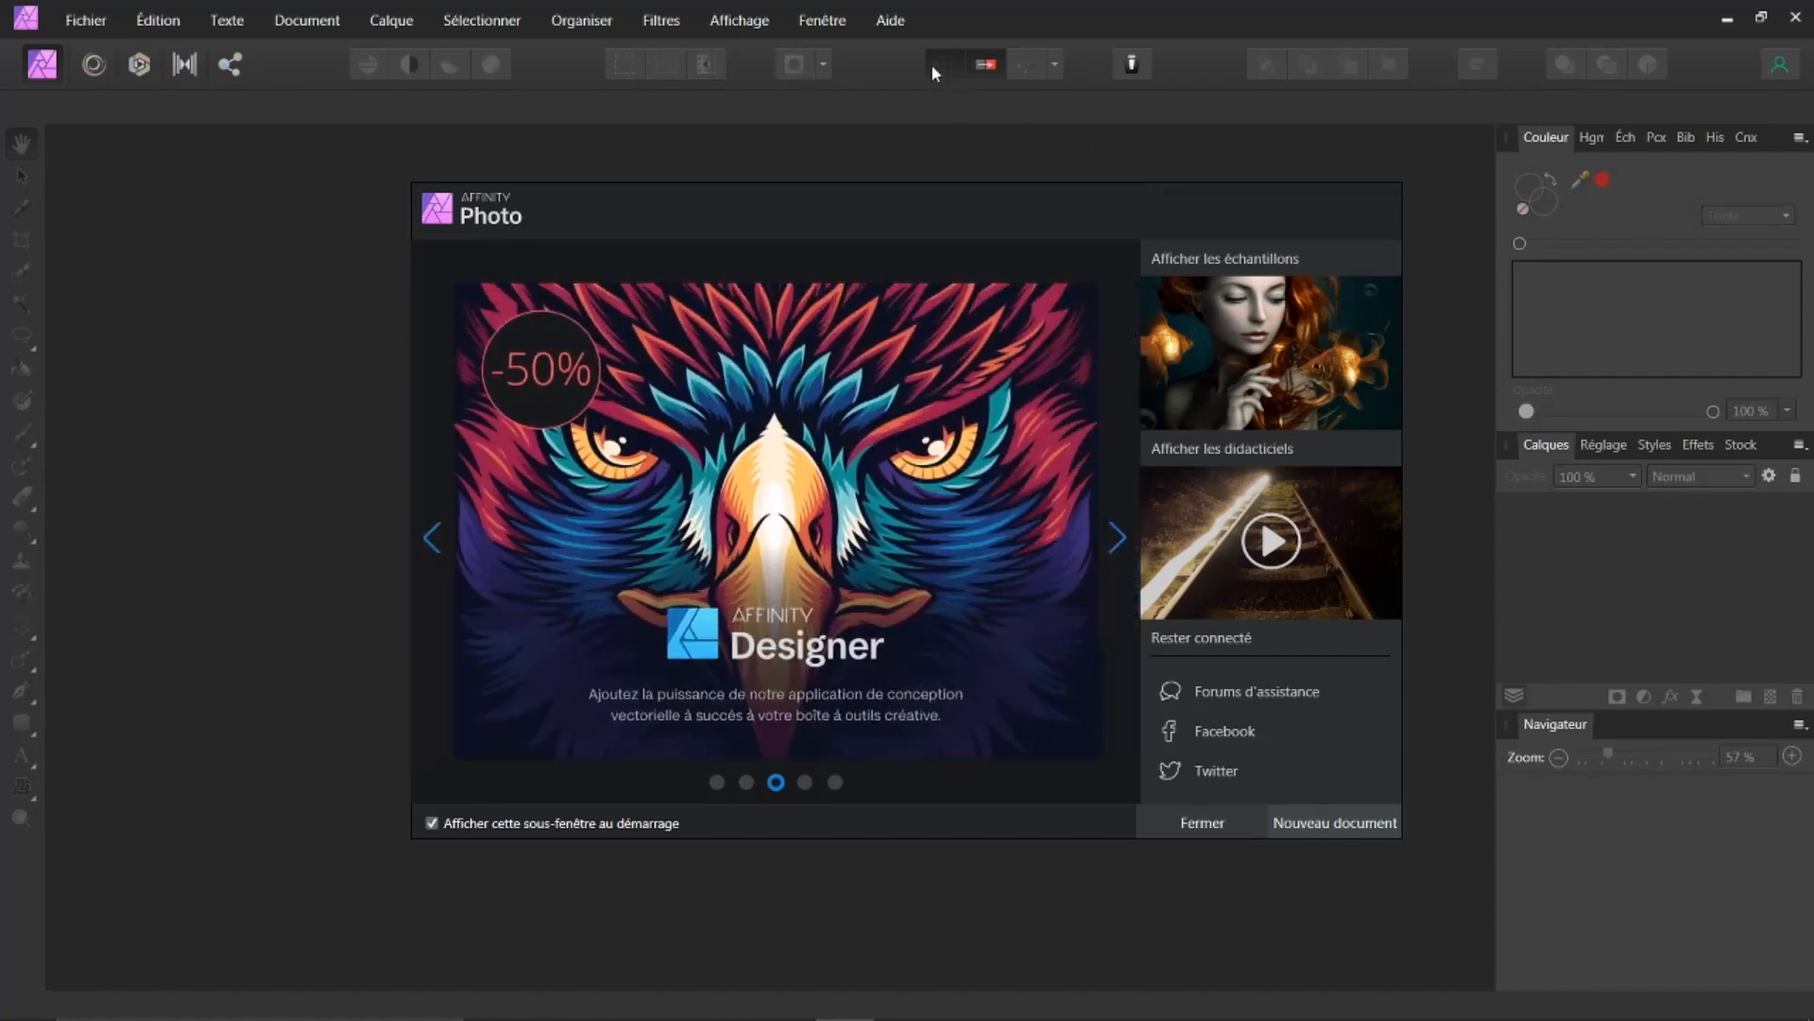
Step: Check the program's version information and the Affinity Photo update page in the browser
{"action": "left_click", "coordinate": [889, 21]}
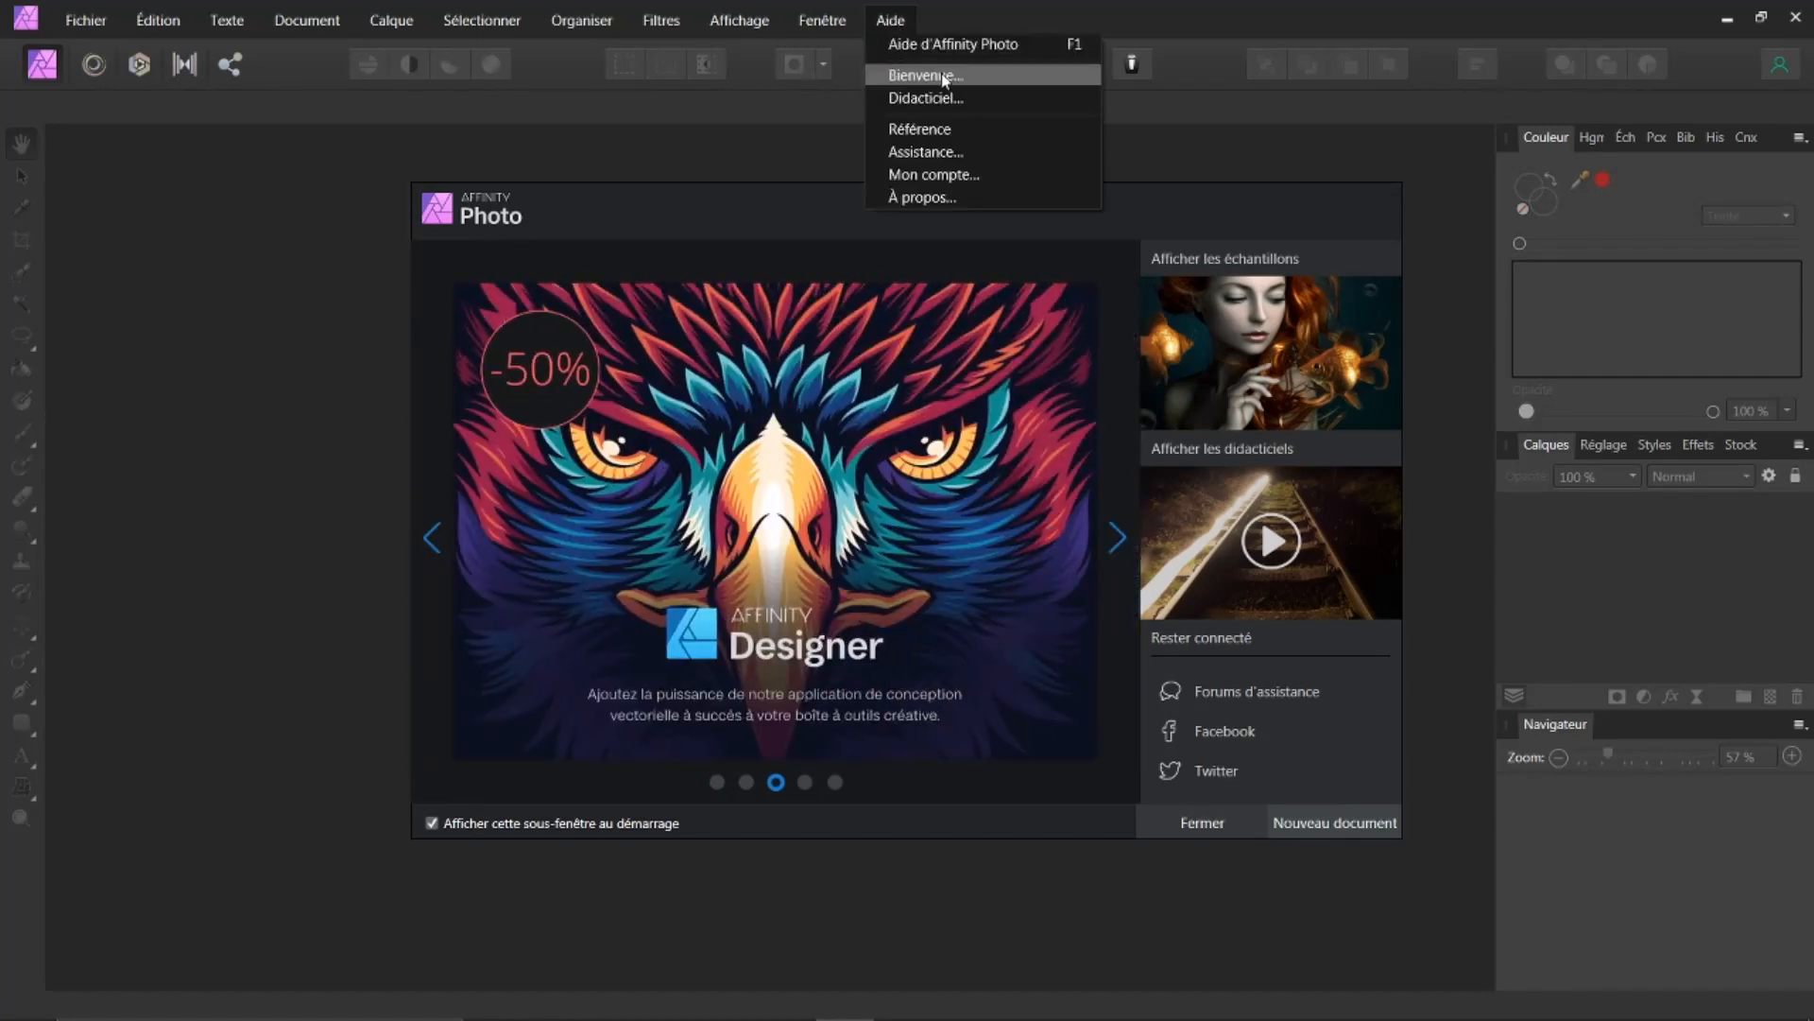
{"action": "left_click", "coordinate": [919, 197]}
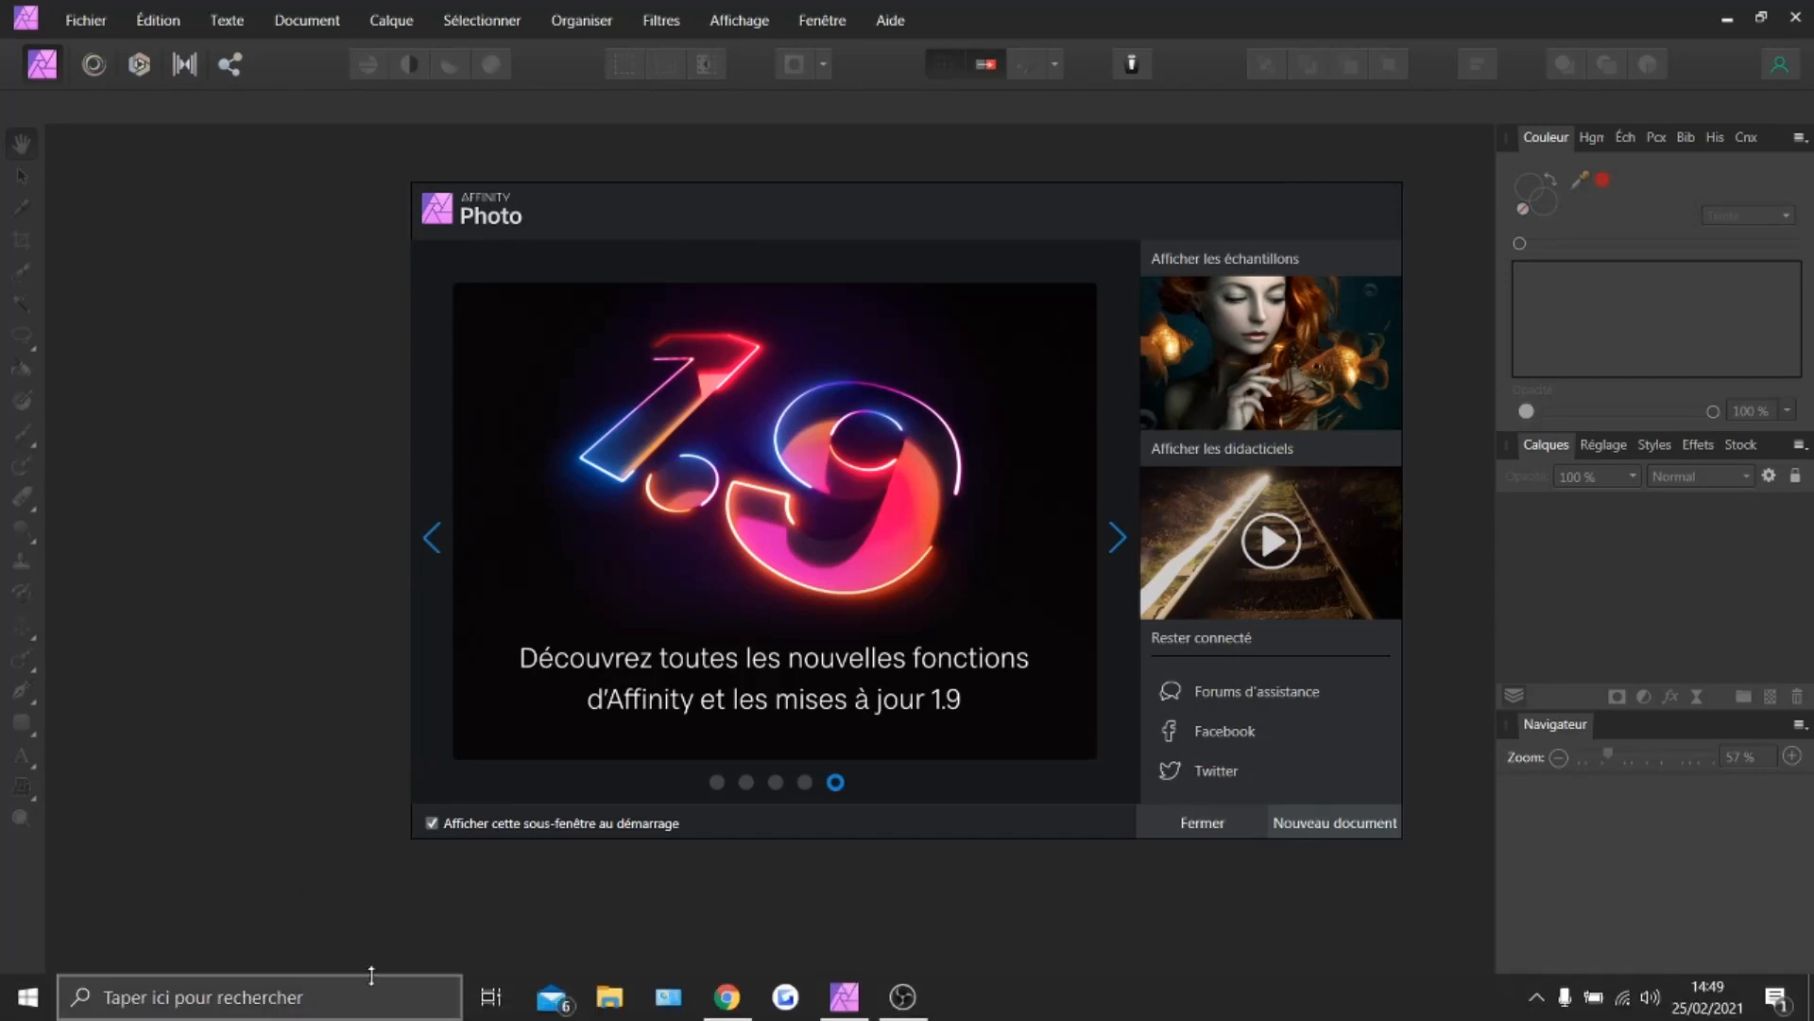
{"action": "left_click", "coordinate": [730, 997]}
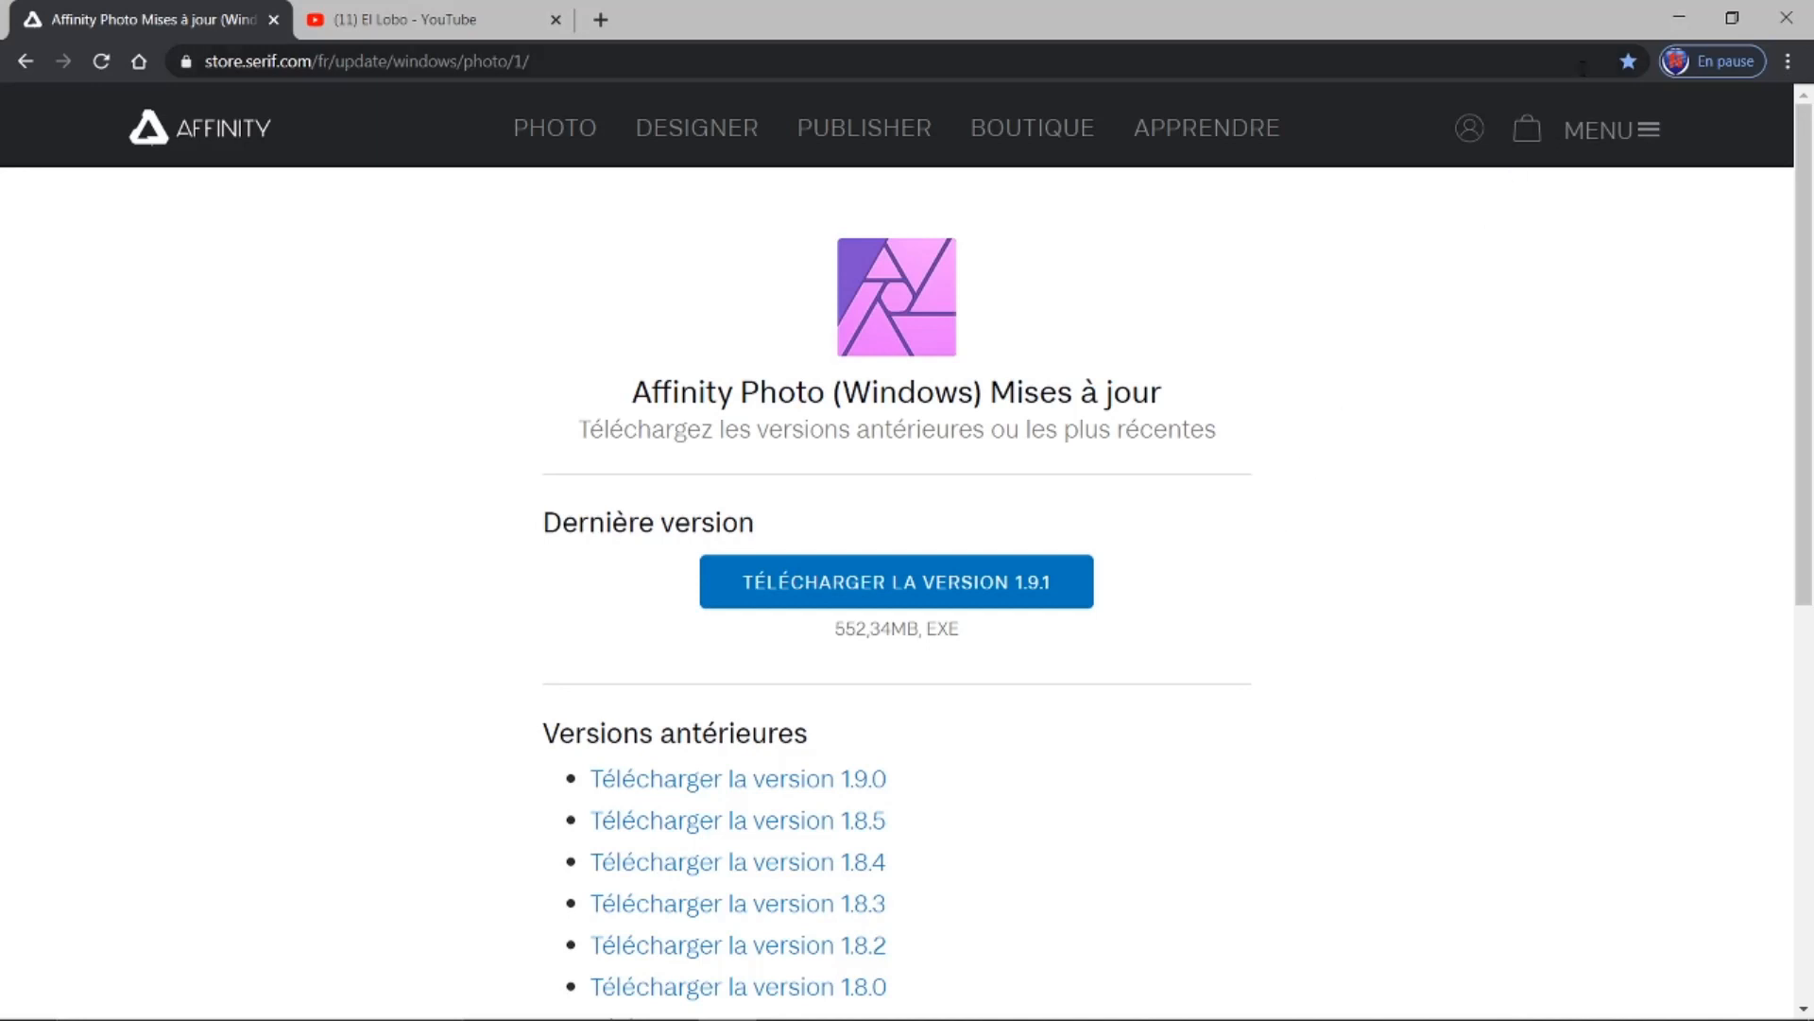
{"action": "left_click", "coordinate": [1680, 18]}
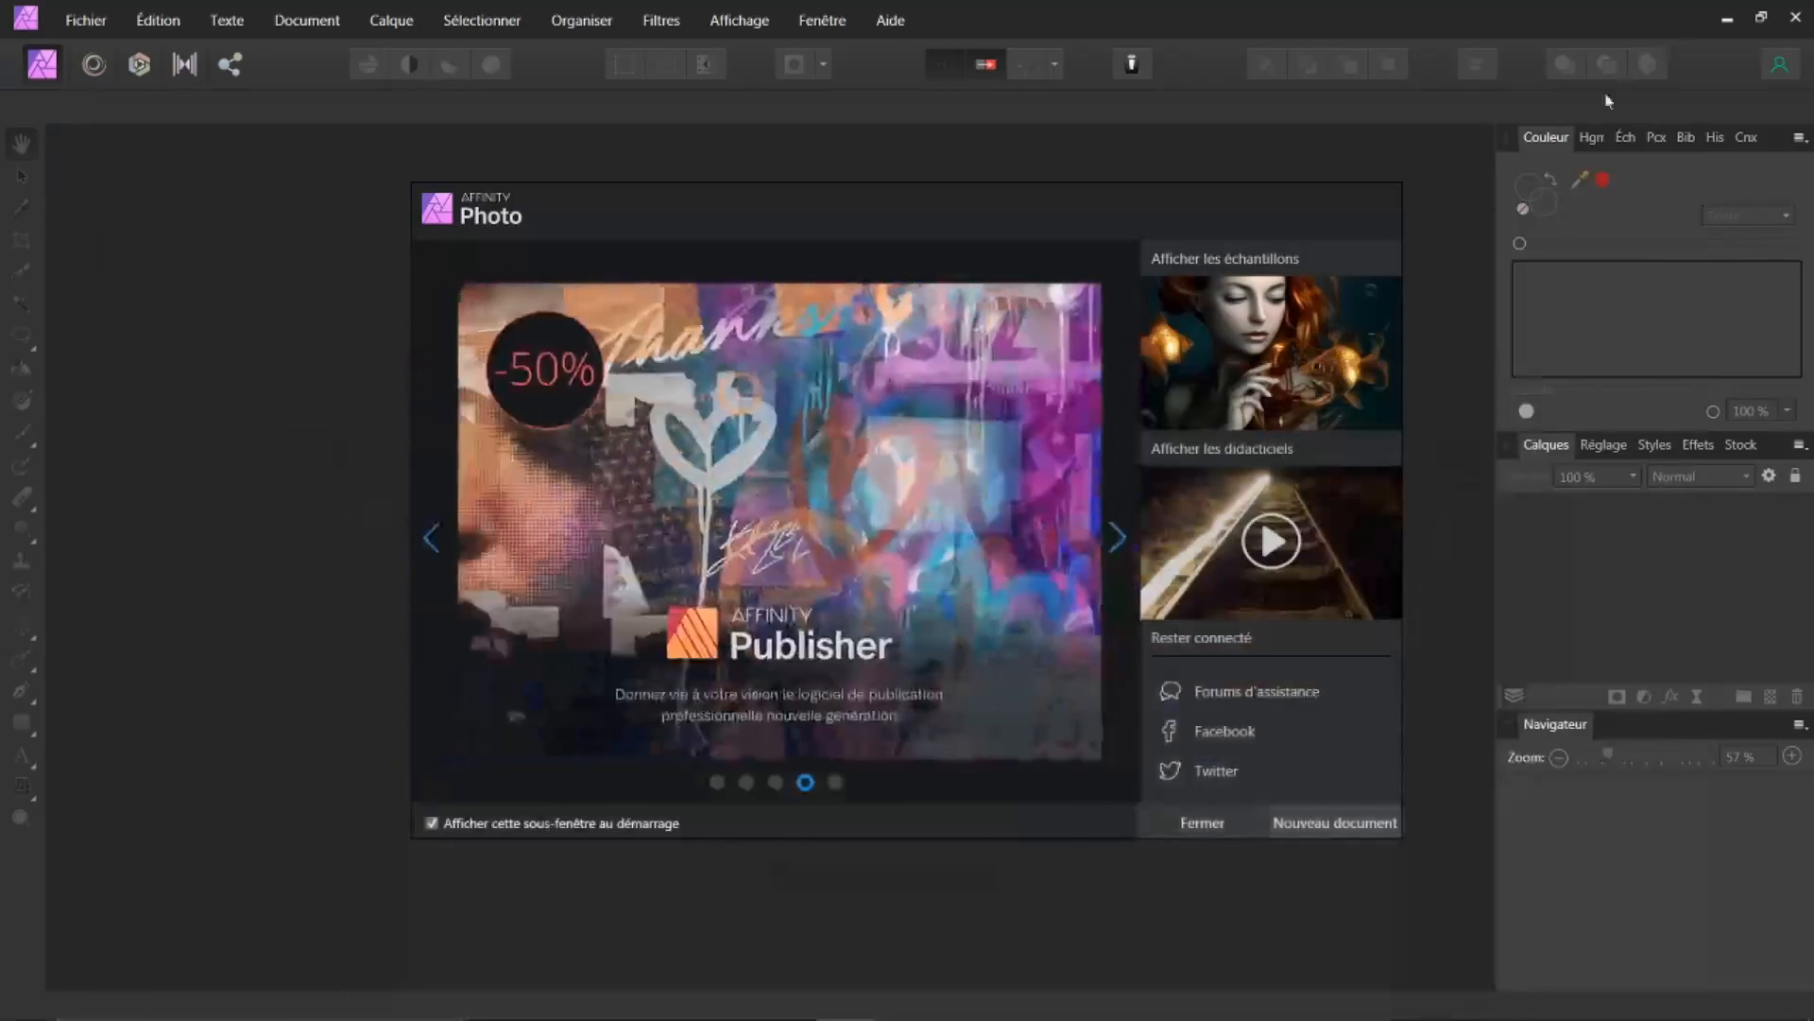
Step: Close the welcome panel and open the recent image annonce-grossesse-vin-bouteille-étiquette-chateau-cigogne-version-2-458x636.jpg
{"action": "left_click", "coordinate": [1190, 824]}
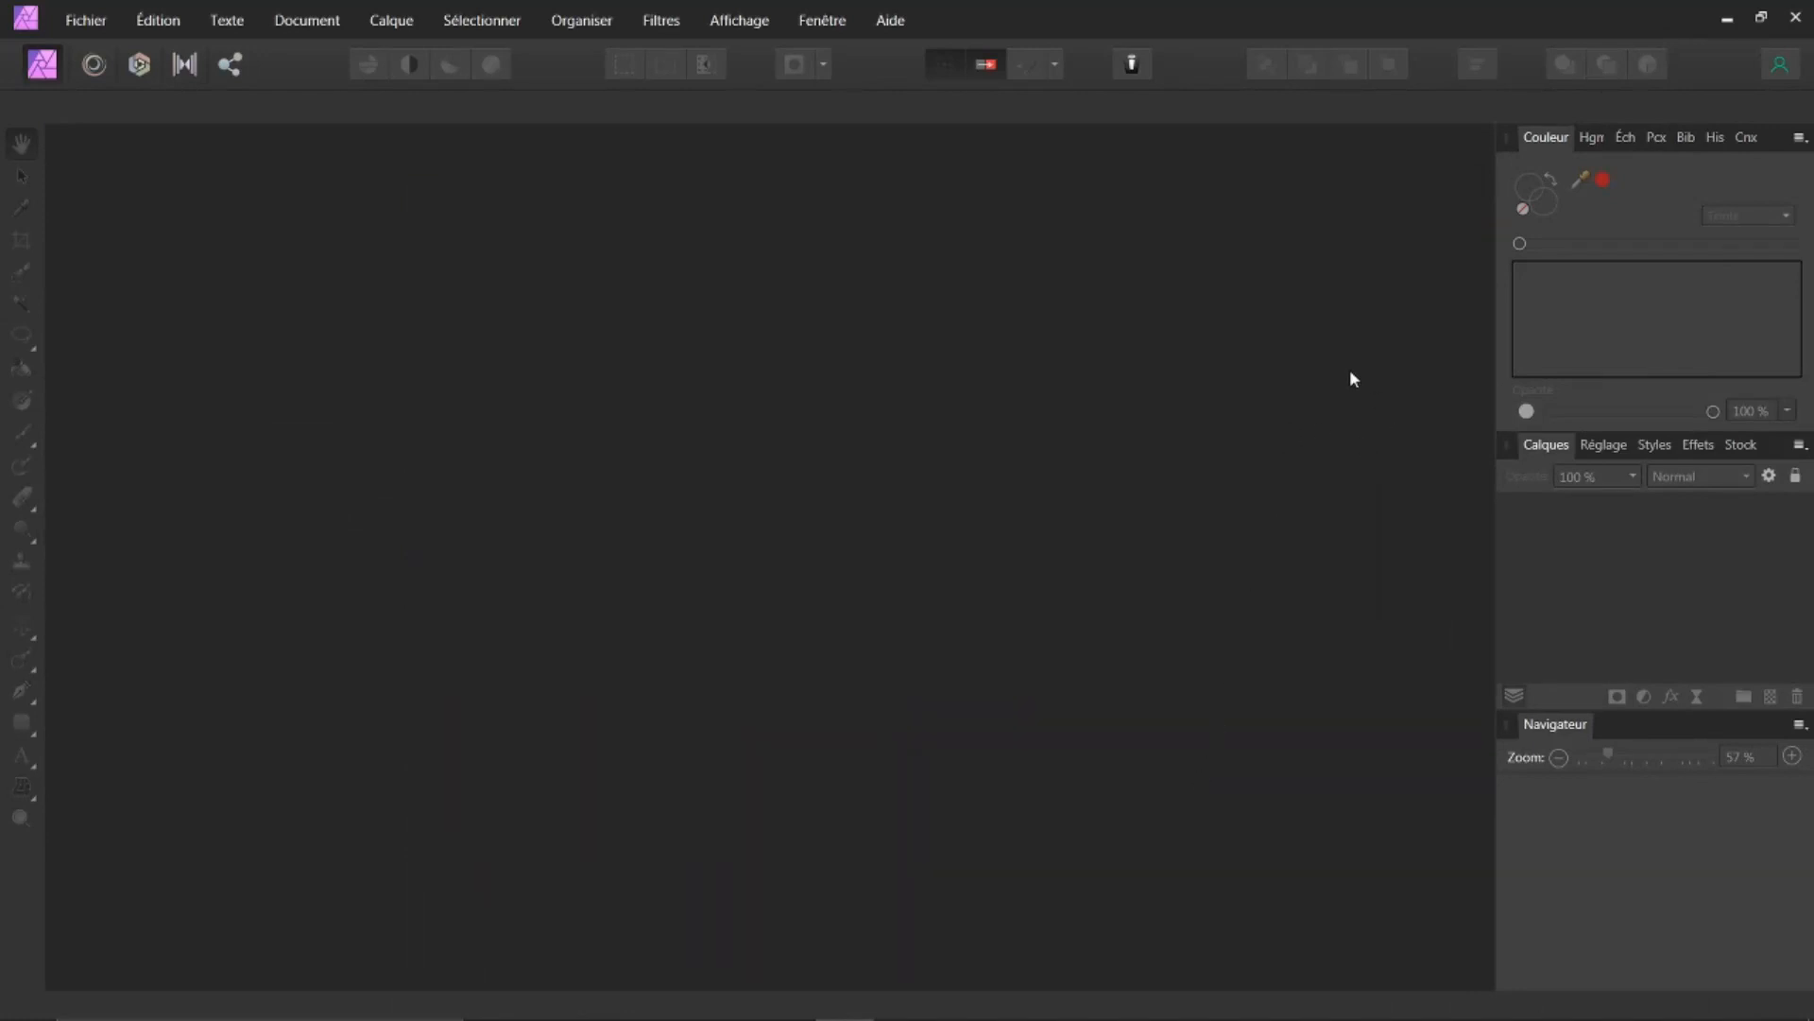
{"action": "left_click", "coordinate": [99, 21]}
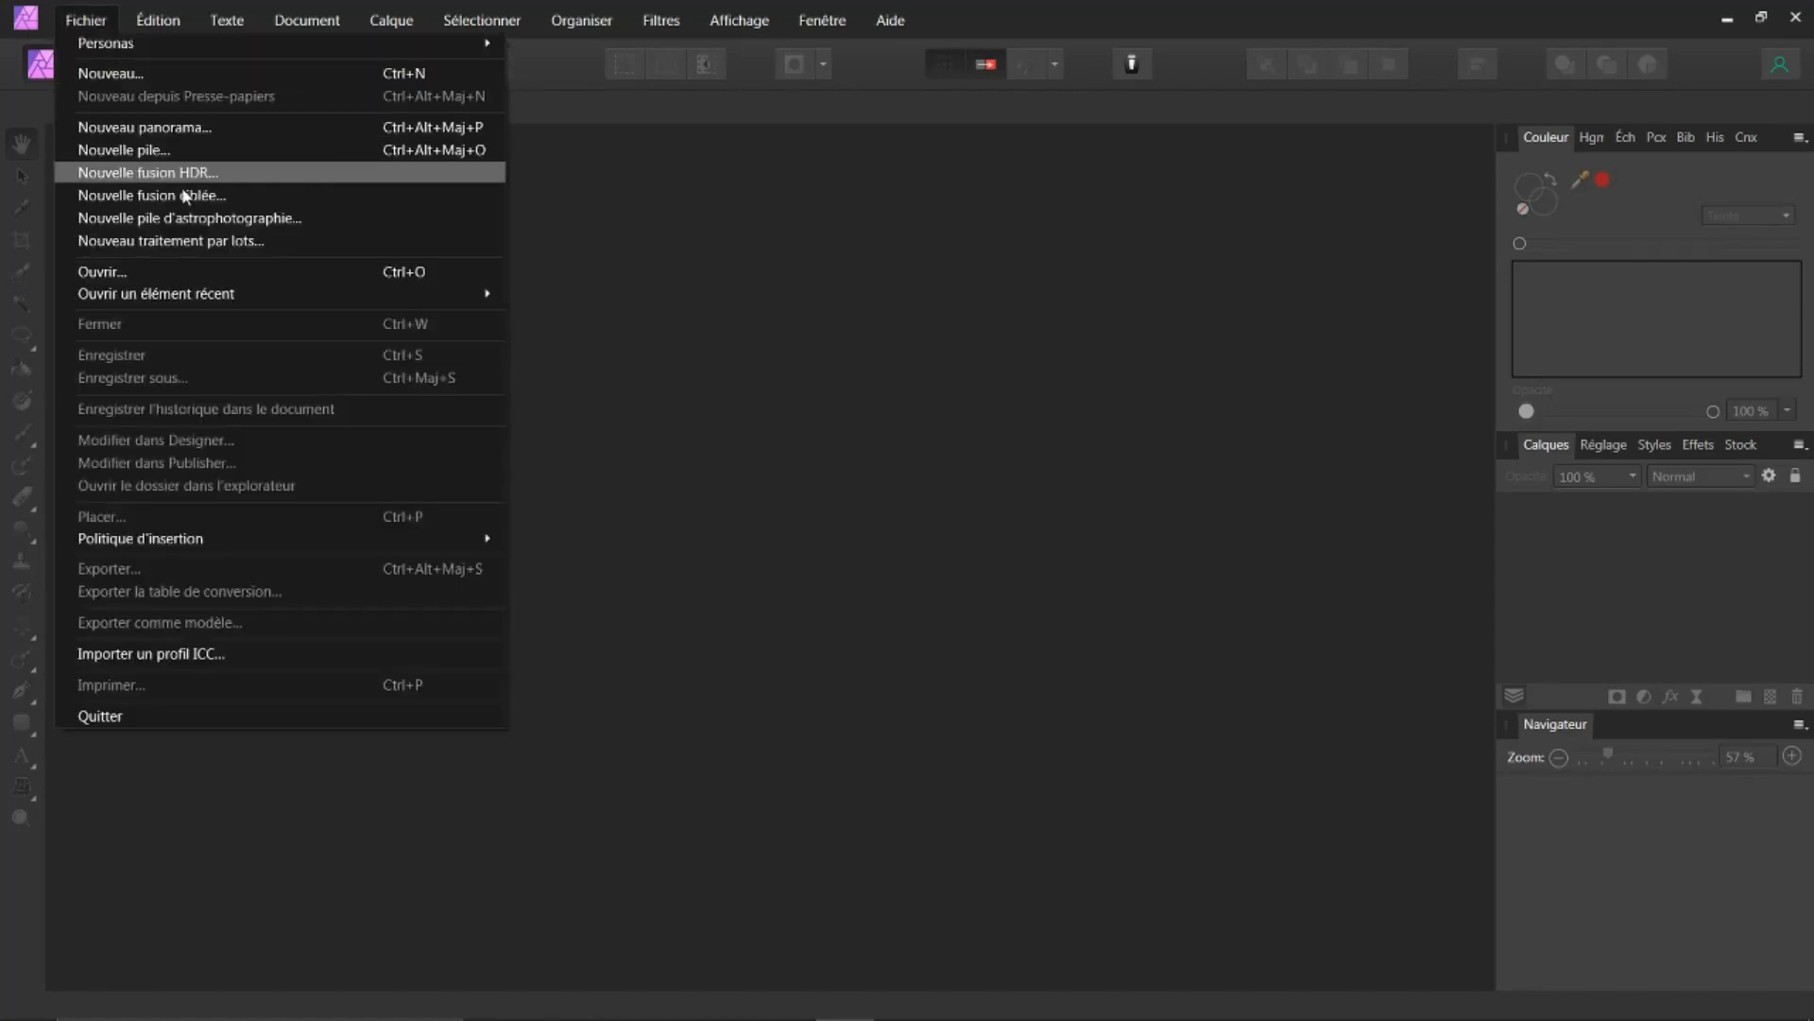
{"action": "mouse_move", "coordinate": [327, 297]}
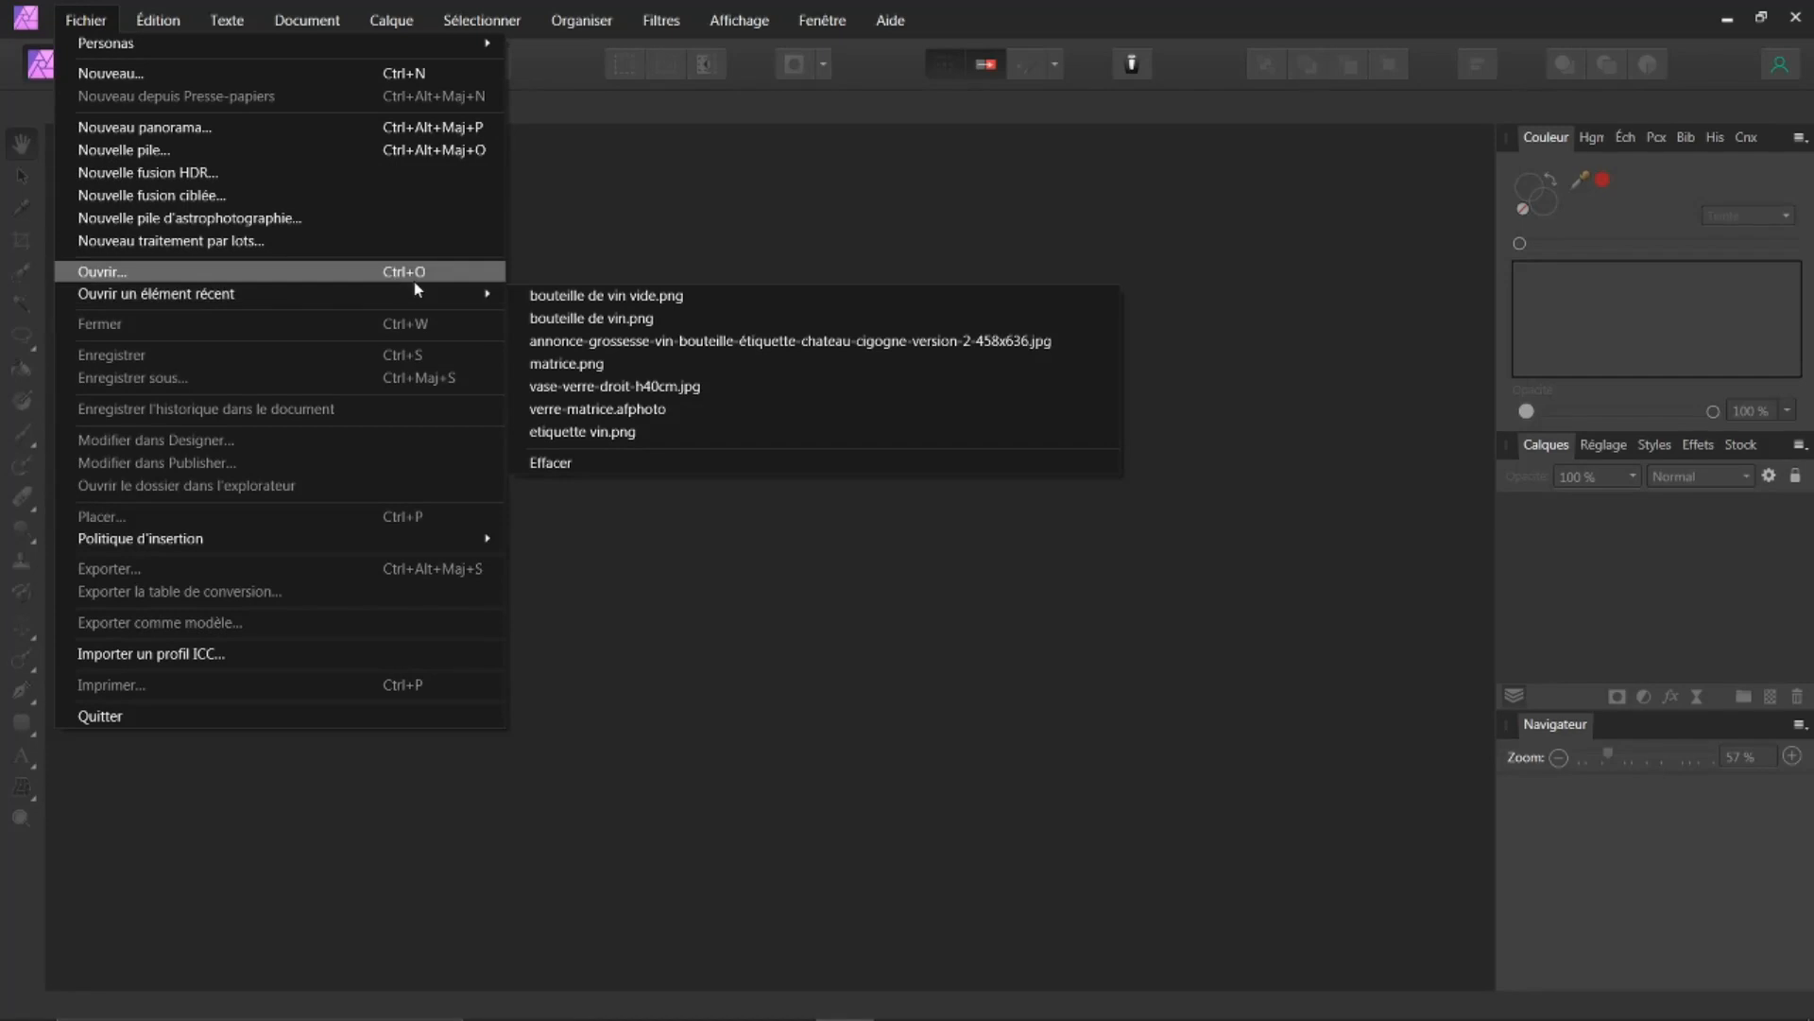
{"action": "left_click", "coordinate": [550, 338]}
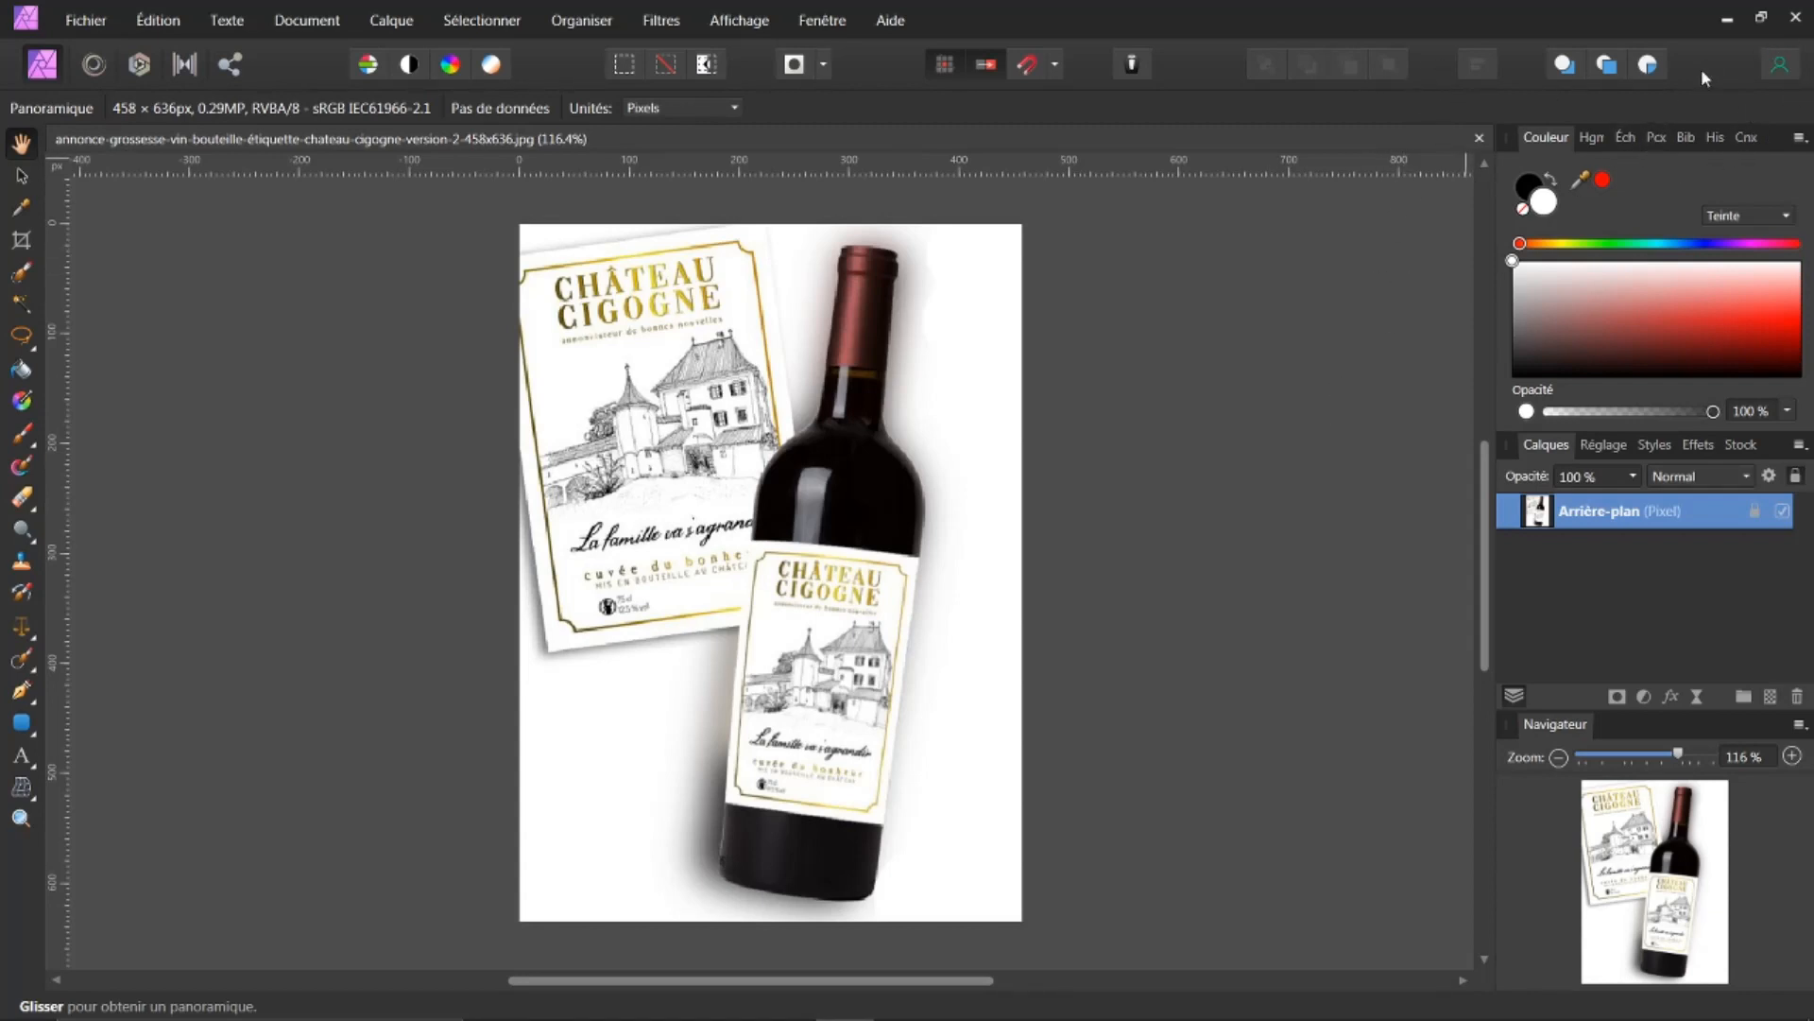
Step: Switch to the browser's YouTube tab to view the channel's videos, then return to the photo editor
{"action": "mouse_move", "coordinate": [605, 1016]}
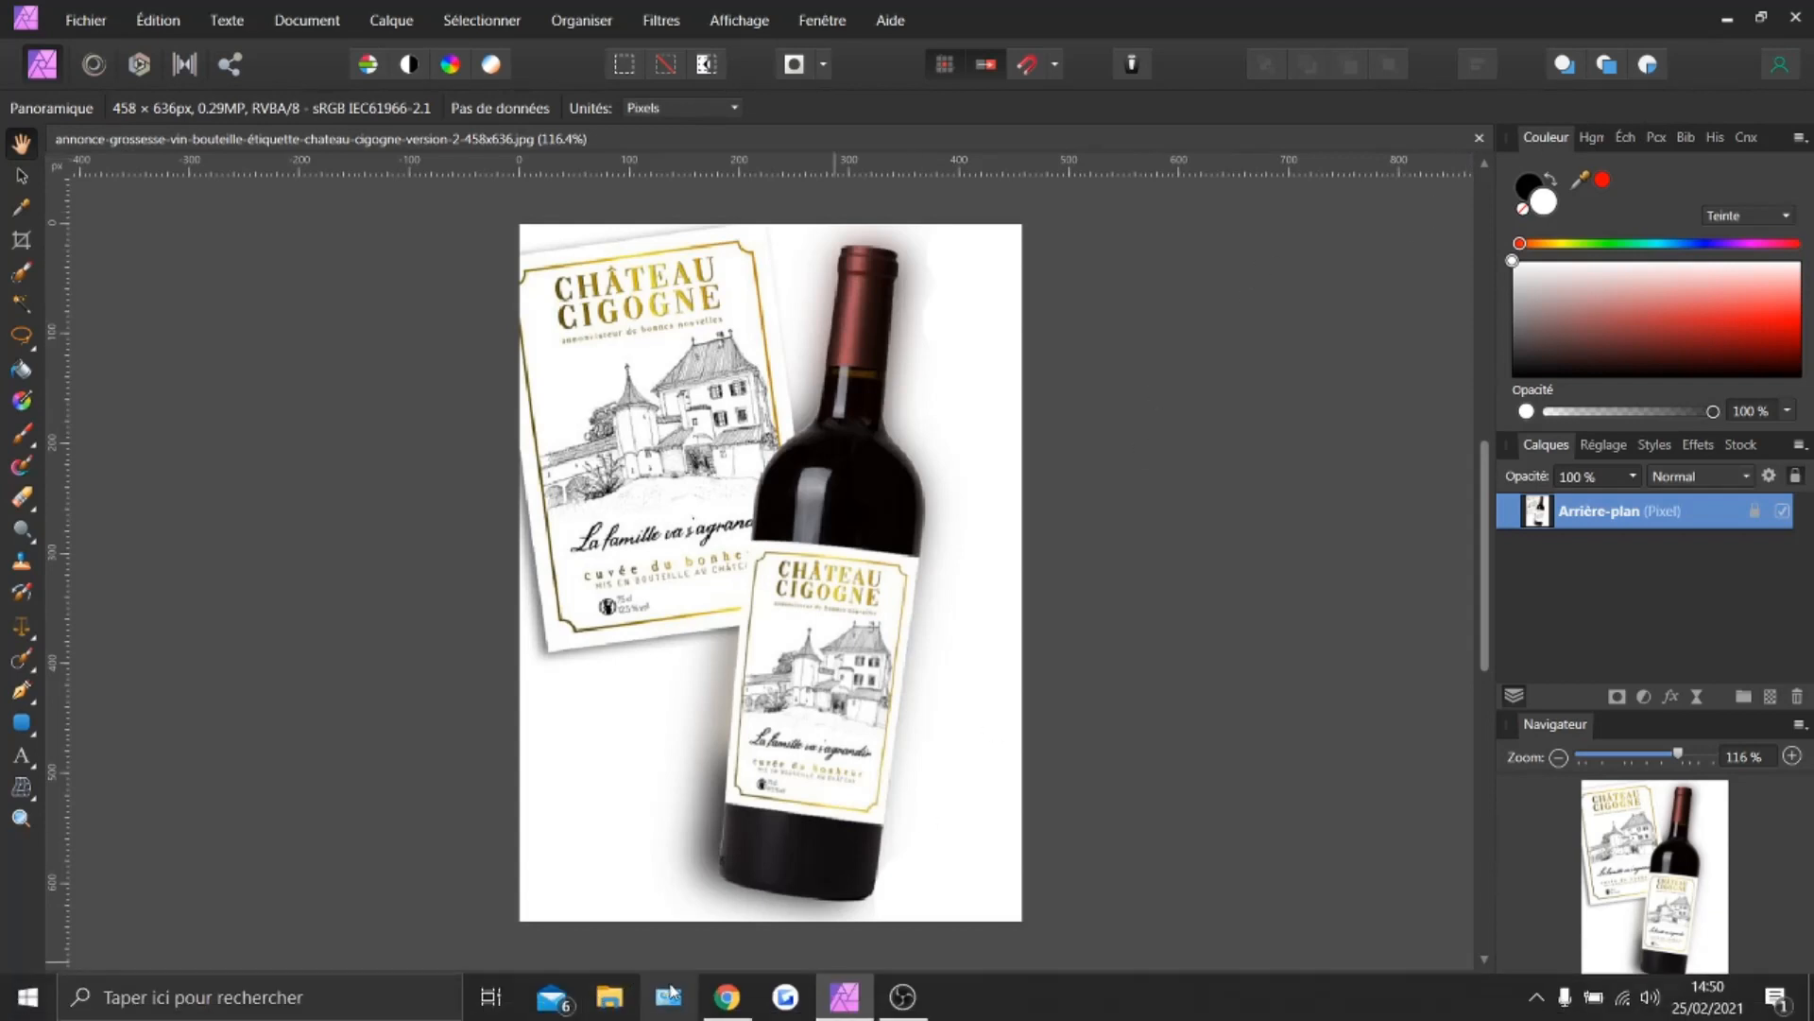
{"action": "left_click", "coordinate": [727, 997]}
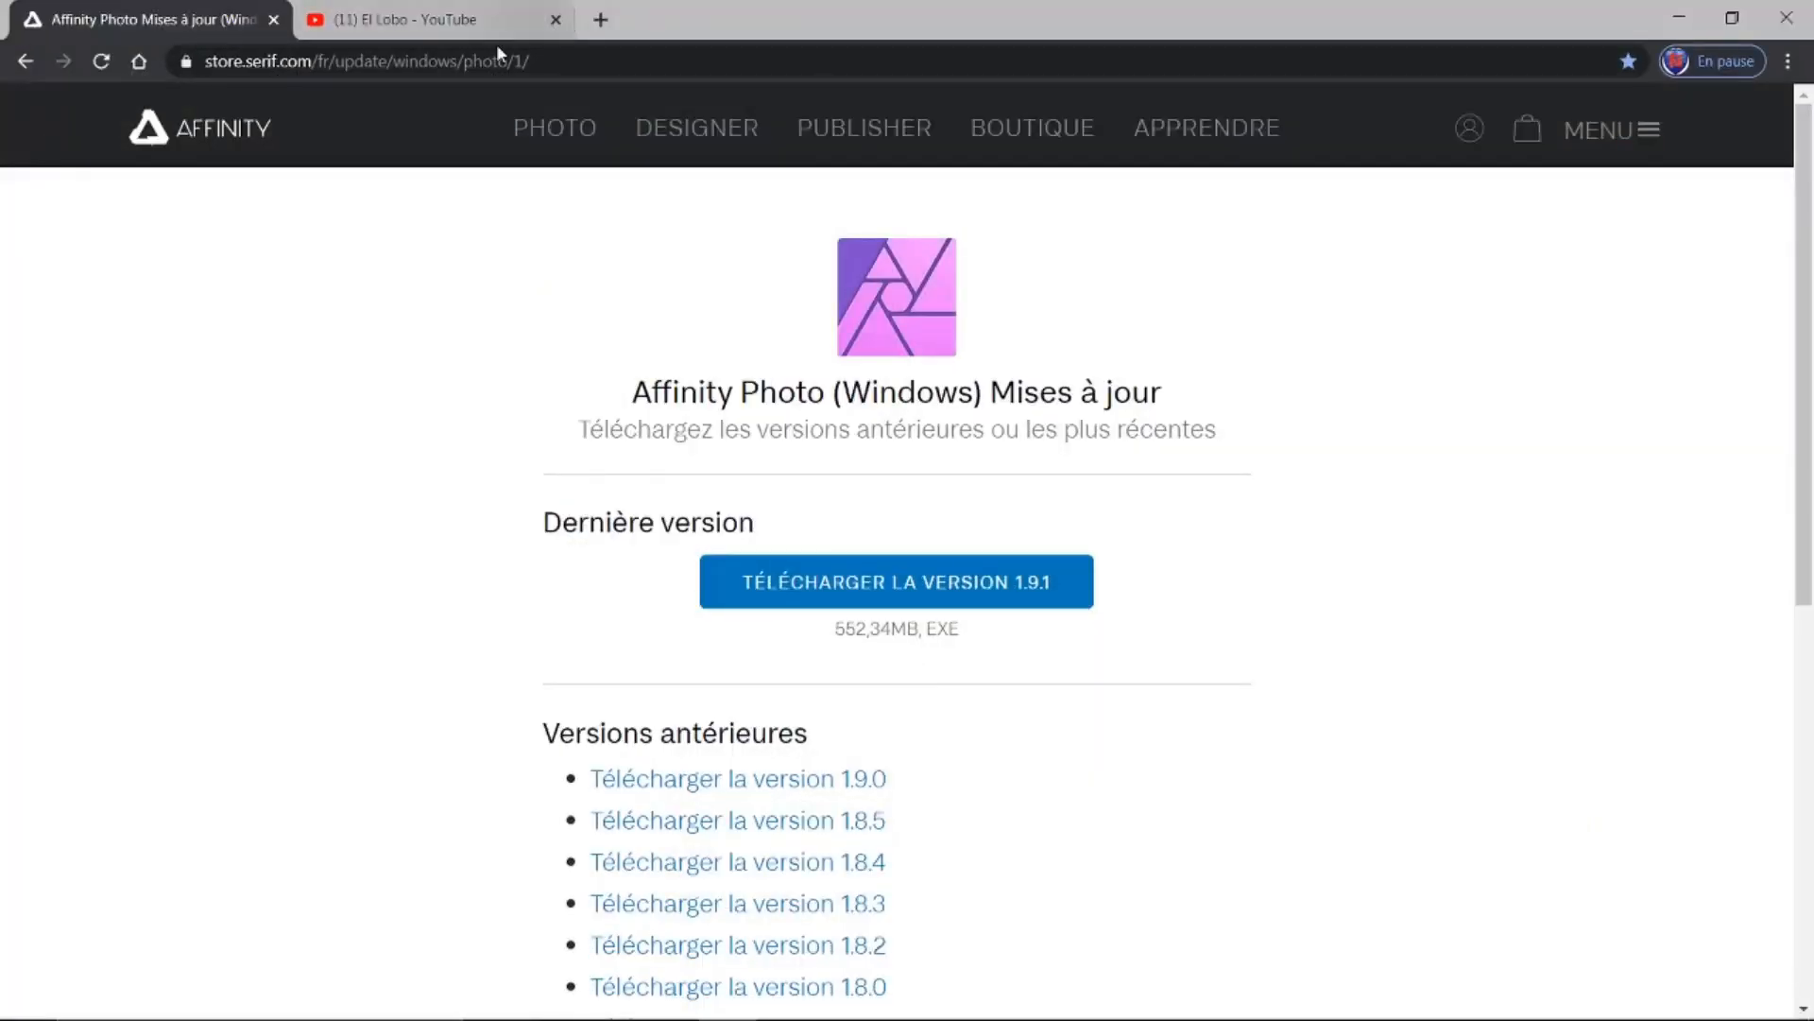
{"action": "left_click", "coordinate": [481, 29]}
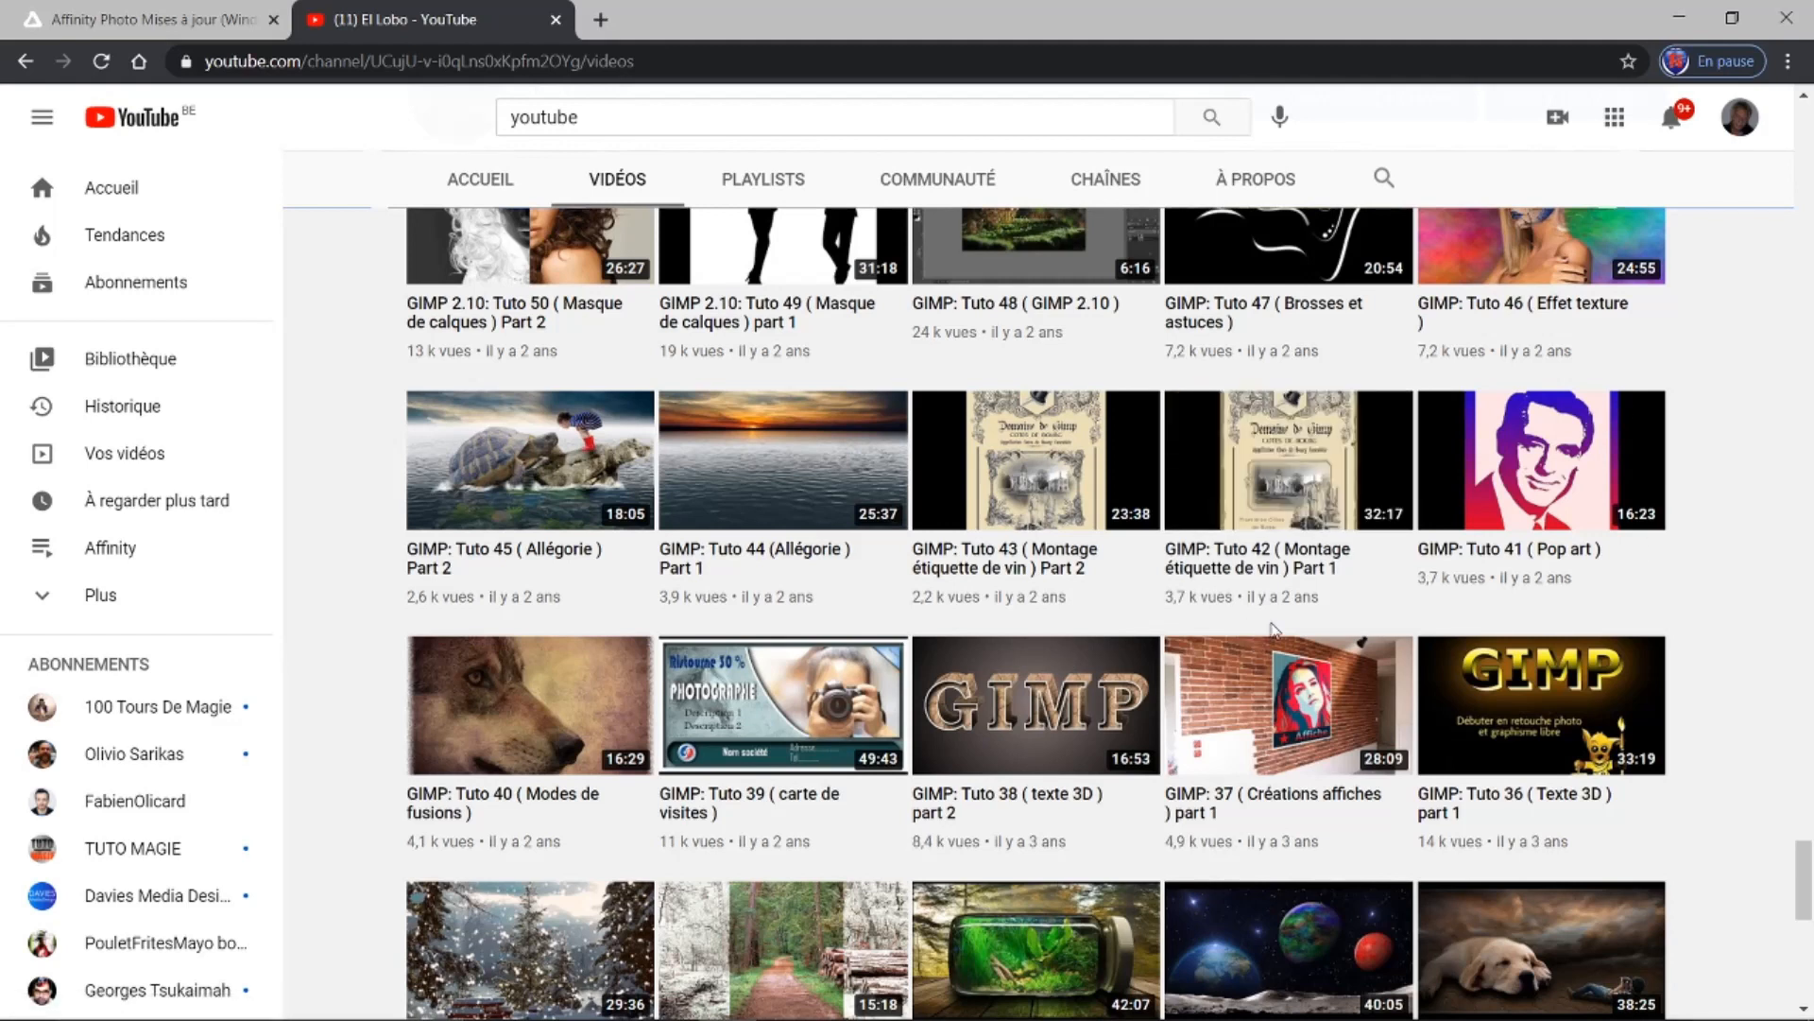
{"action": "mouse_move", "coordinate": [443, 998]}
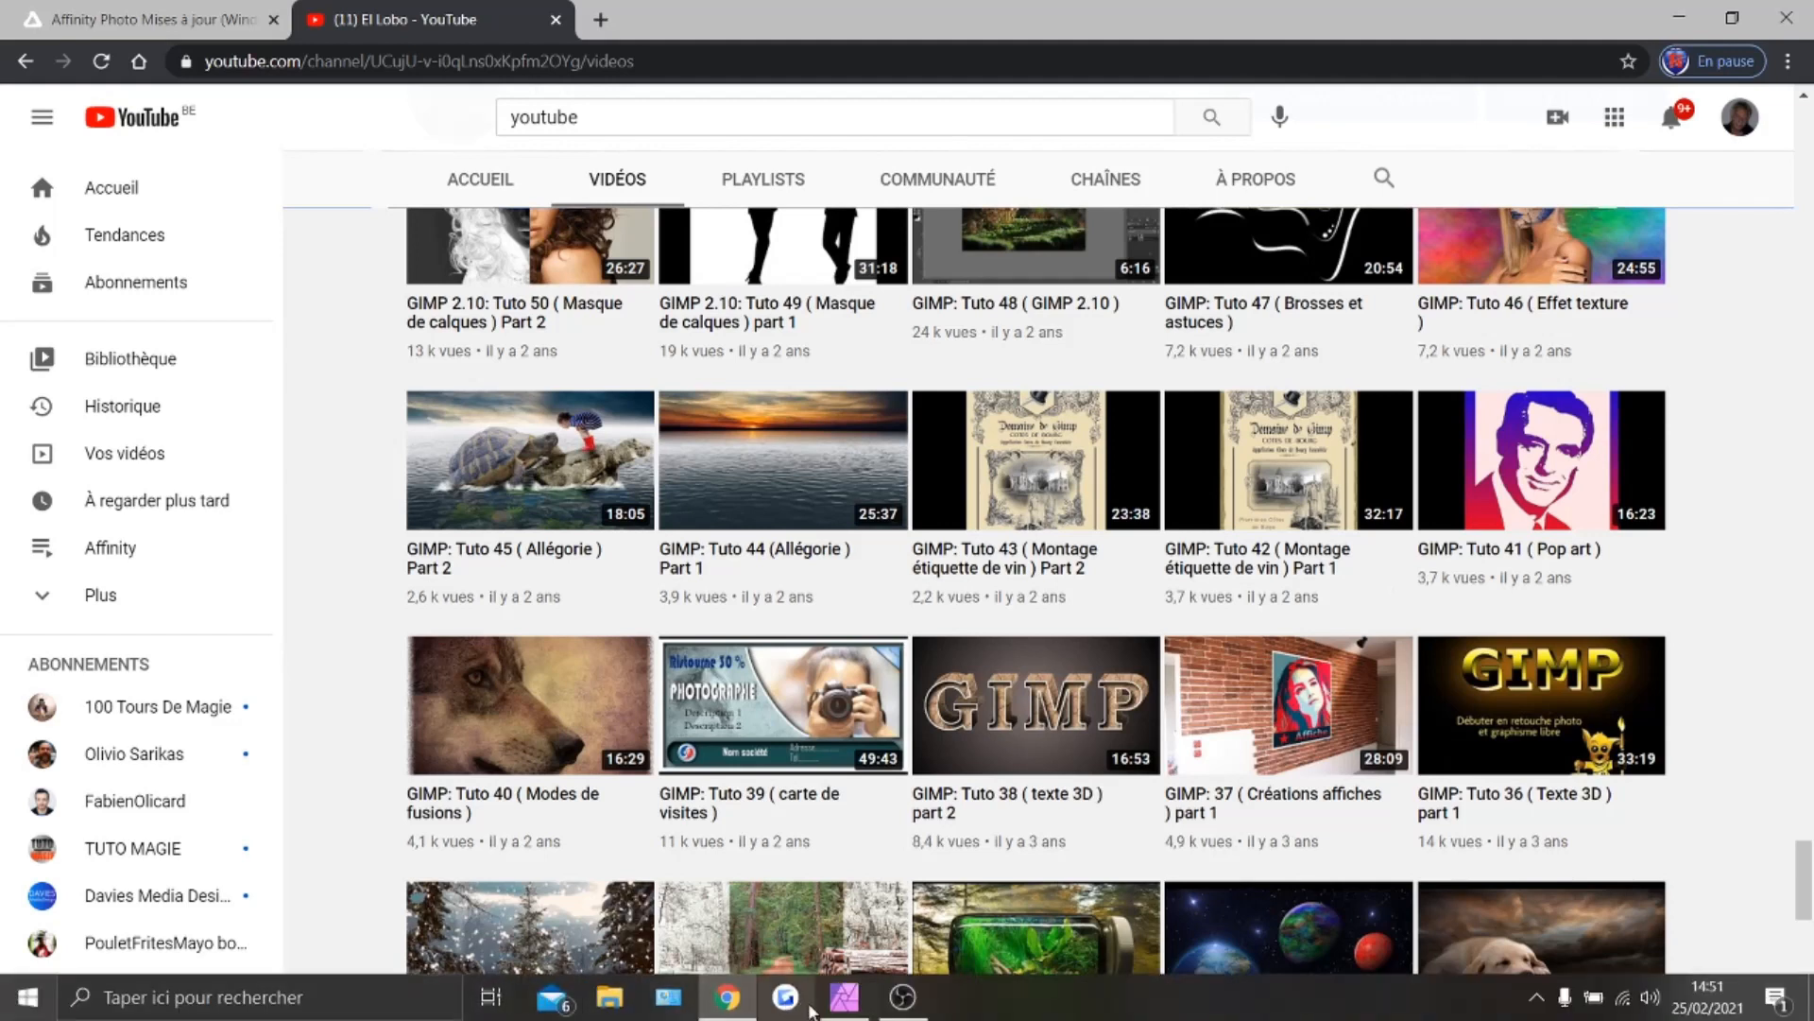
{"action": "left_click", "coordinate": [855, 1004]}
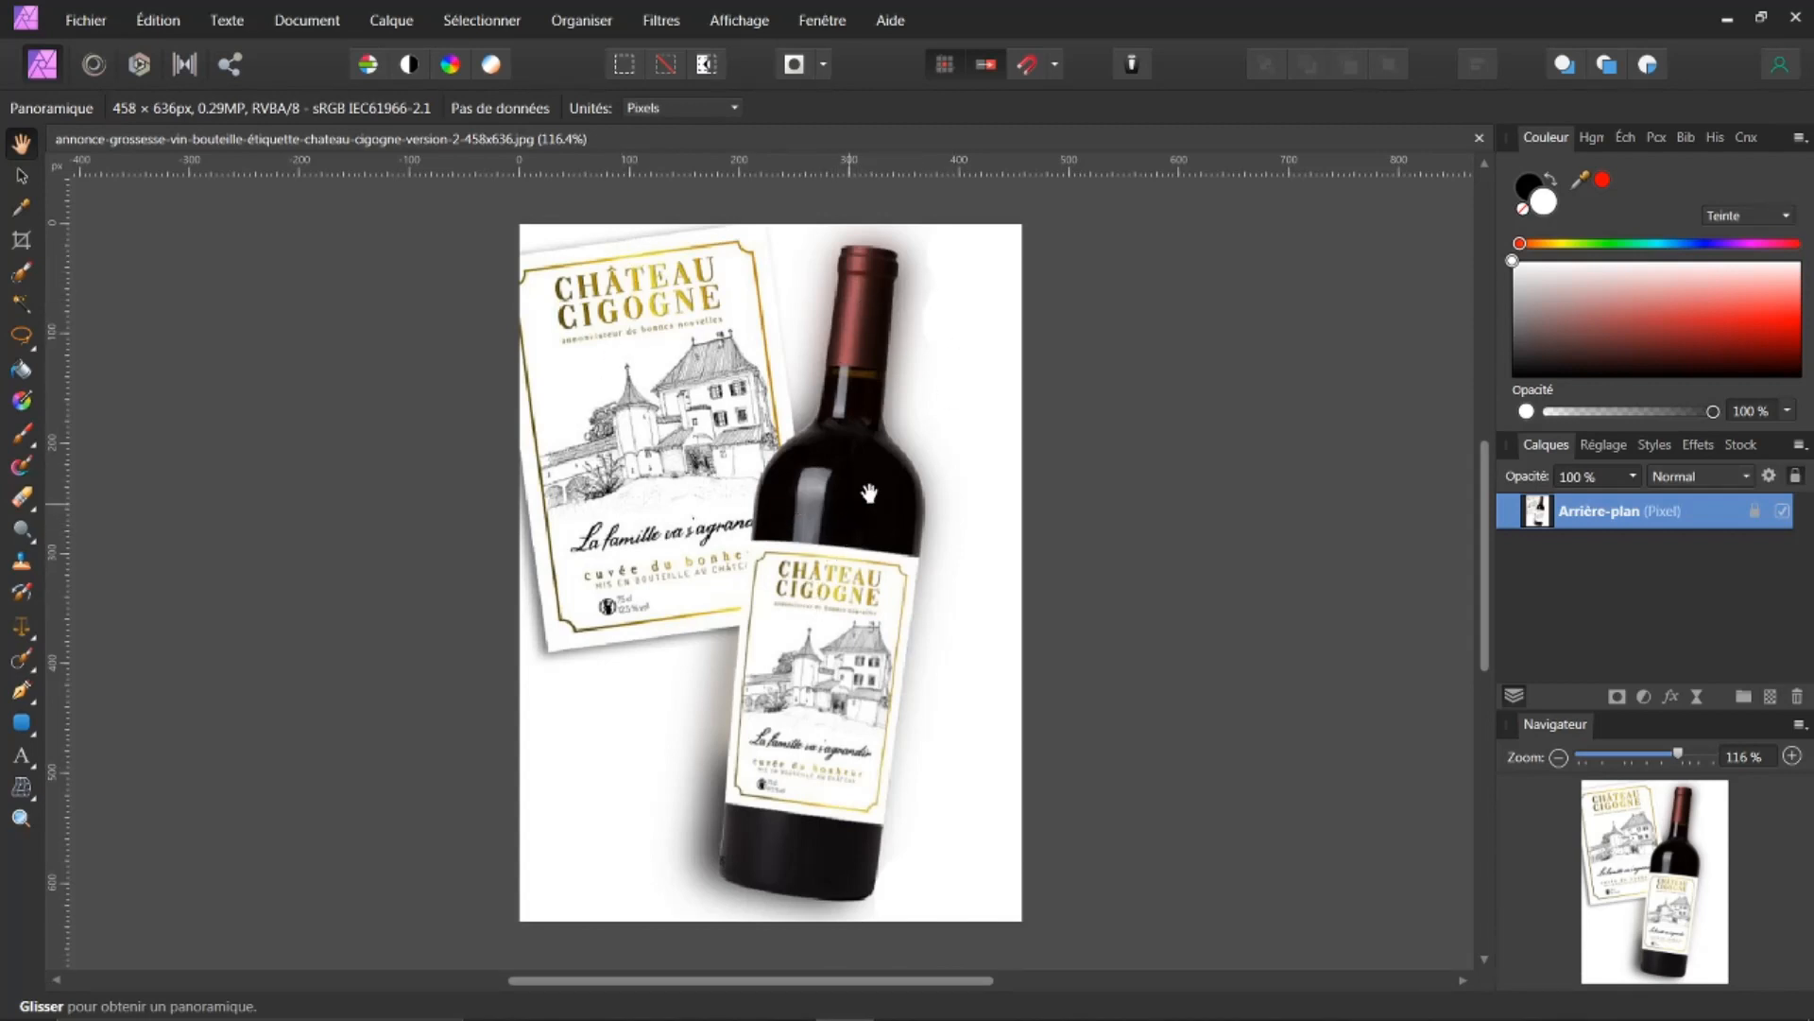
Step: Close the label image and open the recent file bouteille de vin.png
{"action": "left_click", "coordinate": [1479, 140]}
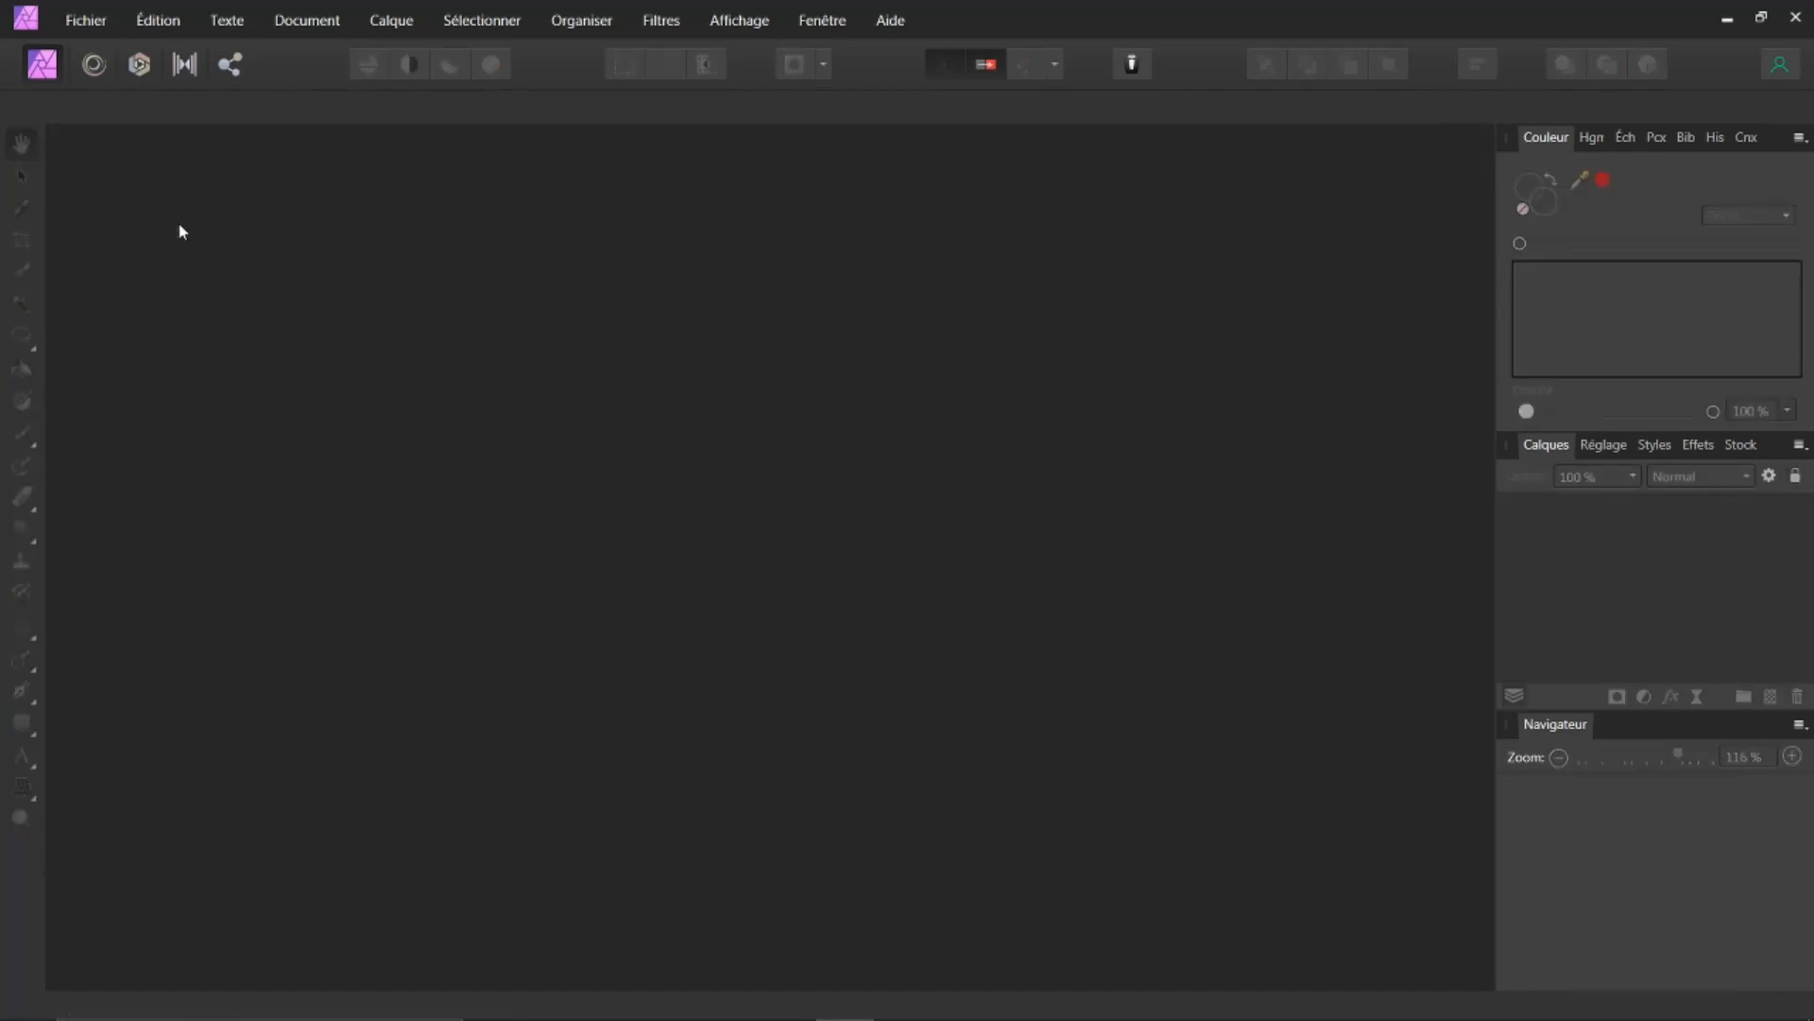
{"action": "left_click", "coordinate": [87, 20]}
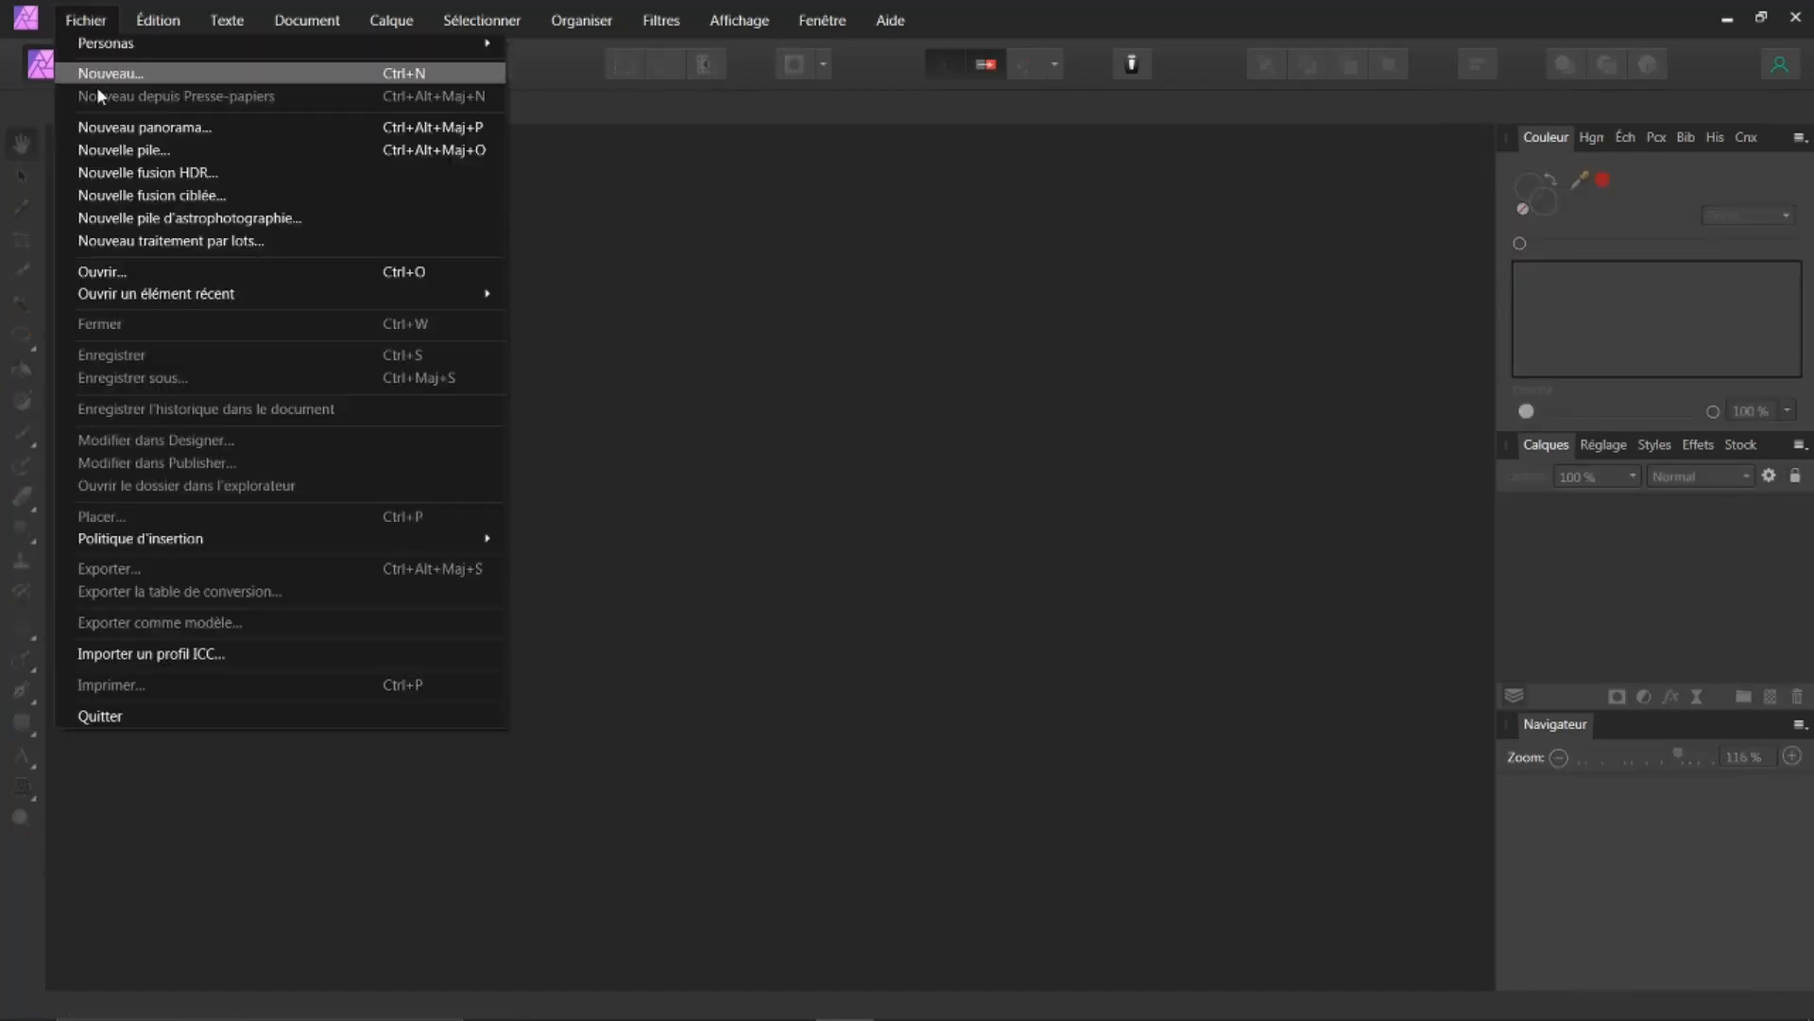
{"action": "mouse_move", "coordinate": [205, 295]}
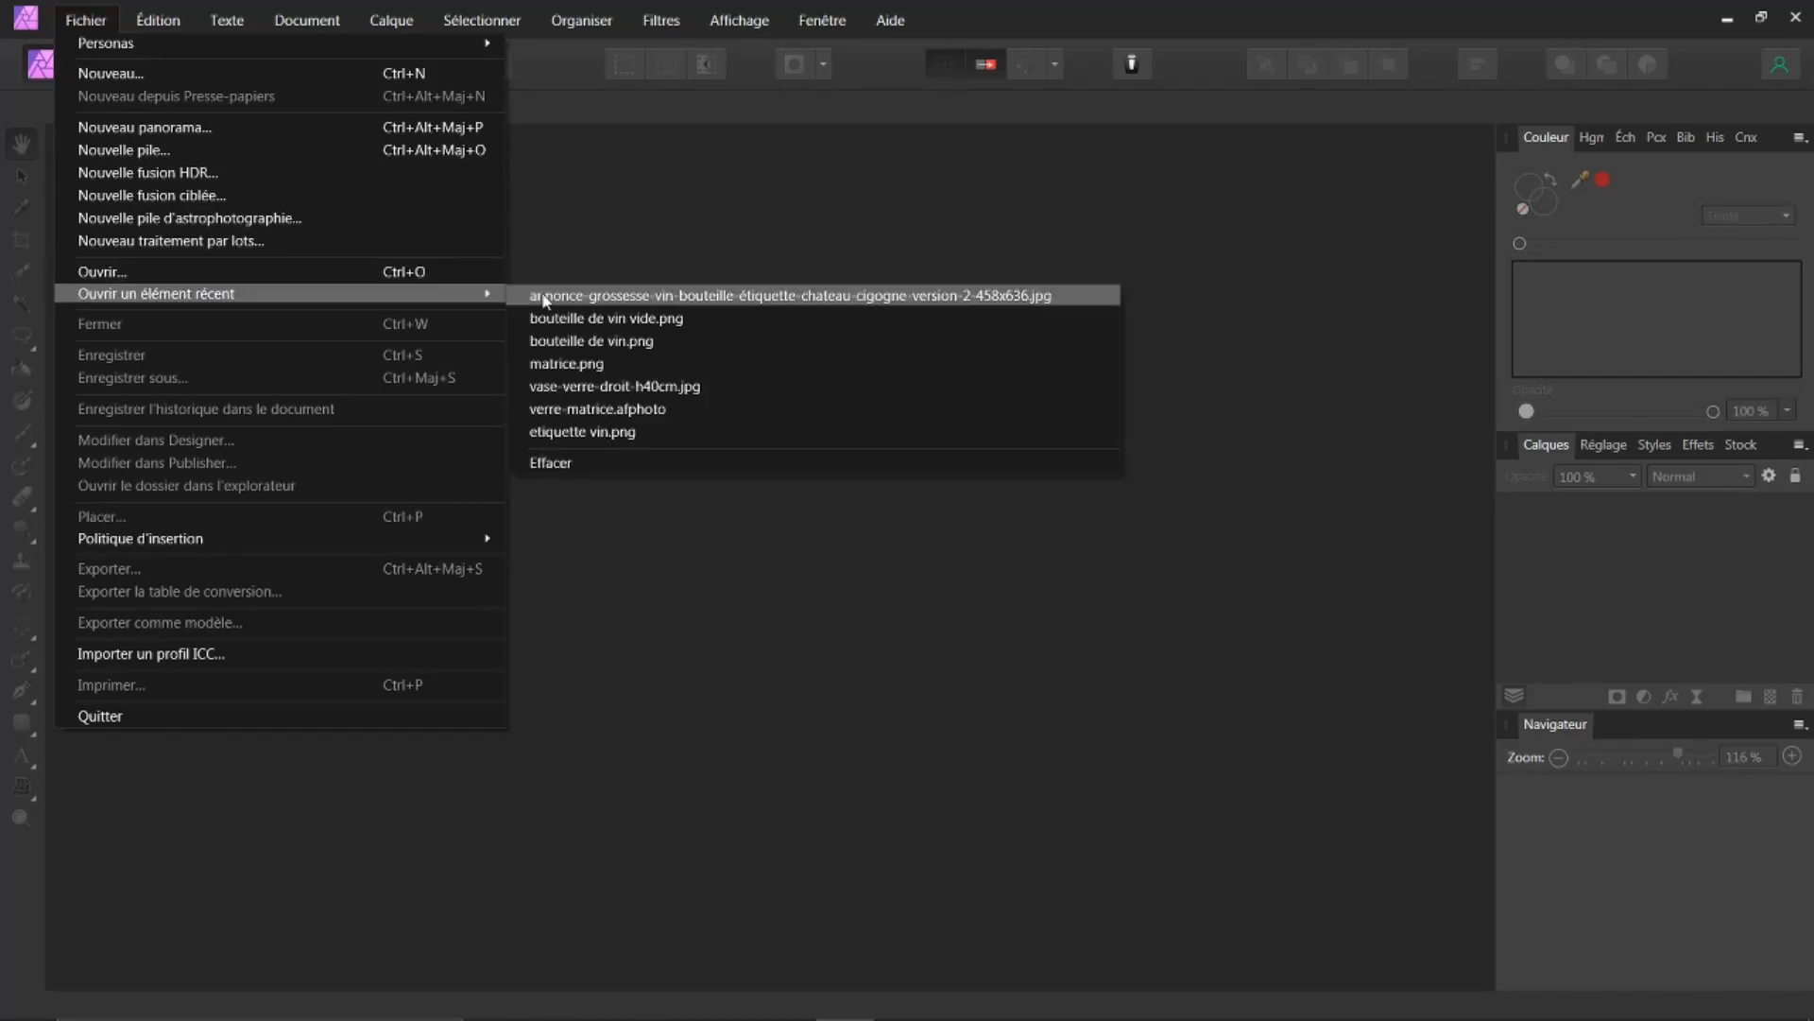
{"action": "left_click", "coordinate": [559, 342]}
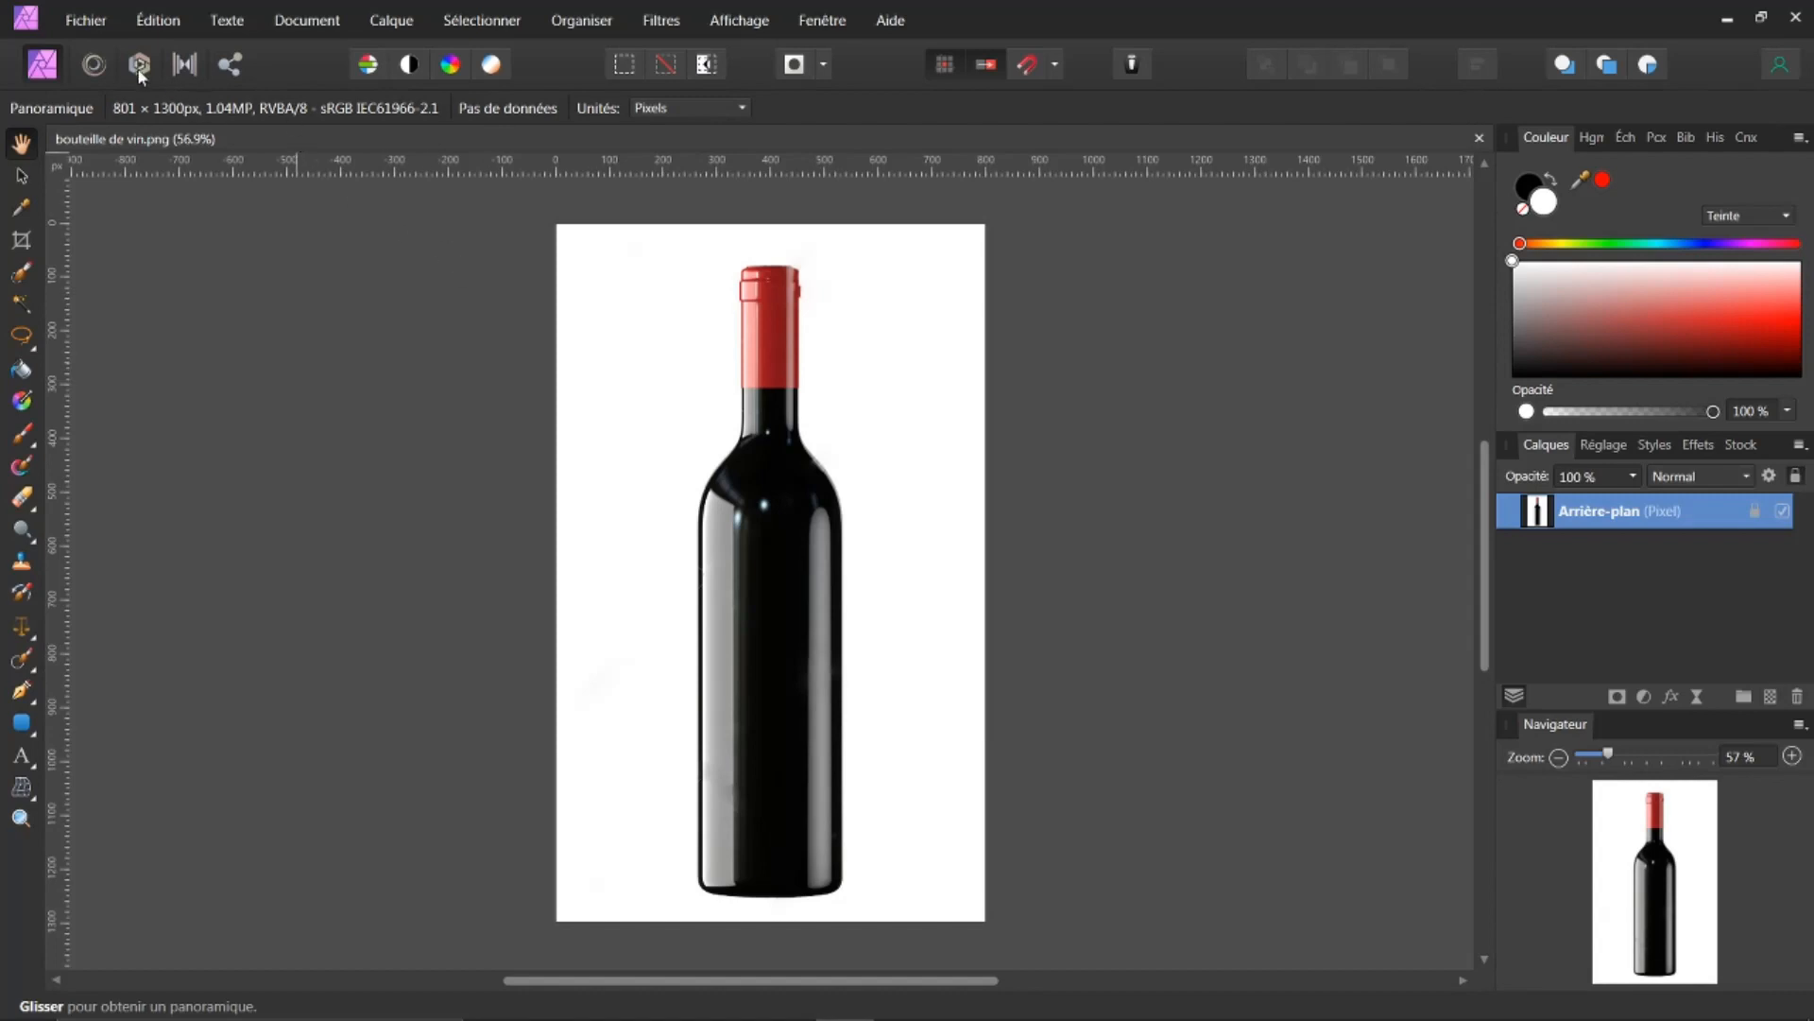
Step: Open the recent file bouteille de vin vide.png and close the bouteille de vin.png document
{"action": "left_click", "coordinate": [88, 23]}
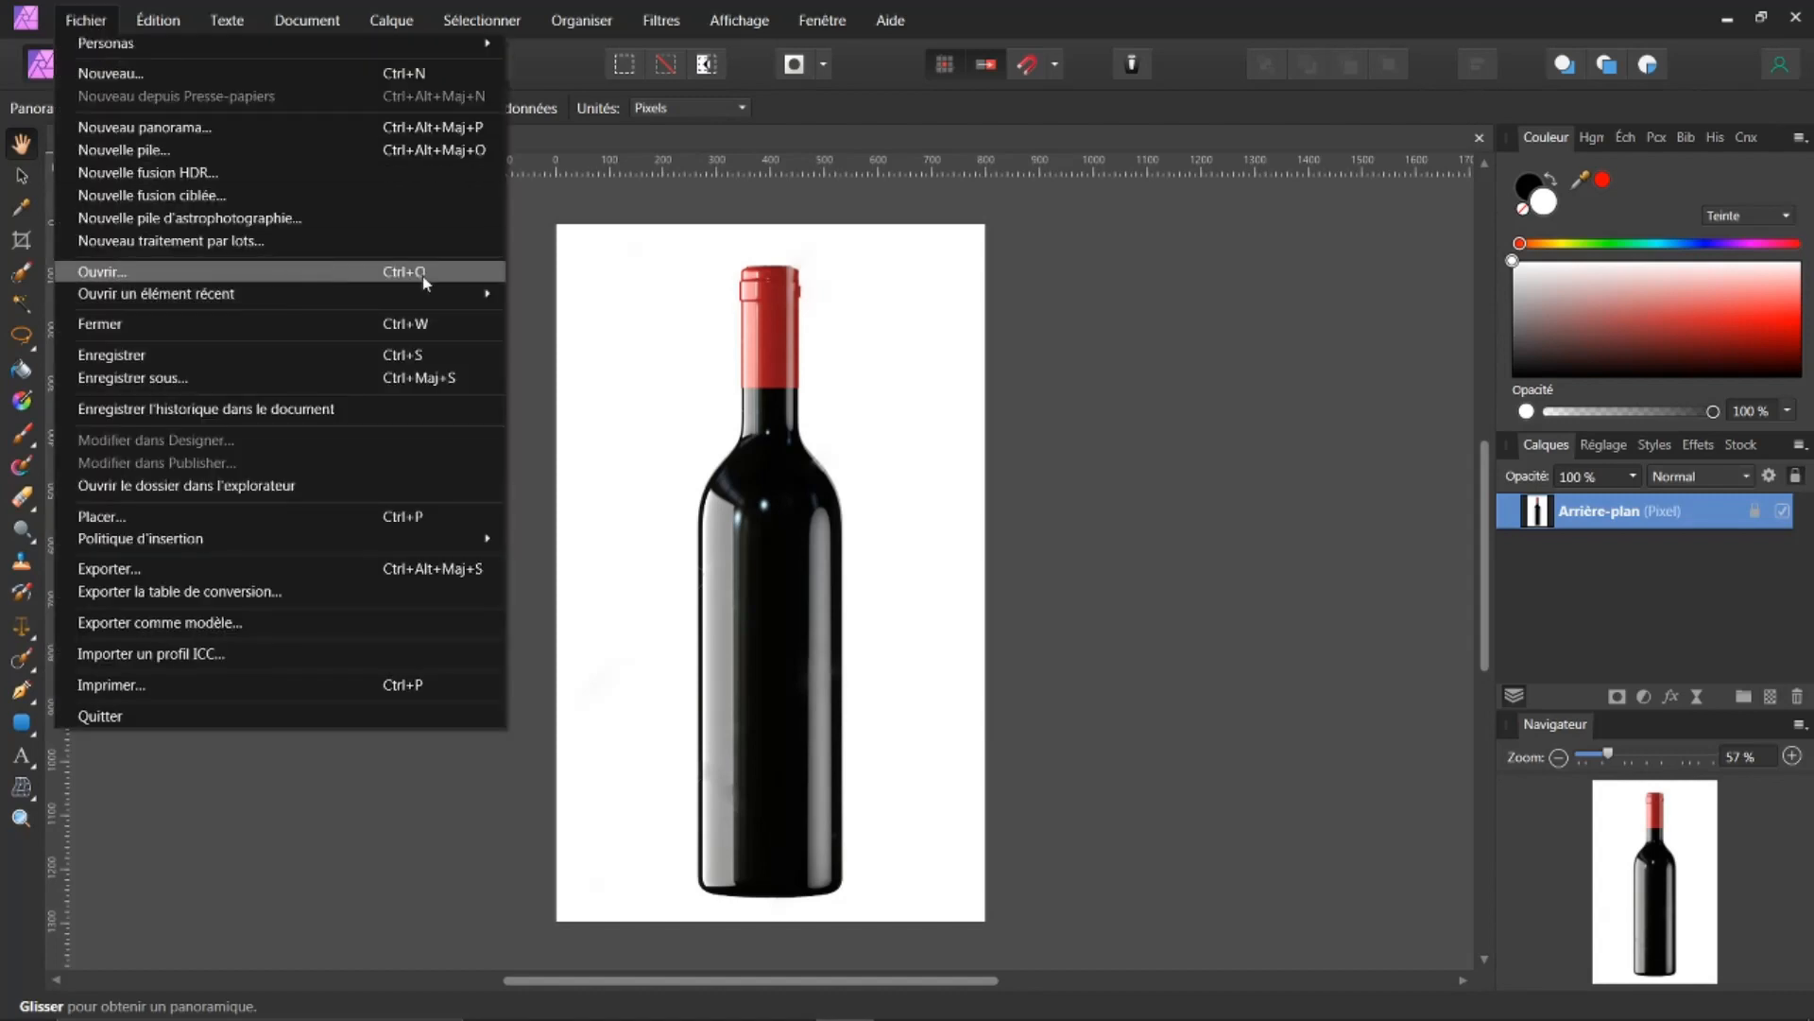
{"action": "mouse_move", "coordinate": [445, 288]}
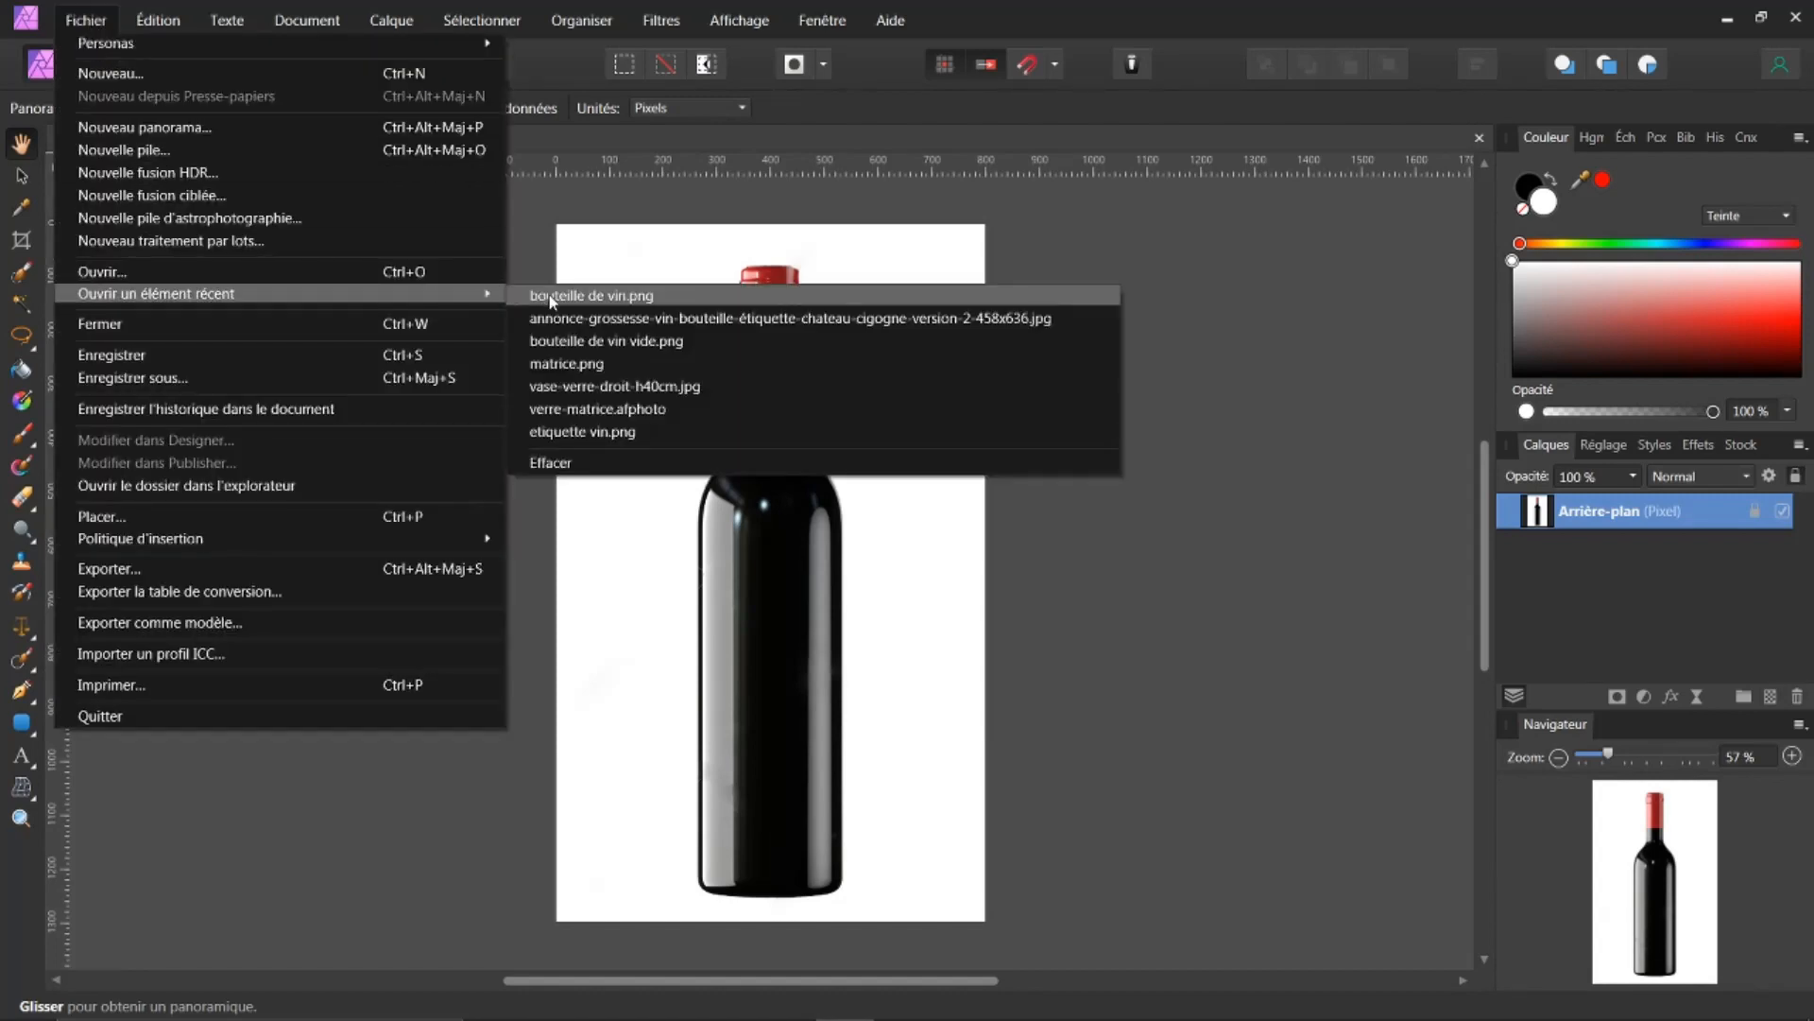
{"action": "left_click", "coordinate": [591, 342]}
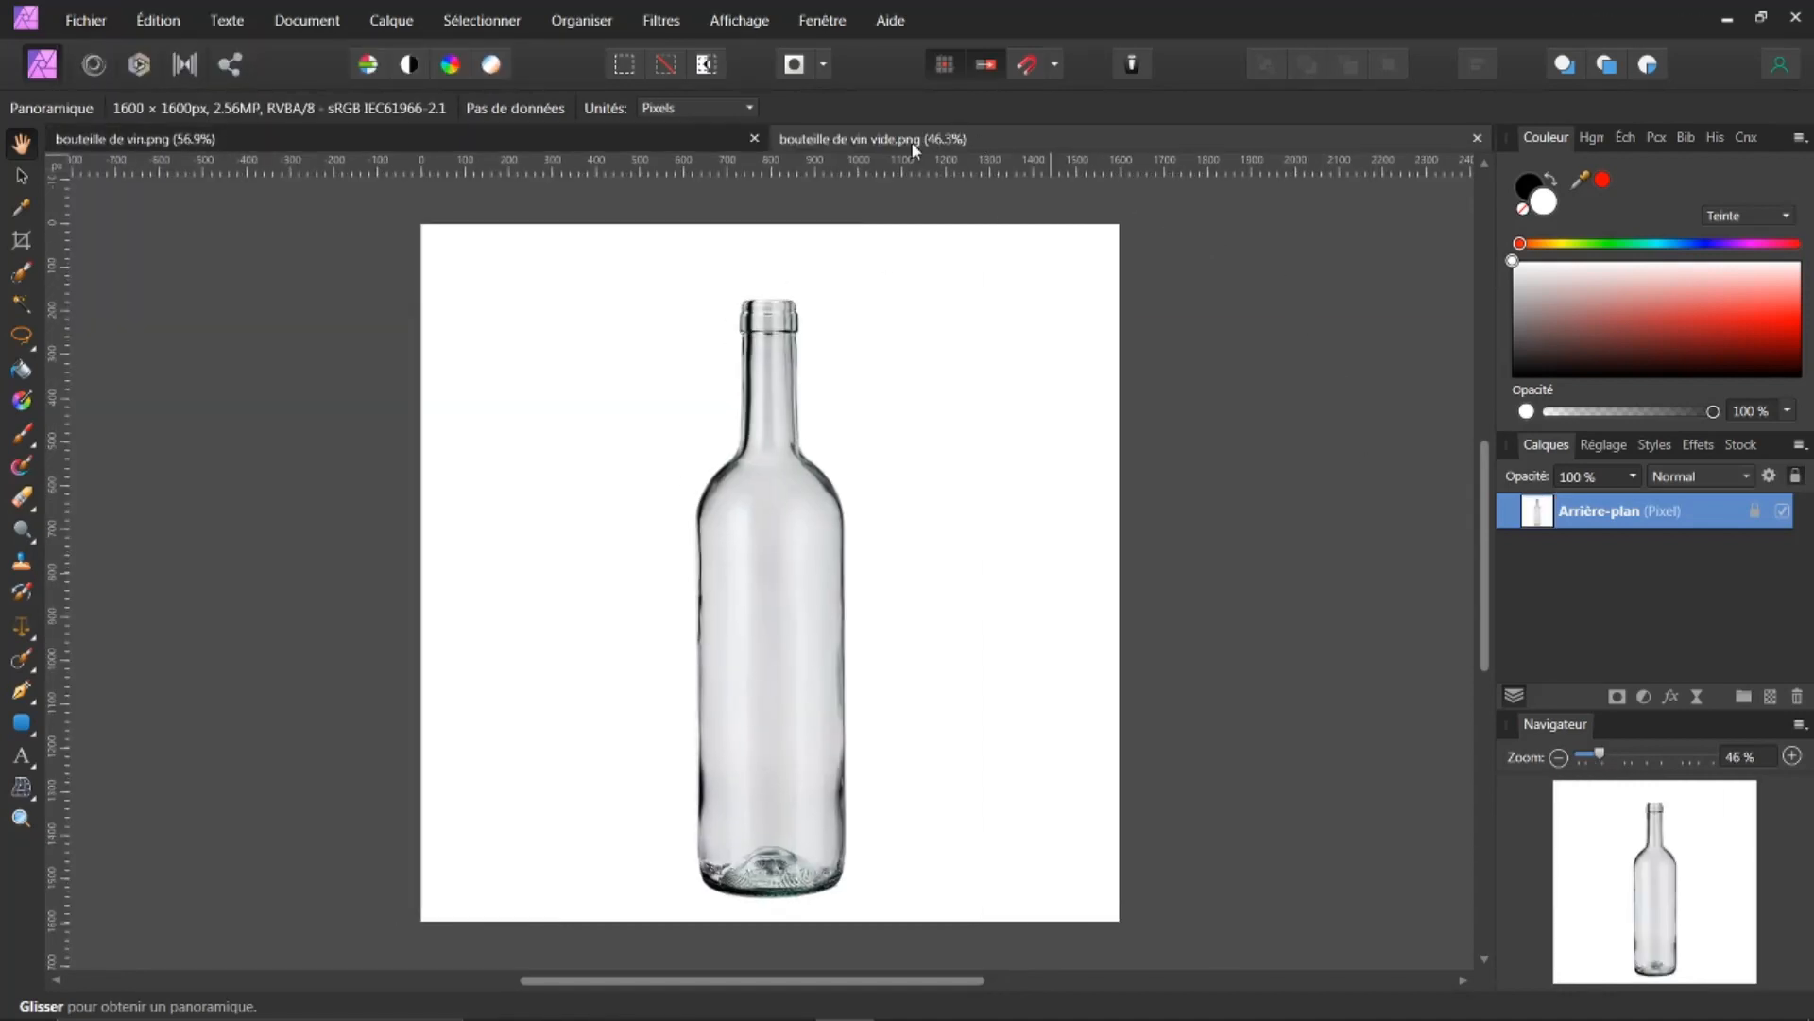
{"action": "left_click", "coordinate": [626, 138]}
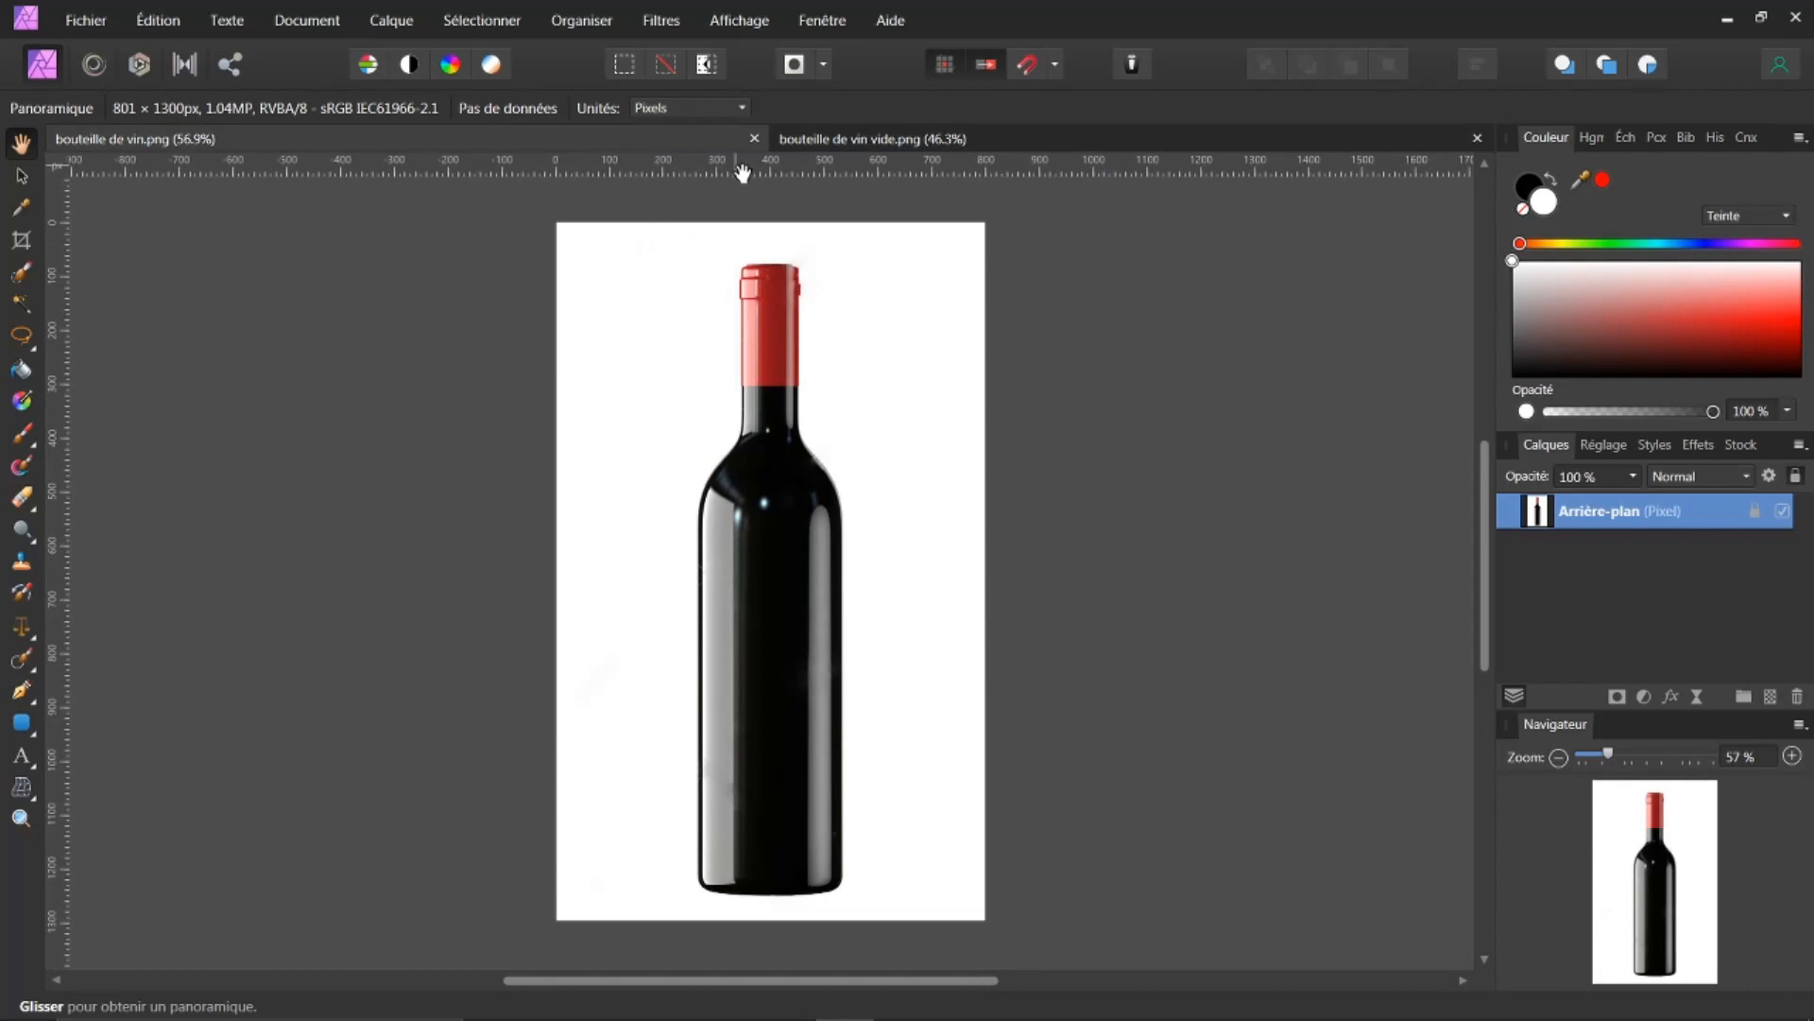
{"action": "left_click", "coordinate": [761, 140]}
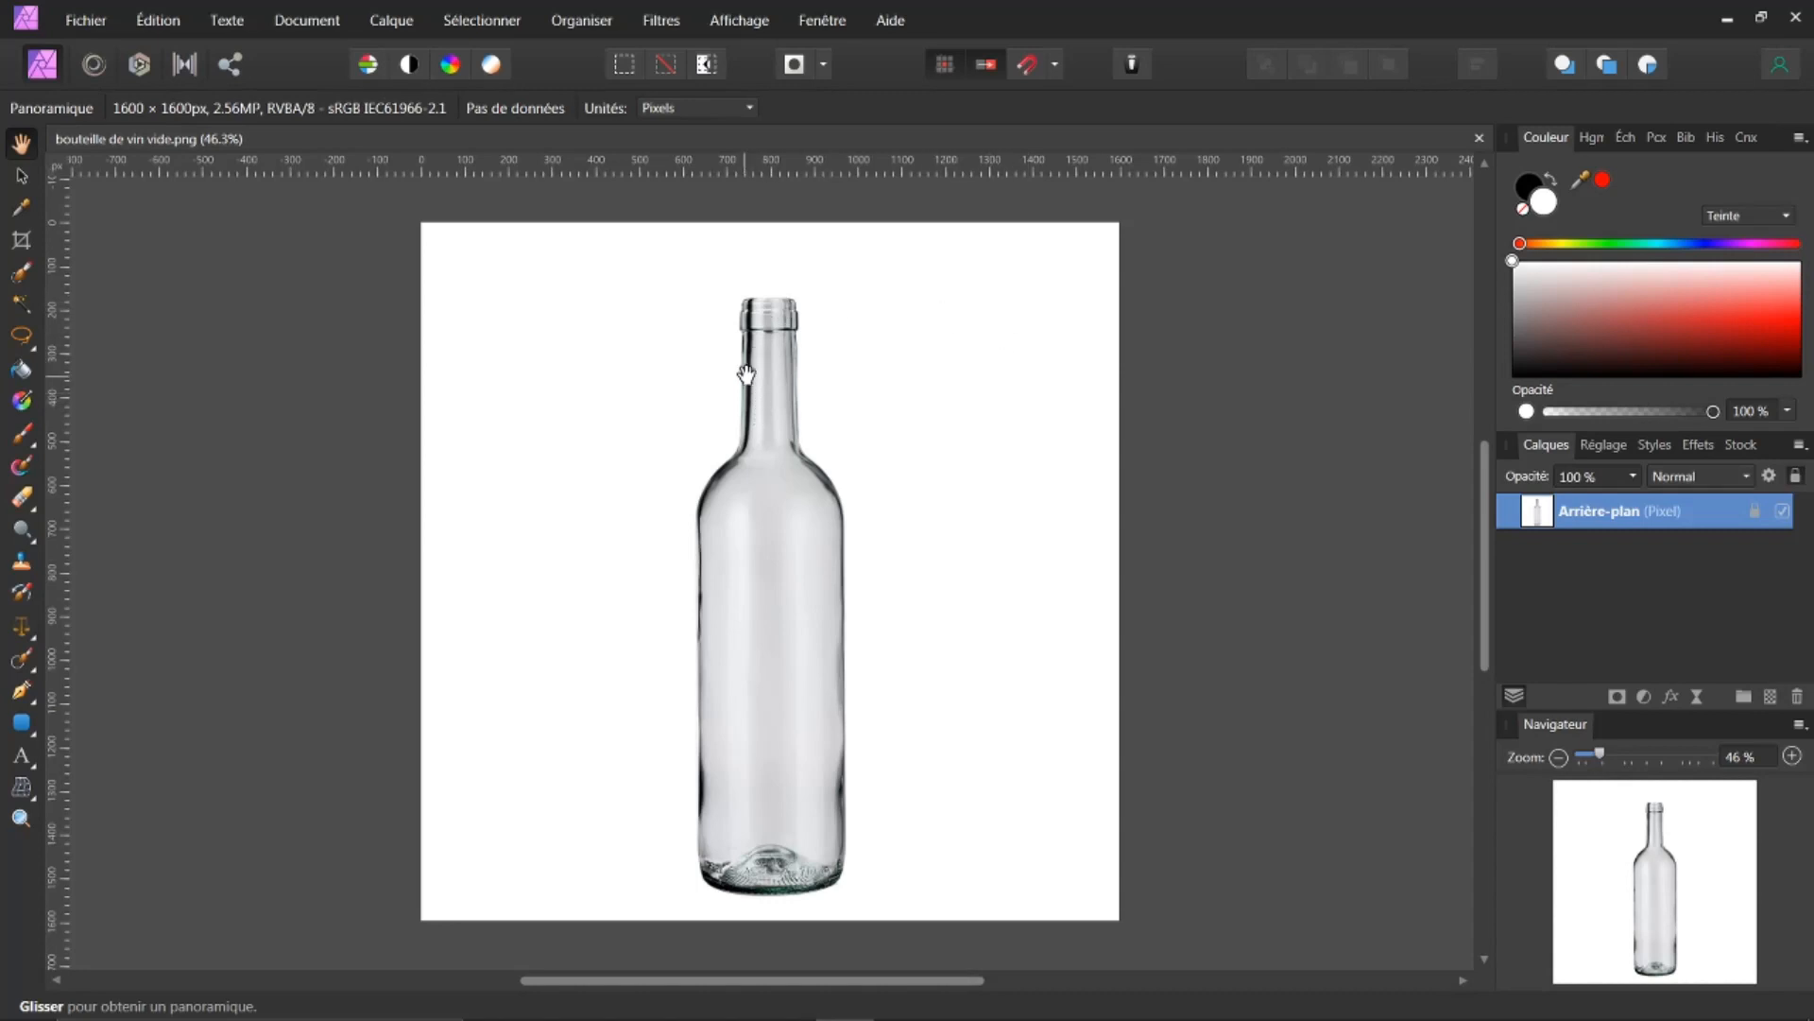
Step: With the Crop tool, extend the empty bottle's canvas left and downward to 1689 × 1693 px and apply
{"action": "left_click", "coordinate": [20, 242]}
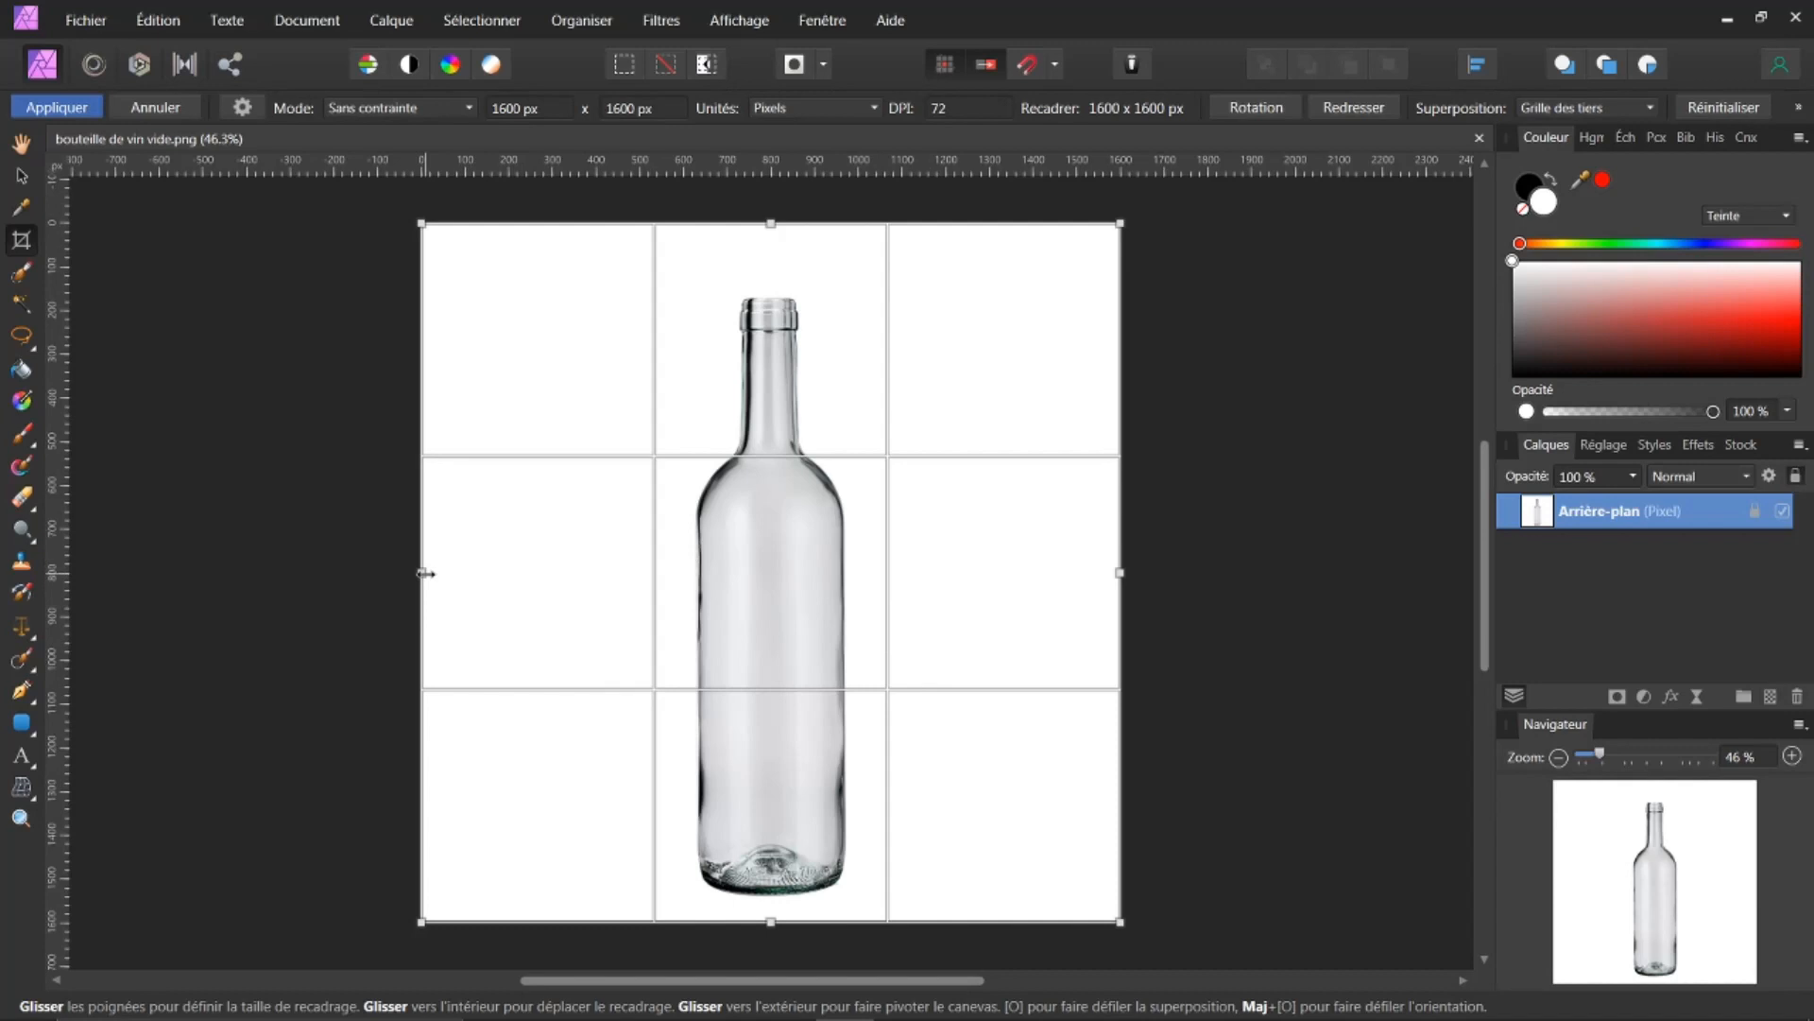
{"action": "left_click_drag", "start_coordinate": [423, 572], "coordinate": [229, 573]}
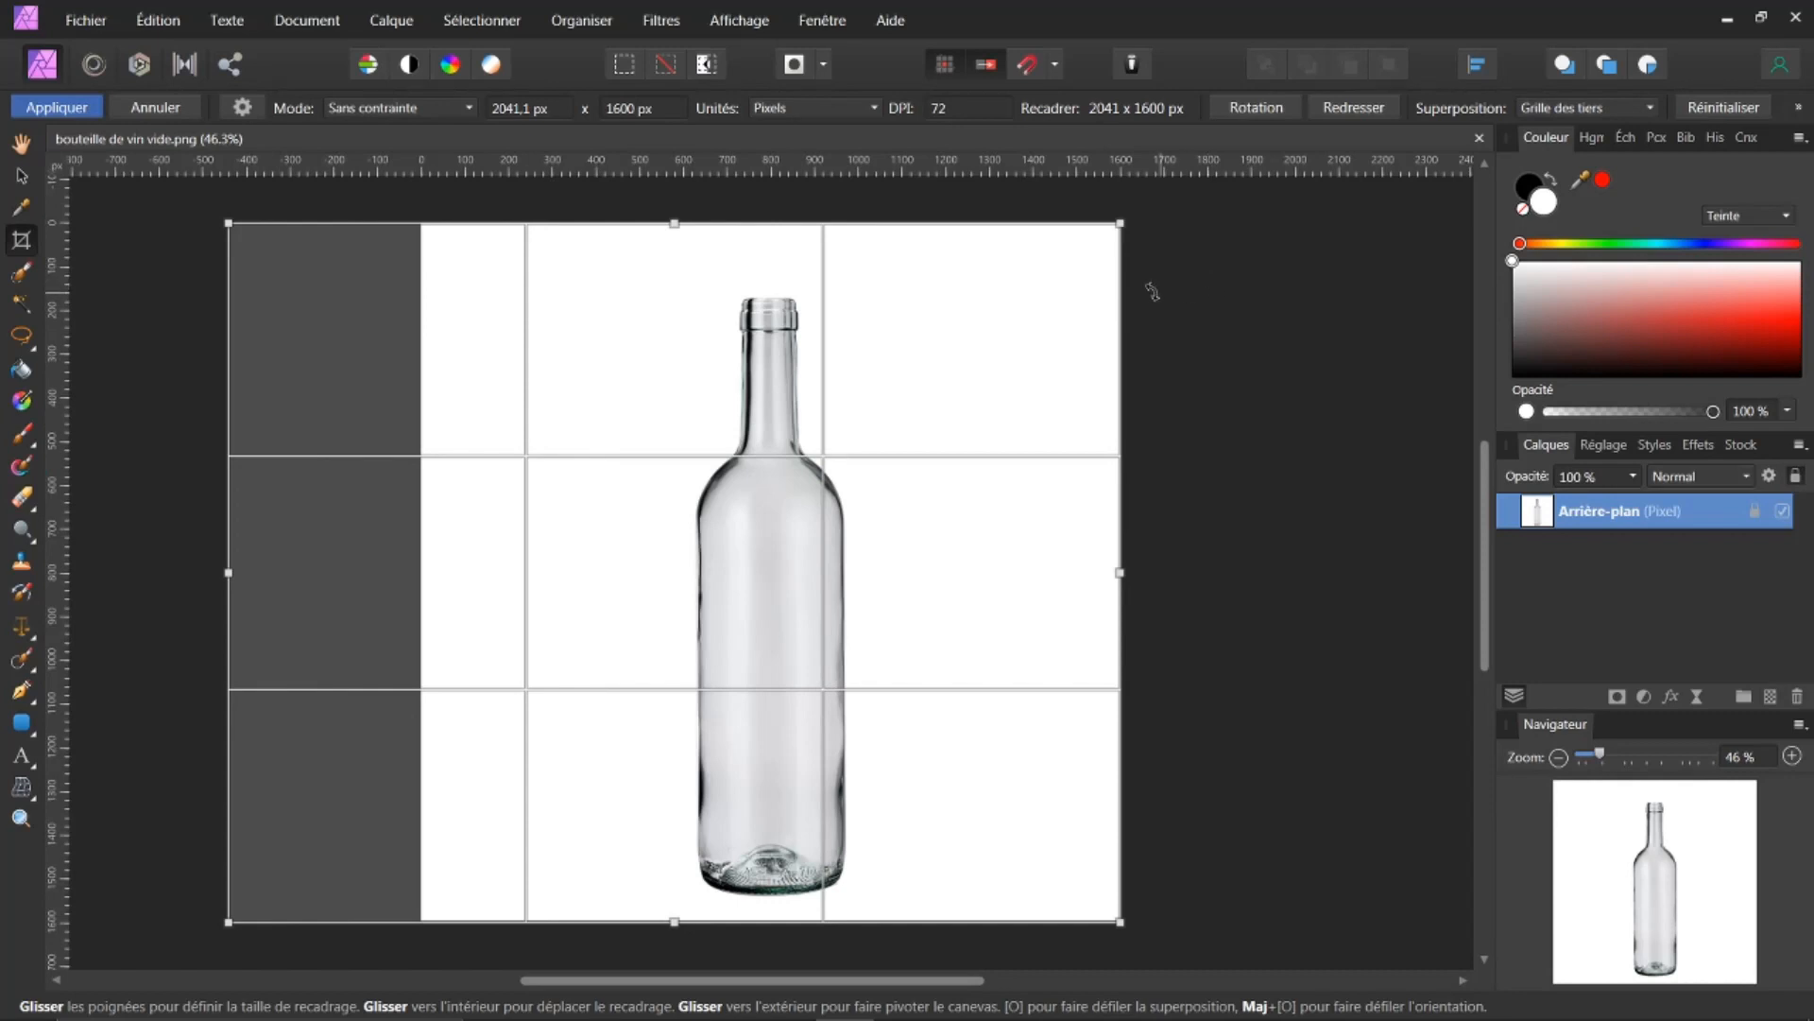
{"action": "left_click_drag", "start_coordinate": [674, 227], "coordinate": [674, 258]}
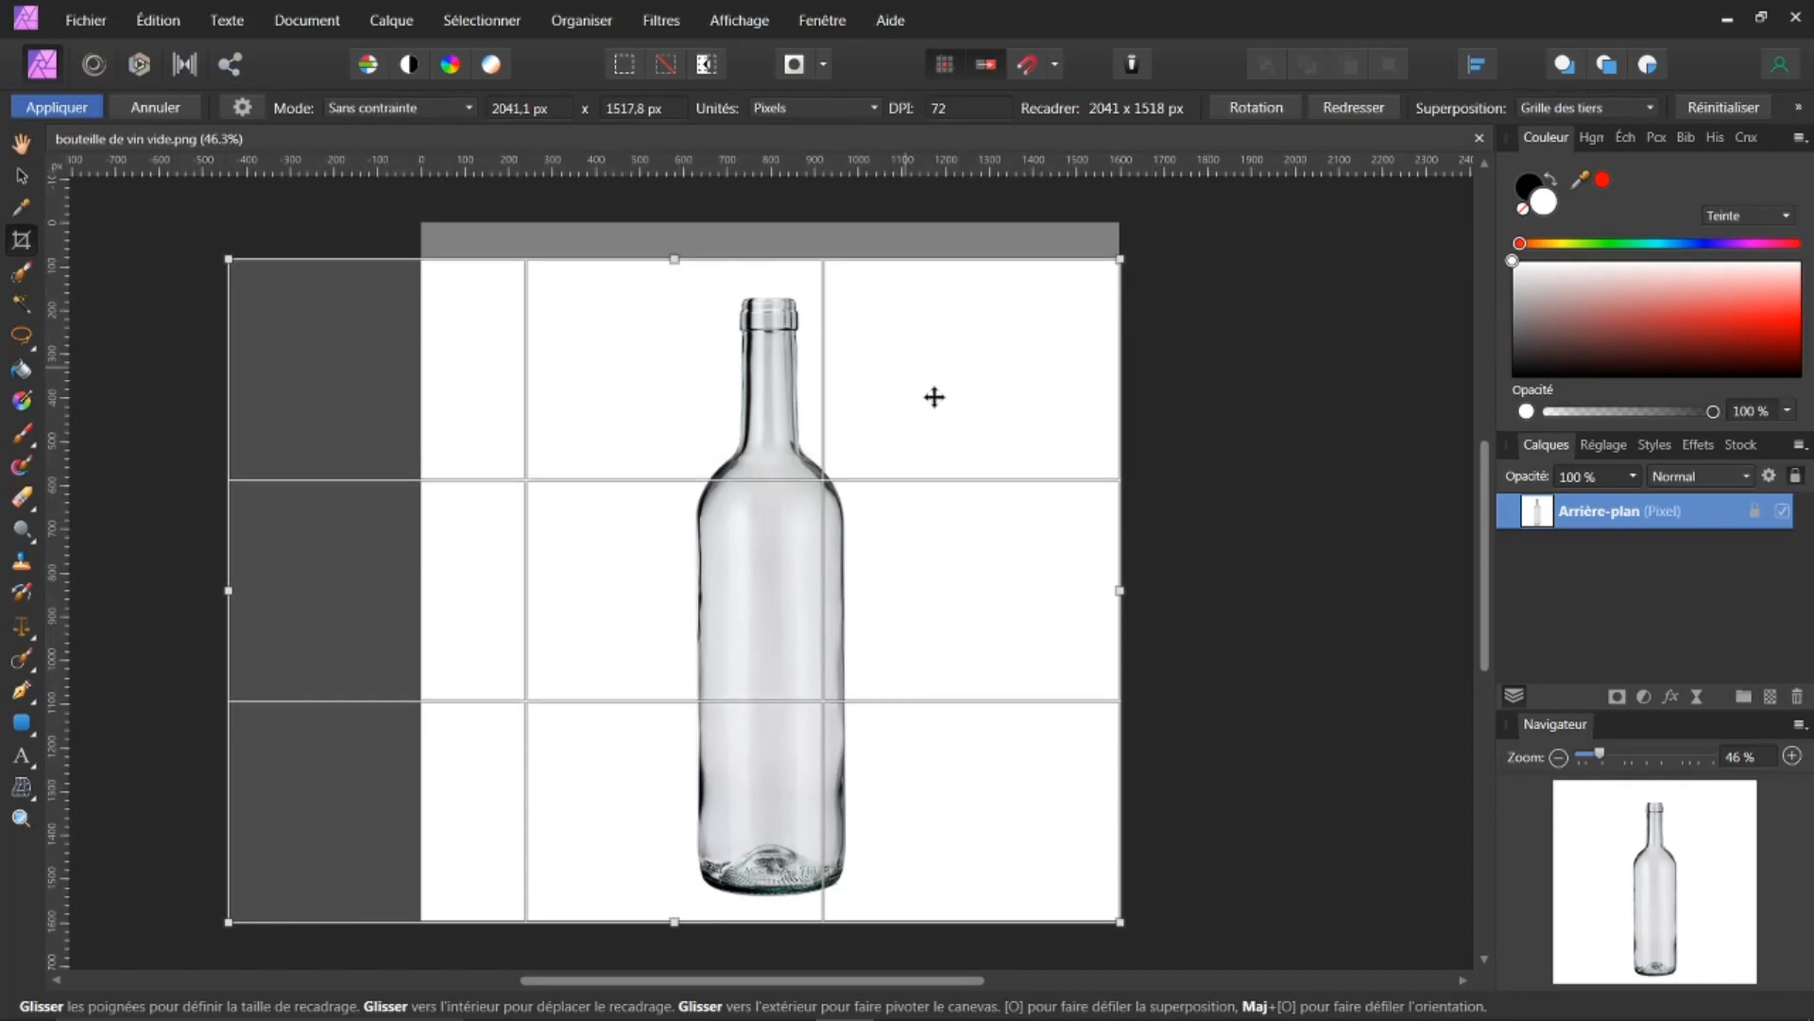
{"action": "left_click_drag", "start_coordinate": [1117, 592], "coordinate": [962, 607]}
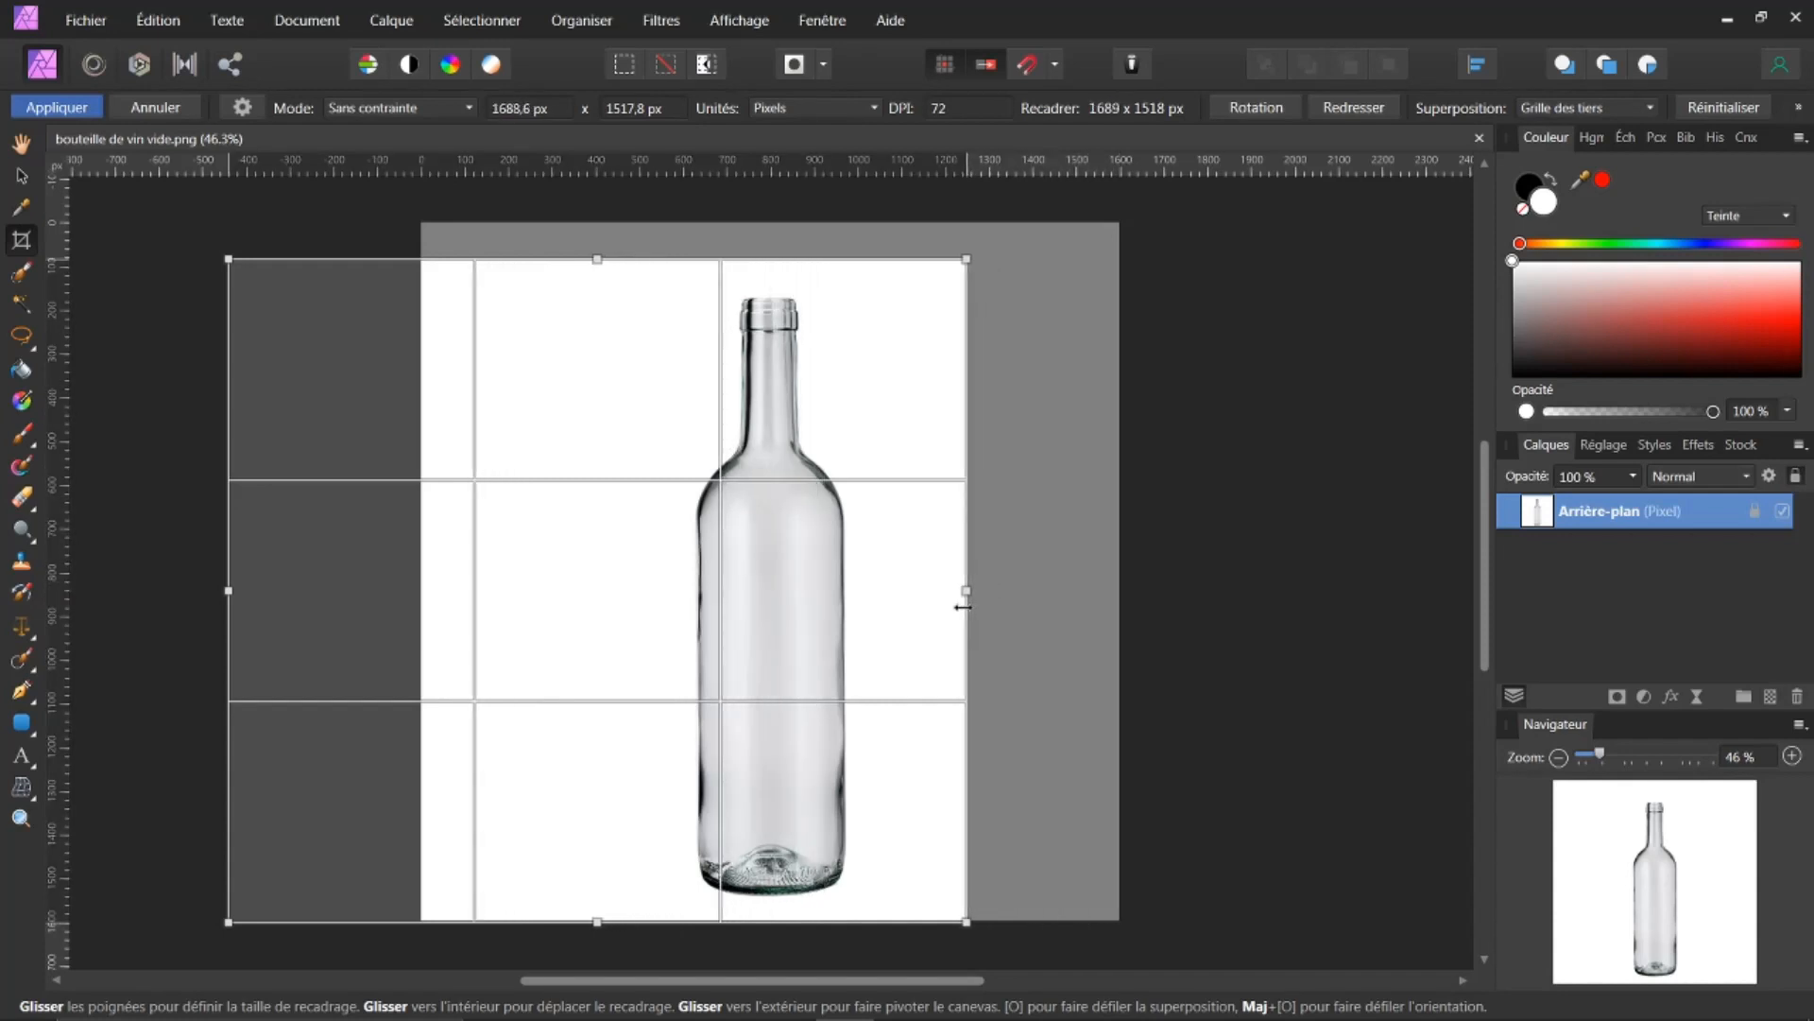
{"action": "left_click_drag", "start_coordinate": [1482, 501], "coordinate": [1460, 605]}
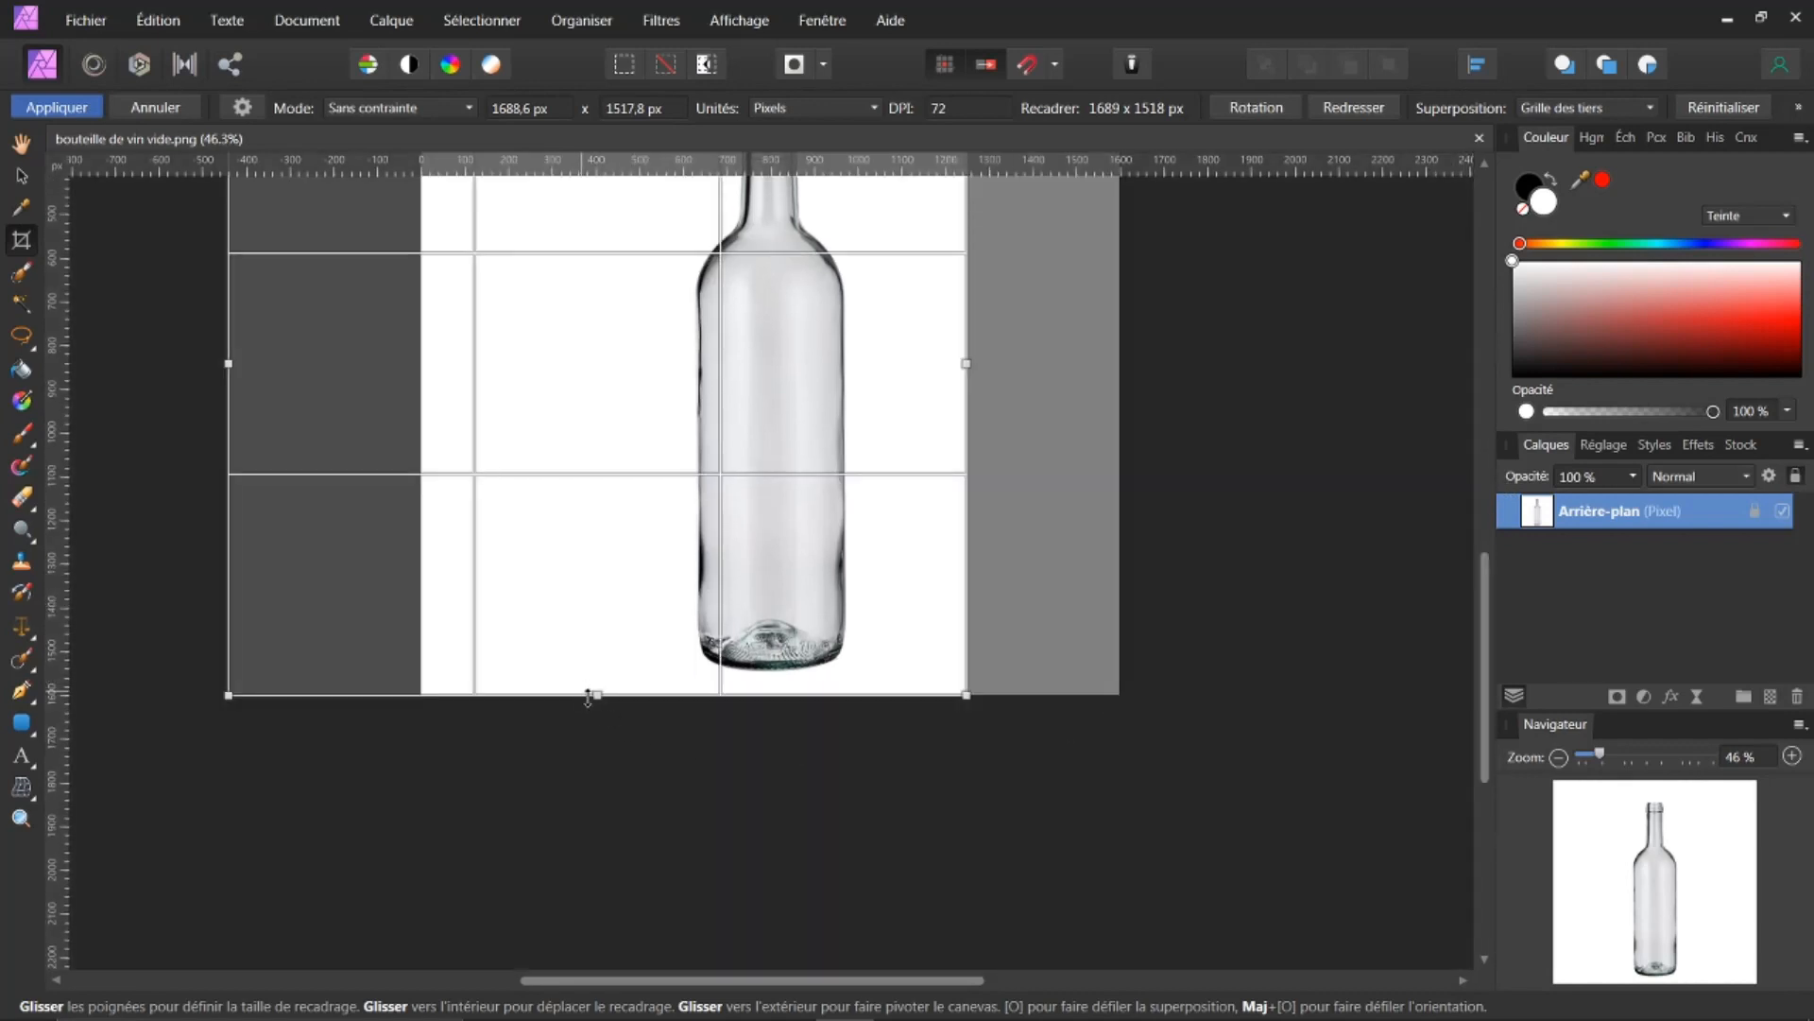
{"action": "left_click_drag", "start_coordinate": [595, 711], "coordinate": [620, 780]}
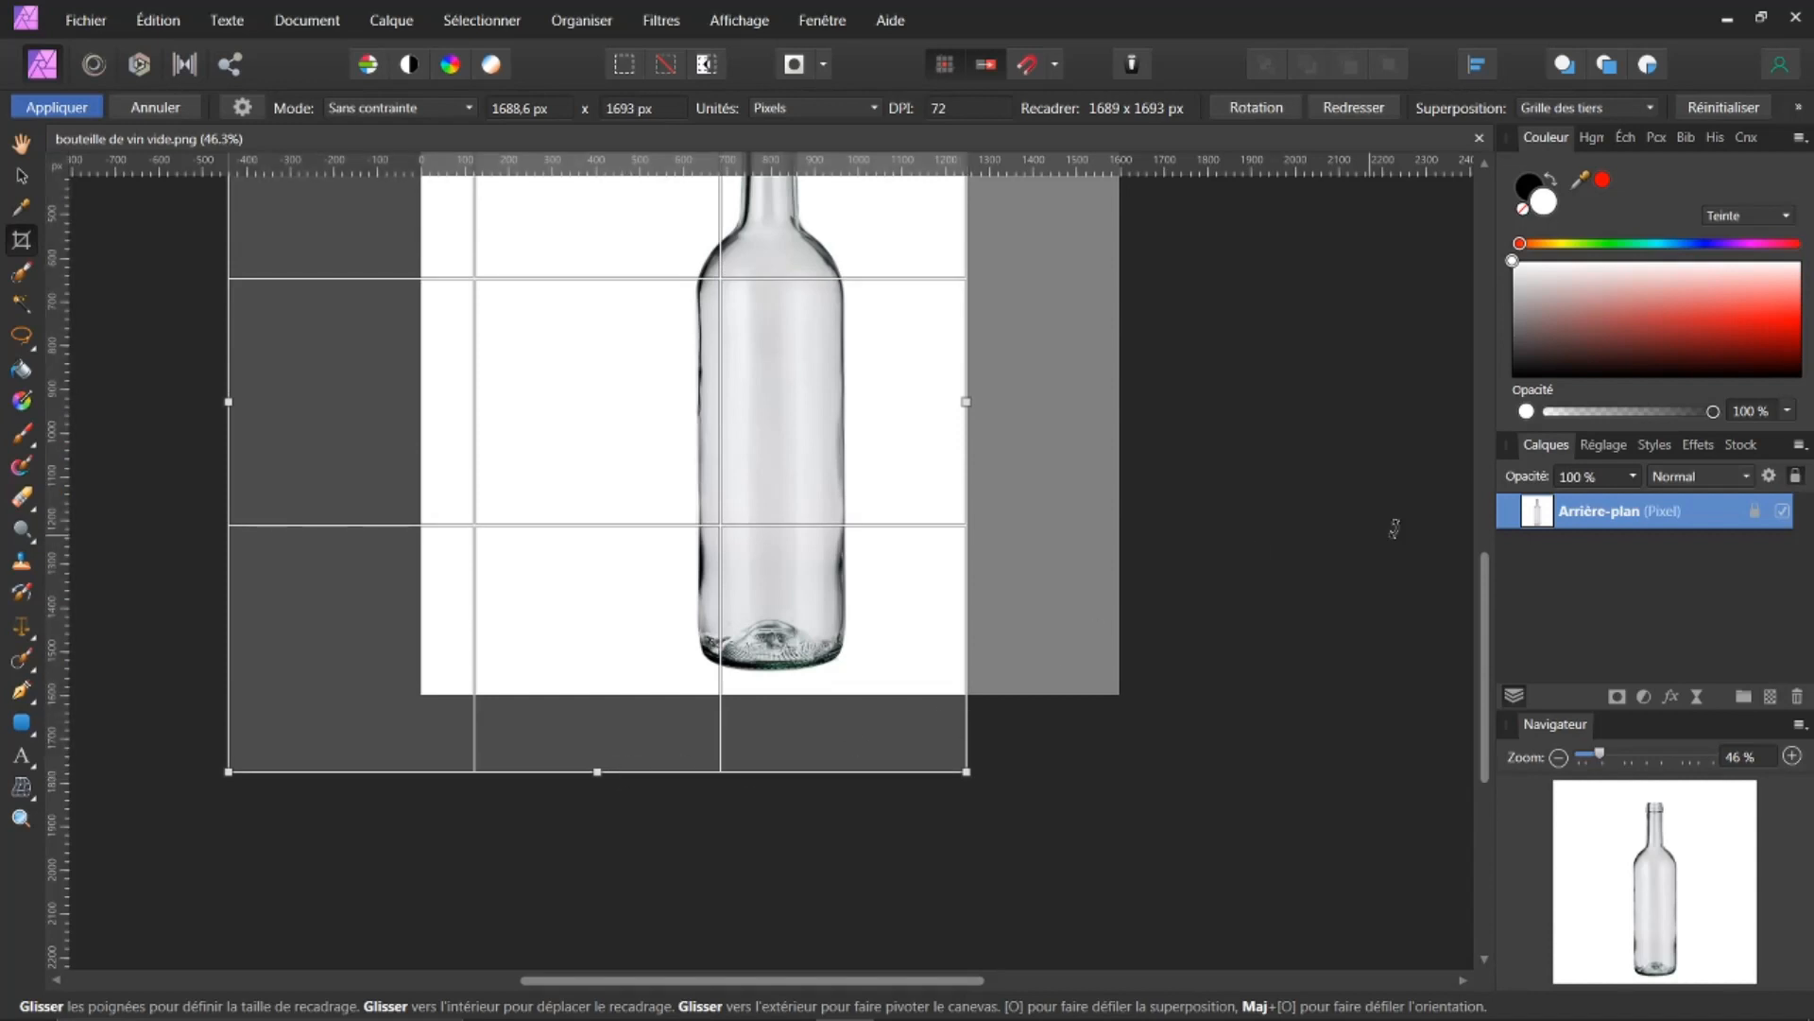
{"action": "left_click_drag", "start_coordinate": [1485, 631], "coordinate": [1487, 526]}
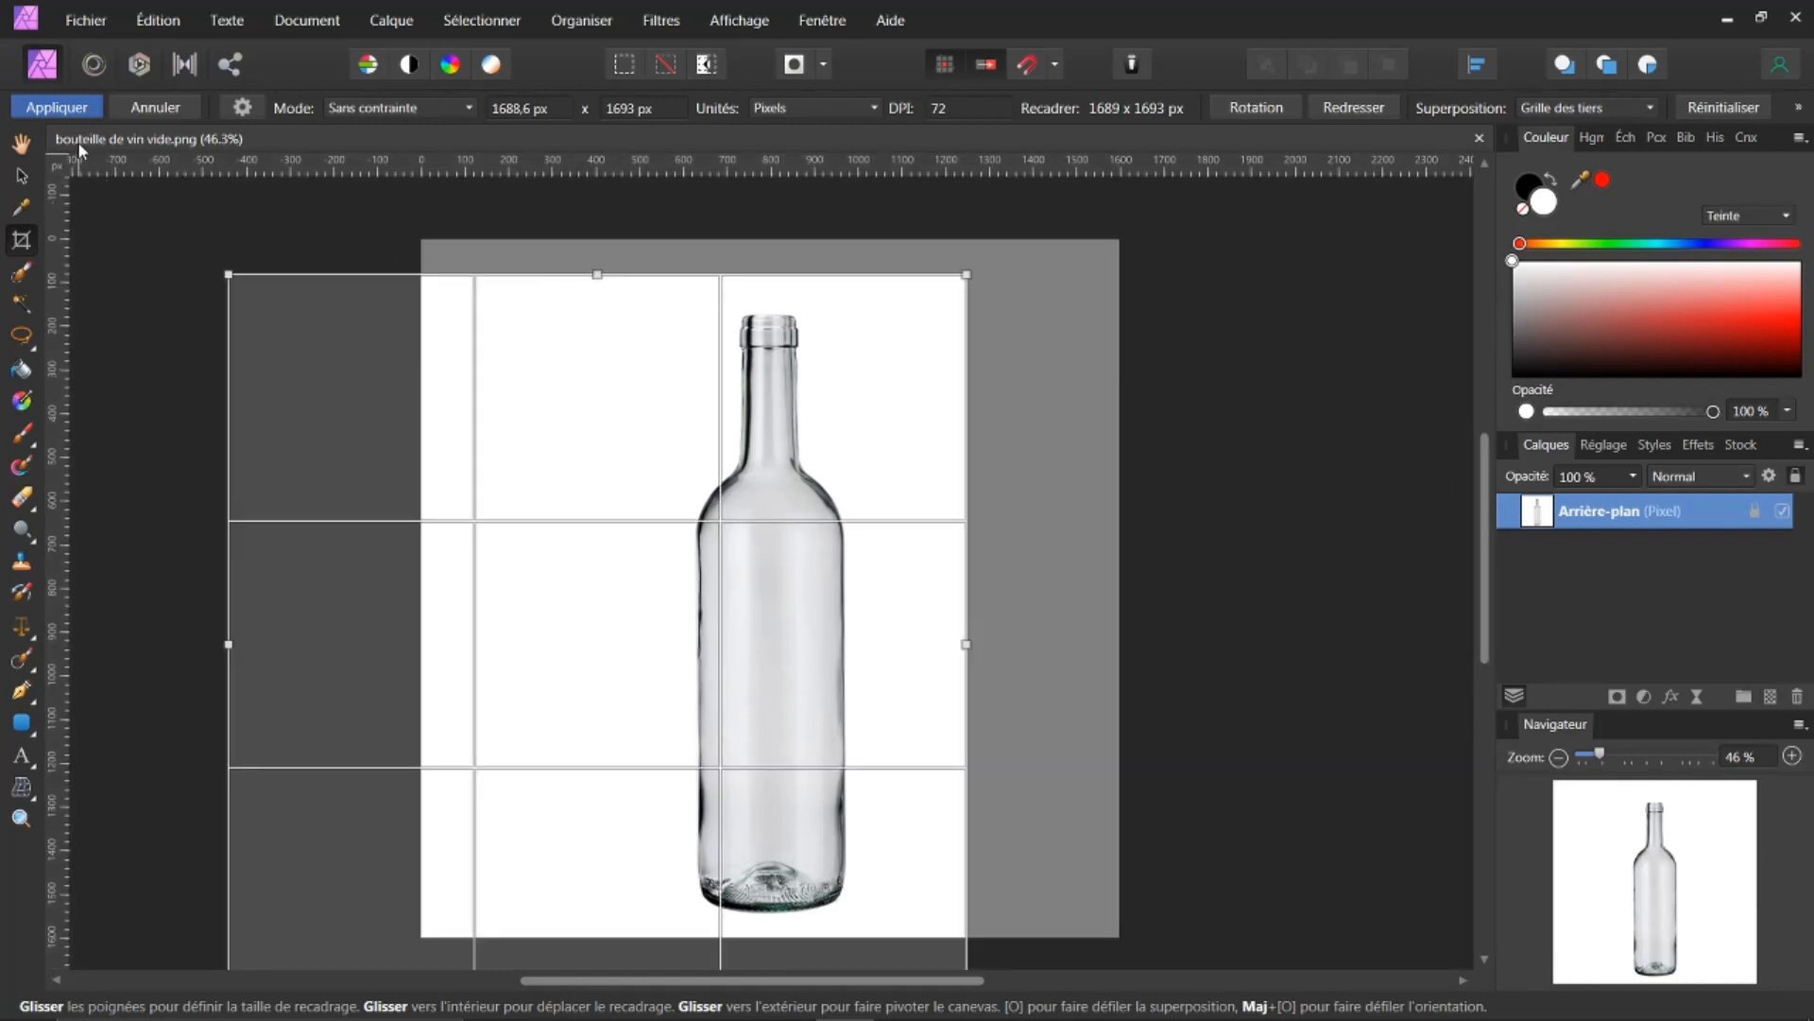
{"action": "left_click", "coordinate": [57, 107]}
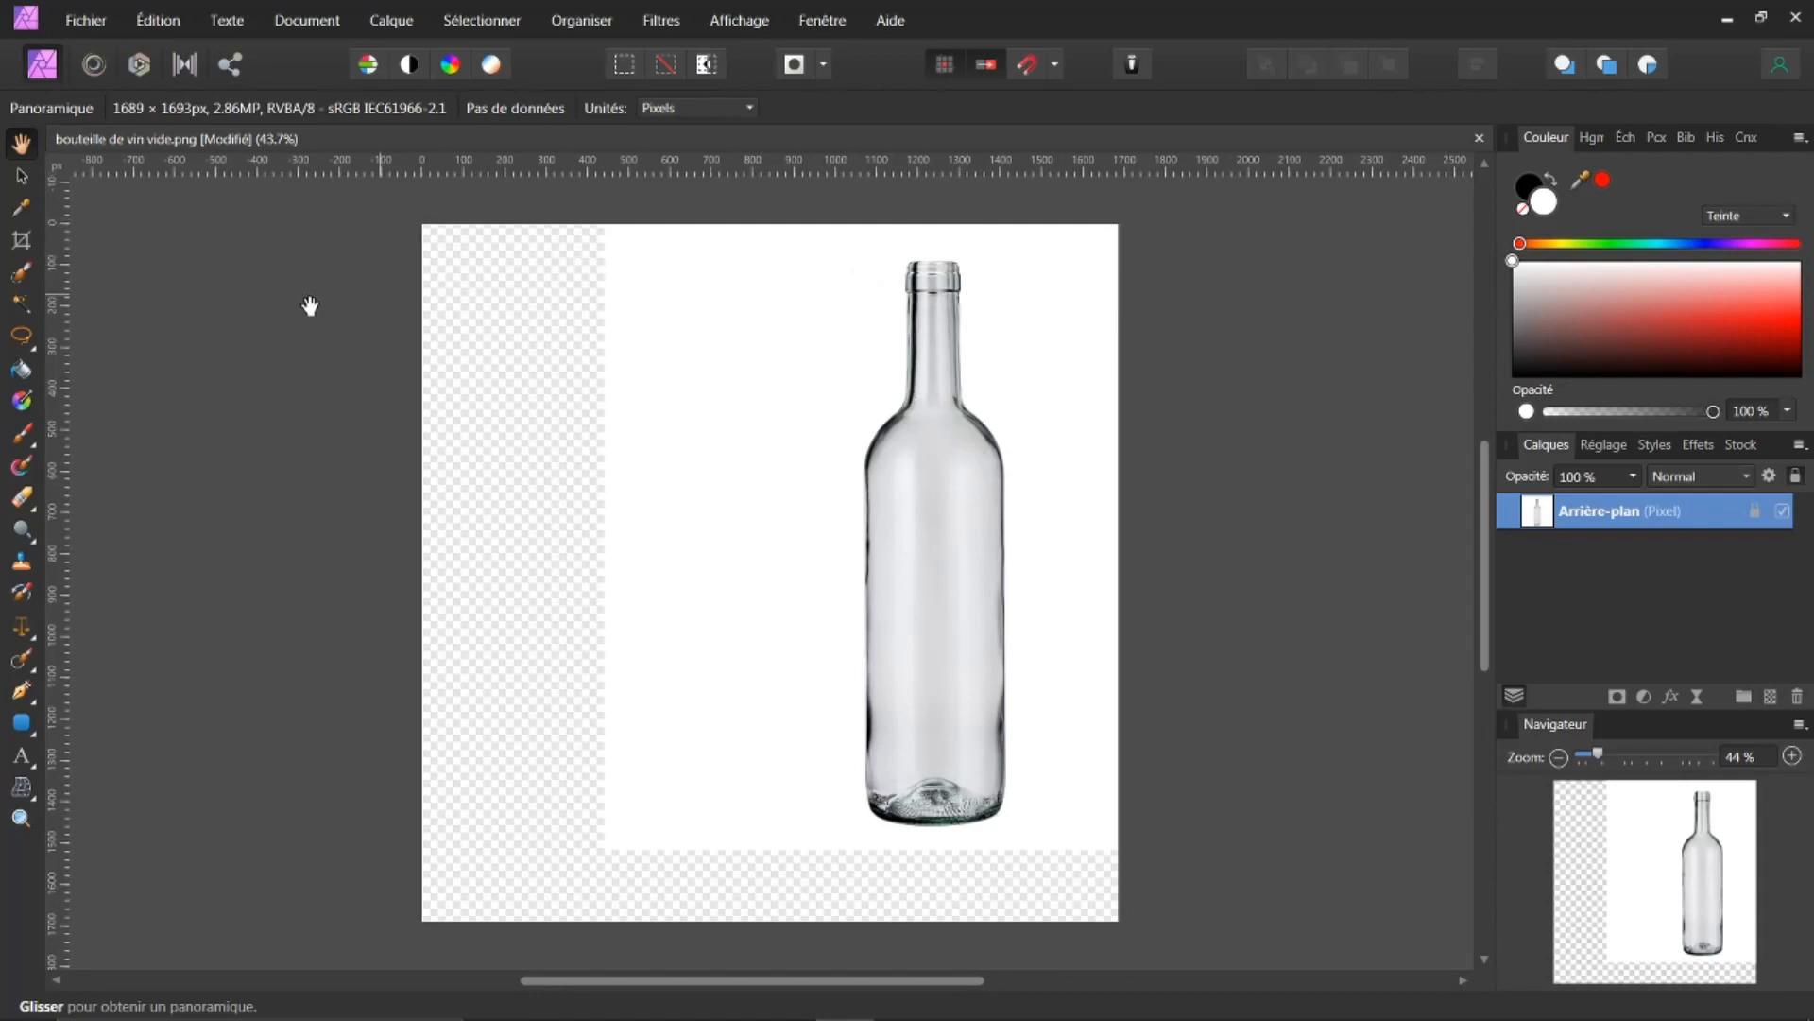
Step: Select the white background with the Flood Selection tool at 5% tolerance and delete it
{"action": "left_click", "coordinate": [21, 304]}
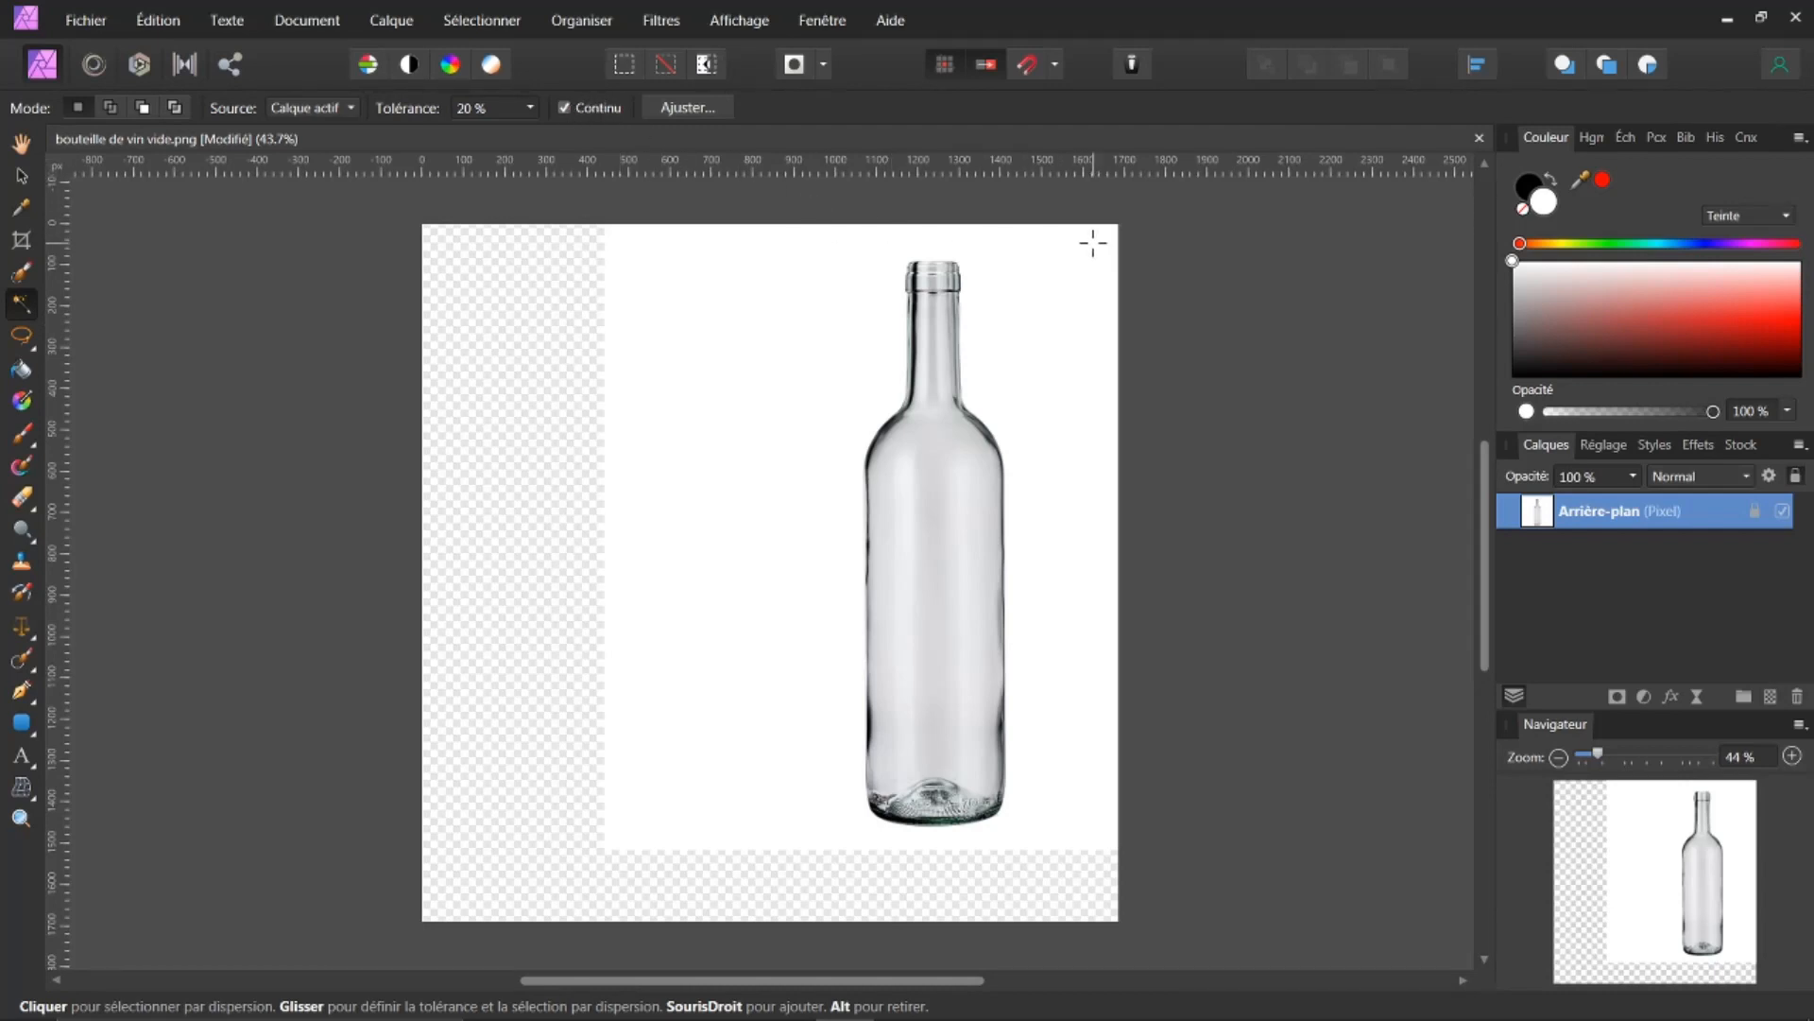
{"action": "left_click_drag", "start_coordinate": [1085, 251], "coordinate": [980, 374]}
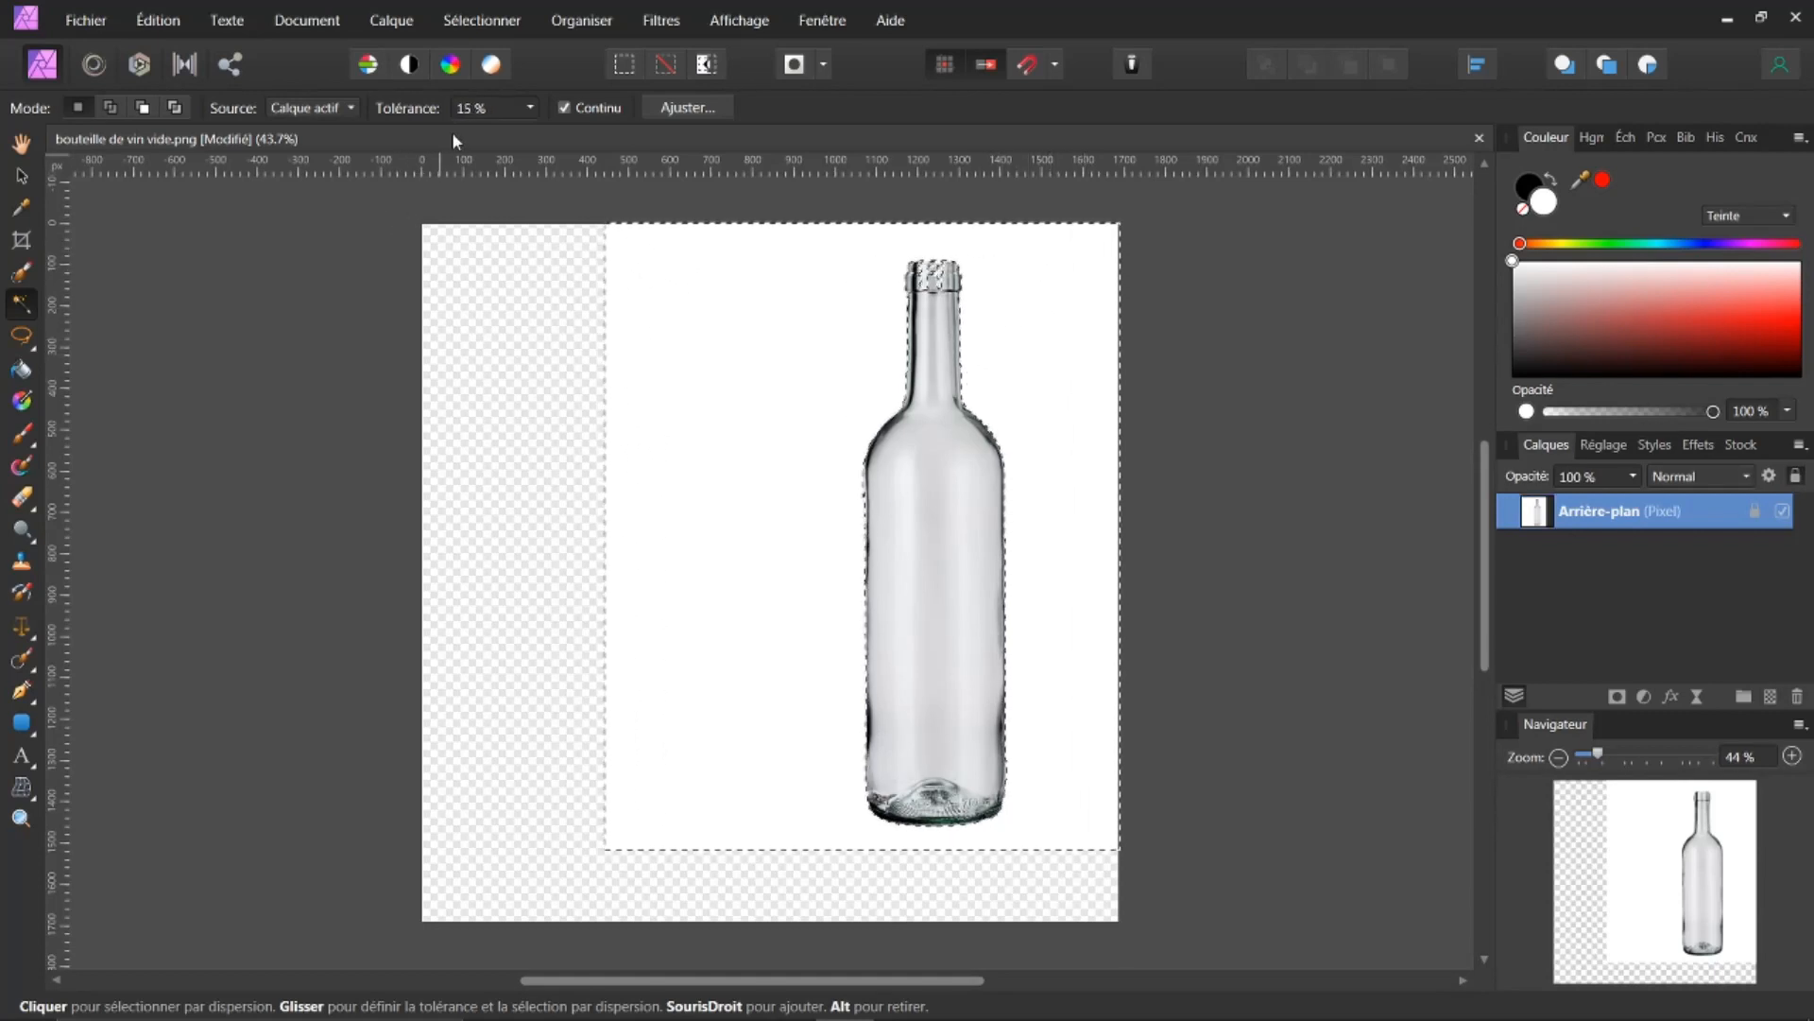
{"action": "left_click_drag", "start_coordinate": [780, 253], "coordinate": [935, 409]}
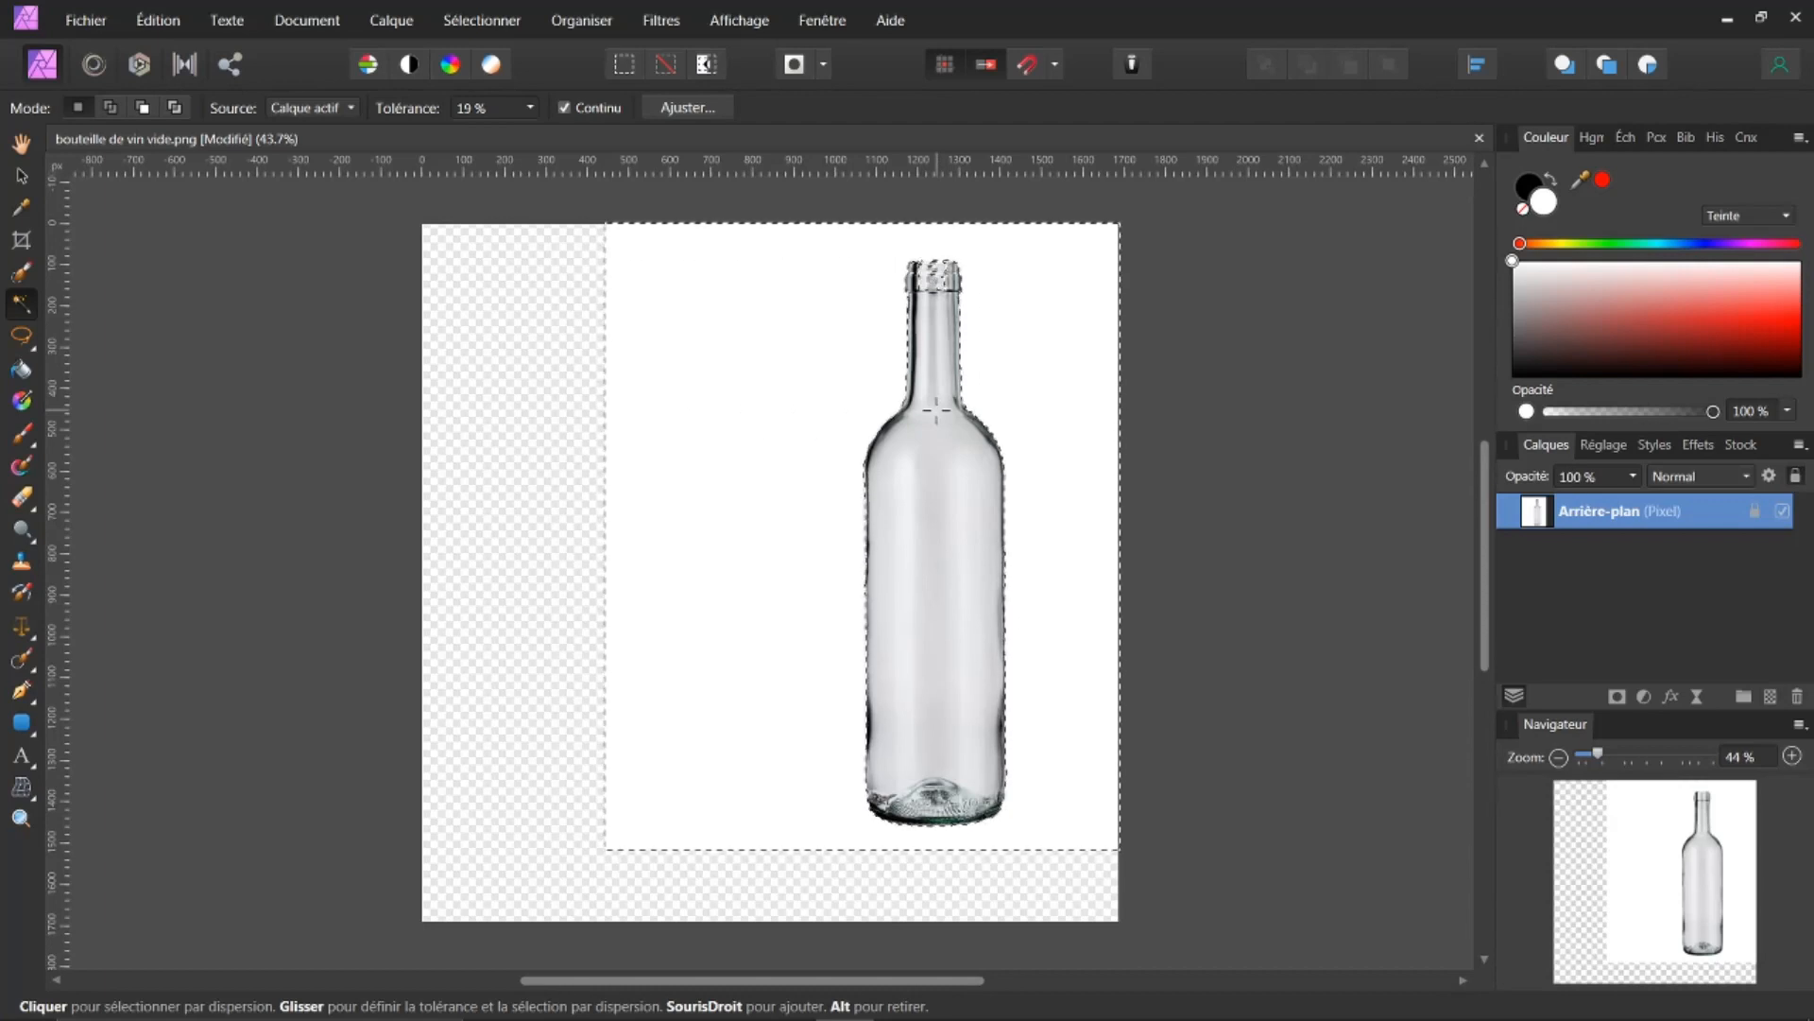
{"action": "left_click_drag", "start_coordinate": [960, 391], "coordinate": [1064, 297]}
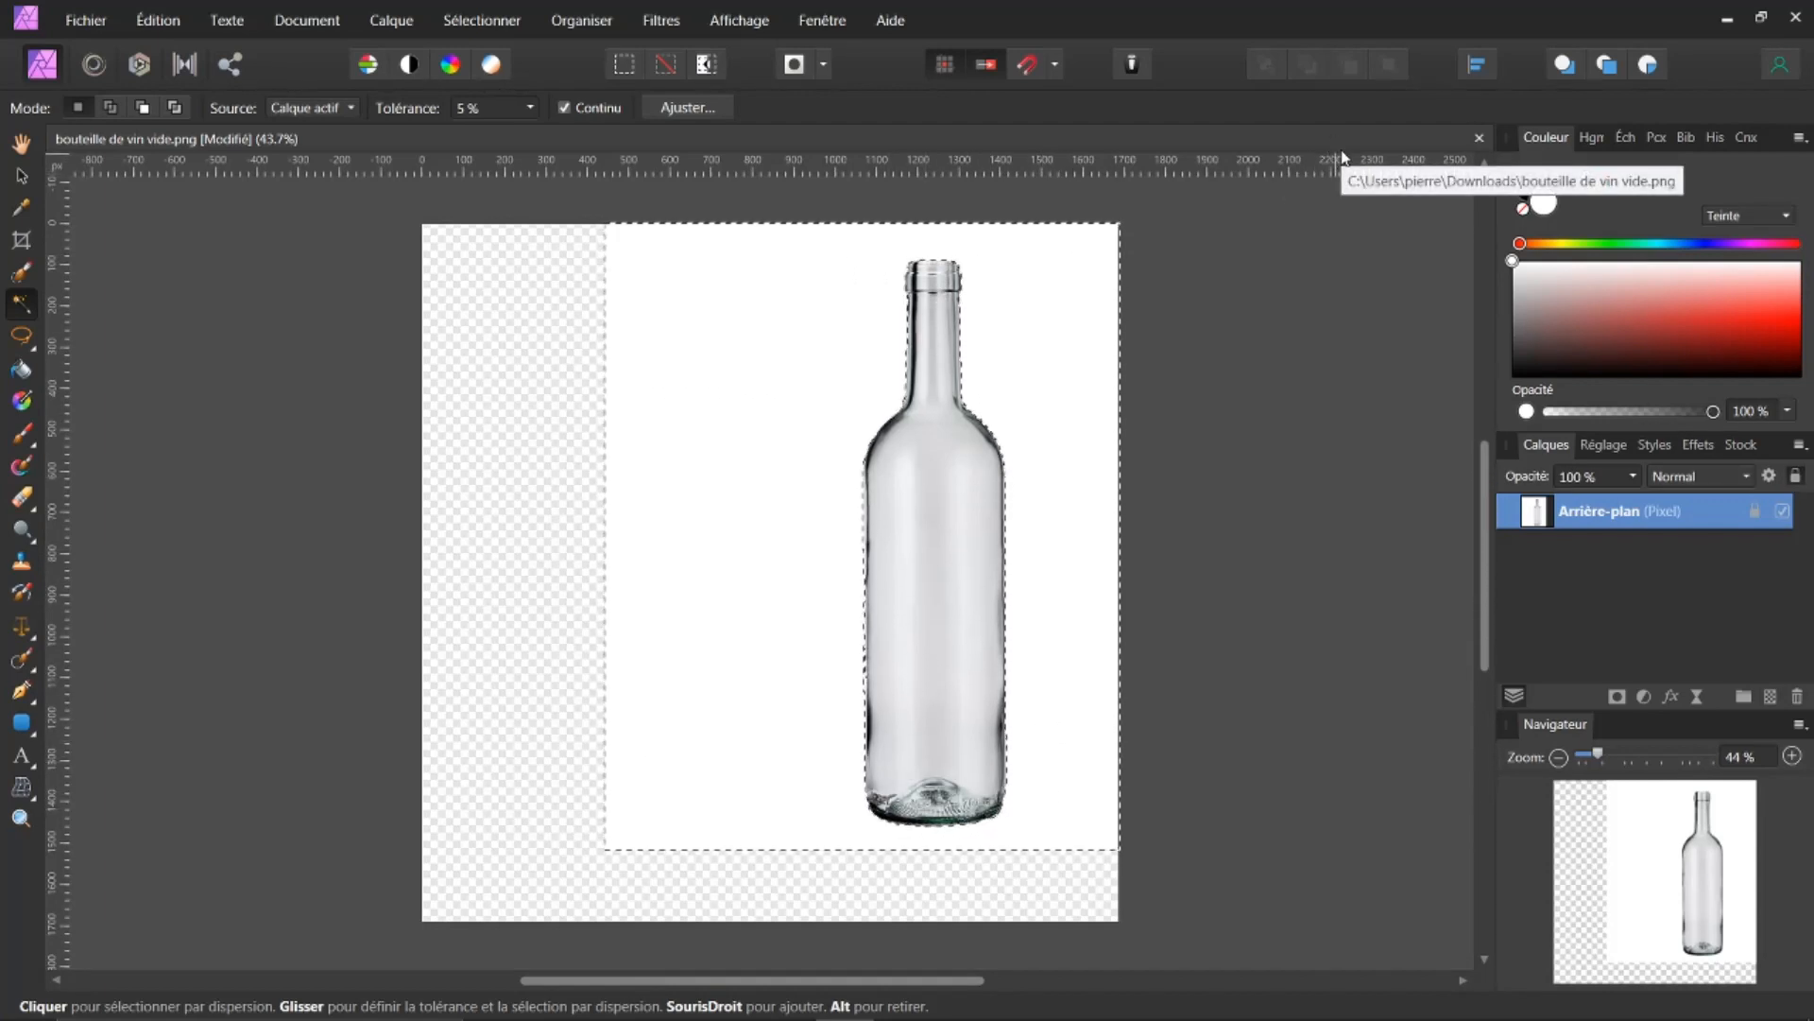
{"action": "key", "text": "Delete"}
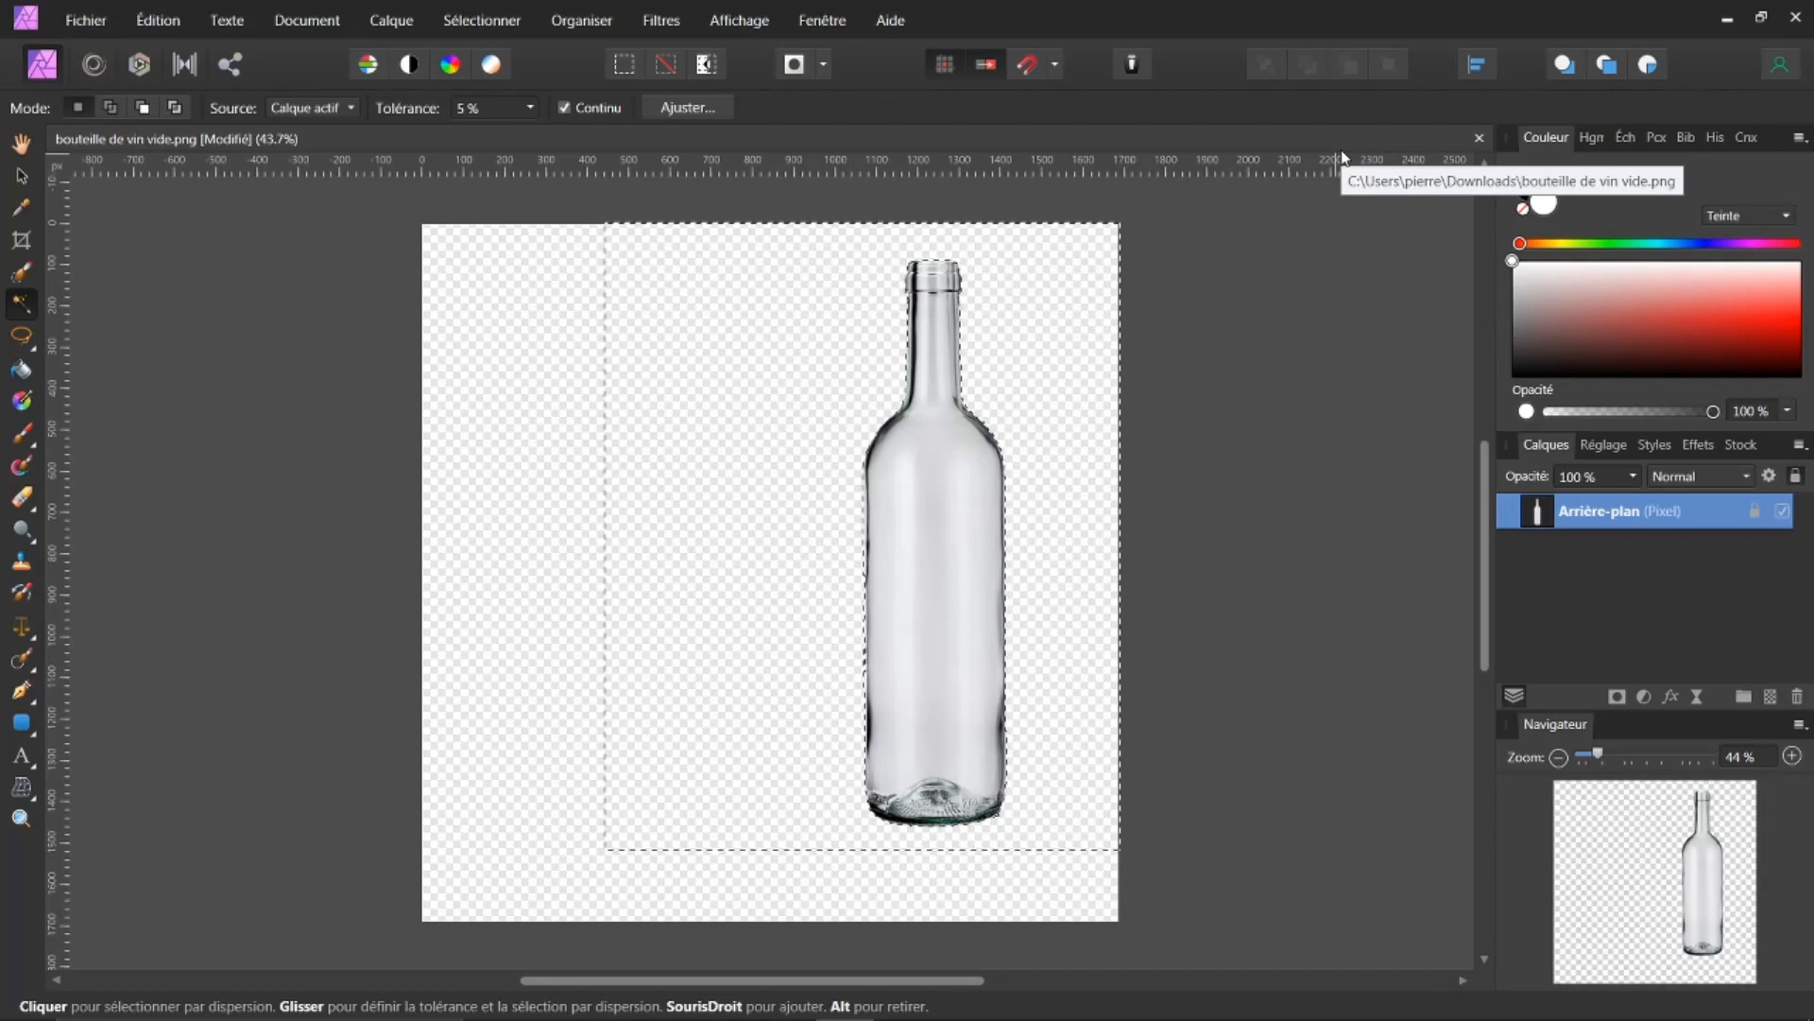
Step: Deselect the background and unlock the bottle's background layer
{"action": "left_click", "coordinate": [484, 20]}
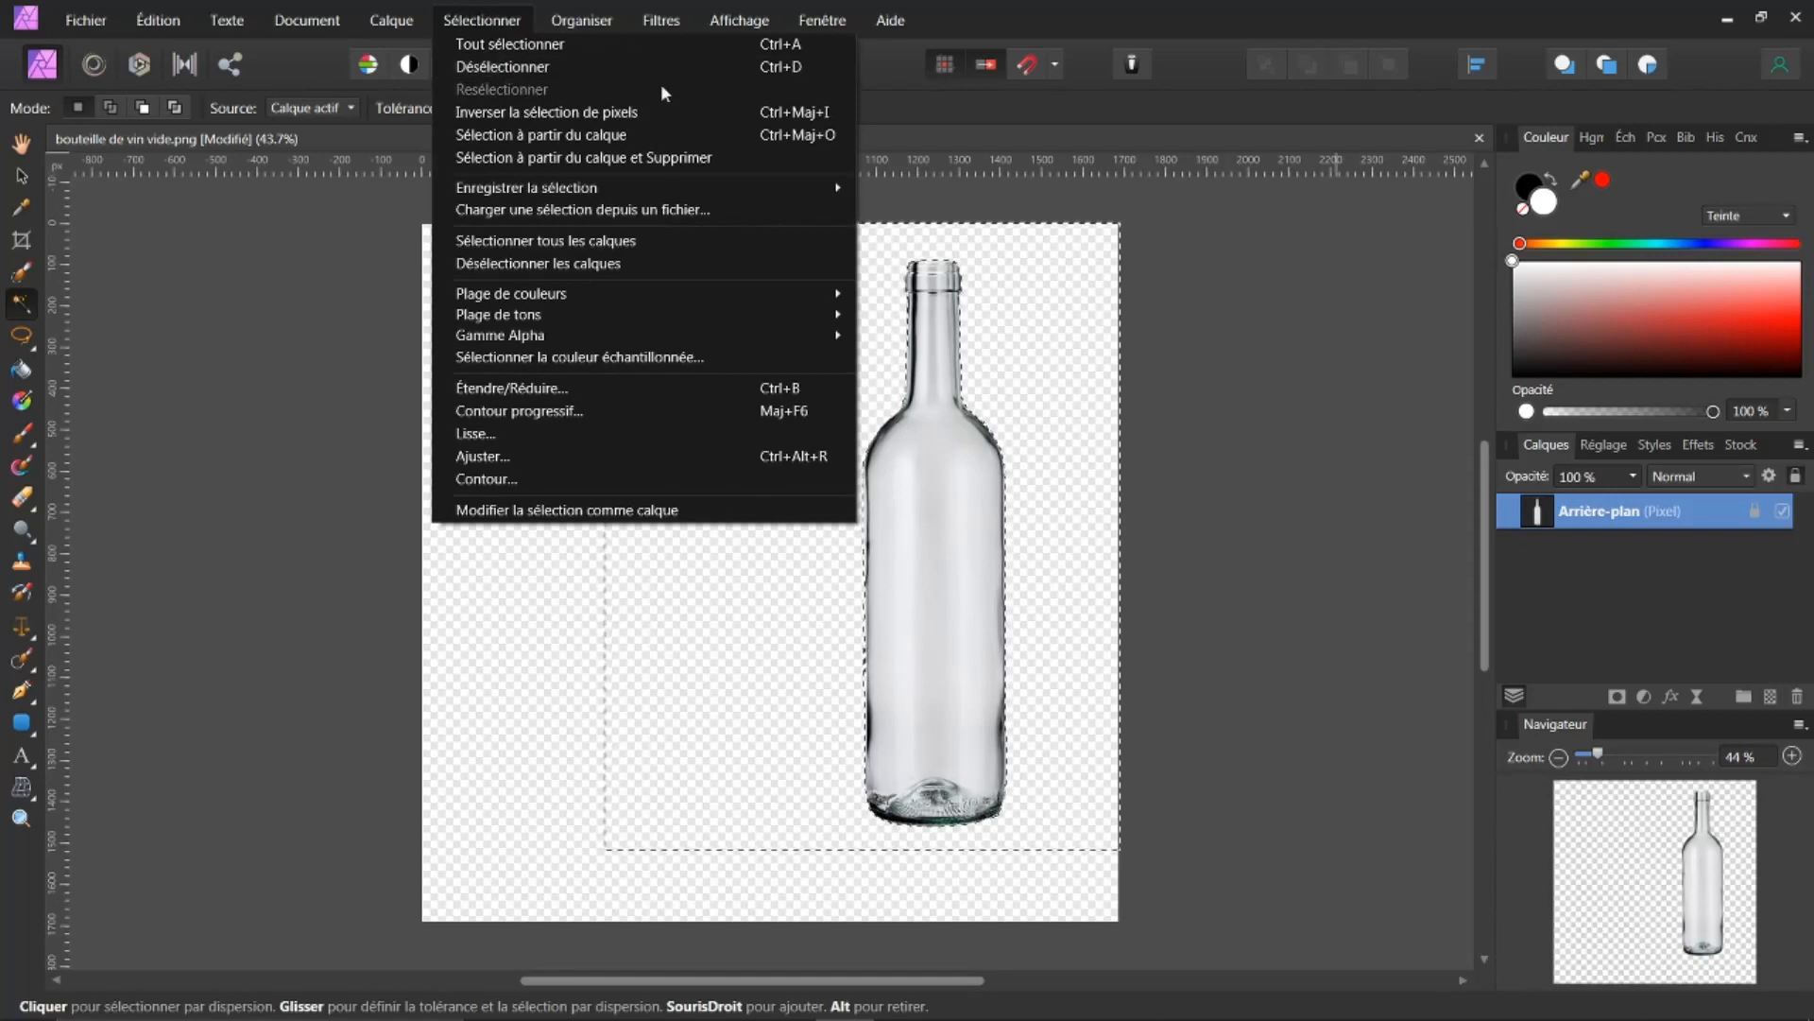
{"action": "left_click", "coordinate": [1287, 308]}
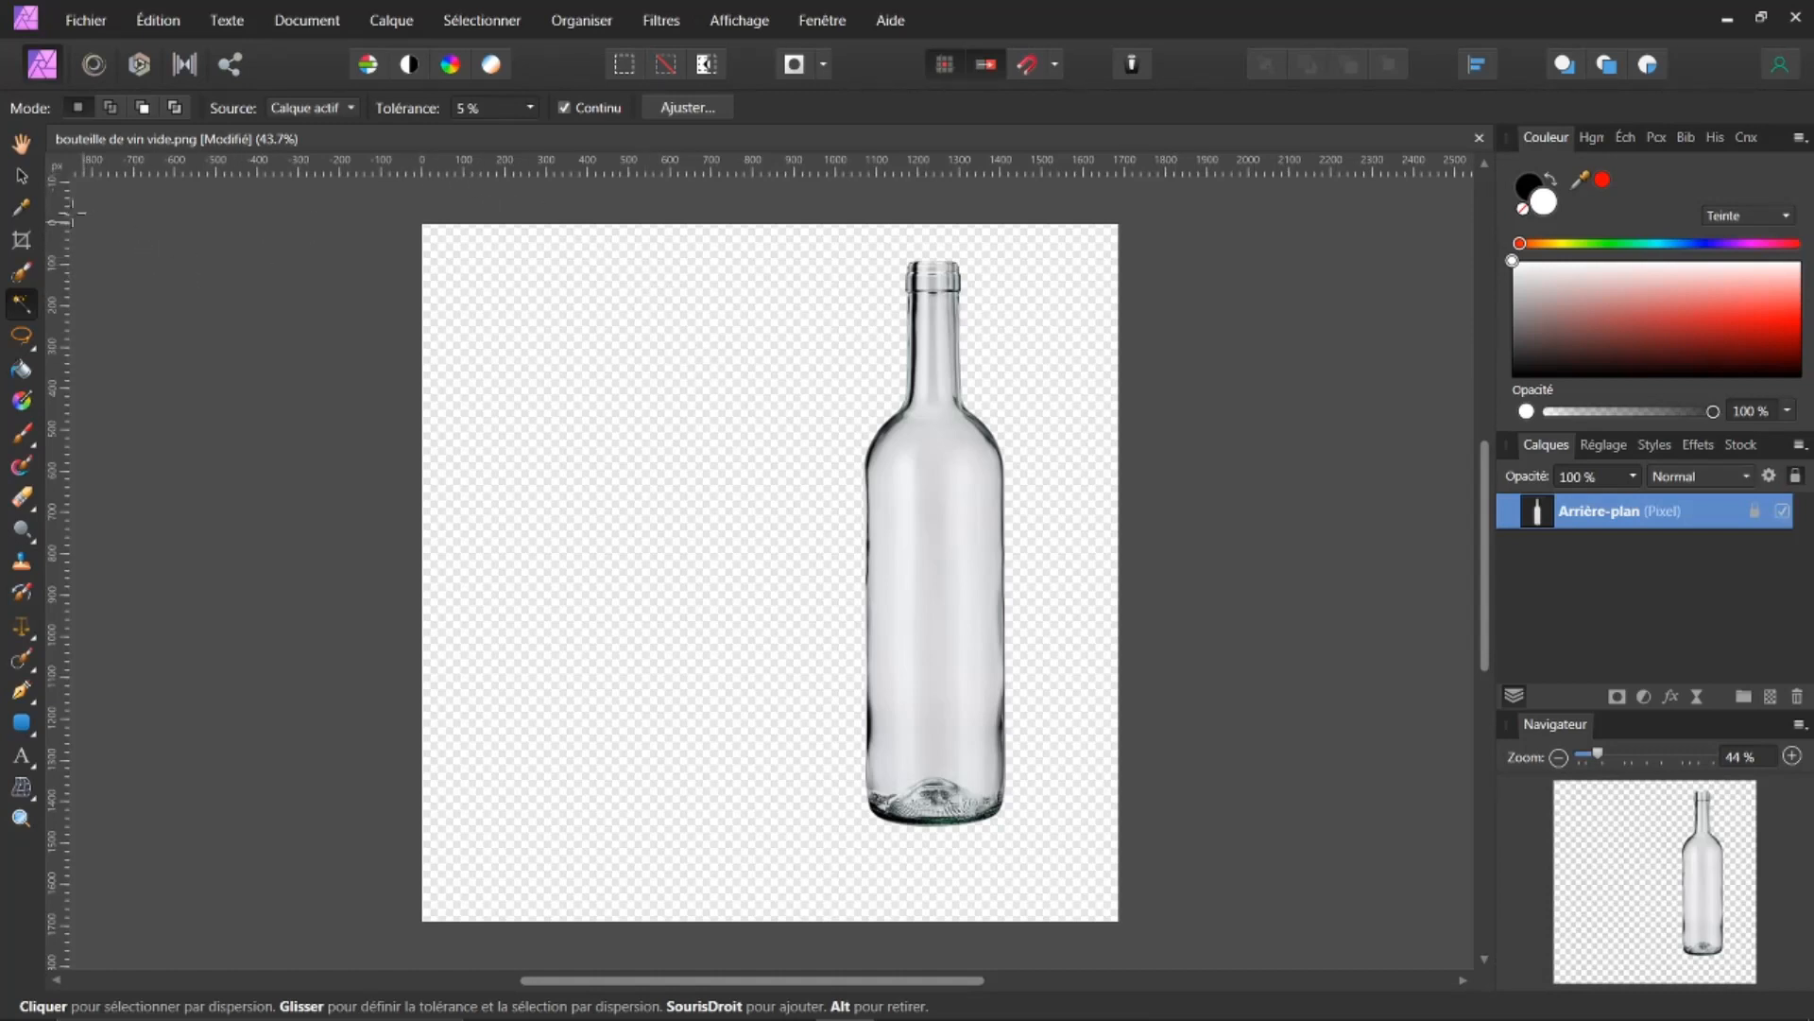
{"action": "left_click", "coordinate": [21, 175]}
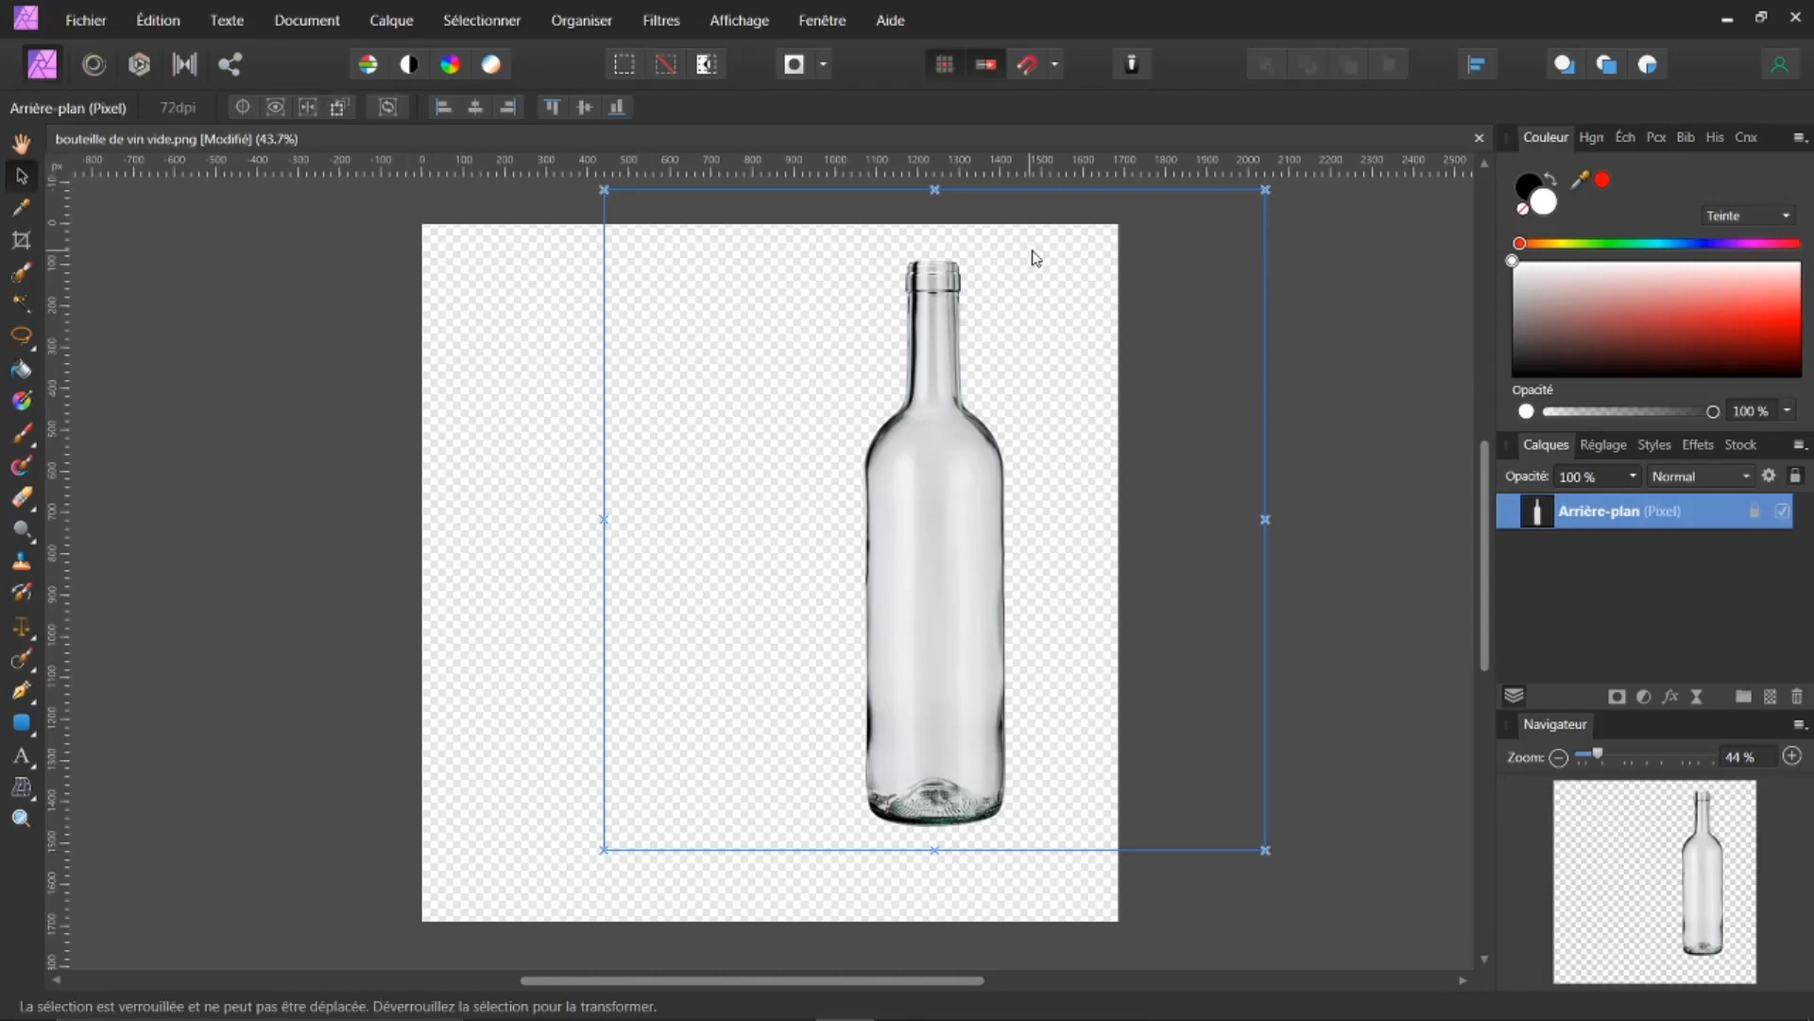
{"action": "left_click", "coordinate": [1197, 267]}
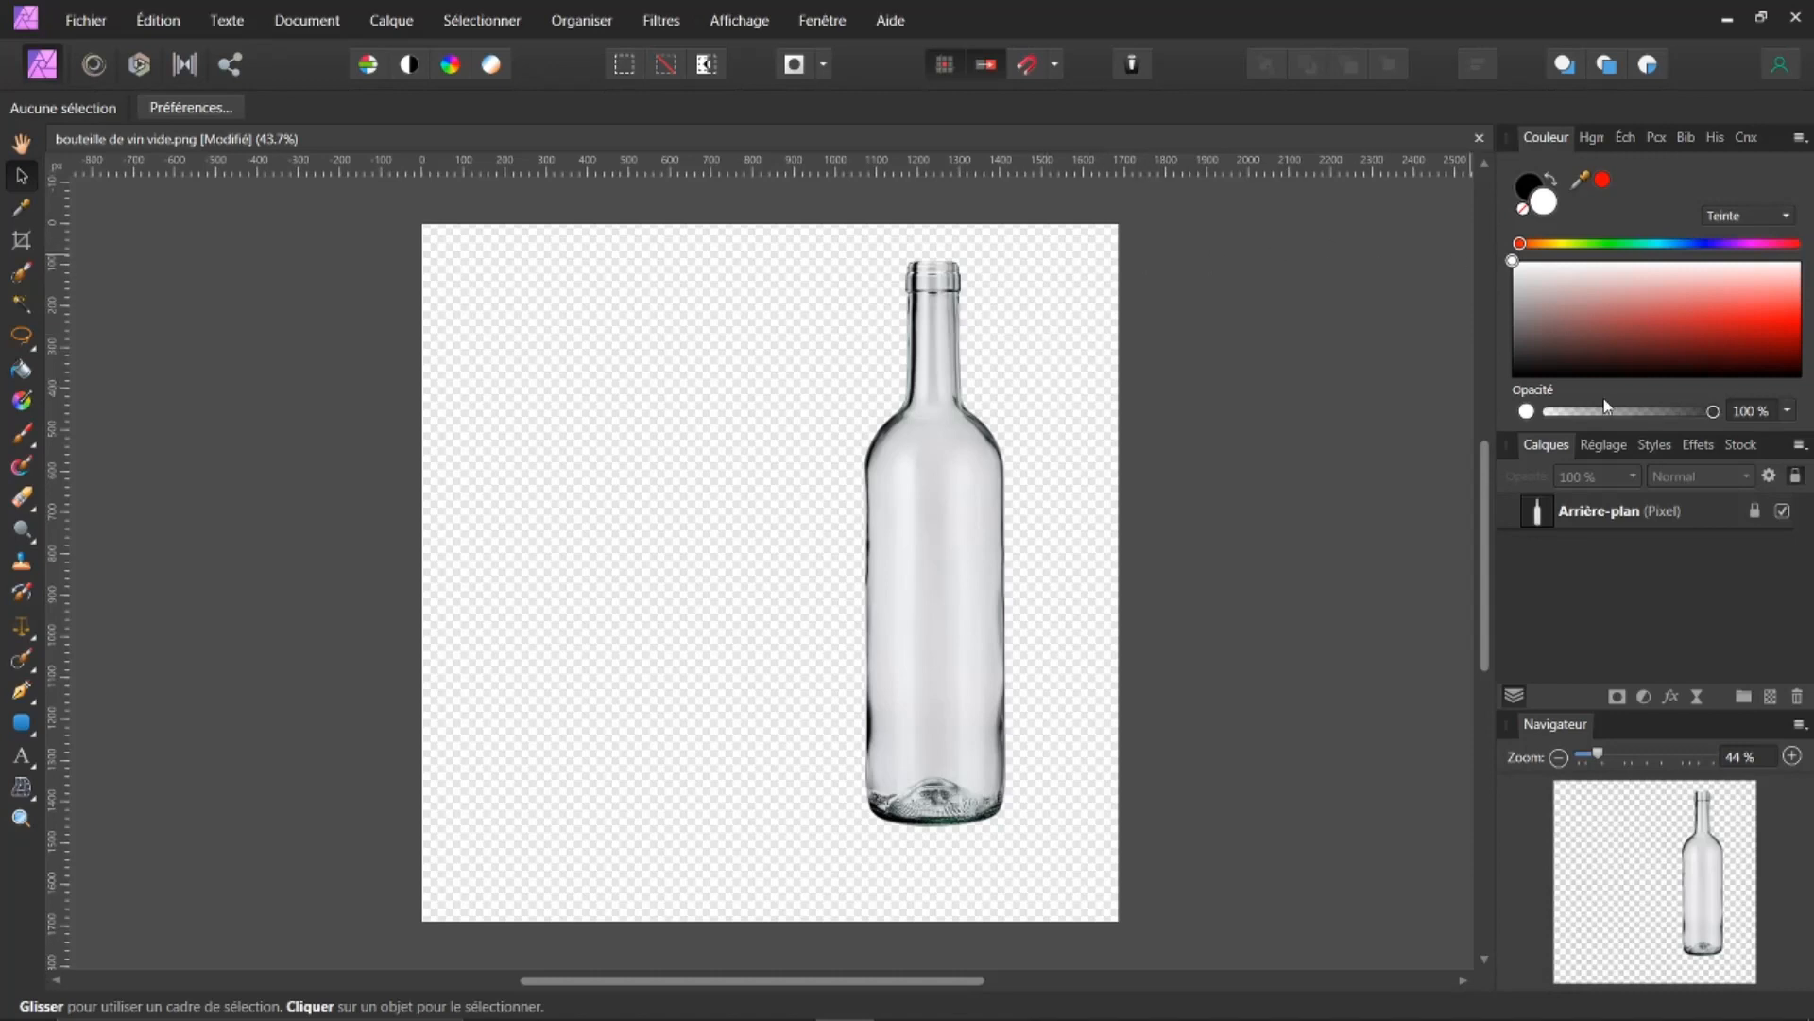
{"action": "right_click", "coordinate": [1583, 514]}
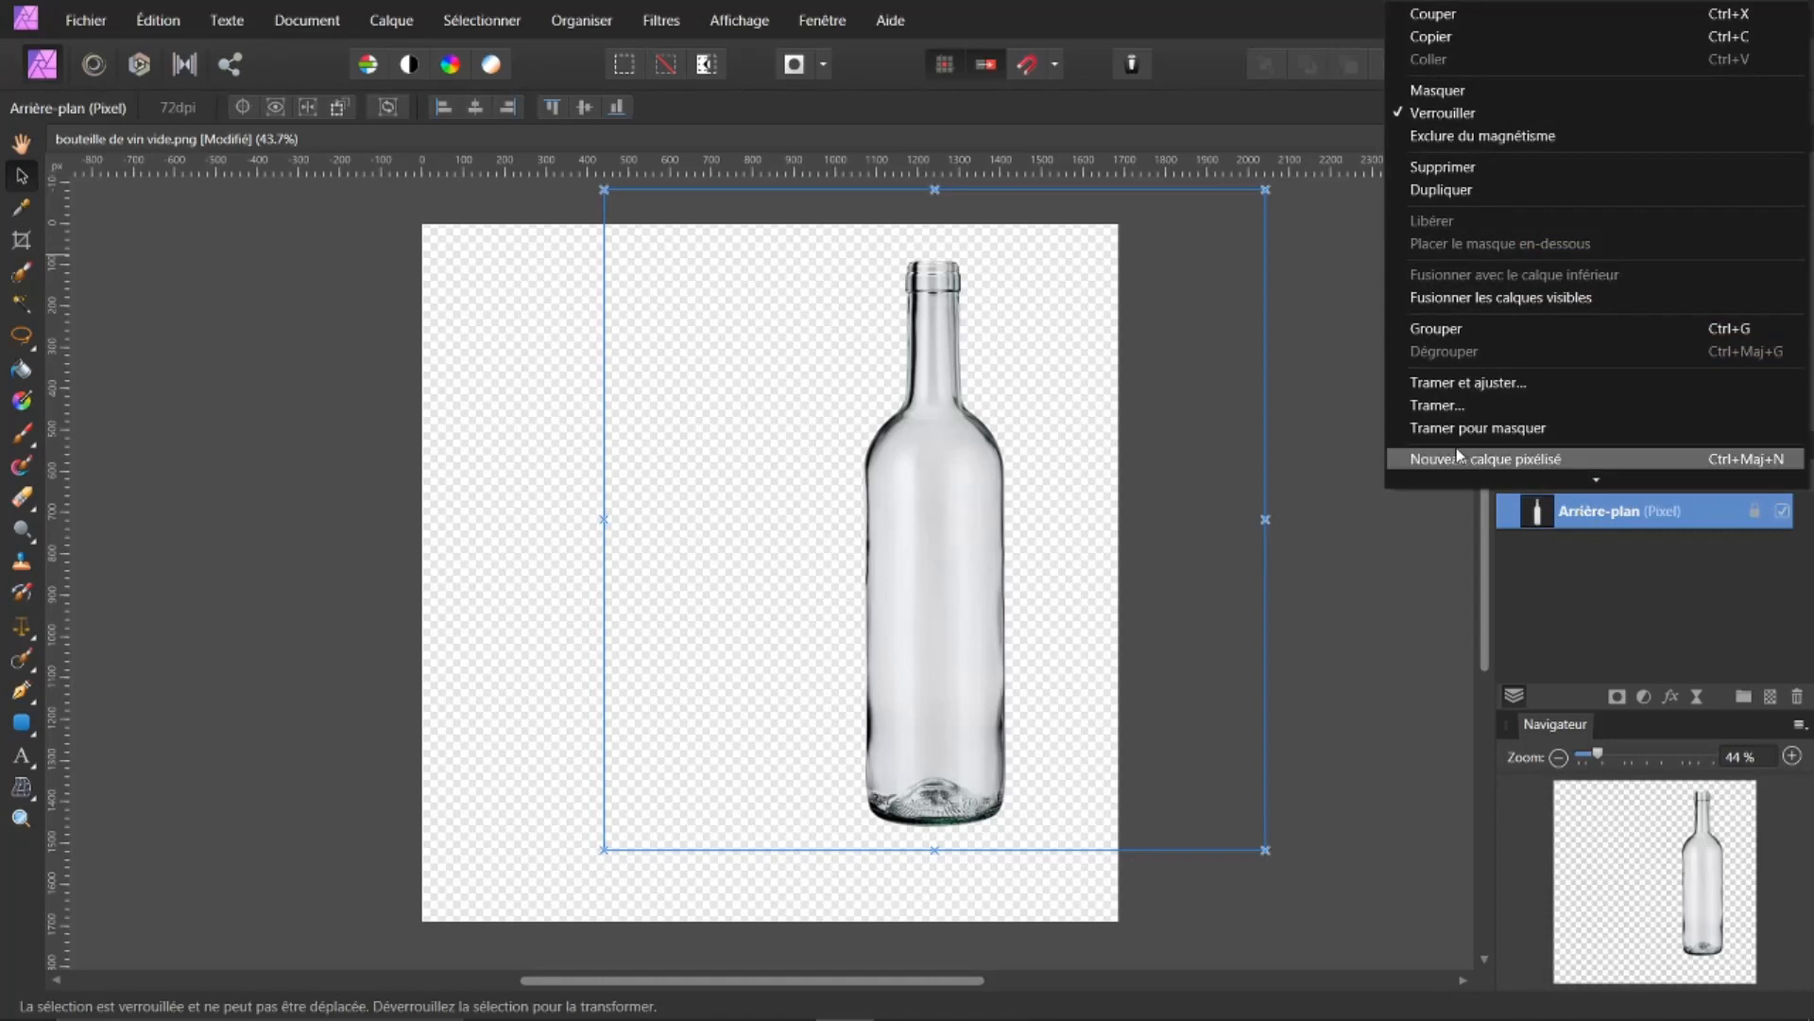
{"action": "left_click", "coordinate": [1430, 387]}
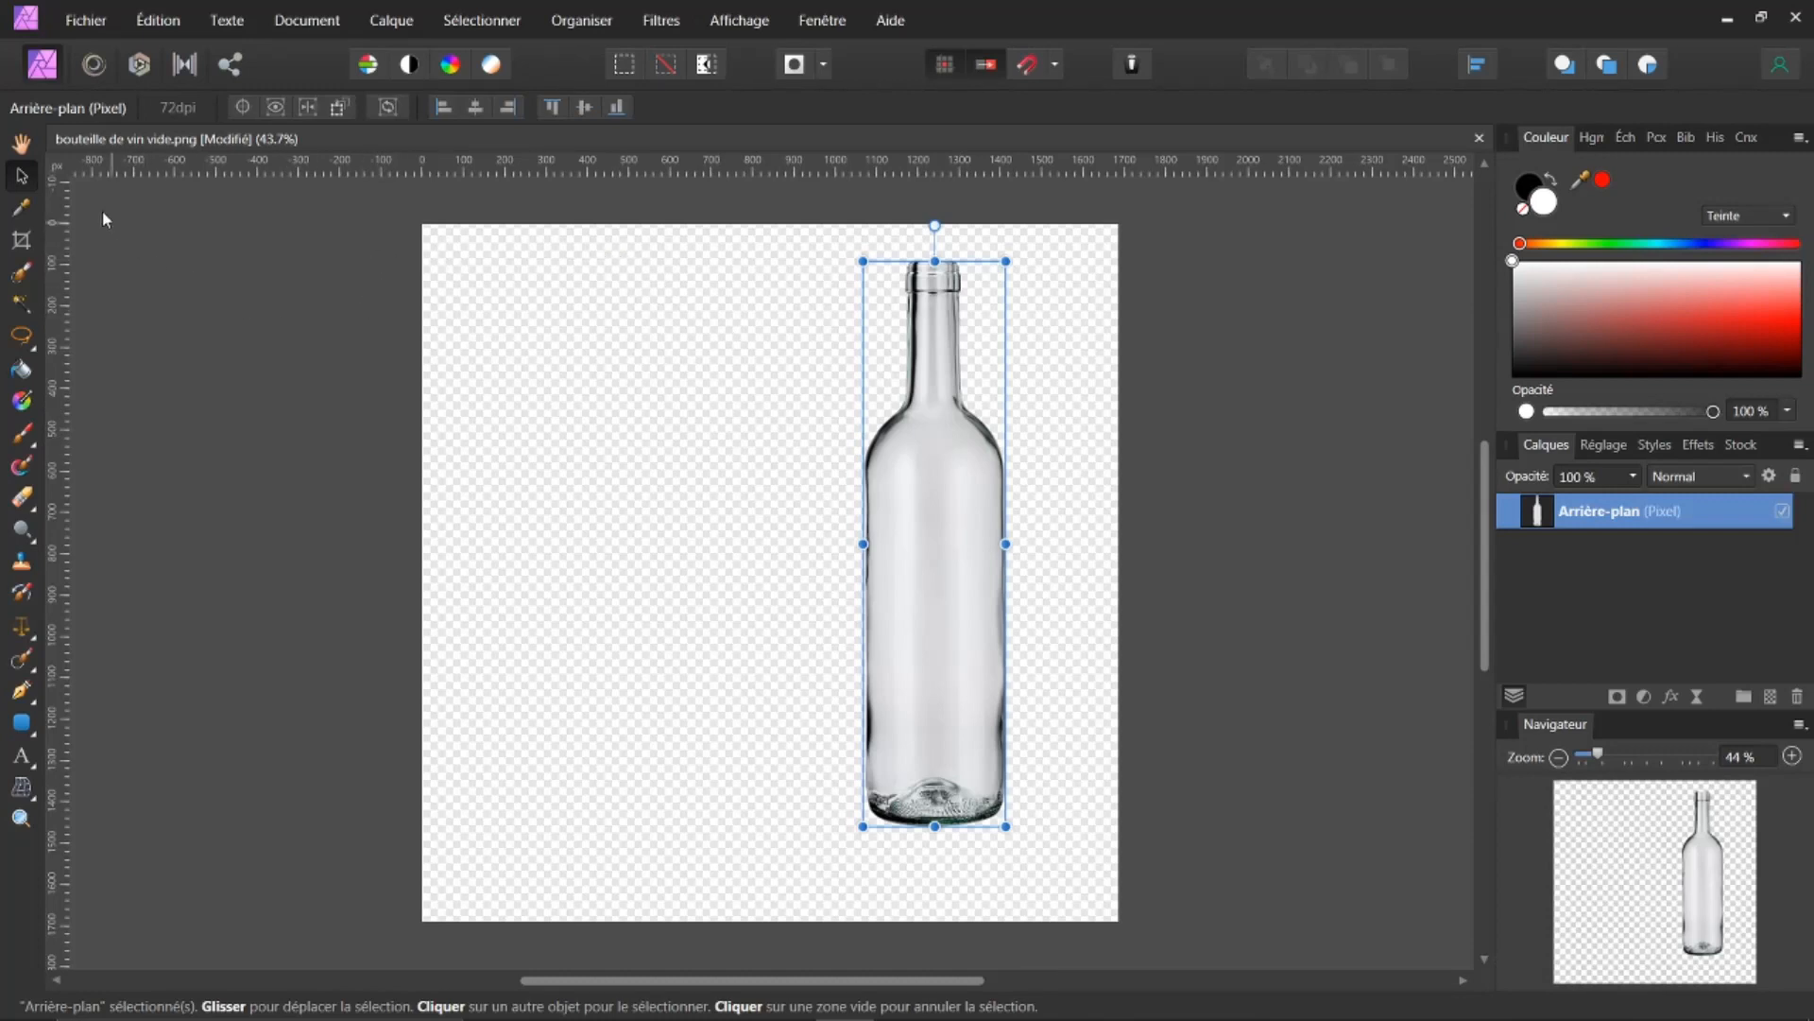
Step: Open the recent file matrice.png
{"action": "left_click", "coordinate": [20, 145]}
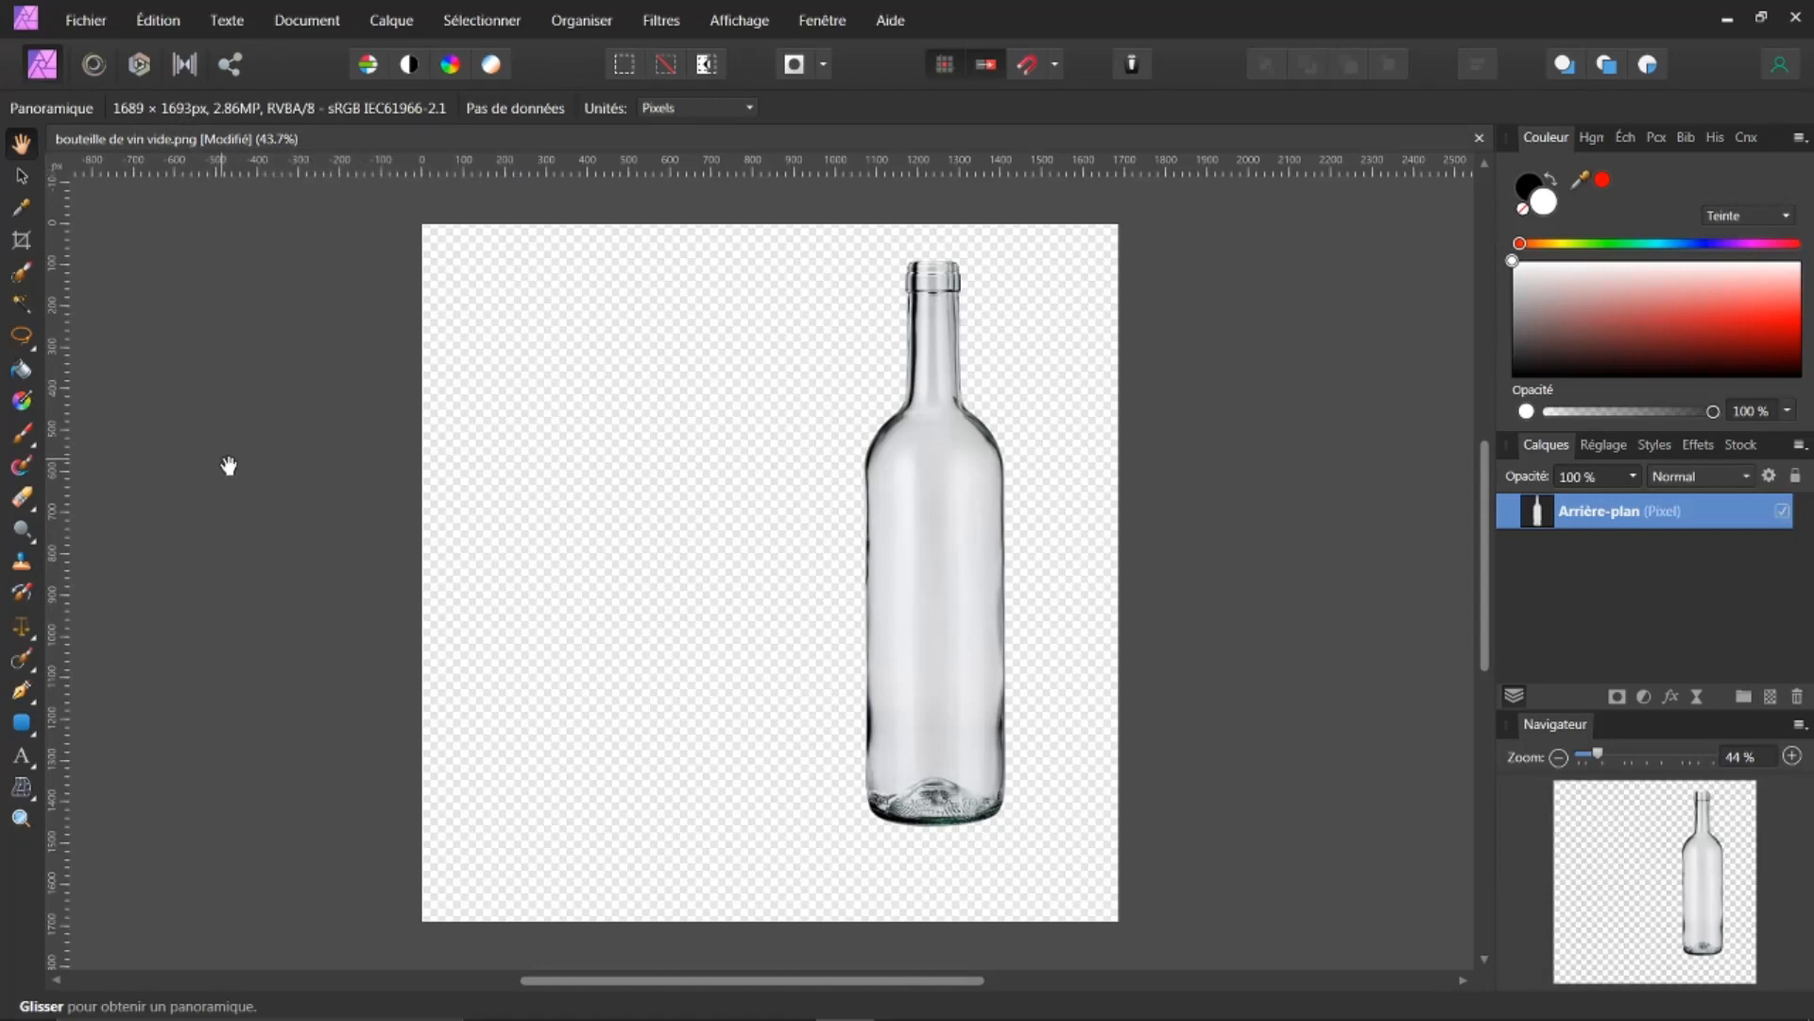
{"action": "left_click", "coordinate": [98, 24]}
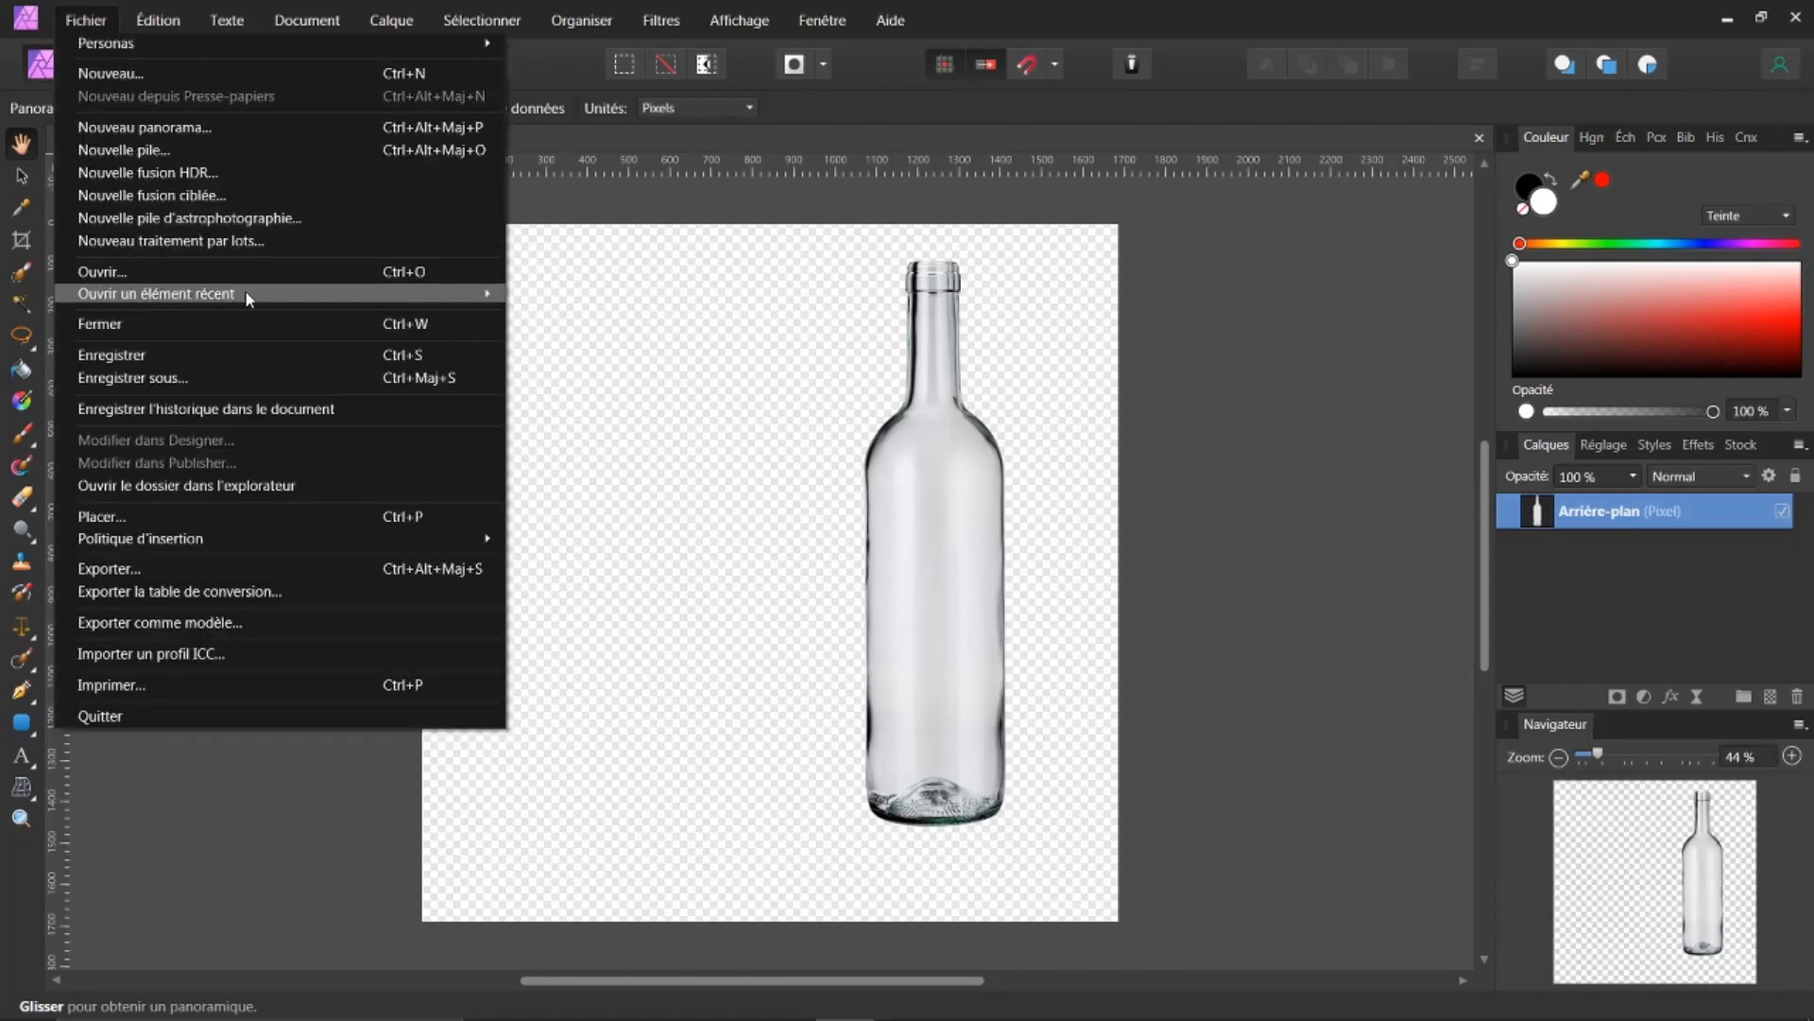
{"action": "mouse_move", "coordinate": [470, 293]}
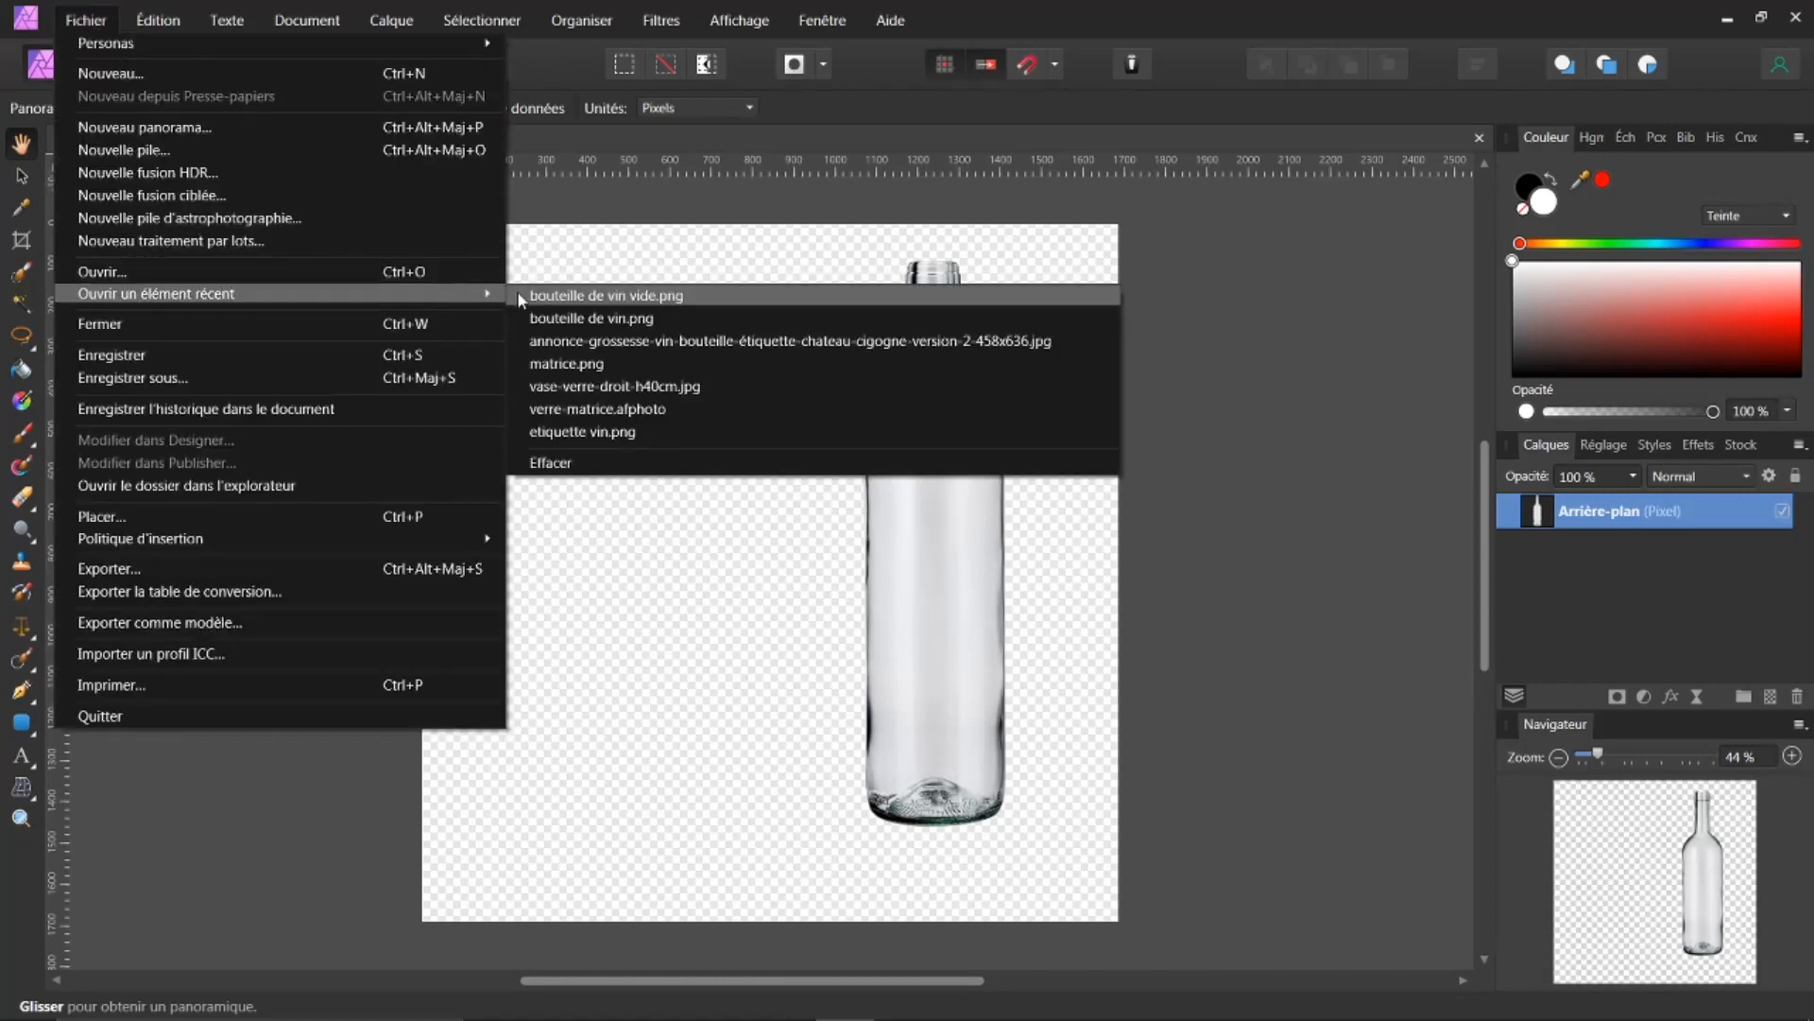
{"action": "left_click", "coordinate": [589, 368]}
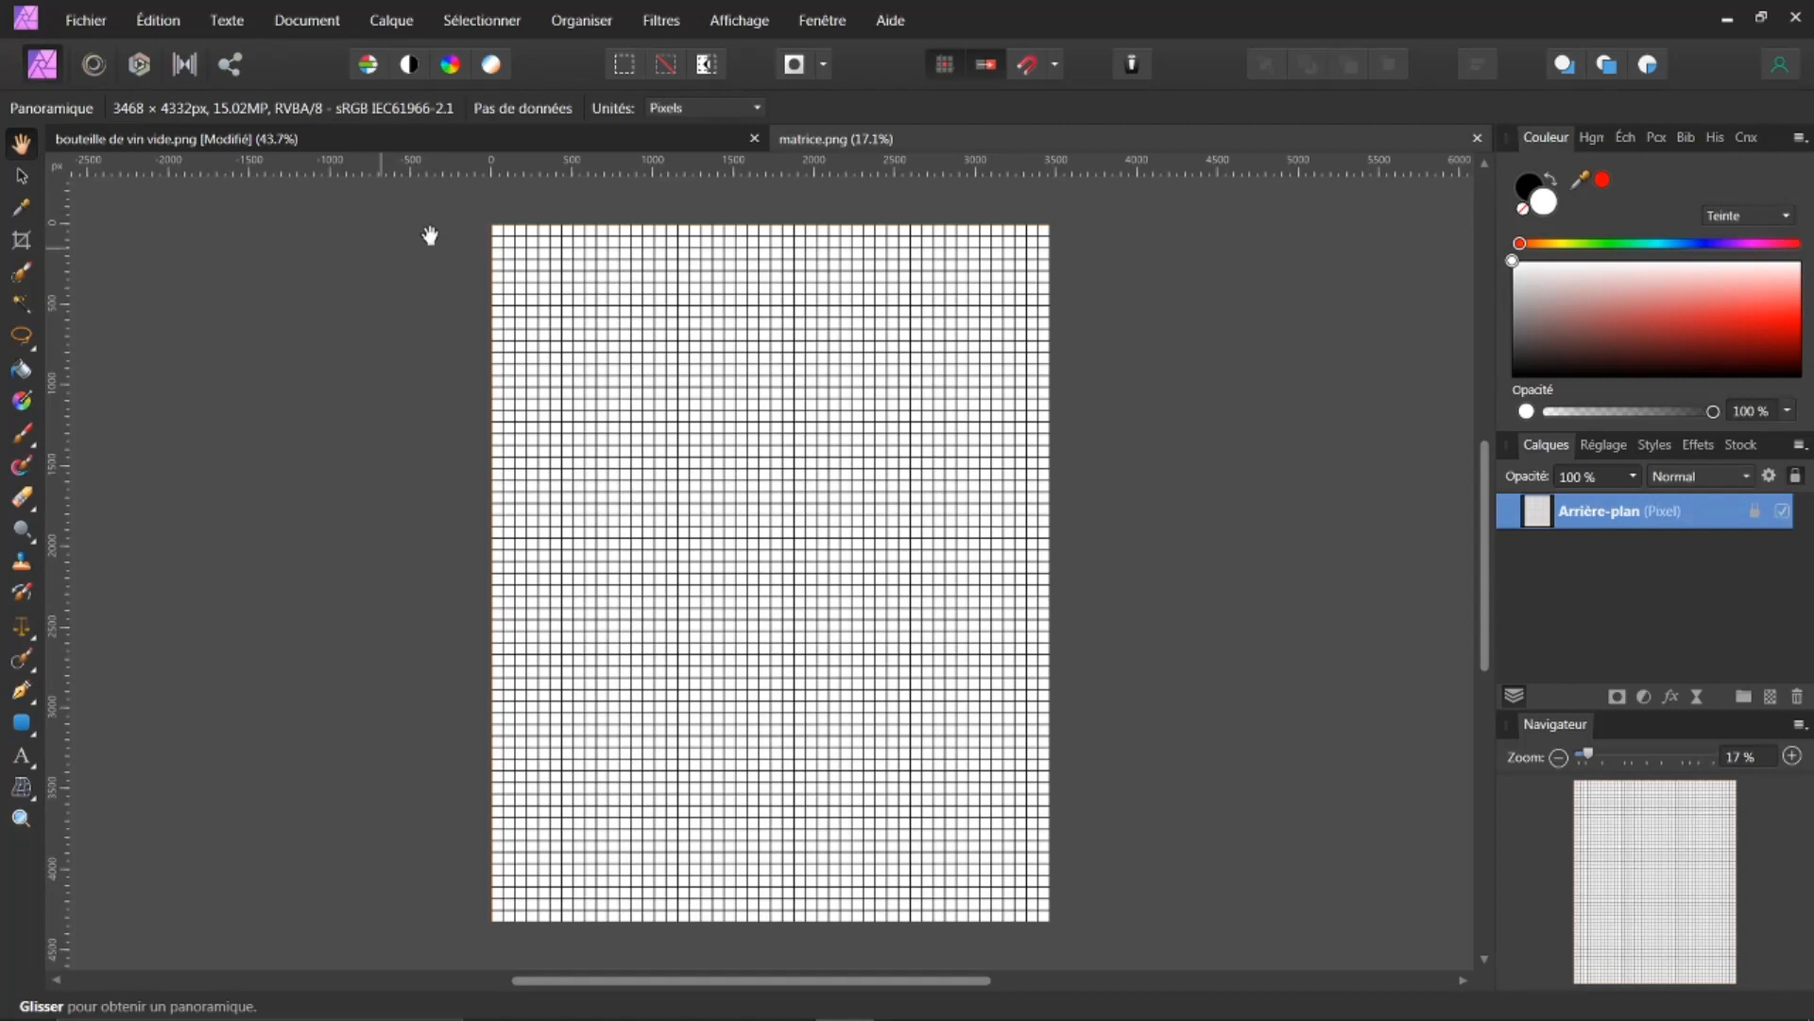
Step: Resize the matrice document to half its width, 1734 × 2166 px, with resampling
{"action": "left_click", "coordinate": [302, 29]}
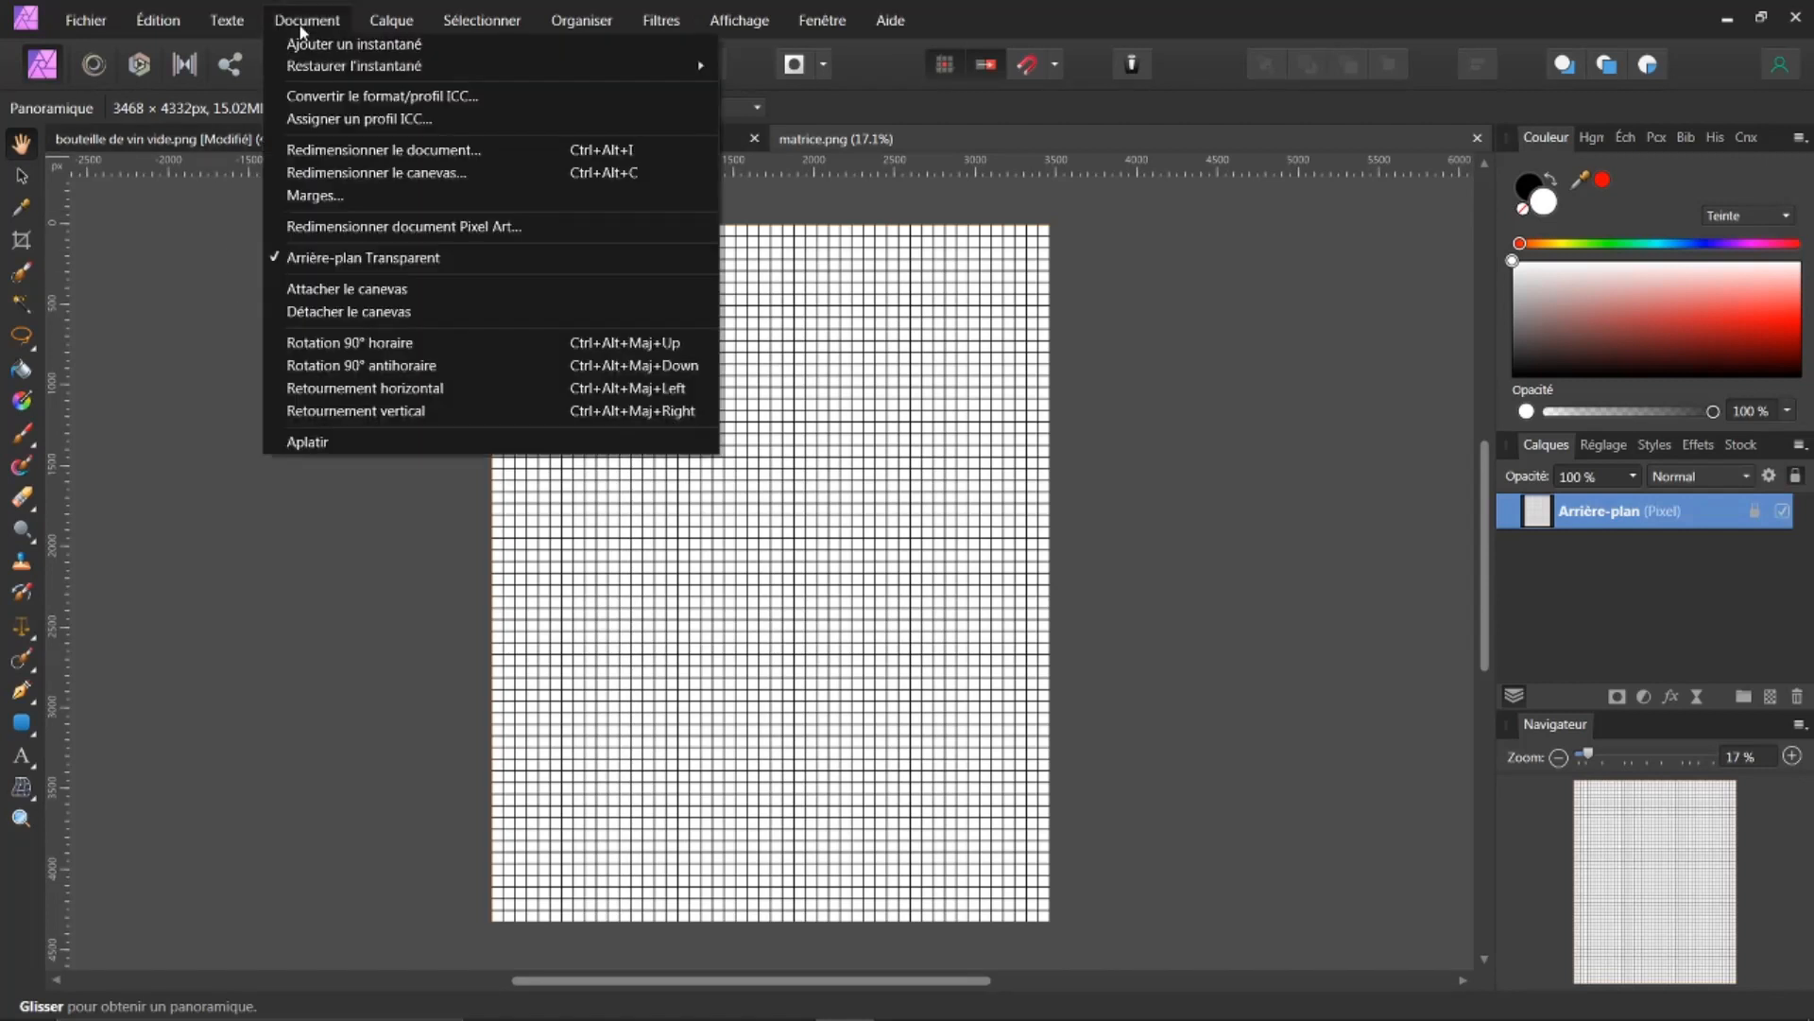
{"action": "left_click", "coordinate": [360, 151]}
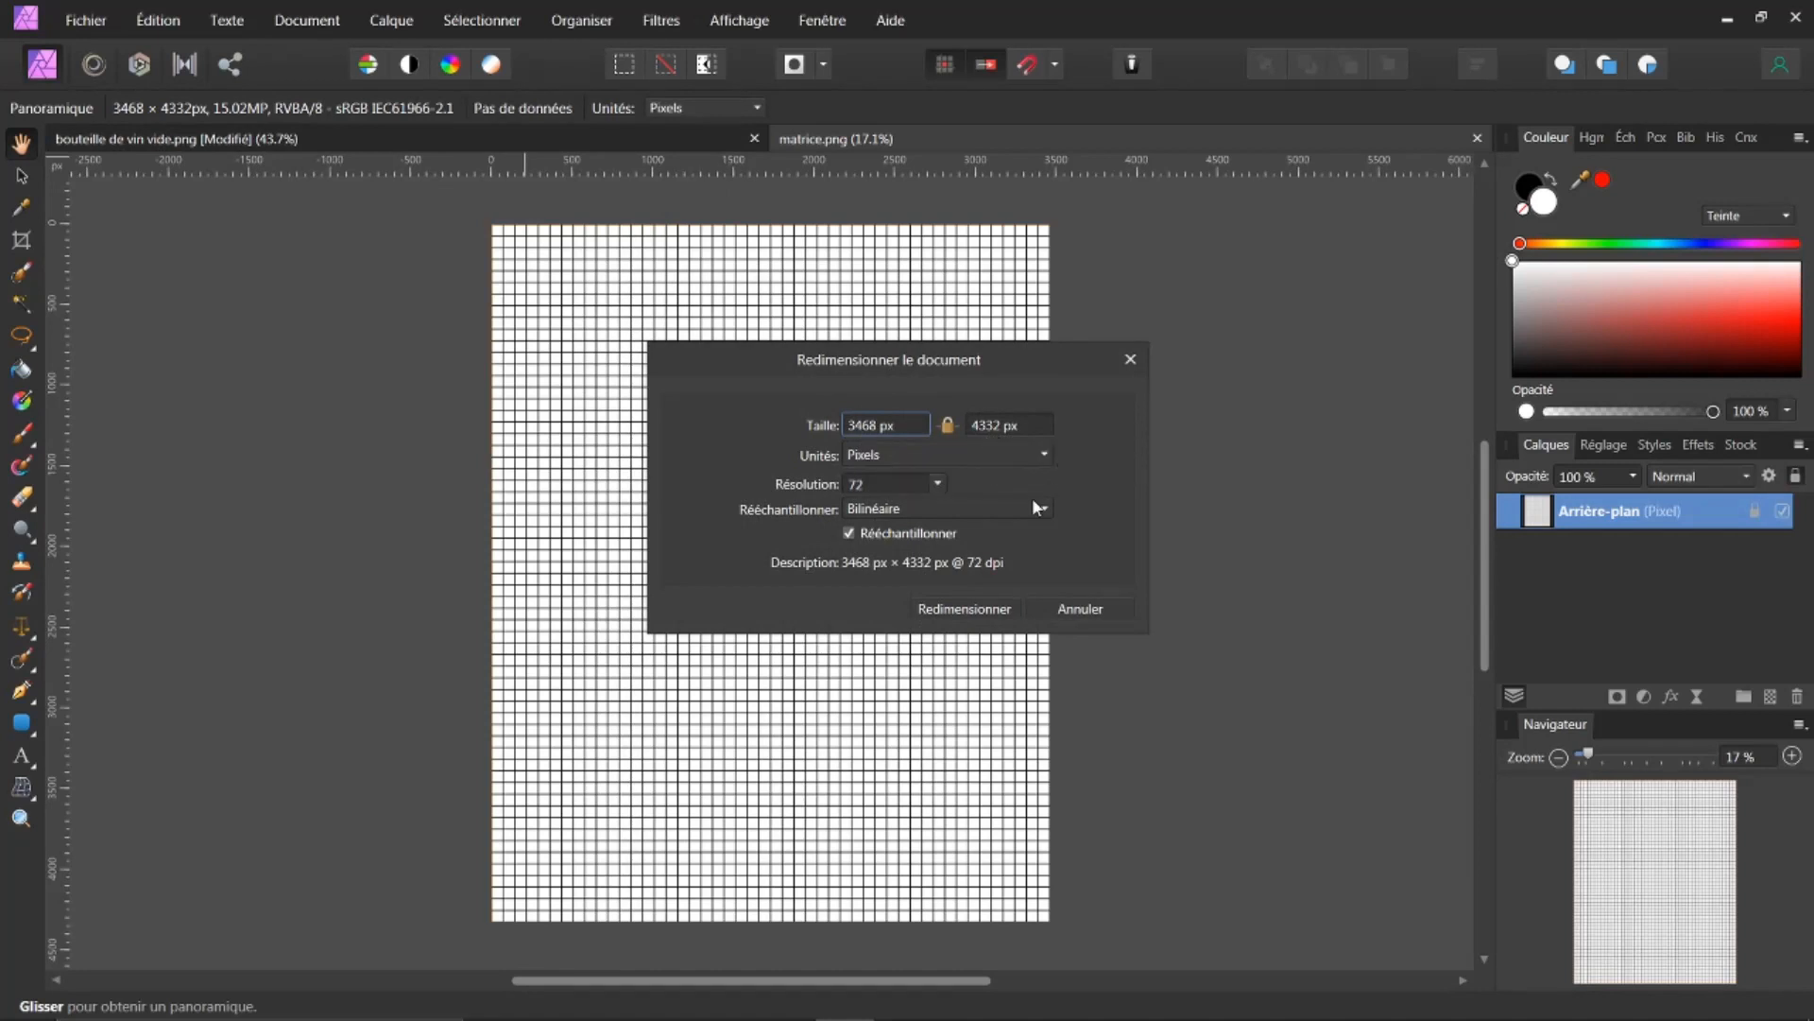
{"action": "left_click", "coordinate": [920, 425]}
{"action": "left_click", "coordinate": [919, 425]}
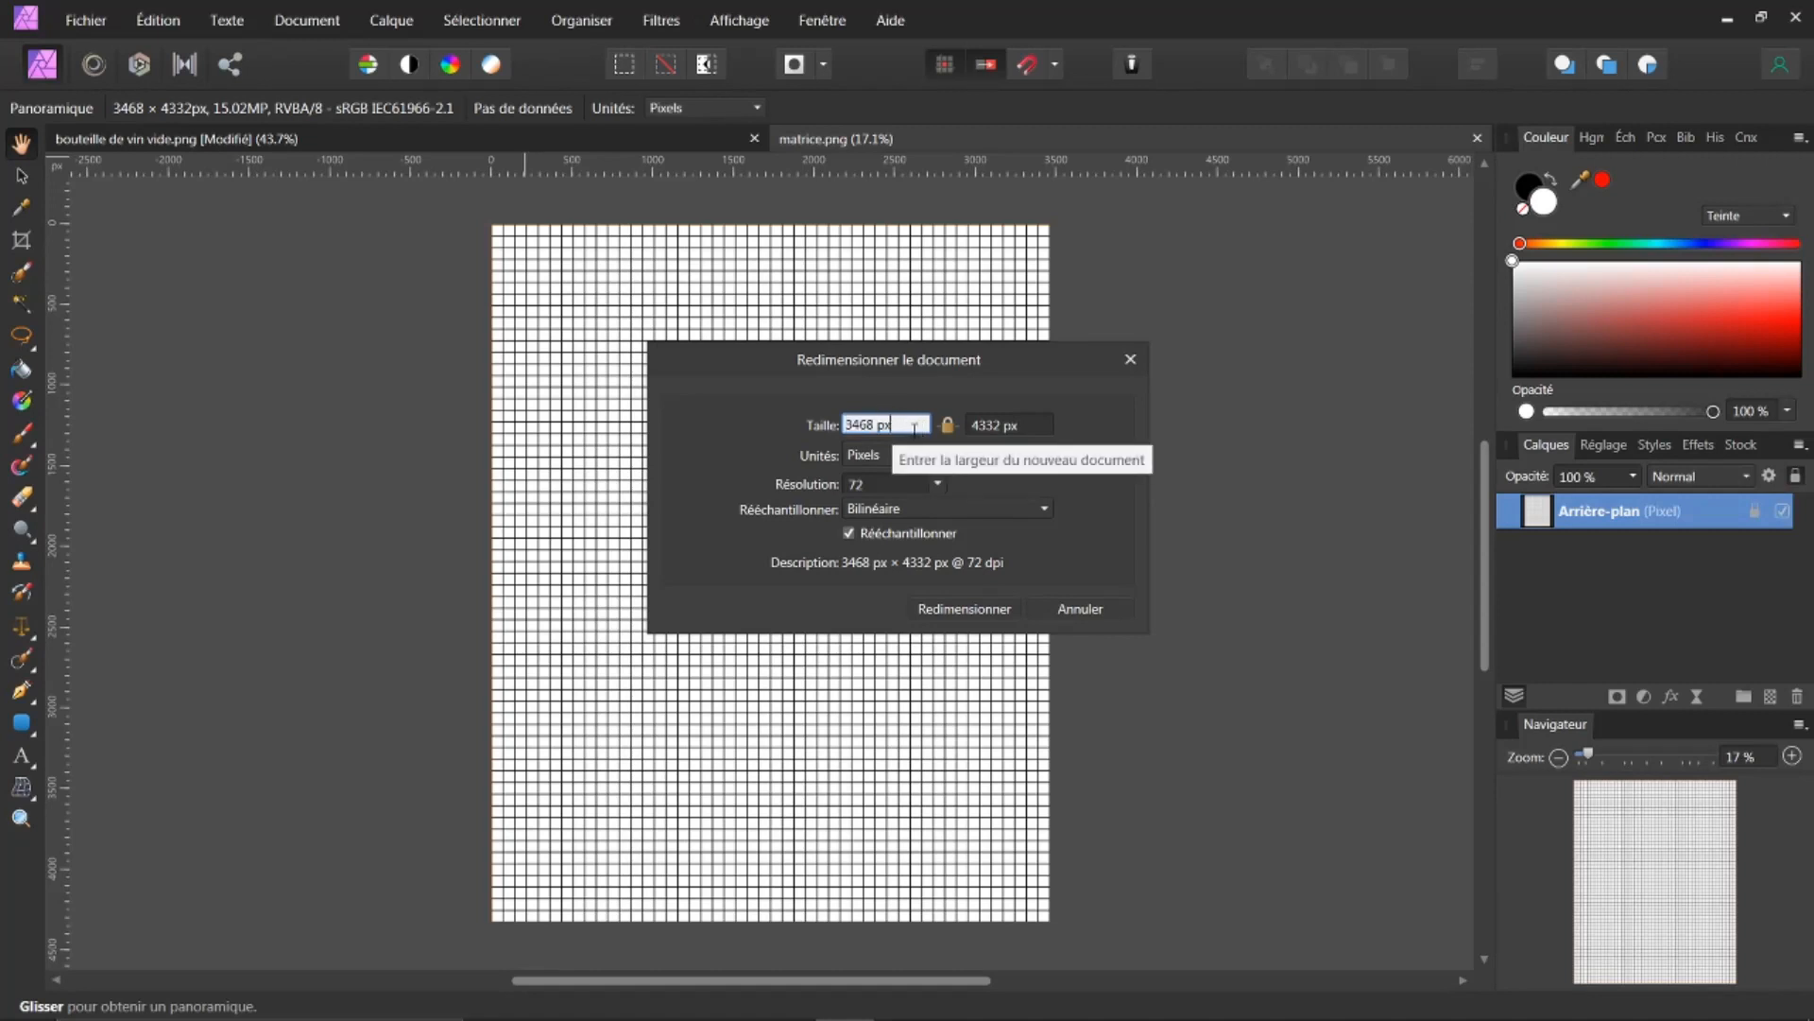
{"action": "type", "text": "/2"}
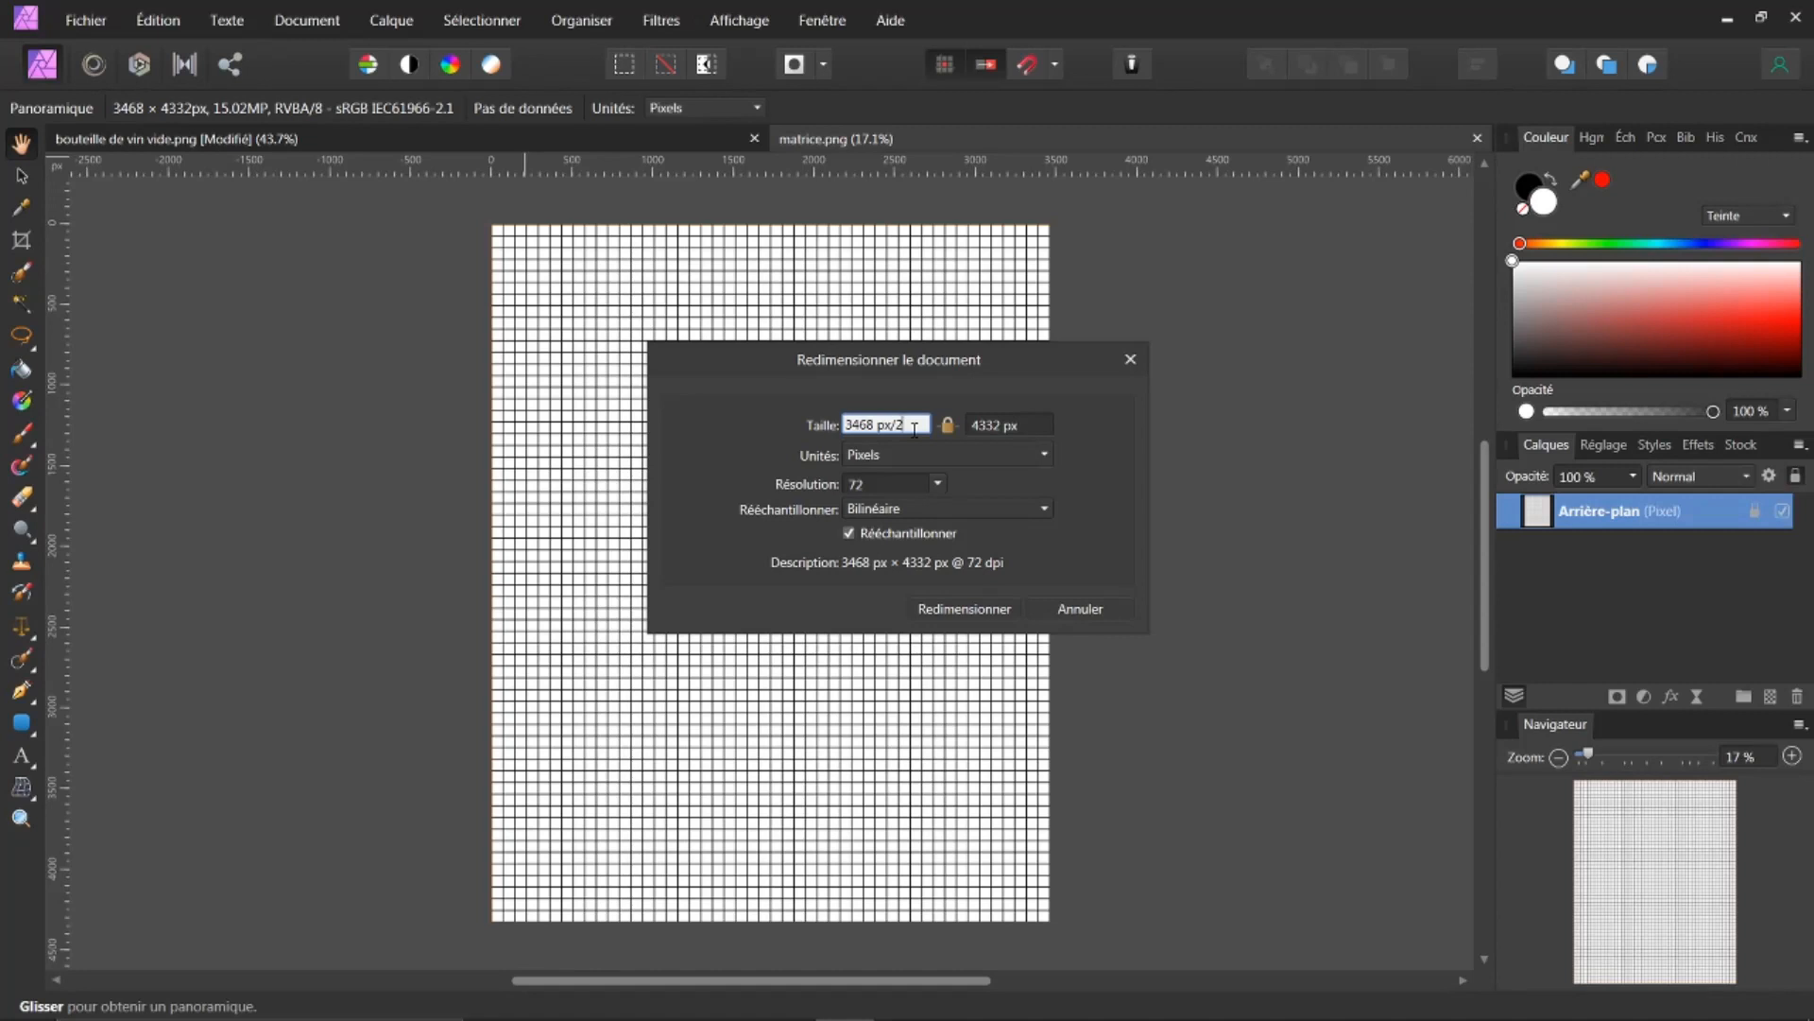
{"action": "key", "text": "Return"}
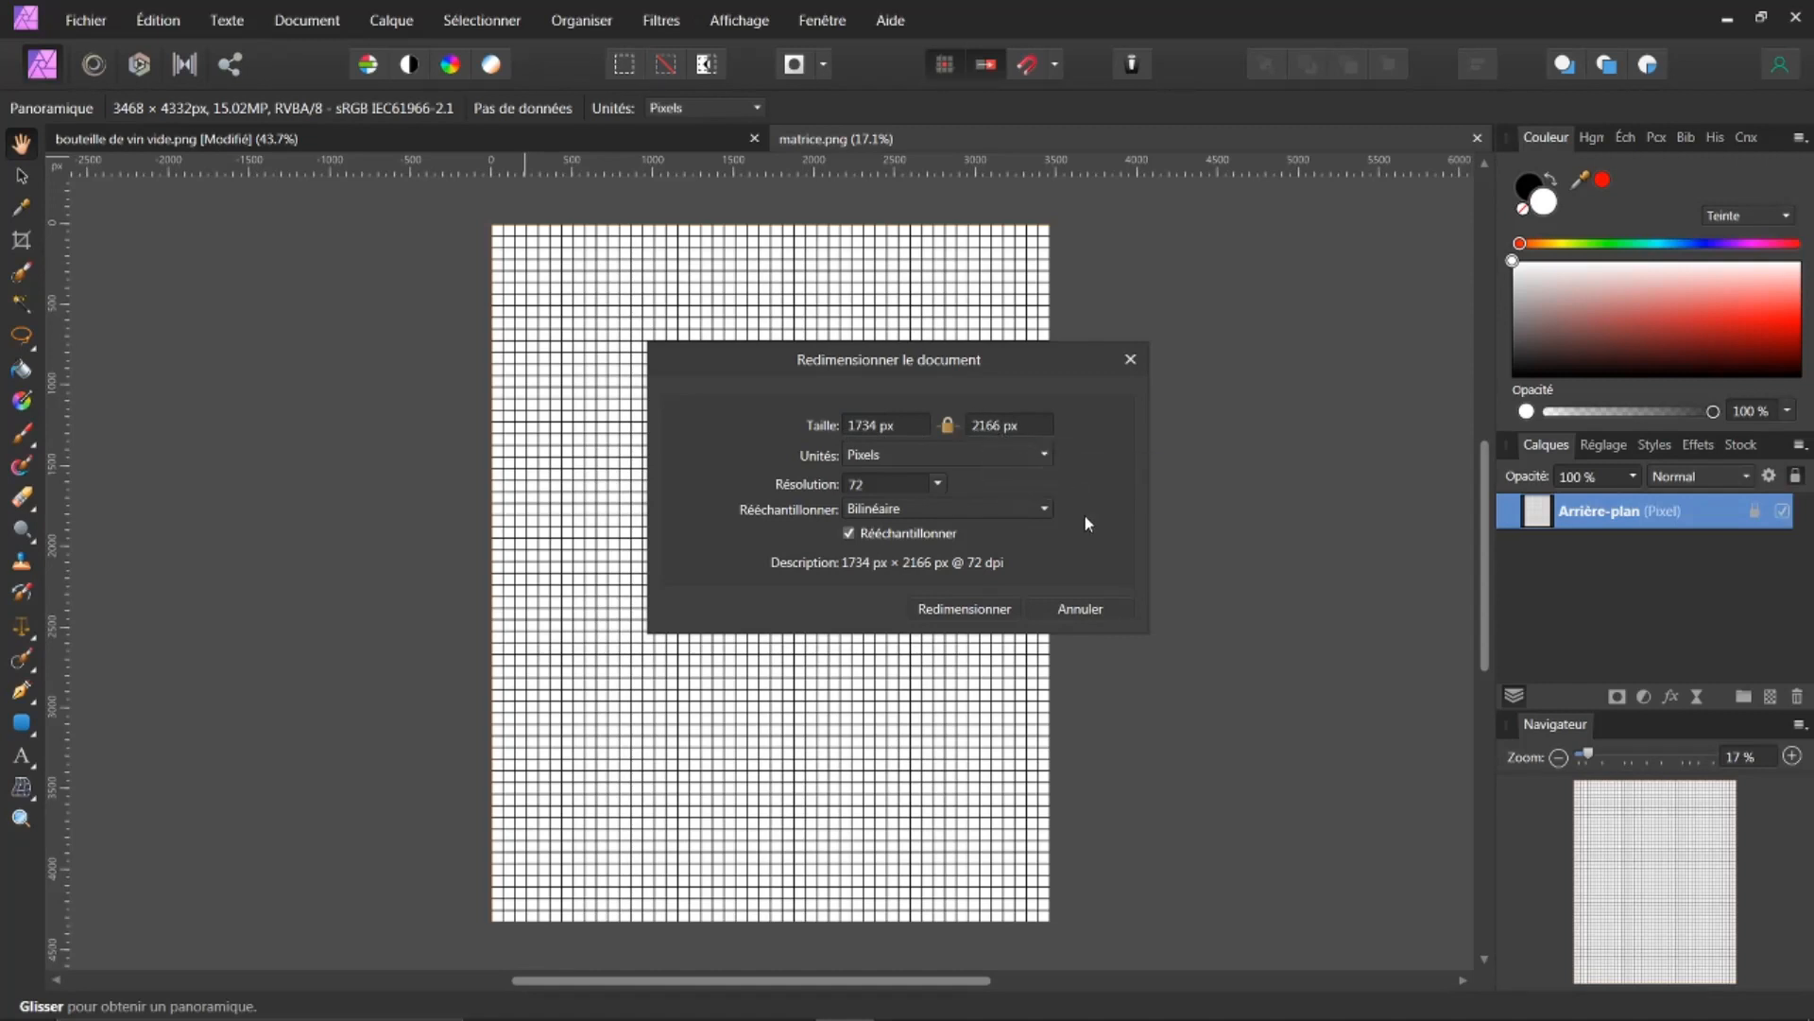
{"action": "left_click", "coordinate": [986, 610]}
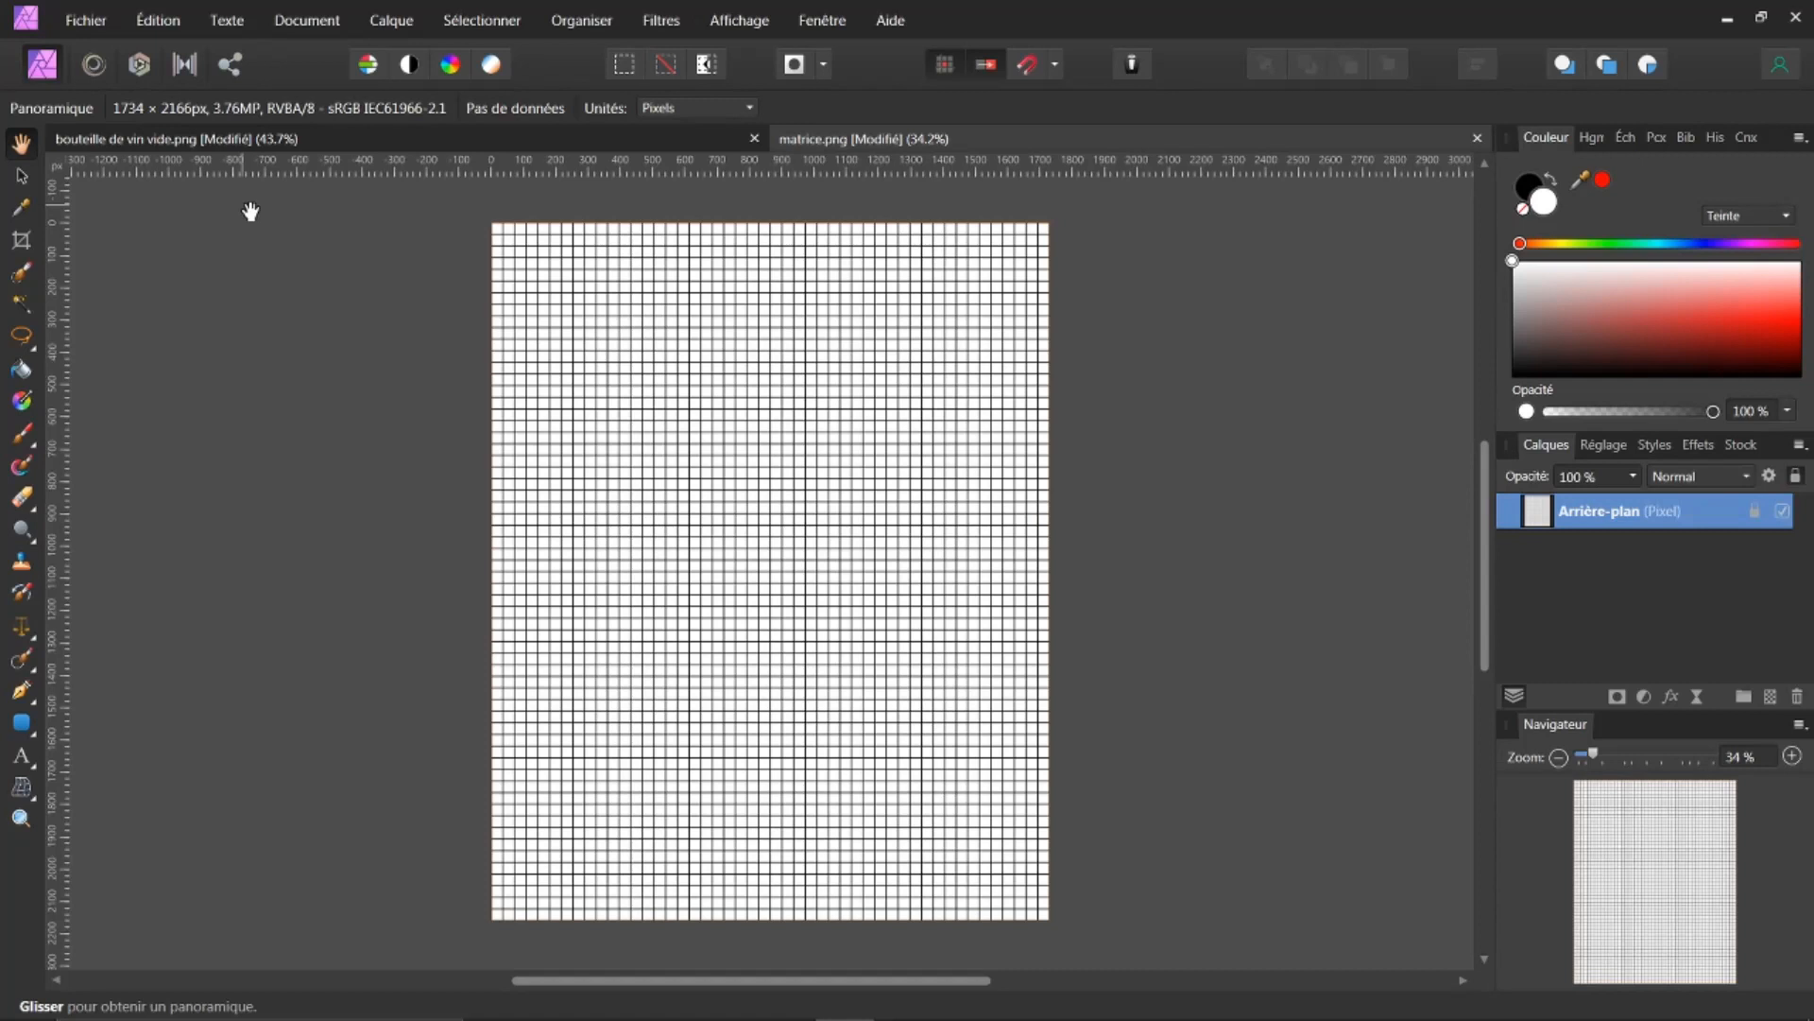
Step: Paste the grid image into the empty bottle document
{"action": "left_click", "coordinate": [495, 139]}
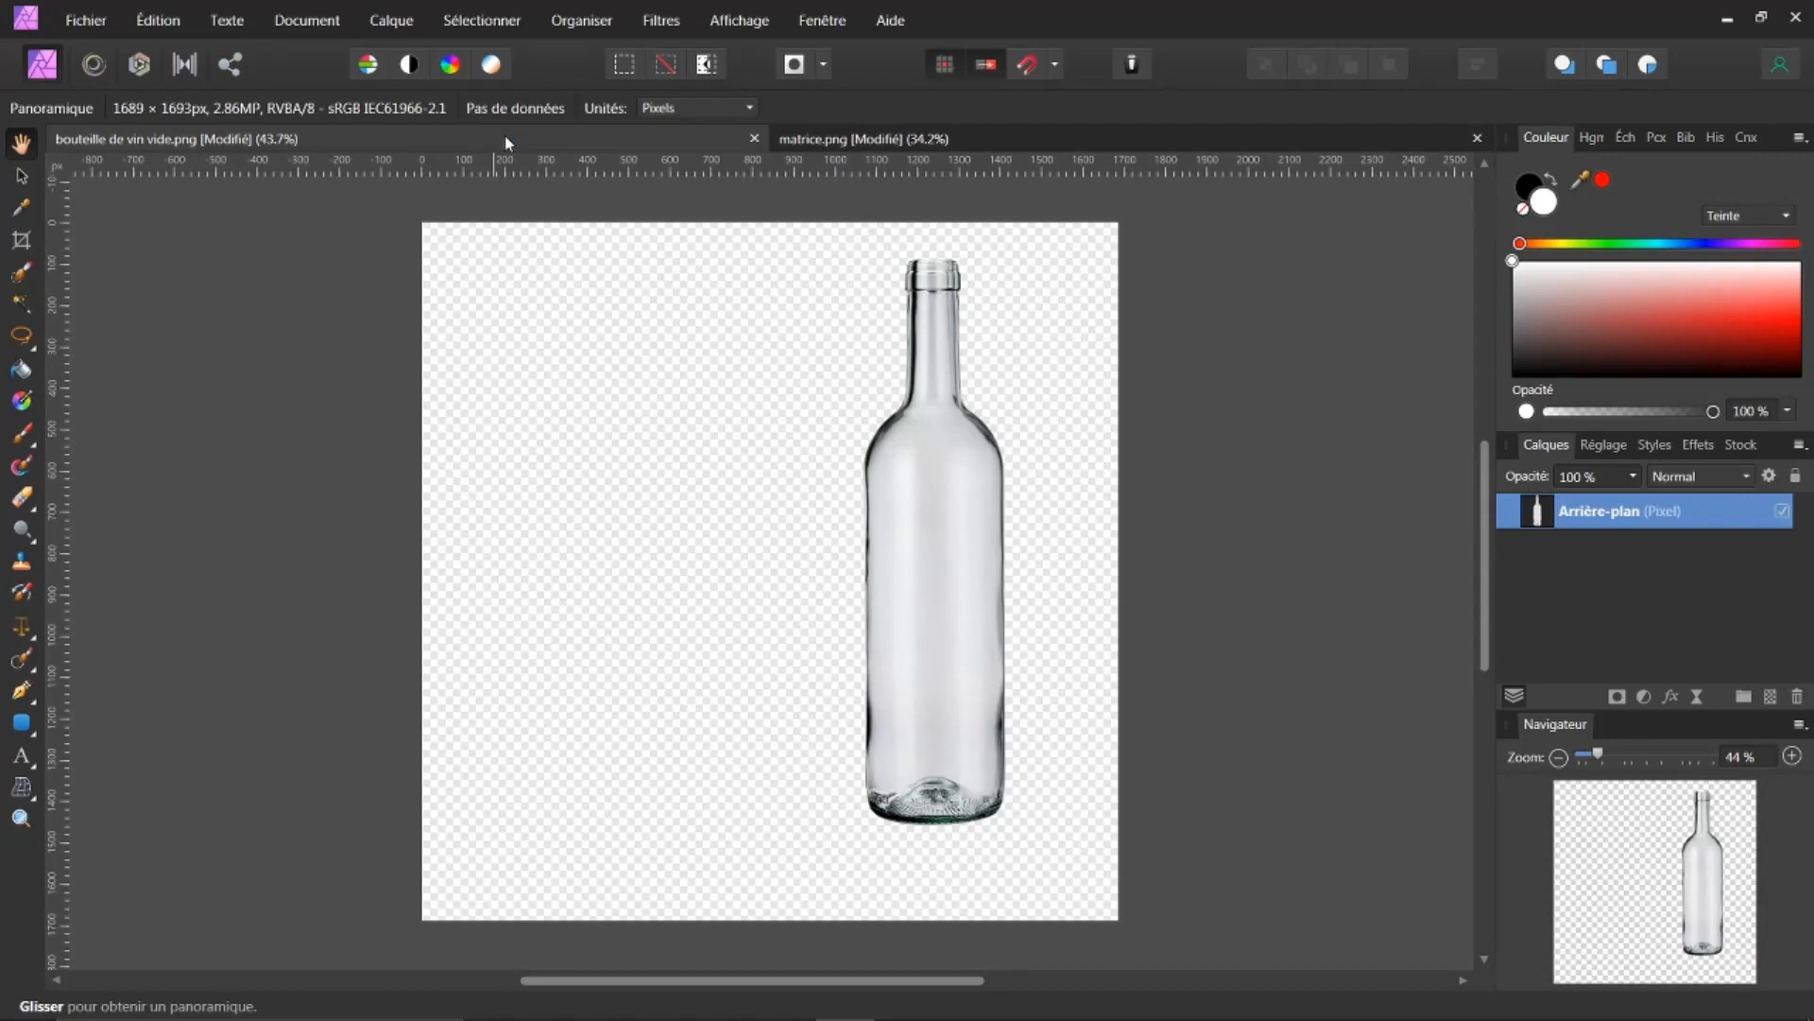
{"action": "key", "text": "ctrl+v"}
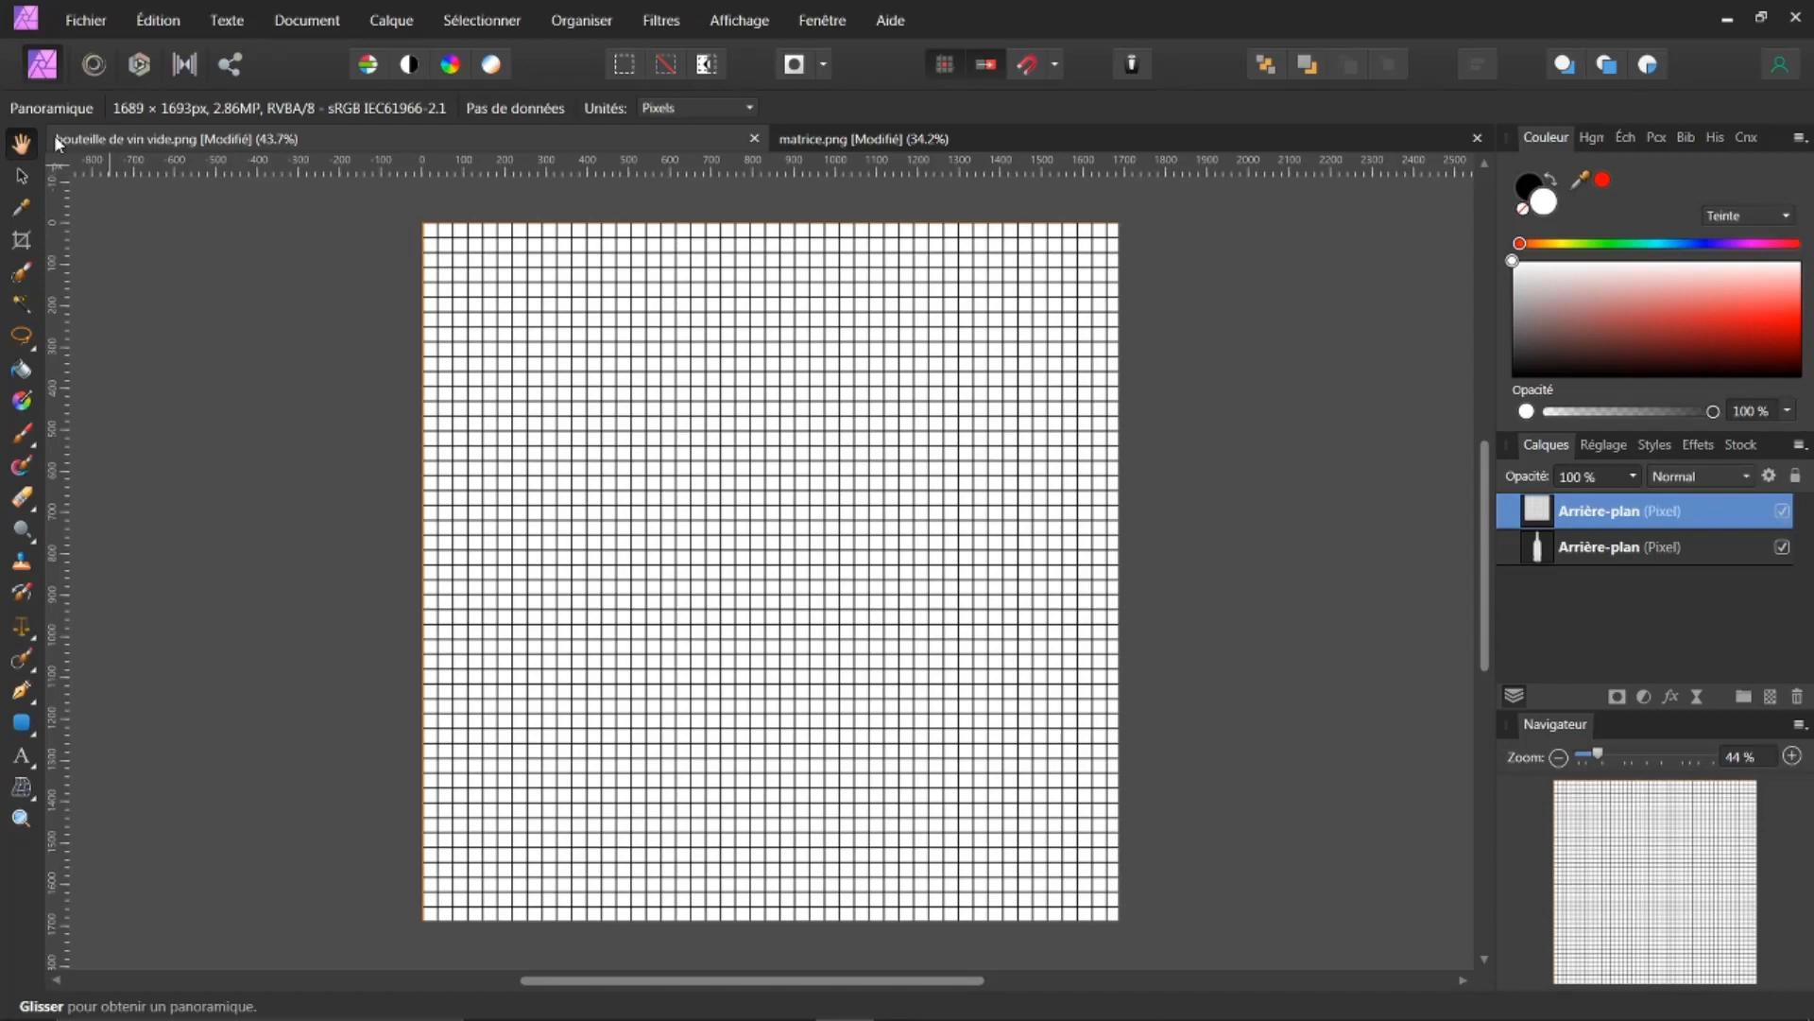
{"action": "left_click", "coordinate": [20, 178]}
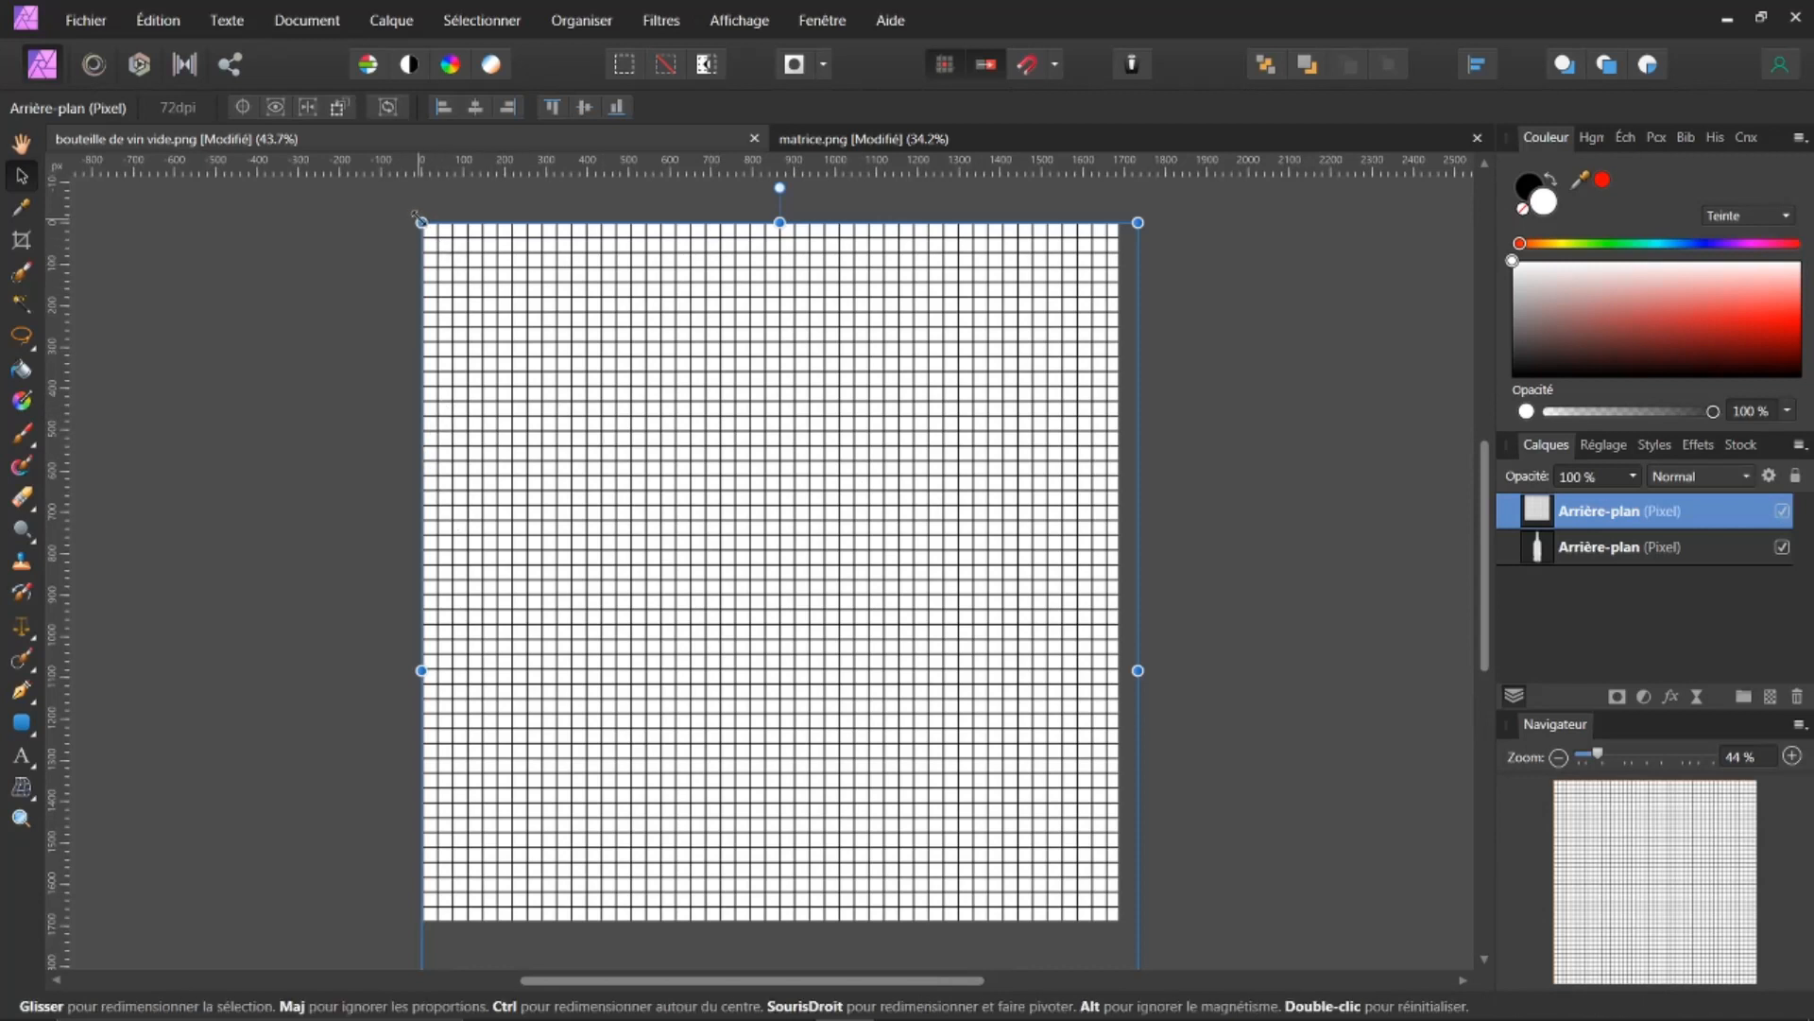
Step: Scale down the pasted grid and position it over the bottle's body
{"action": "left_click_drag", "start_coordinate": [430, 236], "coordinate": [986, 751]}
{"action": "left_click_drag", "start_coordinate": [987, 814], "coordinate": [941, 505]}
{"action": "left_click_drag", "start_coordinate": [817, 441], "coordinate": [933, 591]}
{"action": "left_click_drag", "start_coordinate": [1003, 654], "coordinate": [947, 541]}
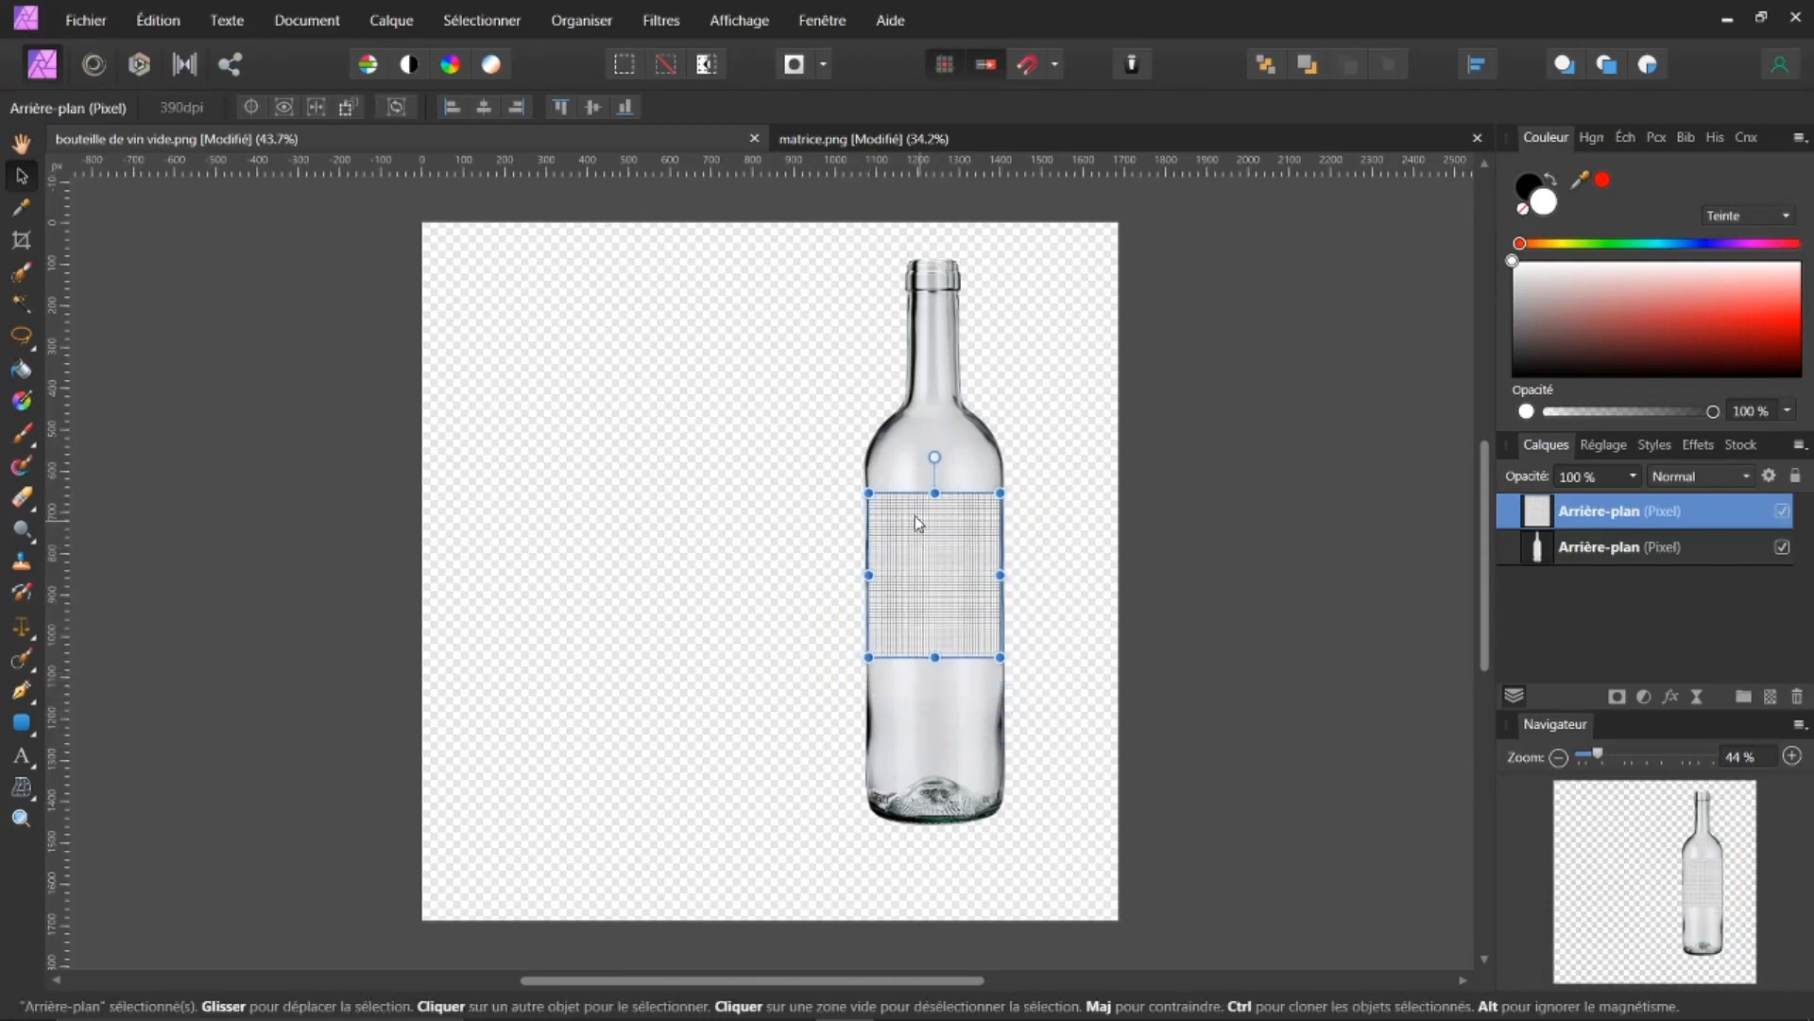
{"action": "left_click_drag", "start_coordinate": [870, 494], "coordinate": [923, 544]}
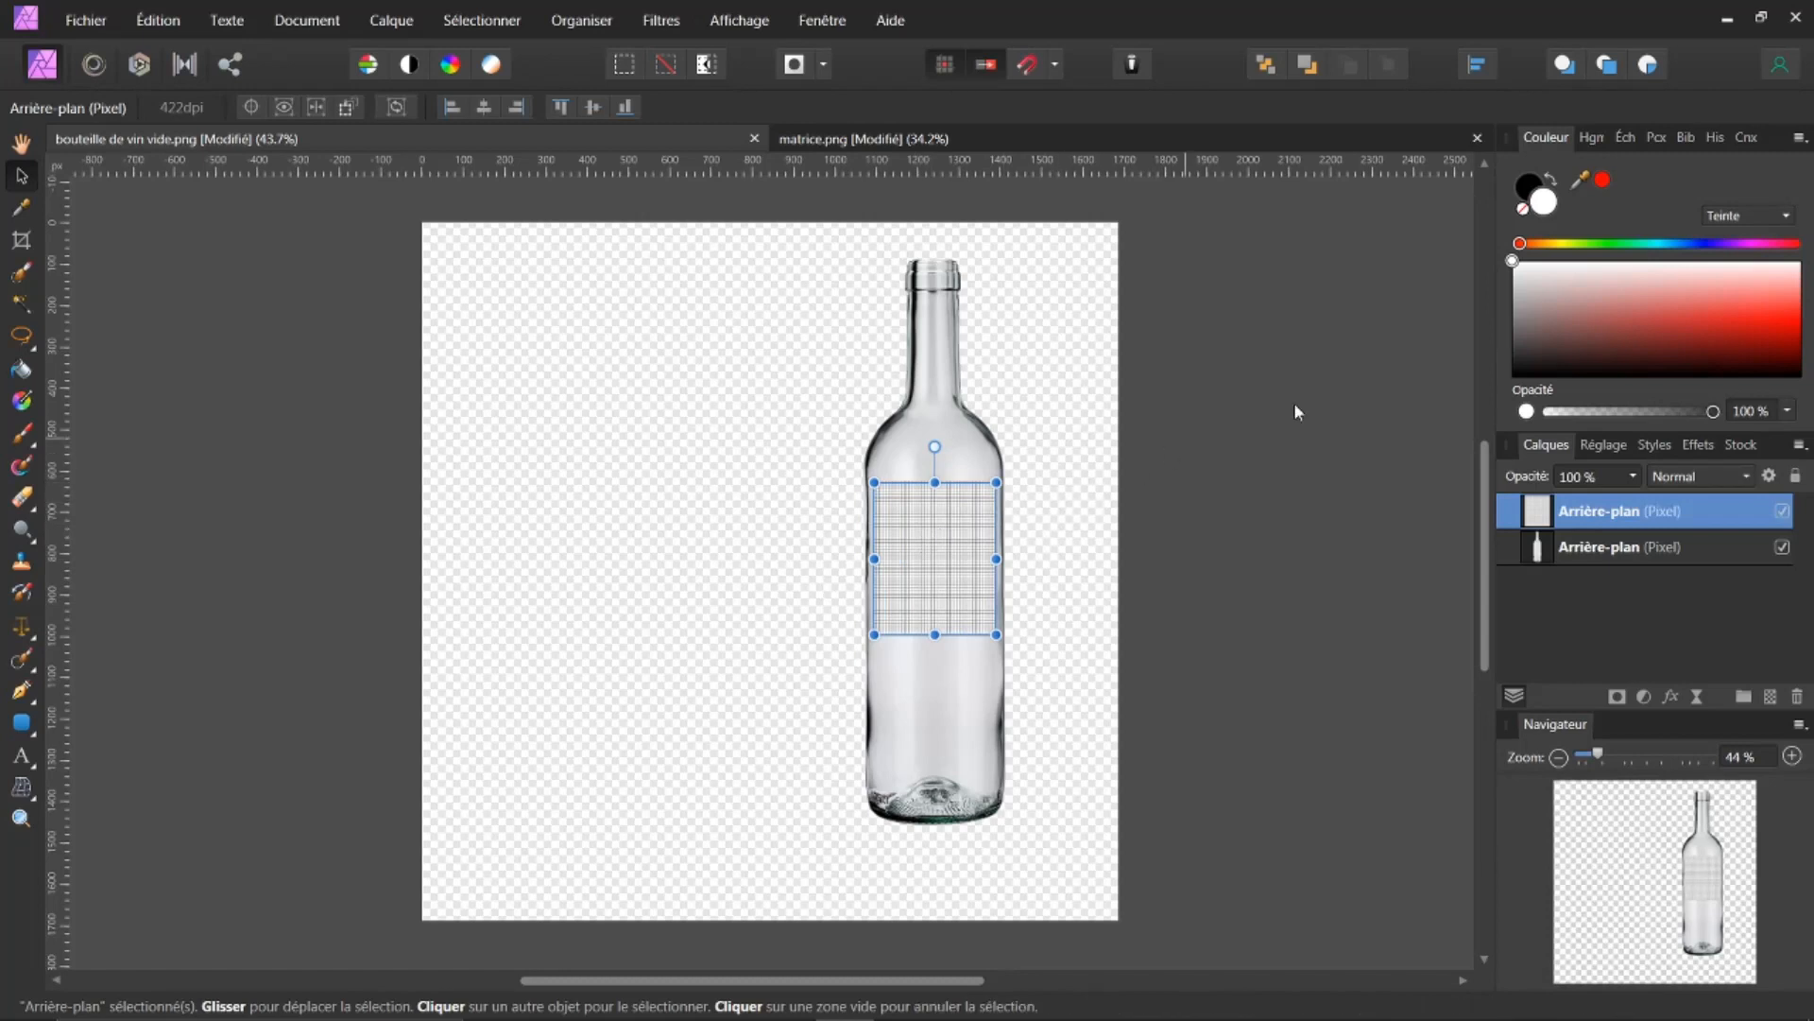
Step: Add a new pixel layer filled white with the Paint Bucket and move it below the bottle layer
{"action": "left_click", "coordinate": [1537, 554]}
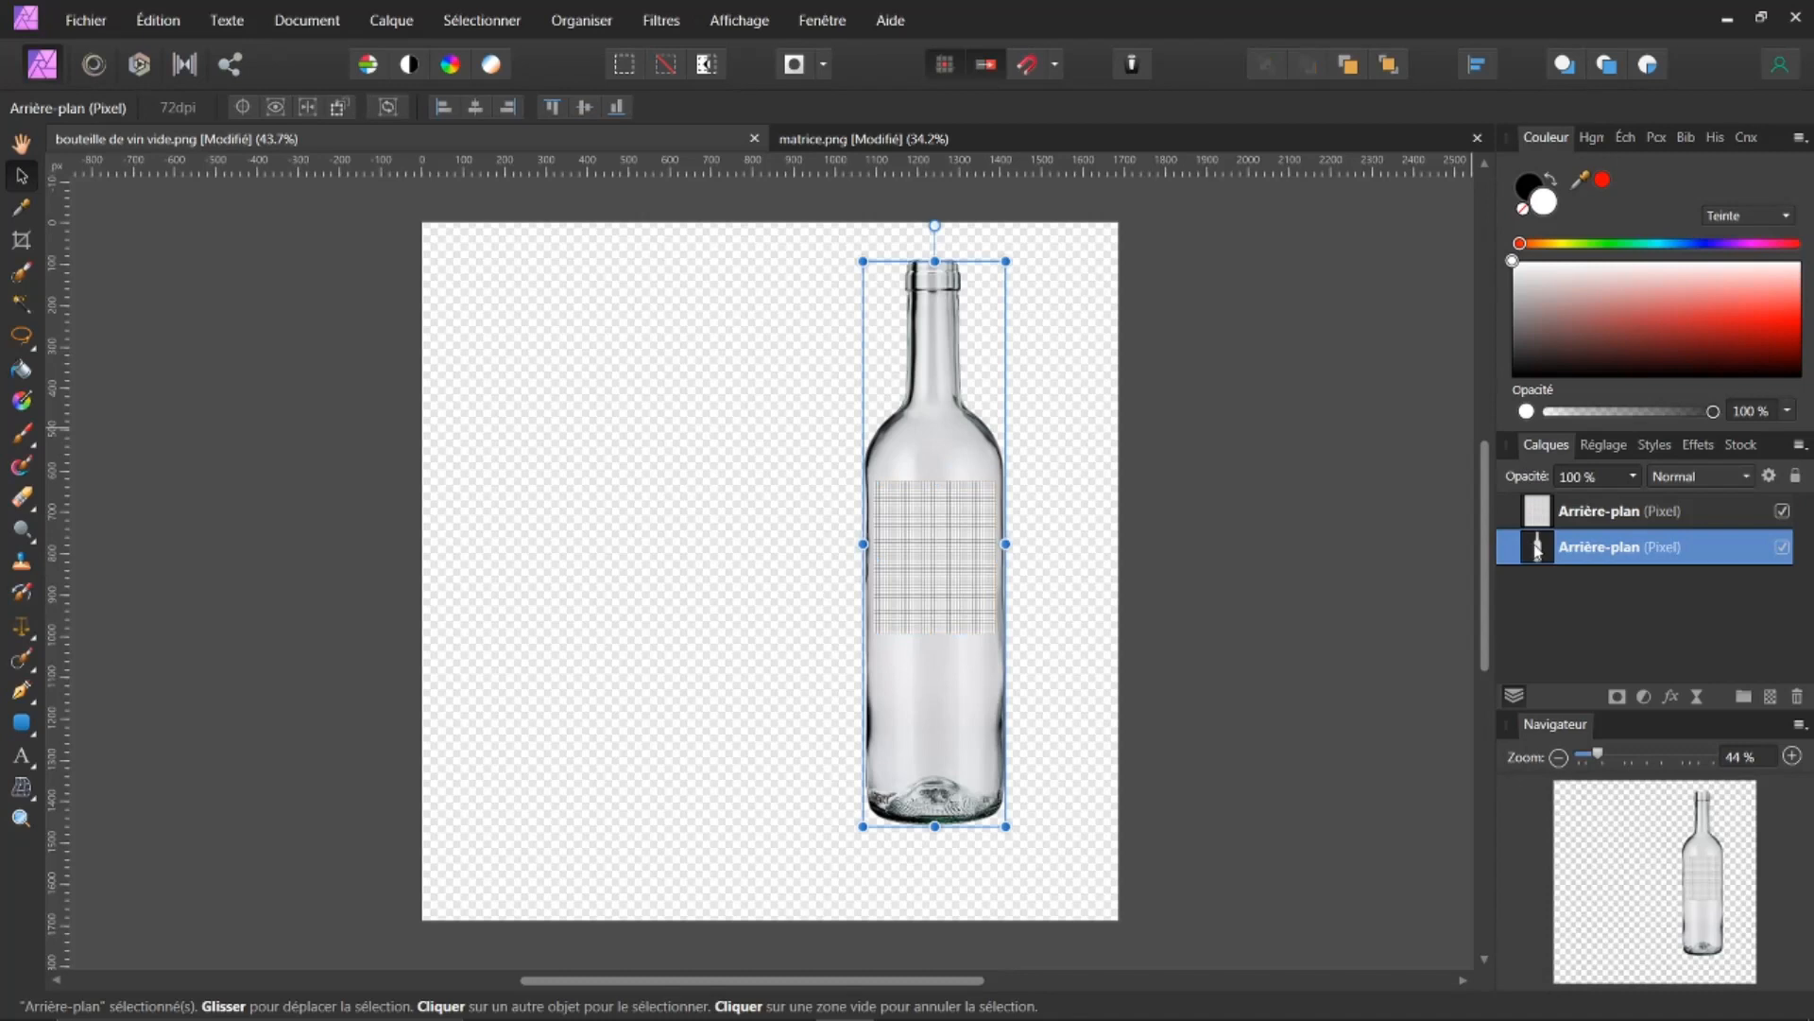
{"action": "left_click", "coordinate": [1769, 699]}
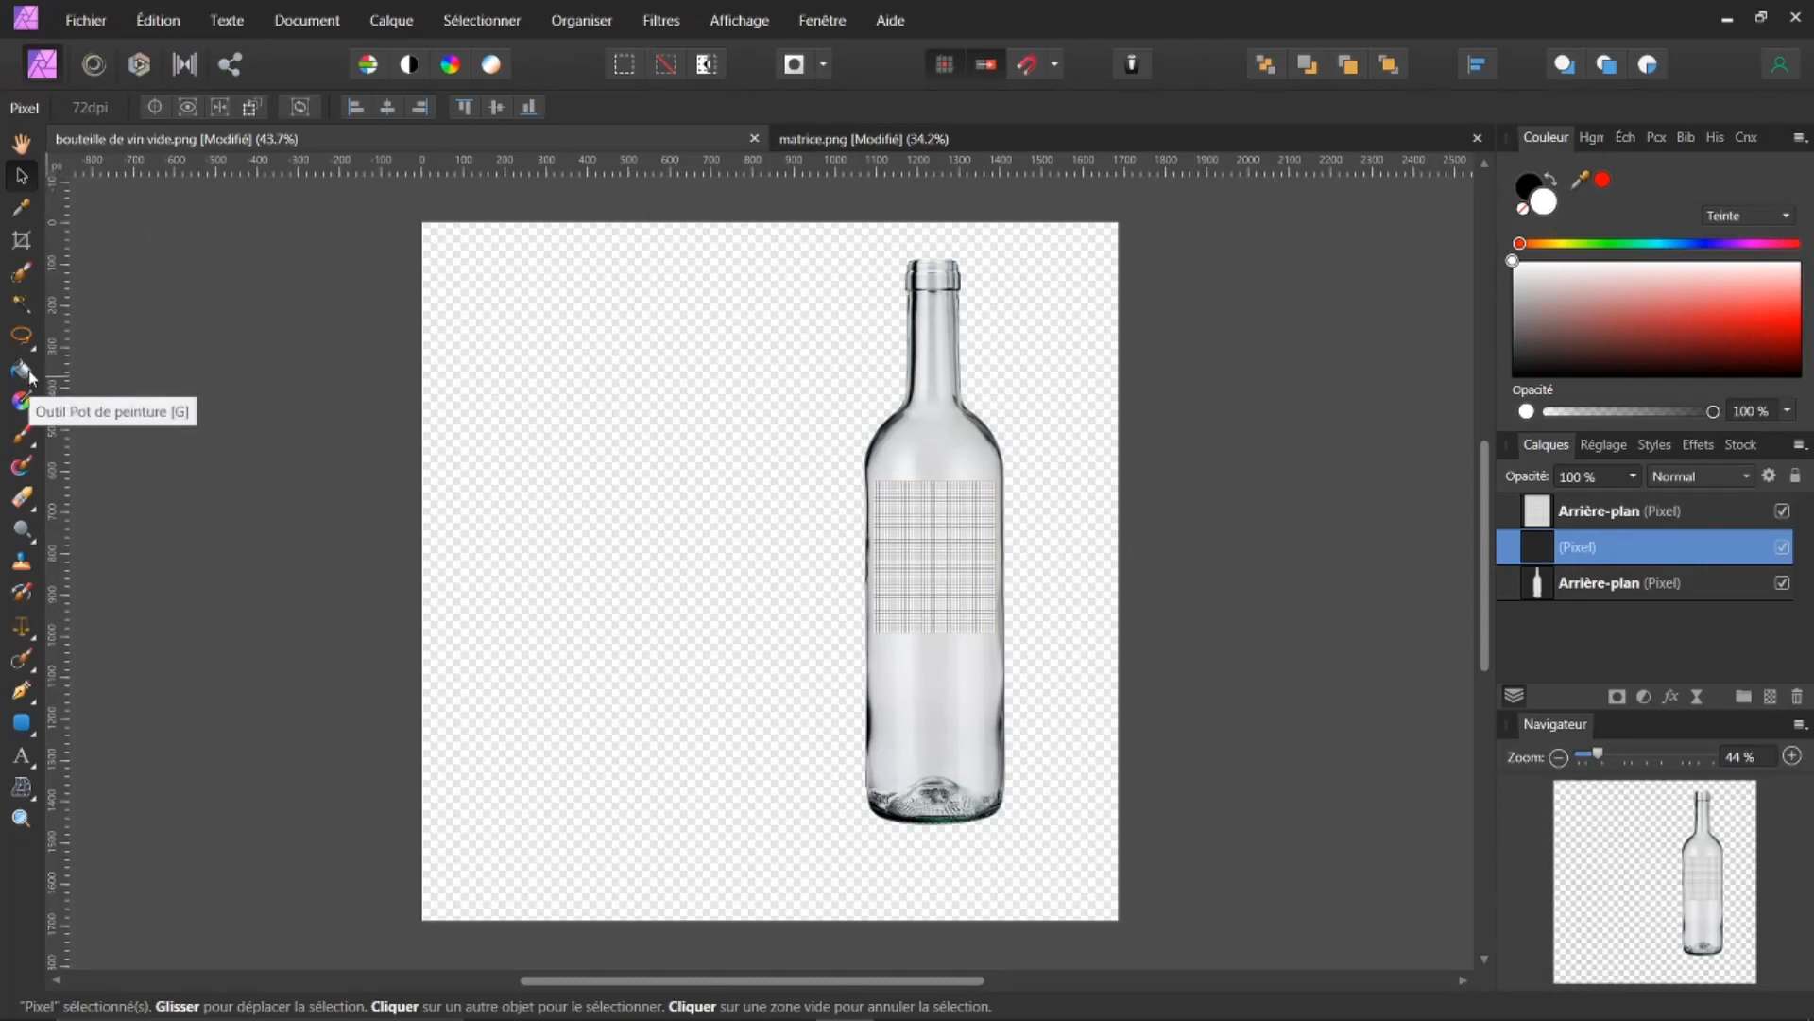
{"action": "left_click", "coordinate": [23, 370]}
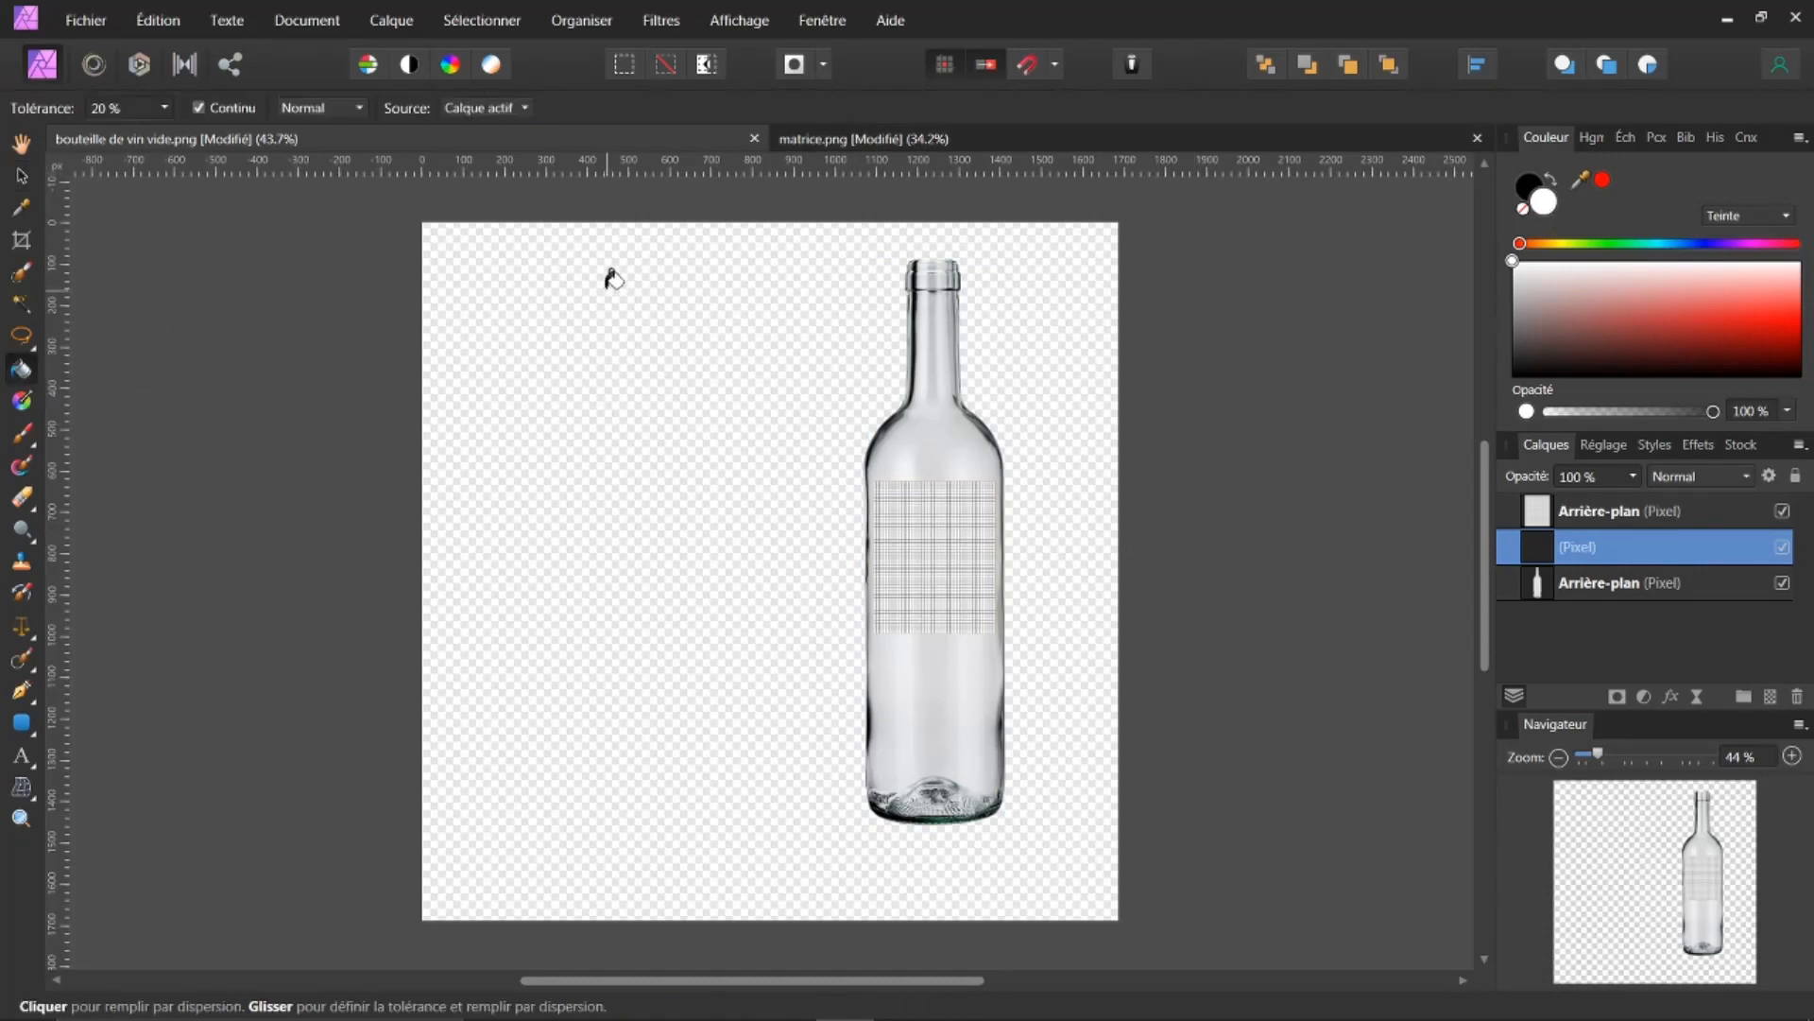
{"action": "left_click", "coordinate": [612, 277]}
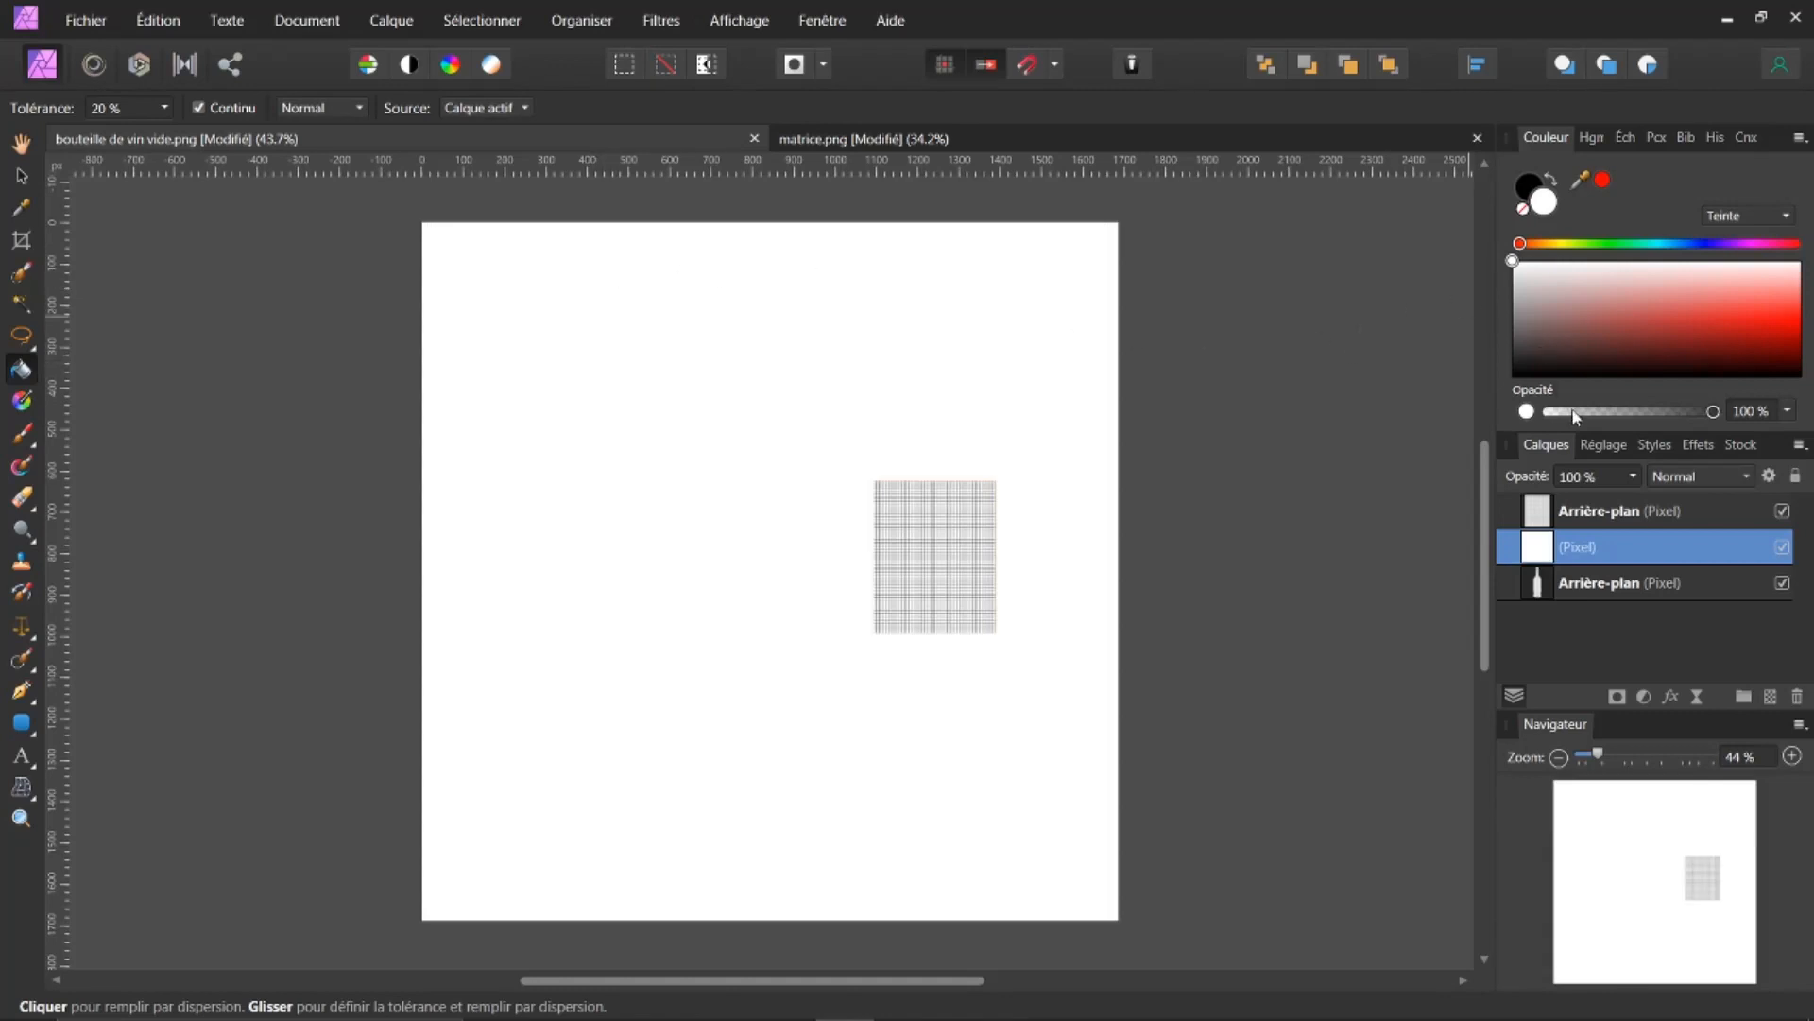
{"action": "left_click_drag", "start_coordinate": [1542, 546], "coordinate": [1550, 609]}
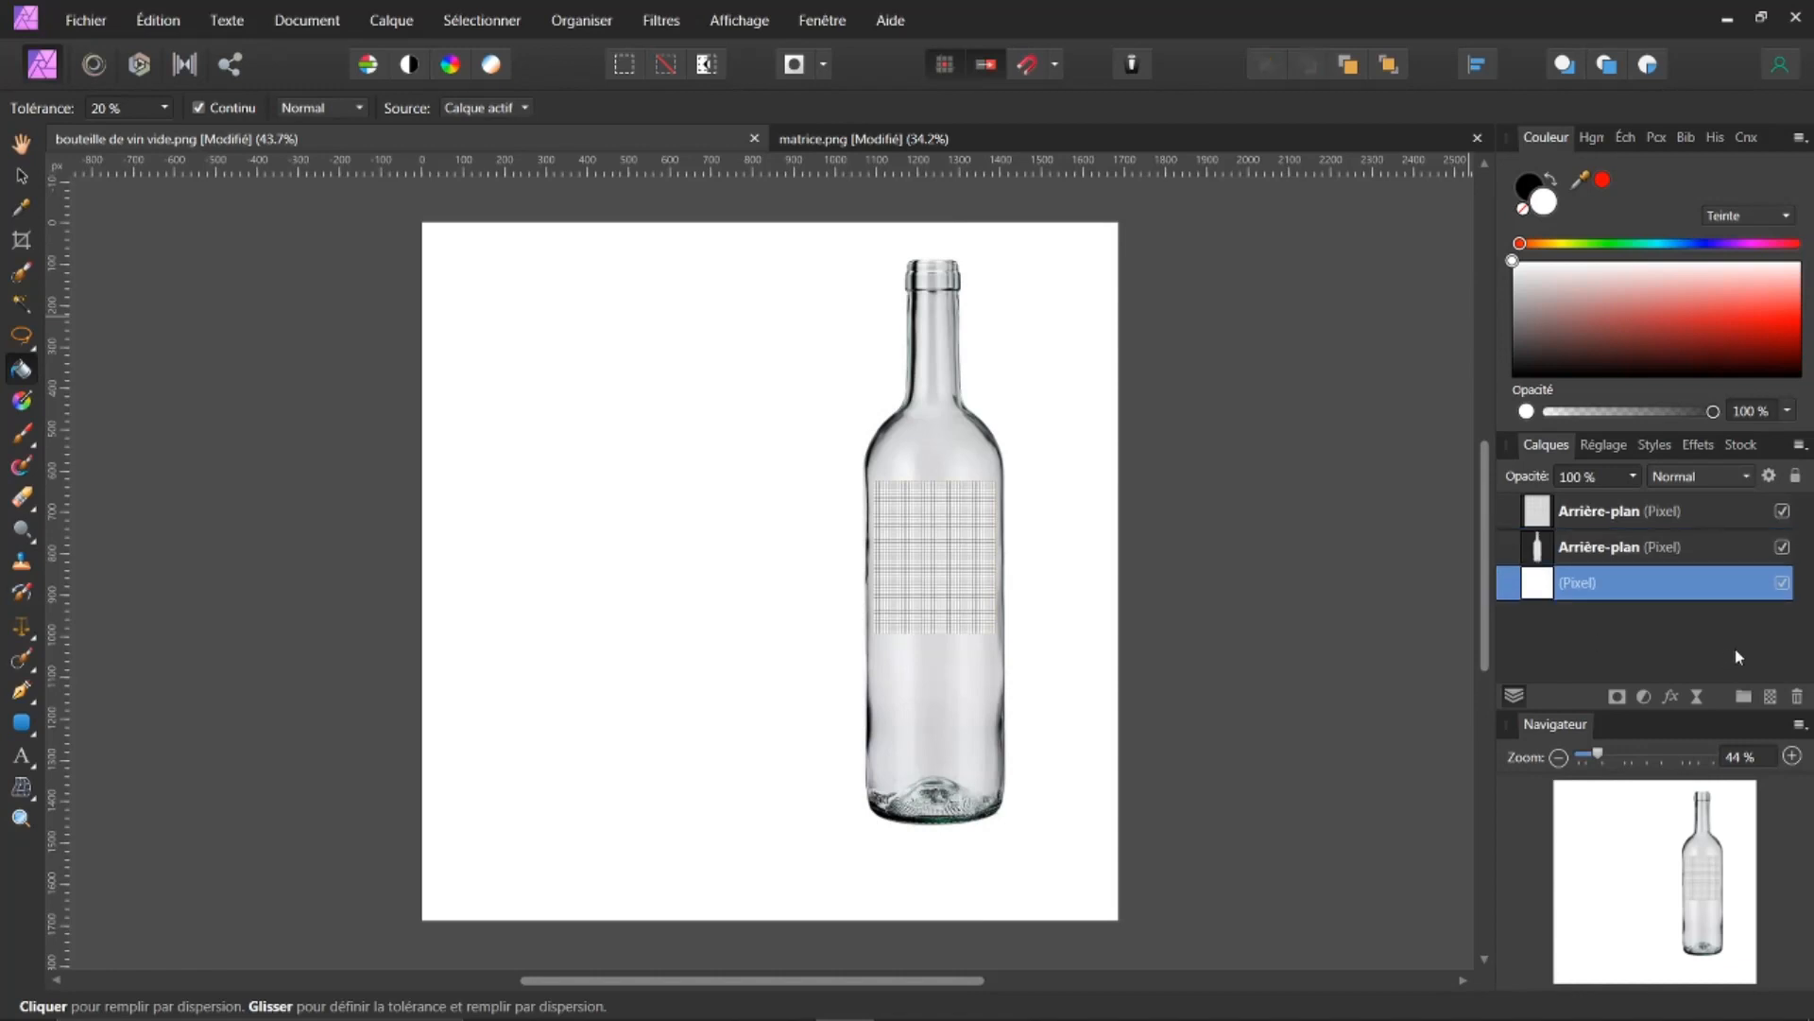
Step: Select the grid layer and widen it to span the full width of the bottle
{"action": "left_click", "coordinate": [1585, 516]}
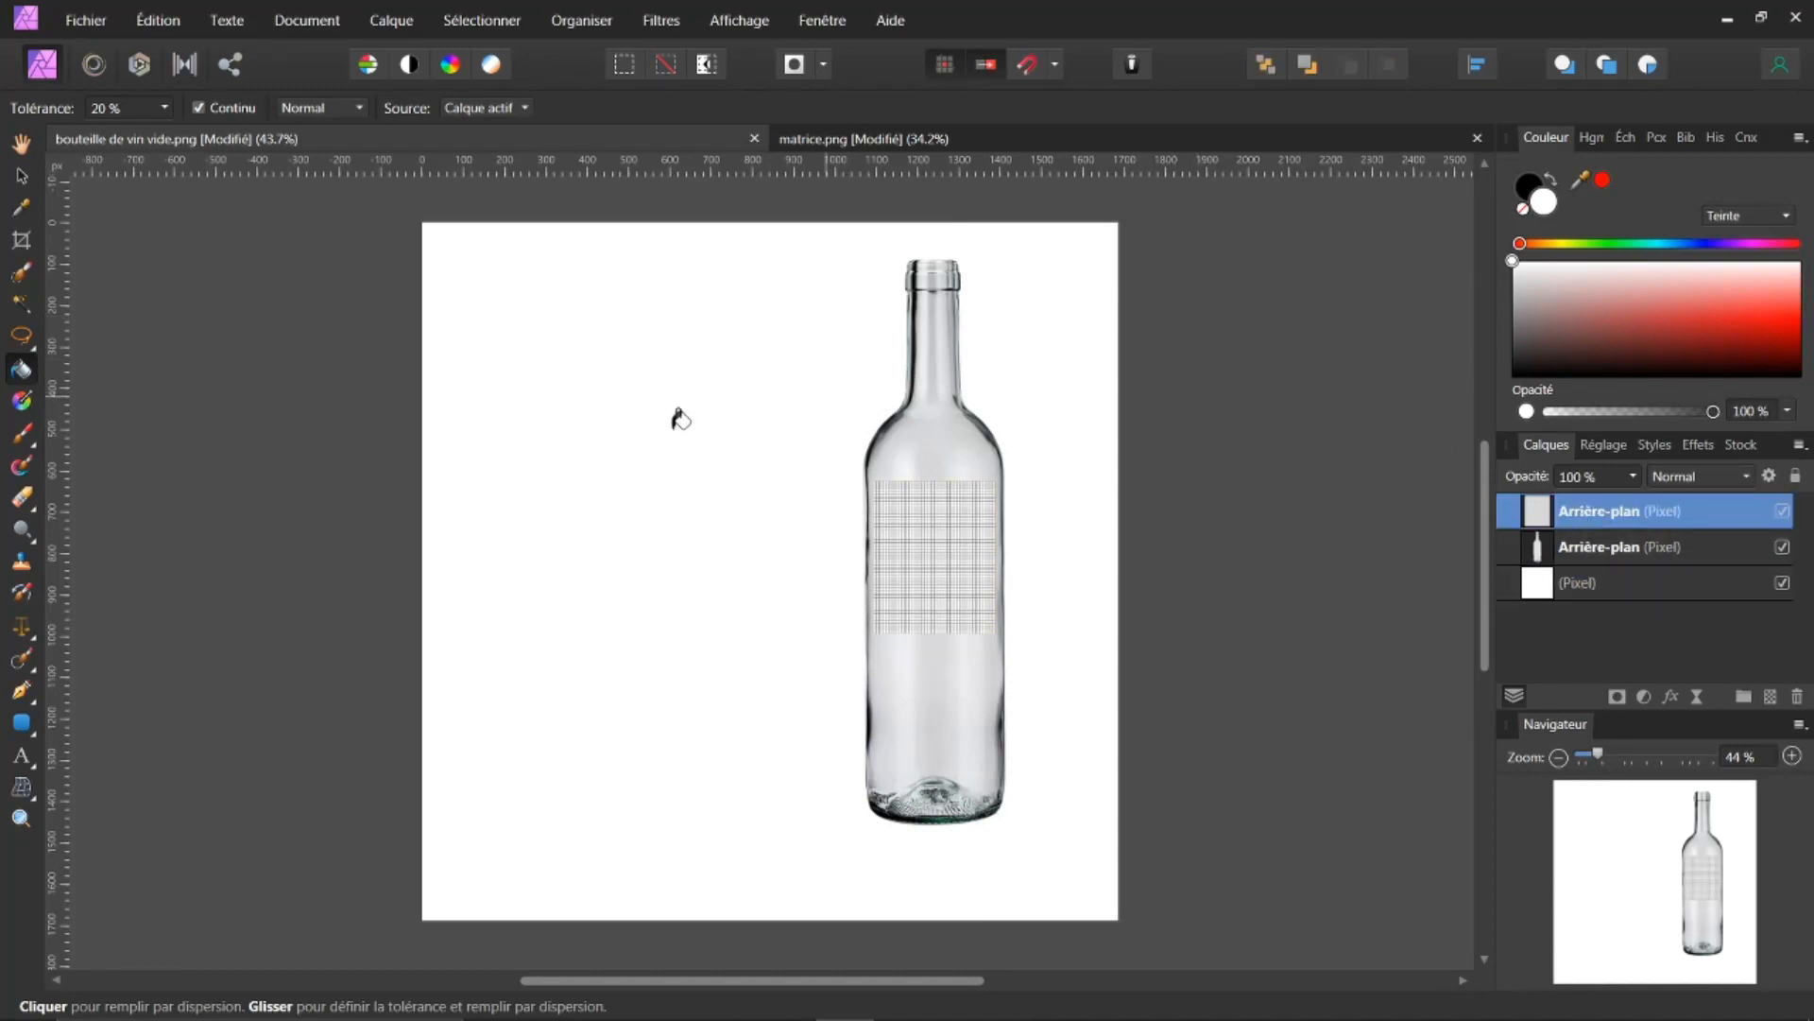
{"action": "left_click", "coordinate": [21, 177]}
{"action": "left_click_drag", "start_coordinate": [928, 529], "coordinate": [931, 535]}
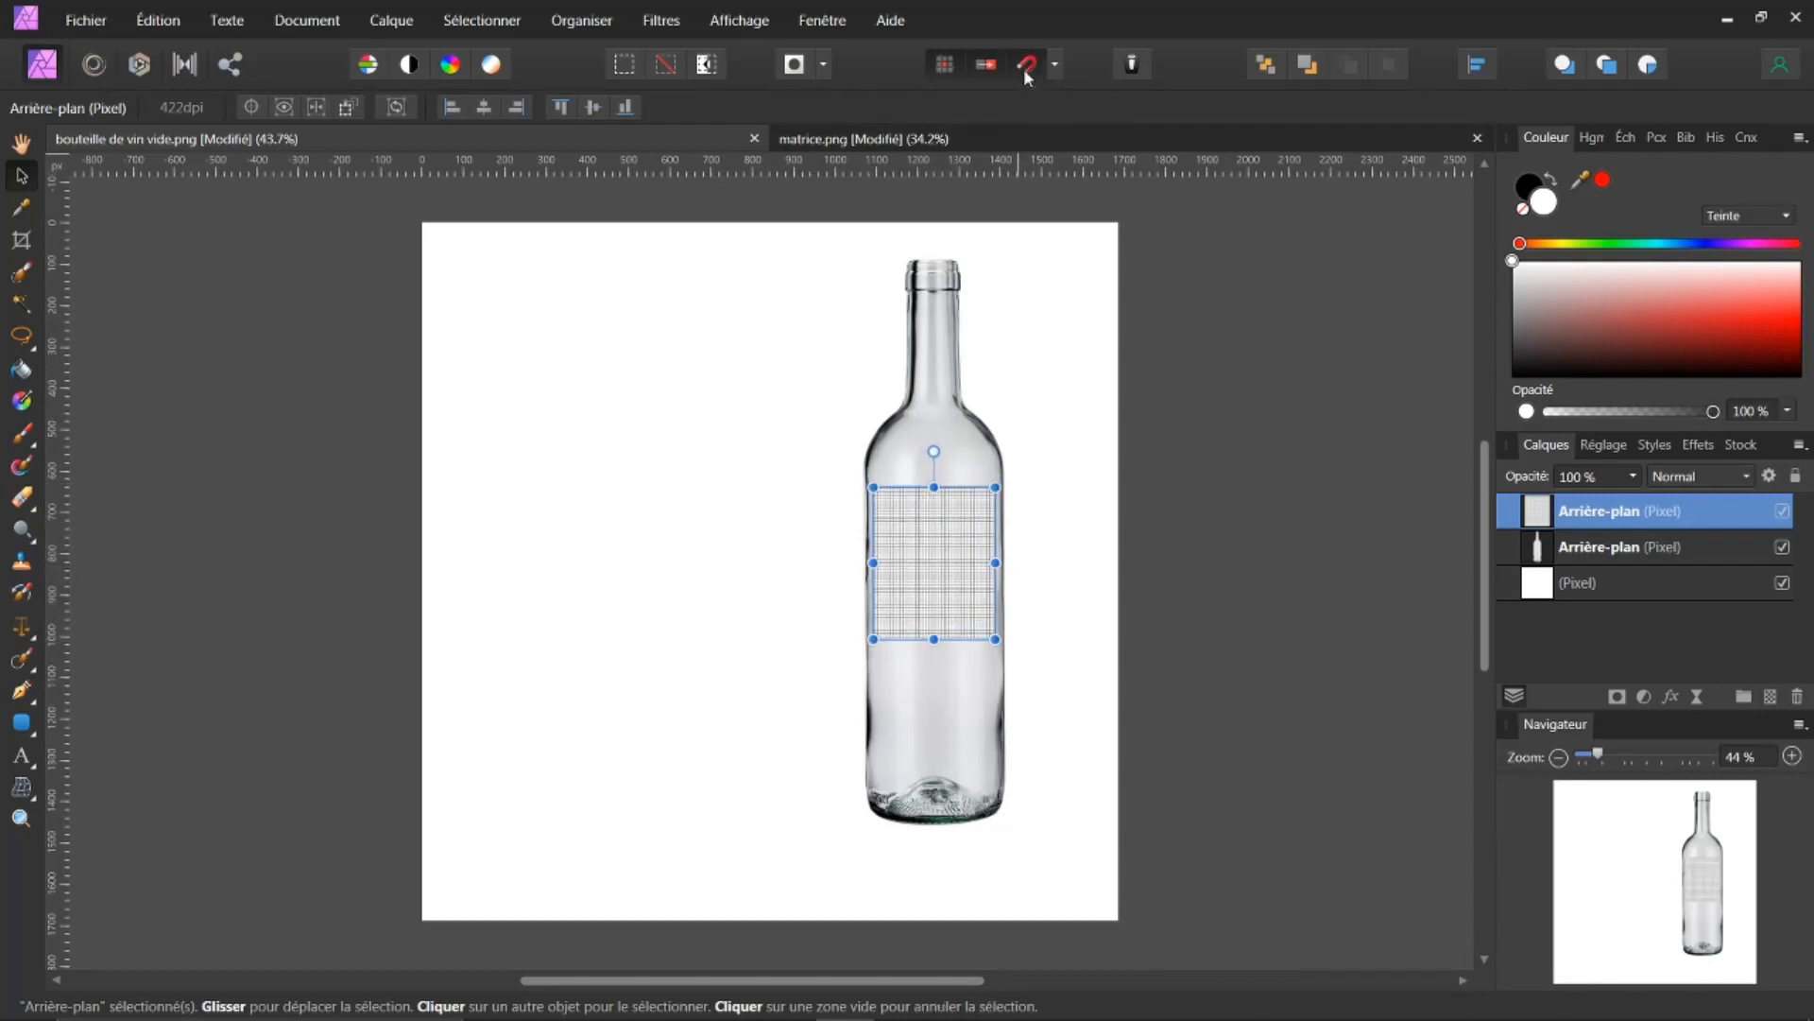
{"action": "left_click_drag", "start_coordinate": [939, 574], "coordinate": [926, 590]}
{"action": "scroll", "coordinate": [1185, 493], "scroll_direction": "up", "scroll_amount": 3}
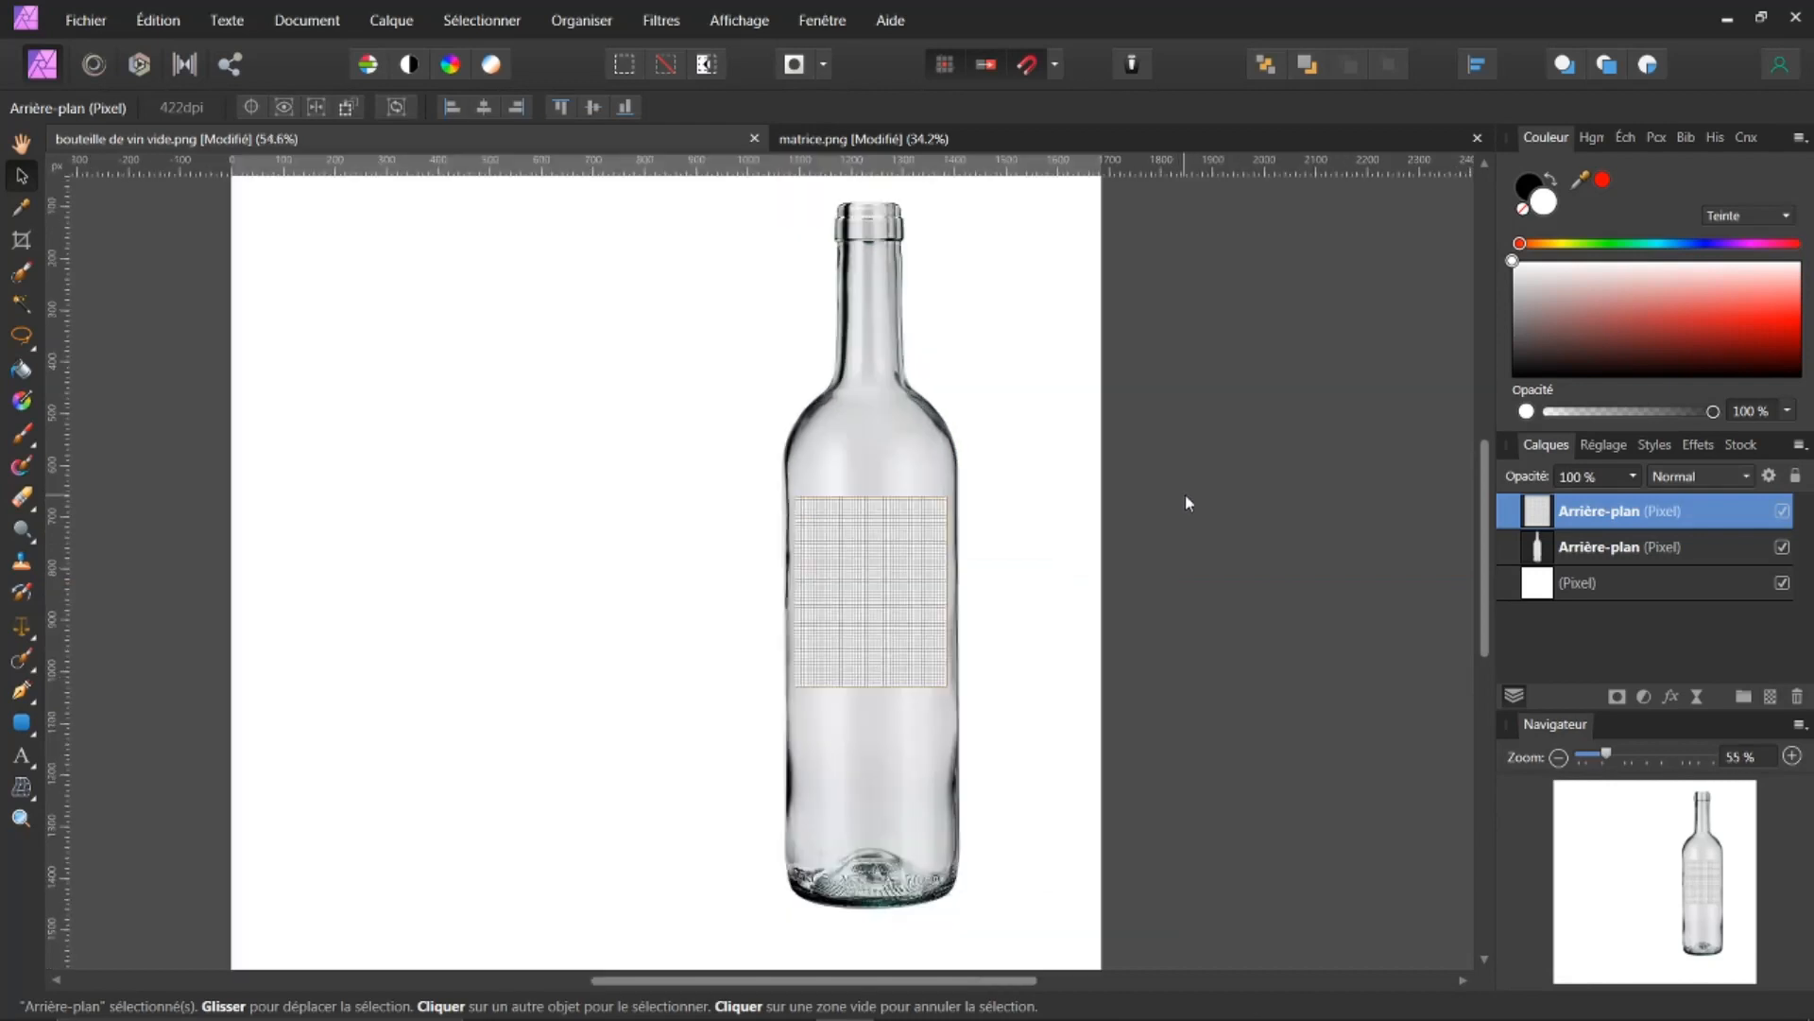
{"action": "left_click_drag", "start_coordinate": [945, 979], "coordinate": [903, 976]}
{"action": "left_click_drag", "start_coordinate": [871, 607], "coordinate": [874, 616]}
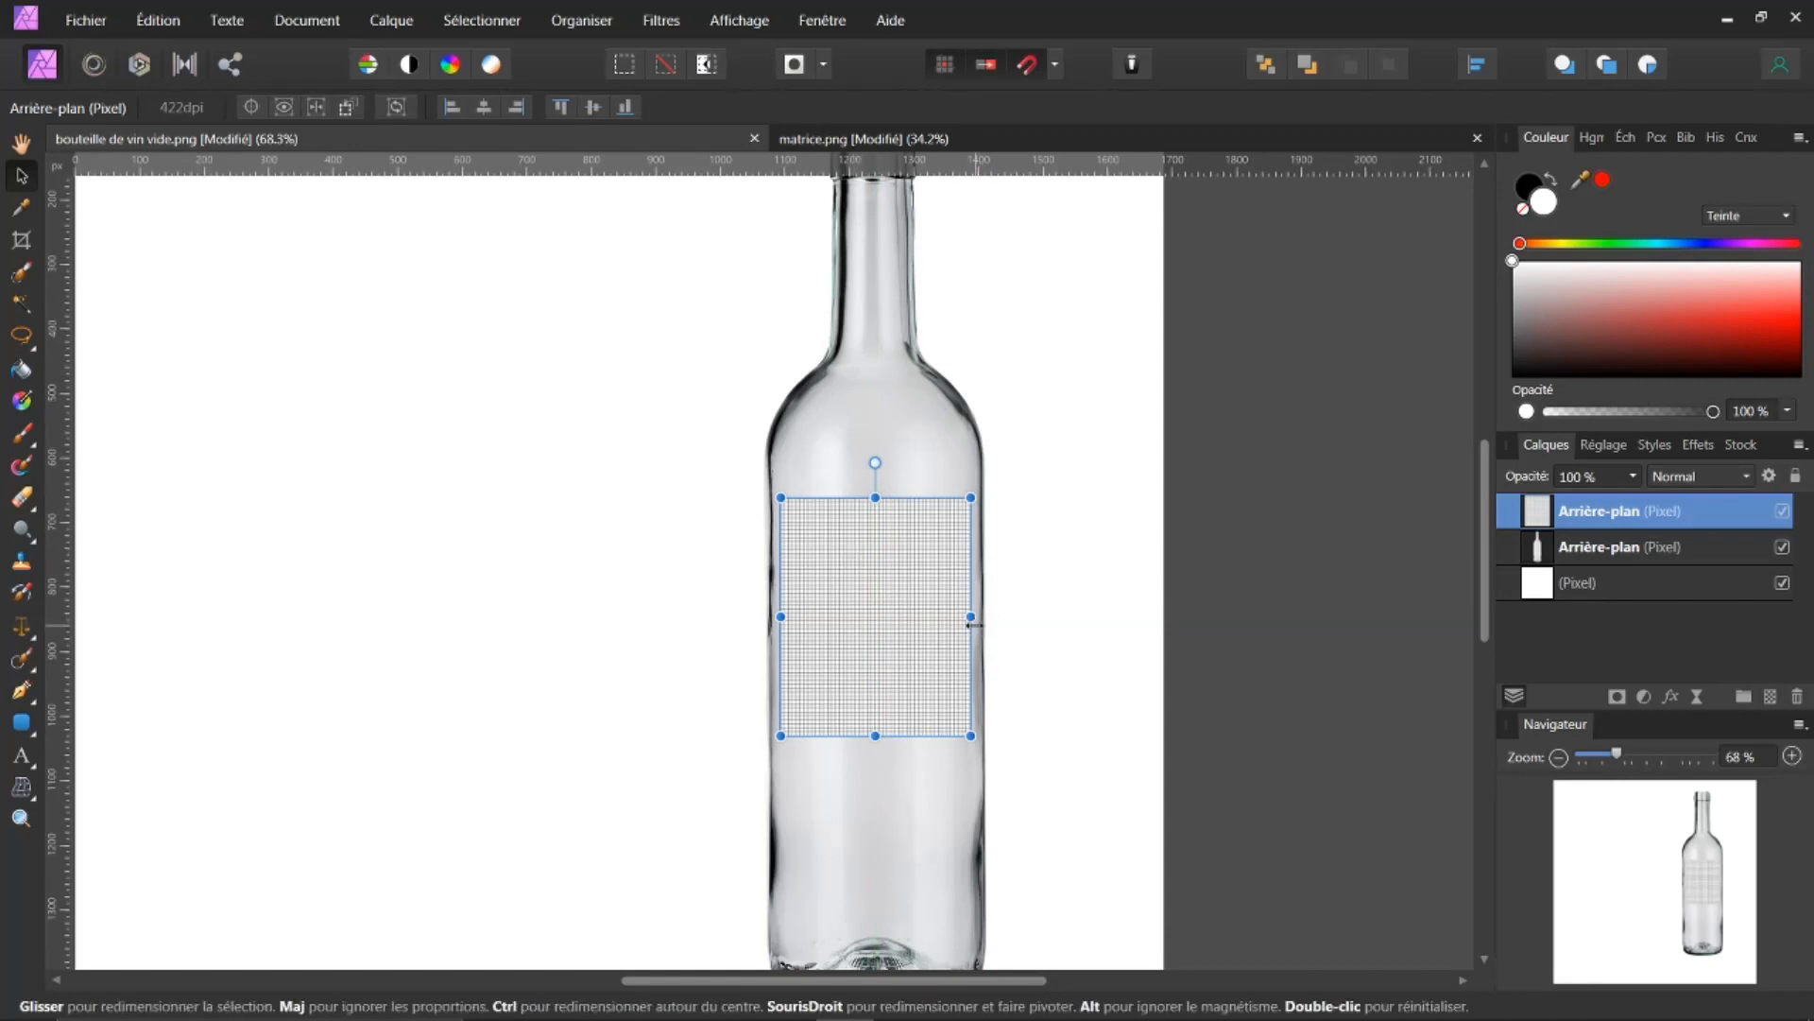
{"action": "left_click_drag", "start_coordinate": [974, 618], "coordinate": [975, 619]}
{"action": "left_click_drag", "start_coordinate": [779, 617], "coordinate": [766, 616]}
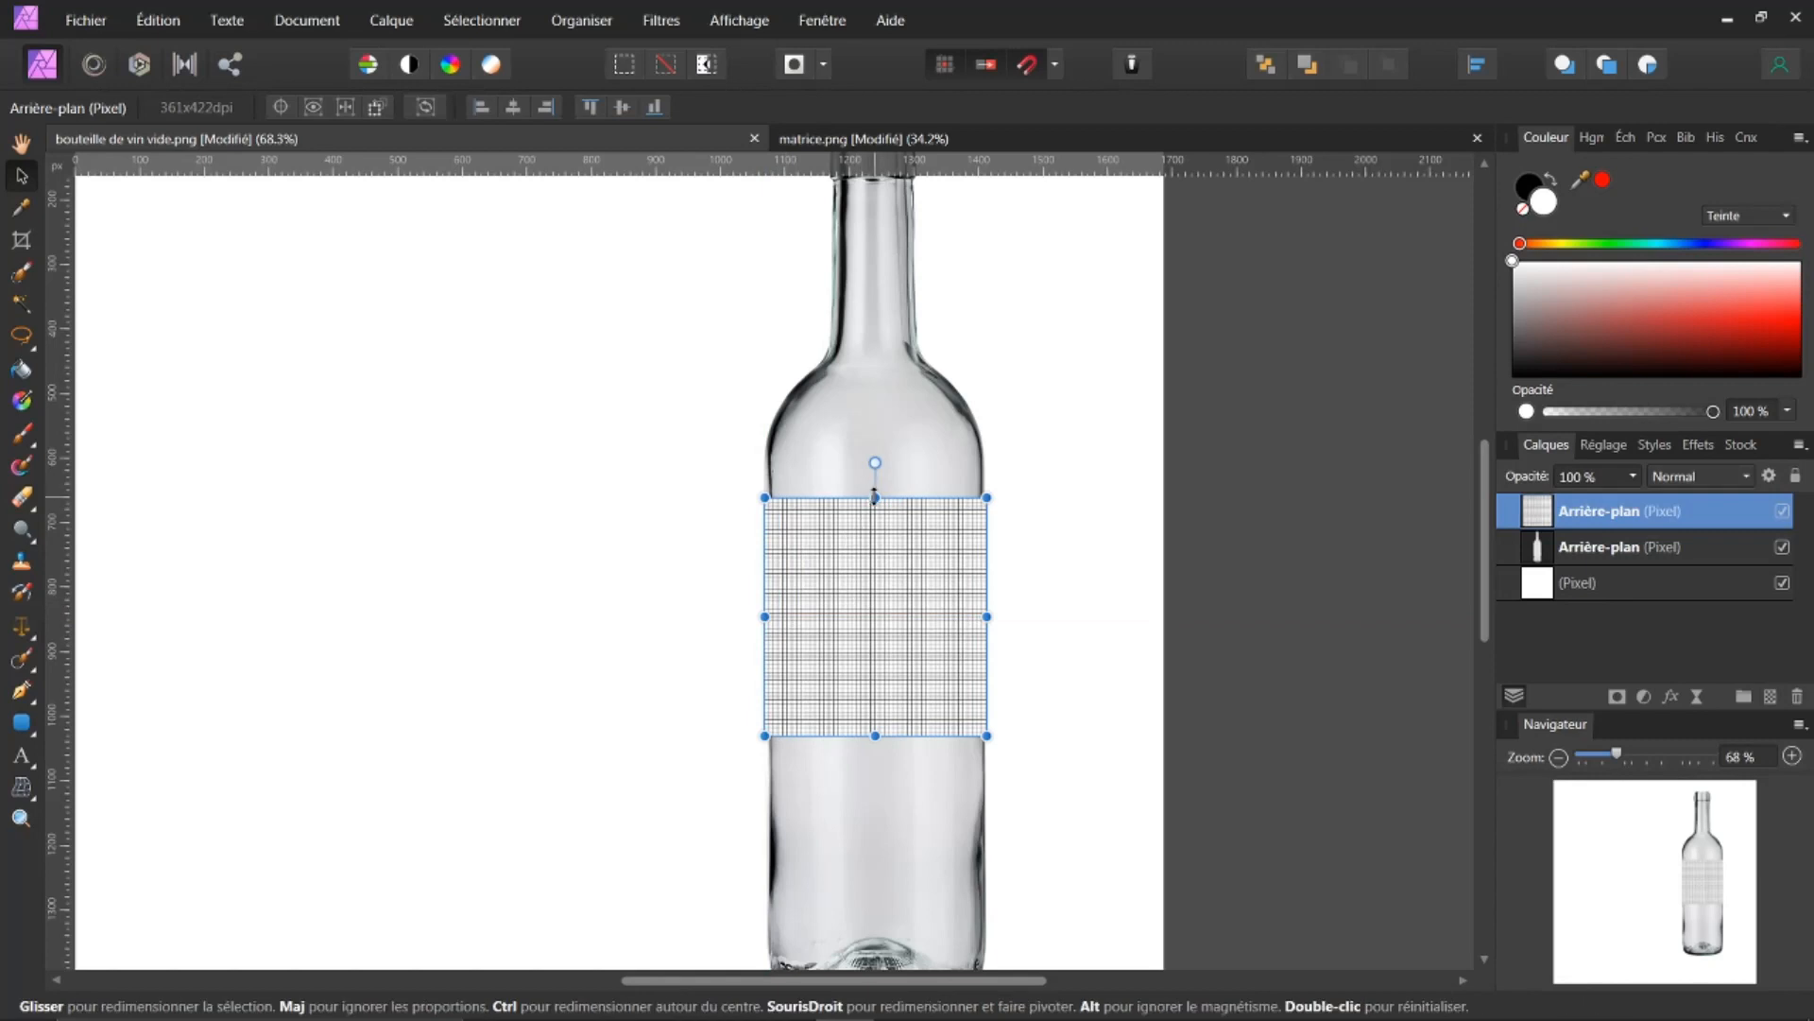
Step: Stretch the grid vertically to about 736 px high, down toward the bottle's base
{"action": "scroll", "coordinate": [893, 439], "scroll_direction": "up", "scroll_amount": 5}
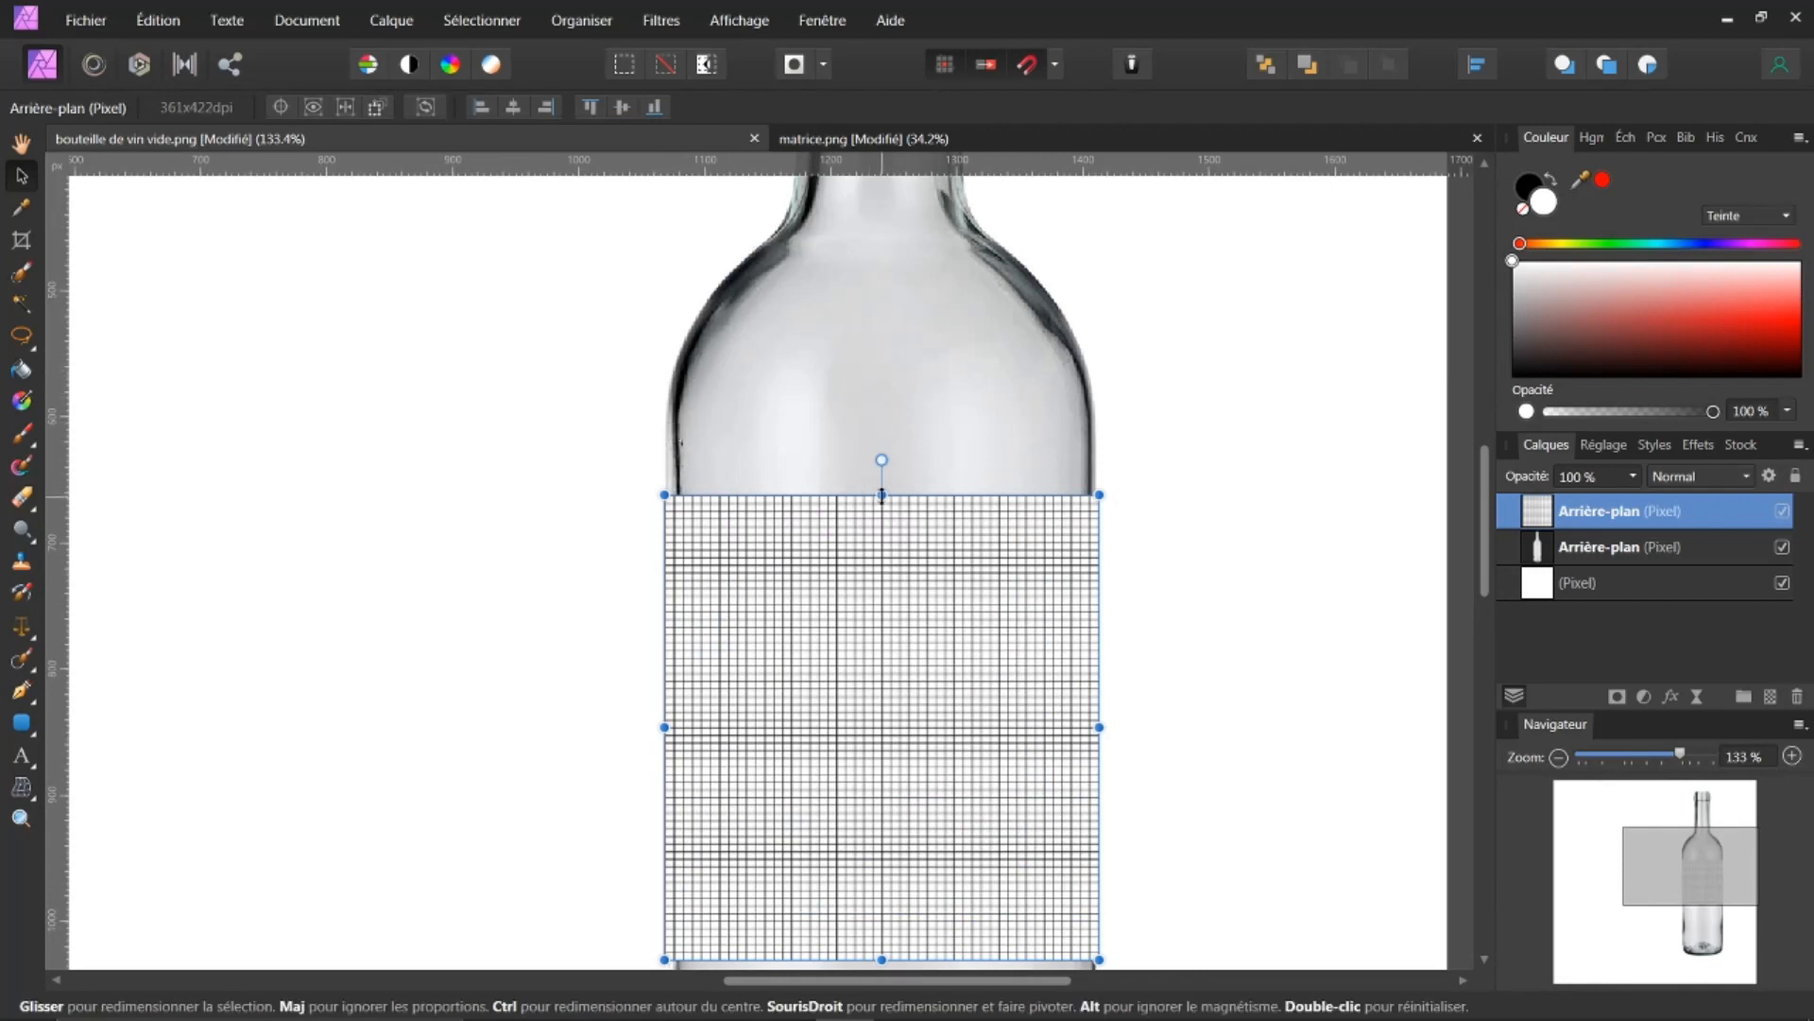
{"action": "left_click_drag", "start_coordinate": [881, 487], "coordinate": [875, 446]}
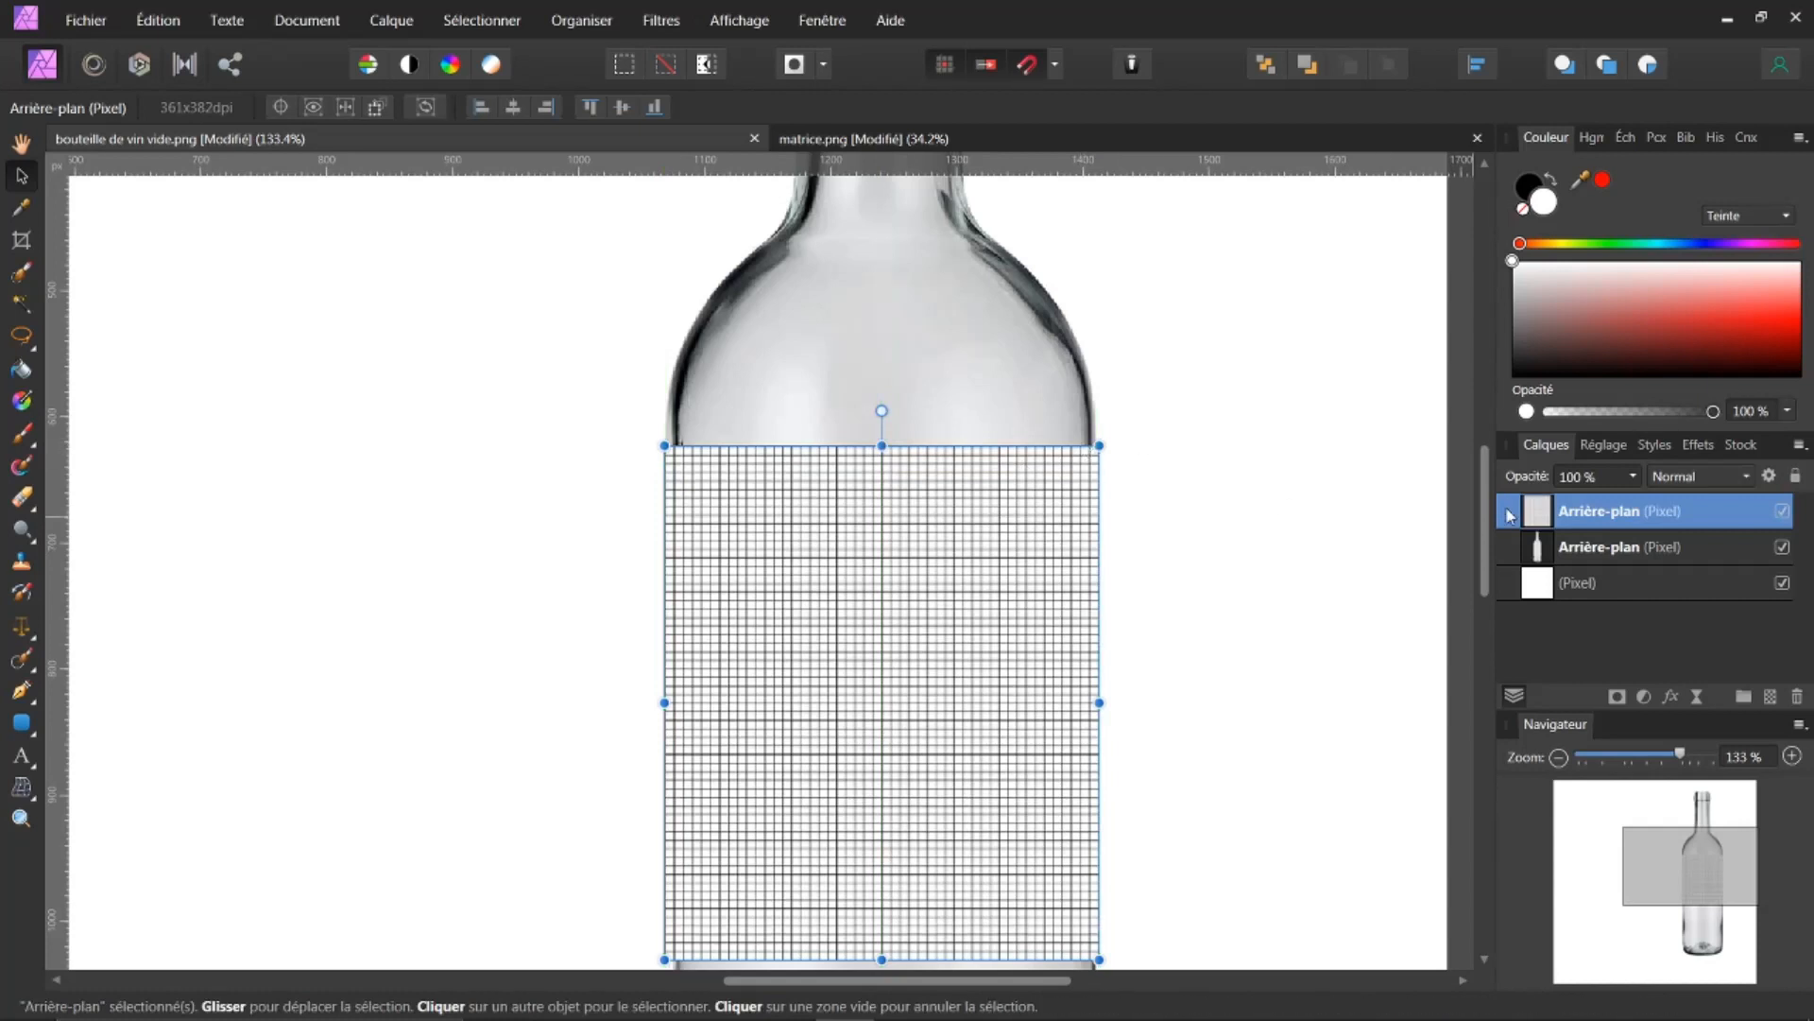
{"action": "left_click_drag", "start_coordinate": [1485, 491], "coordinate": [1511, 634]}
{"action": "left_click_drag", "start_coordinate": [882, 359], "coordinate": [834, 772]}
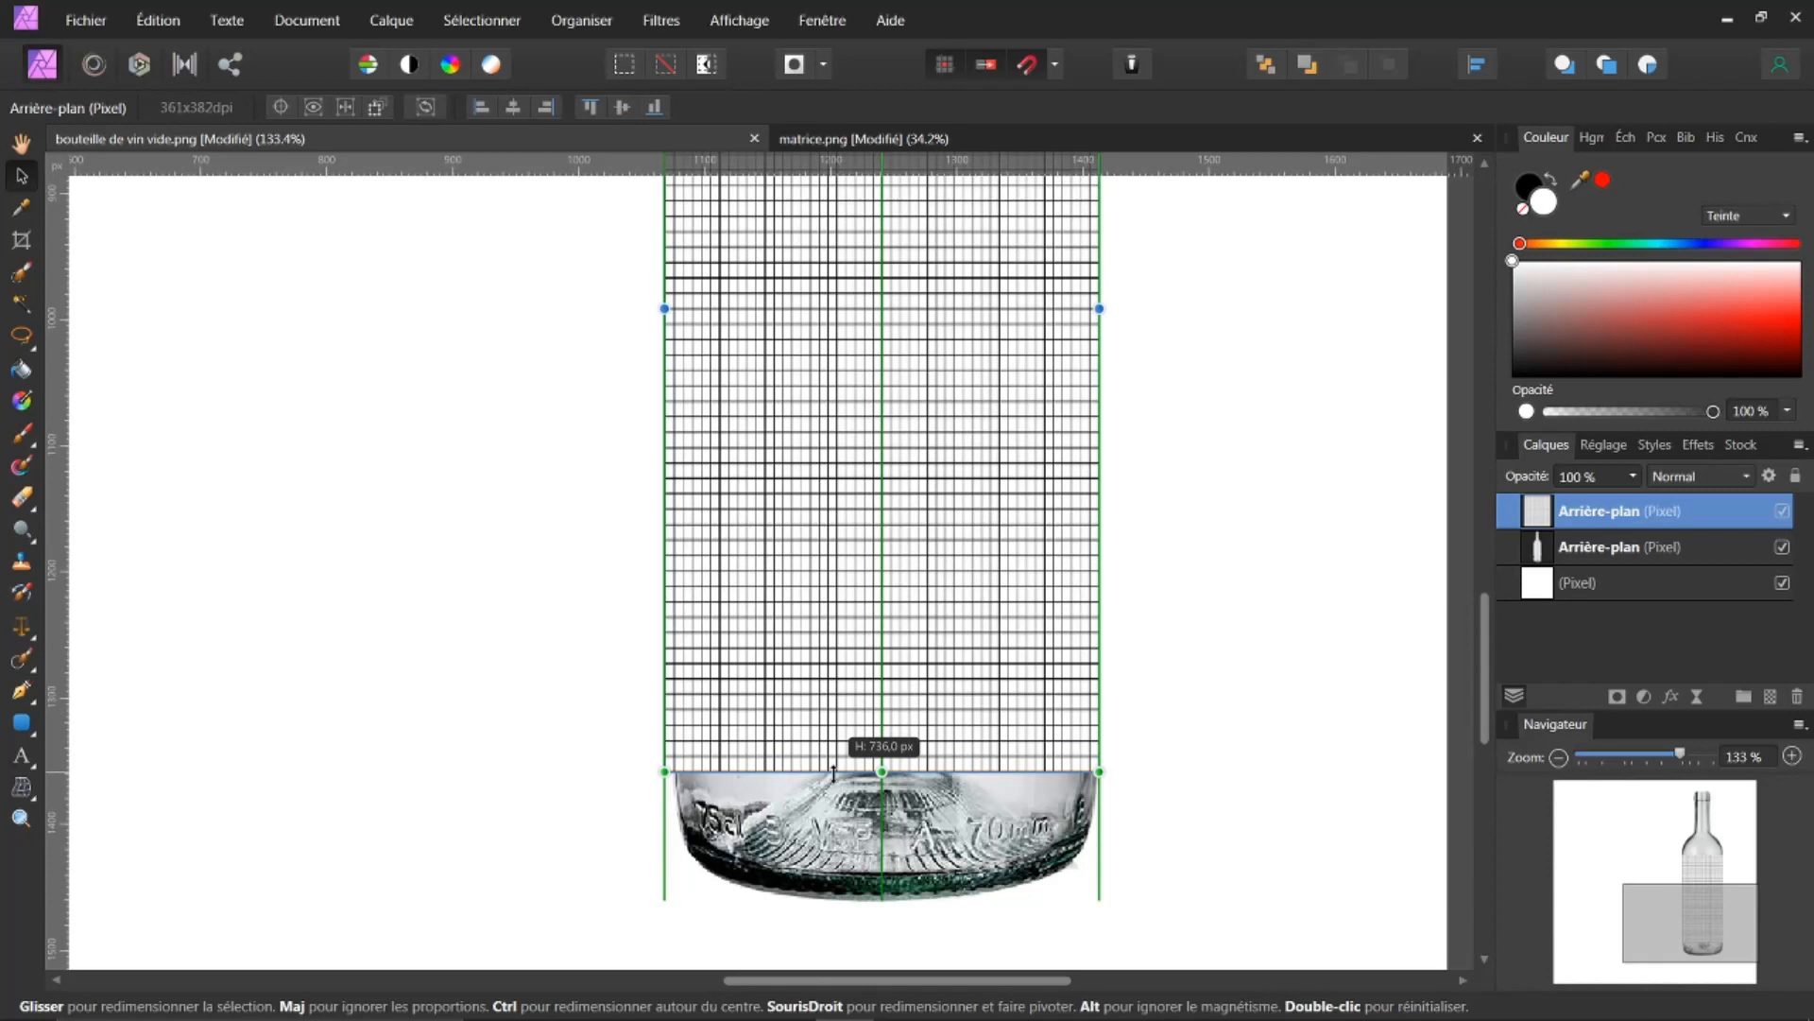
{"action": "left_click_drag", "start_coordinate": [833, 773], "coordinate": [834, 772]}
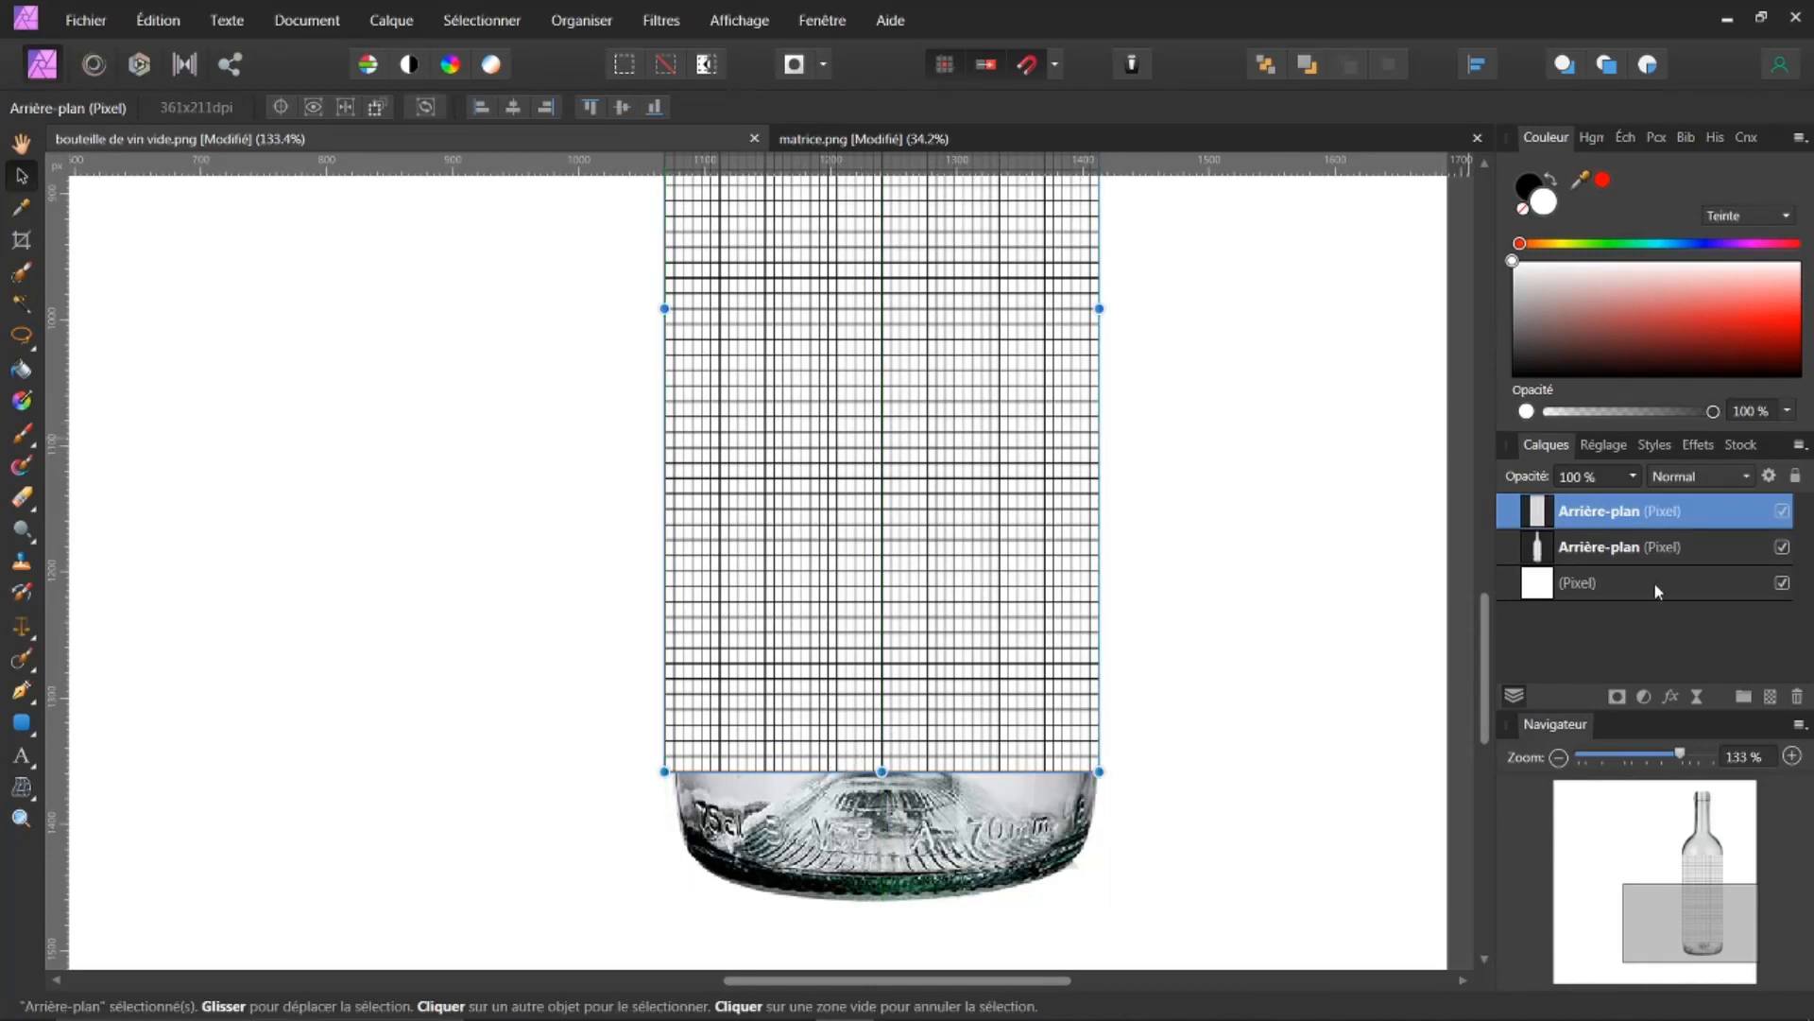
Step: Set the grid layer's blend mode to Produit so the bottle shows through
{"action": "left_click_drag", "start_coordinate": [1486, 652], "coordinate": [1509, 523]}
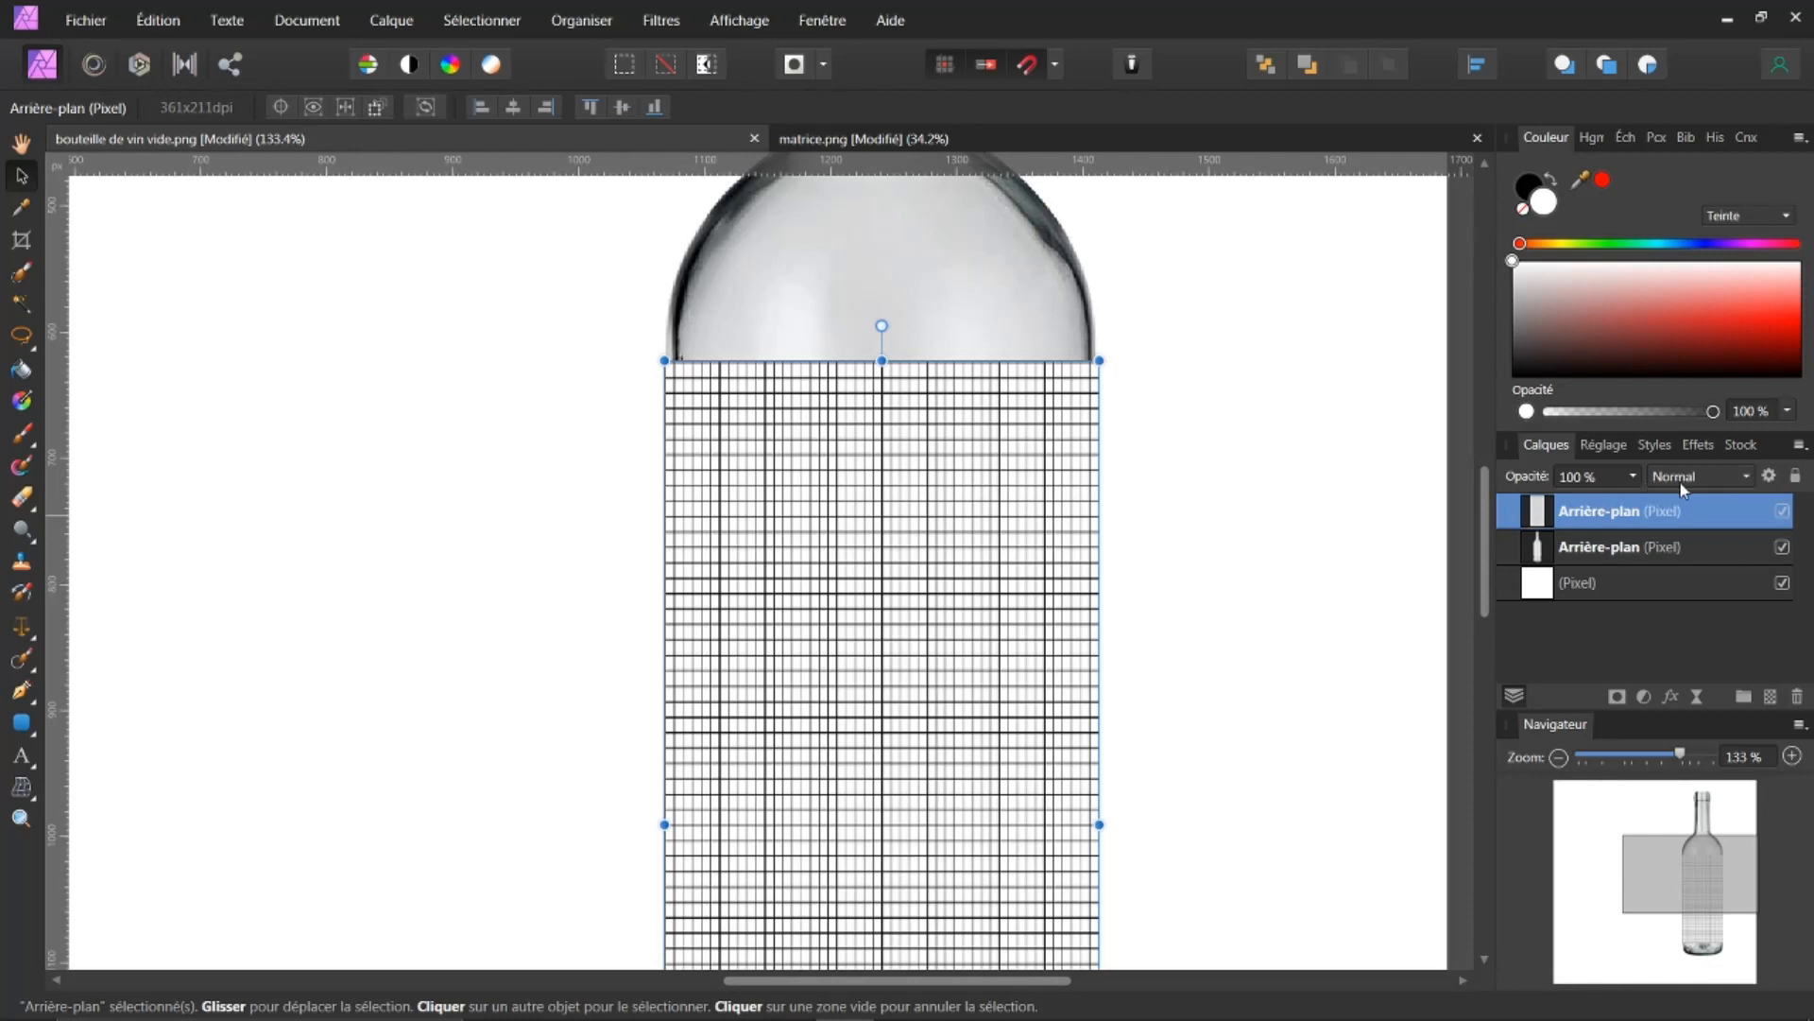
{"action": "left_click", "coordinate": [1745, 475]}
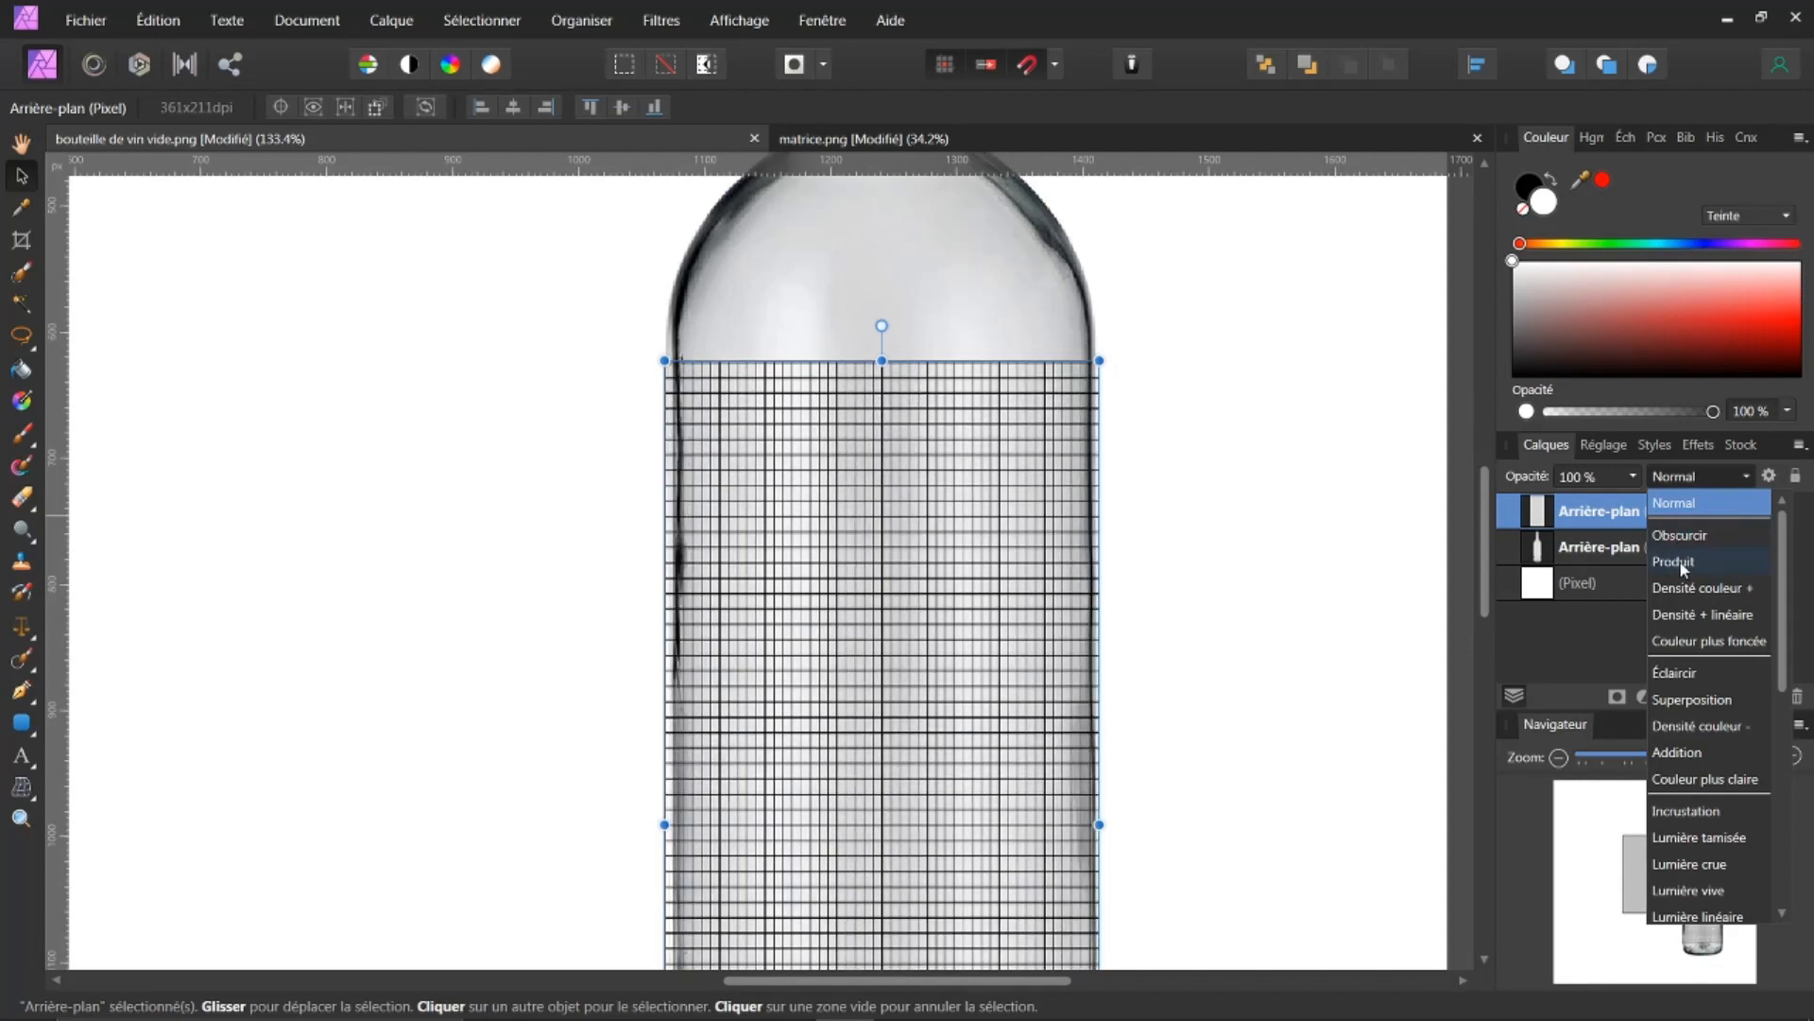
{"action": "left_click", "coordinate": [1675, 562]}
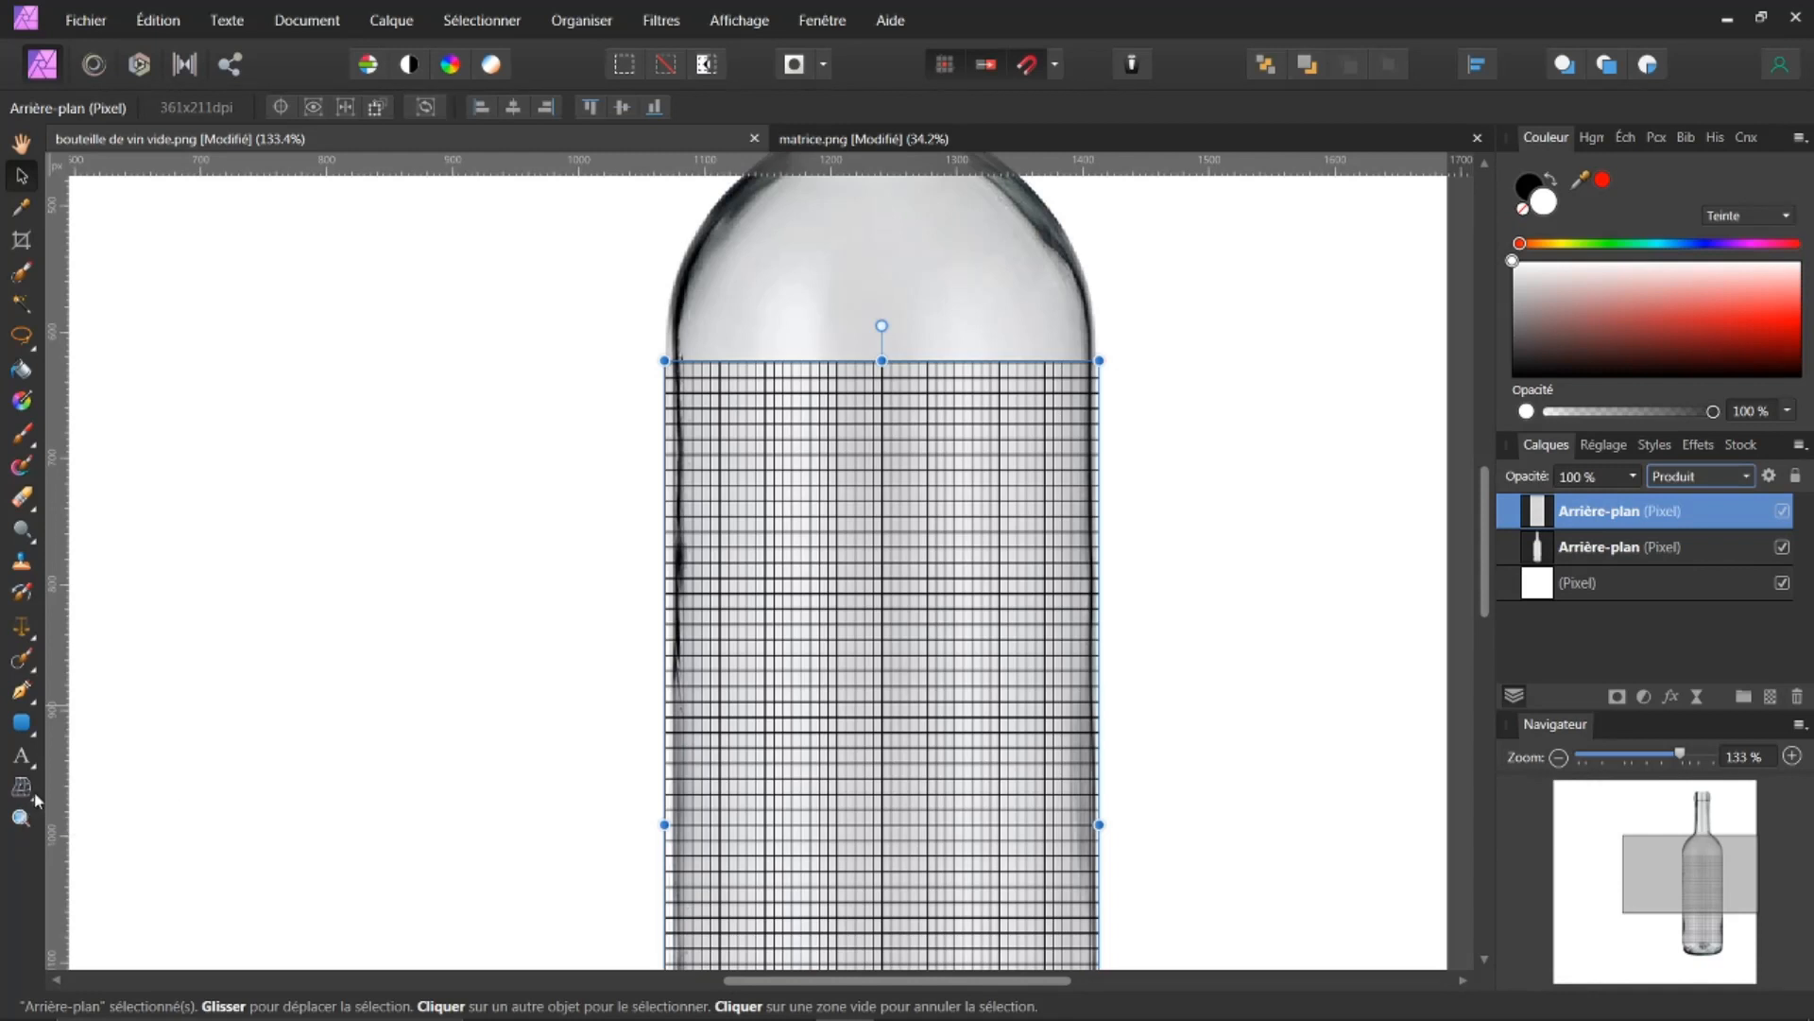
Step: With the Mesh Warp tool, bend the grid's top and bottom edges downward to follow the bottle's rounded curvature
{"action": "left_click", "coordinate": [35, 799]}
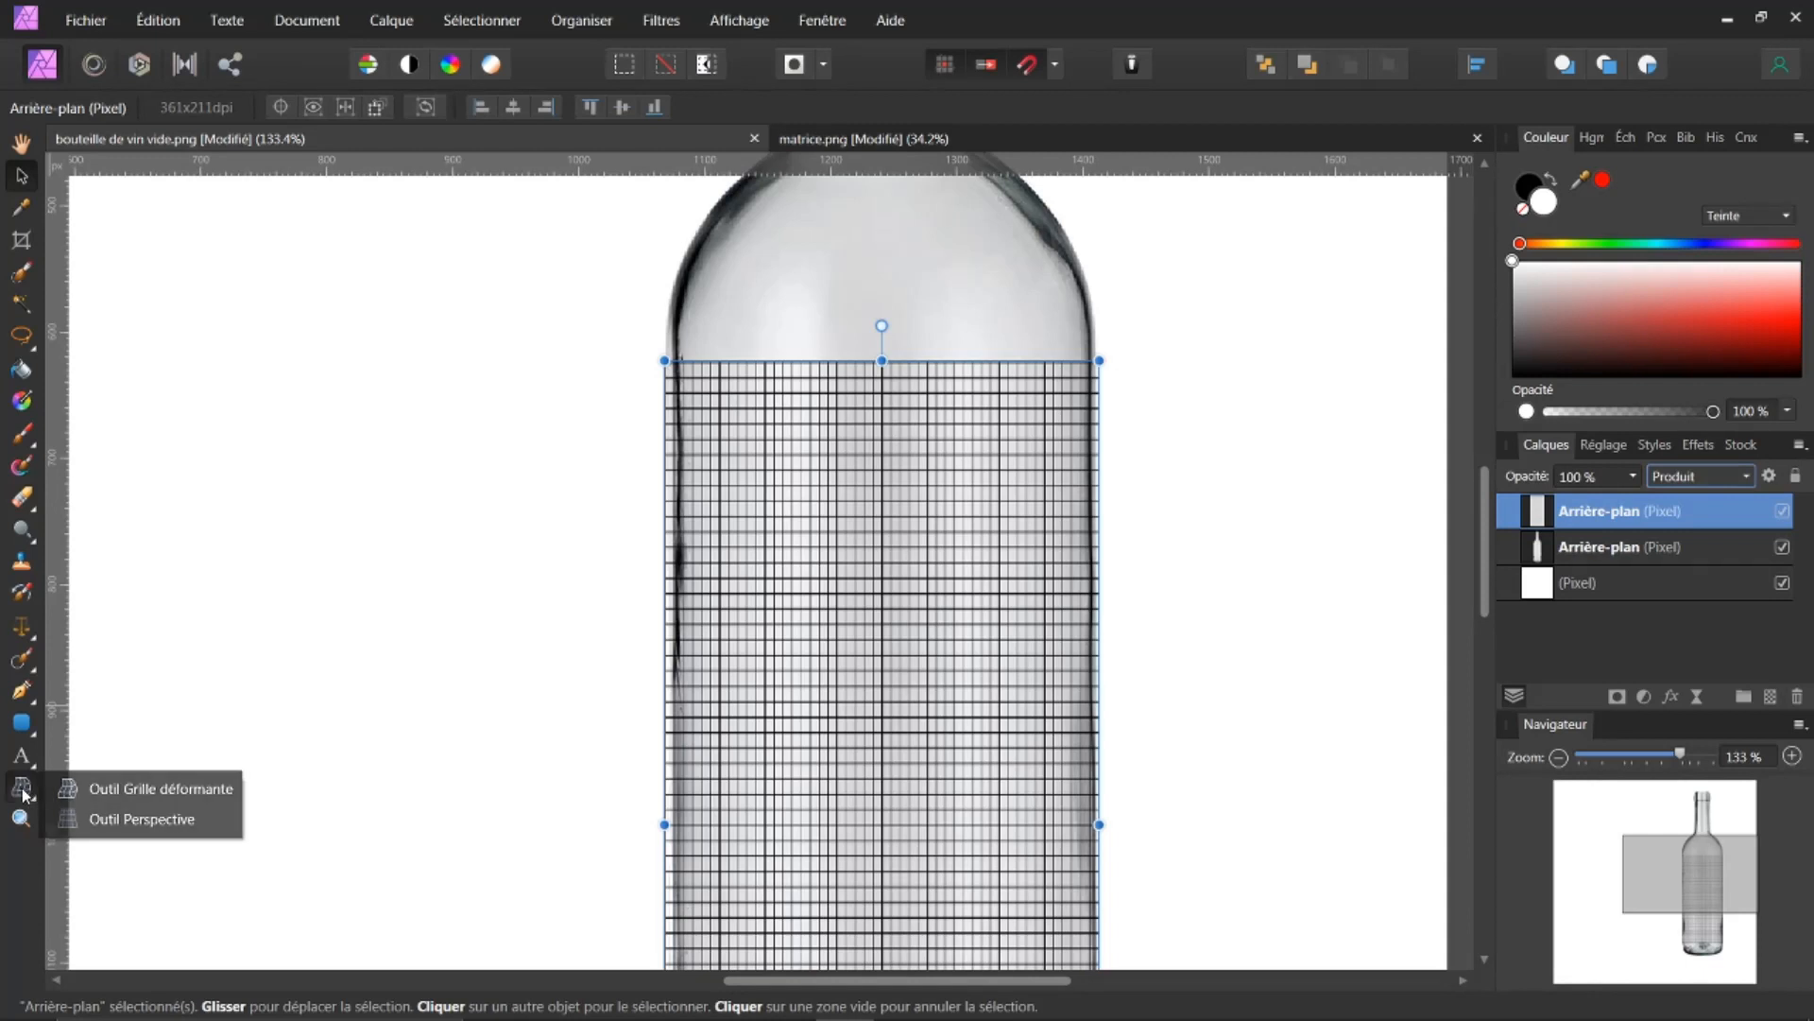
{"action": "left_click", "coordinate": [114, 788]}
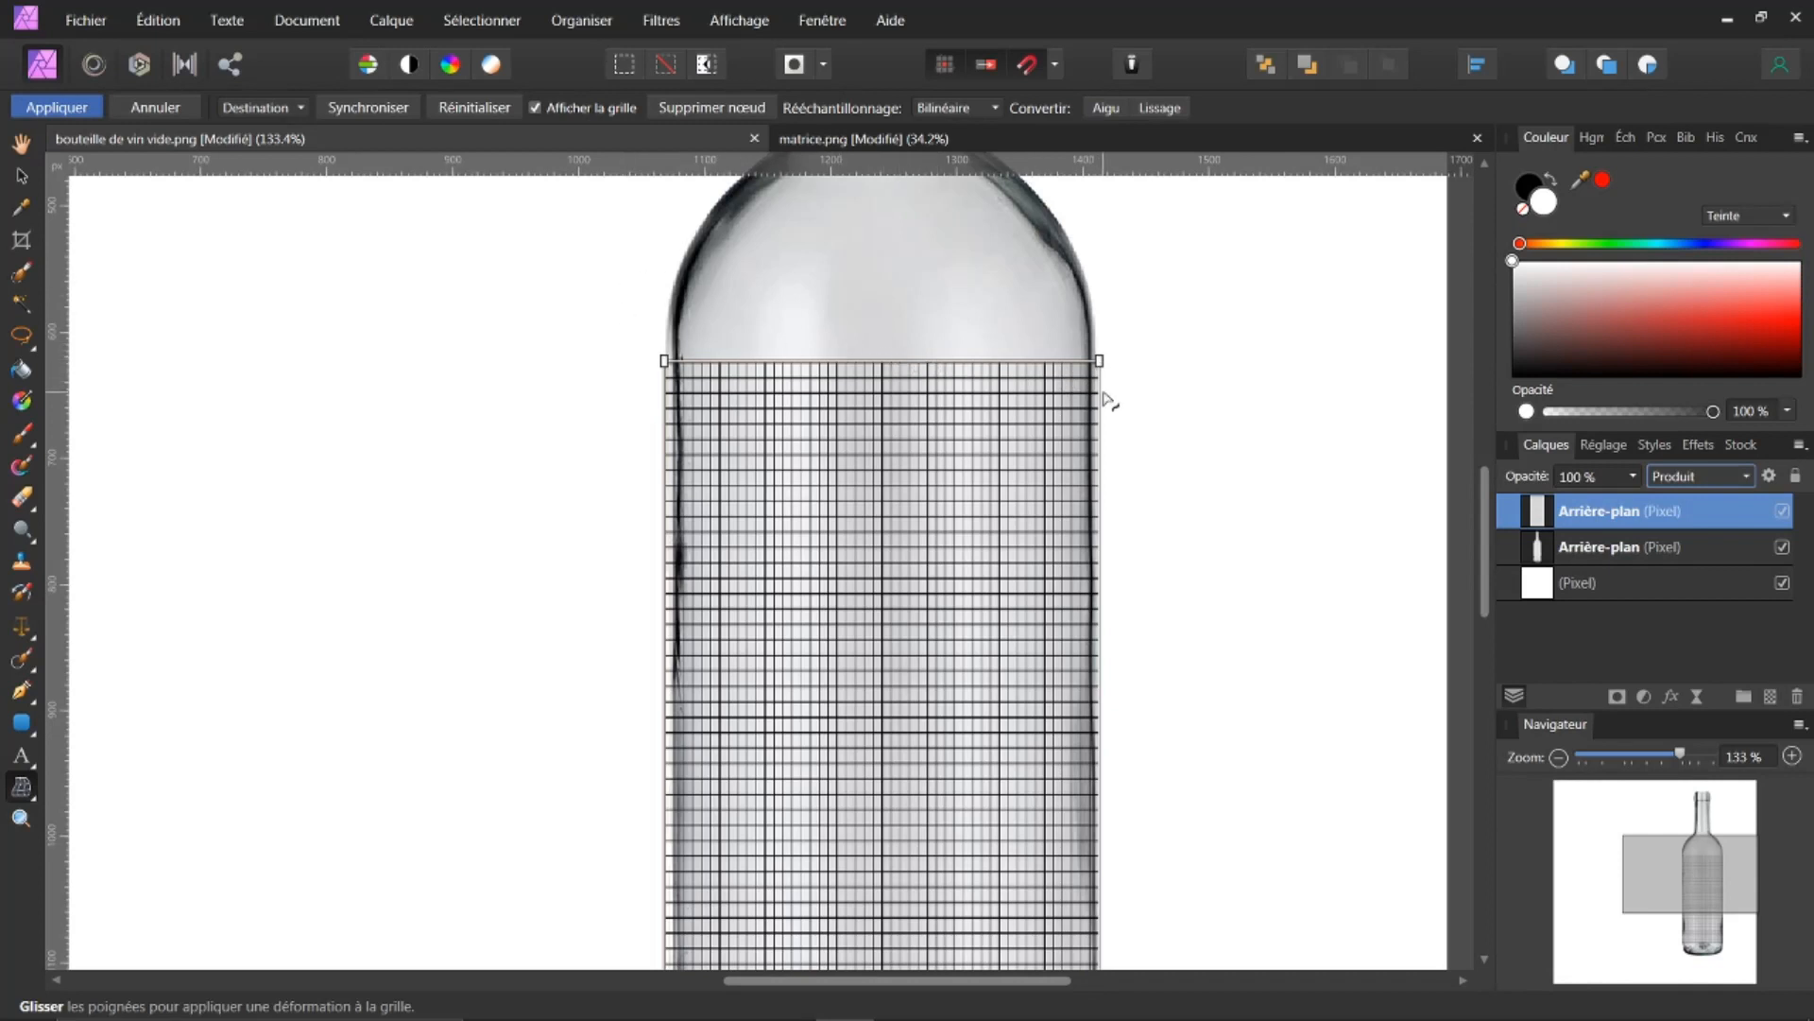
{"action": "left_click_drag", "start_coordinate": [1101, 362], "coordinate": [1095, 363]}
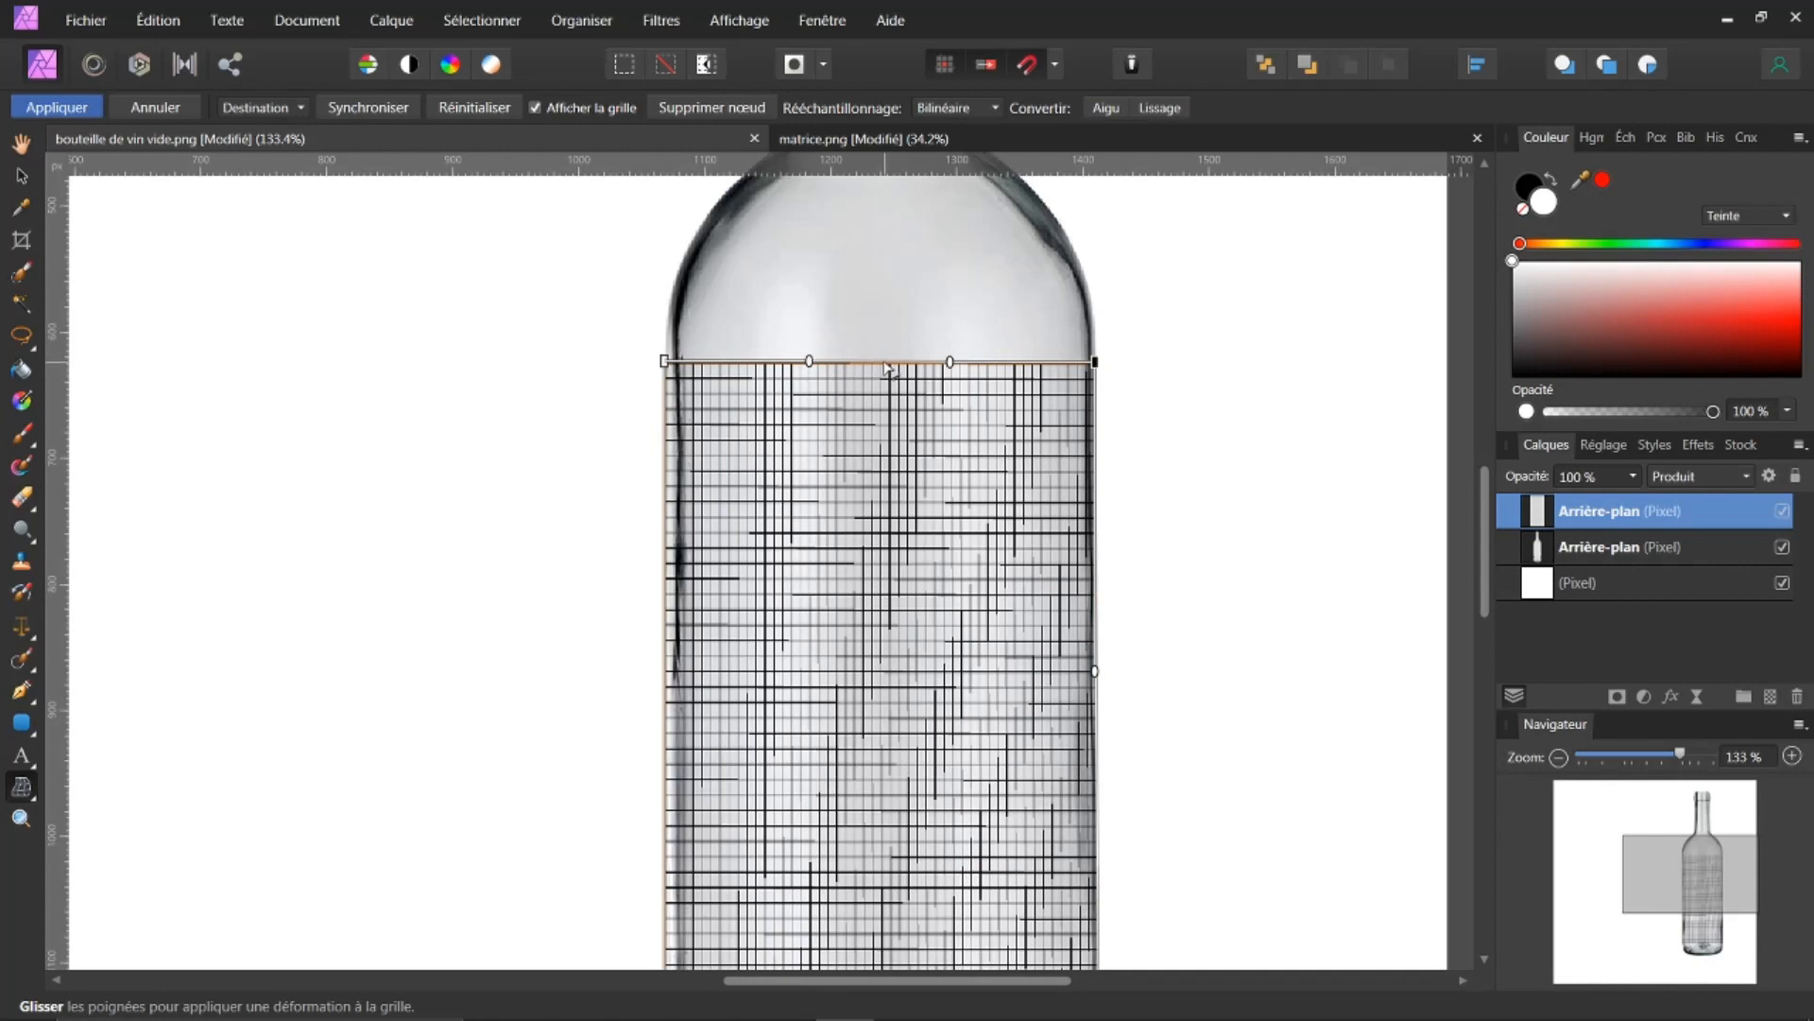
{"action": "left_click_drag", "start_coordinate": [887, 368], "coordinate": [888, 381]}
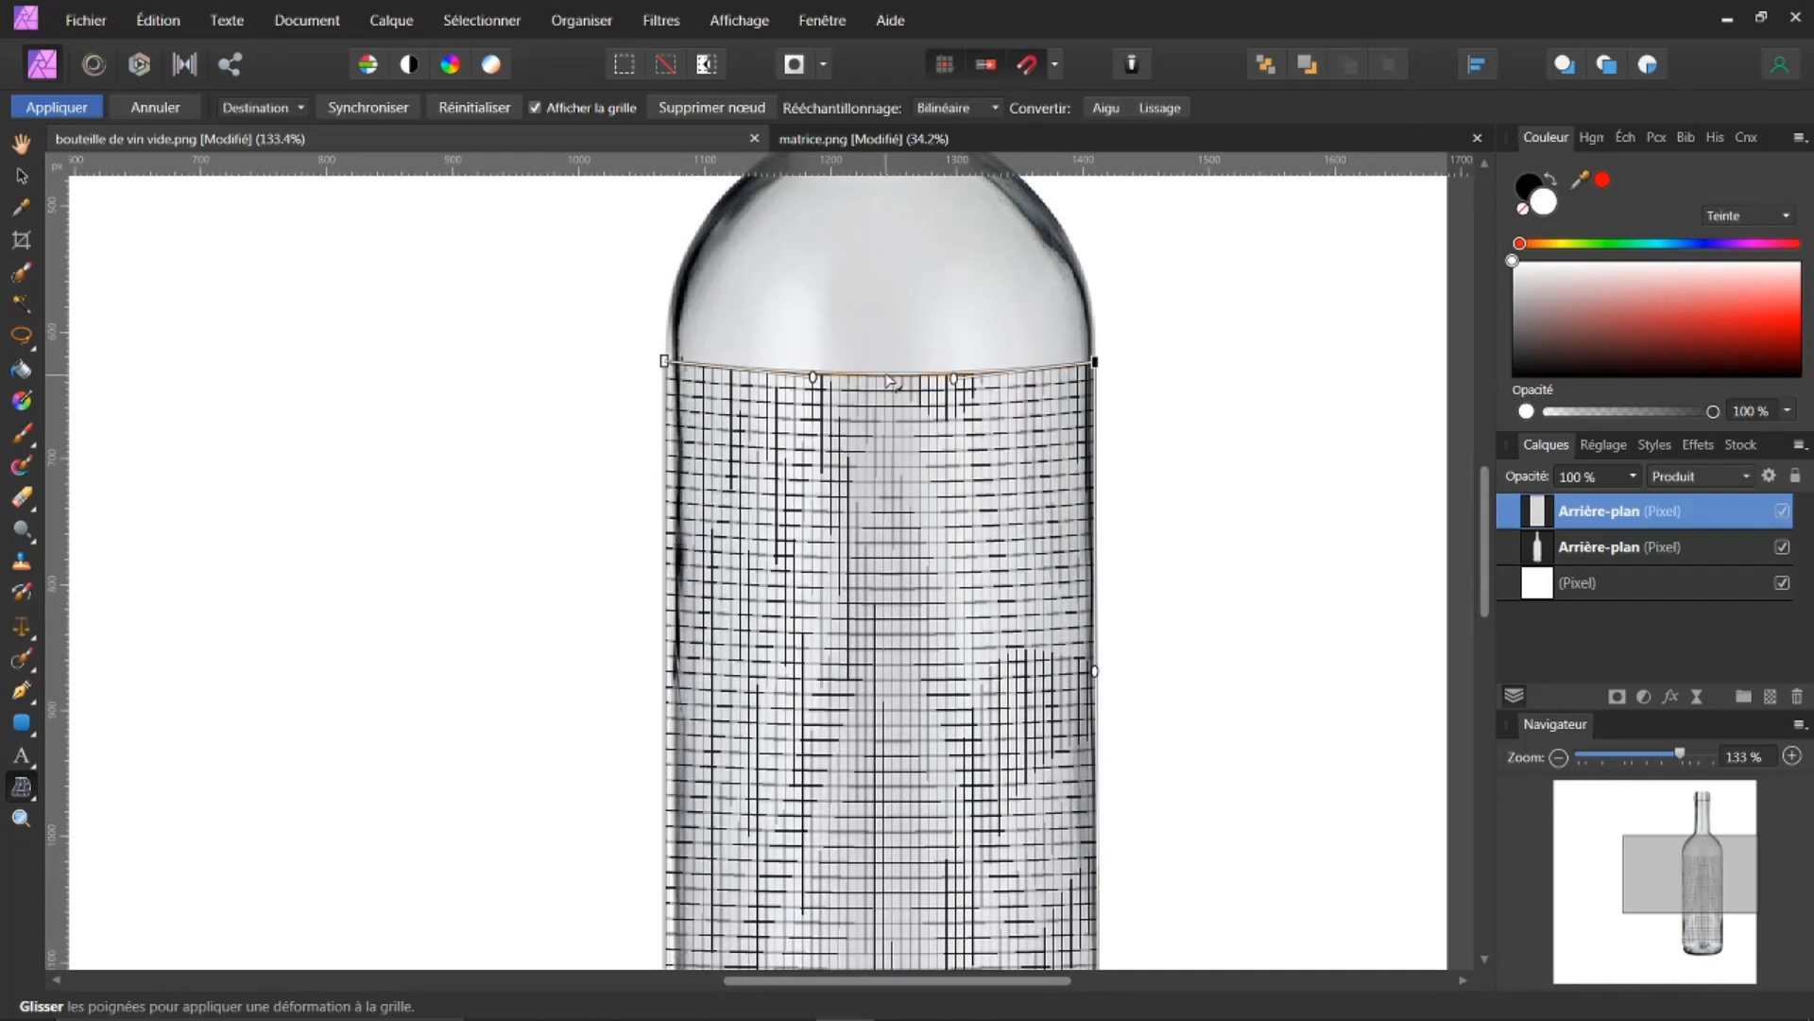
{"action": "left_click_drag", "start_coordinate": [1489, 519], "coordinate": [1446, 669]}
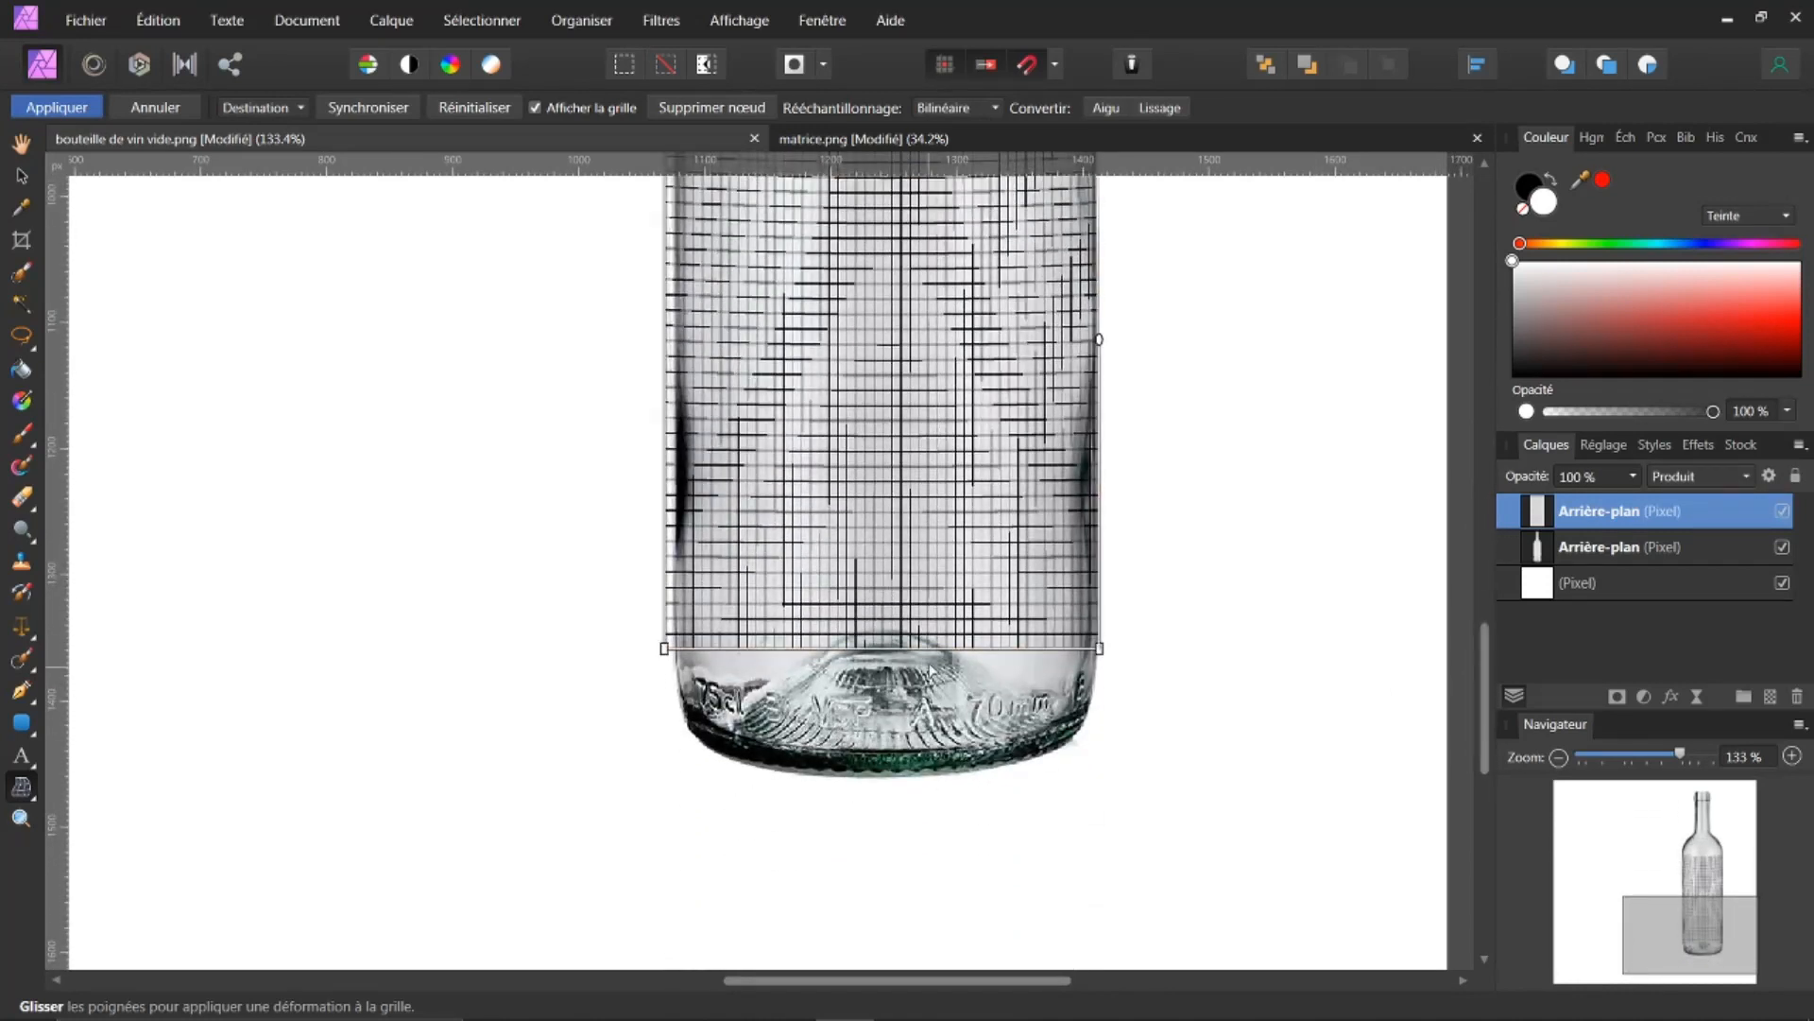
{"action": "left_click_drag", "start_coordinate": [893, 651], "coordinate": [896, 664]}
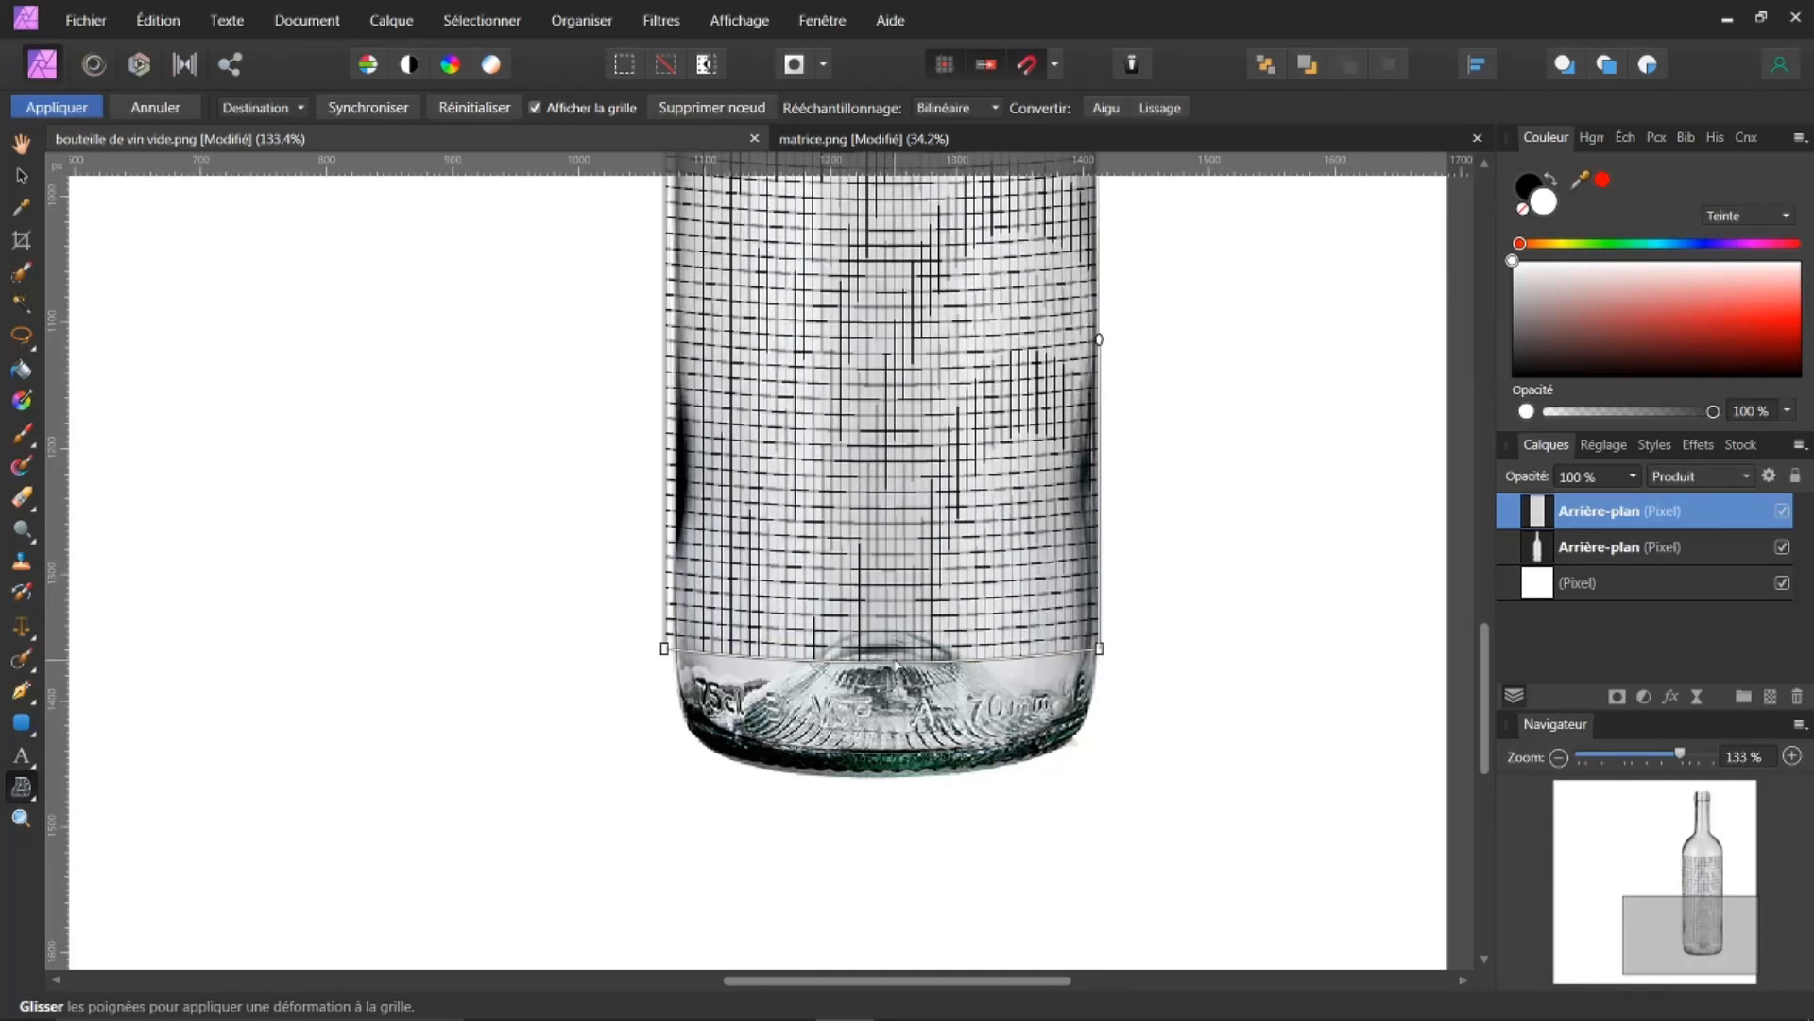
{"action": "left_click_drag", "start_coordinate": [1484, 676], "coordinate": [1507, 510]}
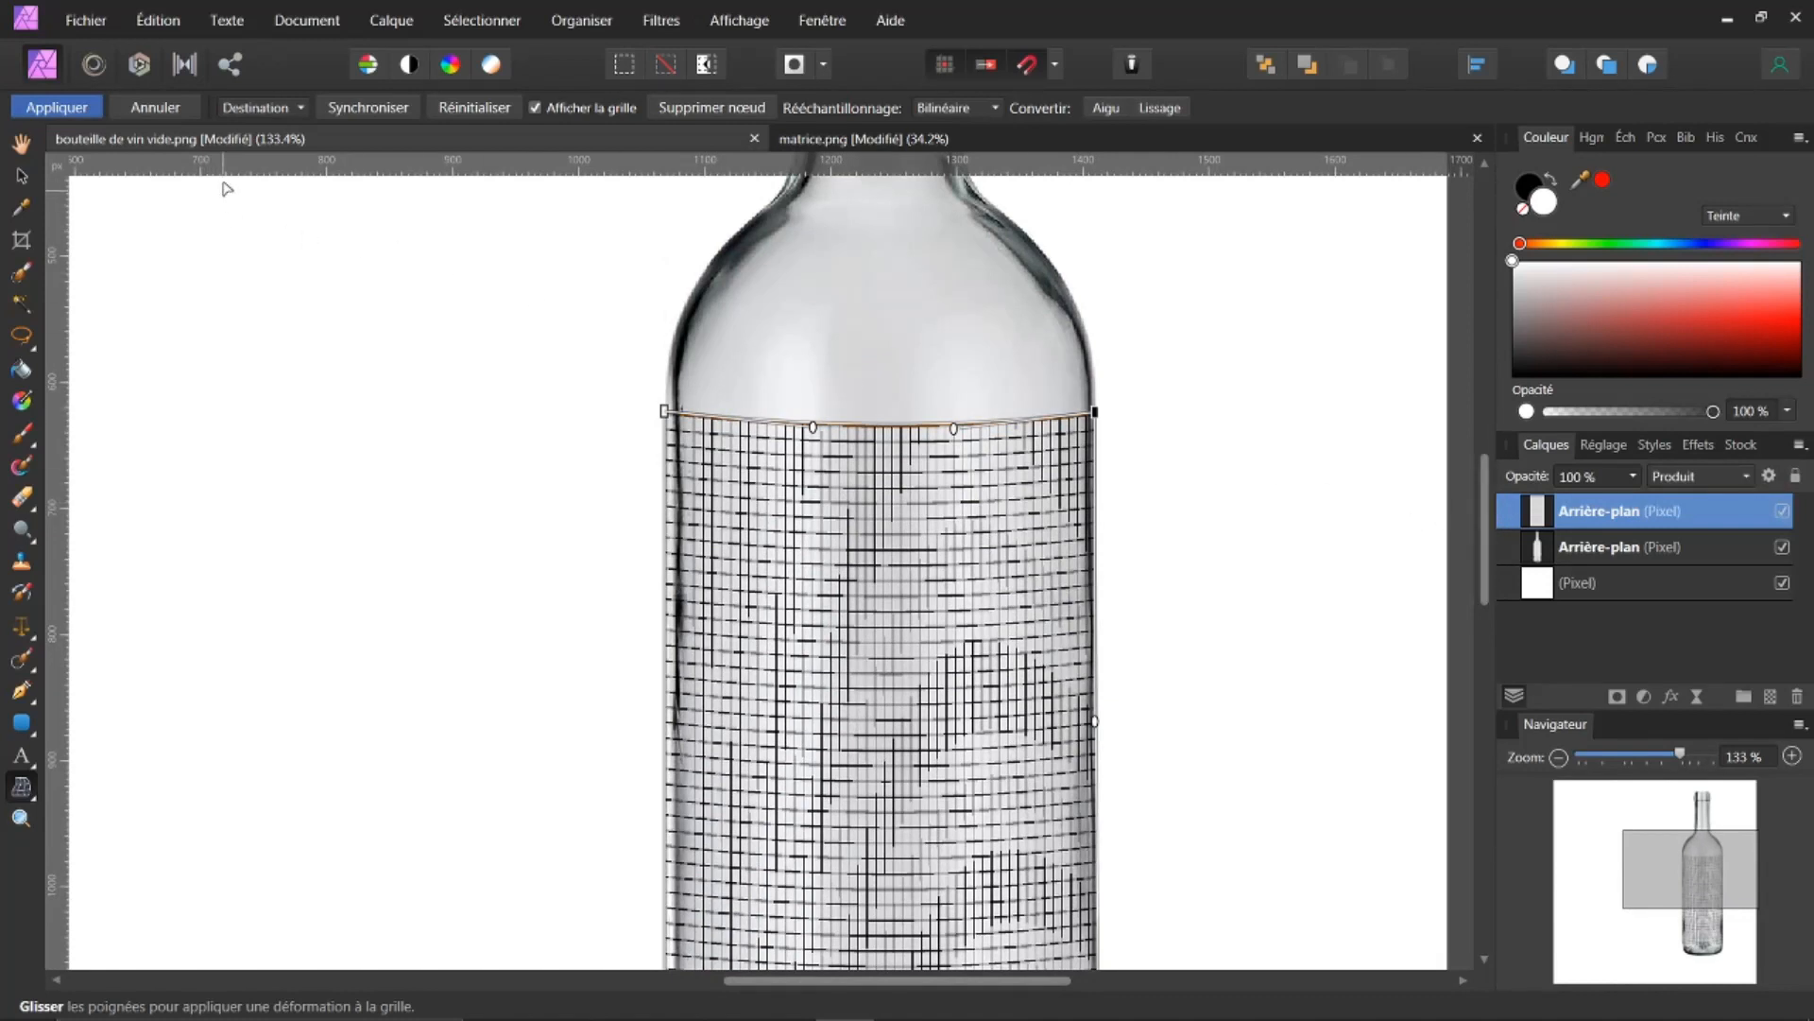
Step: Open the recent file verre-matrice.afphoto as a reference
{"action": "left_click", "coordinate": [78, 21]}
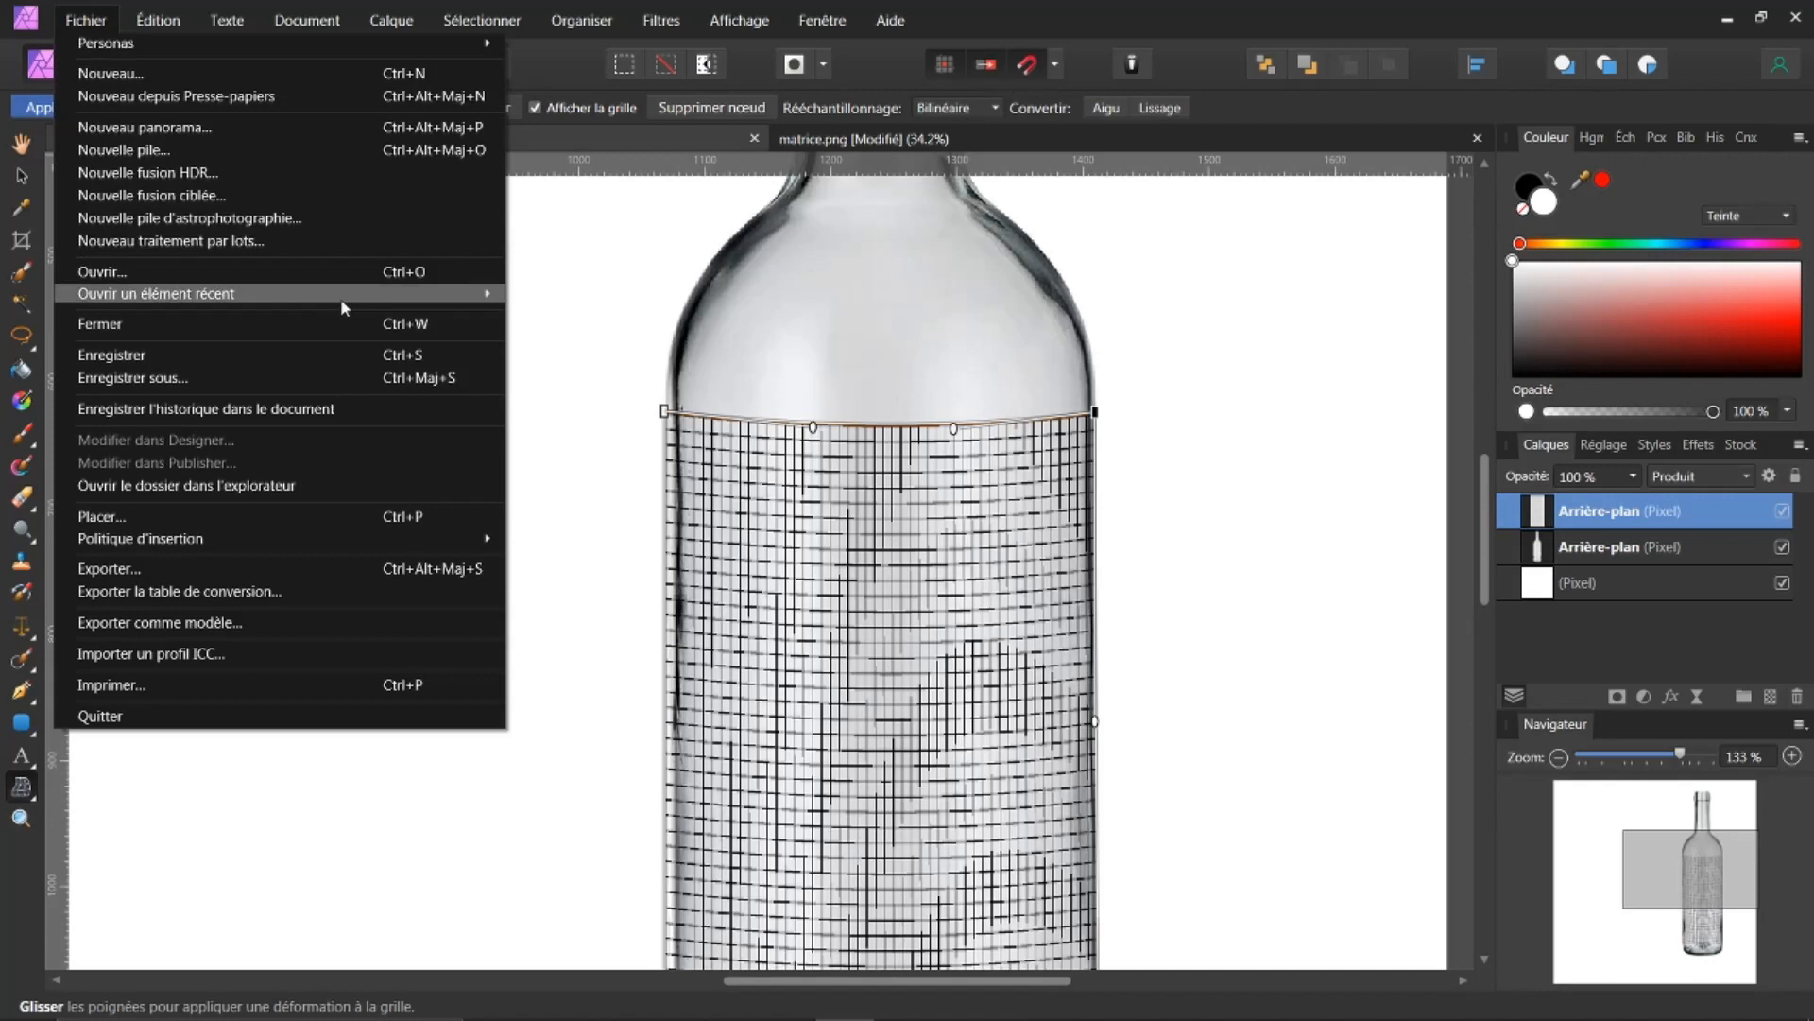
{"action": "mouse_move", "coordinate": [492, 296]}
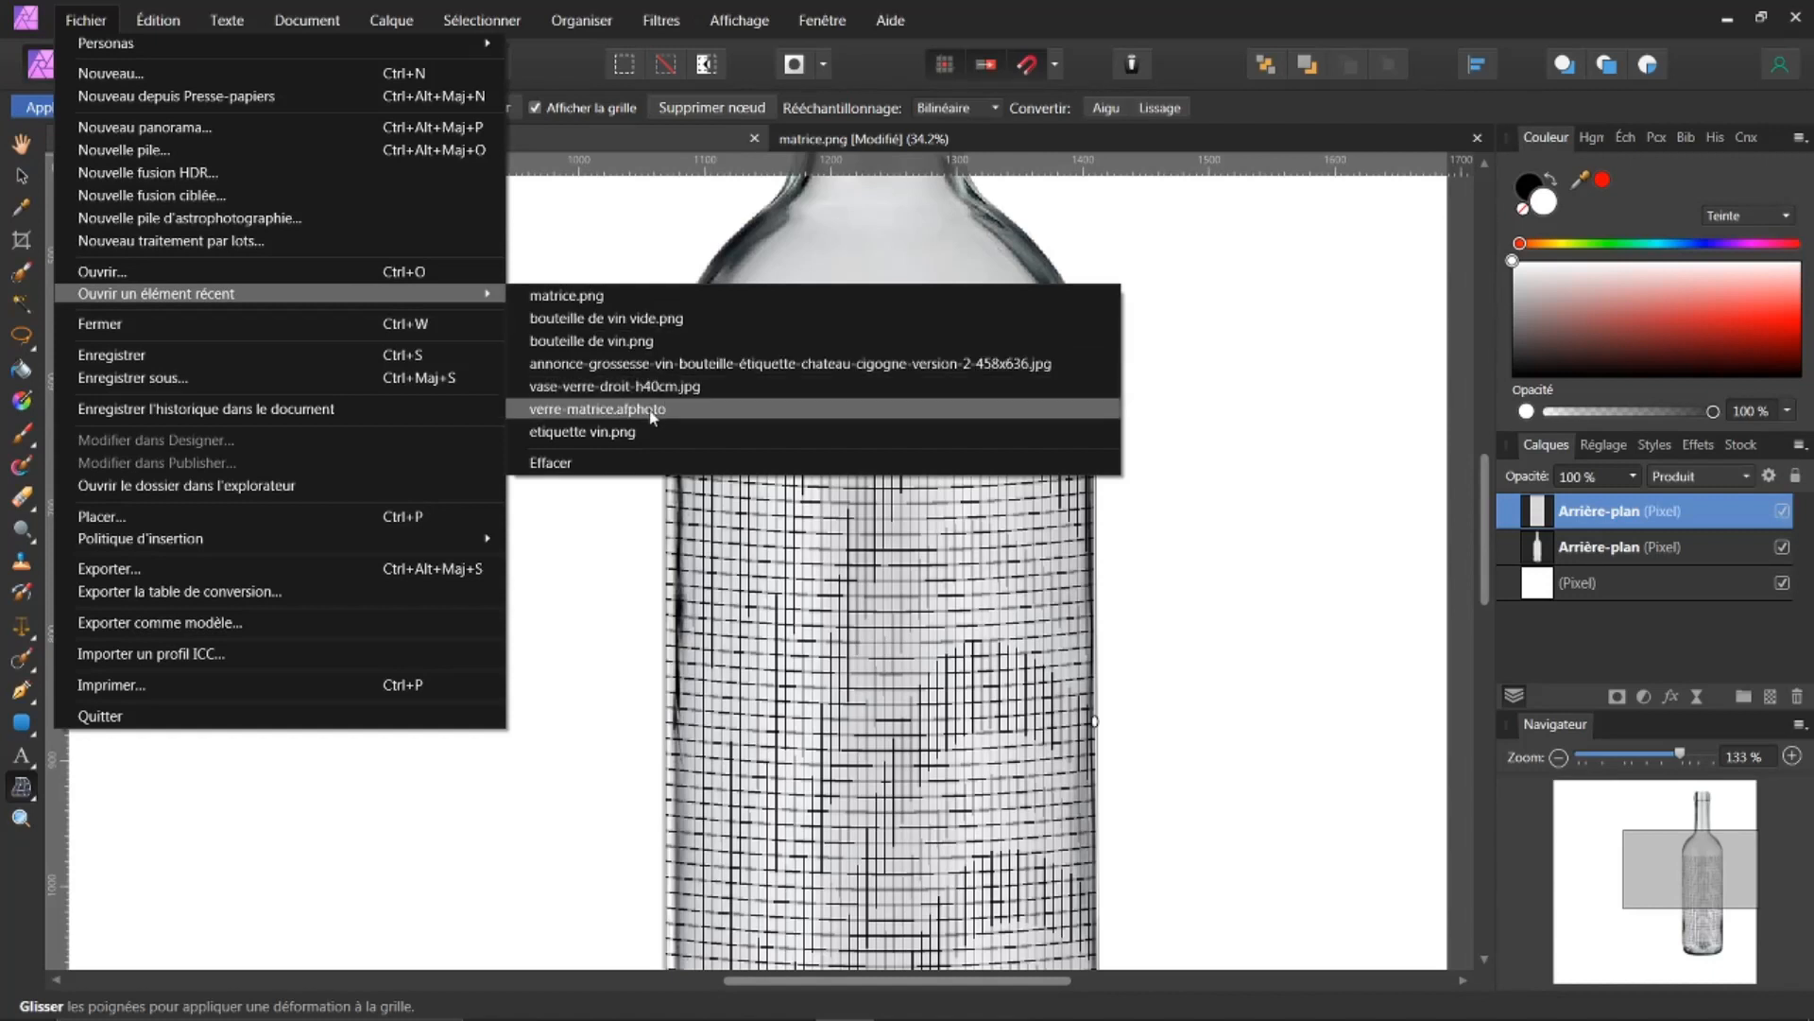
{"action": "left_click", "coordinate": [616, 412]}
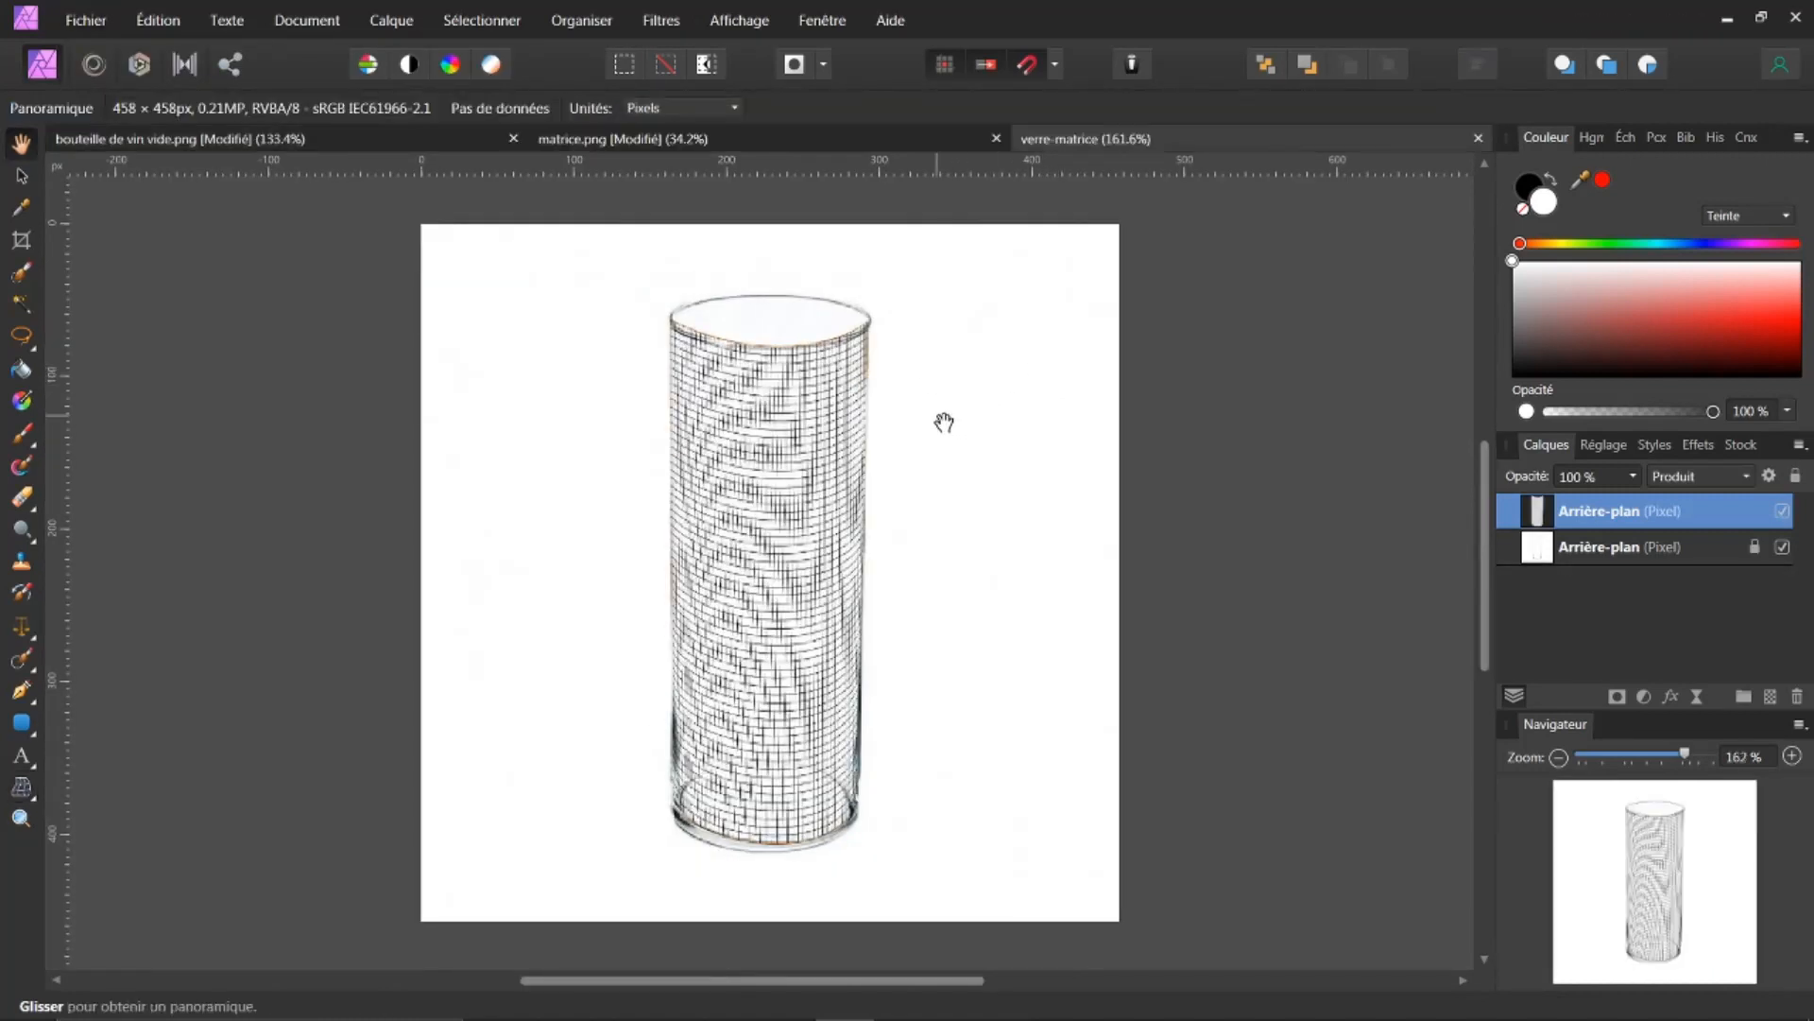
Step: Examine the warped grid on the reference glass by toggling its layers' visibility
{"action": "scroll", "coordinate": [815, 444], "scroll_direction": "up", "scroll_amount": 2}
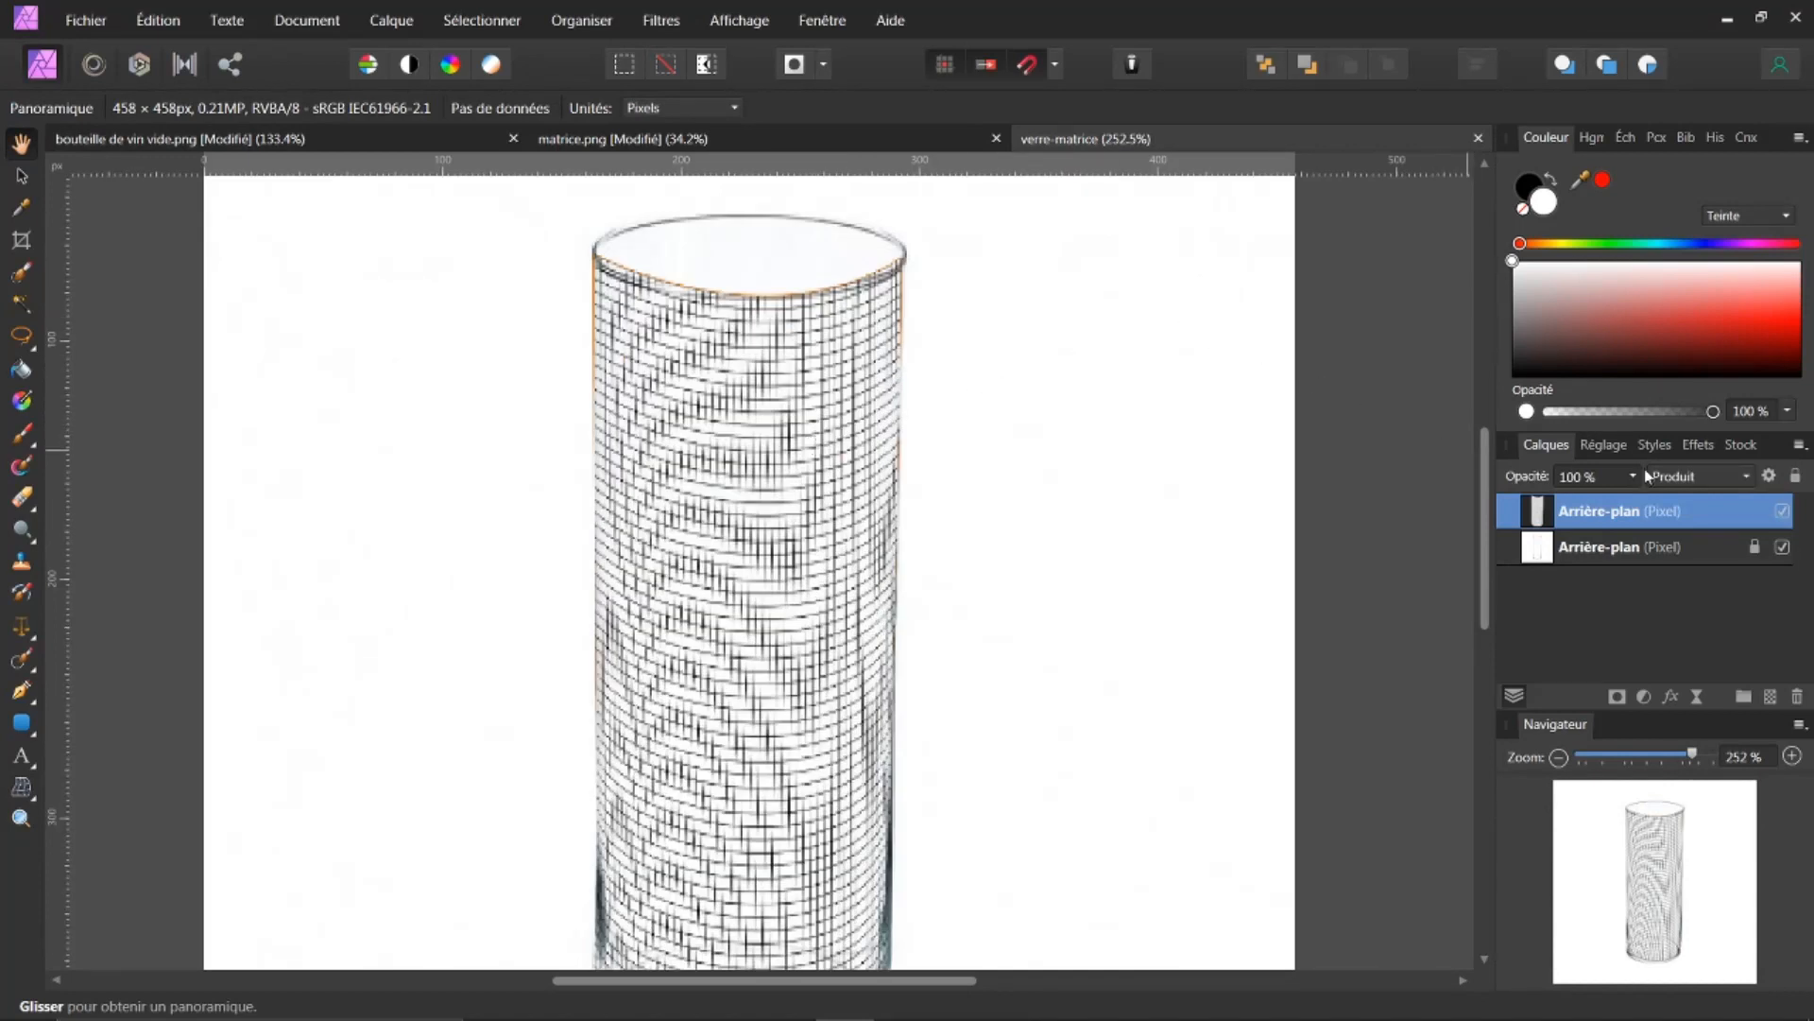
{"action": "left_click", "coordinate": [1782, 547]}
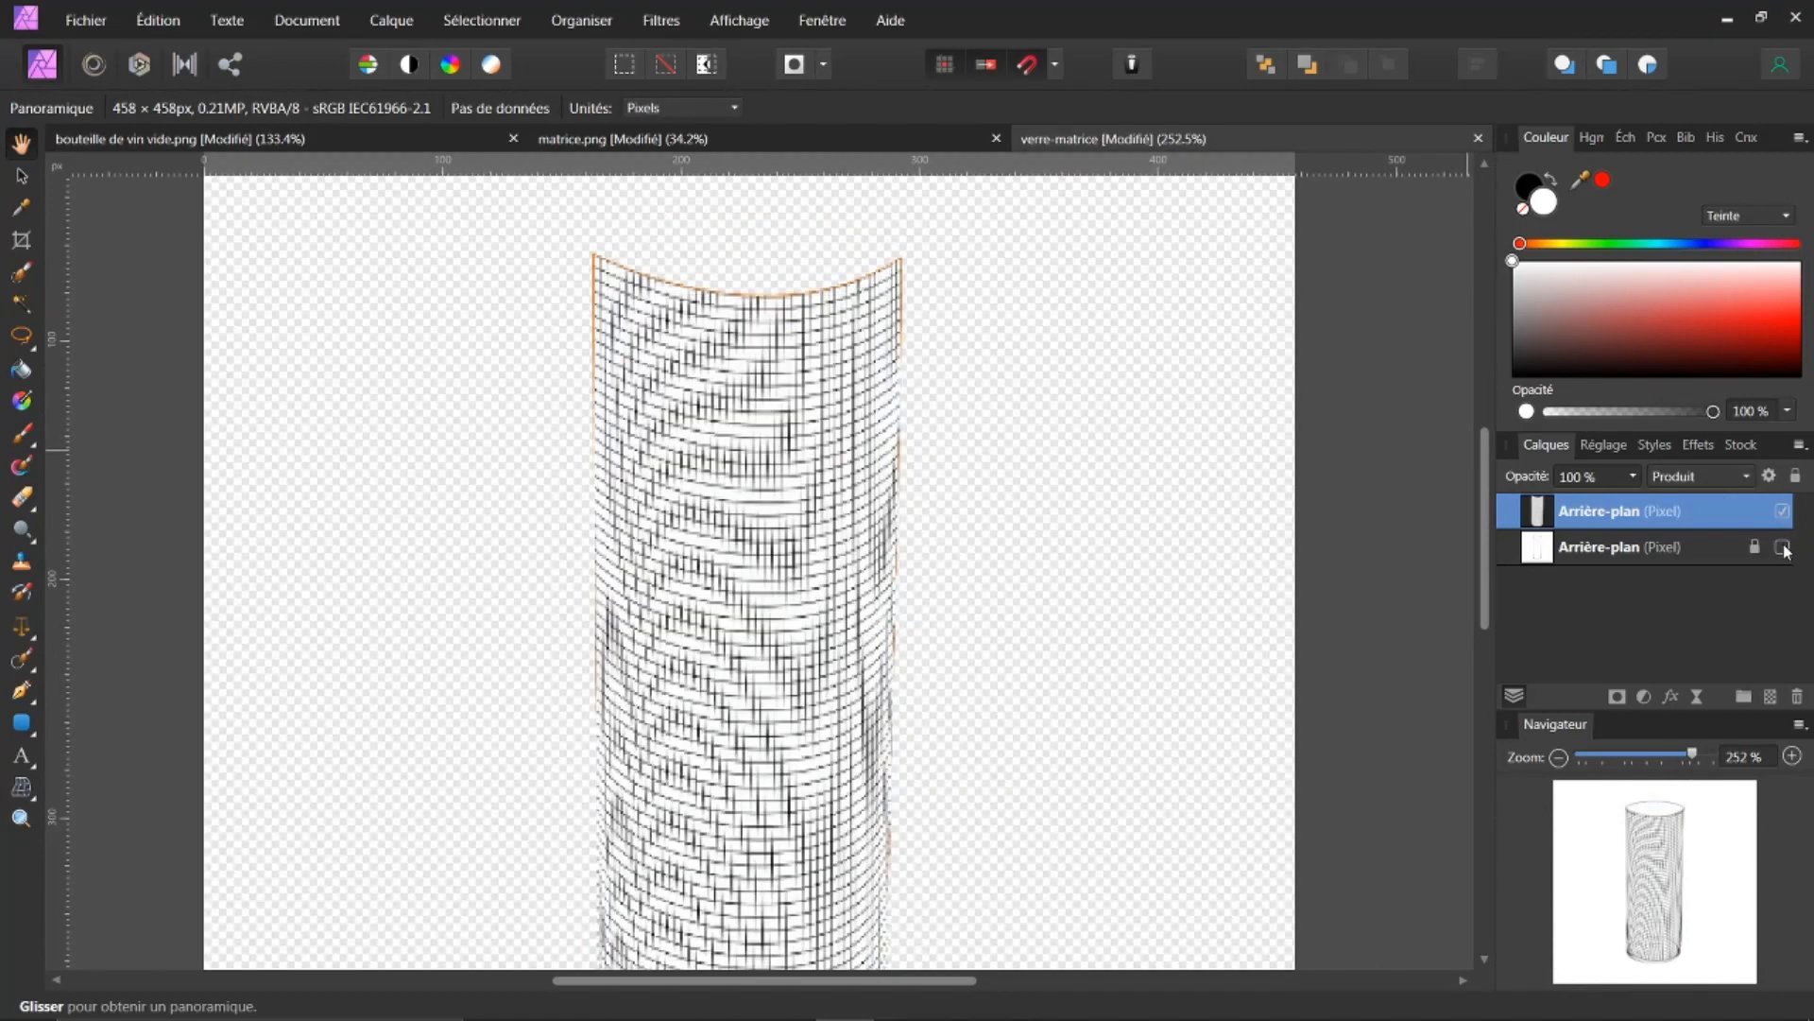
{"action": "left_click", "coordinate": [1782, 547]}
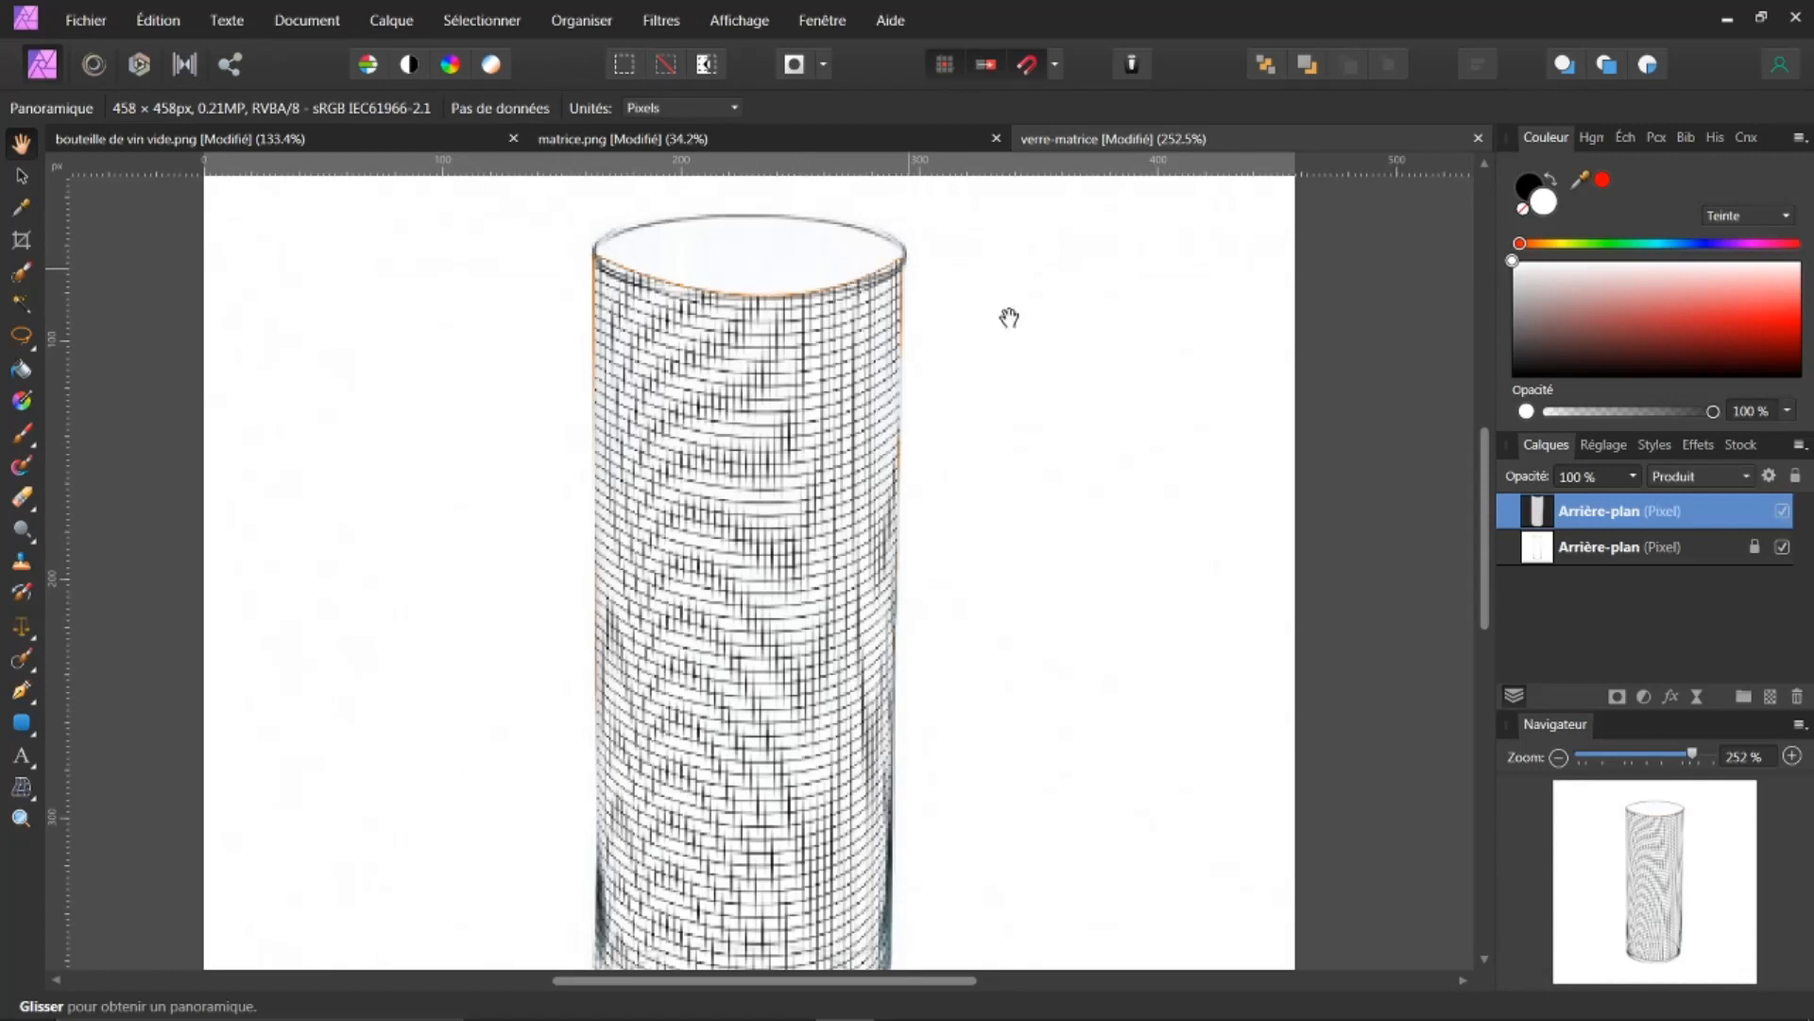
{"action": "left_click", "coordinate": [1783, 512]}
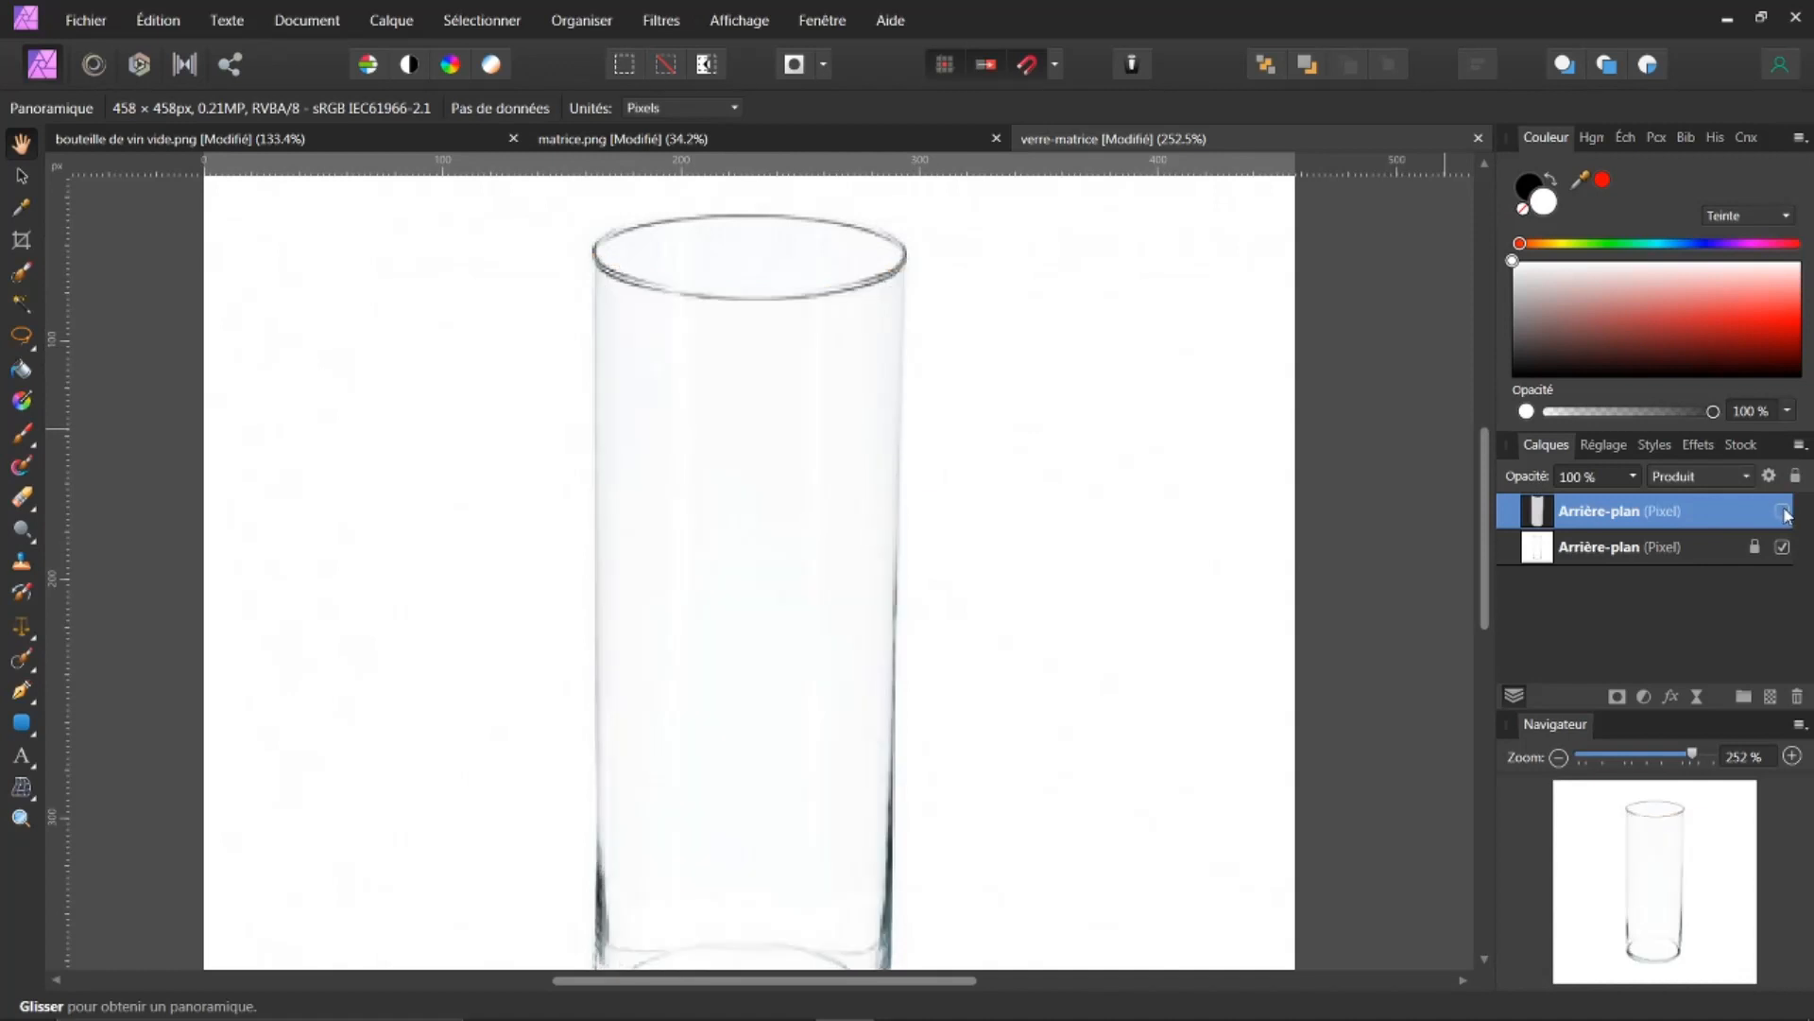
{"action": "left_click", "coordinate": [1783, 512]}
{"action": "left_click_drag", "start_coordinate": [1478, 511], "coordinate": [1459, 562]}
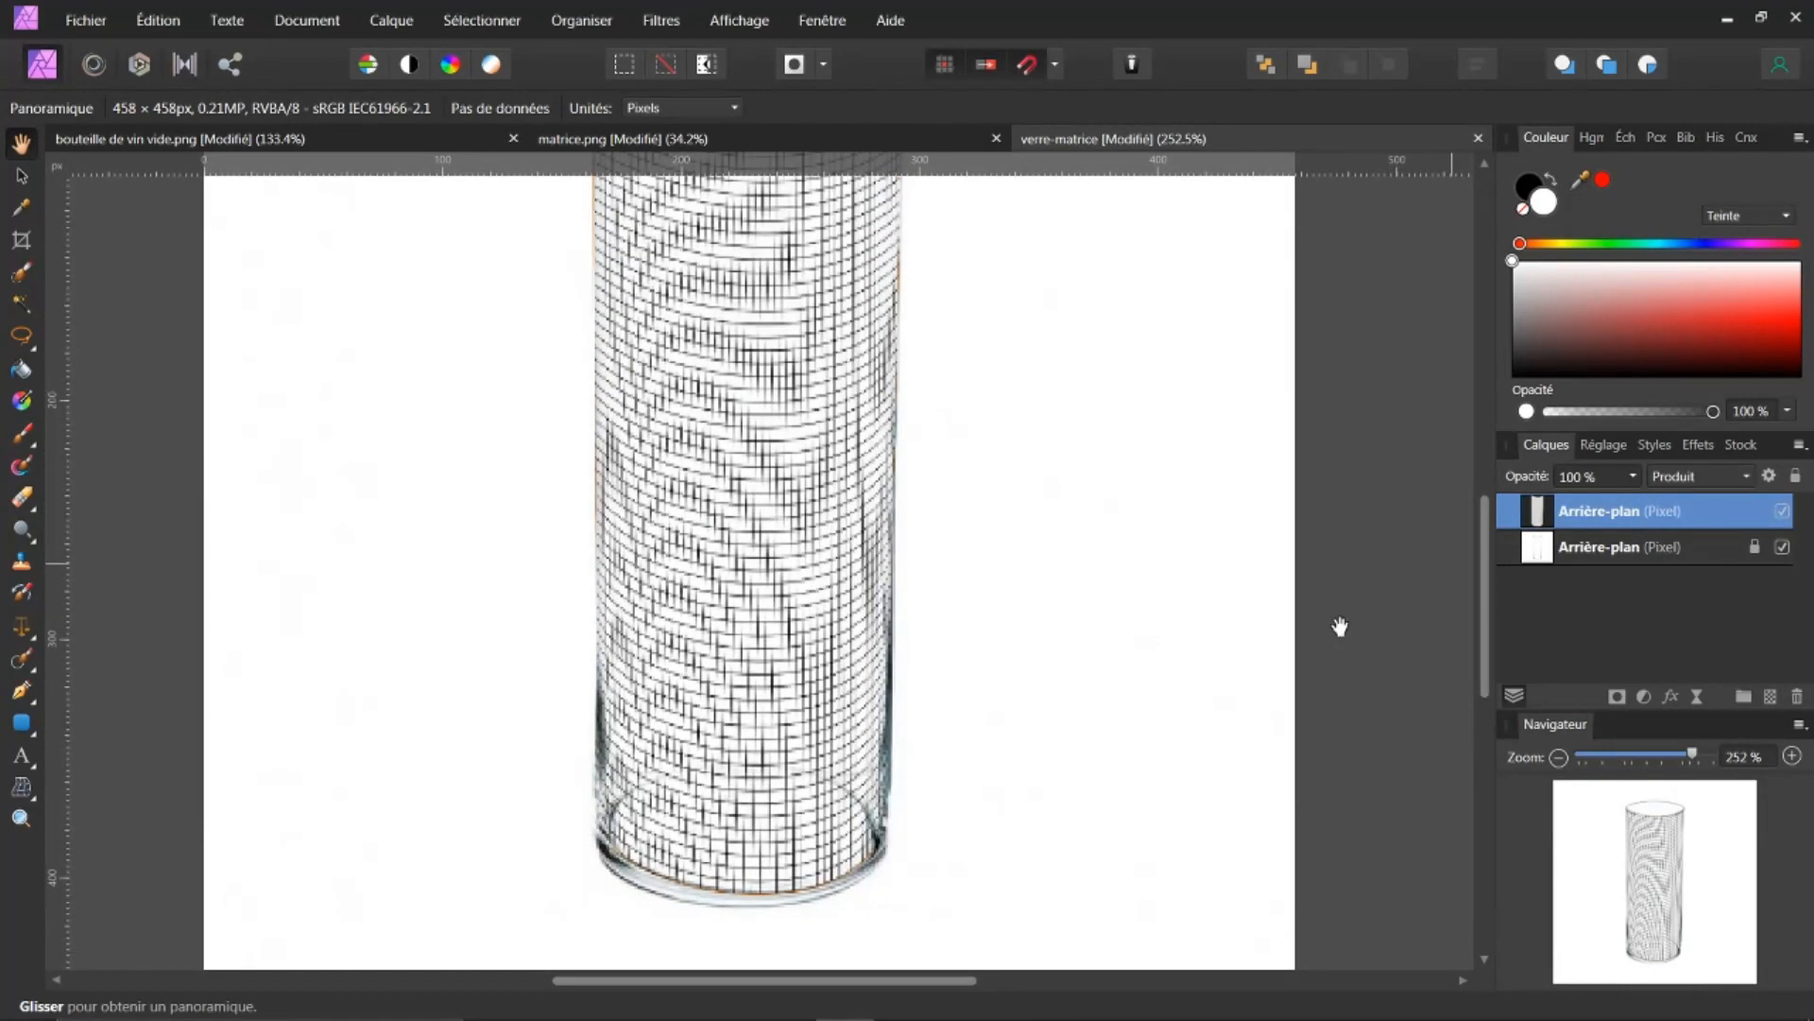
{"action": "left_click", "coordinate": [1783, 513]}
{"action": "left_click", "coordinate": [1783, 513]}
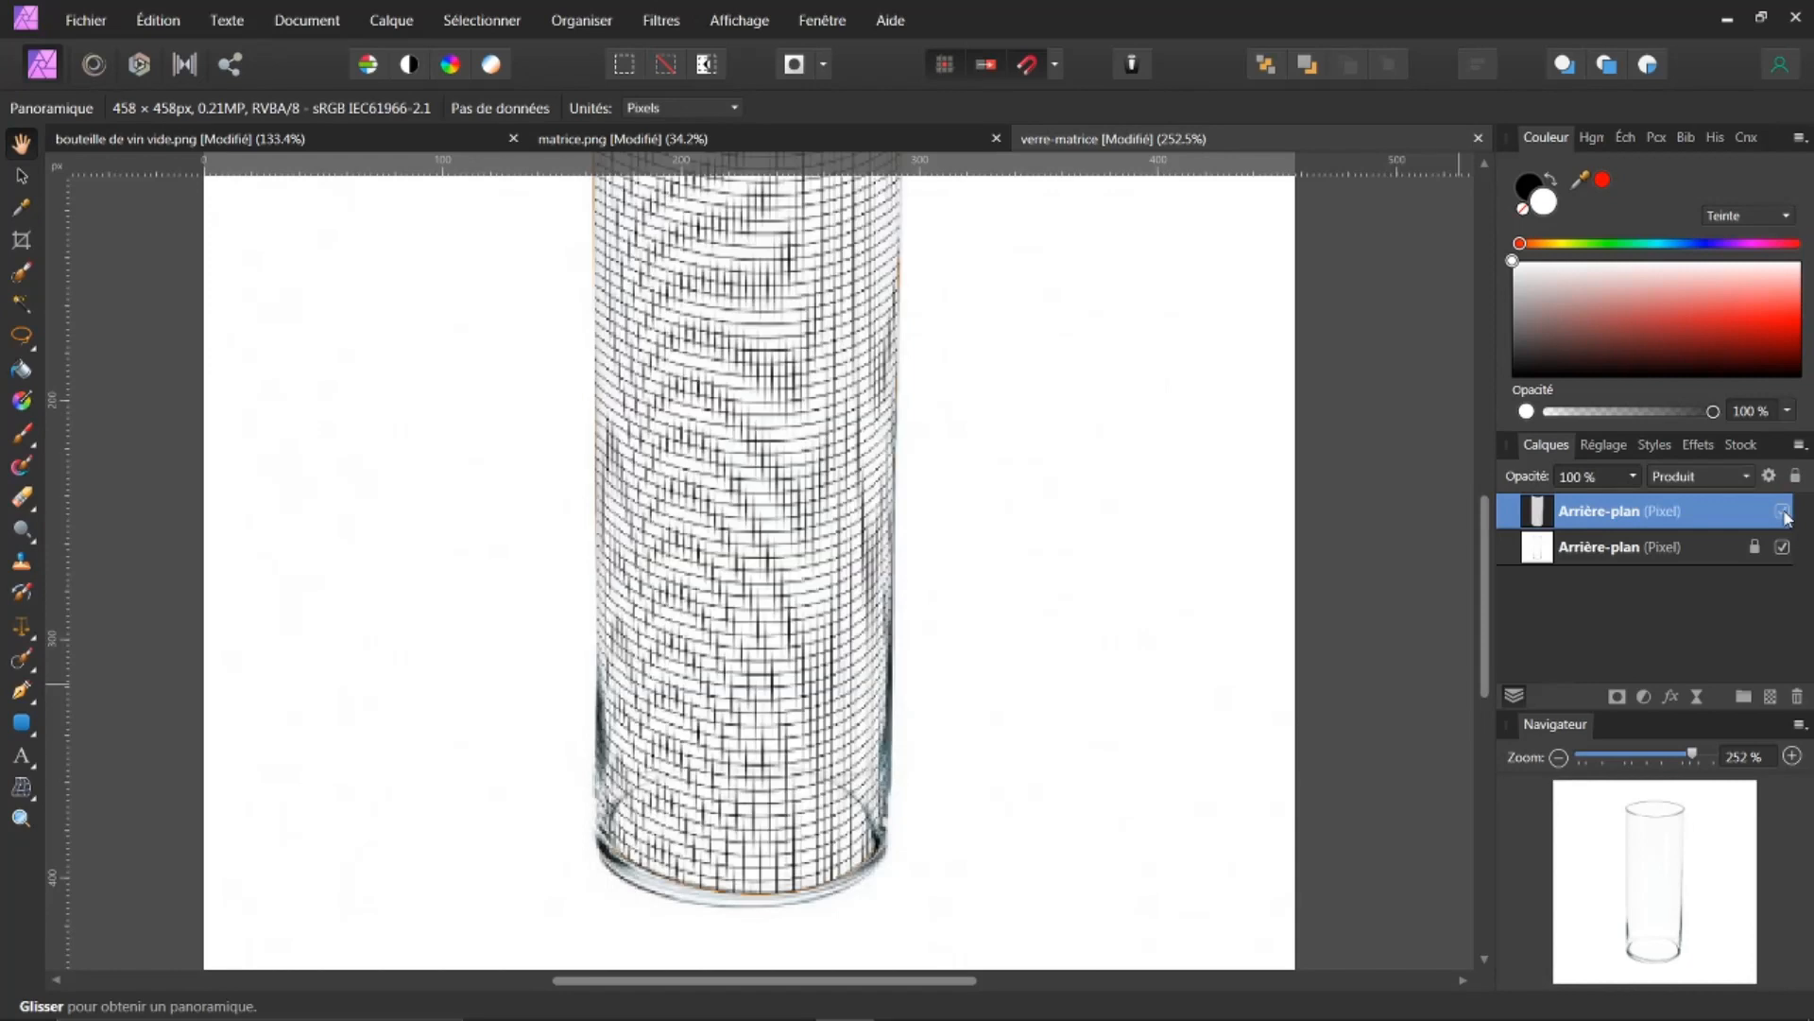
{"action": "left_click_drag", "start_coordinate": [1486, 603], "coordinate": [1490, 532]}
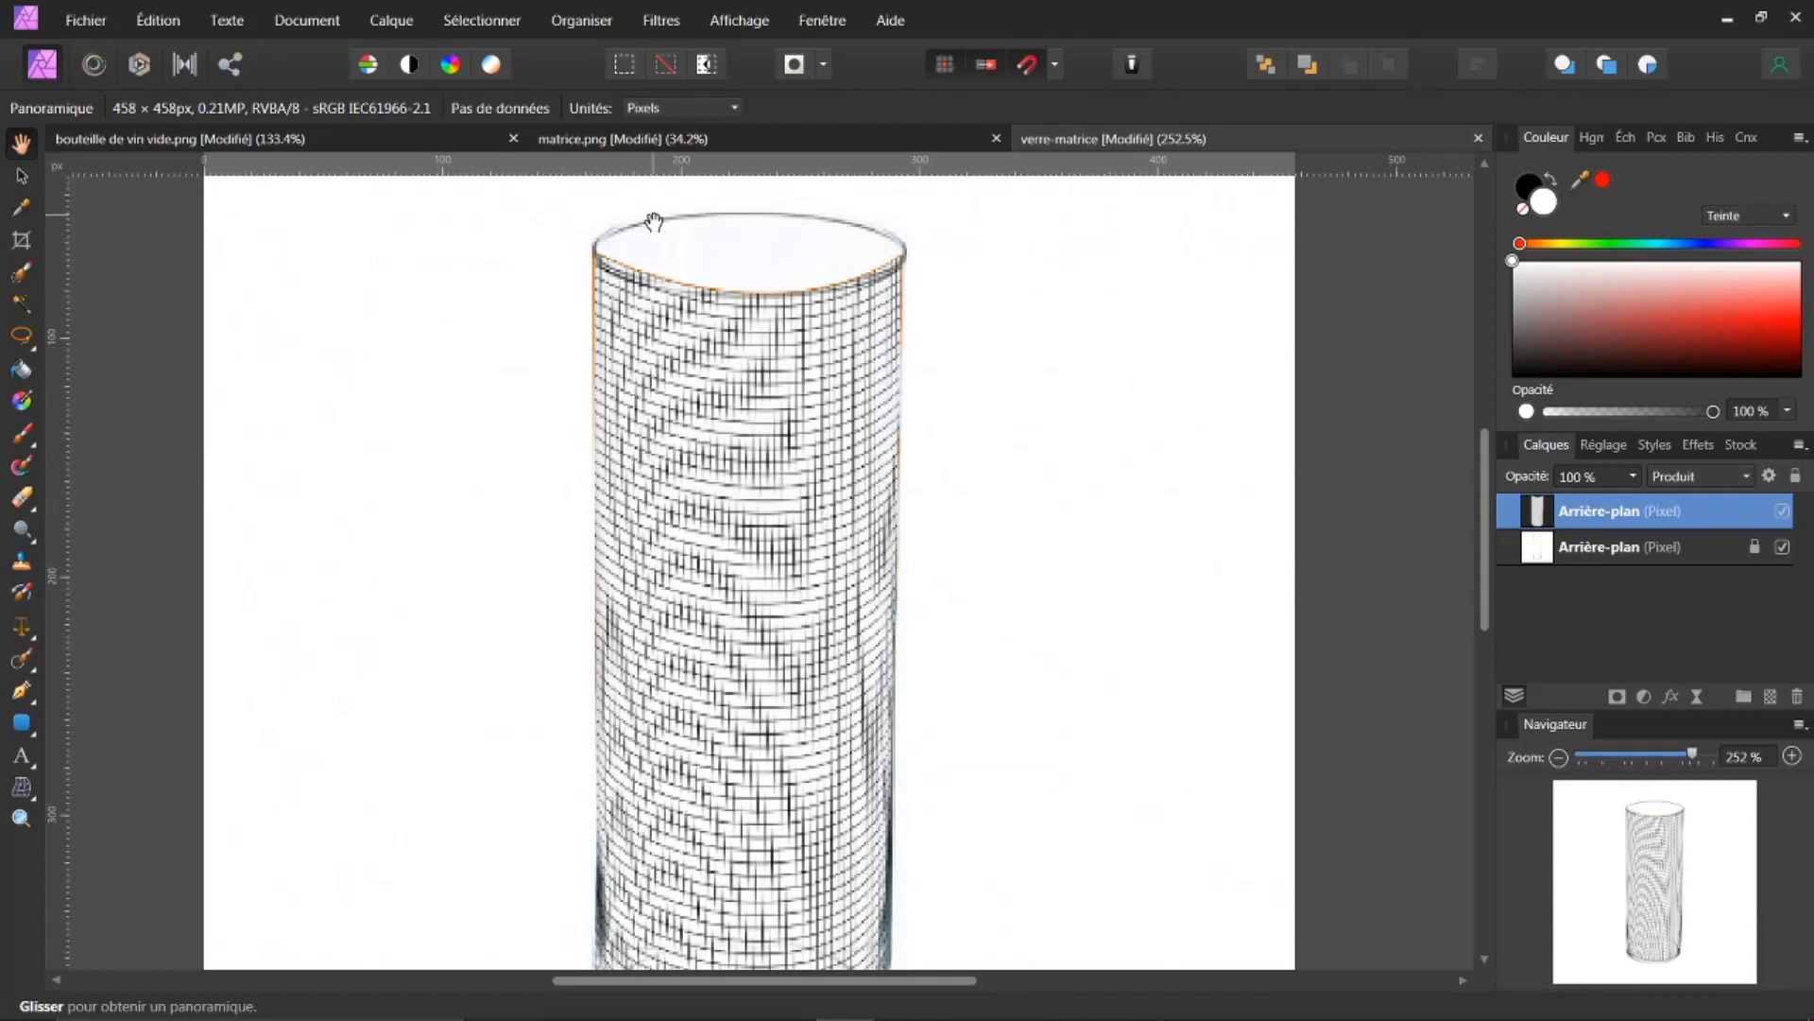
Step: Return to the bottle document and apply the mesh warp to the grid
{"action": "left_click", "coordinate": [254, 142]}
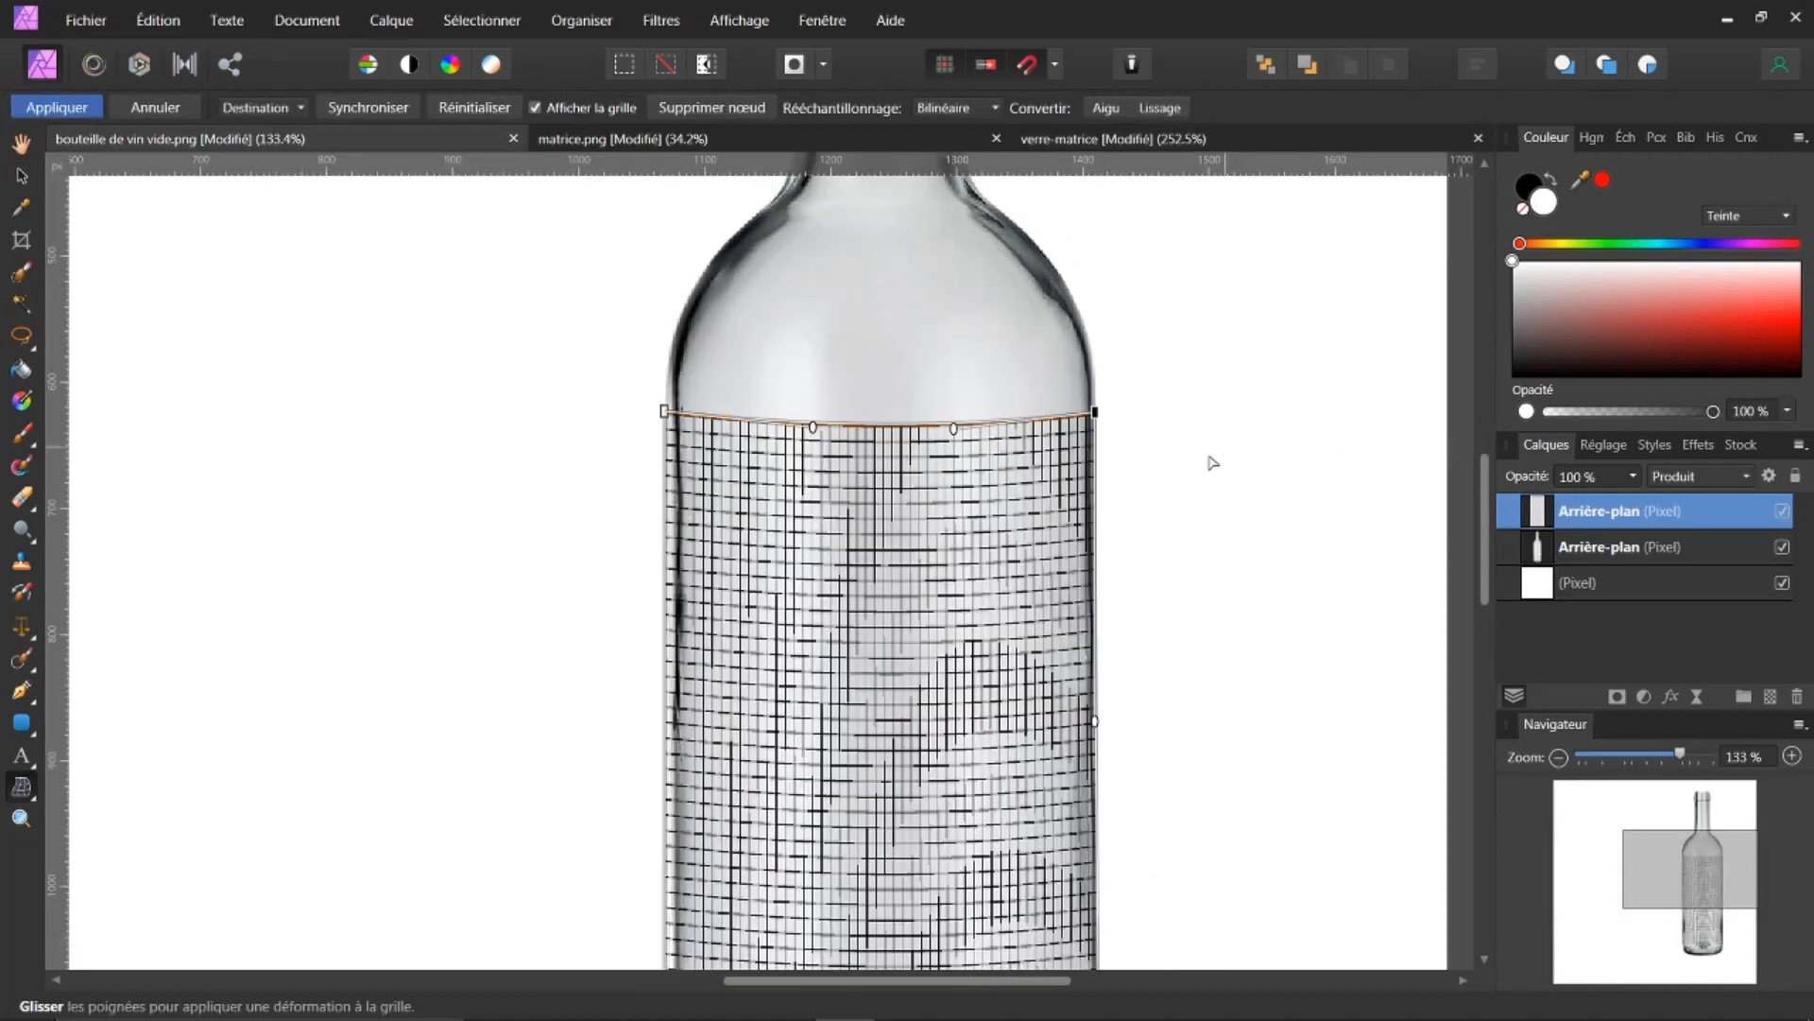
{"action": "scroll", "coordinate": [1210, 480], "scroll_direction": "down", "scroll_amount": 4}
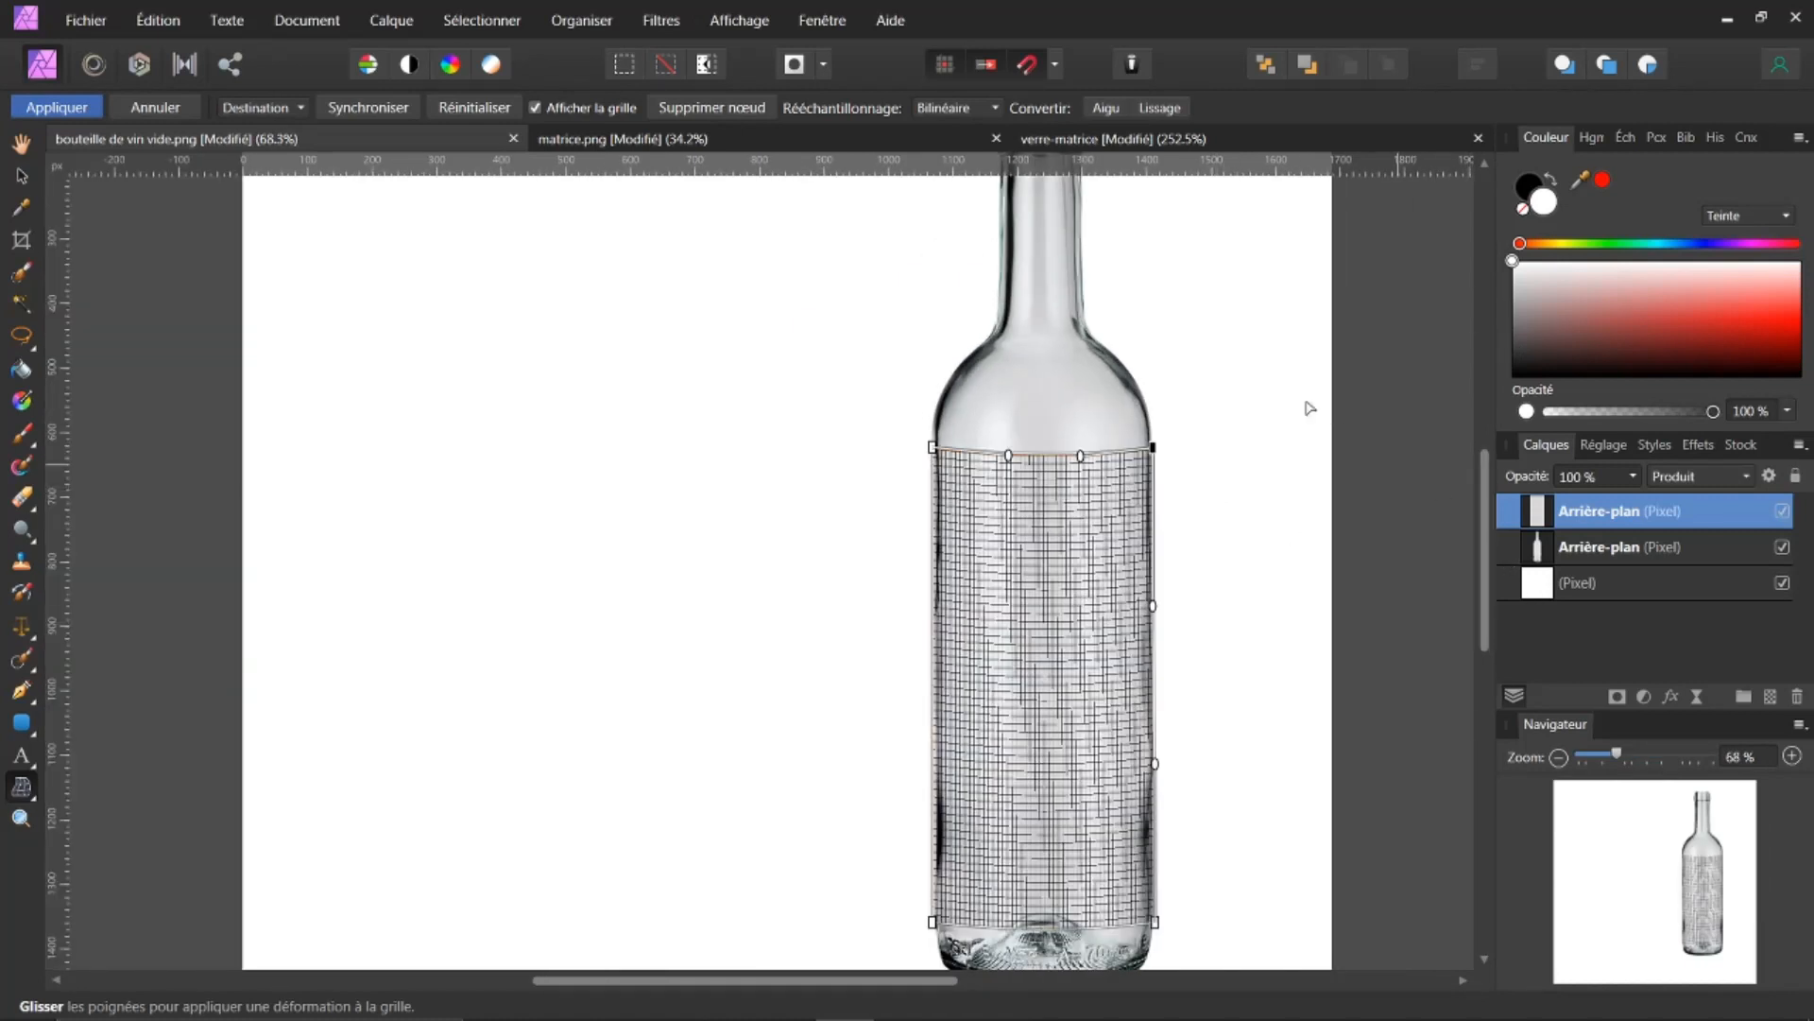
{"action": "left_click", "coordinate": [68, 106]}
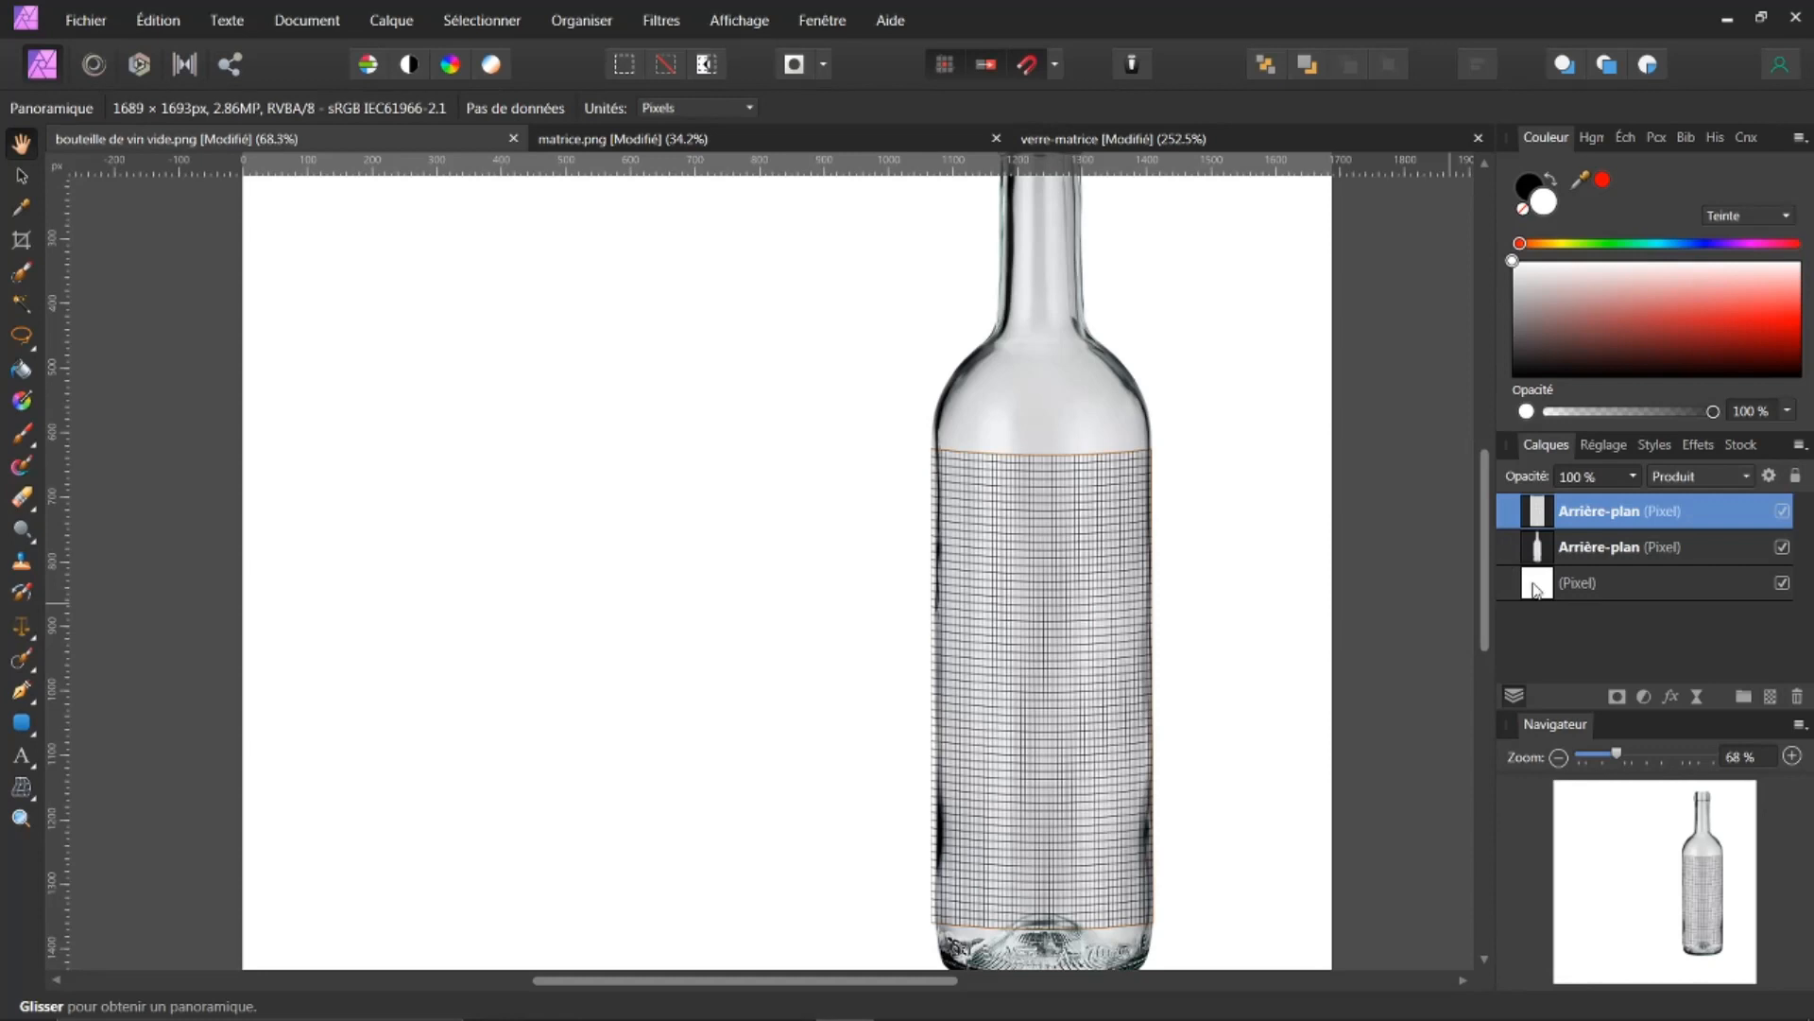
Step: Open the recent file etiquette vin.png
{"action": "key", "text": "ctrl+0"}
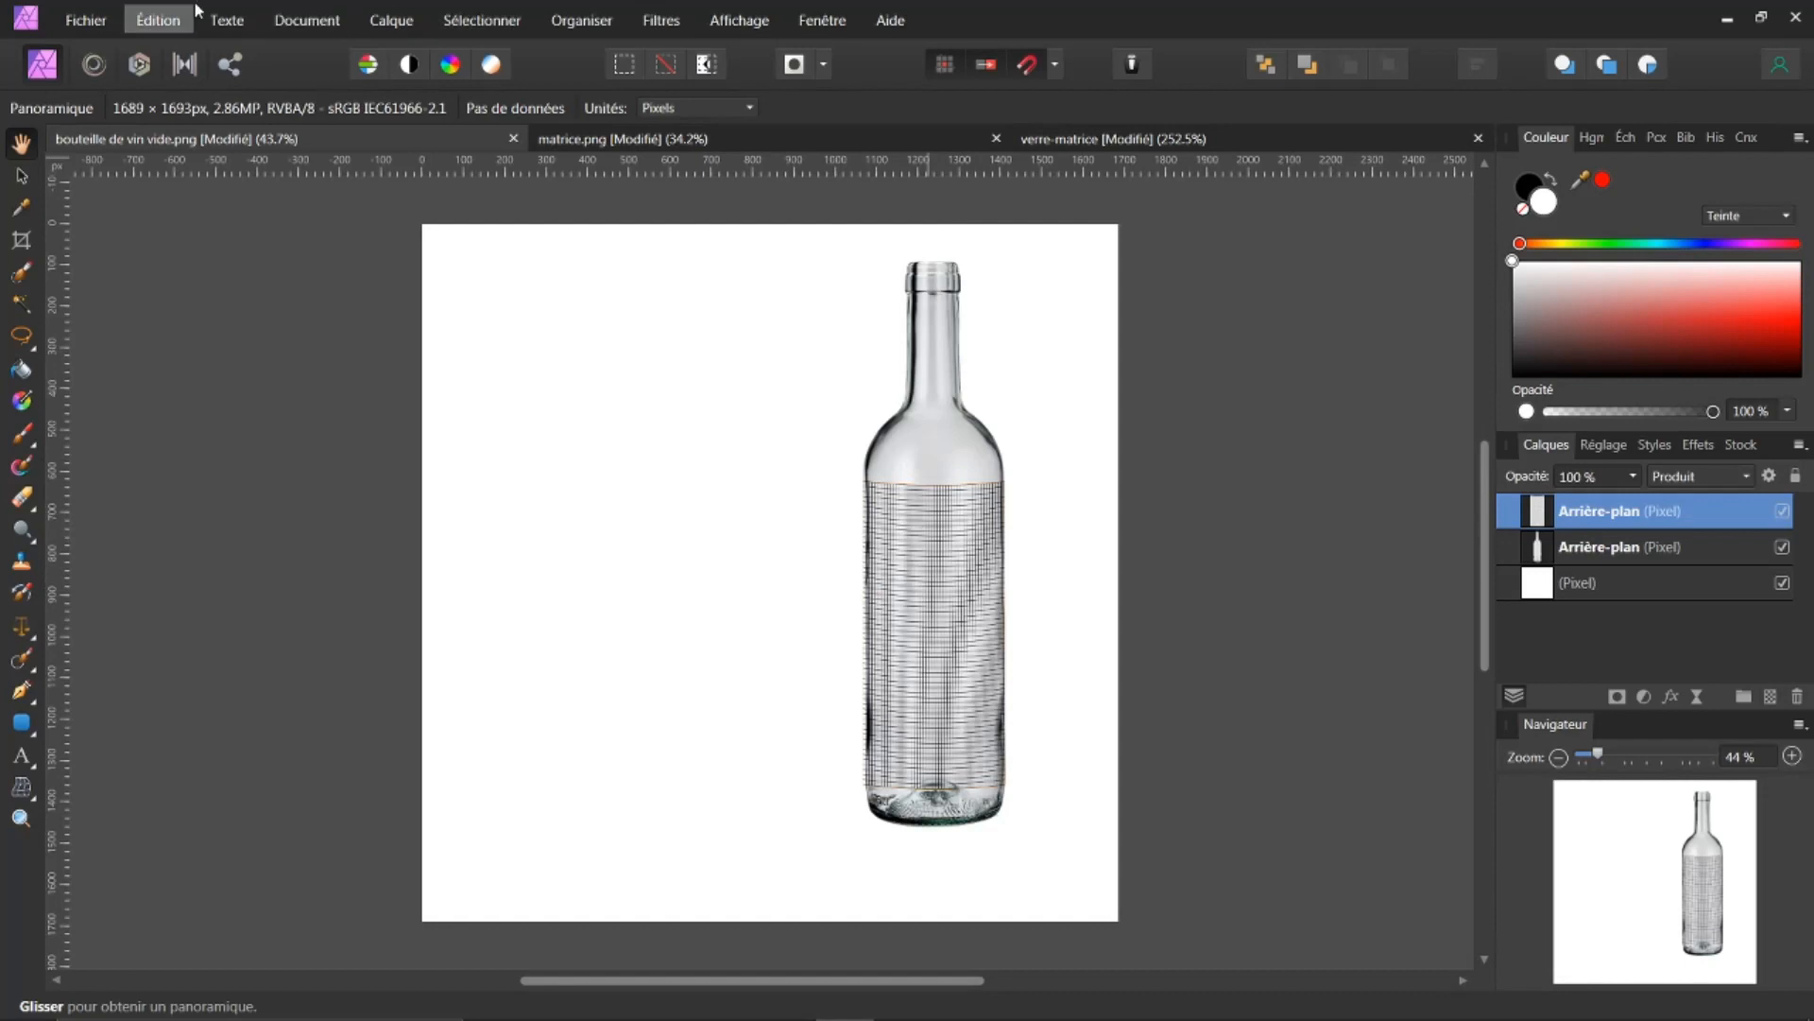
{"action": "left_click", "coordinate": [86, 21]}
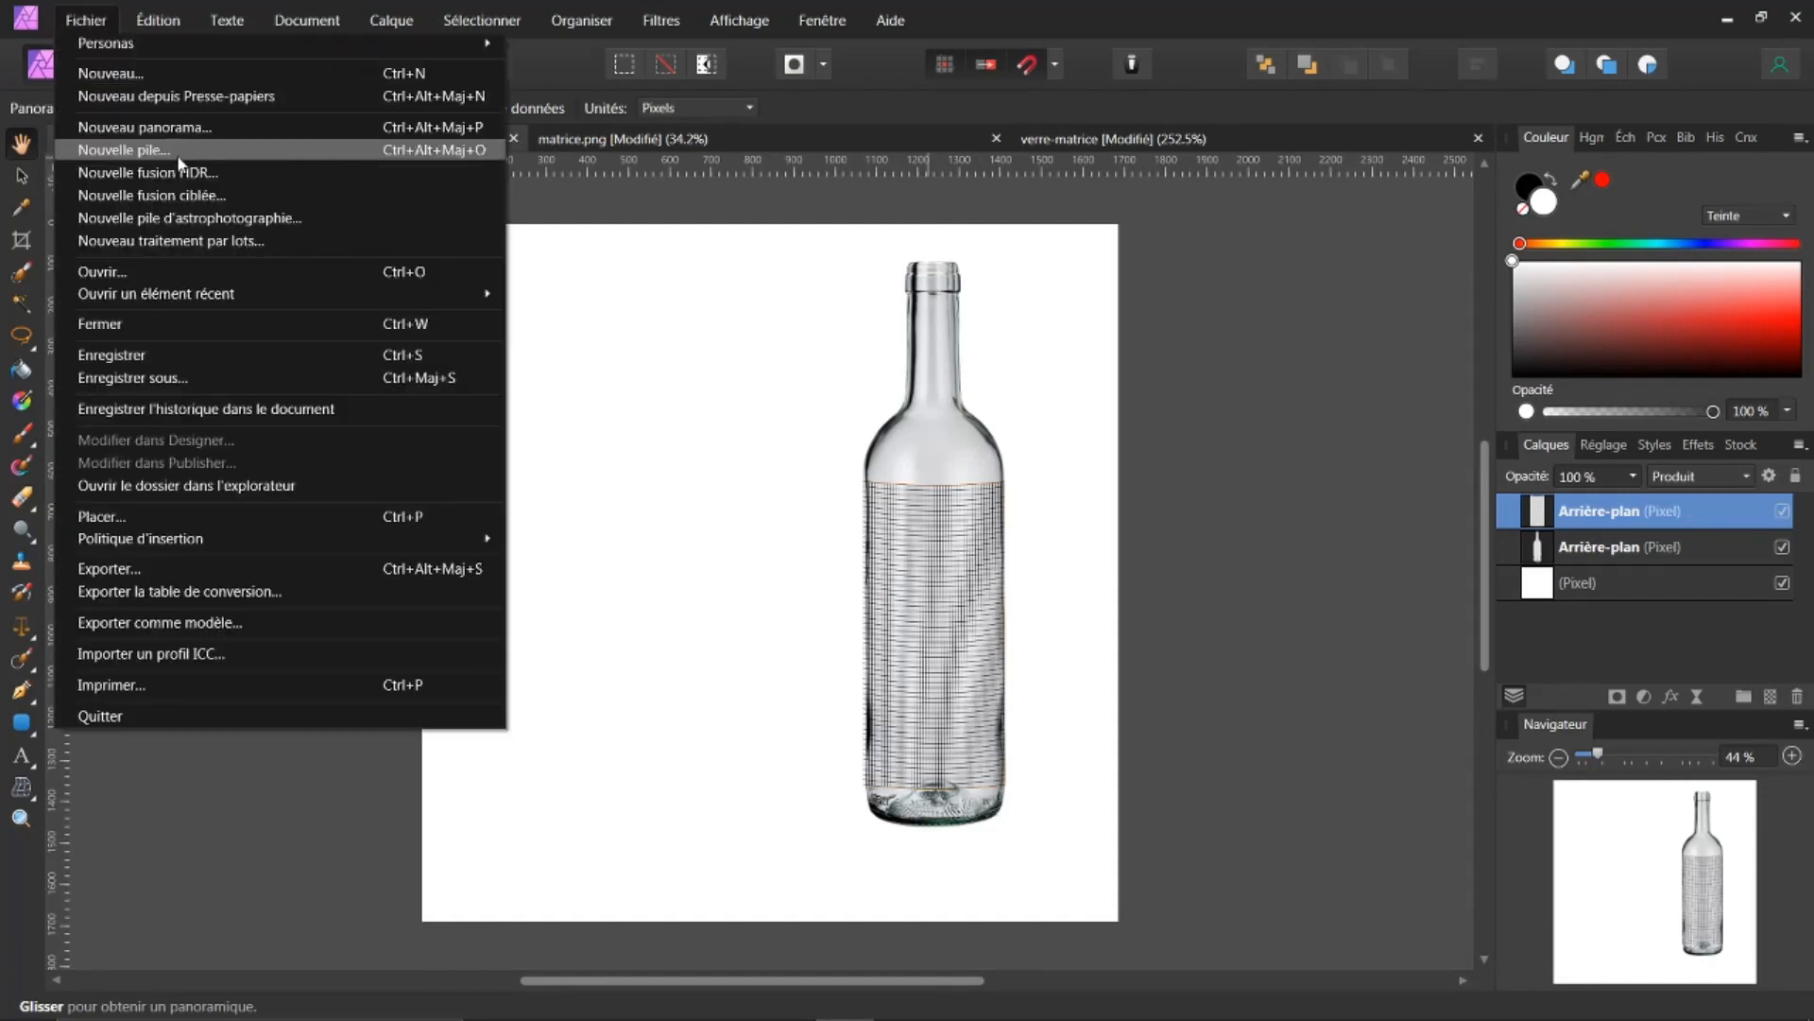
{"action": "mouse_move", "coordinate": [255, 294]}
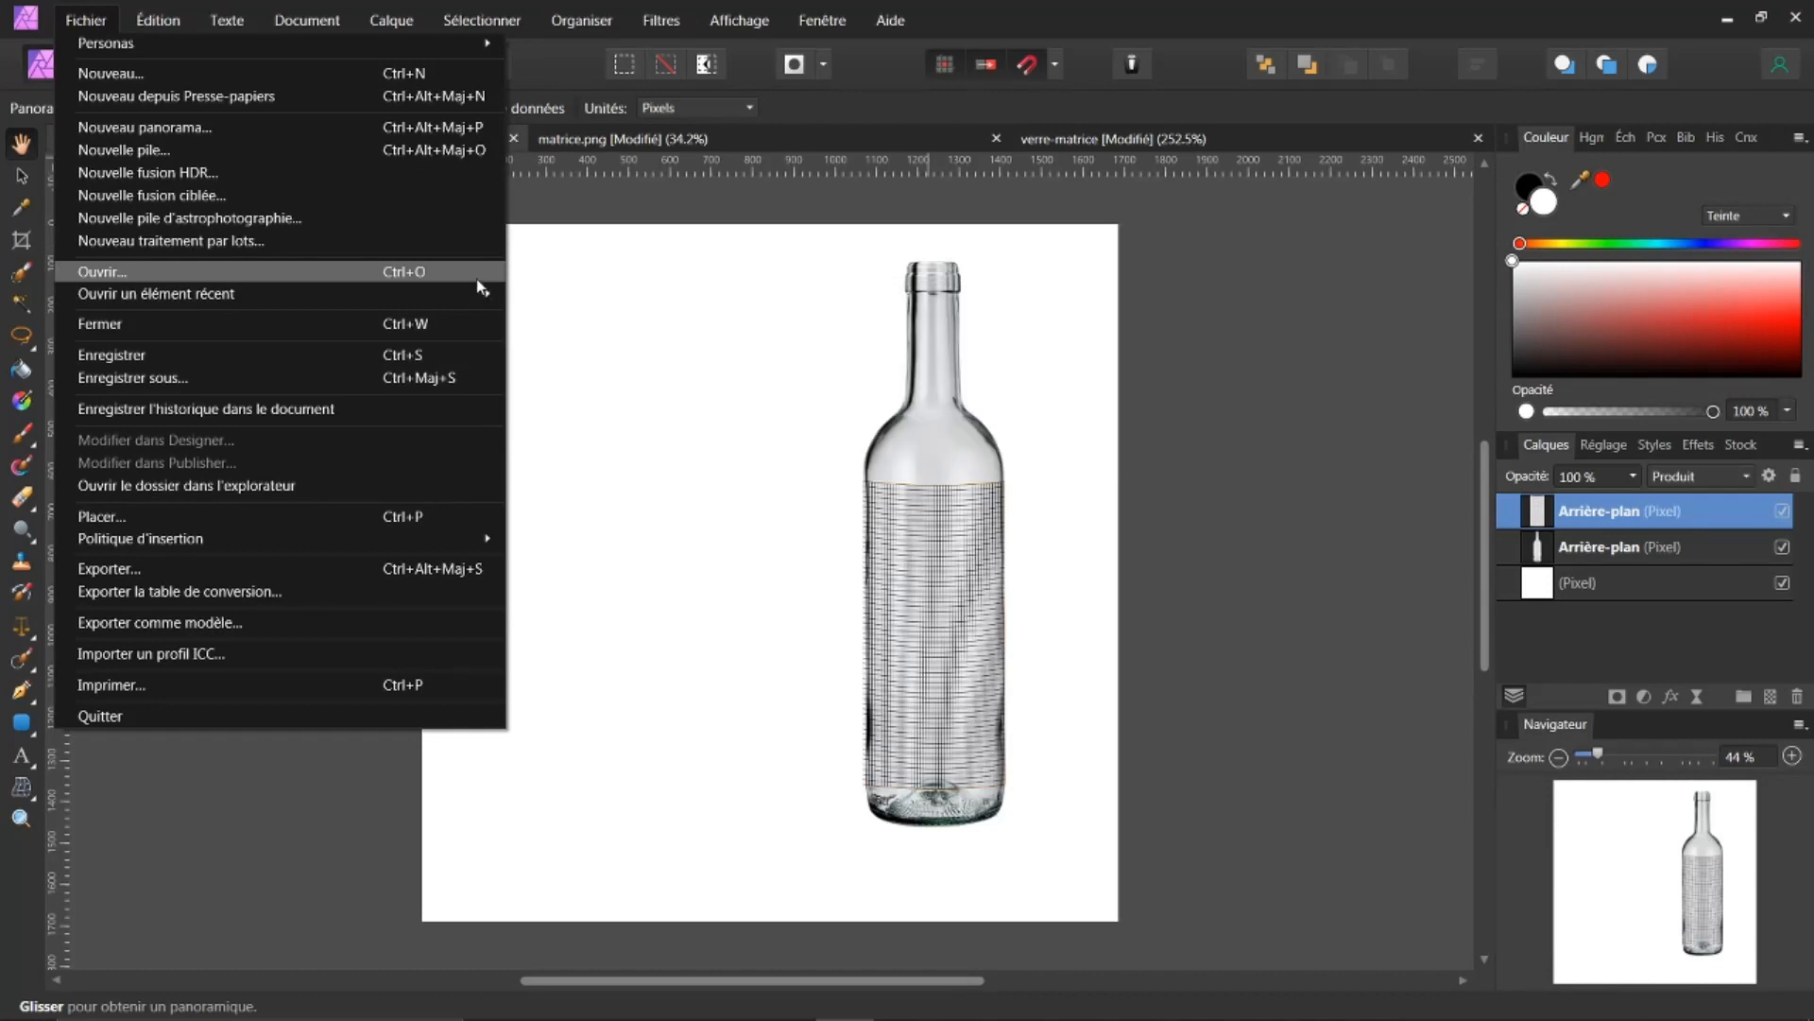
{"action": "mouse_move", "coordinate": [468, 293]}
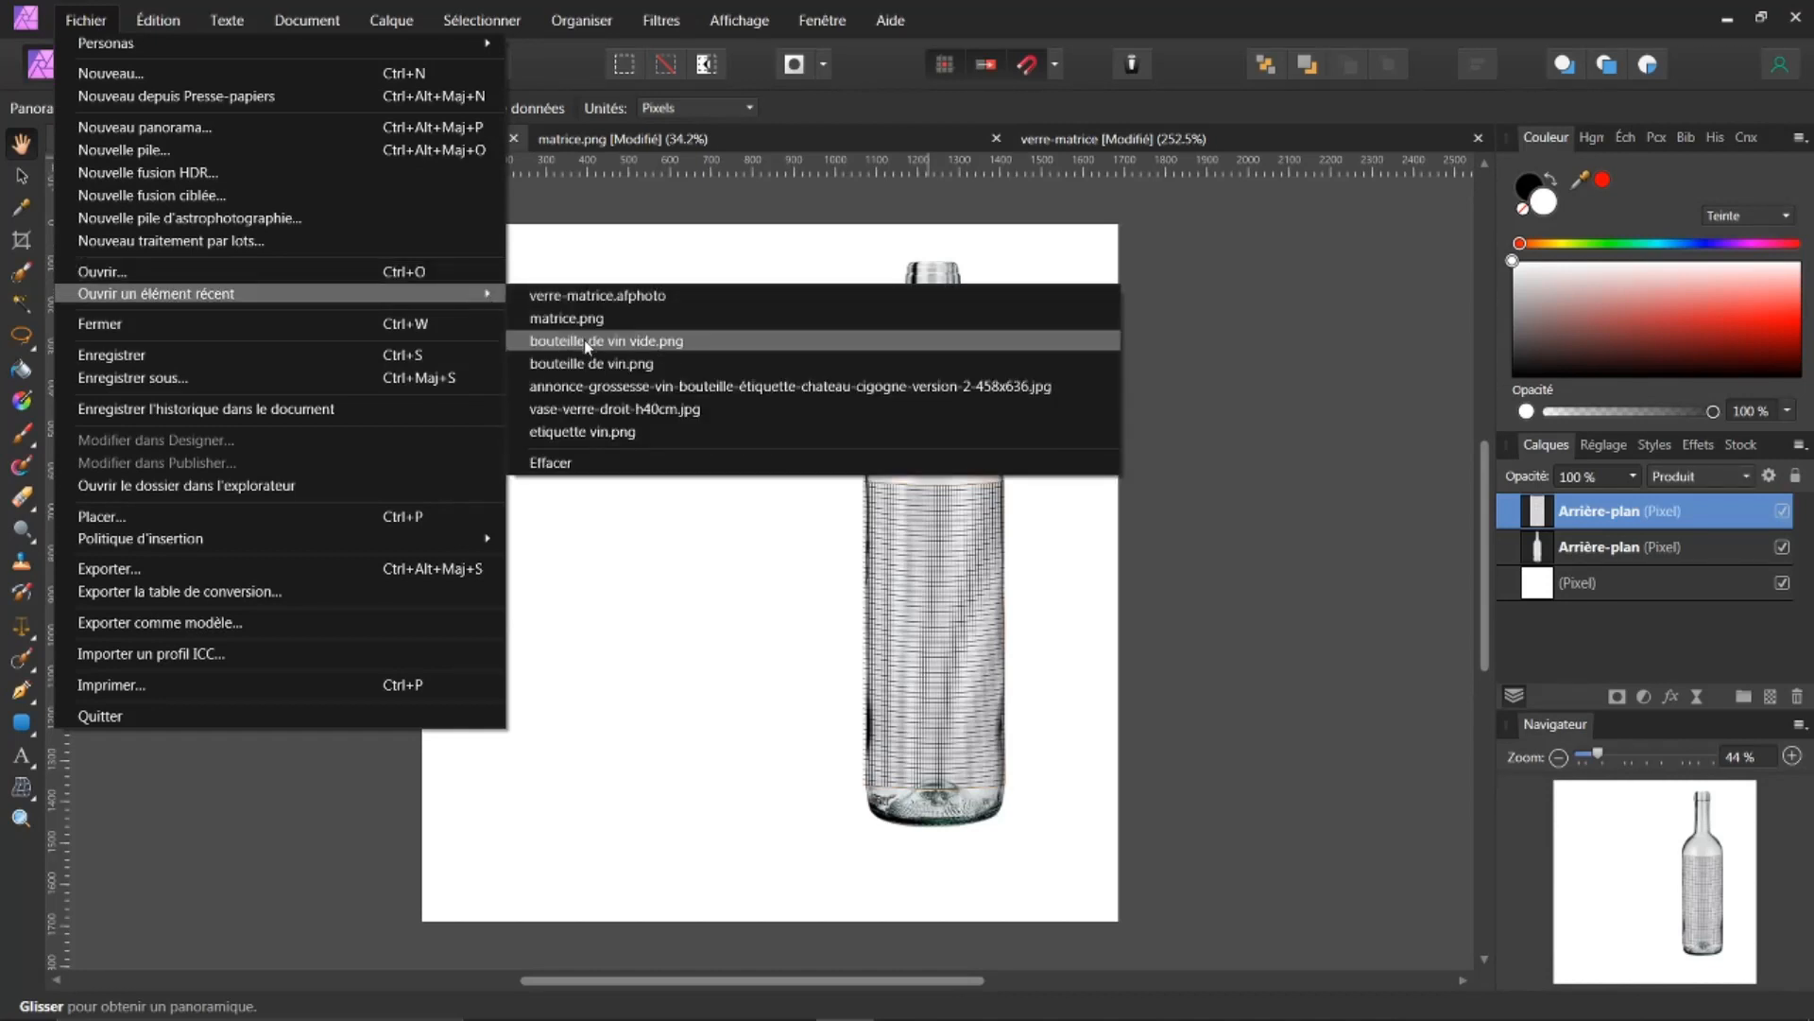
{"action": "left_click", "coordinate": [592, 432]}
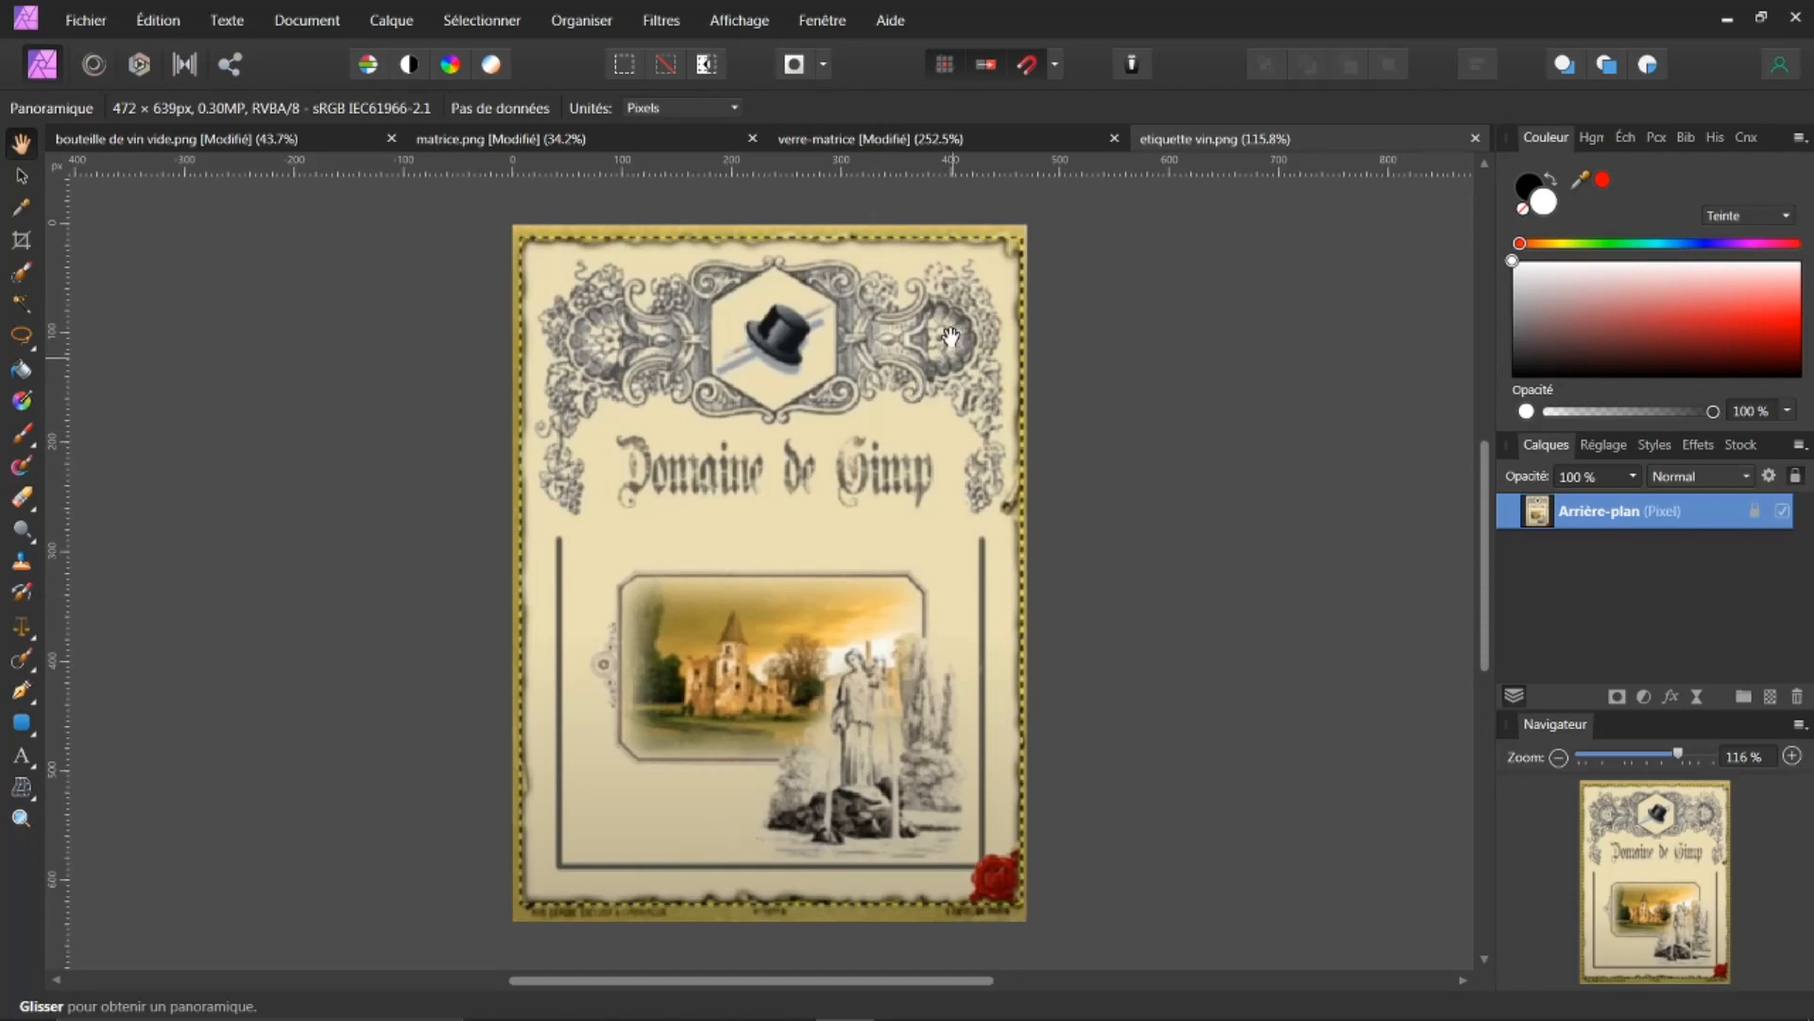
Step: Paste the label into the bottle document, duplicate it, and move the copy to the bottom of the layer stack
{"action": "left_click", "coordinate": [178, 138]}
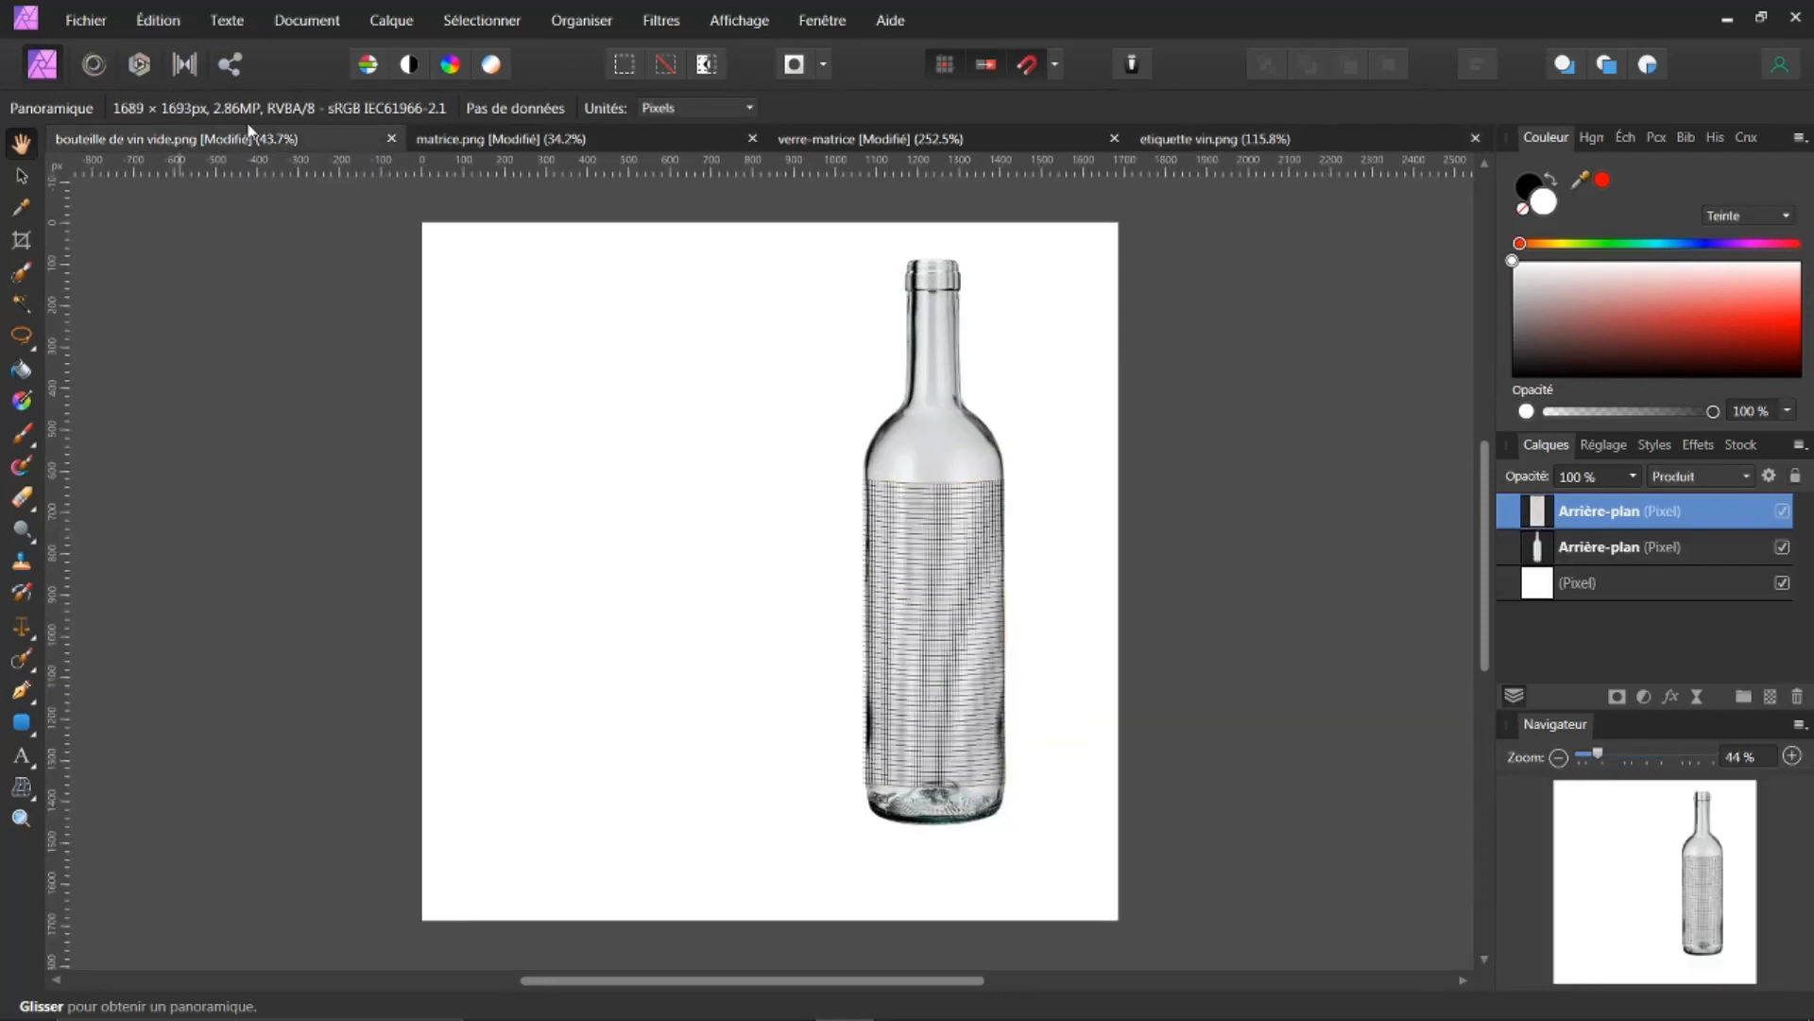
{"action": "key", "text": "ctrl+v"}
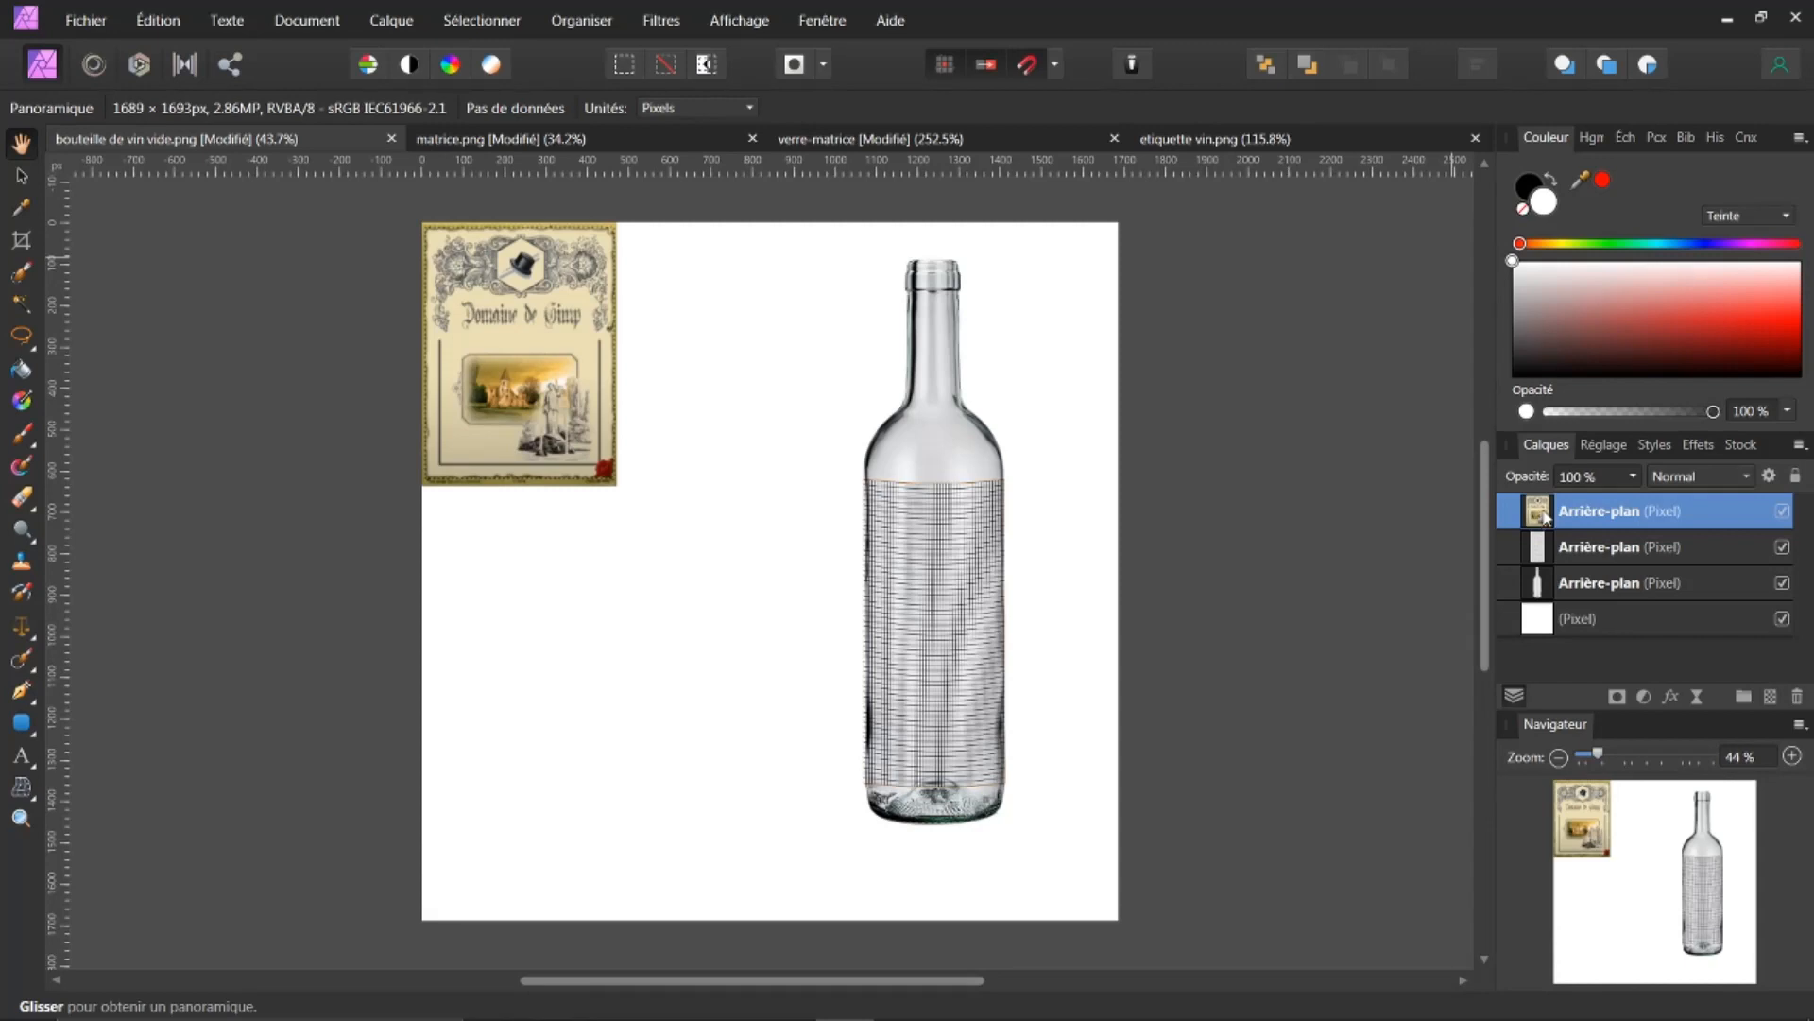
{"action": "key", "text": "ctrl+j"}
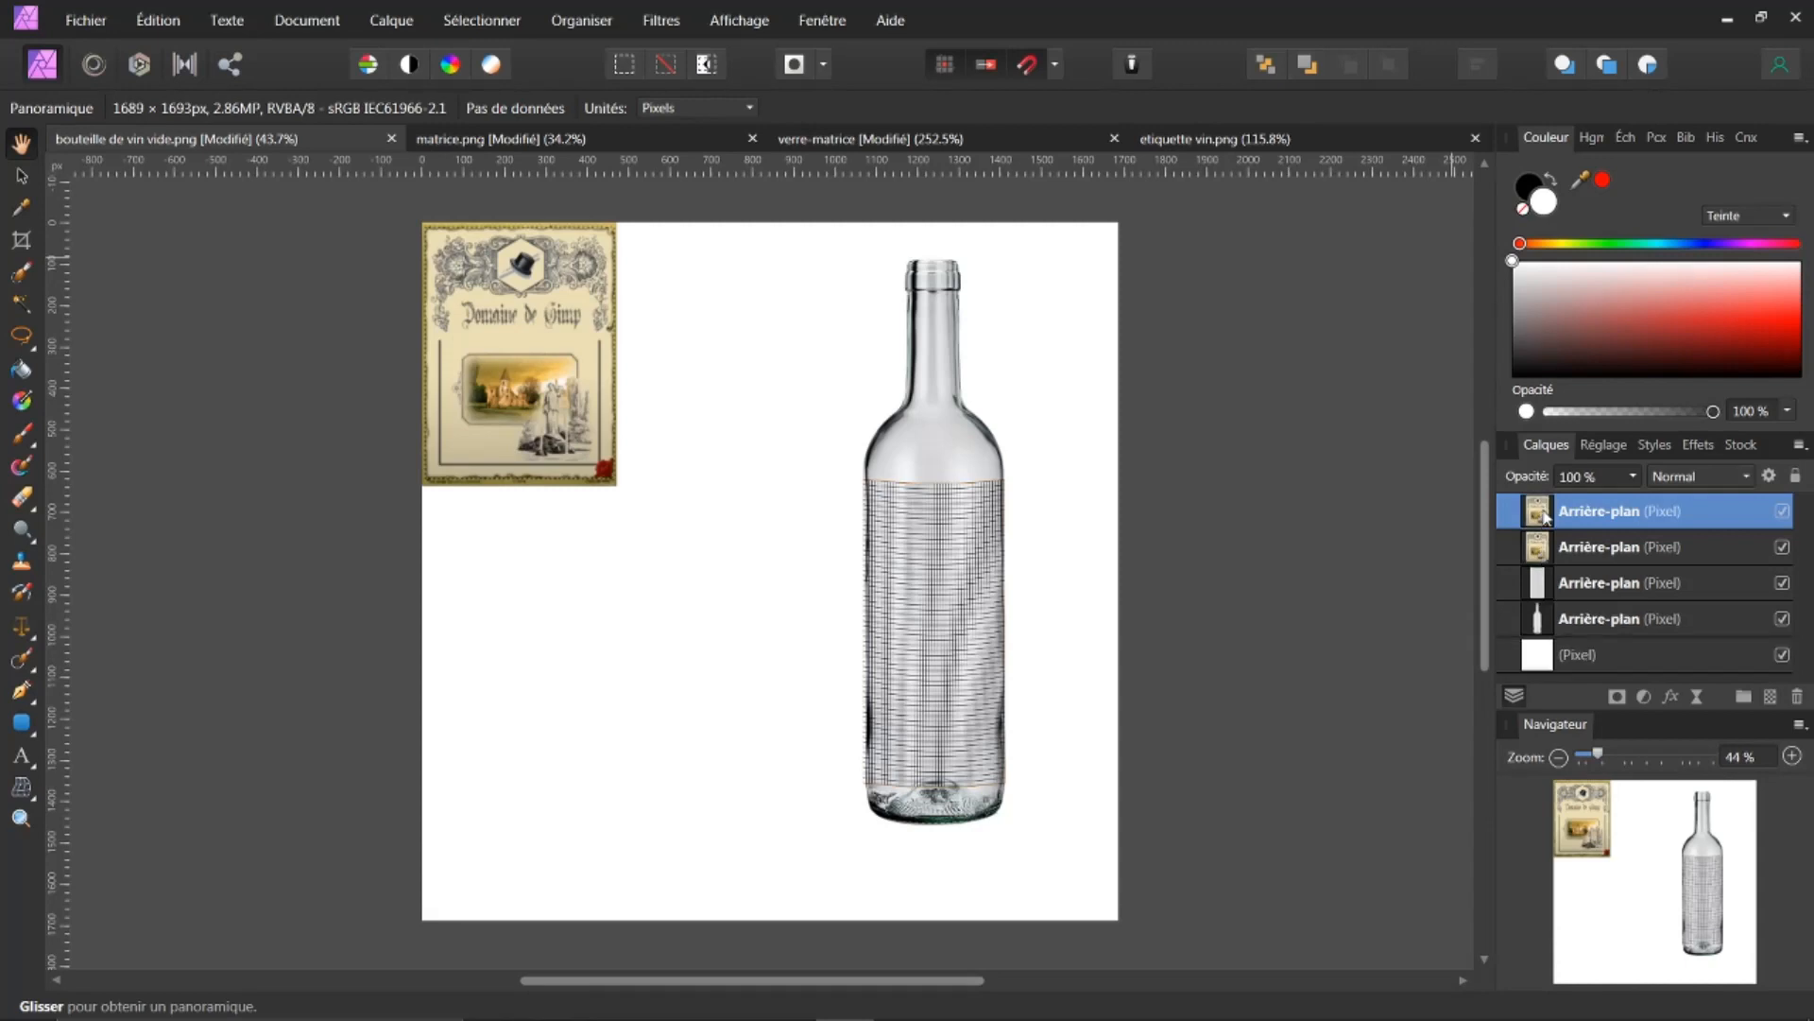
{"action": "left_click_drag", "start_coordinate": [1542, 550], "coordinate": [1544, 671]}
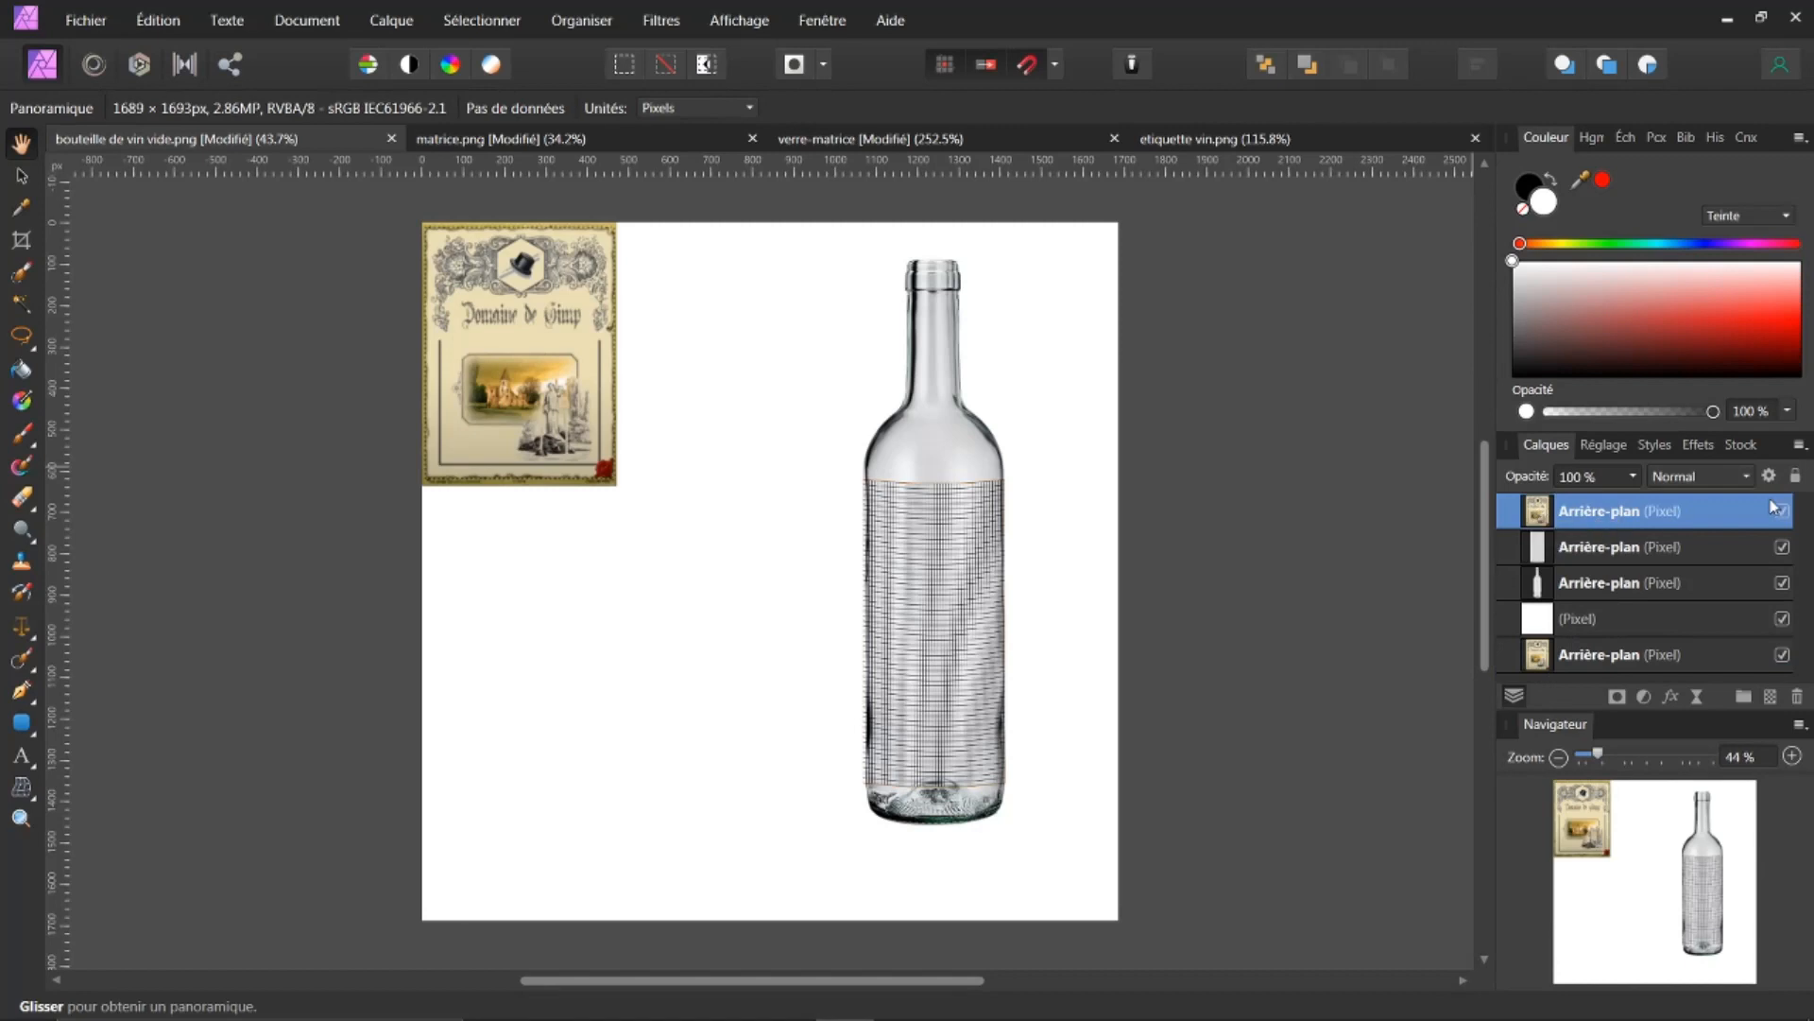
Step: Move the pasted label over the bottle's body, centred below the shoulder
{"action": "left_click", "coordinate": [22, 176]}
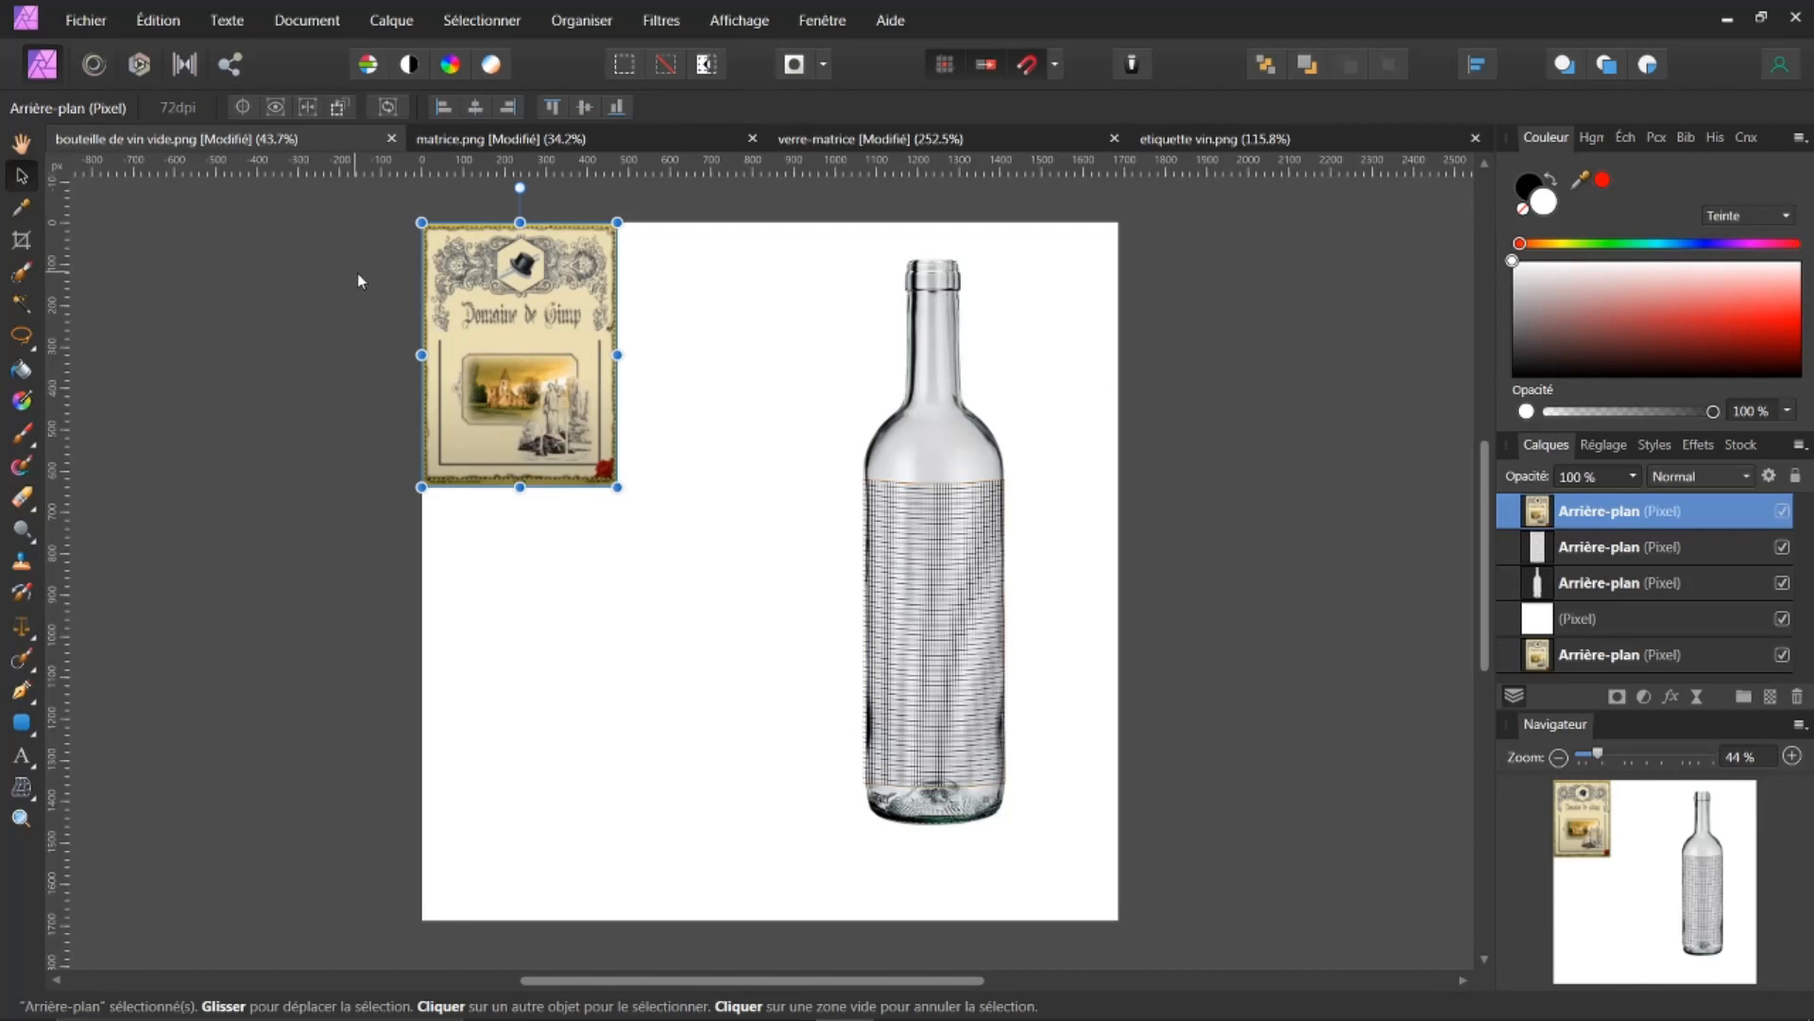
{"action": "left_click_drag", "start_coordinate": [550, 322], "coordinate": [964, 623]}
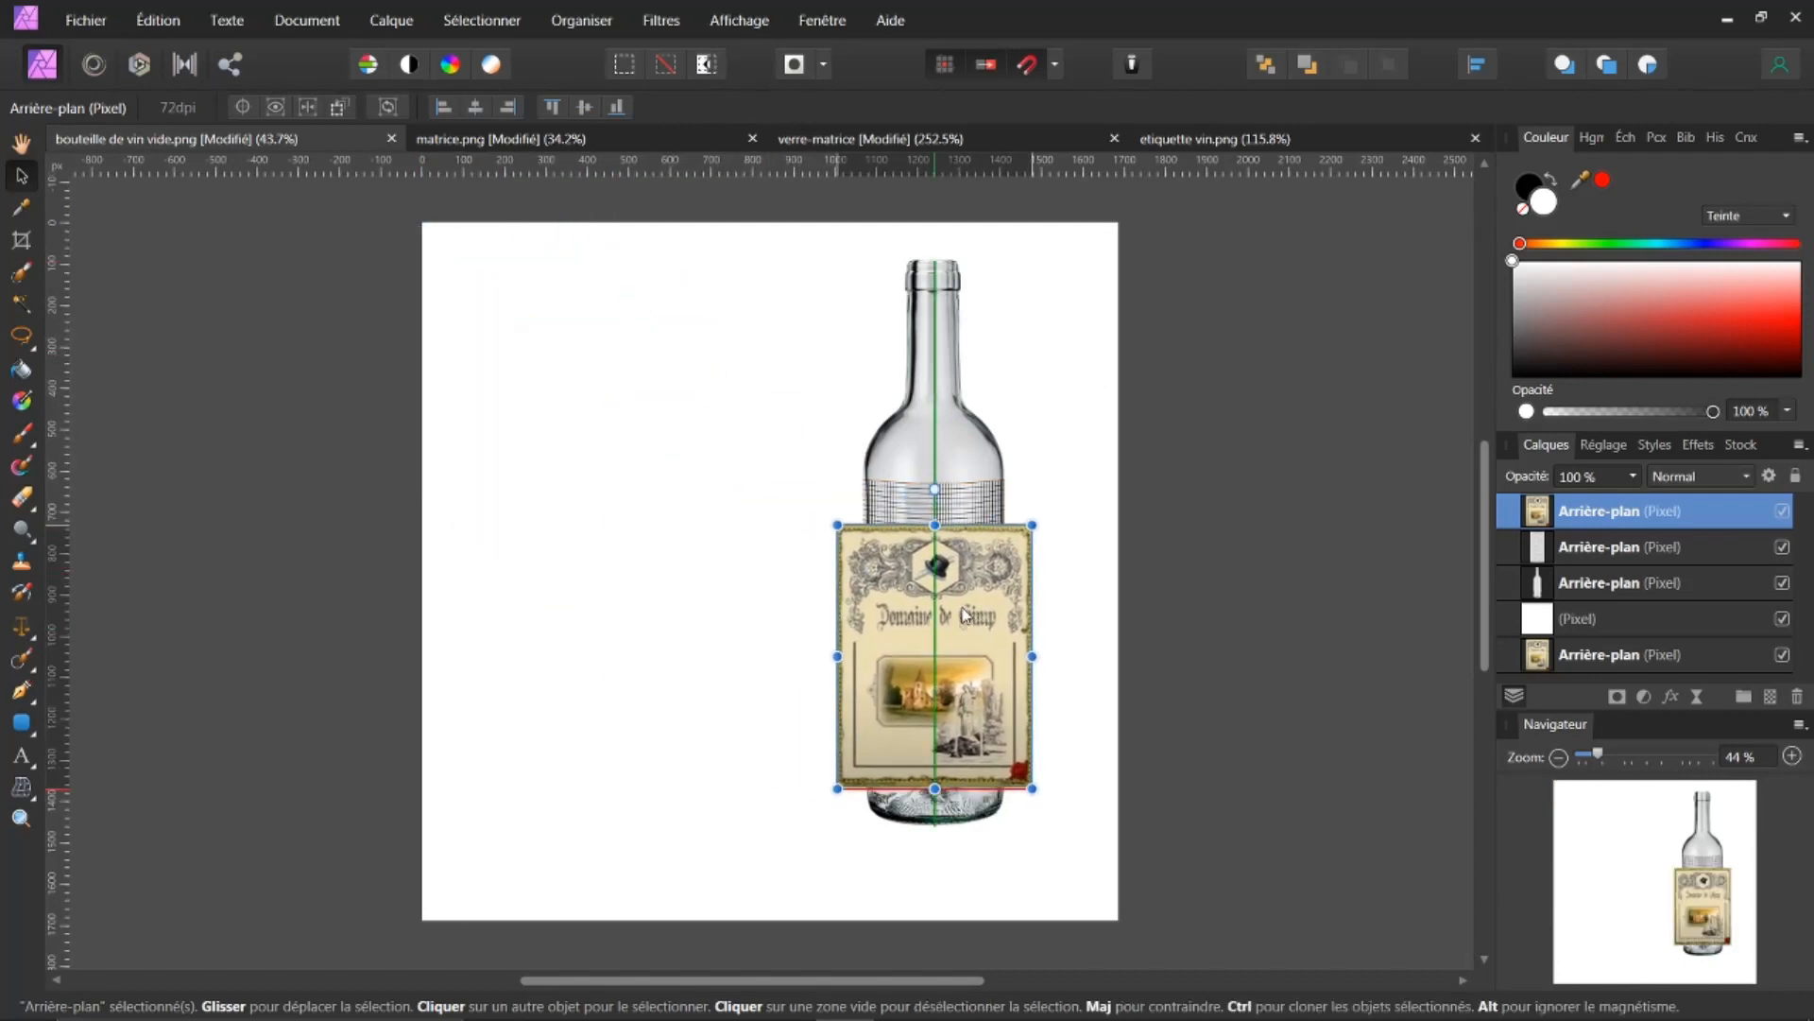
{"action": "scroll", "coordinate": [1073, 572], "scroll_direction": "up", "scroll_amount": 2}
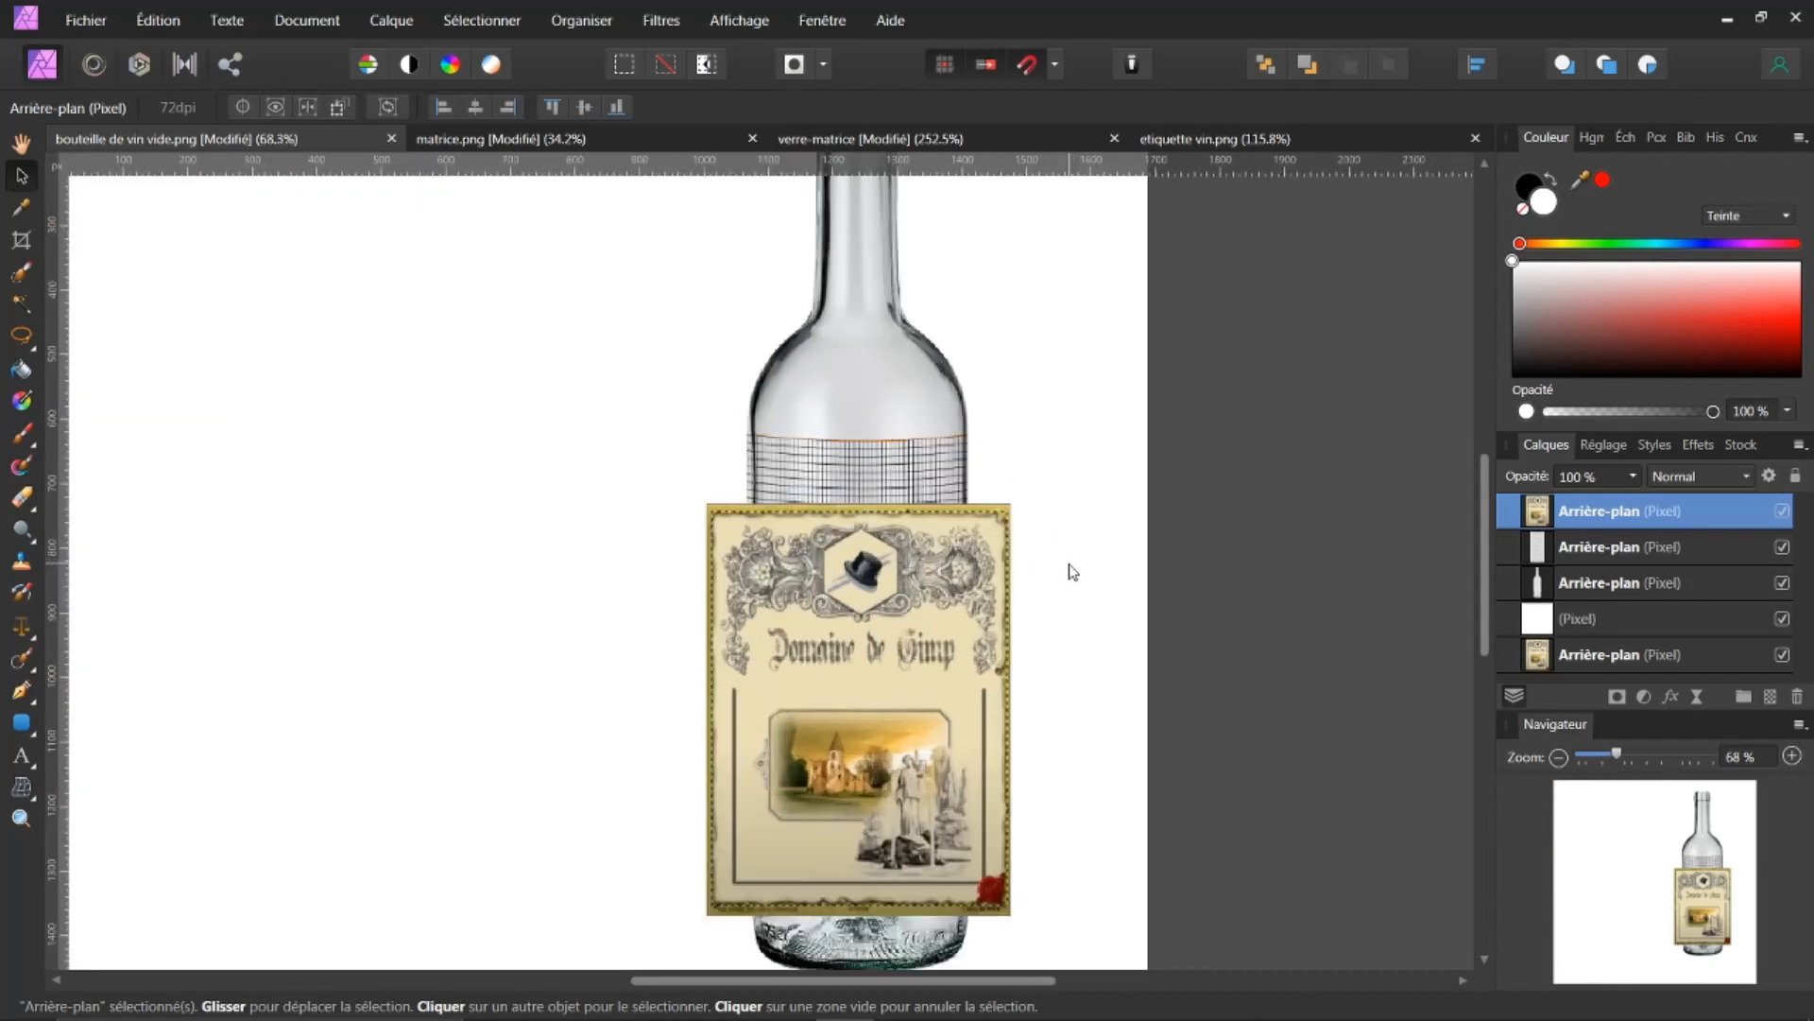
Step: Scale the pasted label down to fit the bottle's body width and reposition it just below the shoulder
{"action": "left_click_drag", "start_coordinate": [1484, 468], "coordinate": [1460, 531]}
{"action": "scroll", "coordinate": [864, 395], "scroll_direction": "up", "scroll_amount": 2}
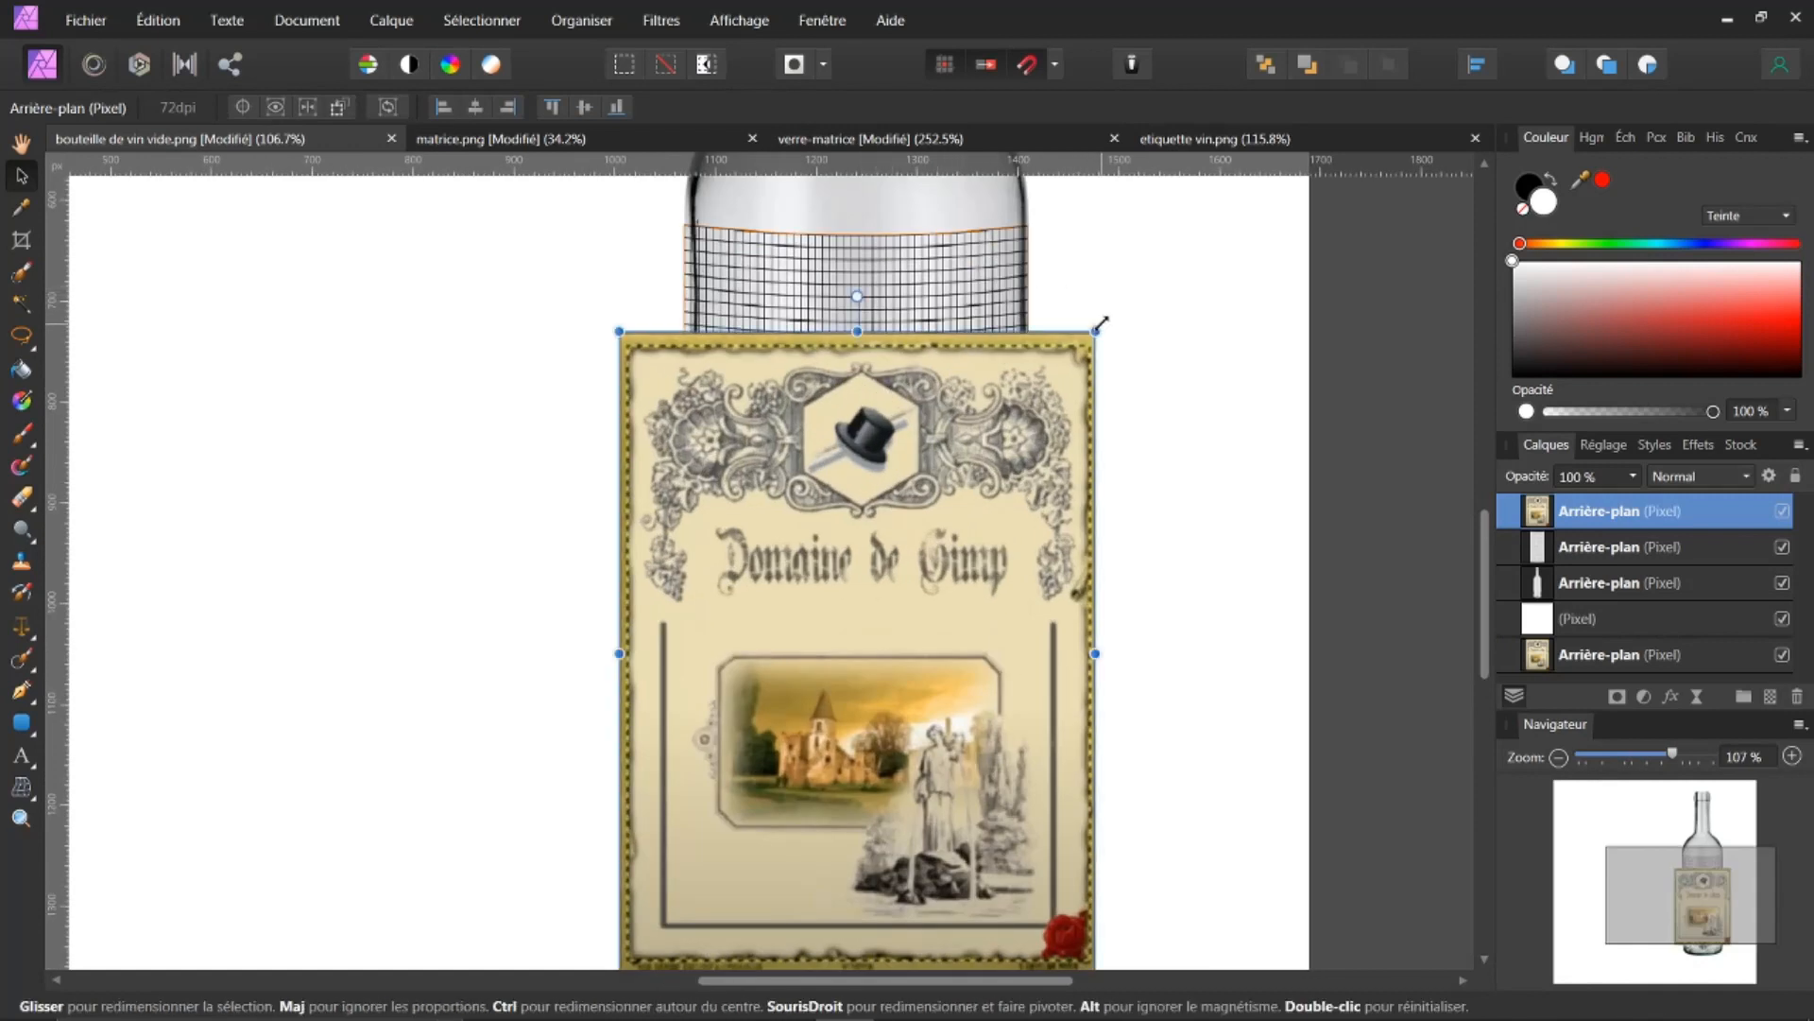
{"action": "left_click_drag", "start_coordinate": [1096, 330], "coordinate": [822, 527]}
{"action": "left_click_drag", "start_coordinate": [767, 711], "coordinate": [913, 427]}
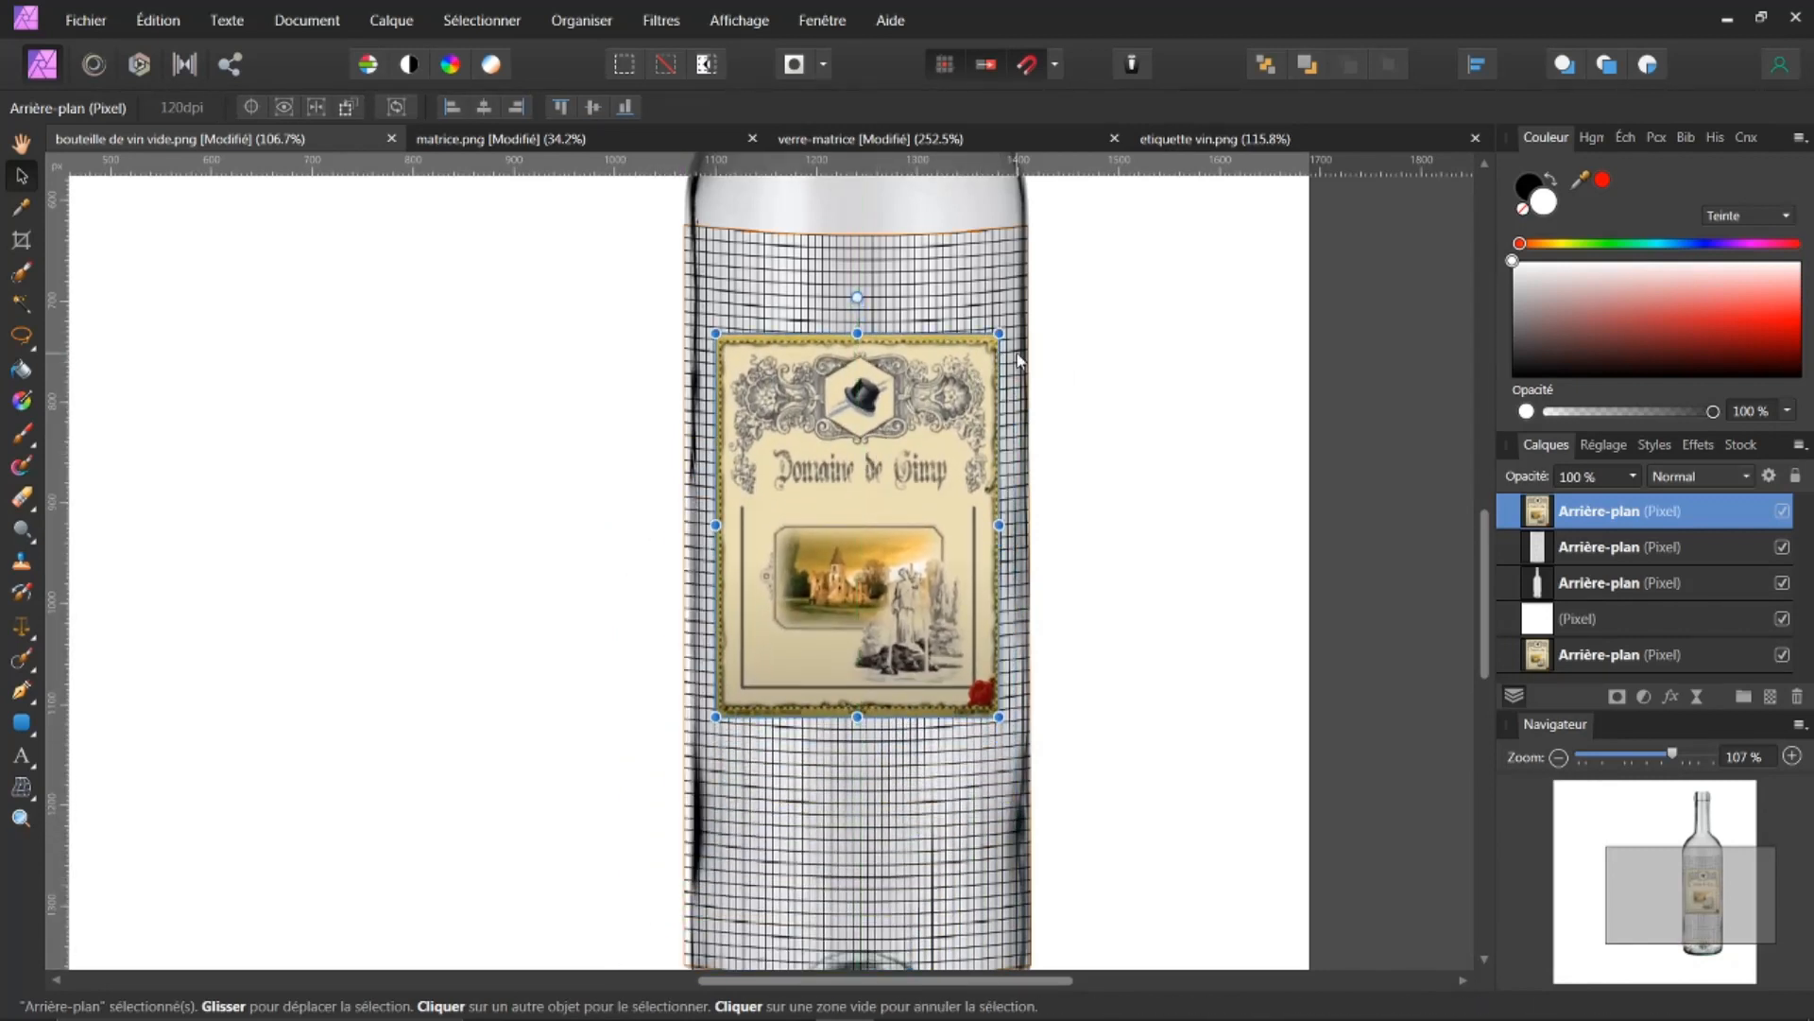
{"action": "left_click_drag", "start_coordinate": [1000, 333], "coordinate": [1021, 314]}
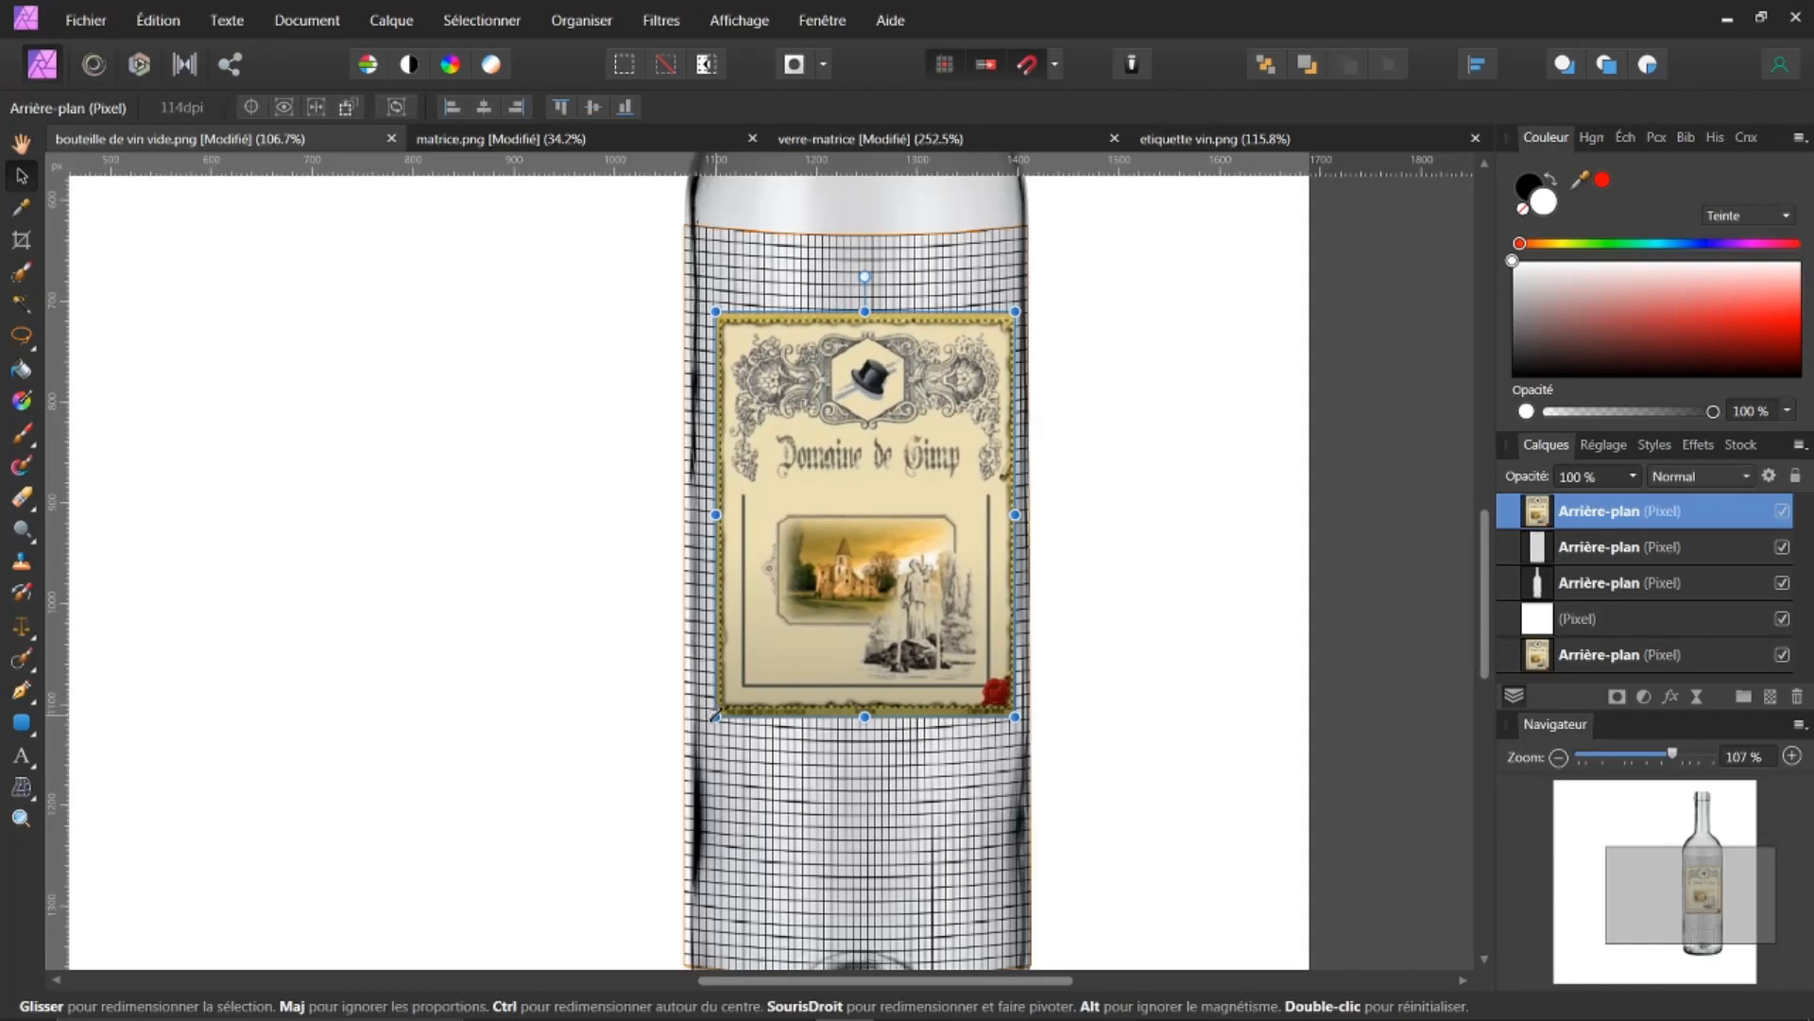
{"action": "left_click_drag", "start_coordinate": [715, 717], "coordinate": [702, 734]}
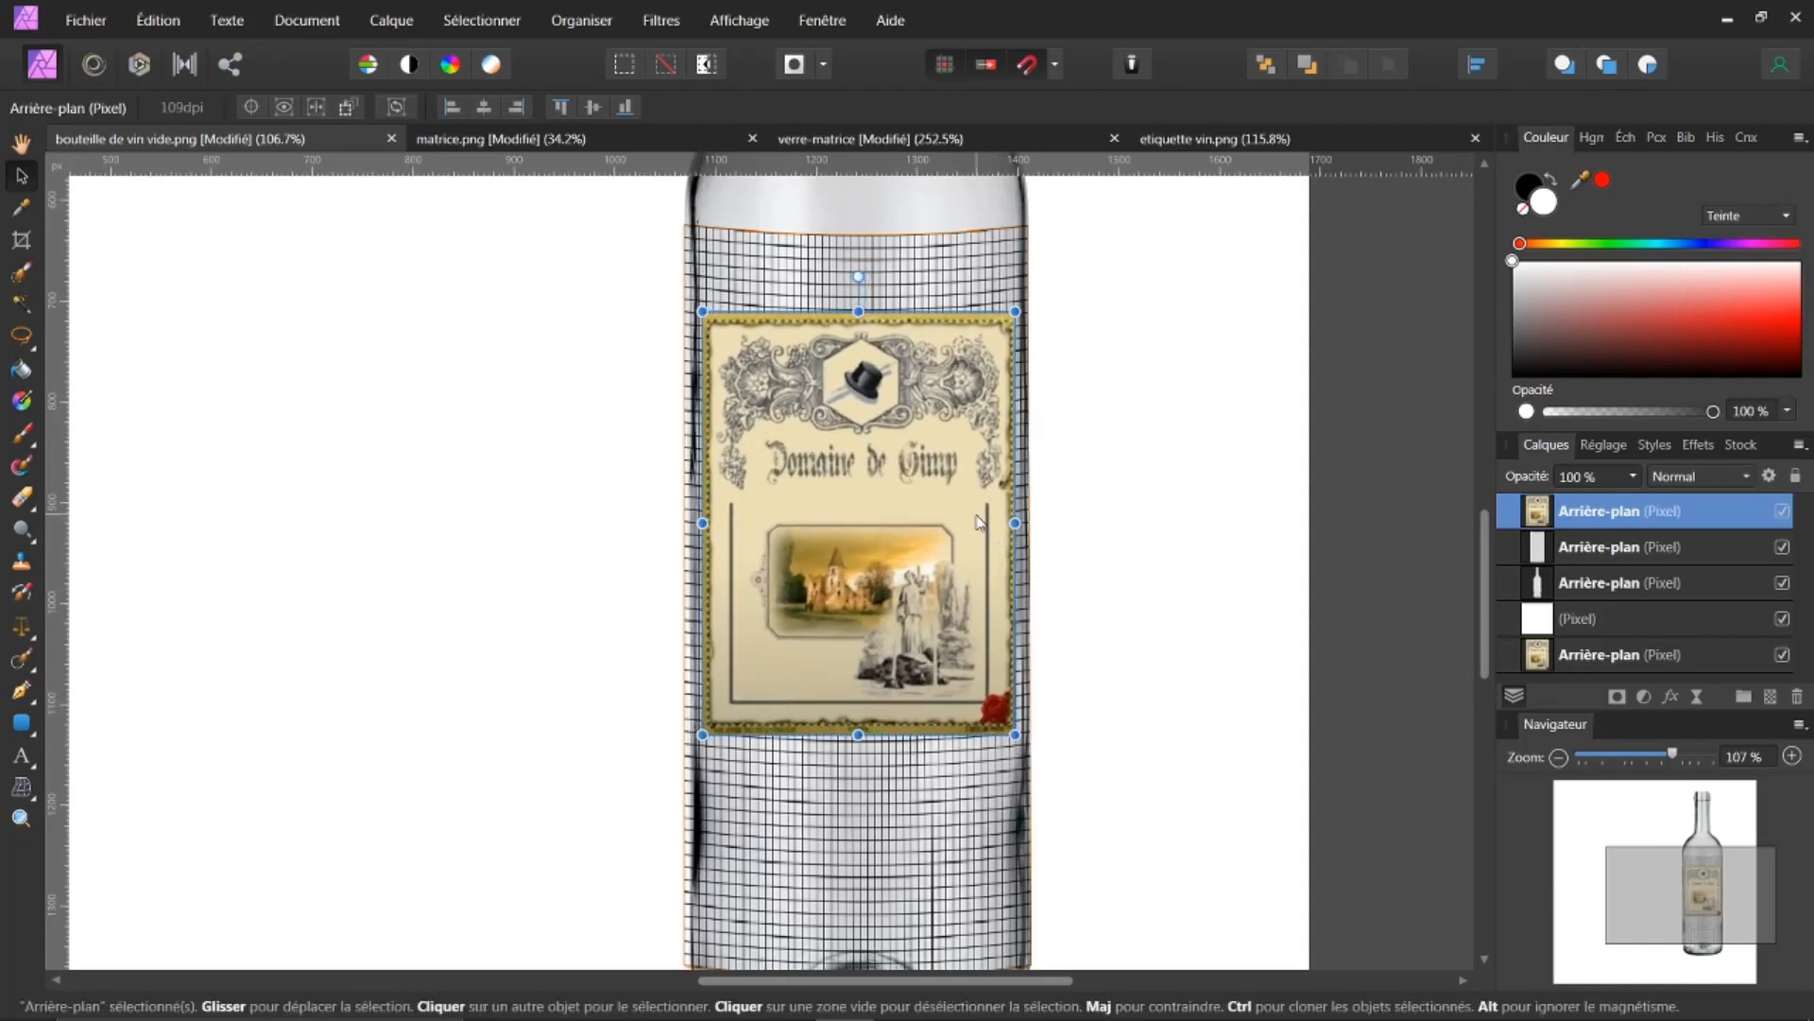
Step: Use the Mesh Warp tool to curve the label's top edge to follow the bottle's grid lines
{"action": "left_click", "coordinate": [23, 788]}
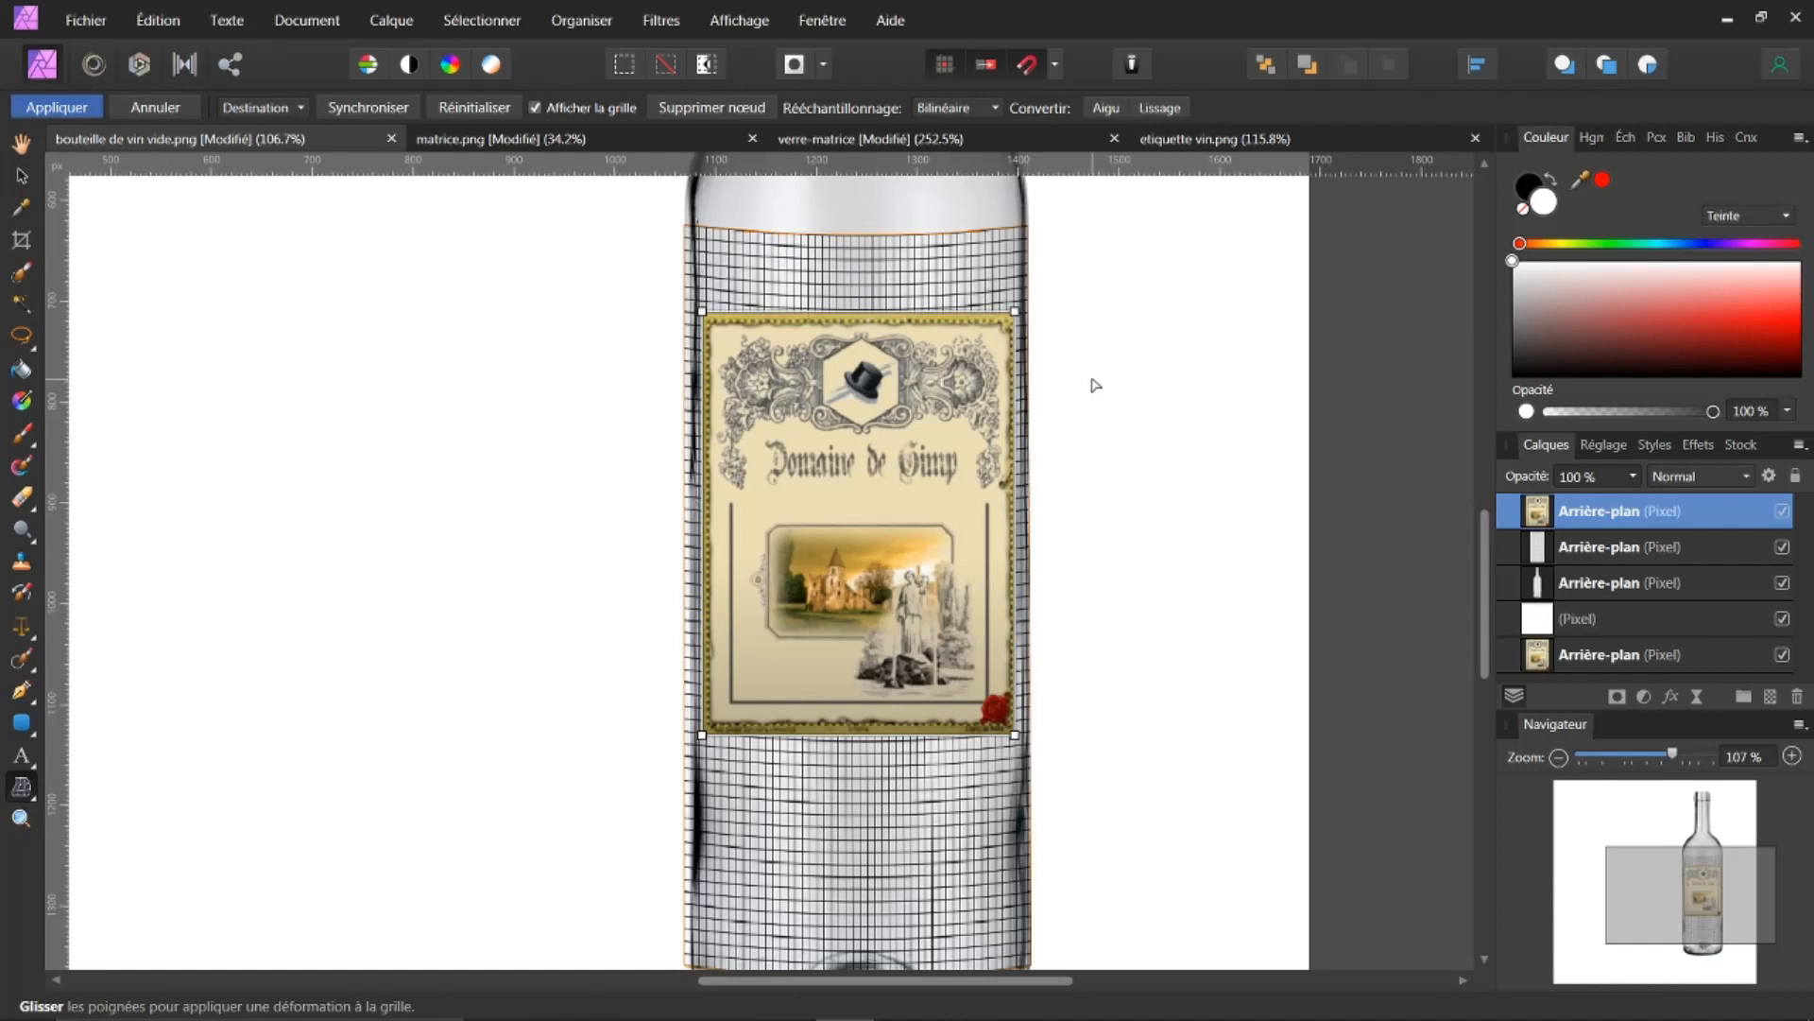
{"action": "scroll", "coordinate": [1095, 383], "scroll_direction": "up", "scroll_amount": 3}
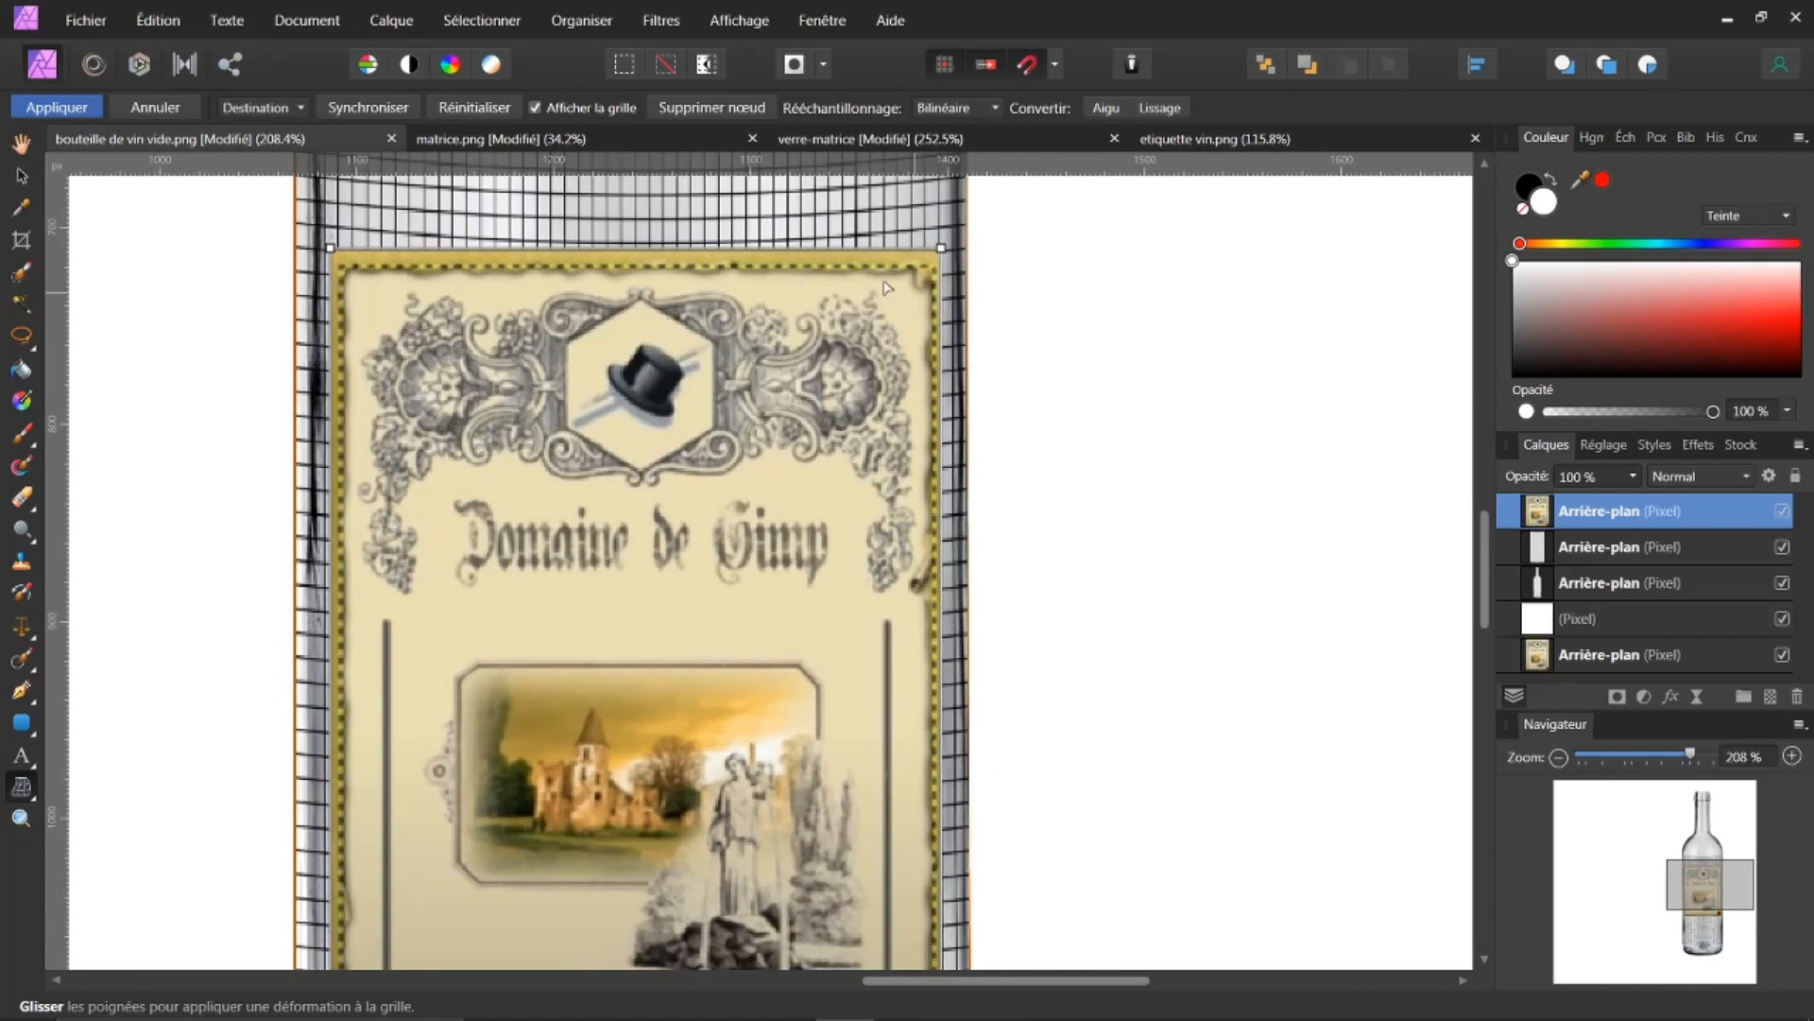
{"action": "left_click_drag", "start_coordinate": [946, 253], "coordinate": [940, 255]}
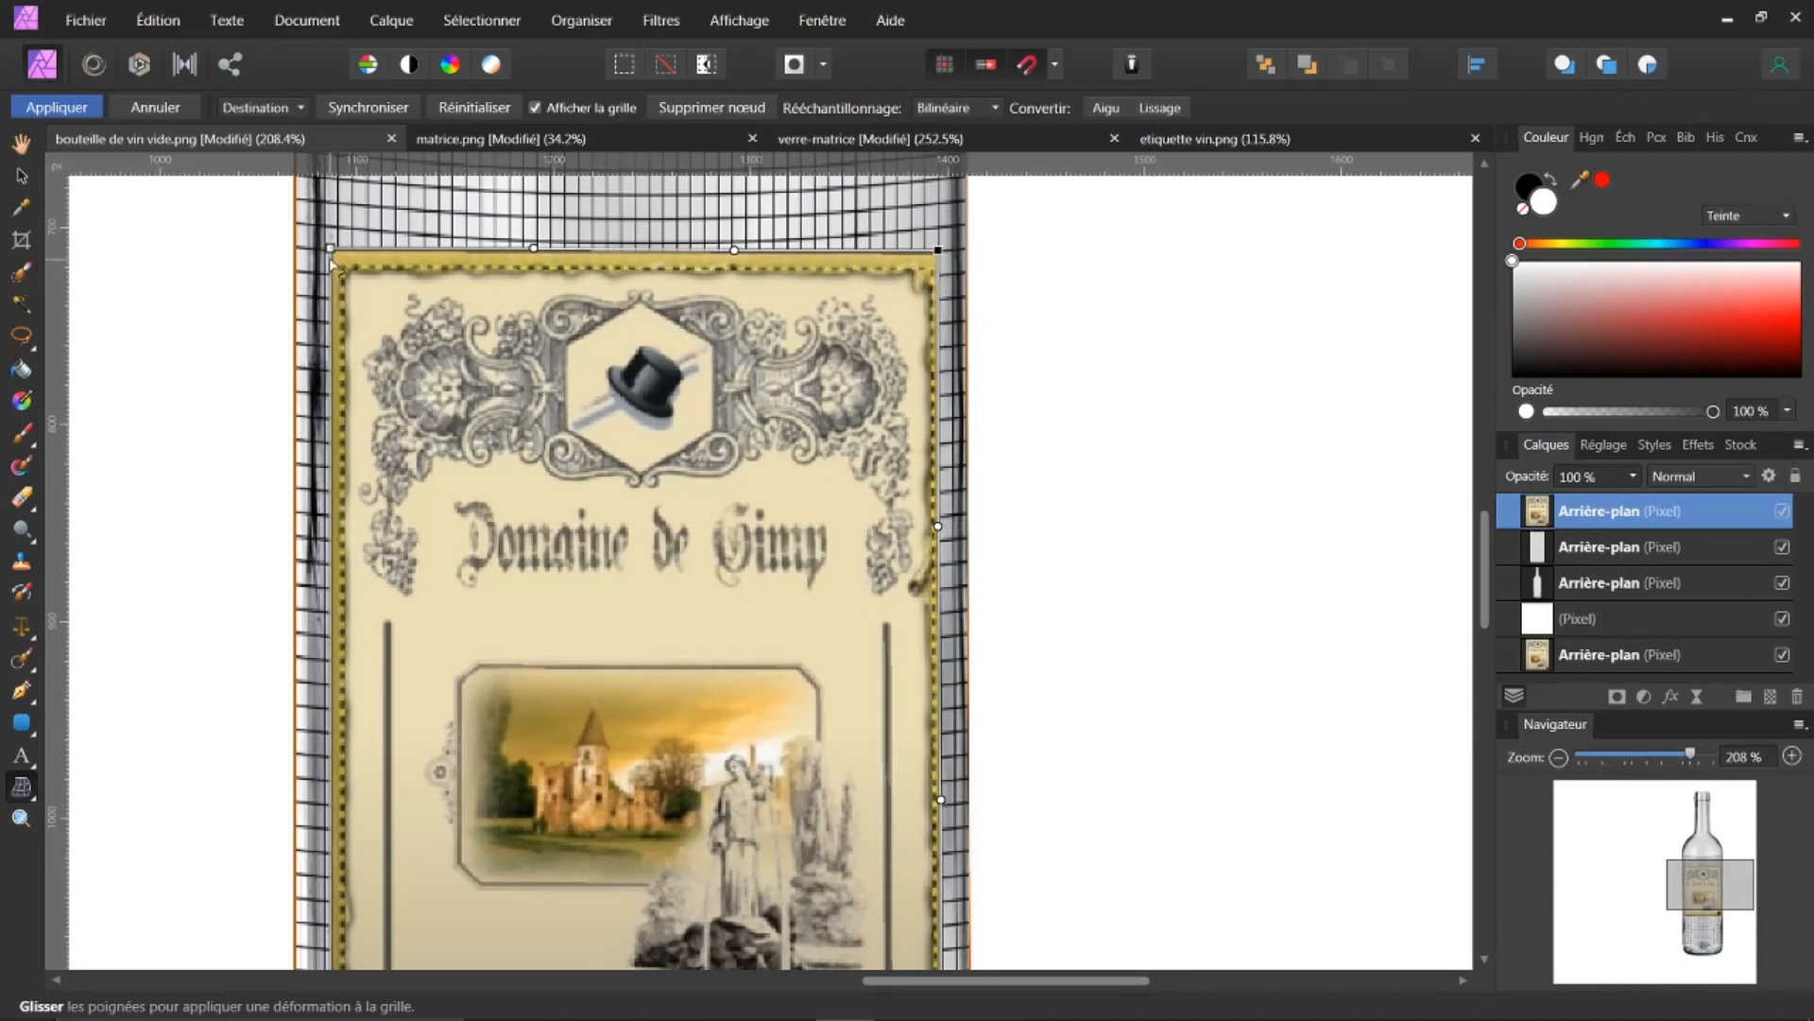
{"action": "left_click_drag", "start_coordinate": [333, 251], "coordinate": [338, 252]}
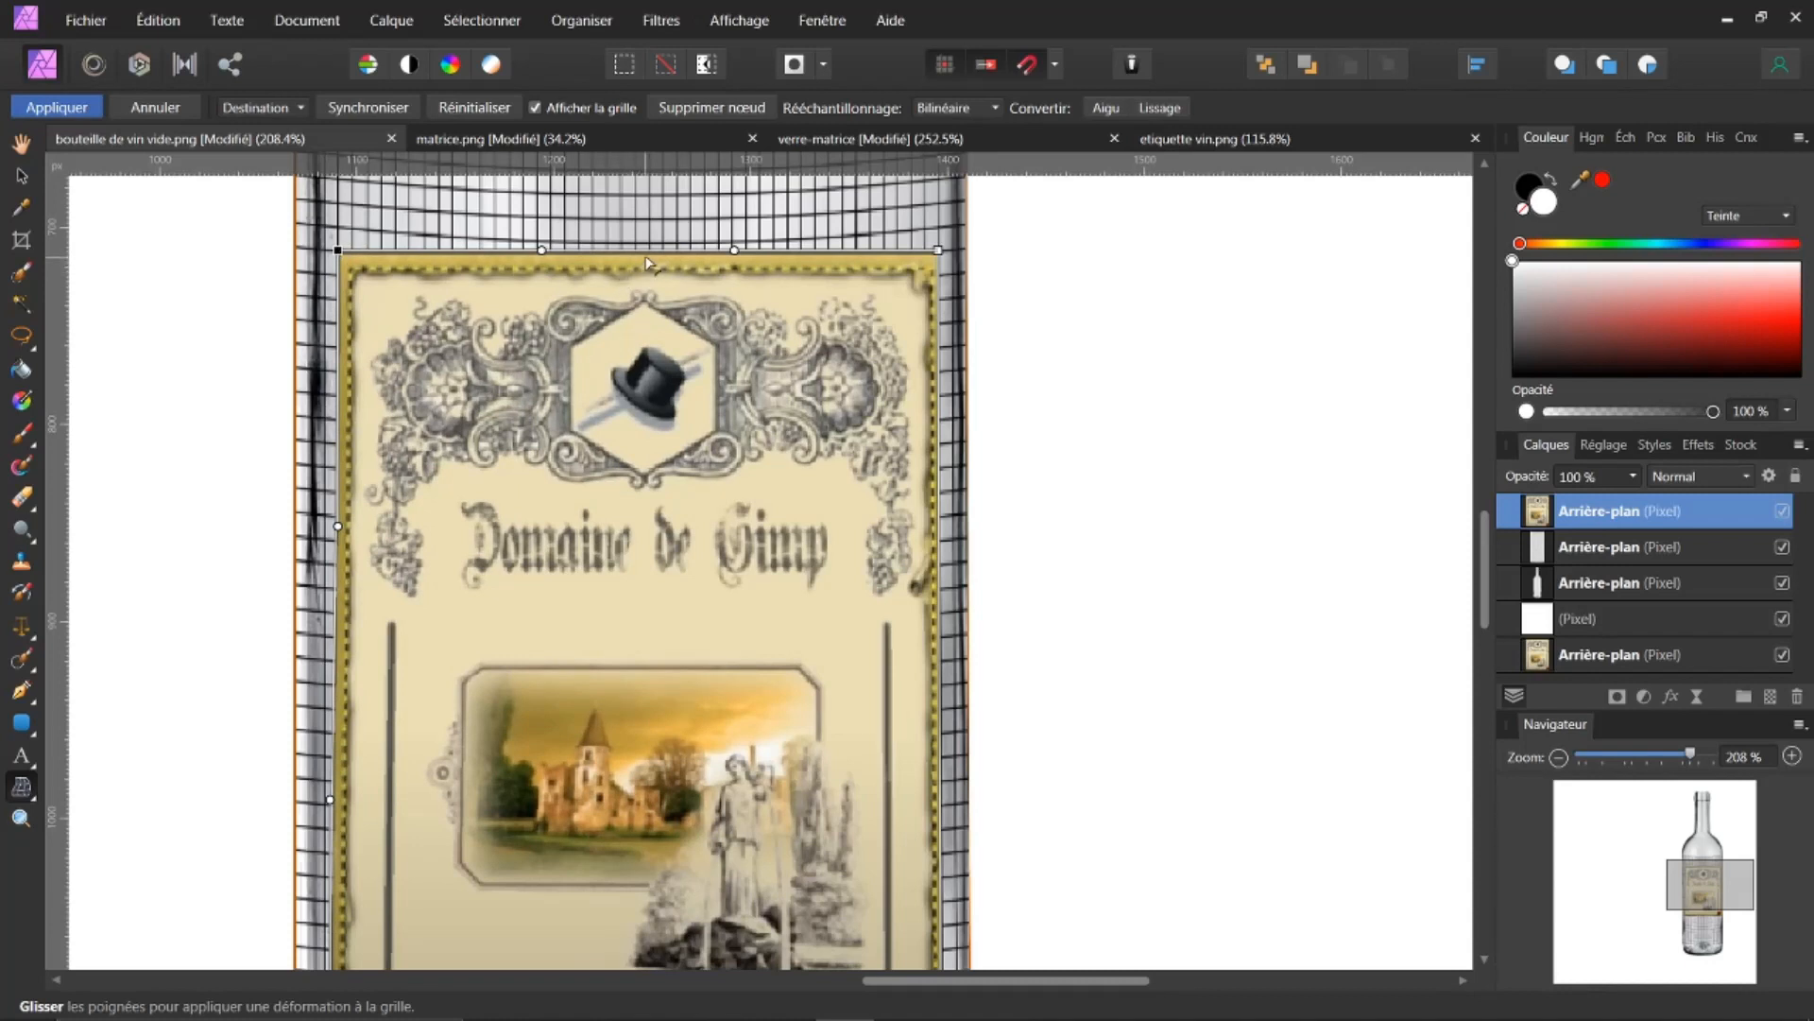
{"action": "left_click_drag", "start_coordinate": [643, 255], "coordinate": [639, 267]}
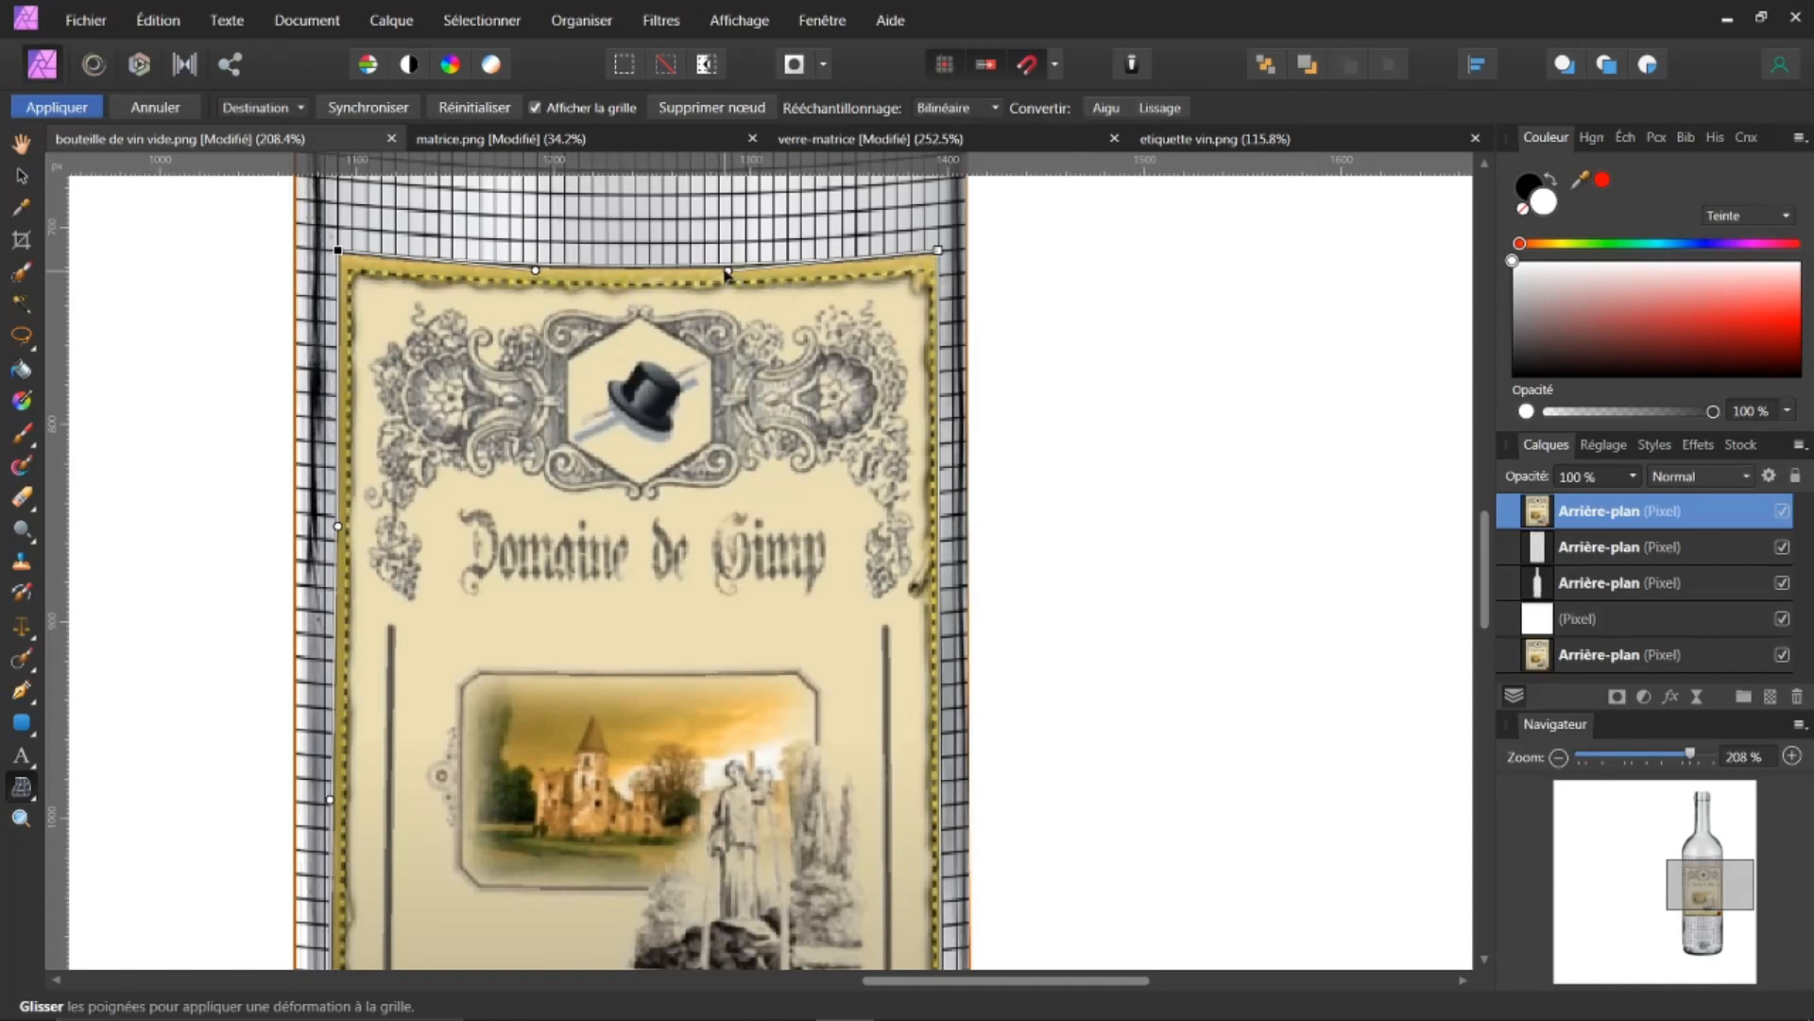
{"action": "left_click_drag", "start_coordinate": [731, 277], "coordinate": [774, 277]}
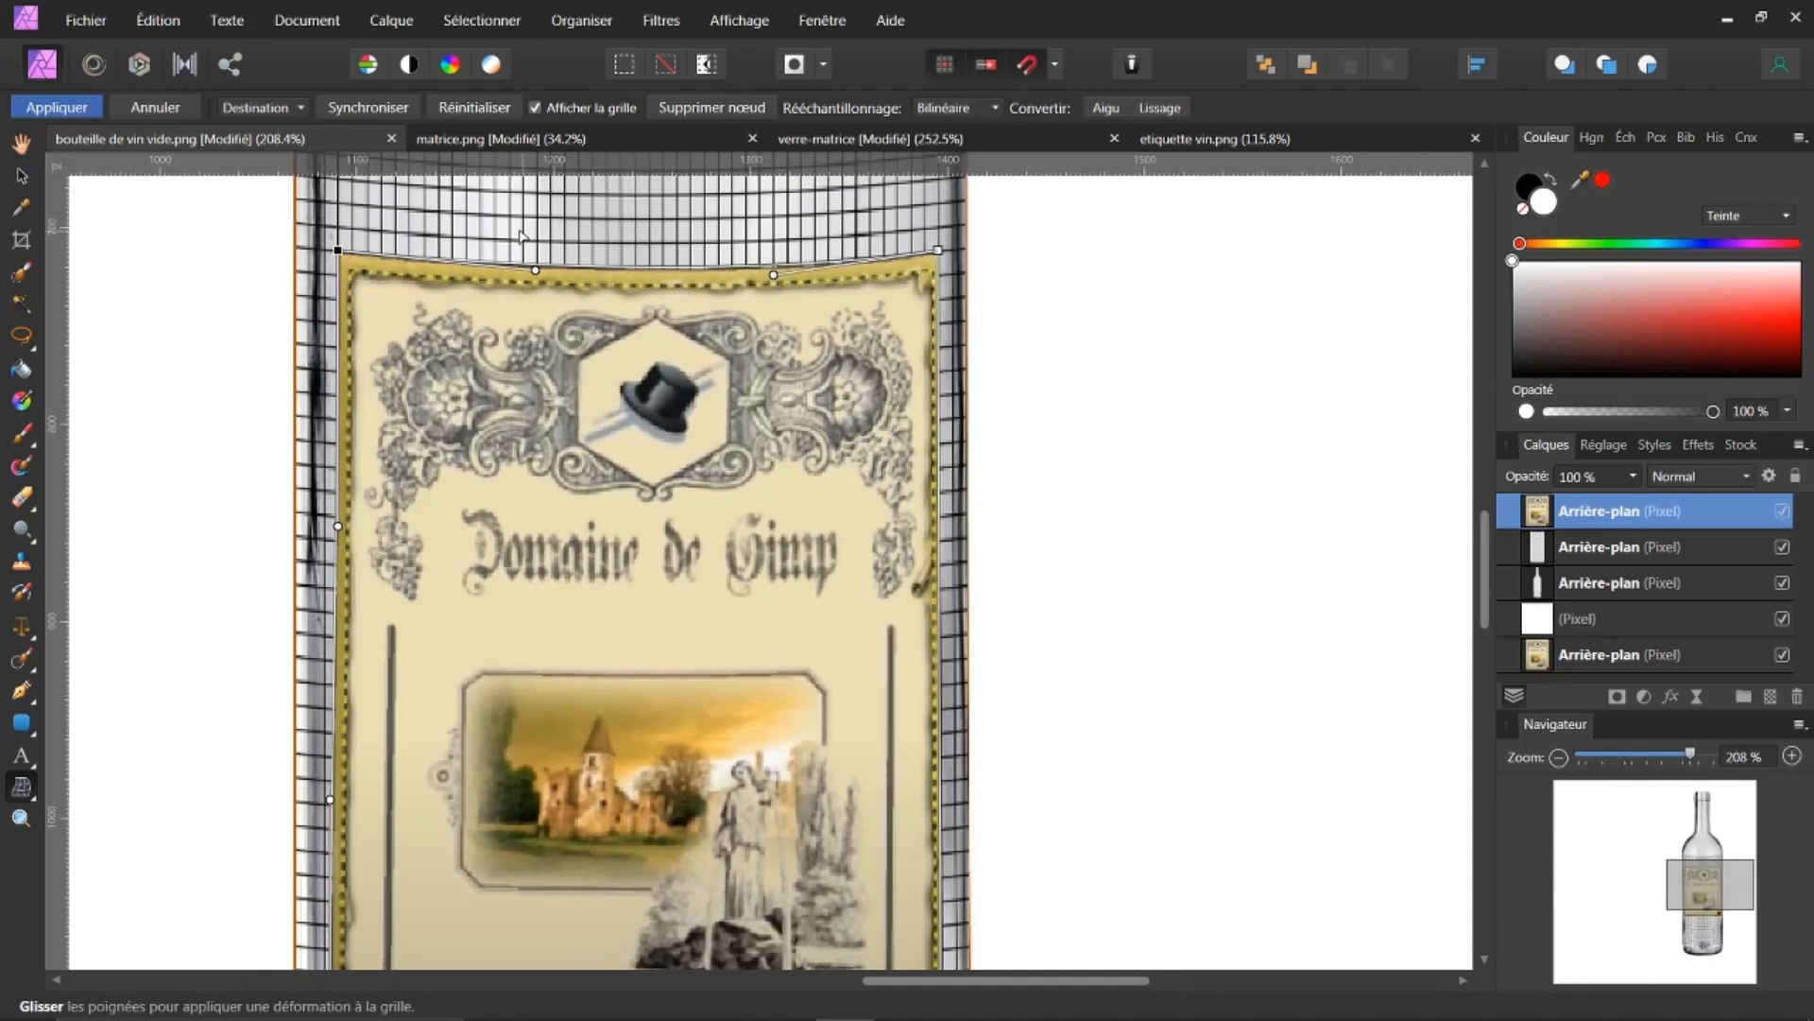
{"action": "left_click_drag", "start_coordinate": [535, 270], "coordinate": [486, 271]}
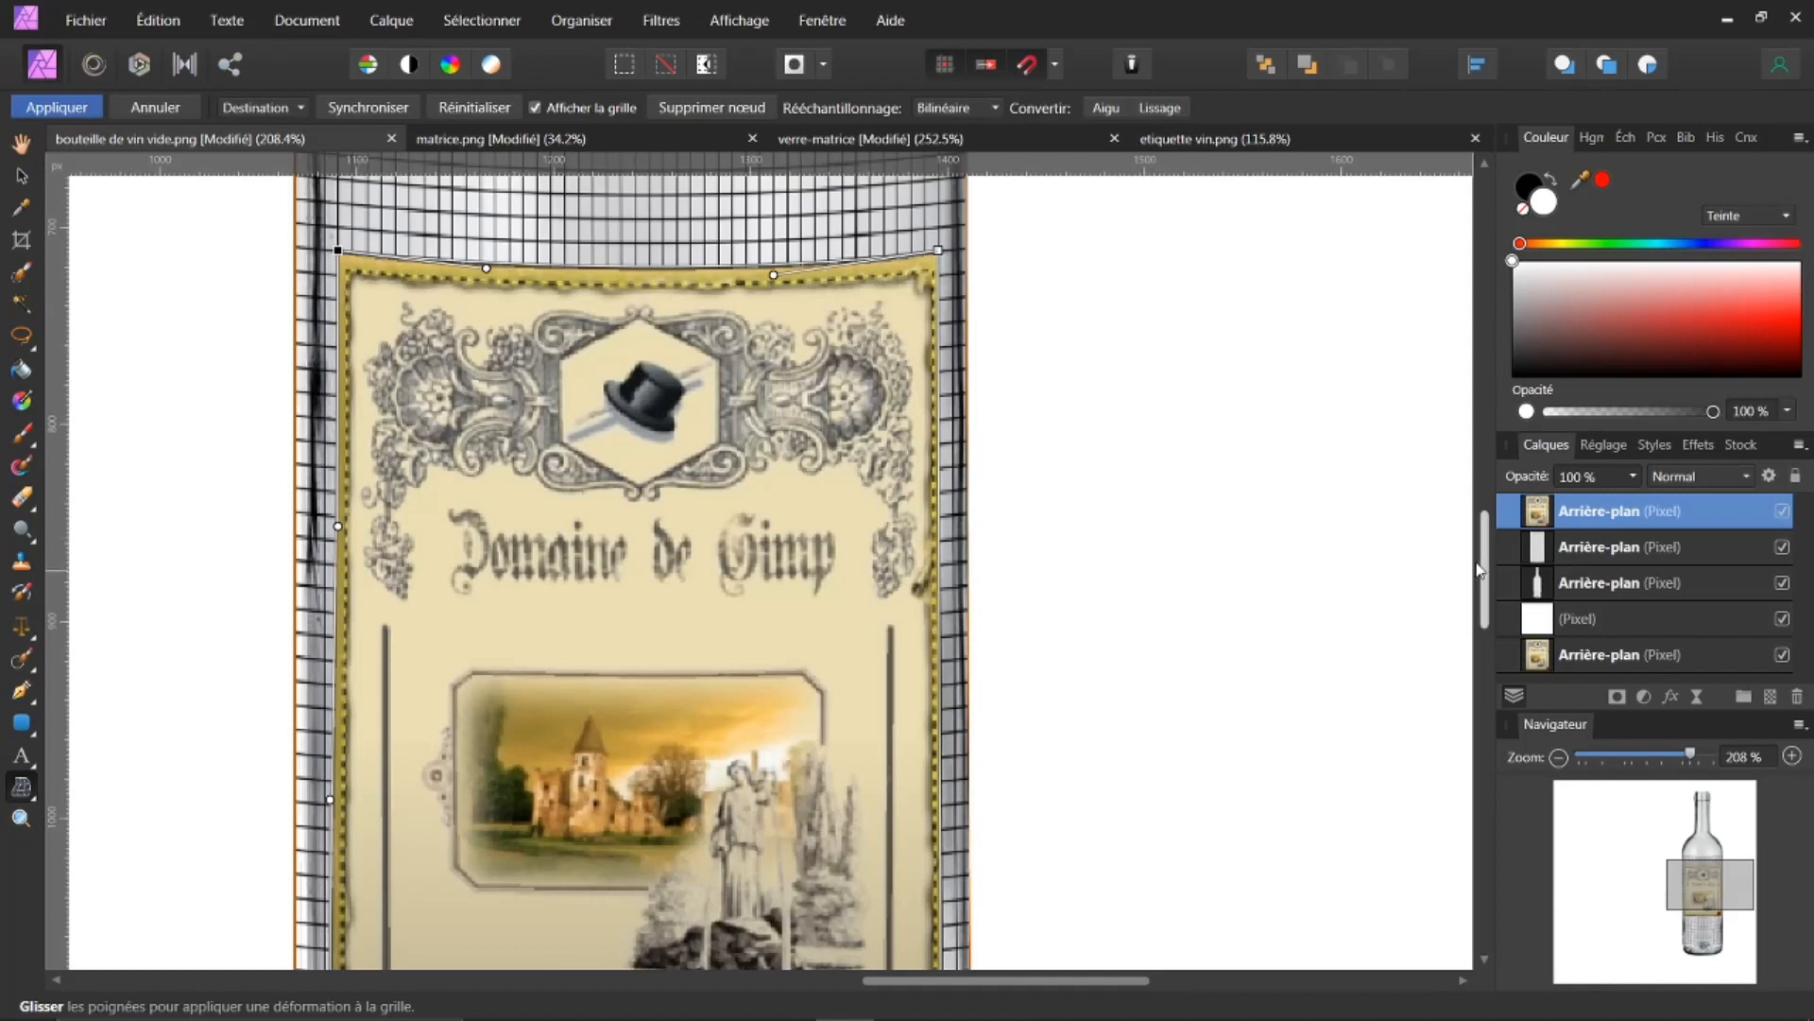
Step: Curve the label's bottom edge with the mesh nodes to match the grid, then apply the mesh warp
{"action": "left_click_drag", "start_coordinate": [1484, 564], "coordinate": [1506, 666]}
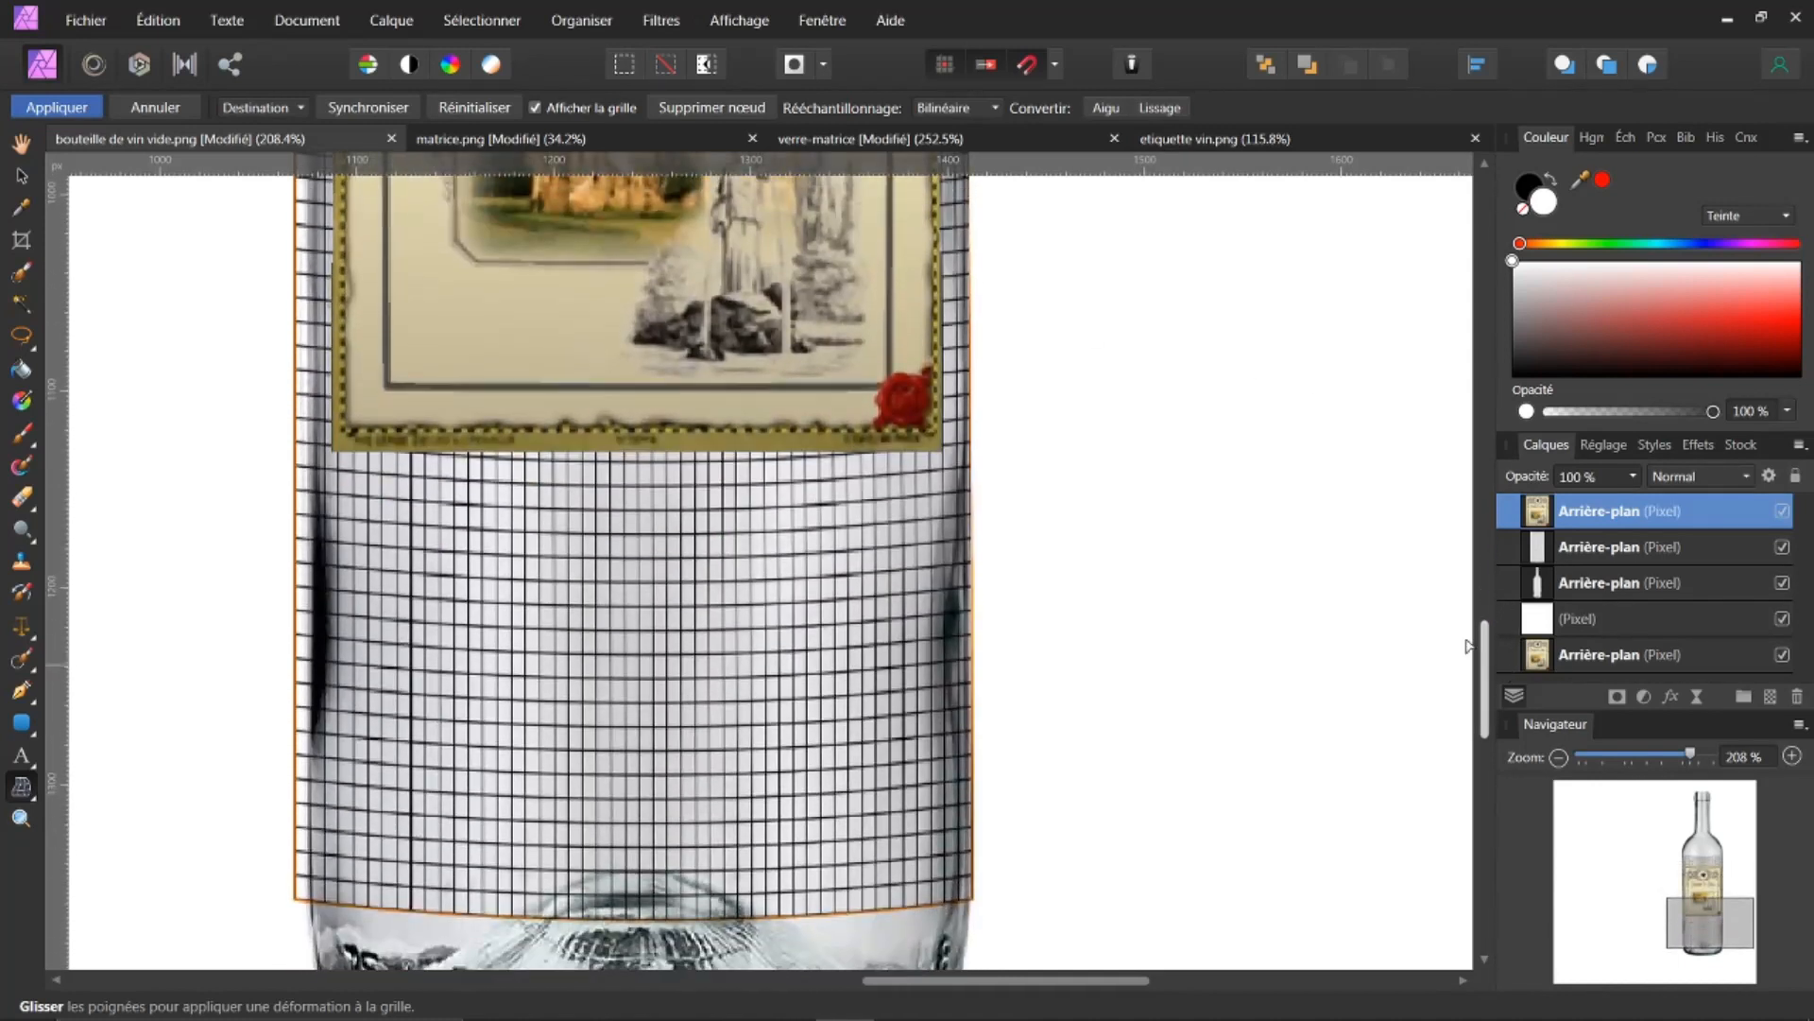
{"action": "left_click", "coordinate": [940, 452]}
{"action": "left_click_drag", "start_coordinate": [942, 451], "coordinate": [943, 449]}
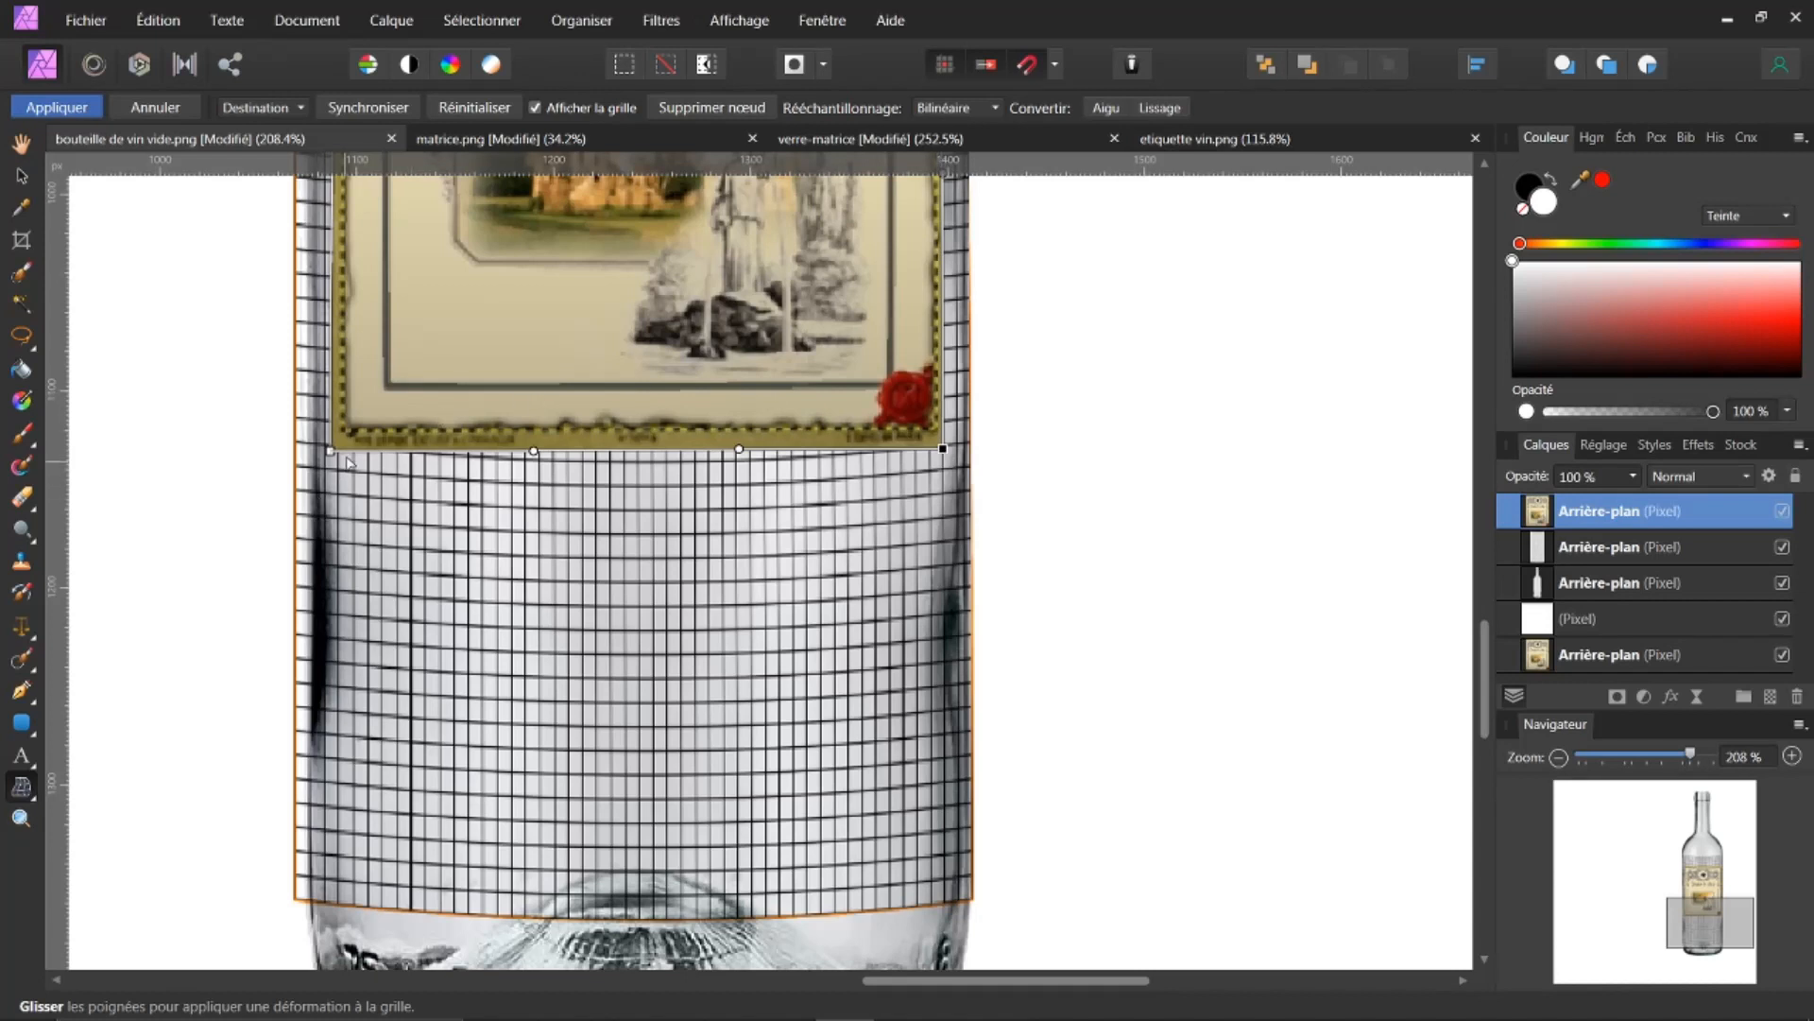
{"action": "left_click_drag", "start_coordinate": [332, 455], "coordinate": [338, 449]}
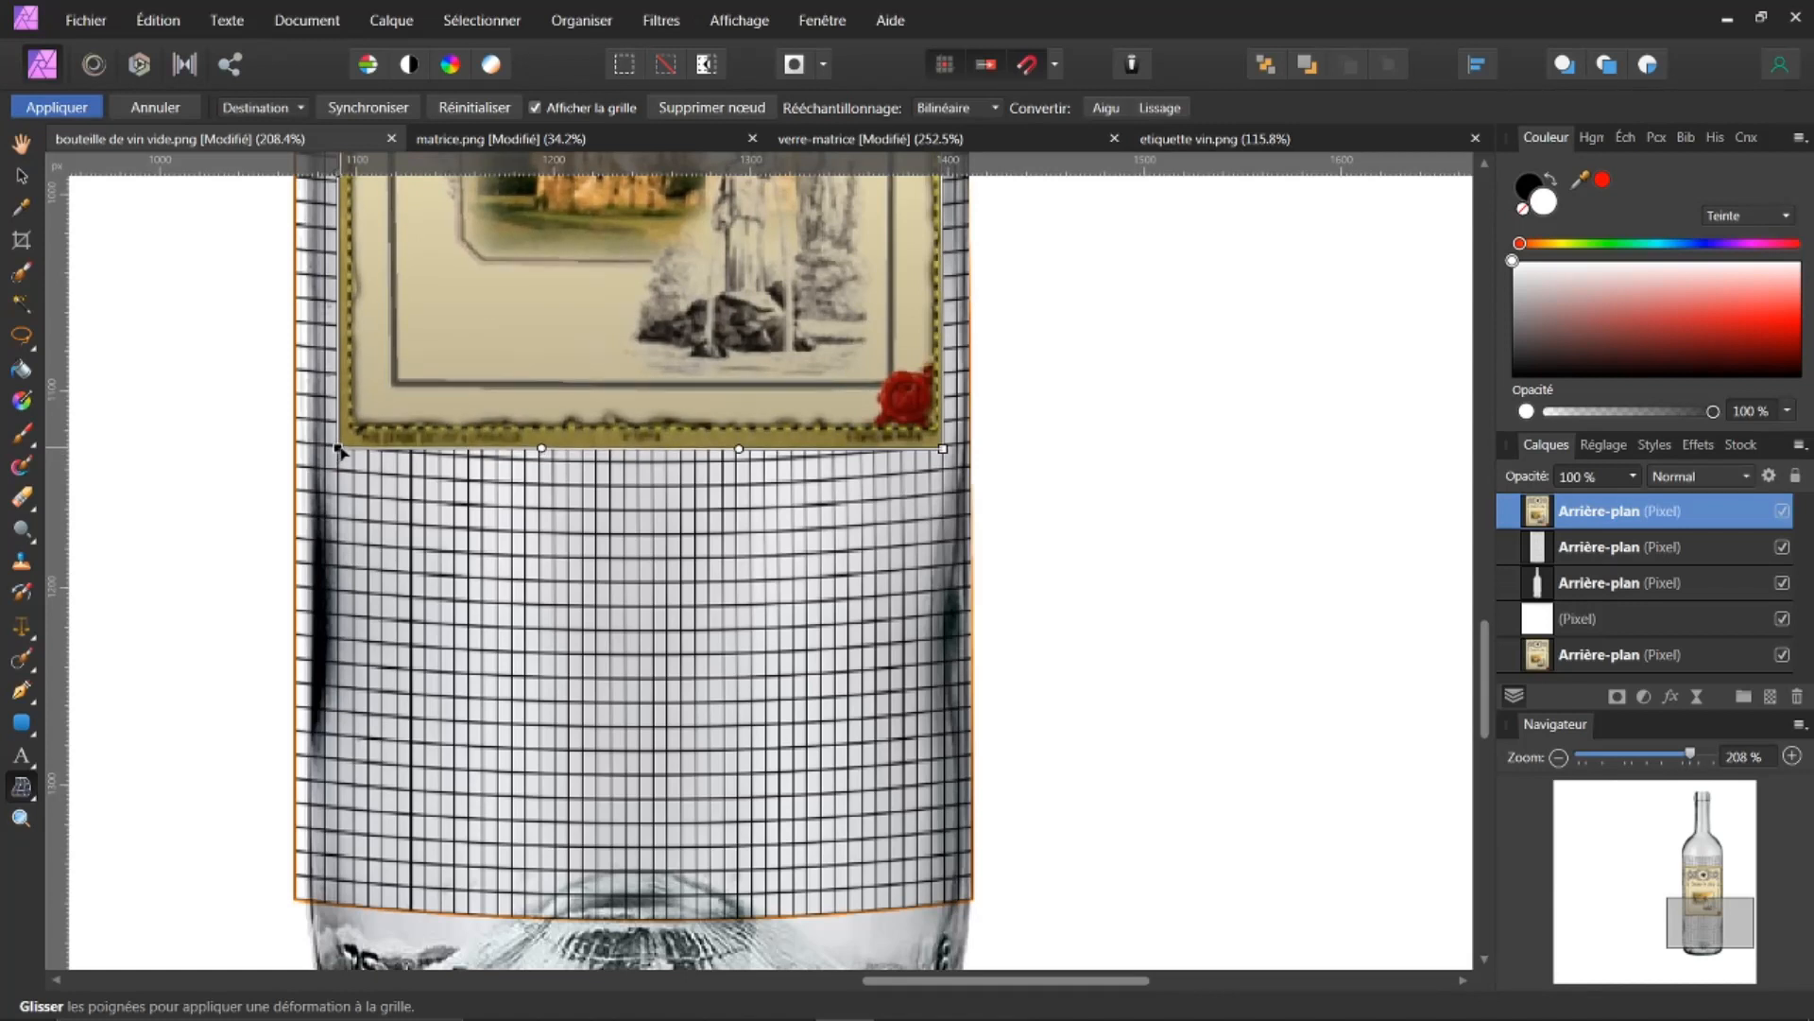
{"action": "left_click_drag", "start_coordinate": [654, 440], "coordinate": [738, 470]}
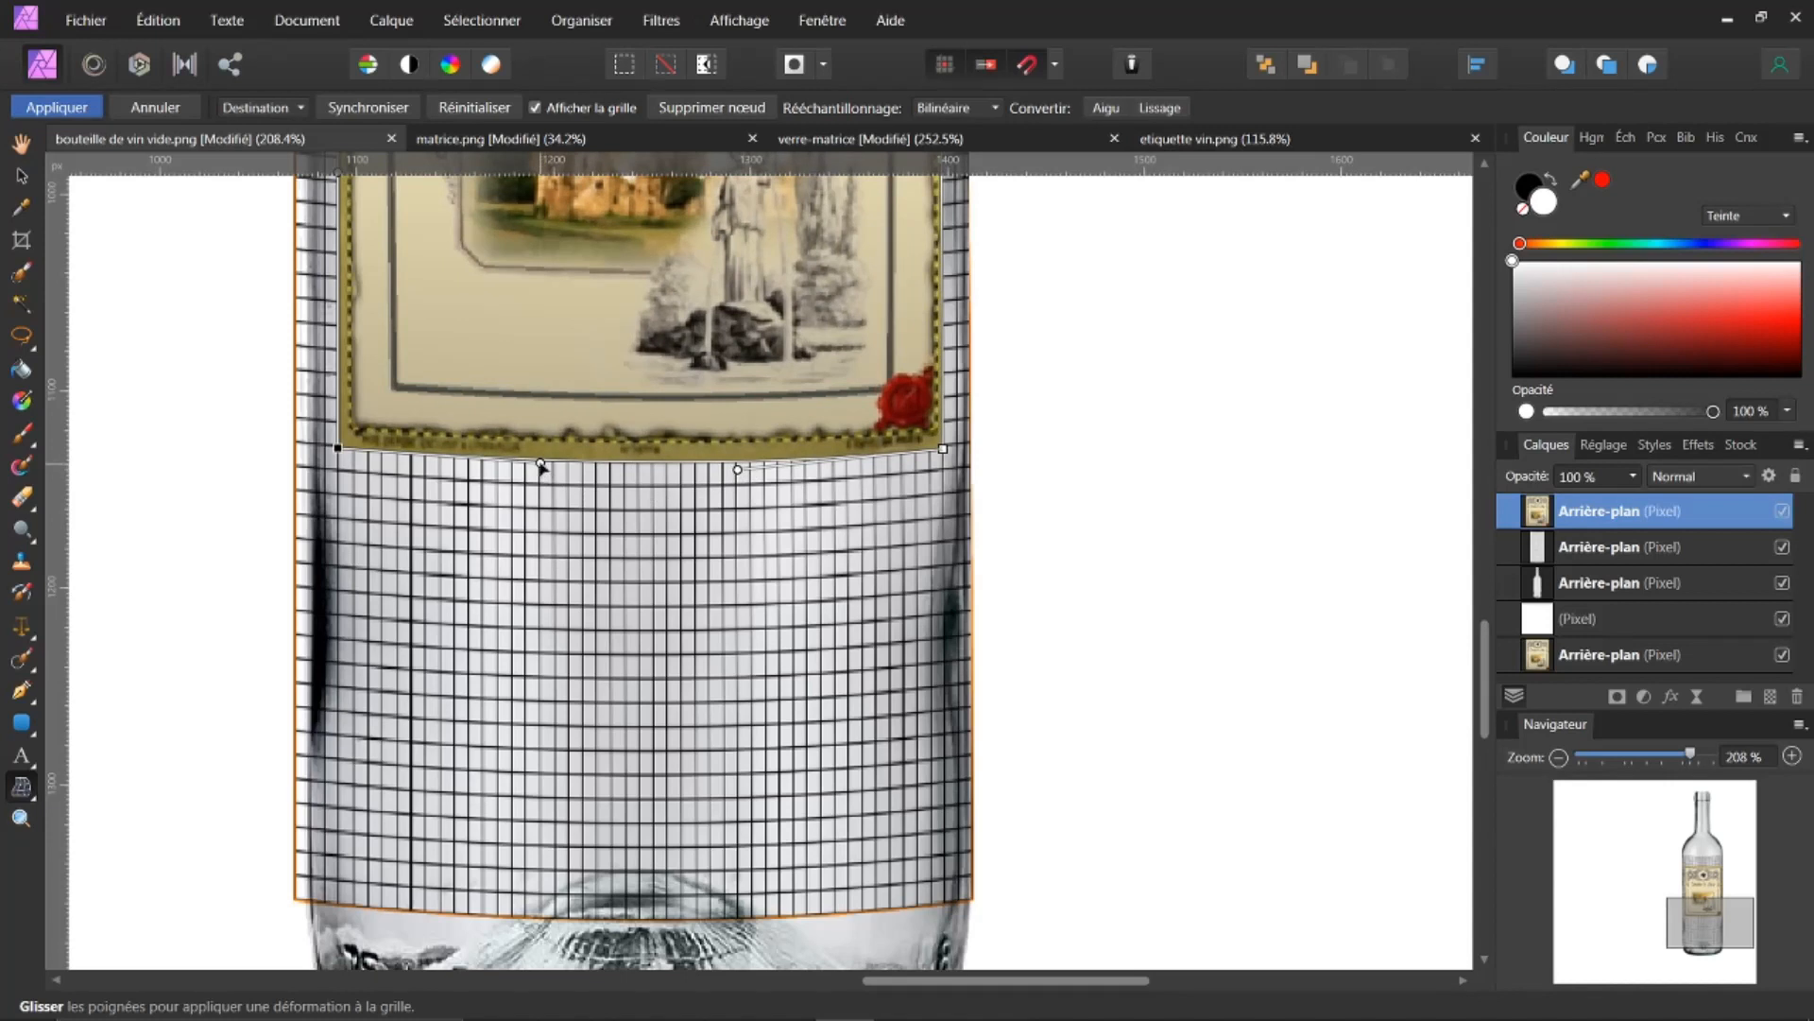
{"action": "left_click_drag", "start_coordinate": [543, 469], "coordinate": [530, 475]}
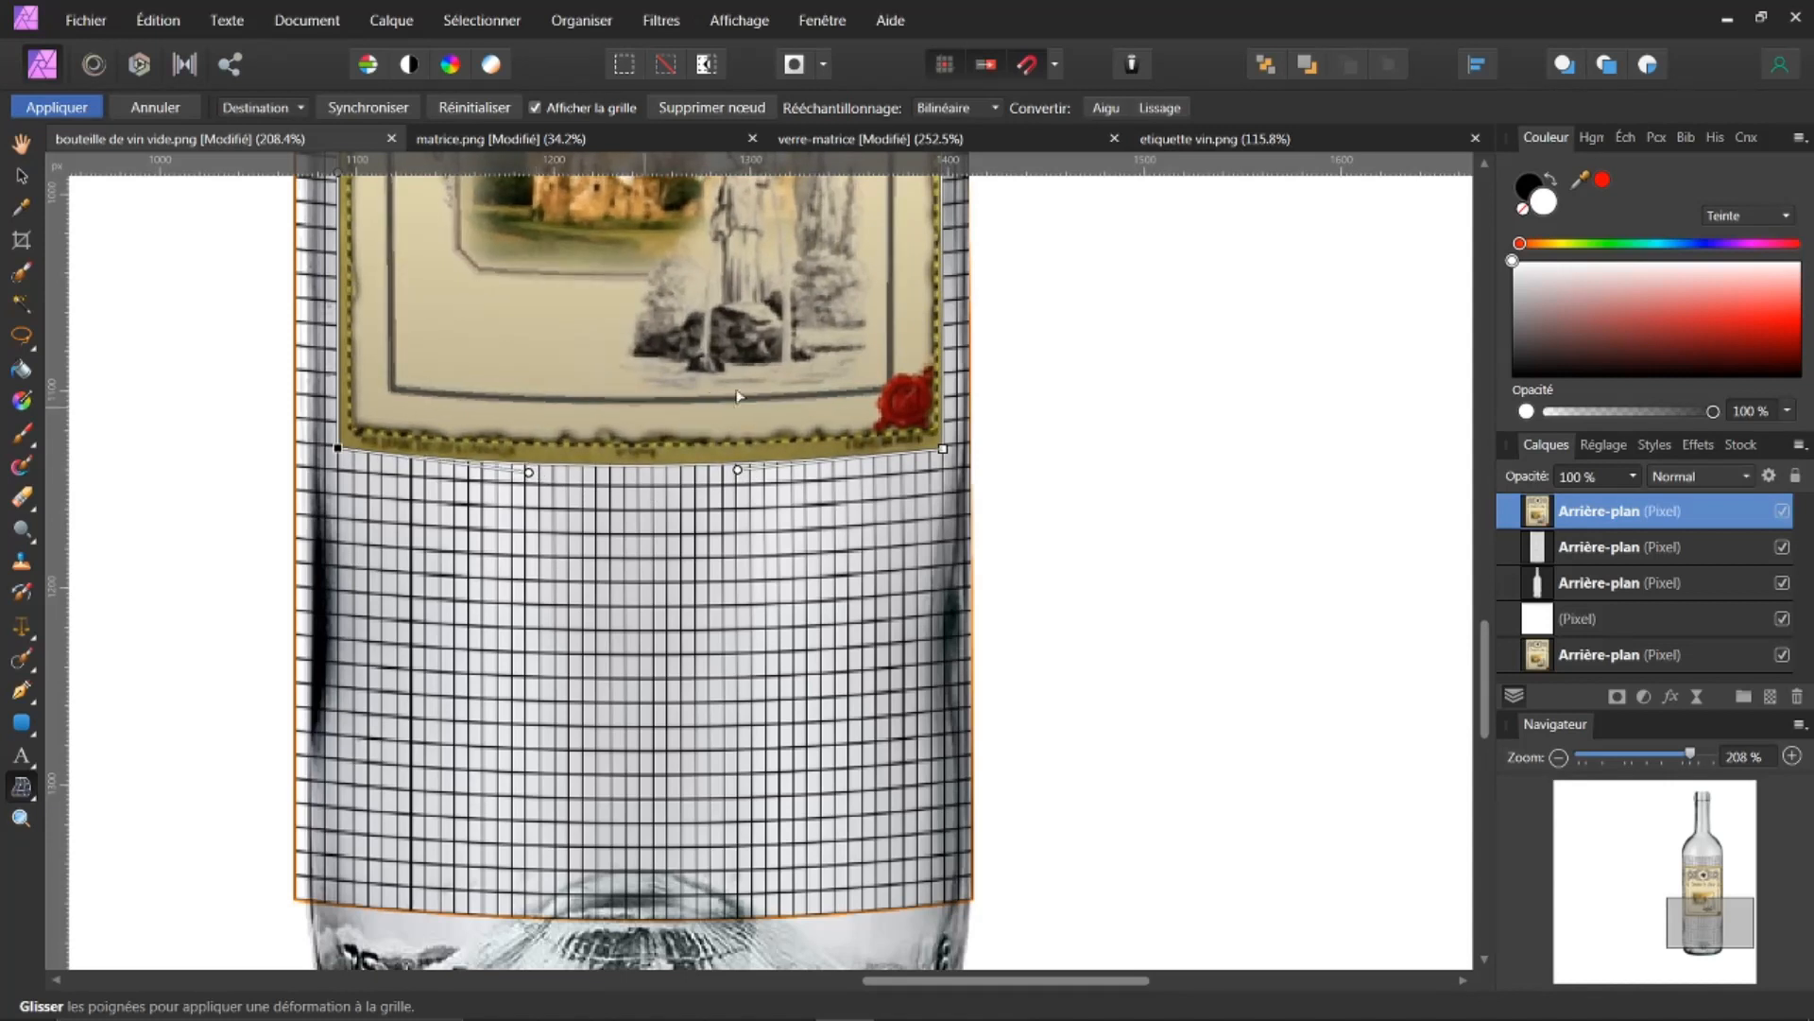
{"action": "scroll", "coordinate": [1479, 605], "scroll_direction": "up", "scroll_amount": 5}
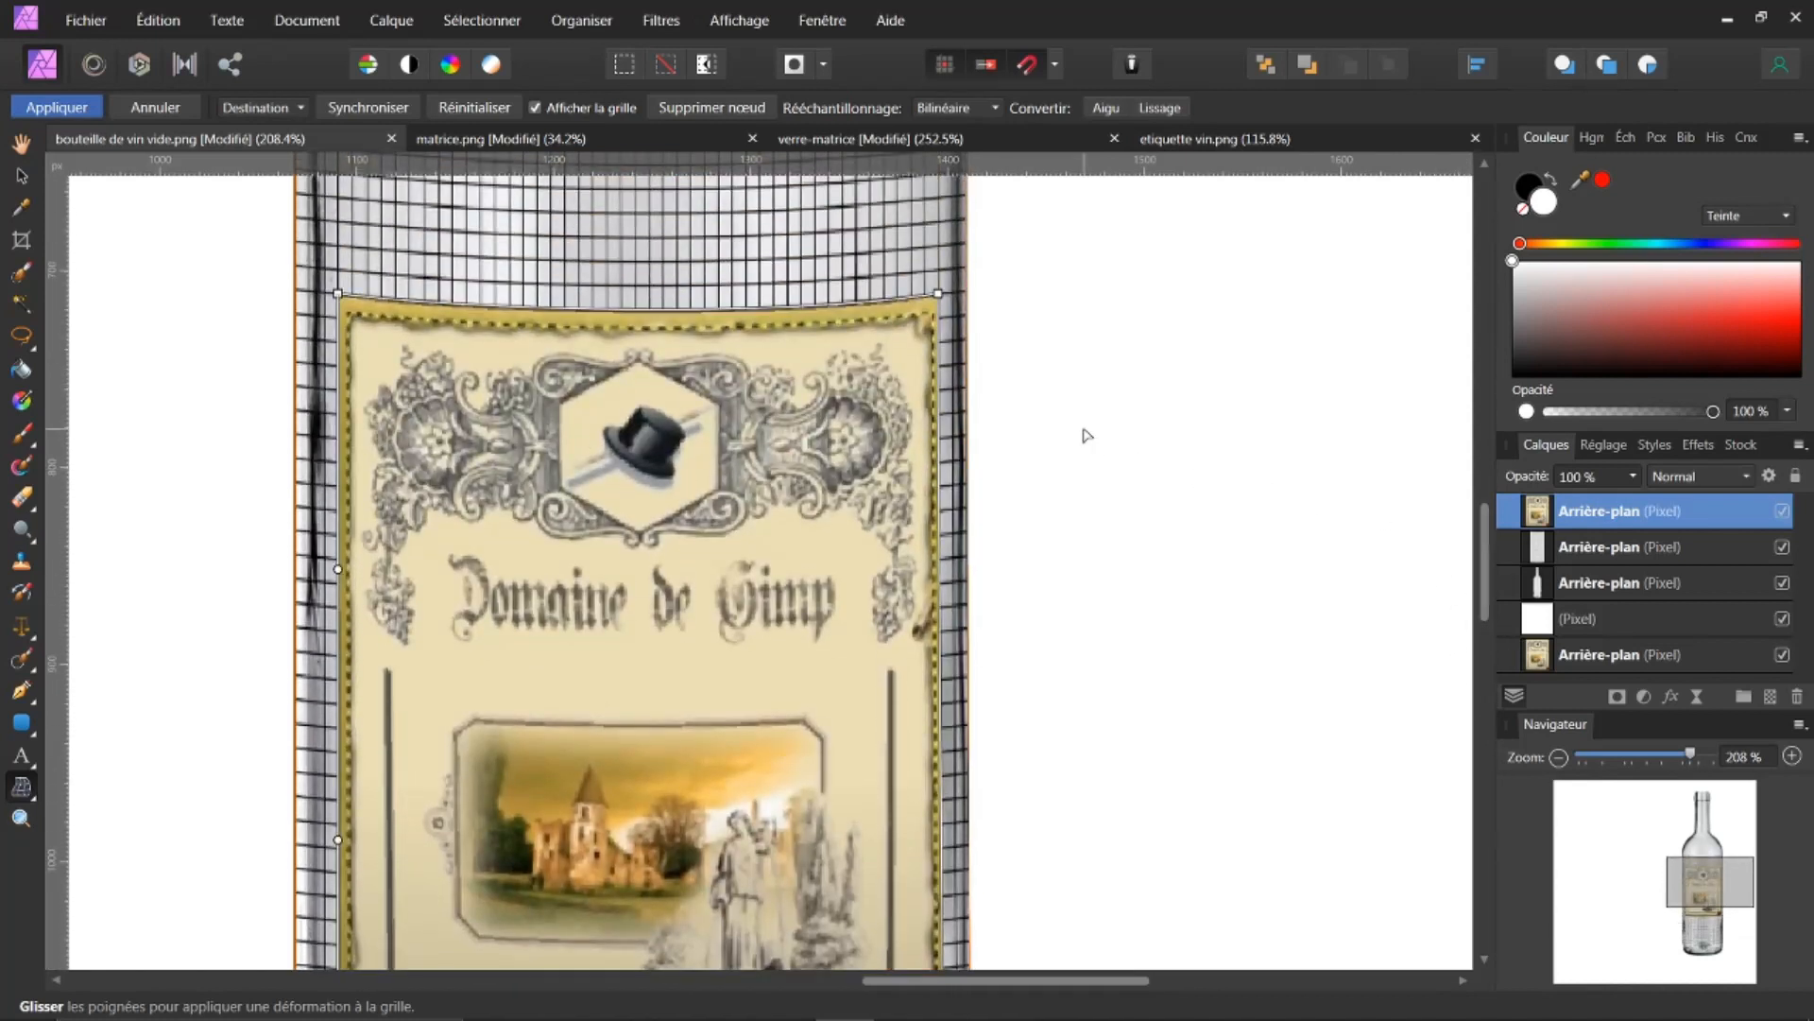
{"action": "scroll", "coordinate": [1087, 435], "scroll_direction": "down", "scroll_amount": 4}
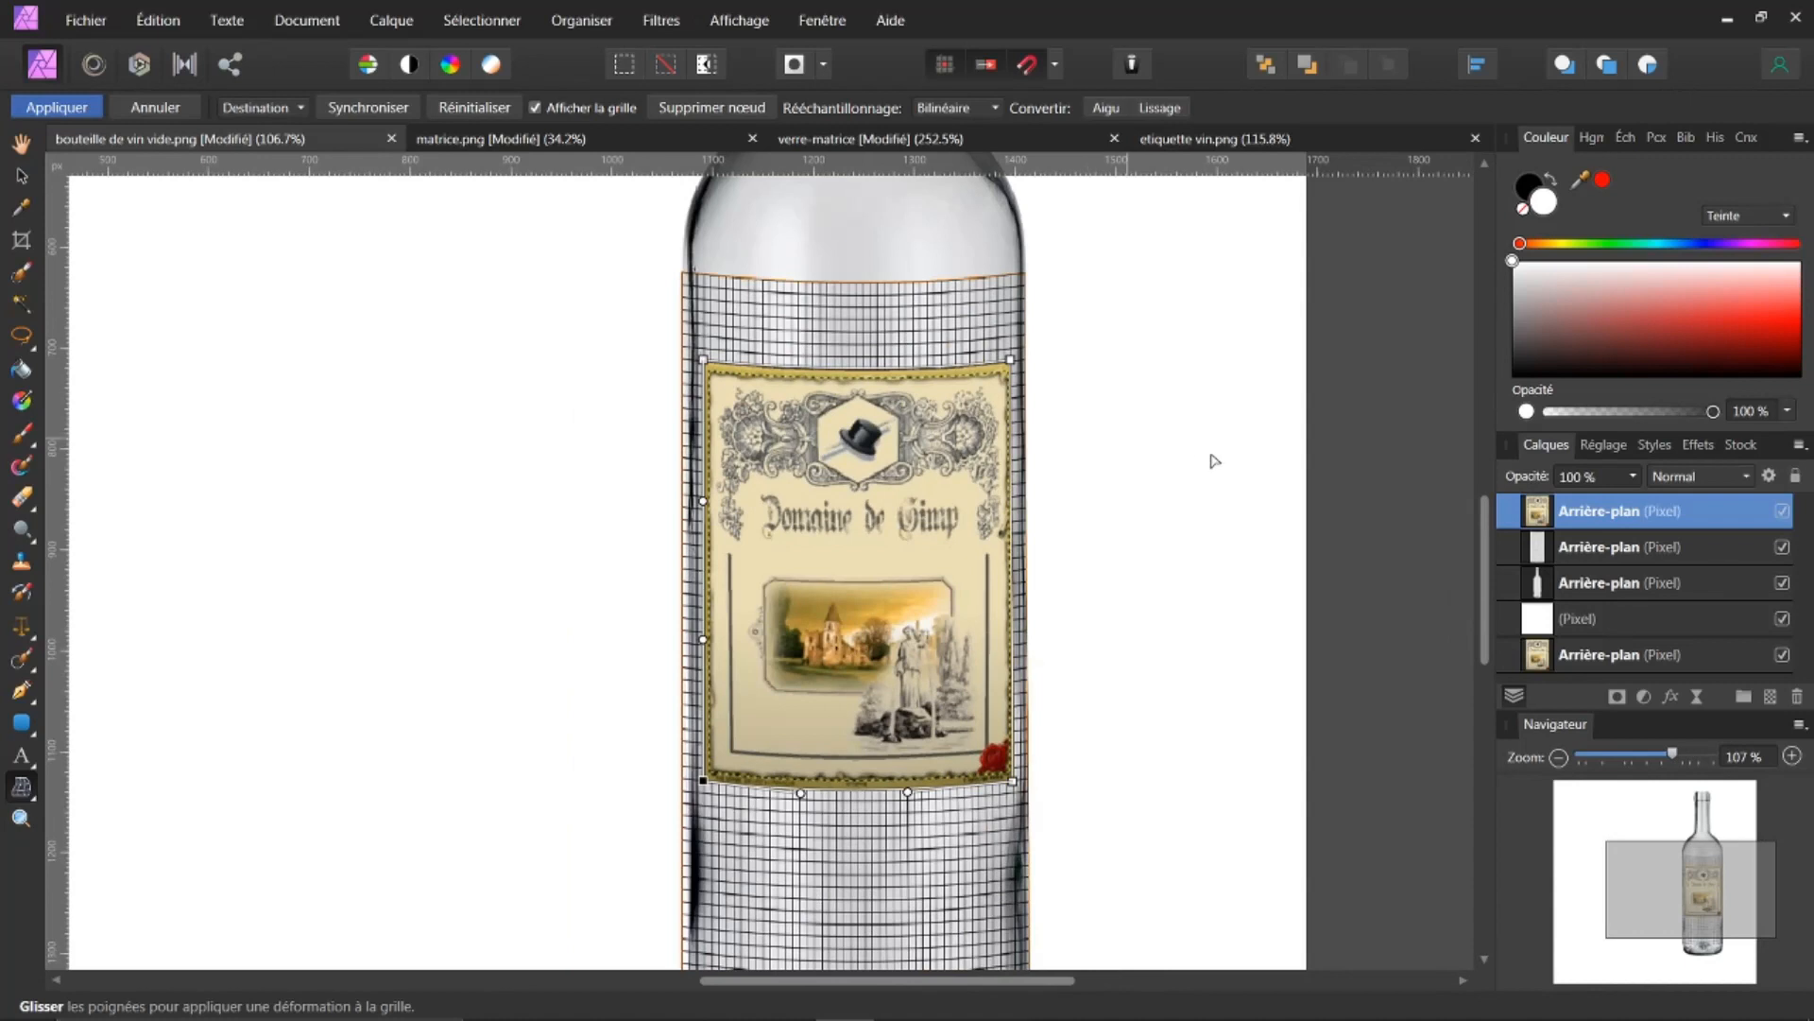
{"action": "scroll", "coordinate": [1486, 580], "scroll_direction": "down", "scroll_amount": 3}
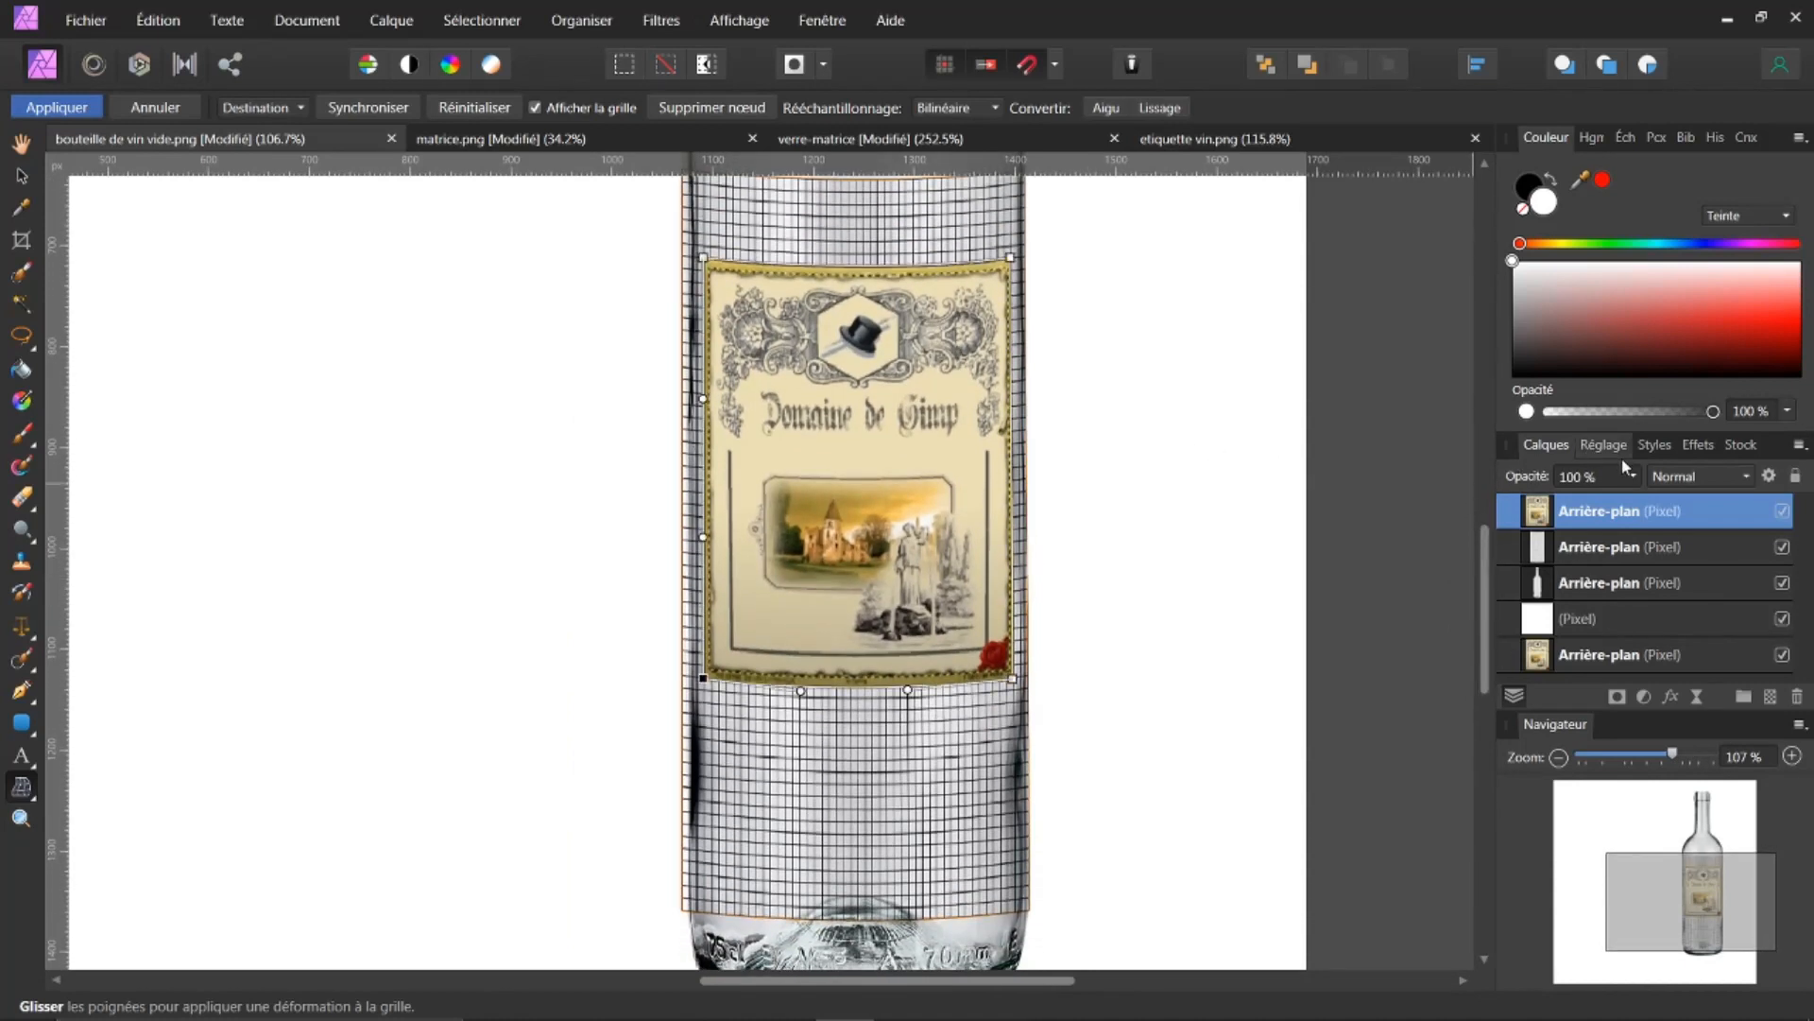
{"action": "left_click", "coordinate": [57, 109]}
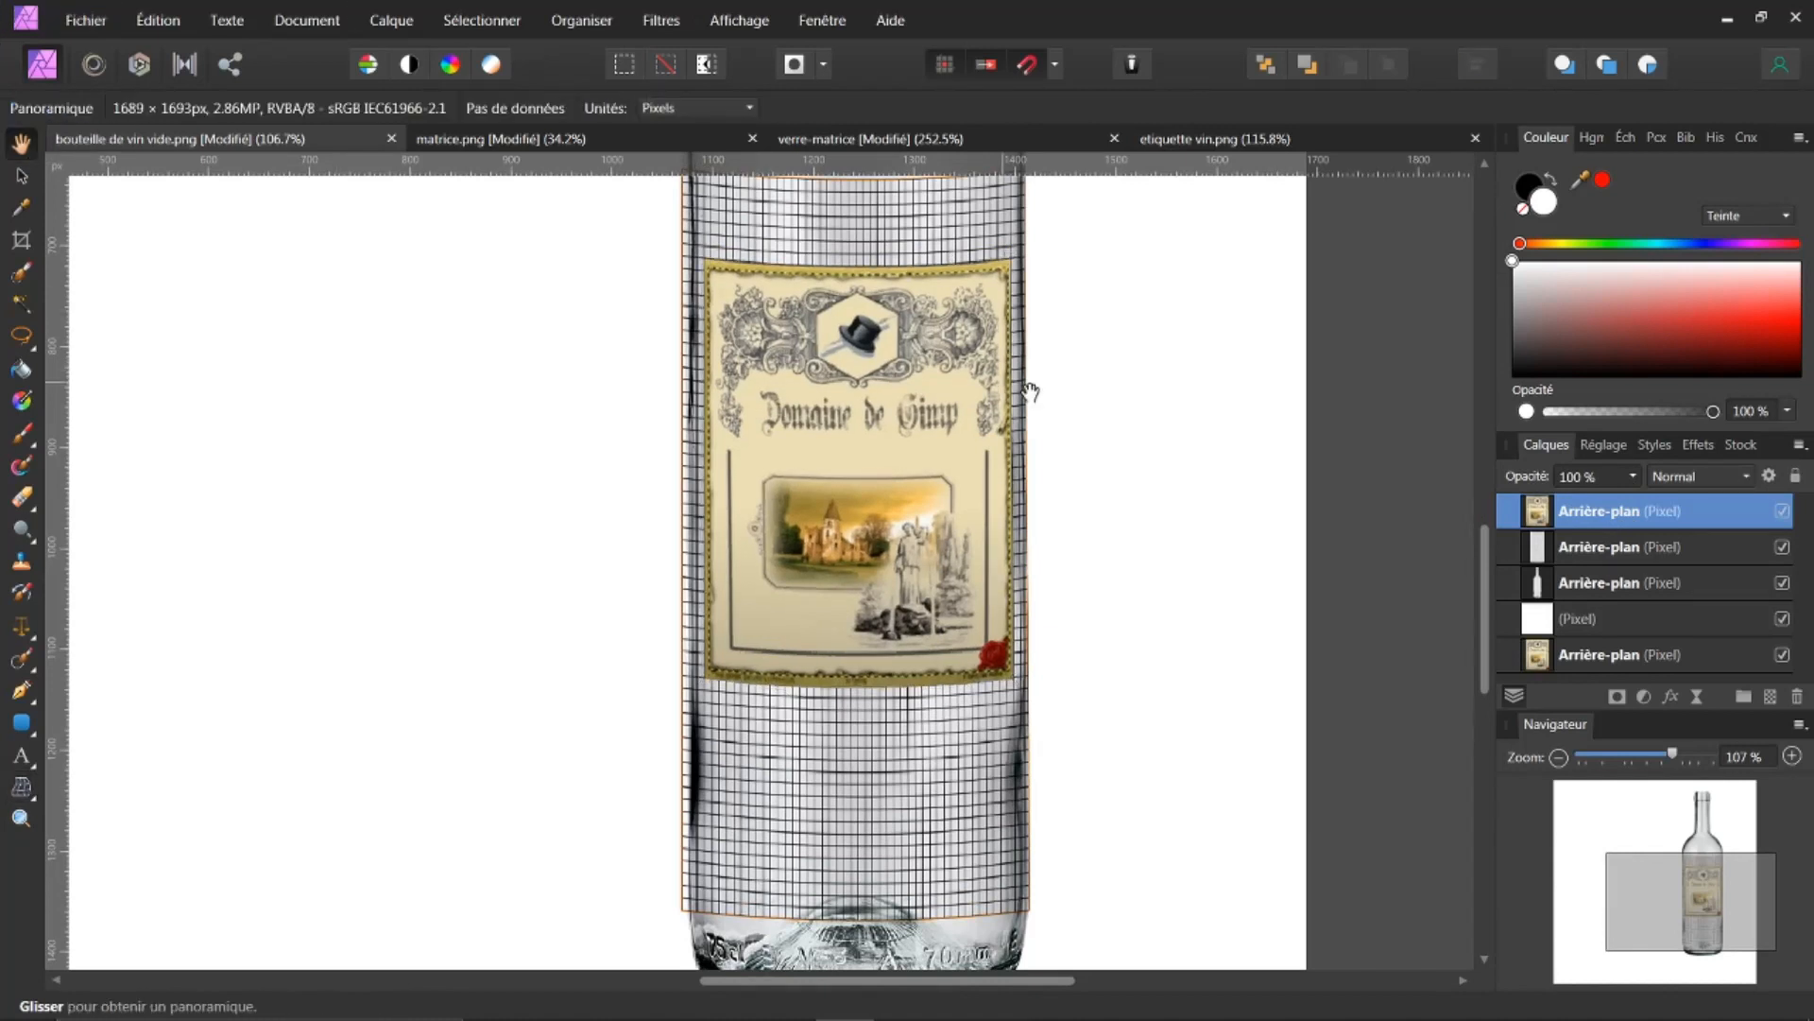
Step: Hide the grid matrix layer to see the warped label on the bare bottle
{"action": "left_click", "coordinate": [1565, 548]}
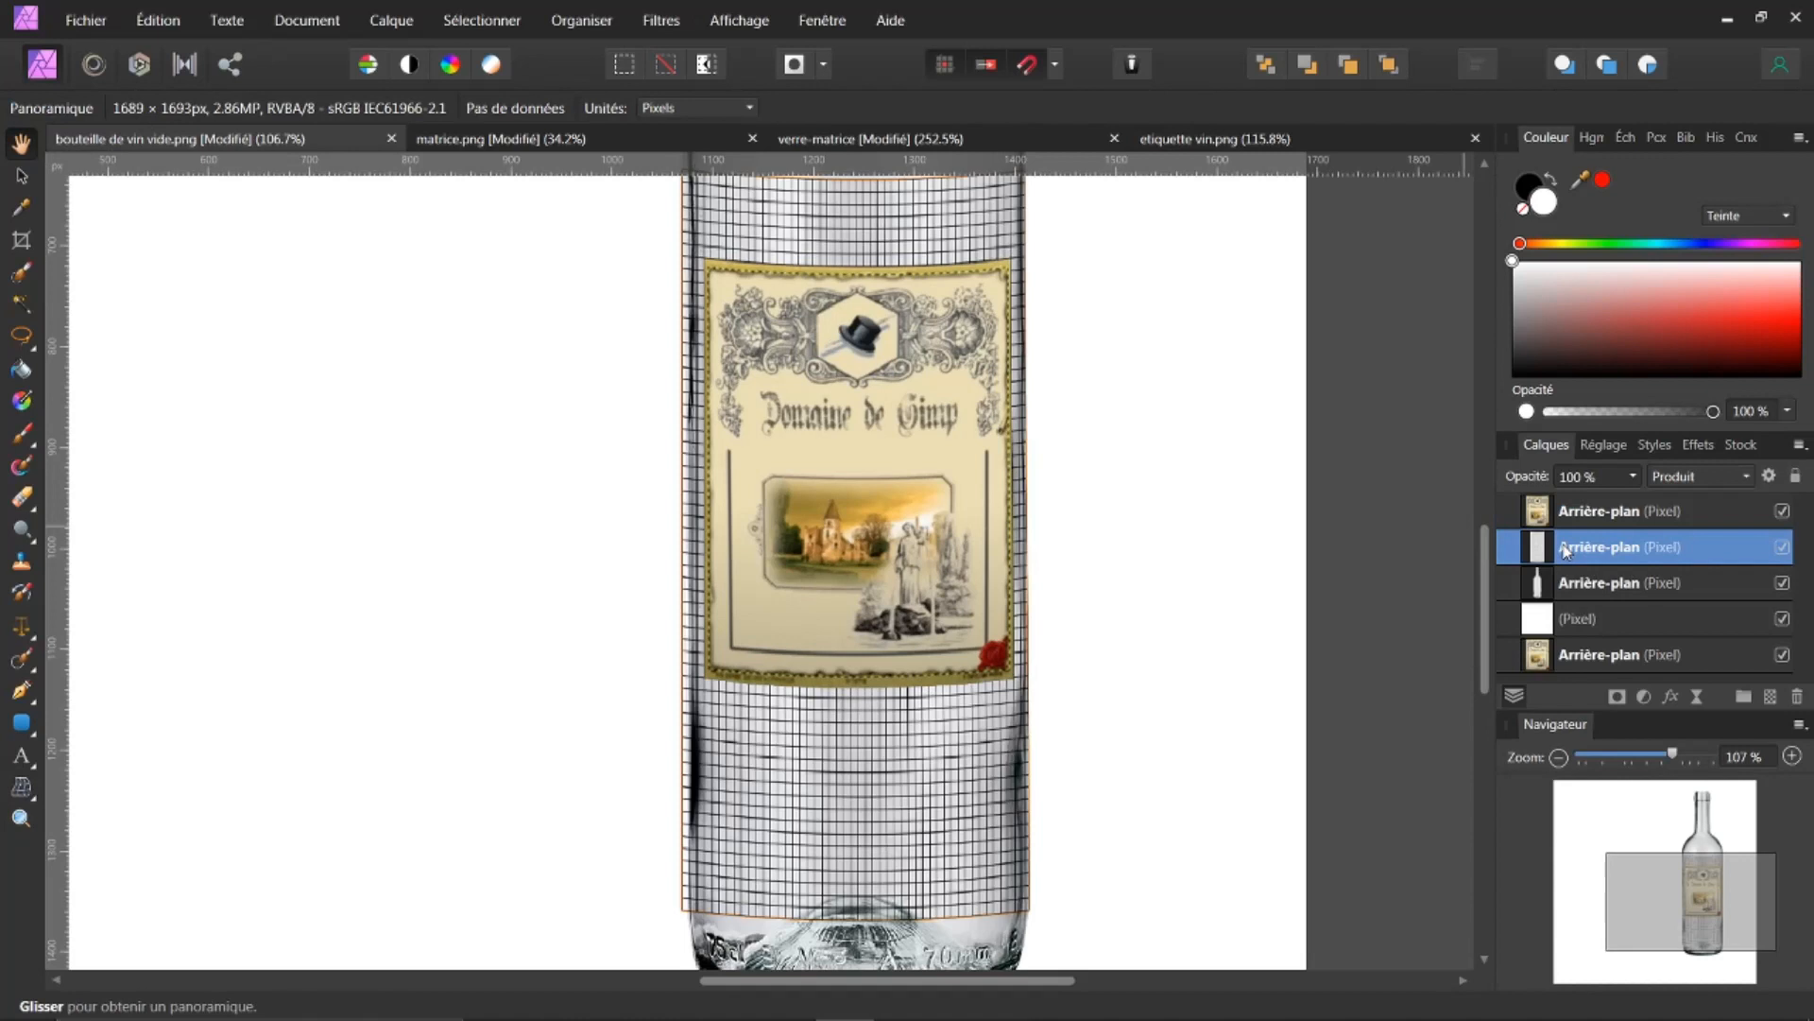
{"action": "left_click", "coordinate": [1784, 547]}
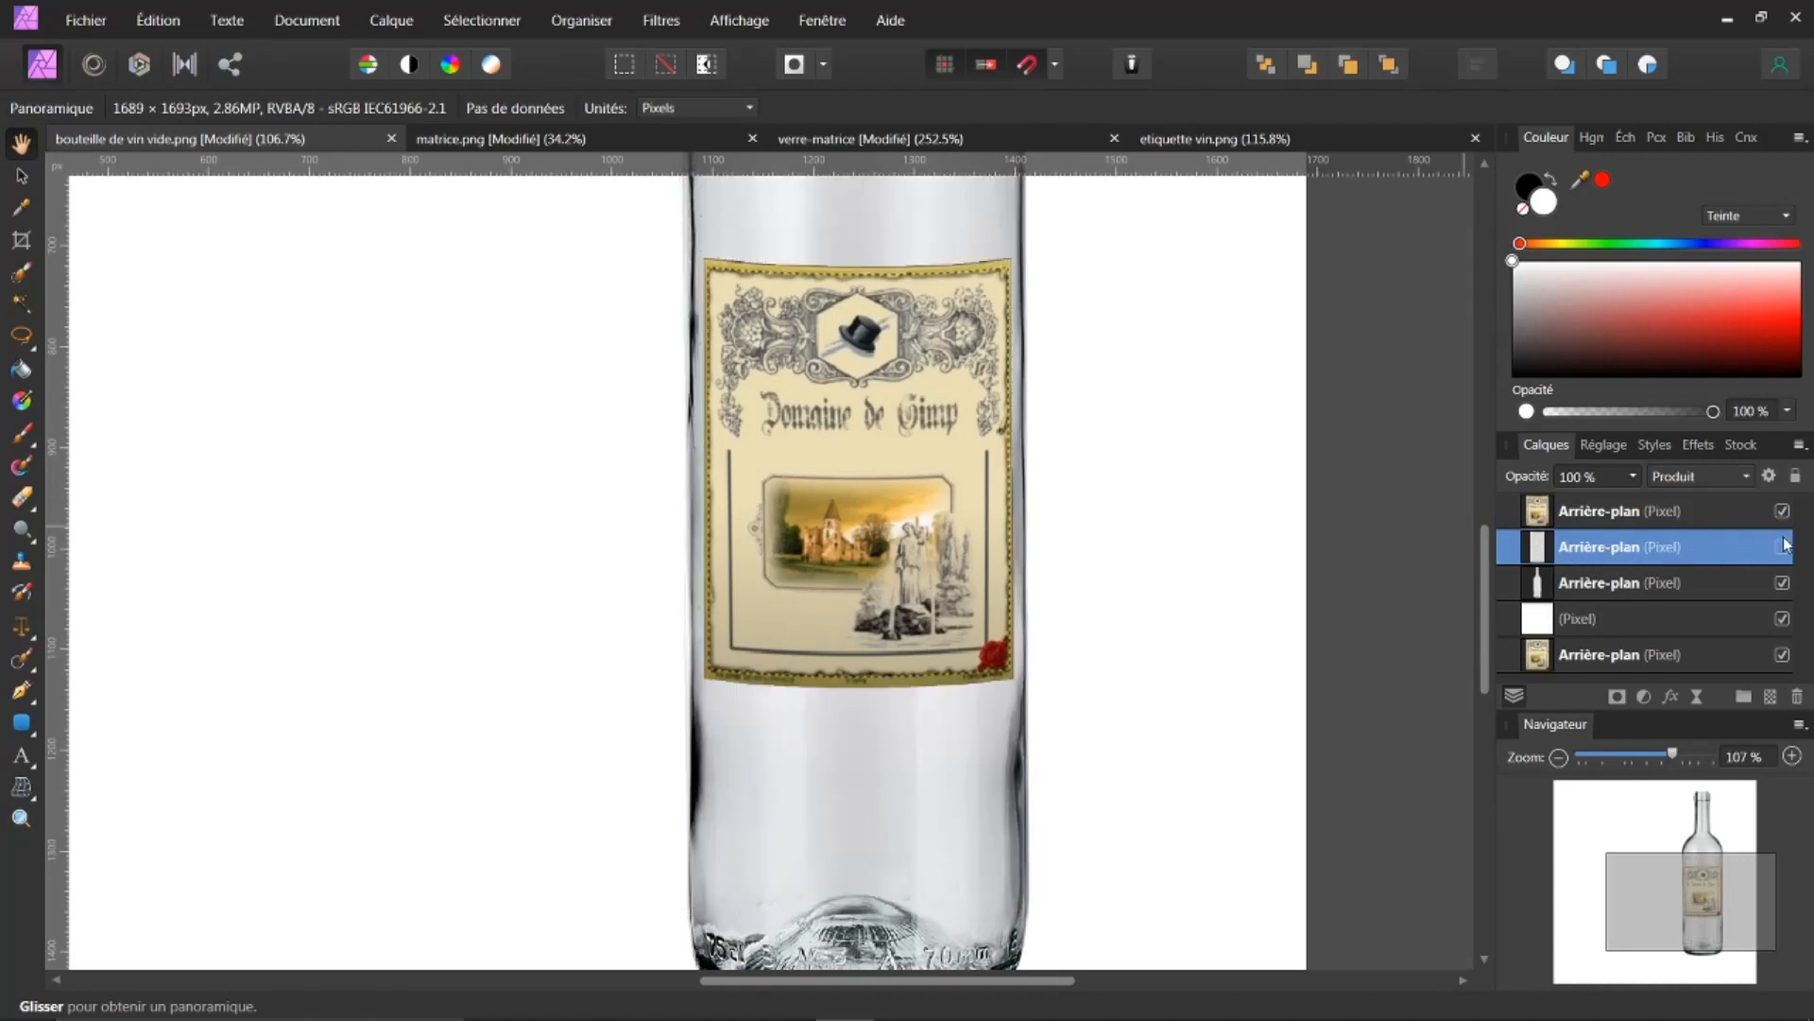
{"action": "scroll", "coordinate": [1154, 419], "scroll_direction": "down", "scroll_amount": 2}
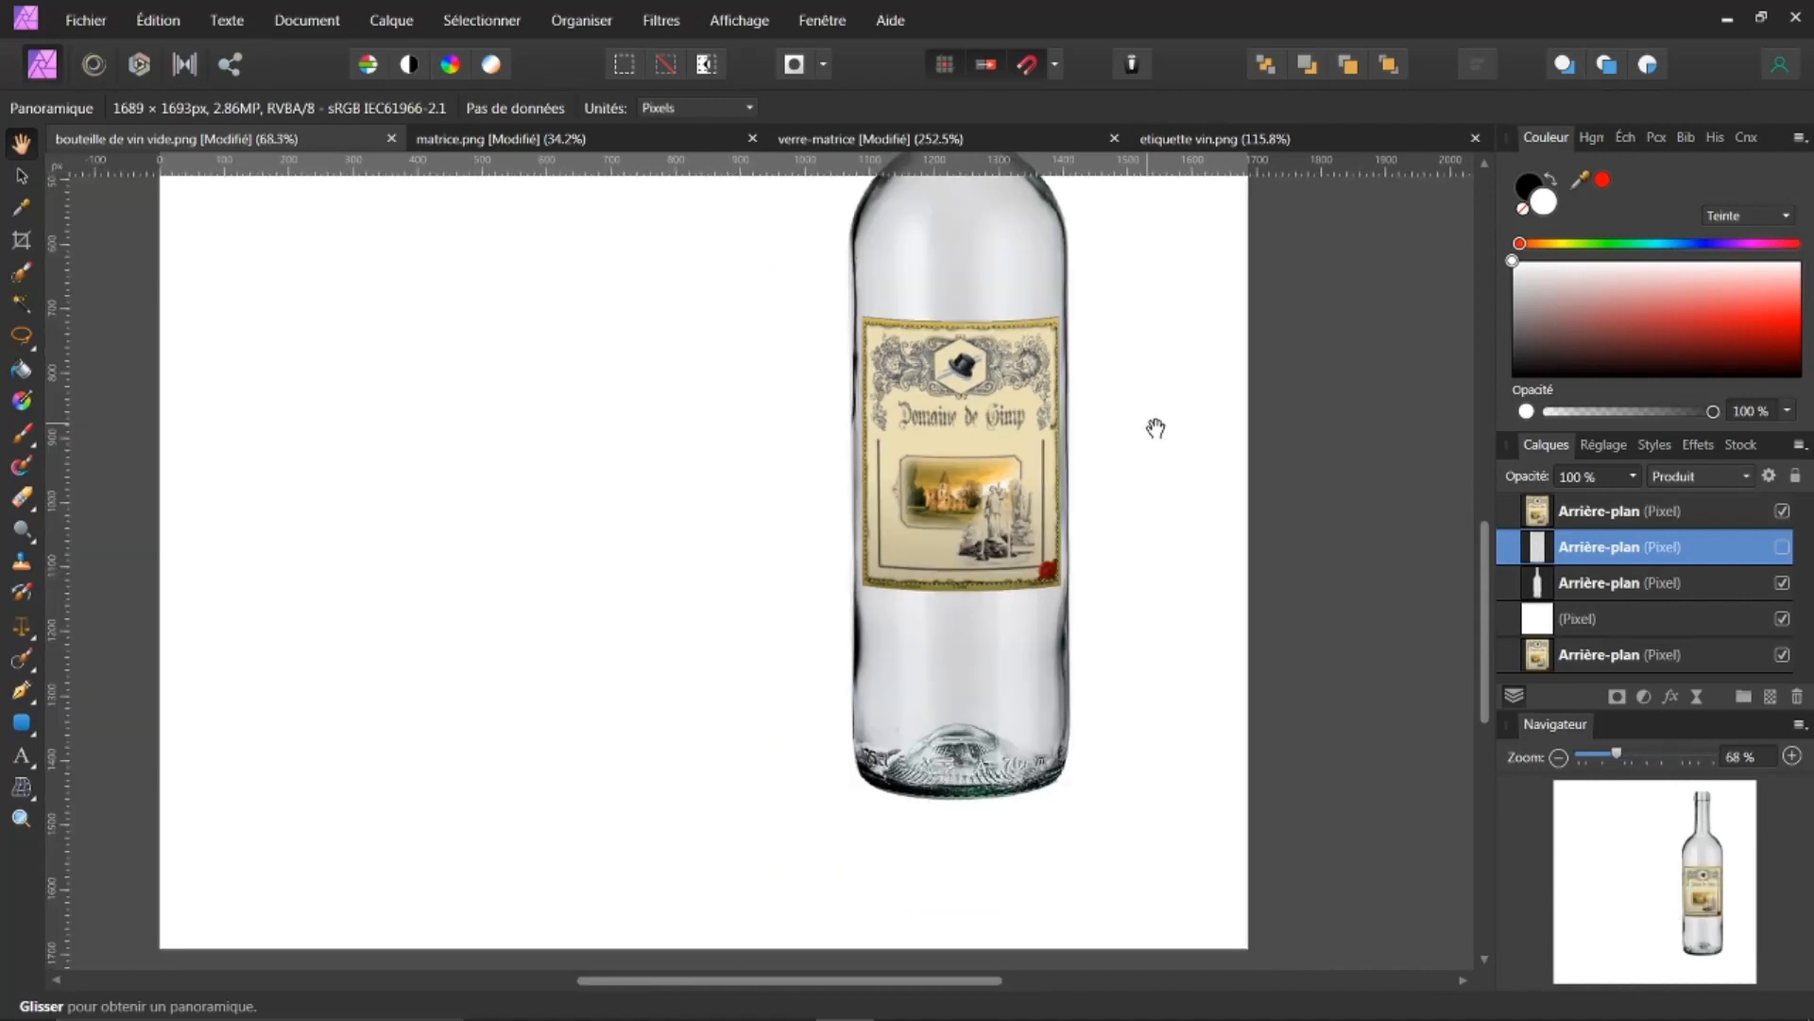
{"action": "scroll", "coordinate": [1471, 535], "scroll_direction": "up", "scroll_amount": 2}
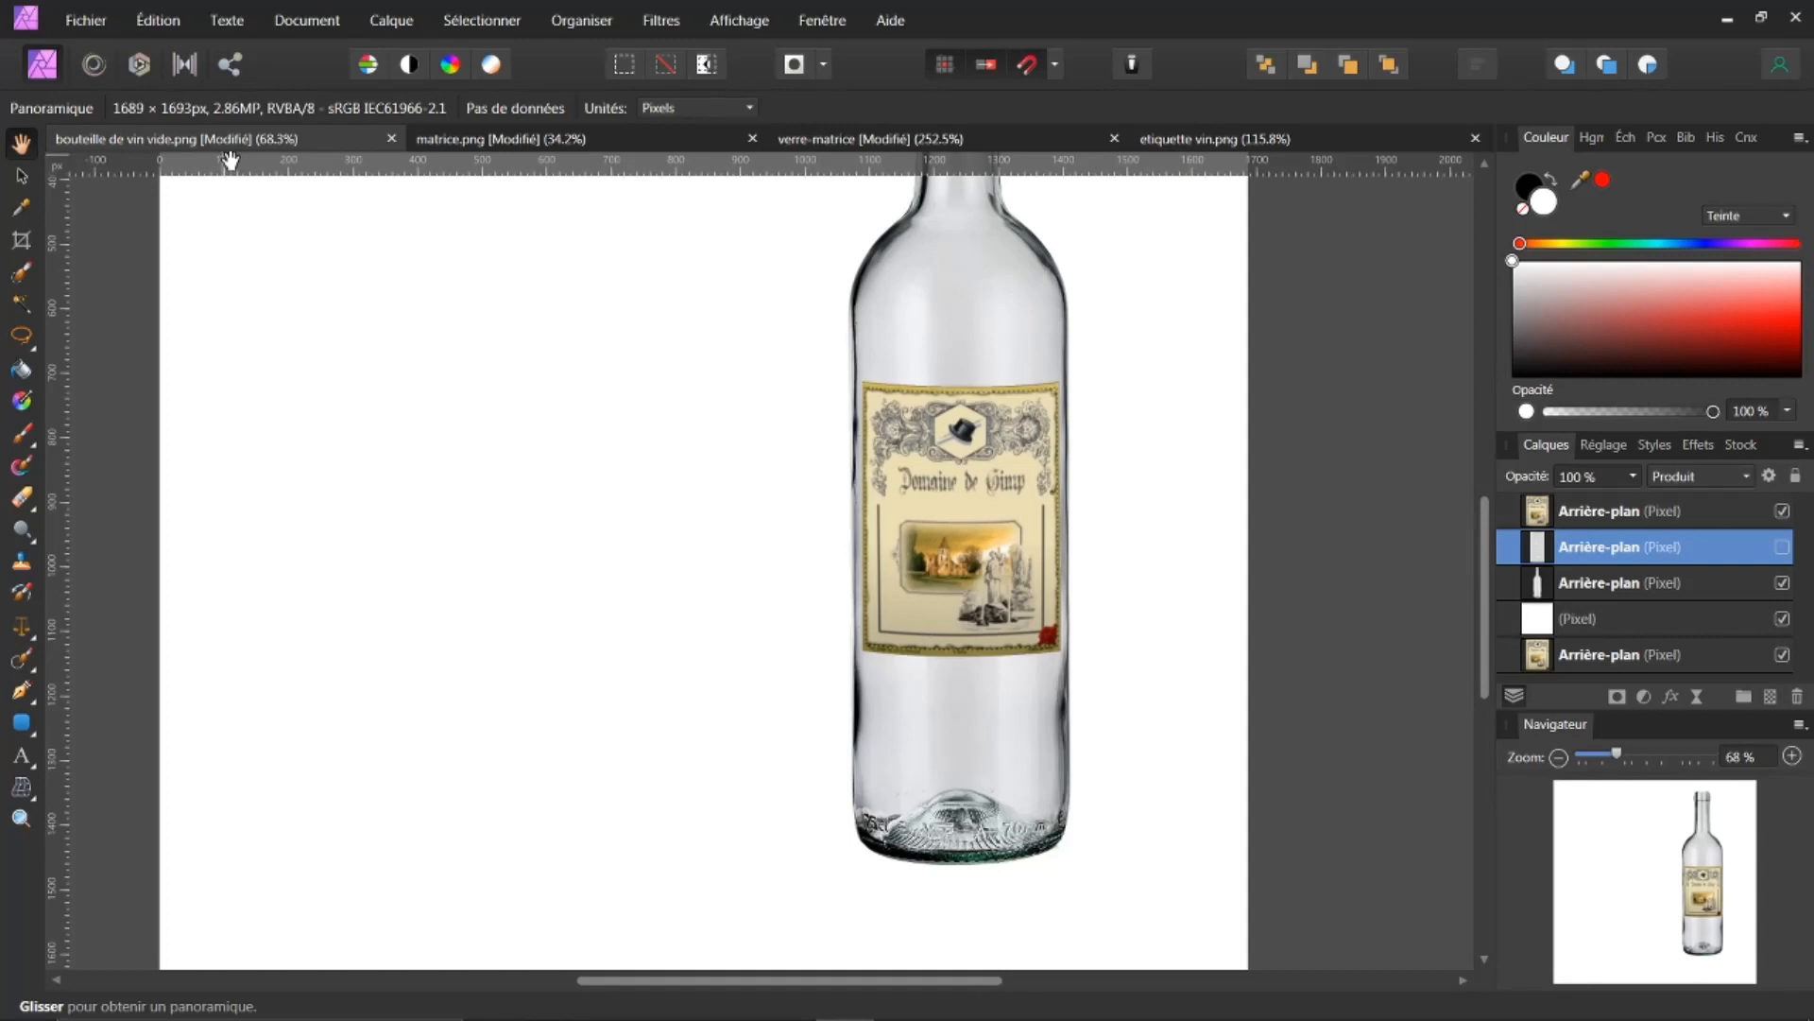
{"action": "left_click", "coordinate": [1181, 141]}
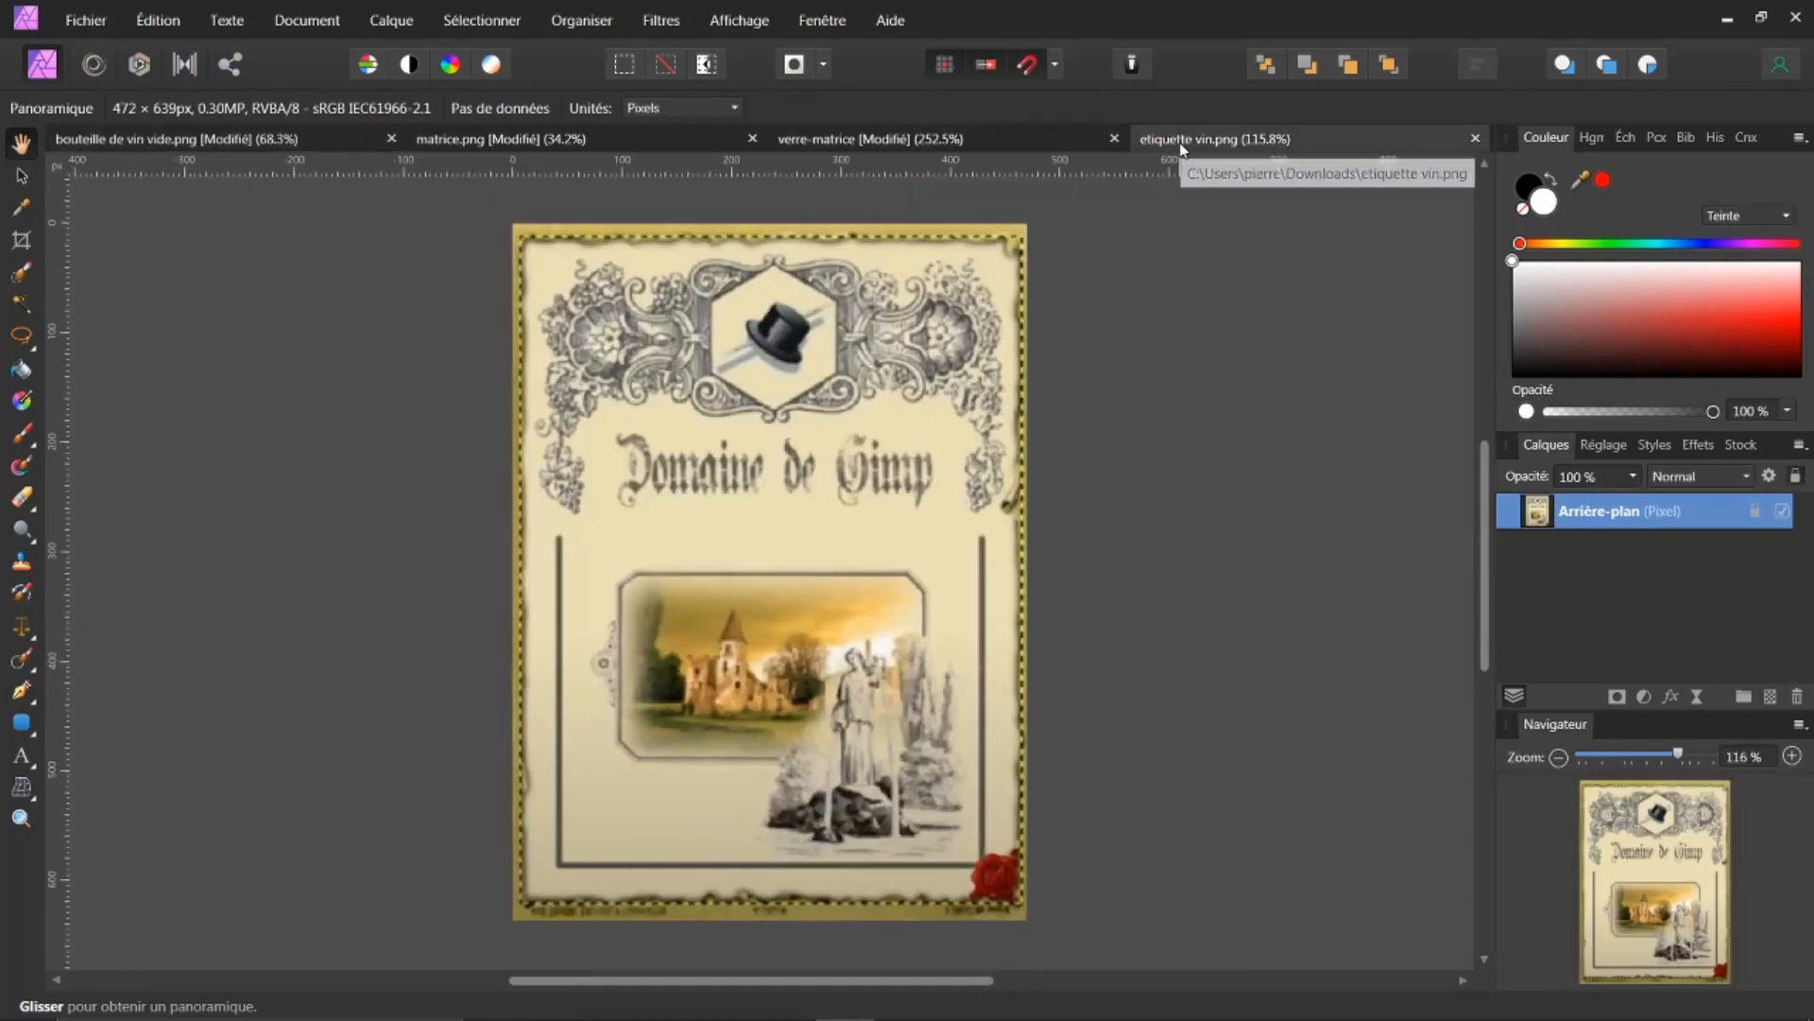
{"action": "left_click", "coordinate": [1001, 142]}
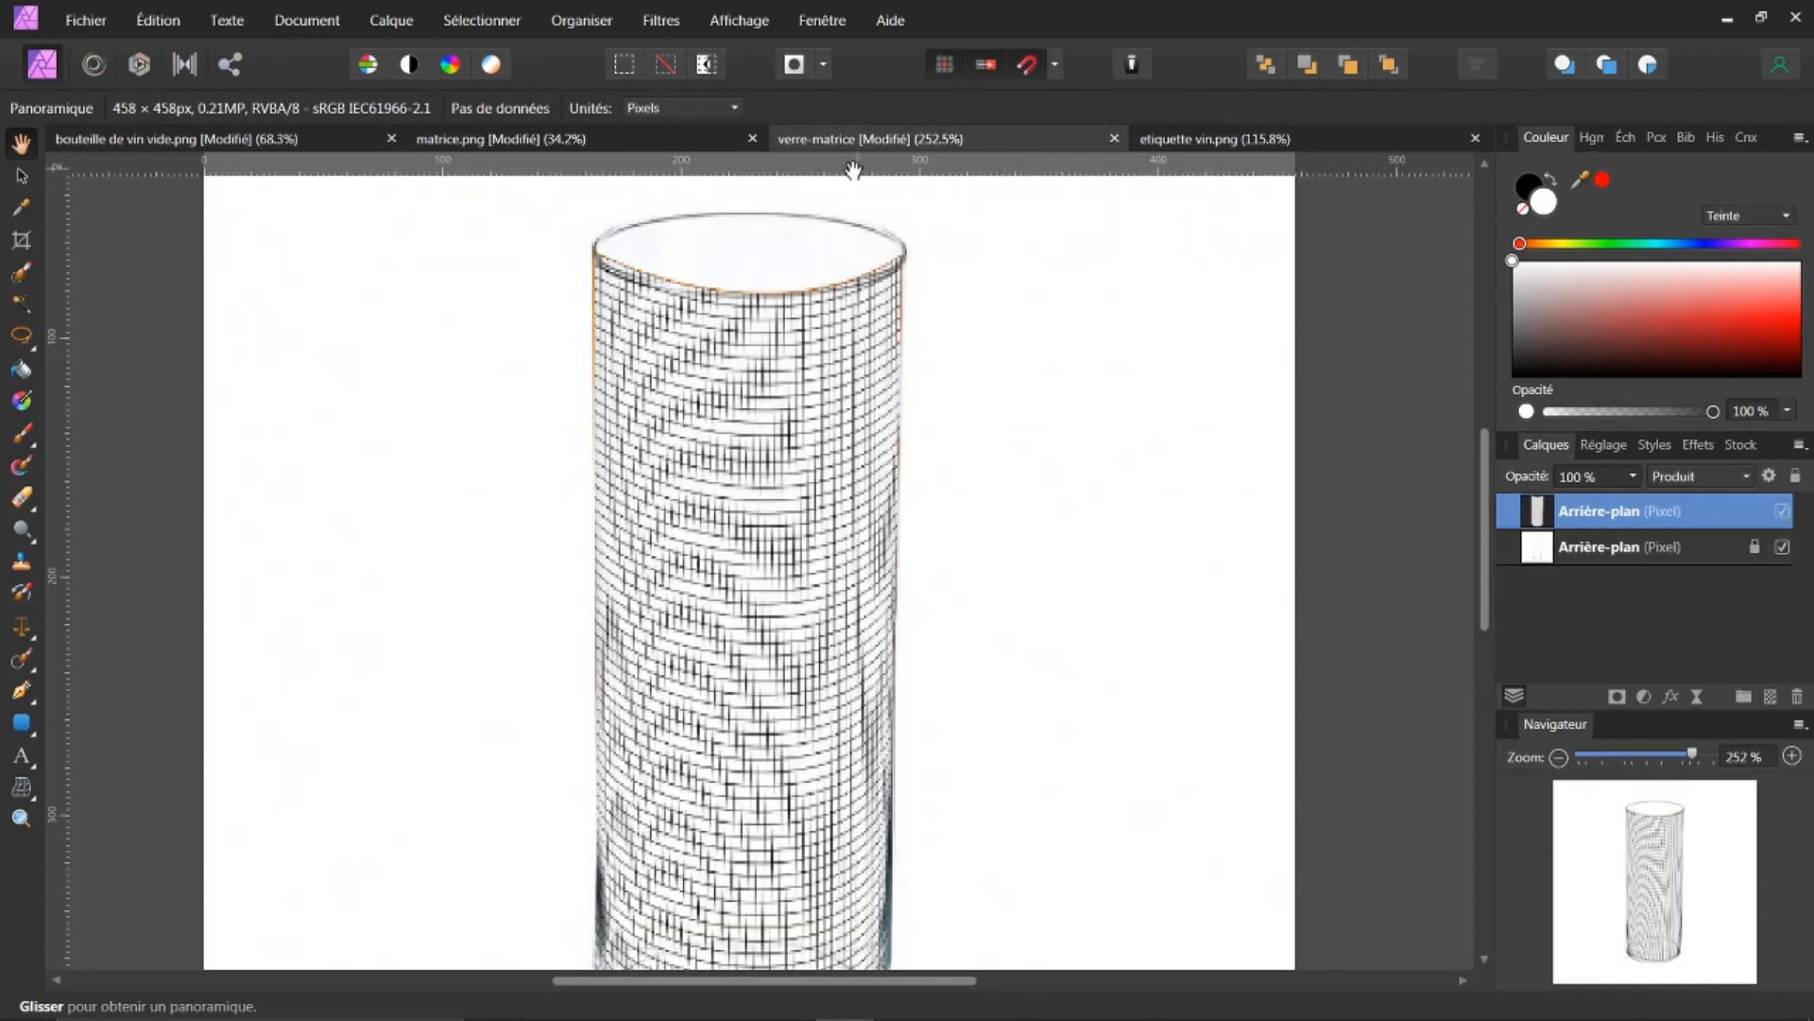
{"action": "left_click", "coordinate": [620, 139]}
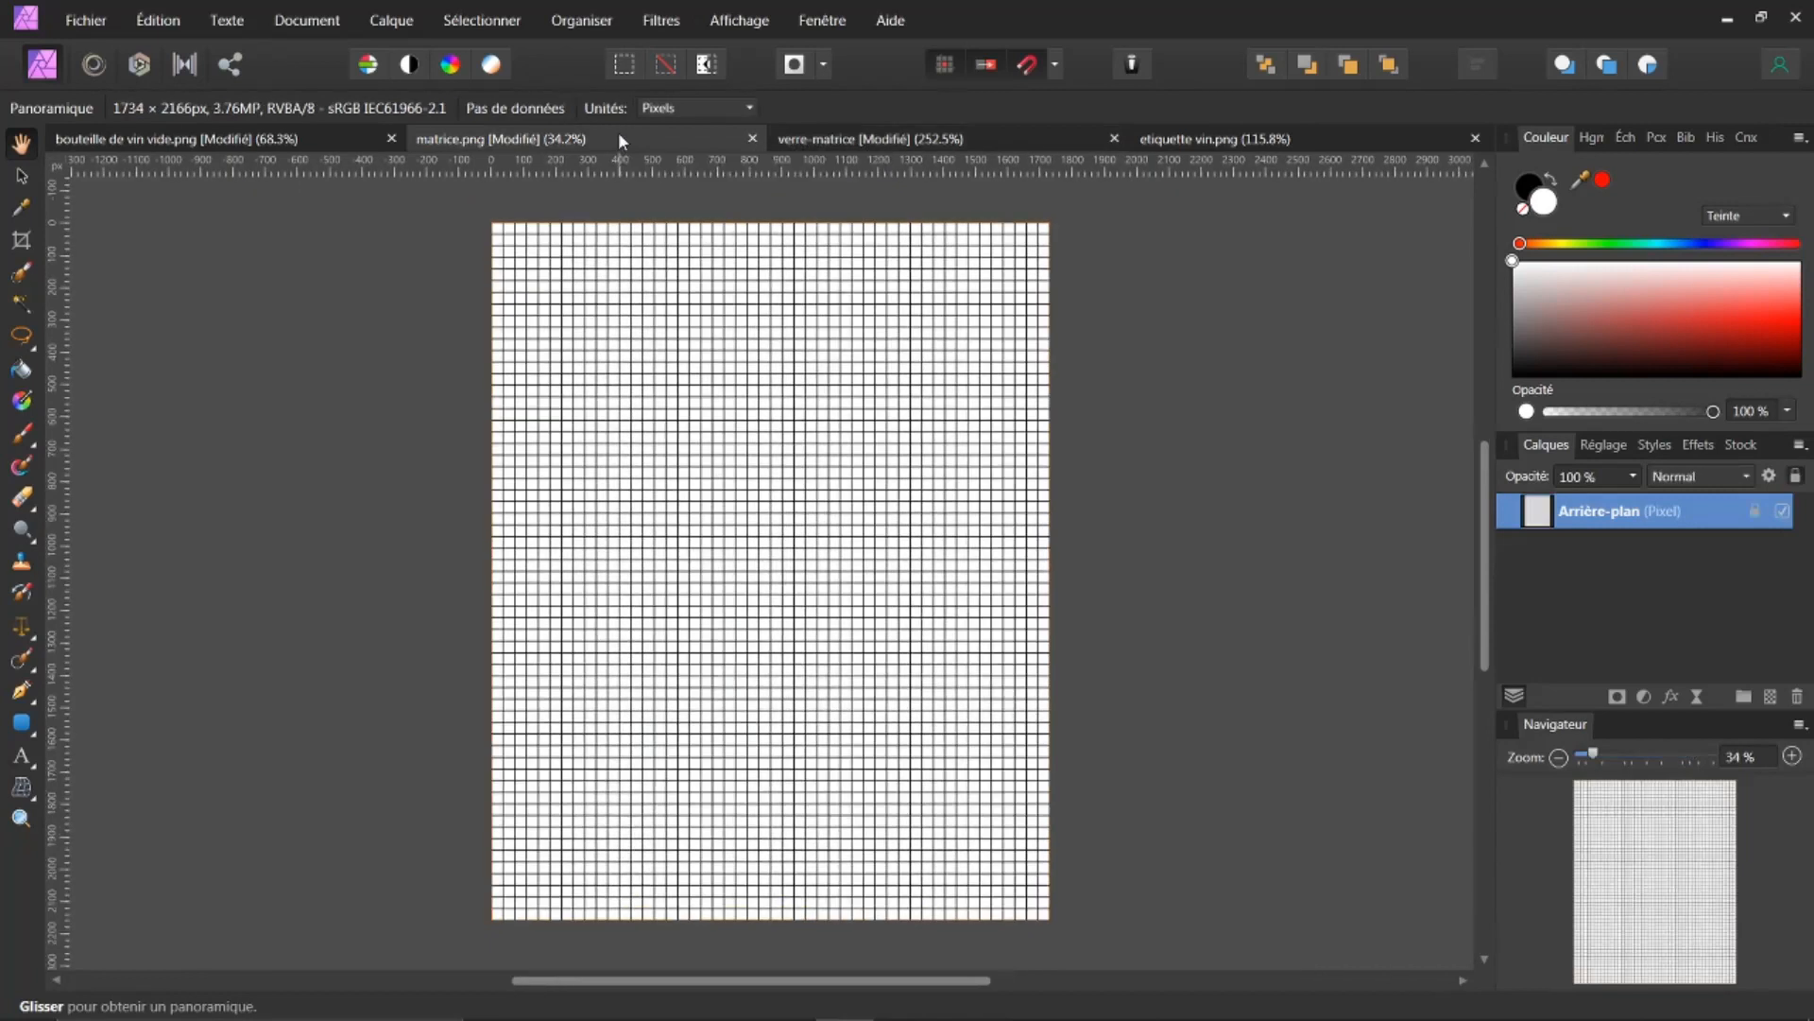
{"action": "left_click", "coordinate": [271, 138]}
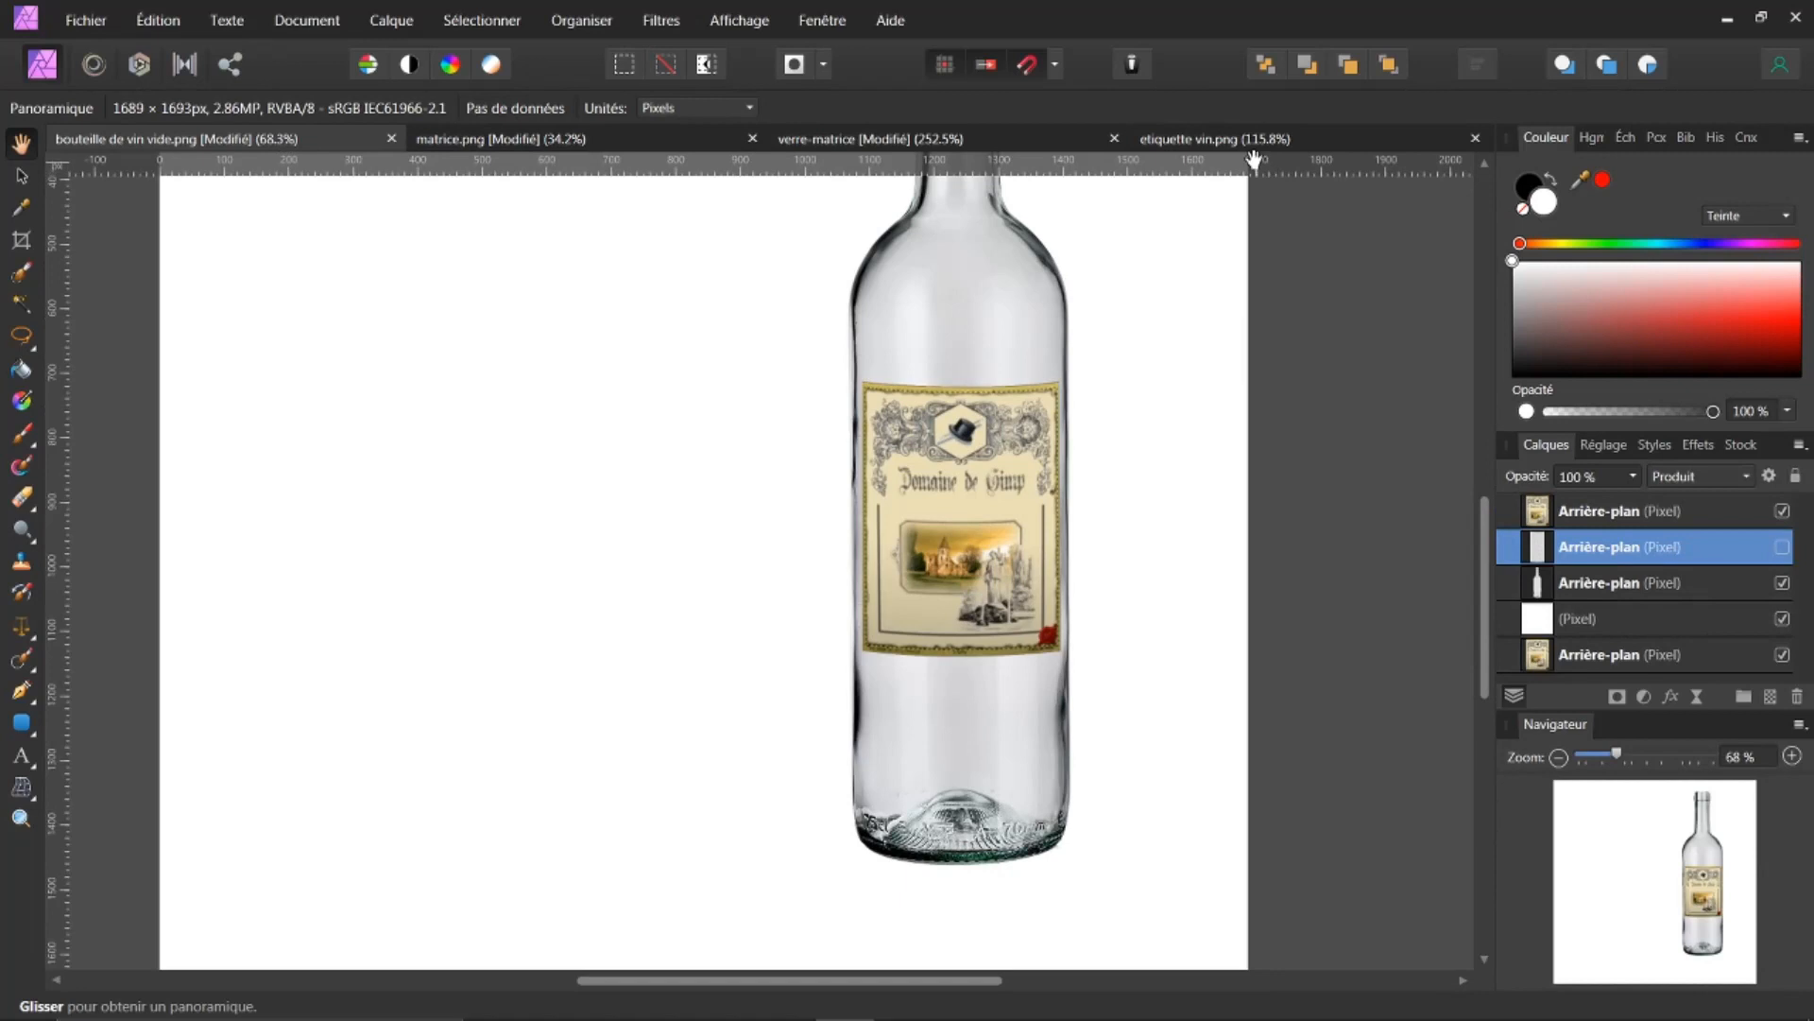
{"action": "left_click", "coordinate": [972, 148]}
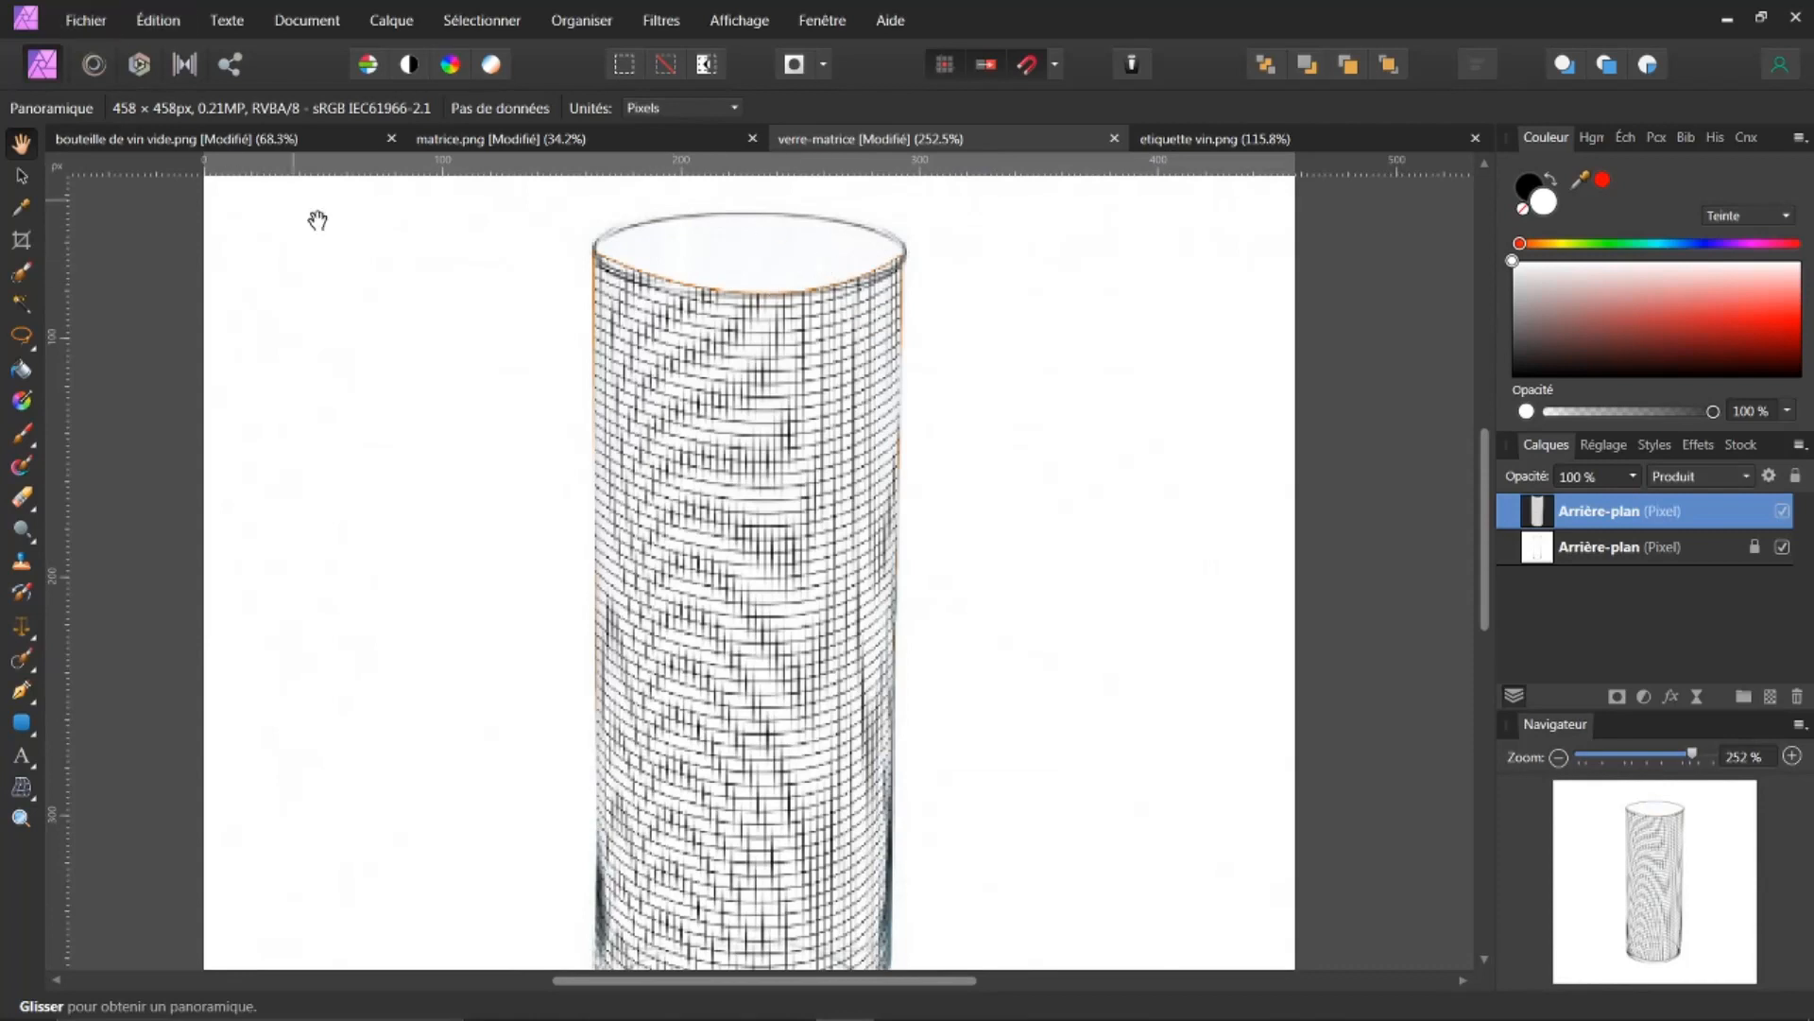
{"action": "left_click", "coordinate": [244, 141]}
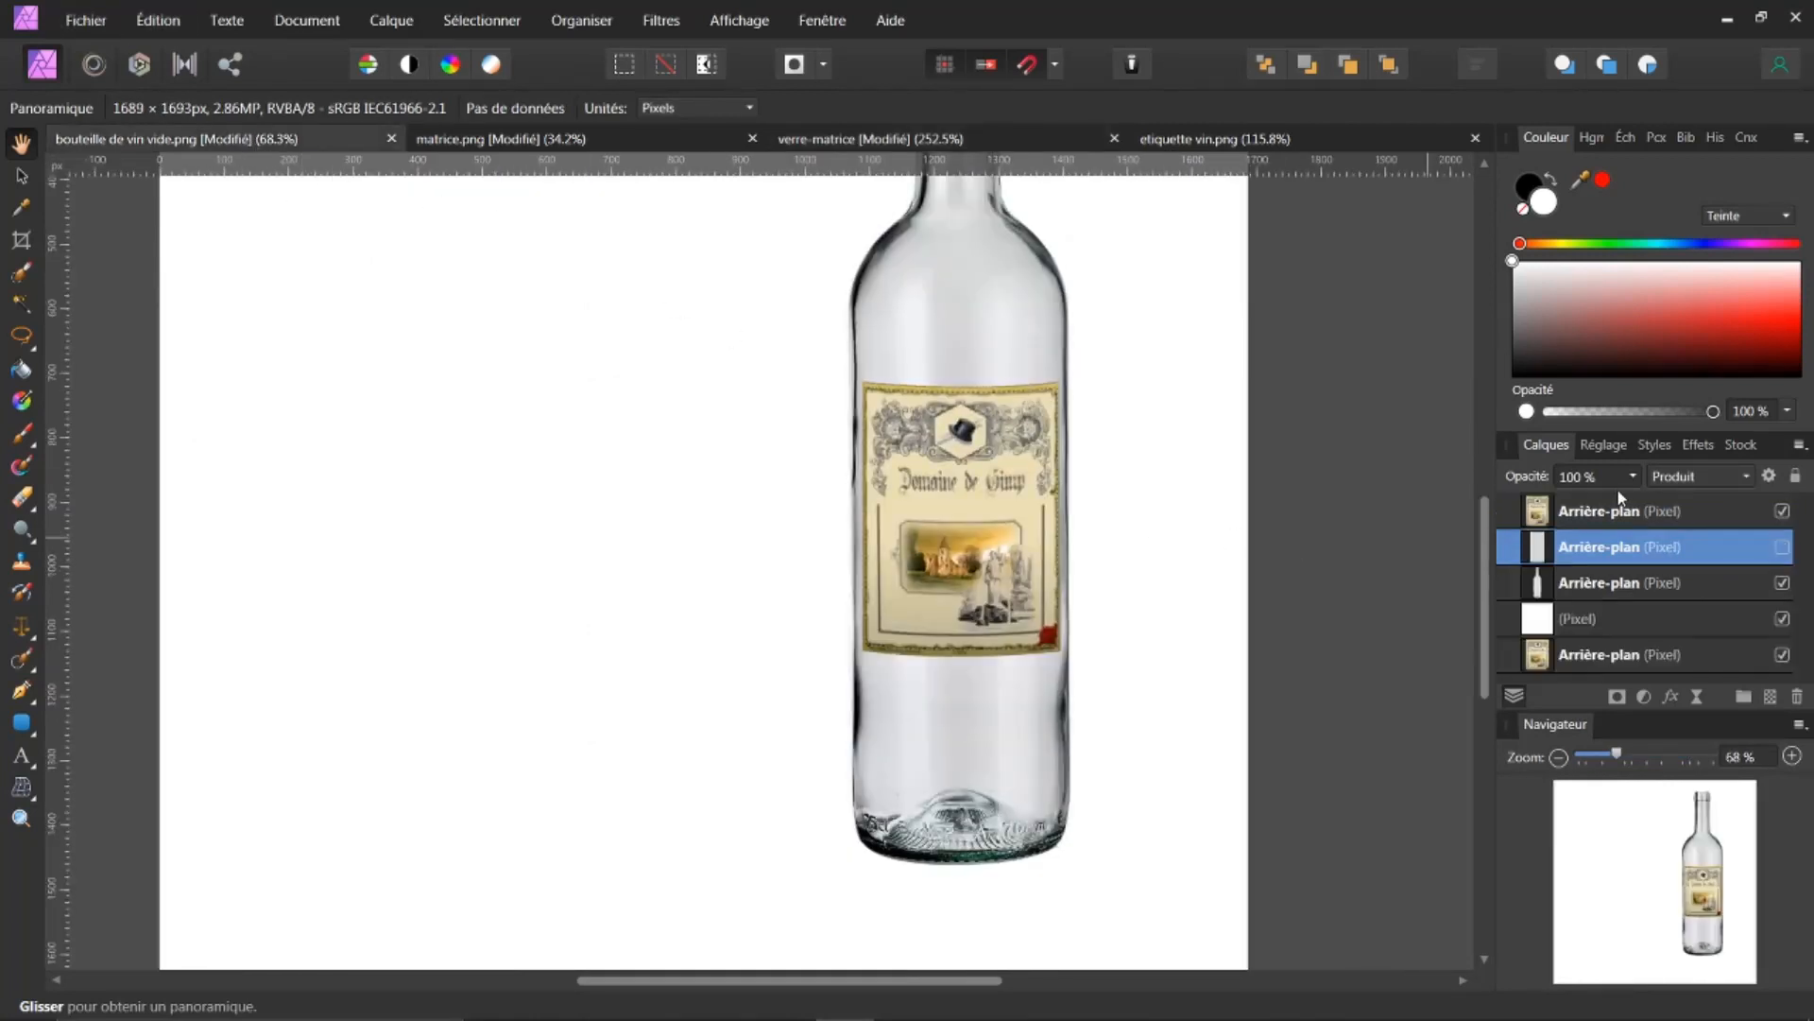
Step: Select the bottle layer and make a selection from its pixels, then deselect it
{"action": "left_click_drag", "start_coordinate": [1491, 575], "coordinate": [1463, 518]}
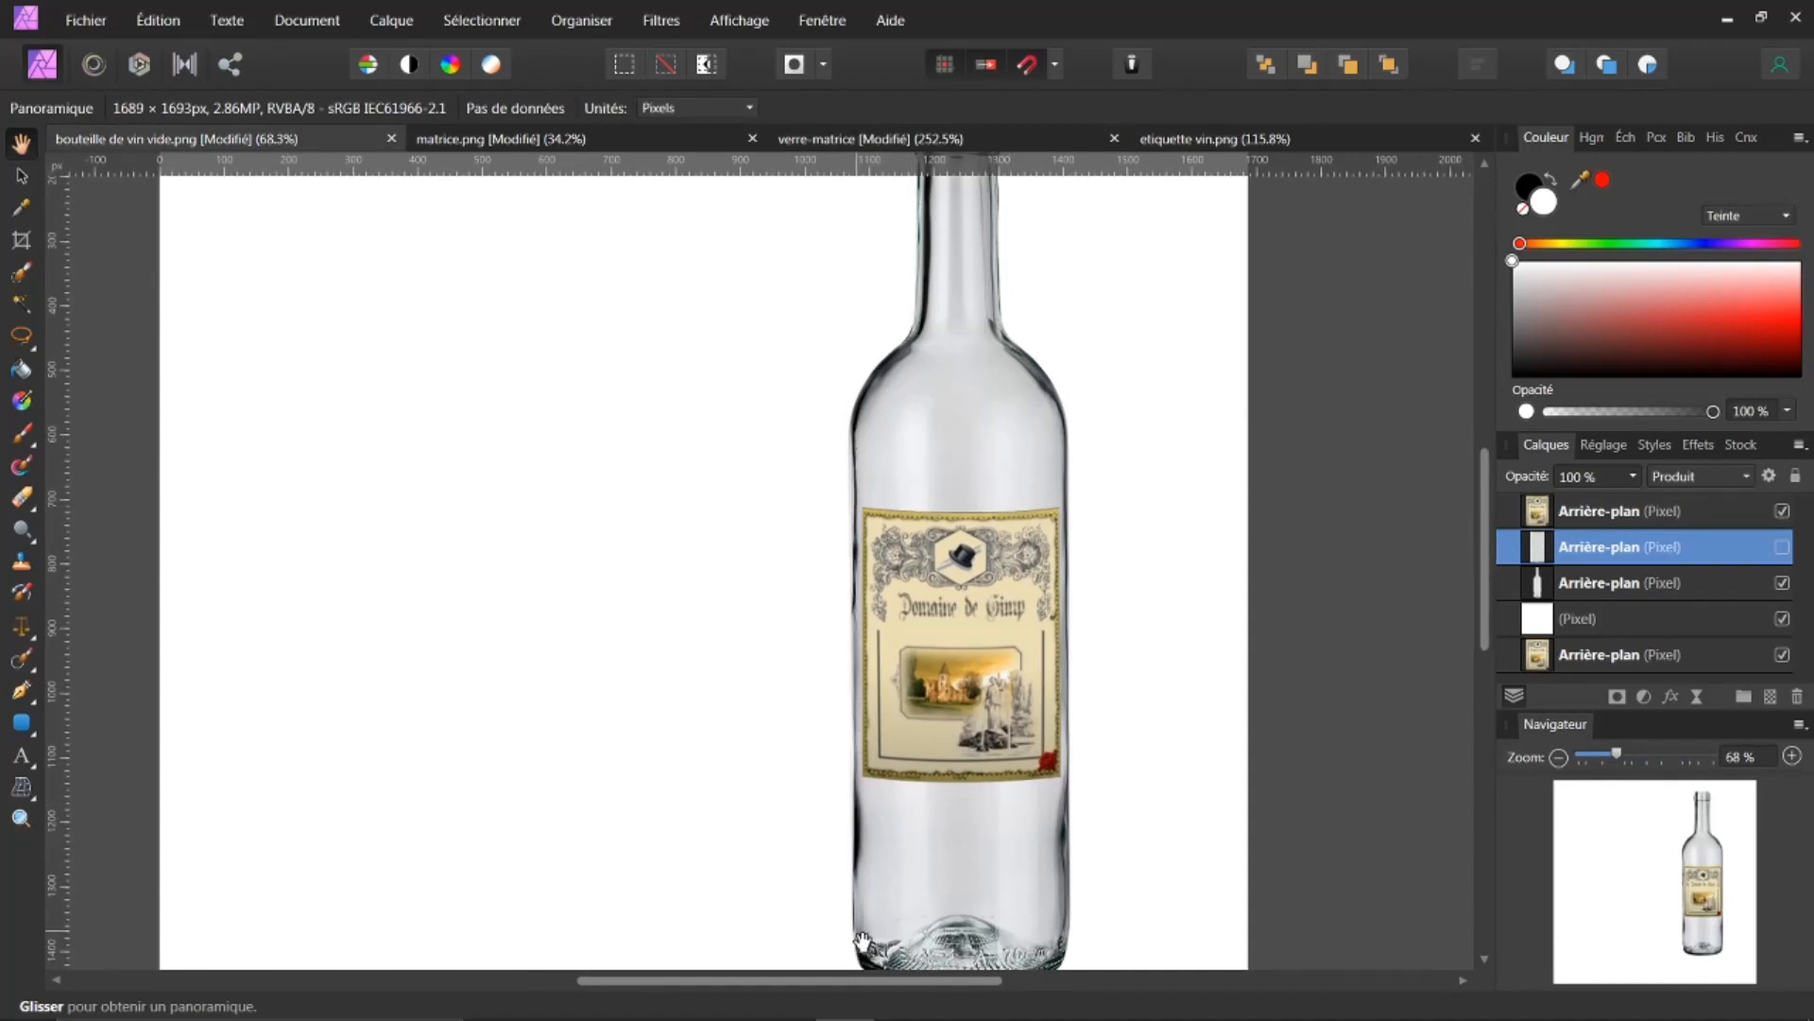
{"action": "left_click_drag", "start_coordinate": [860, 983], "coordinate": [941, 983]}
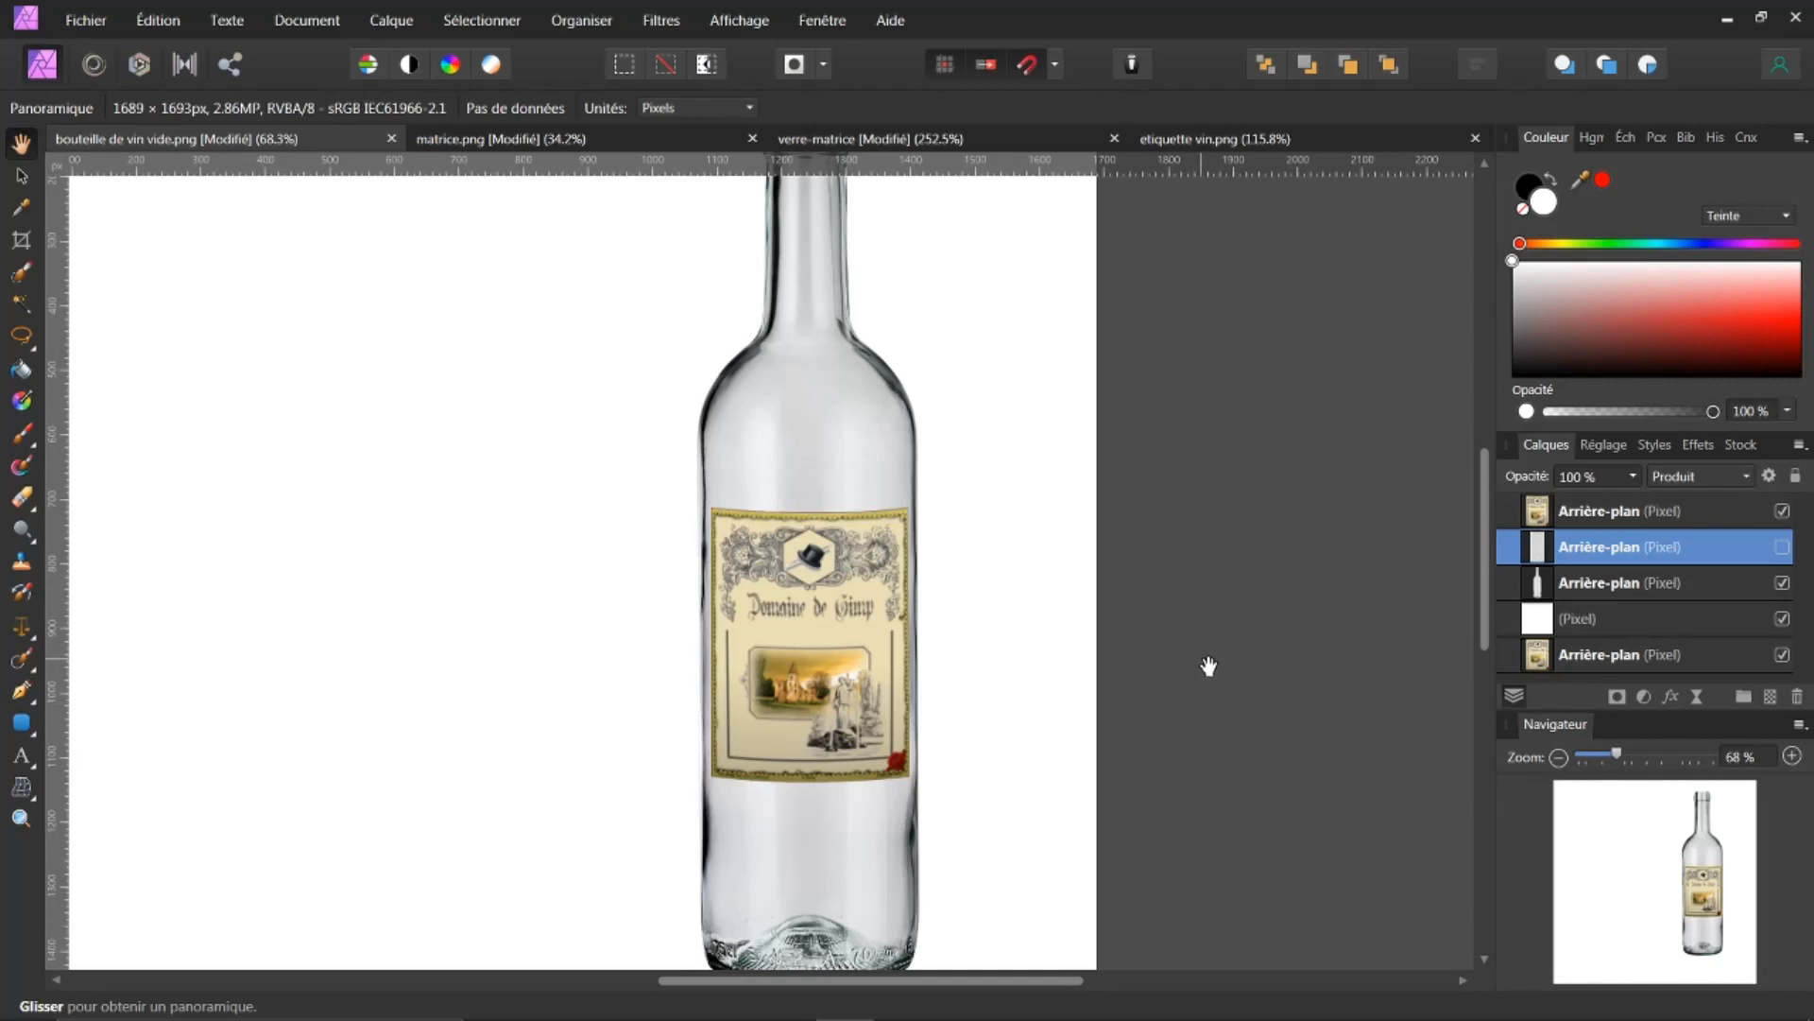
{"action": "left_click", "coordinate": [1538, 586]}
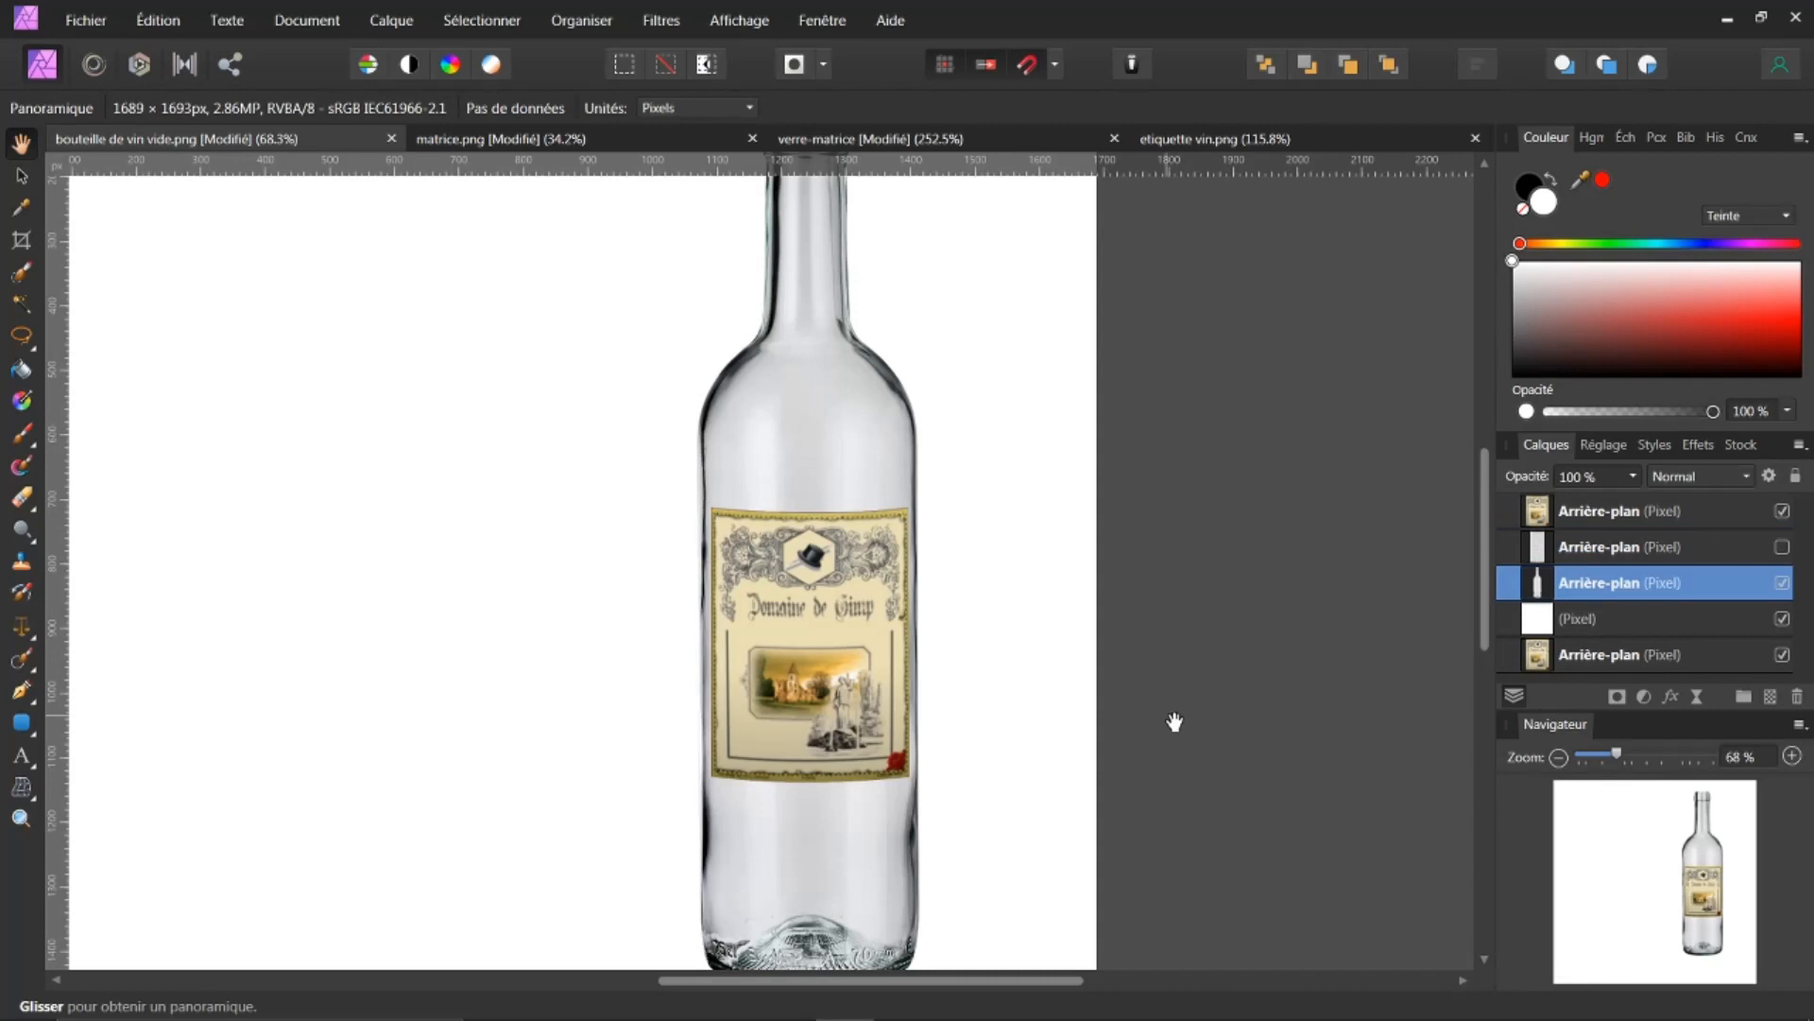
{"action": "left_click", "coordinate": [1537, 583], "text": "ctrl"}
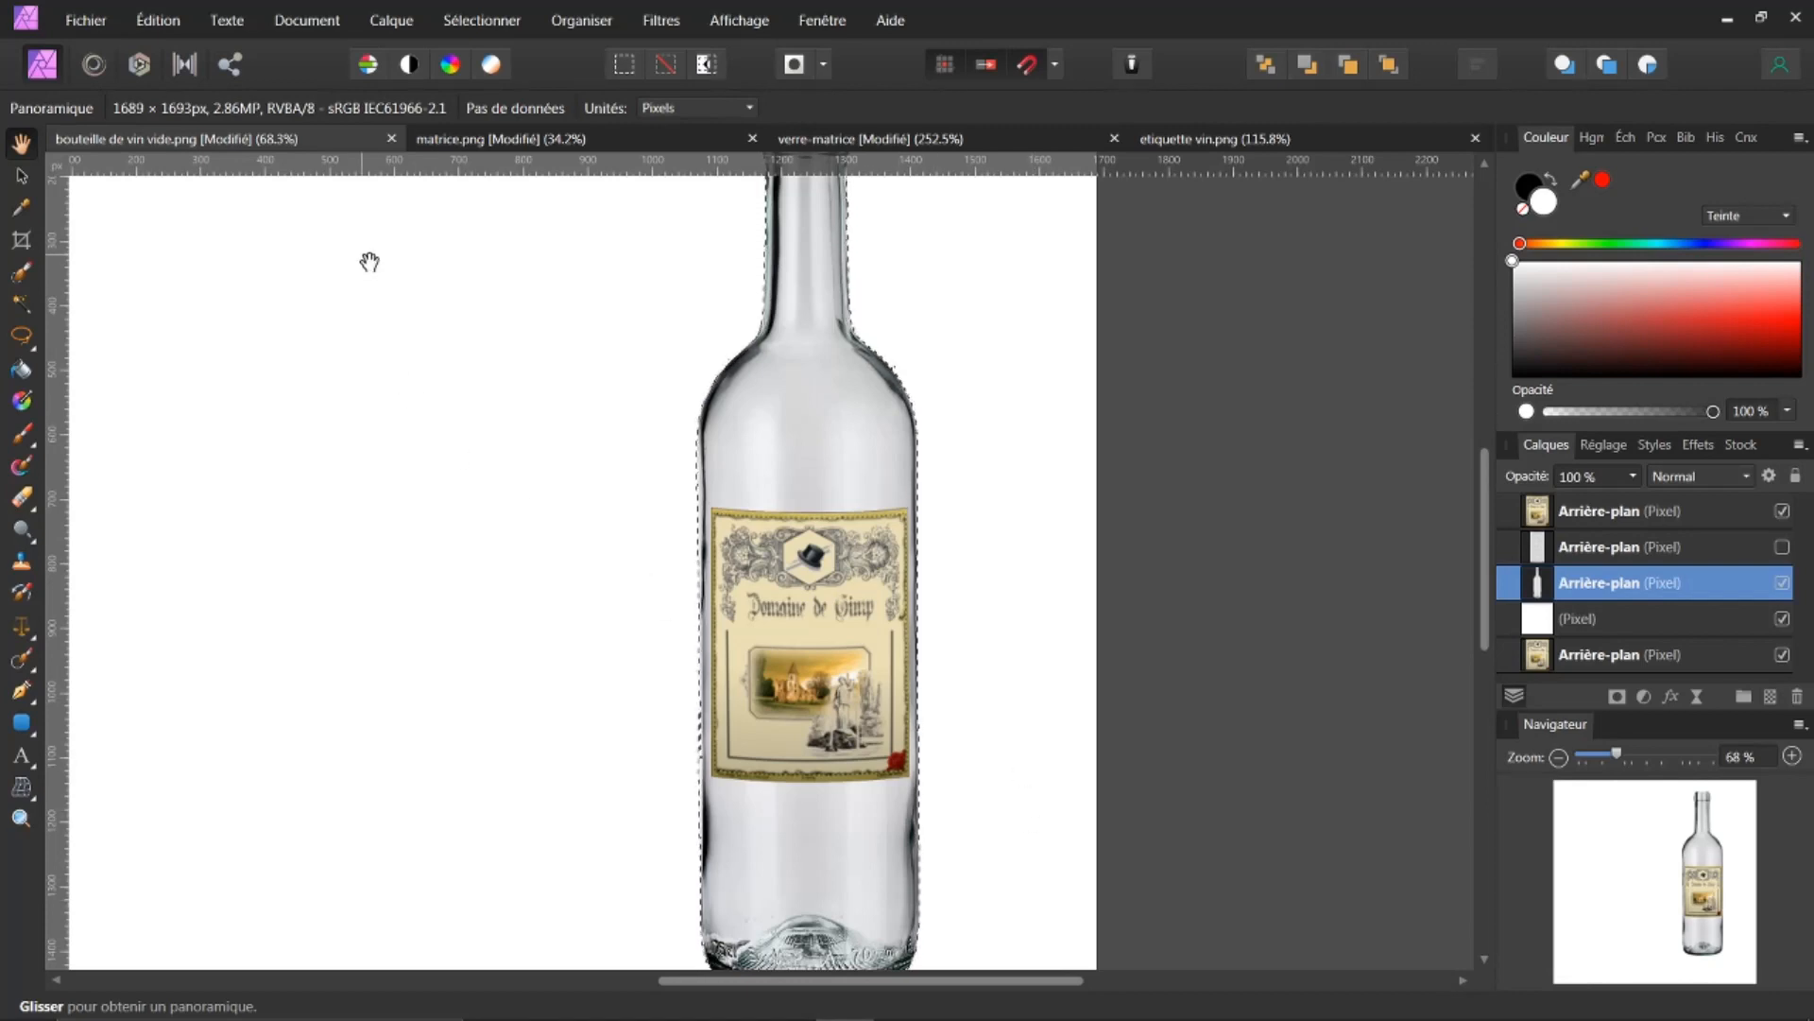
{"action": "key", "text": "ctrl+d"}
{"action": "left_click", "coordinate": [1538, 517], "text": "ctrl"}
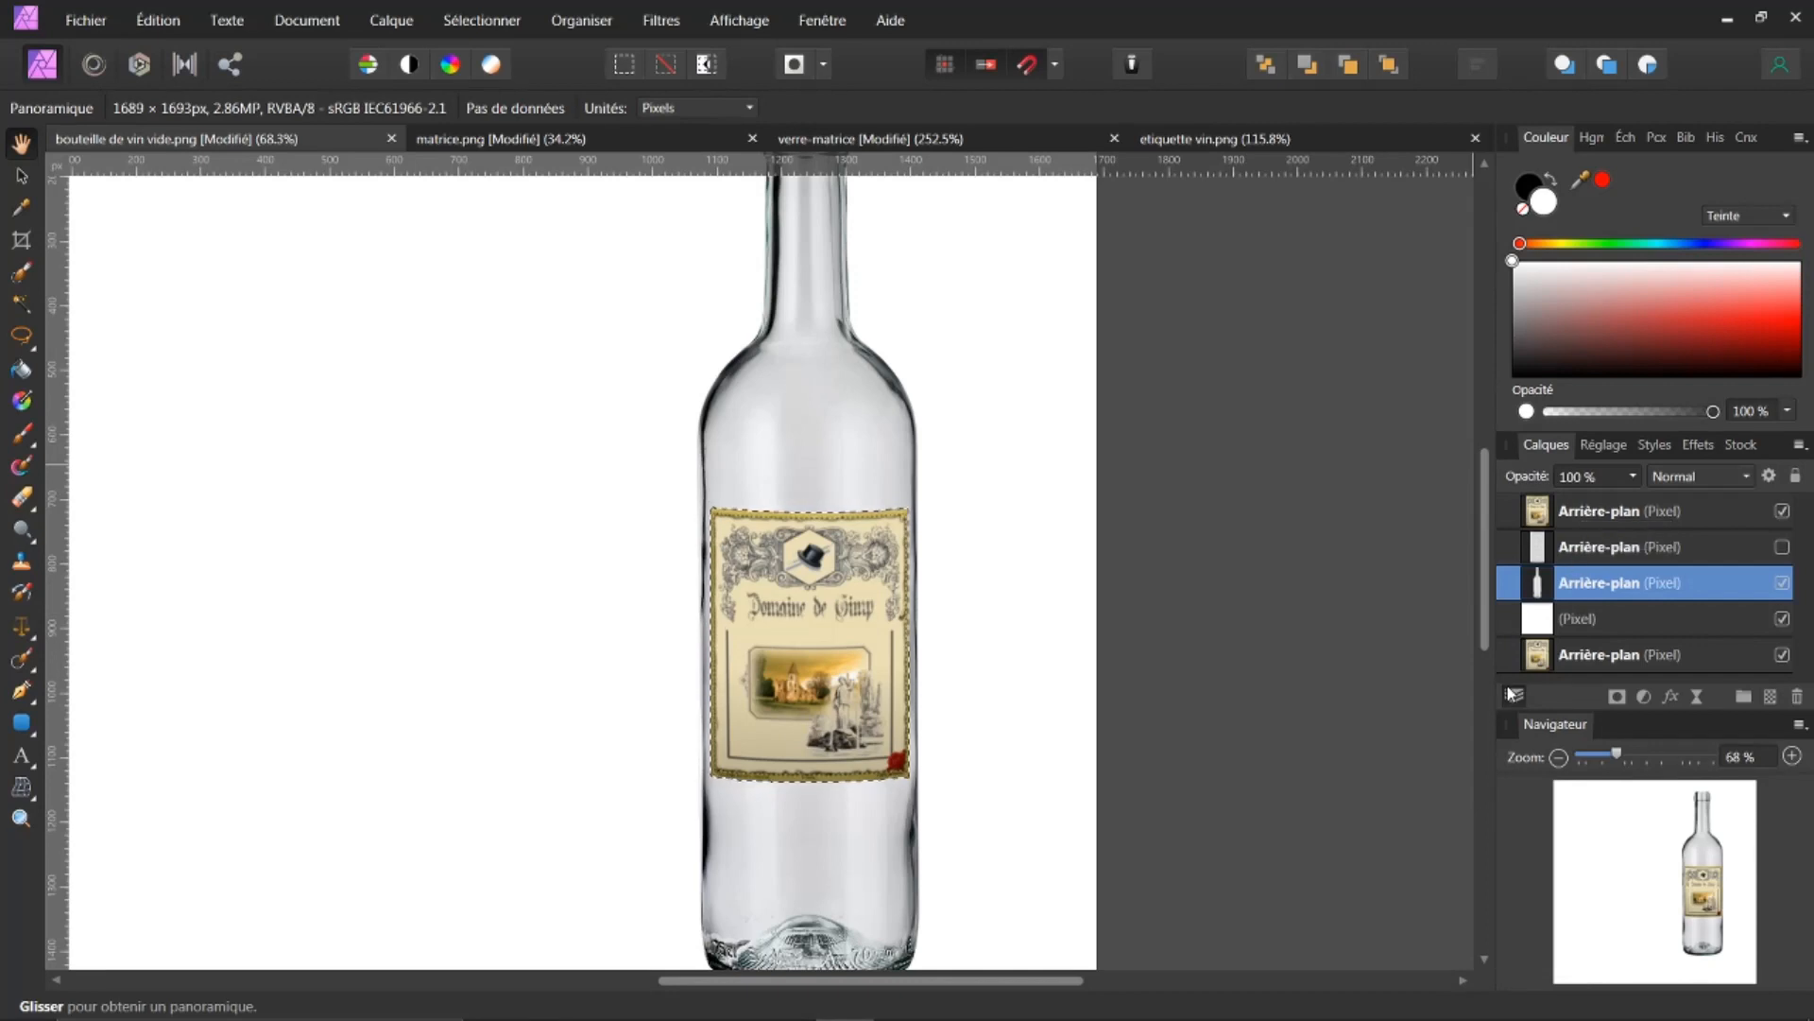
{"action": "left_click", "coordinate": [1591, 513], "text": "shift"}
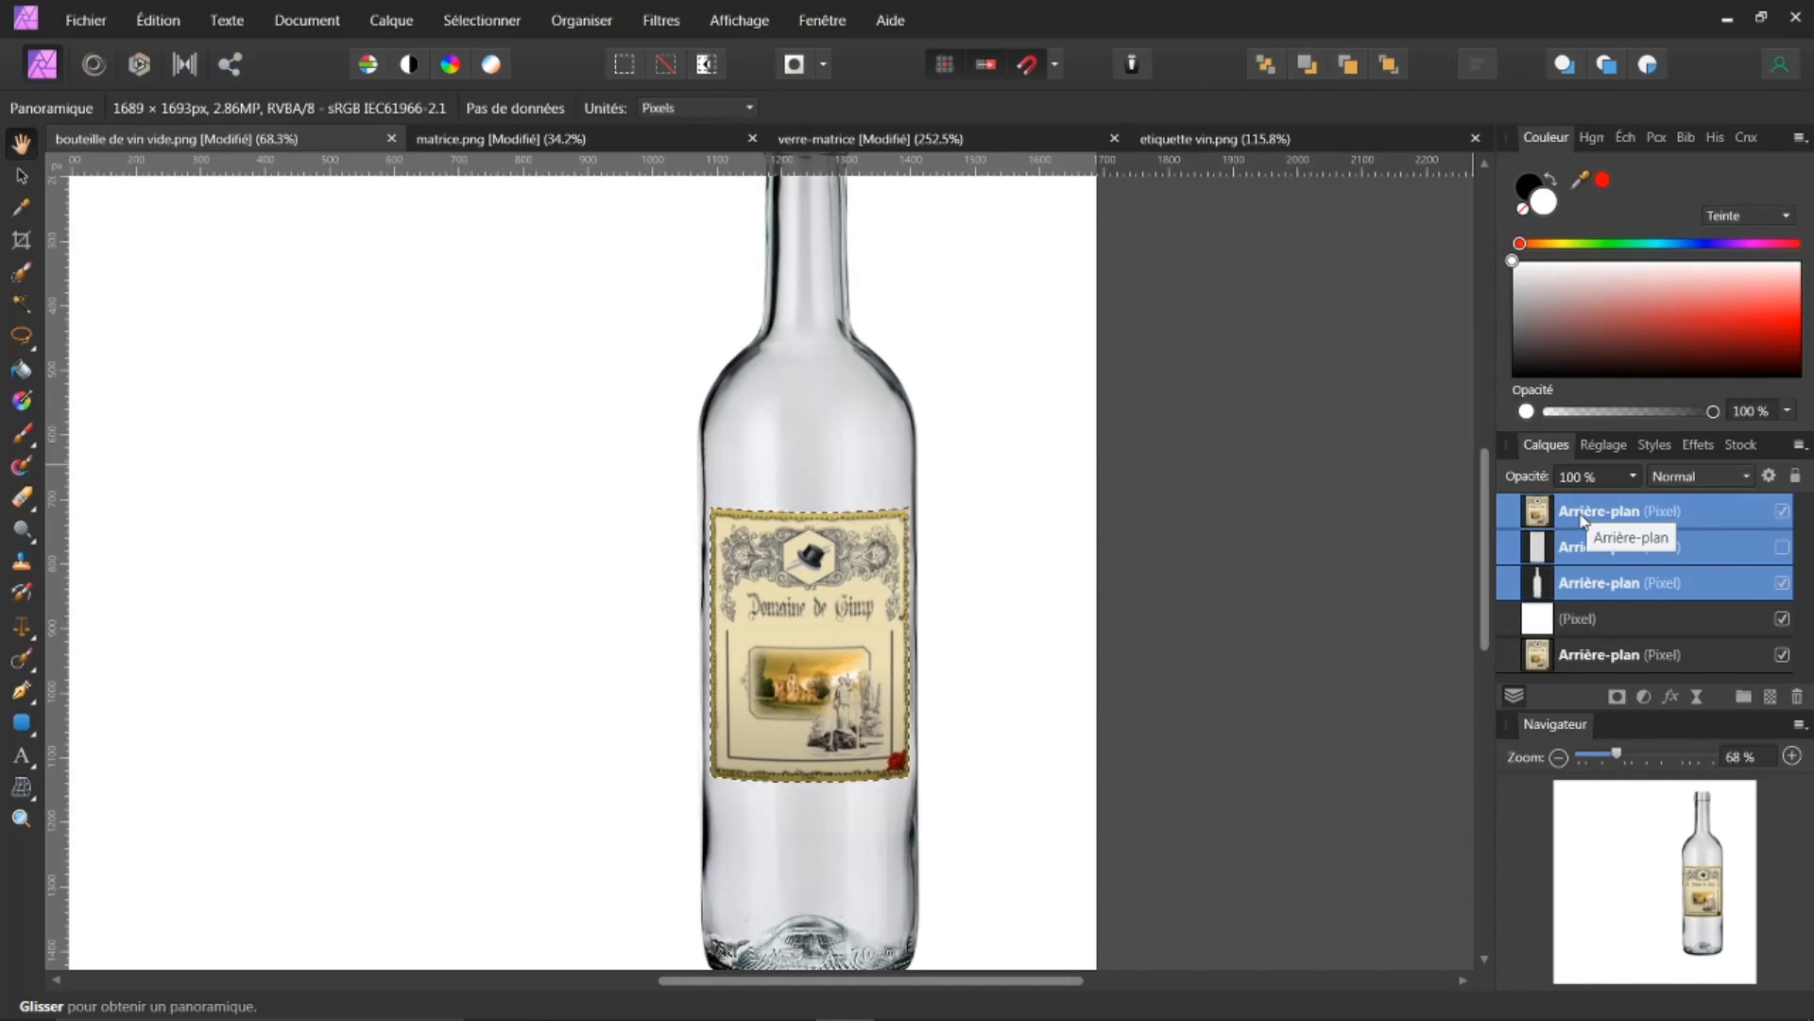
{"action": "left_click", "coordinate": [1570, 553], "text": "shift"}
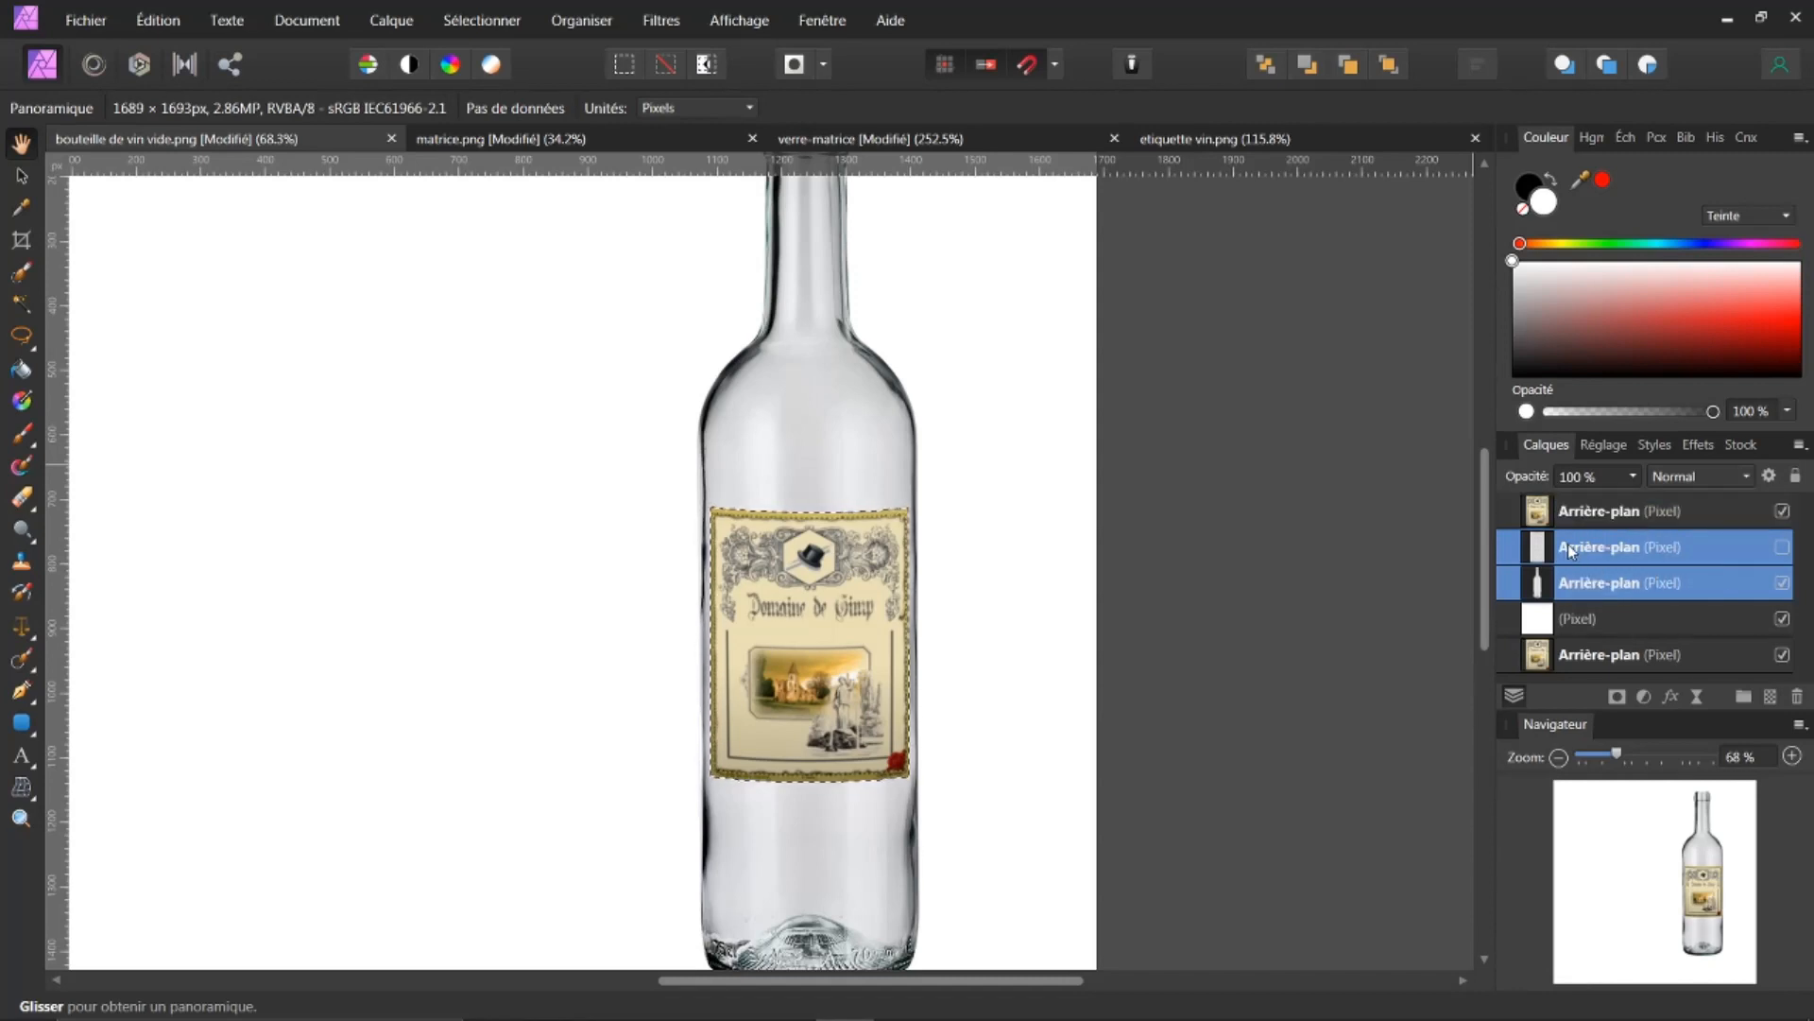
{"action": "left_click", "coordinate": [1570, 550], "text": "ctrl"}
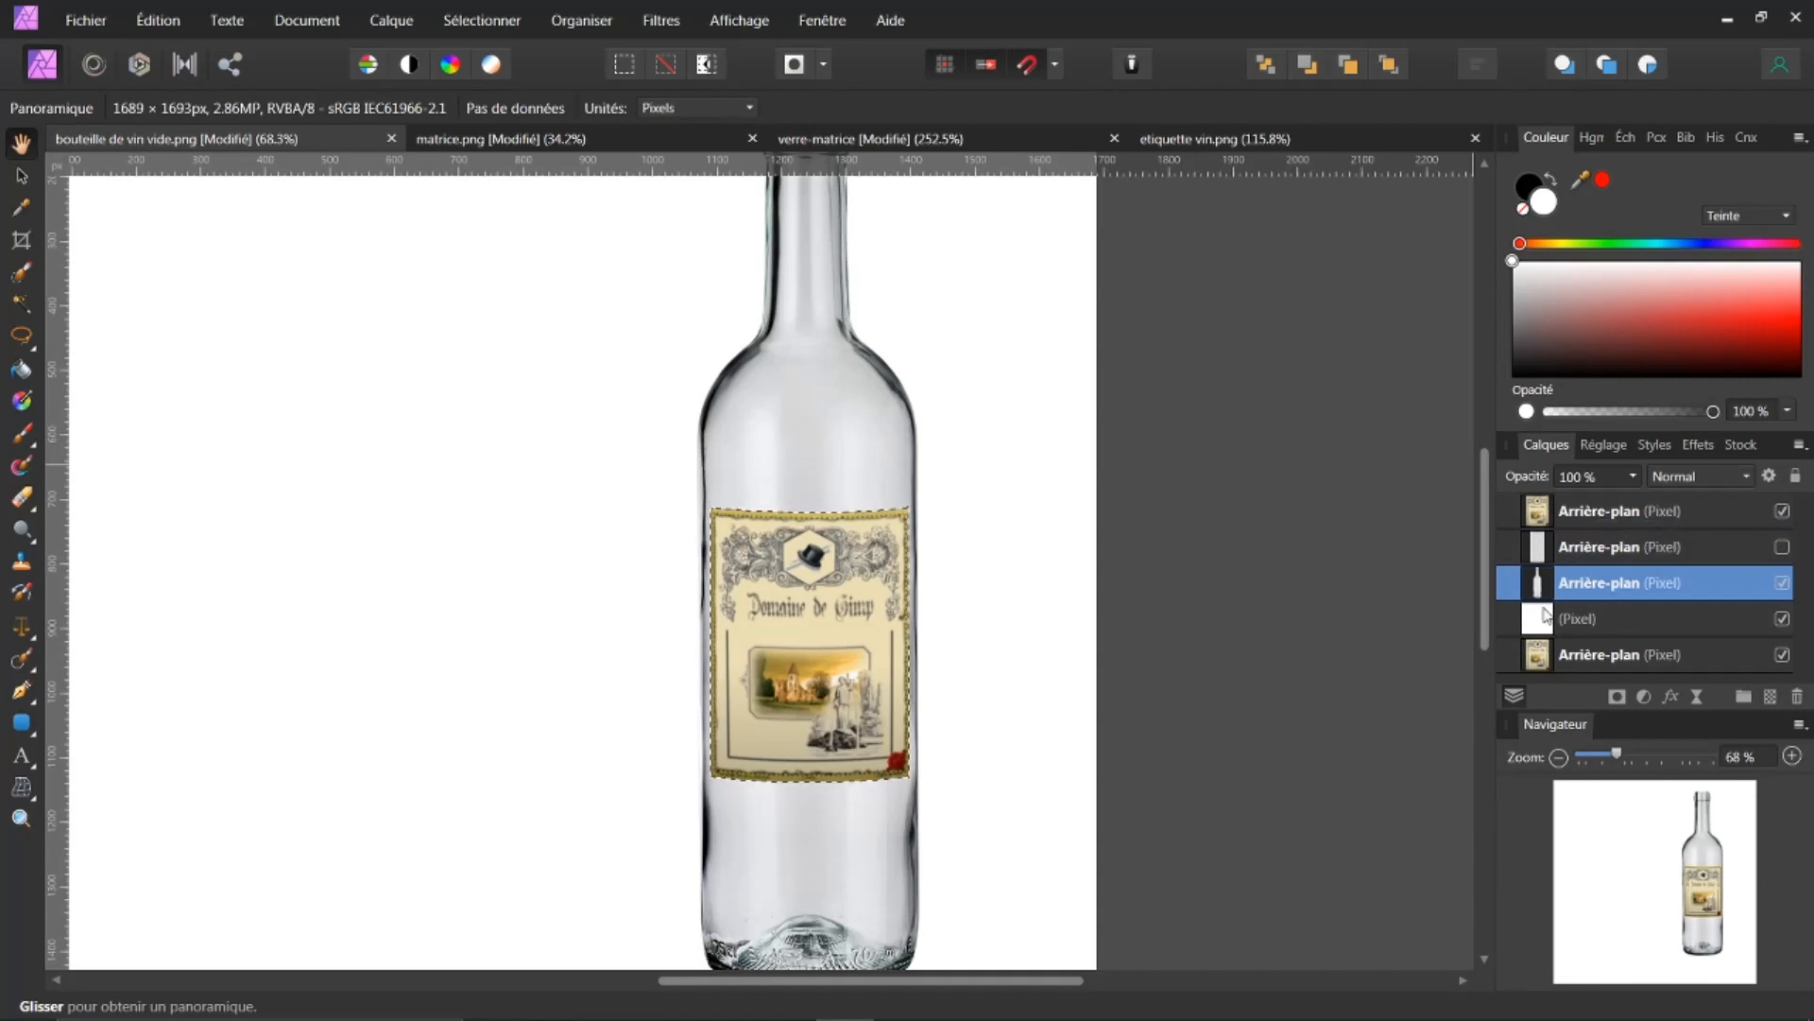
{"action": "left_click", "coordinate": [1593, 515], "text": "ctrl"}
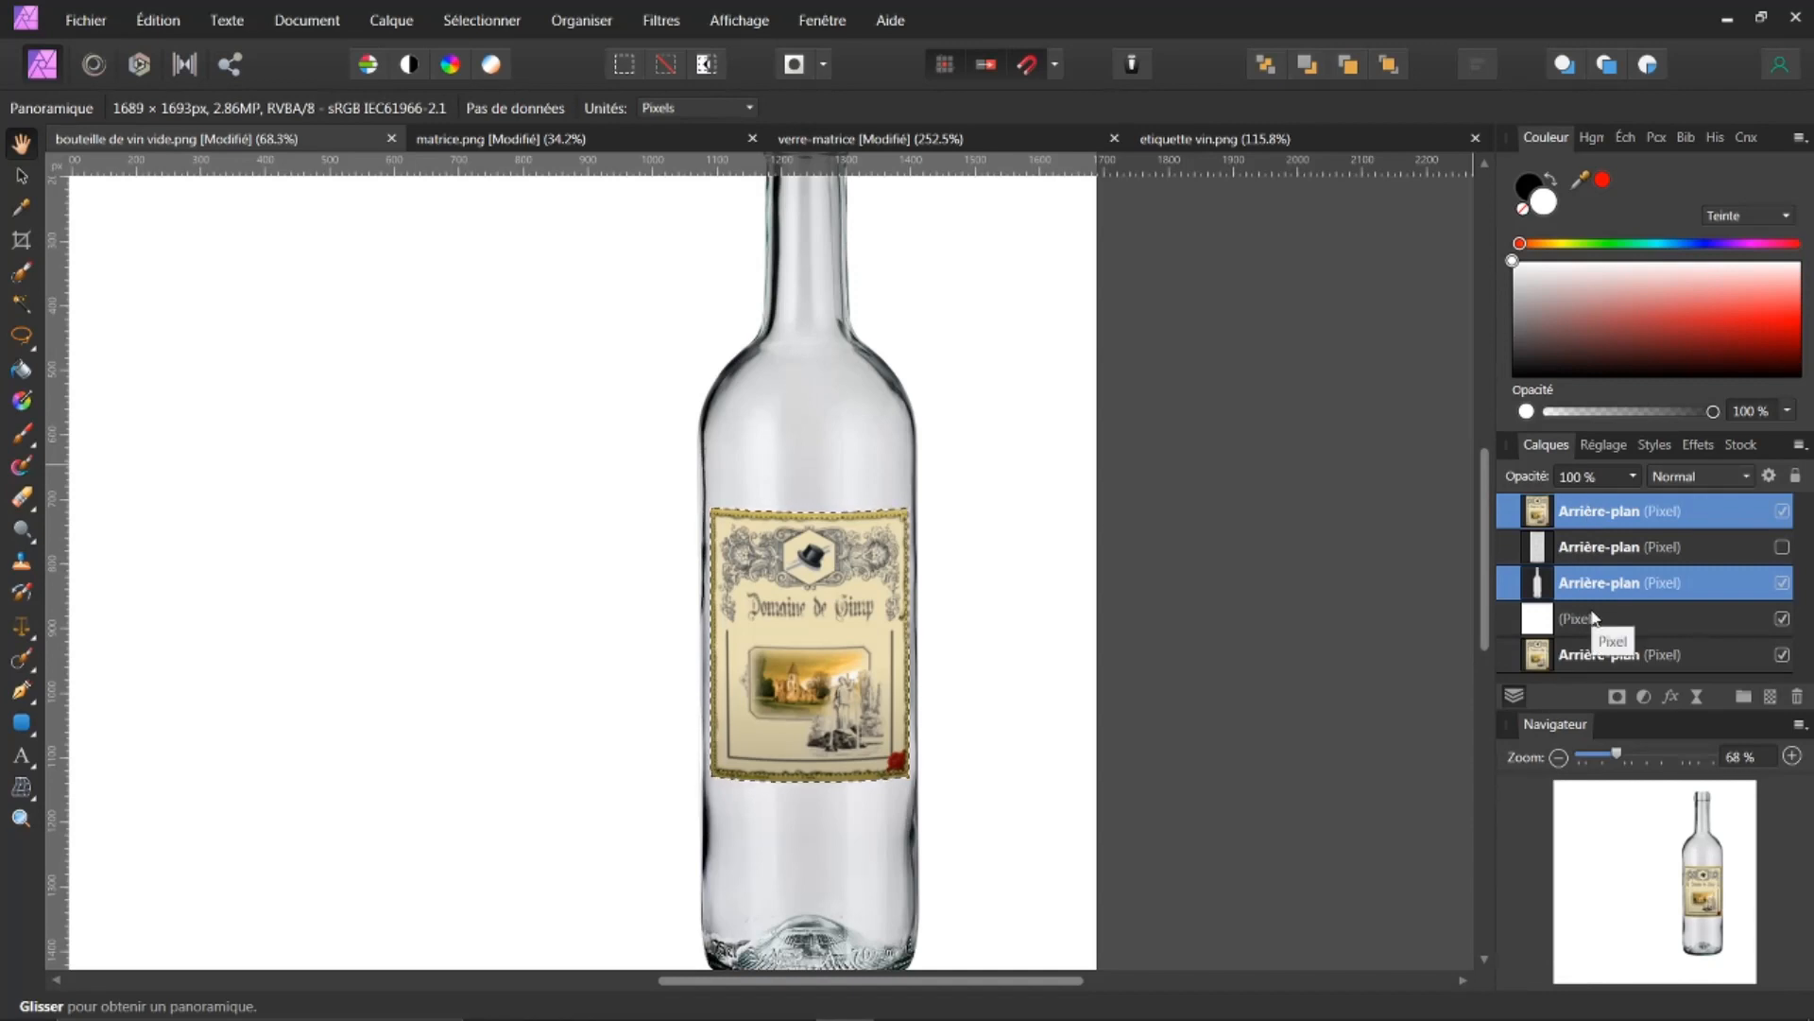
{"action": "key", "text": "ctrl+z"}
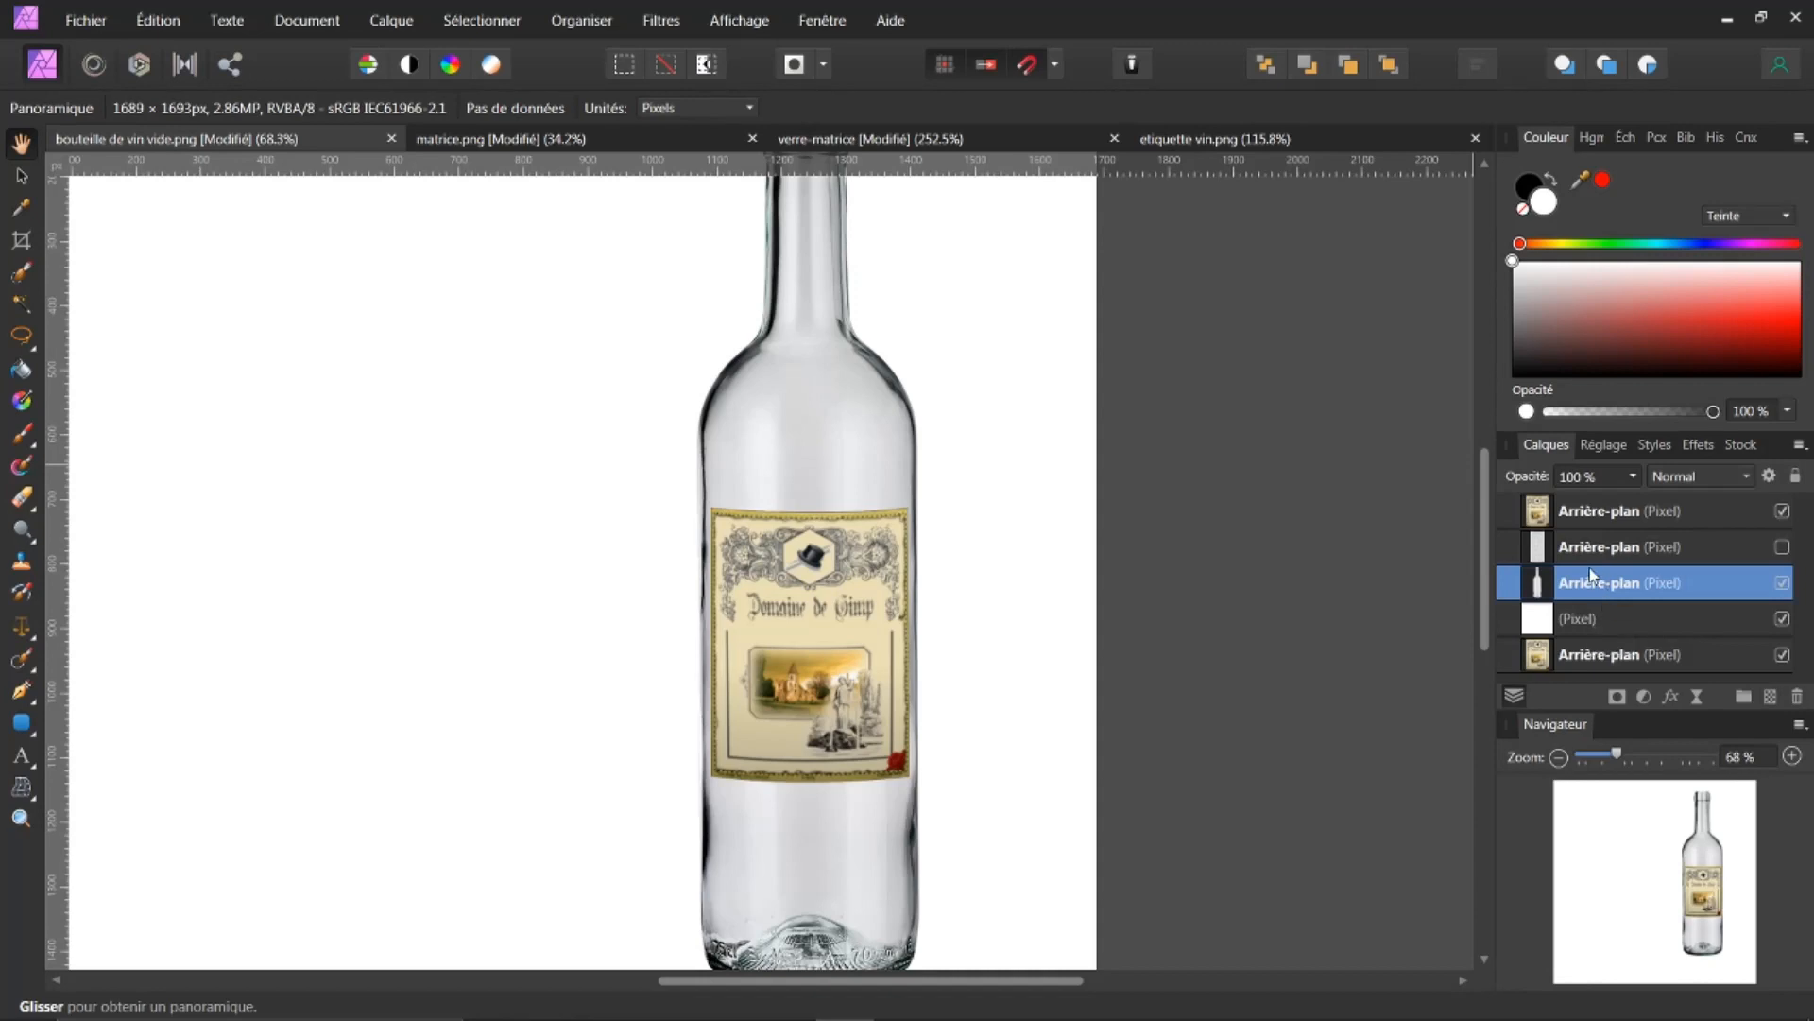
Step: Select the bottle layer and load the warped label's pixels as a selection
{"action": "double_click", "coordinate": [1573, 586]}
{"action": "left_click", "coordinate": [1541, 589]}
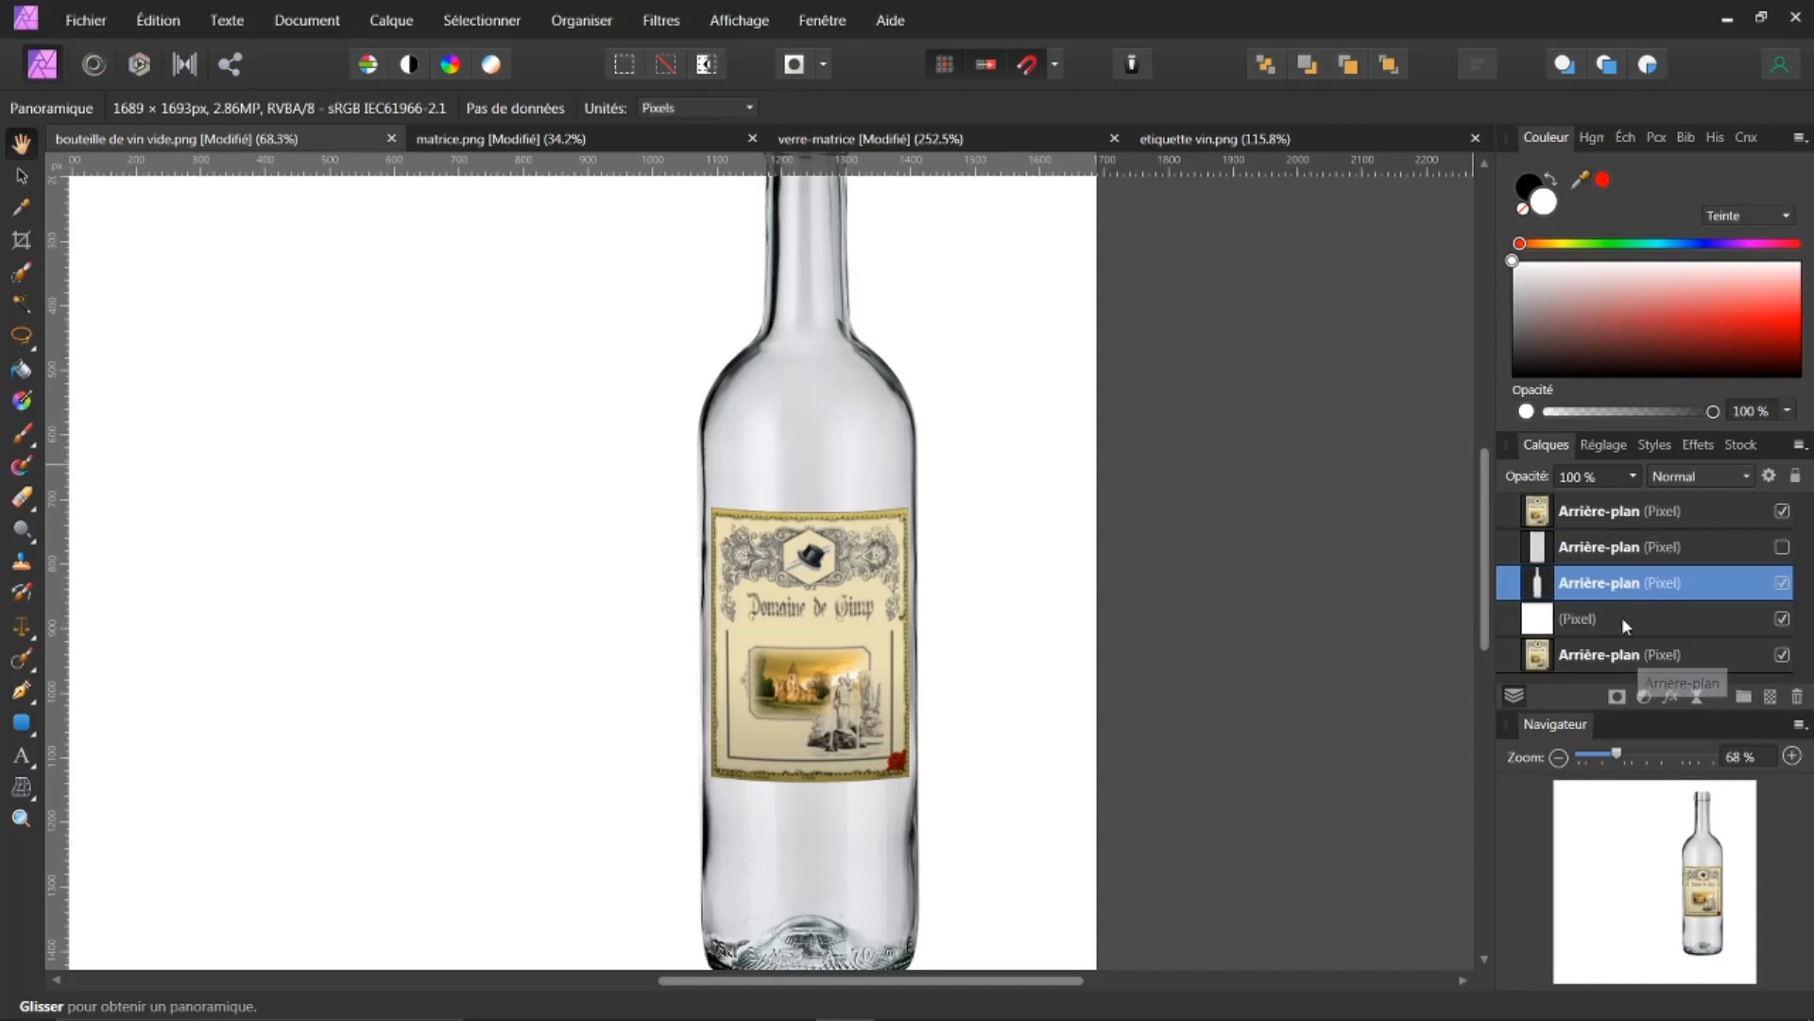
{"action": "left_click", "coordinate": [1561, 514], "text": "ctrl"}
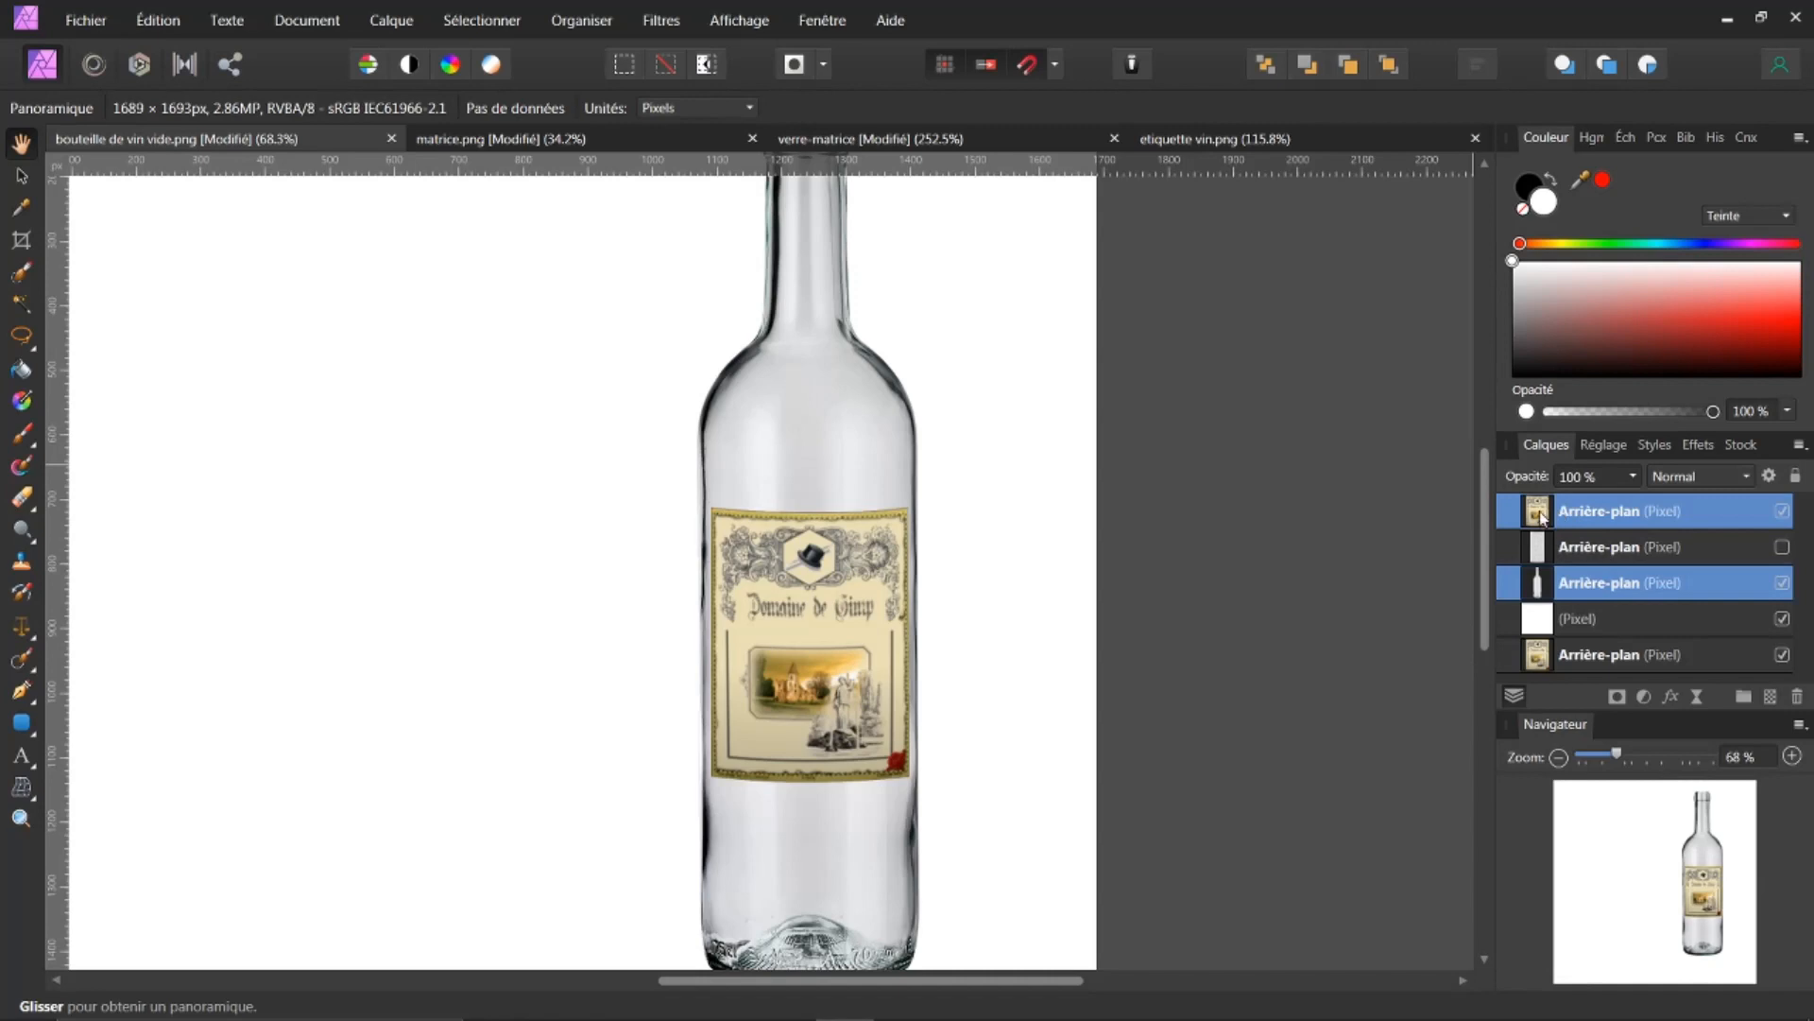
{"action": "left_click", "coordinate": [1541, 513], "text": "ctrl"}
{"action": "scroll", "coordinate": [794, 648], "scroll_direction": "up", "scroll_amount": 2}
{"action": "scroll", "coordinate": [794, 647], "scroll_direction": "up", "scroll_amount": 1}
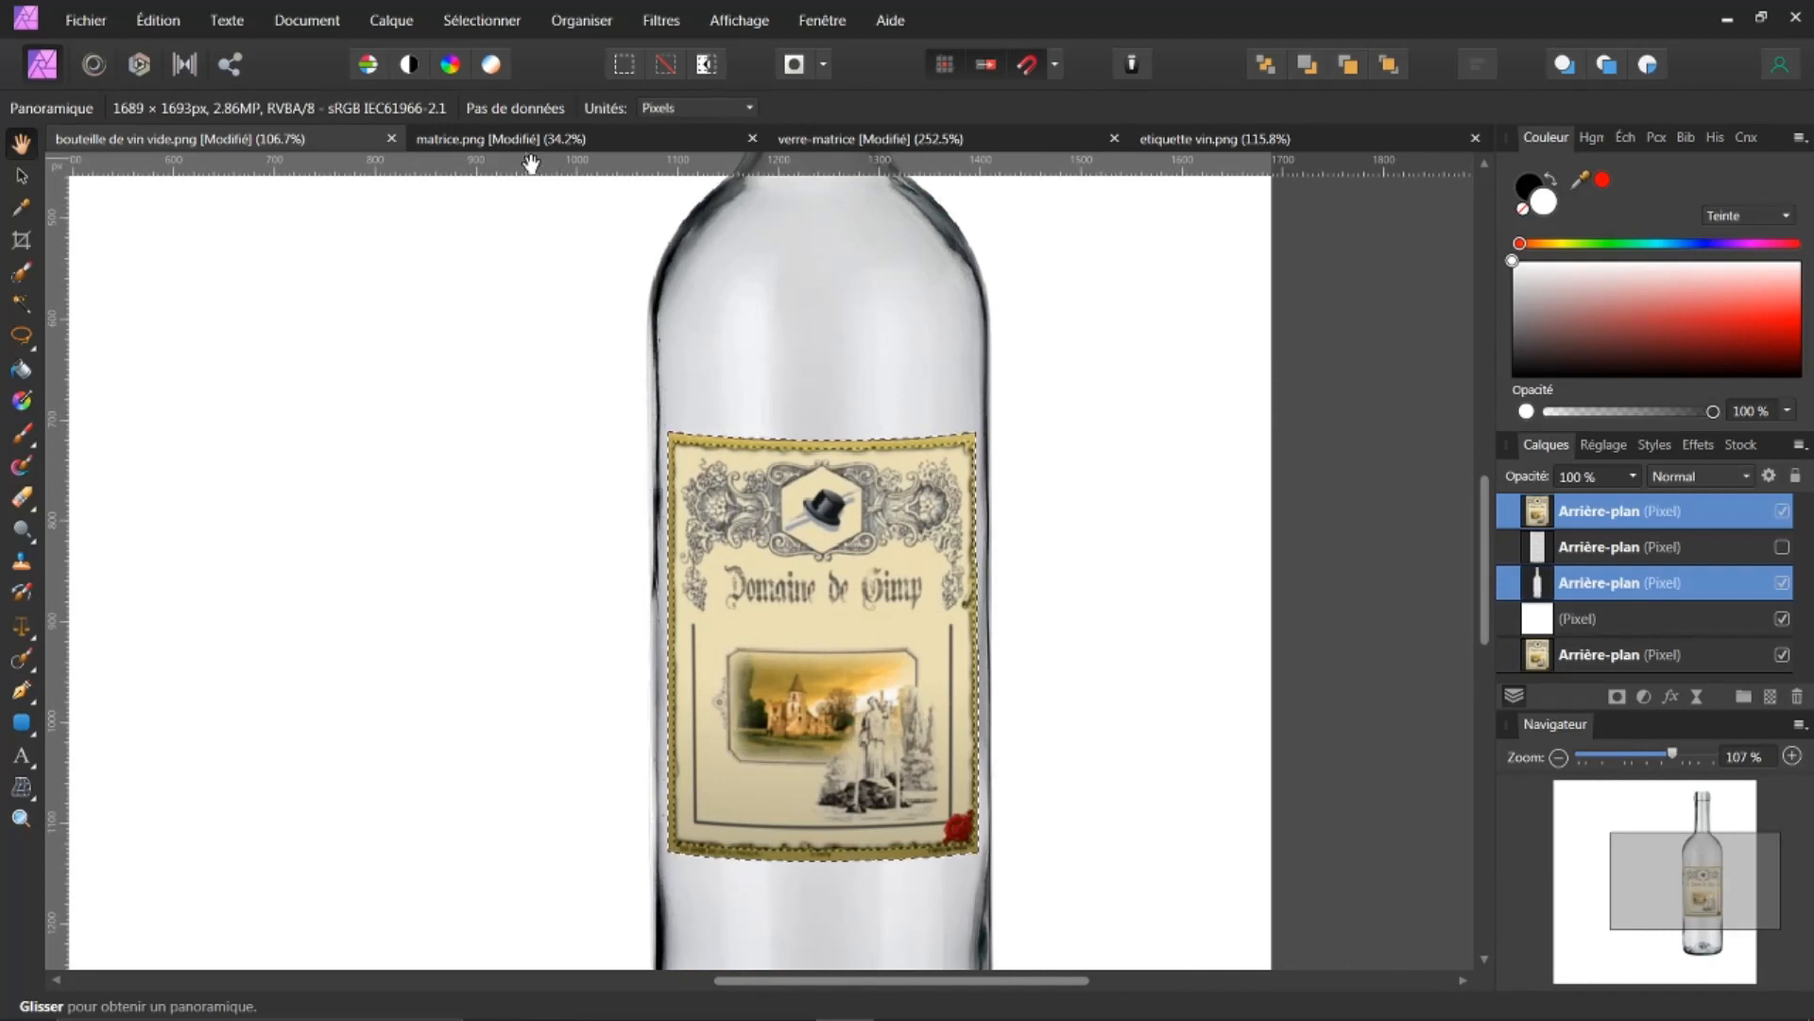
Step: Expand the label selection by a radius of 6 px
{"action": "left_click", "coordinate": [477, 23]}
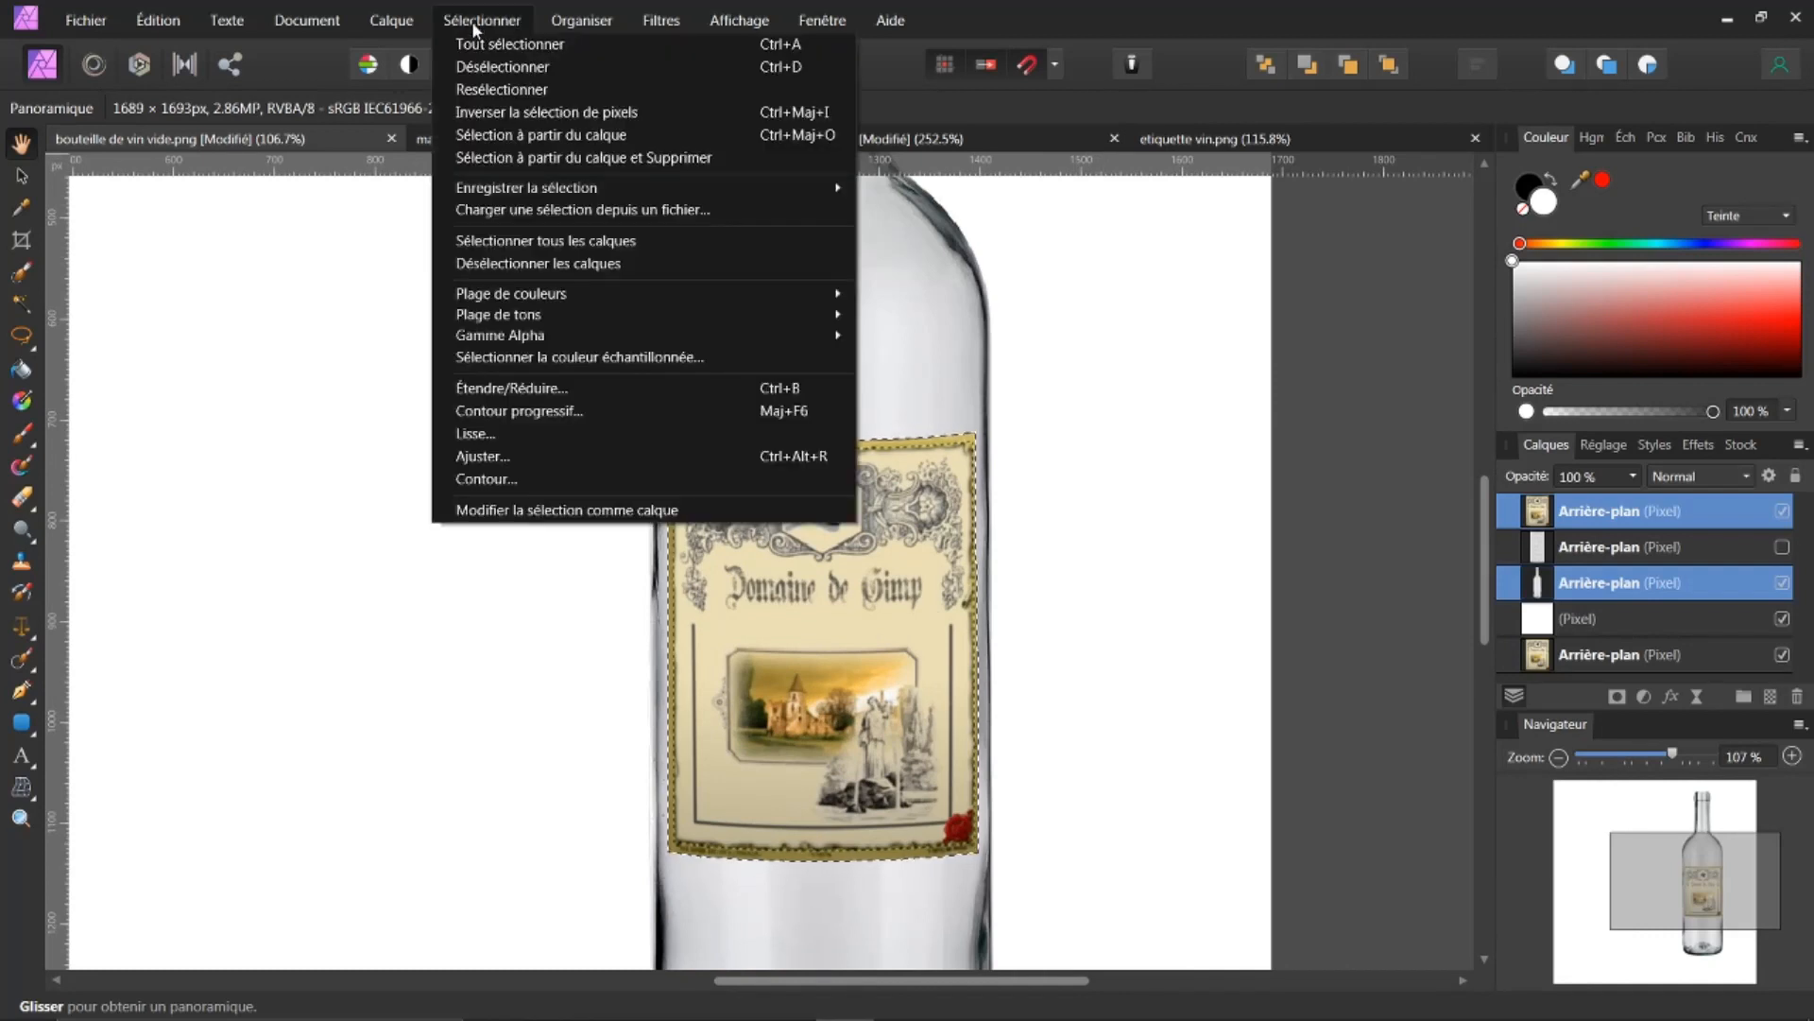
{"action": "left_click", "coordinate": [506, 397]}
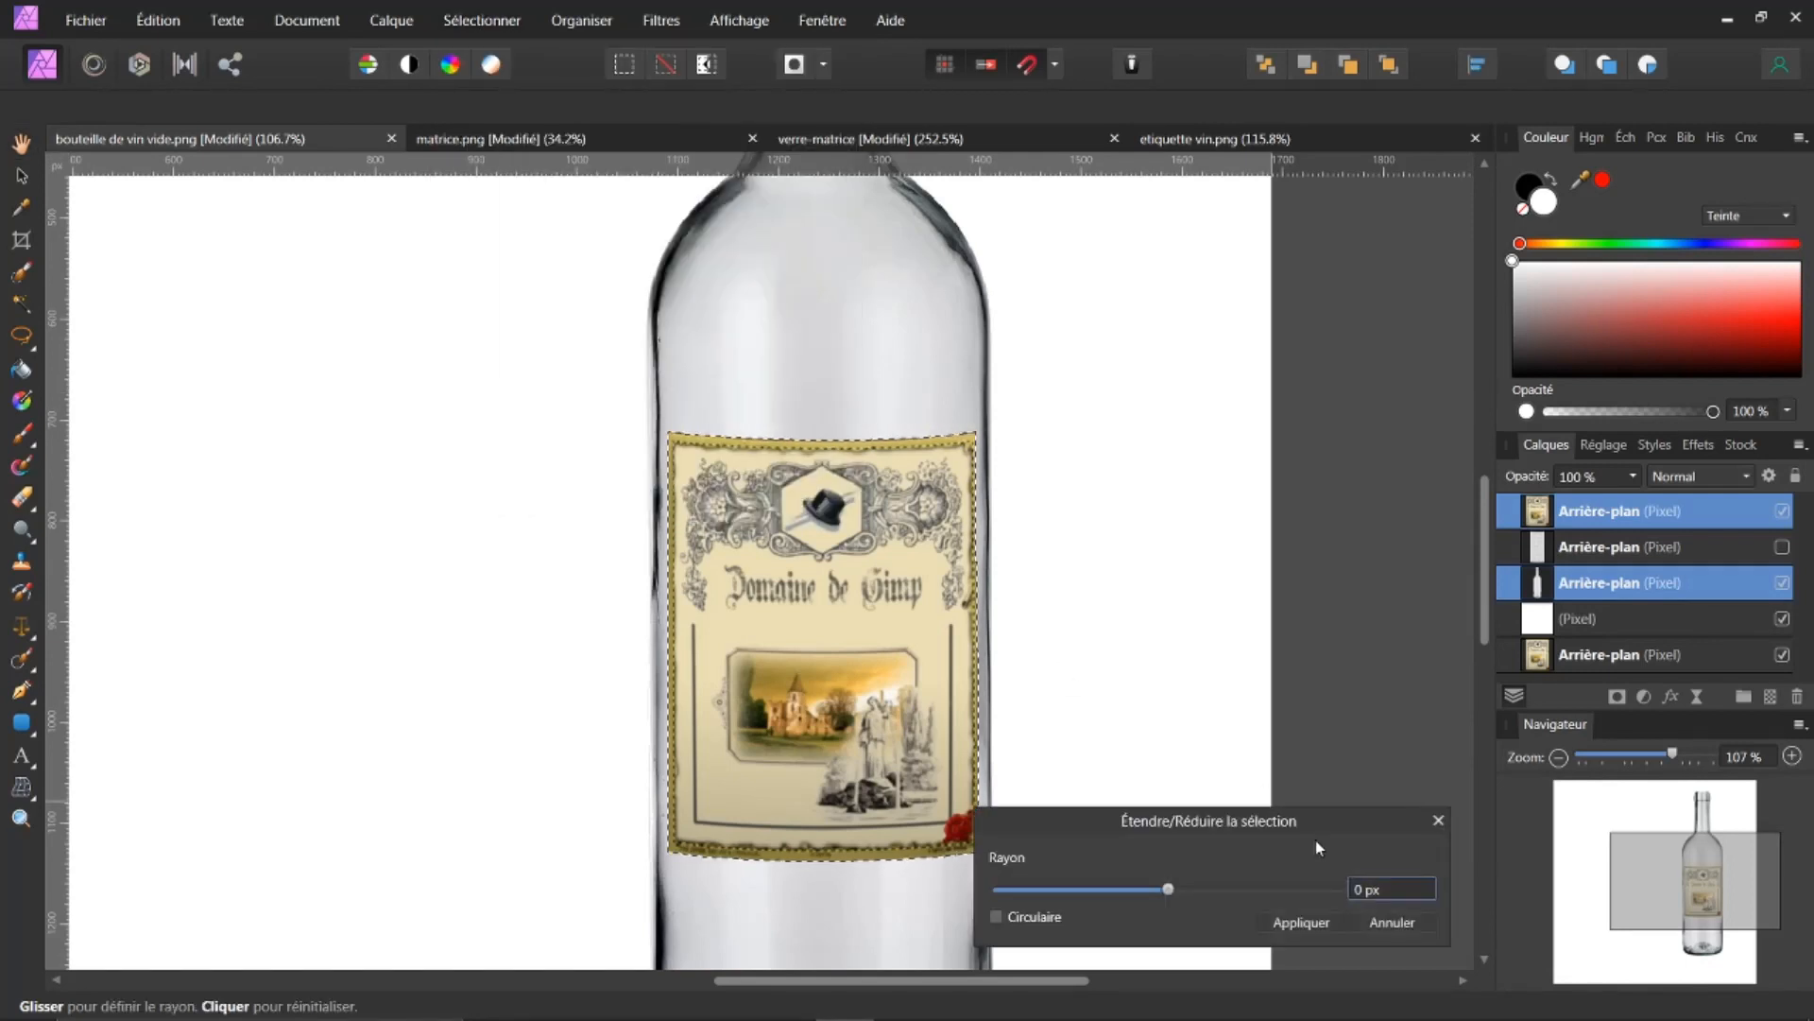
{"action": "left_click_drag", "start_coordinate": [1318, 820], "coordinate": [1397, 650]}
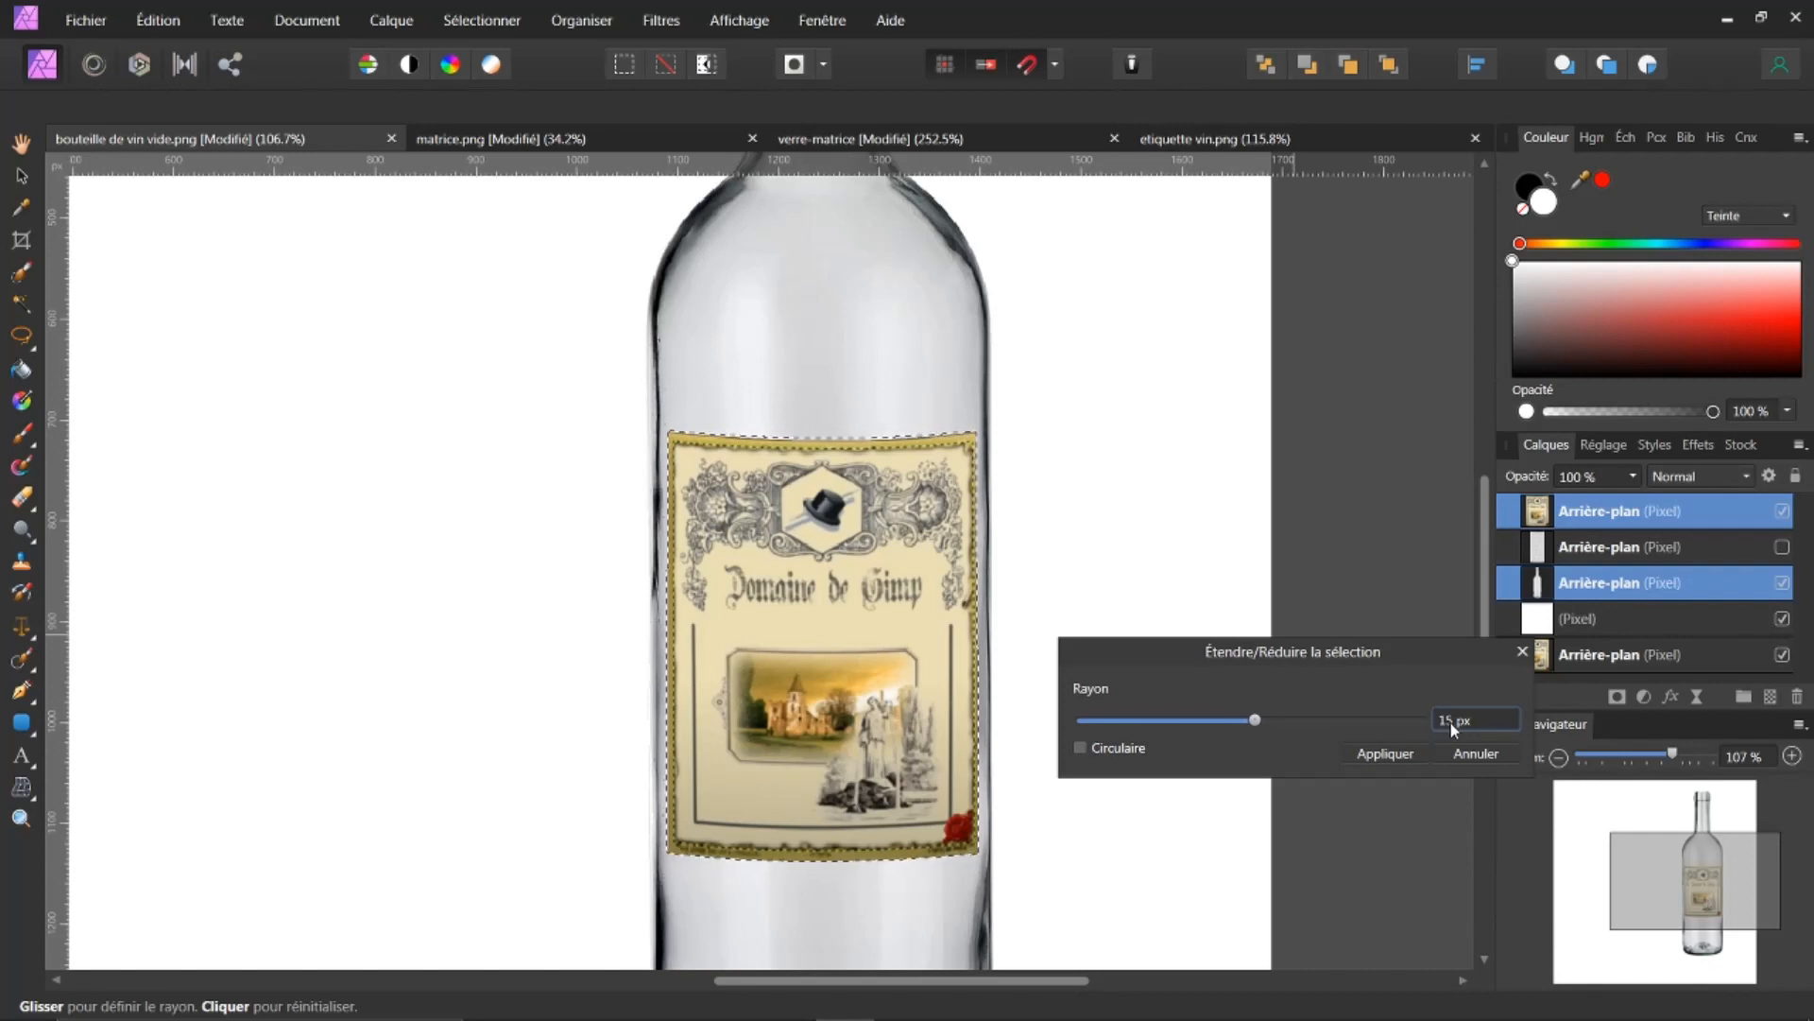
{"action": "scroll", "coordinate": [1449, 724], "scroll_direction": "down", "scroll_amount": 3}
{"action": "mouse_move", "coordinate": [1254, 721]}
{"action": "left_mouse_down"}
{"action": "mouse_move", "coordinate": [1200, 721]}
{"action": "mouse_move", "coordinate": [1254, 721]}
{"action": "left_mouse_up"}
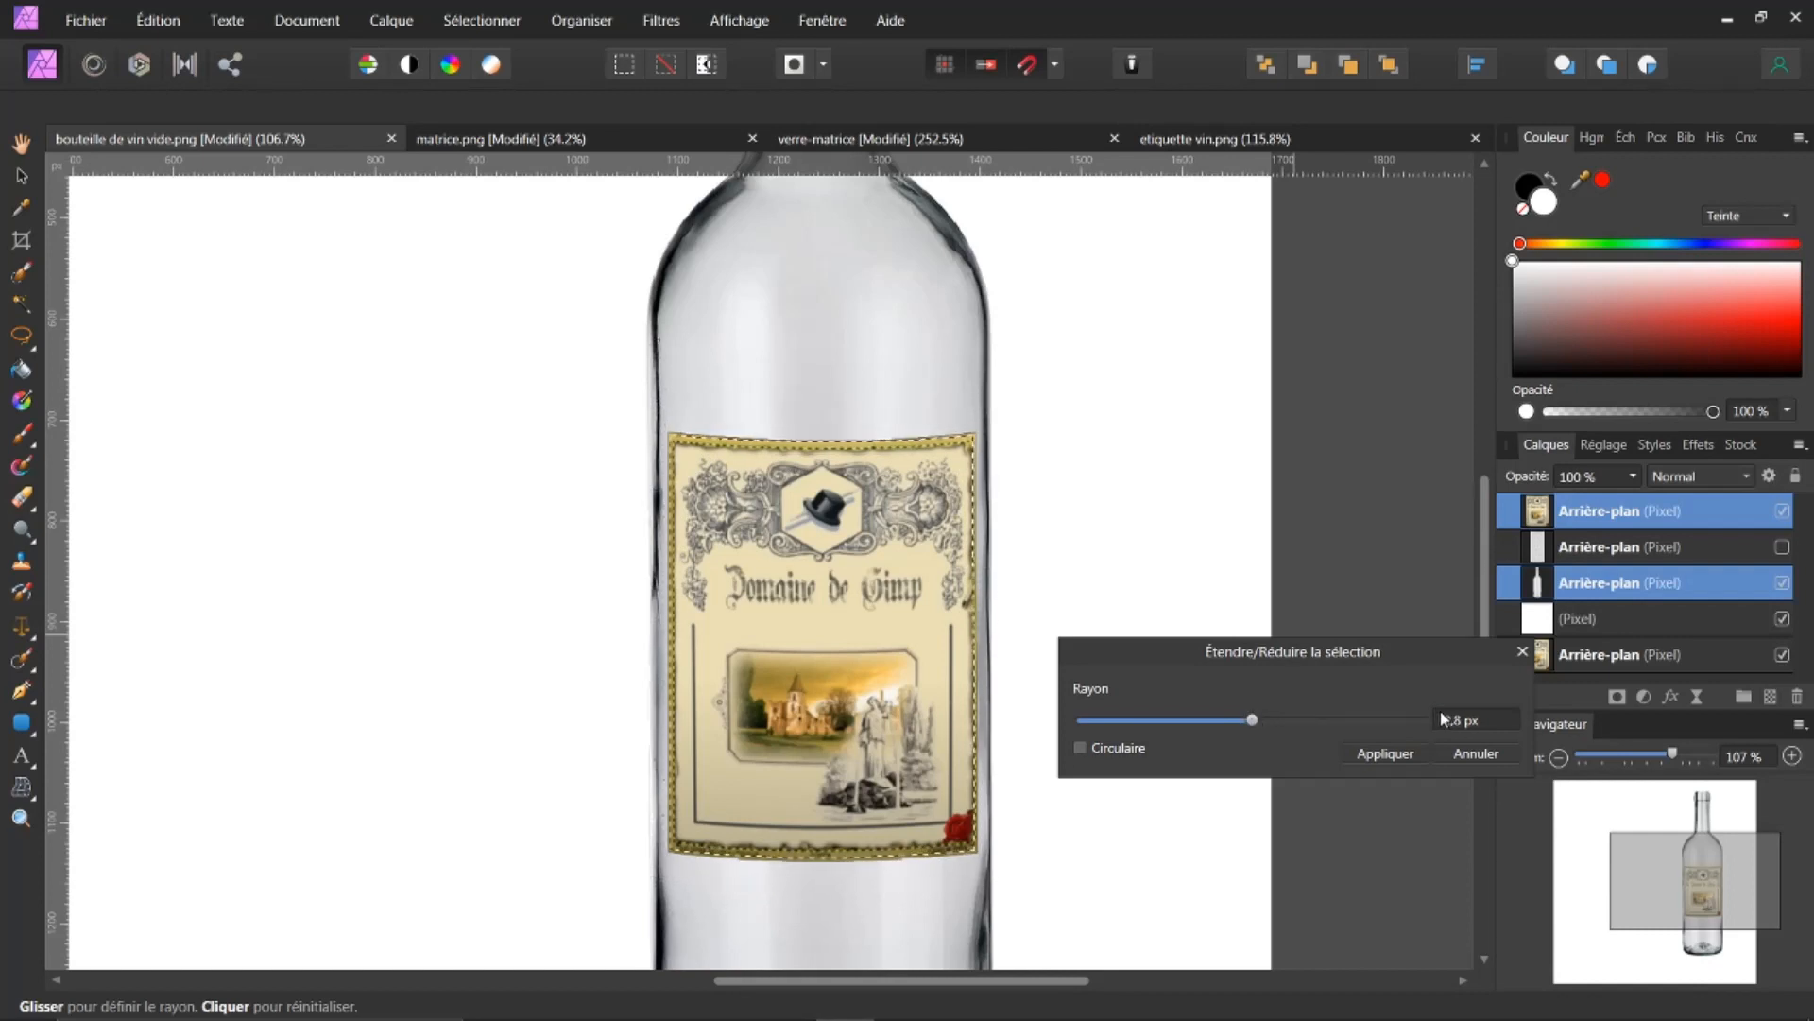
{"action": "left_click_drag", "start_coordinate": [1453, 726], "coordinate": [1455, 723]}
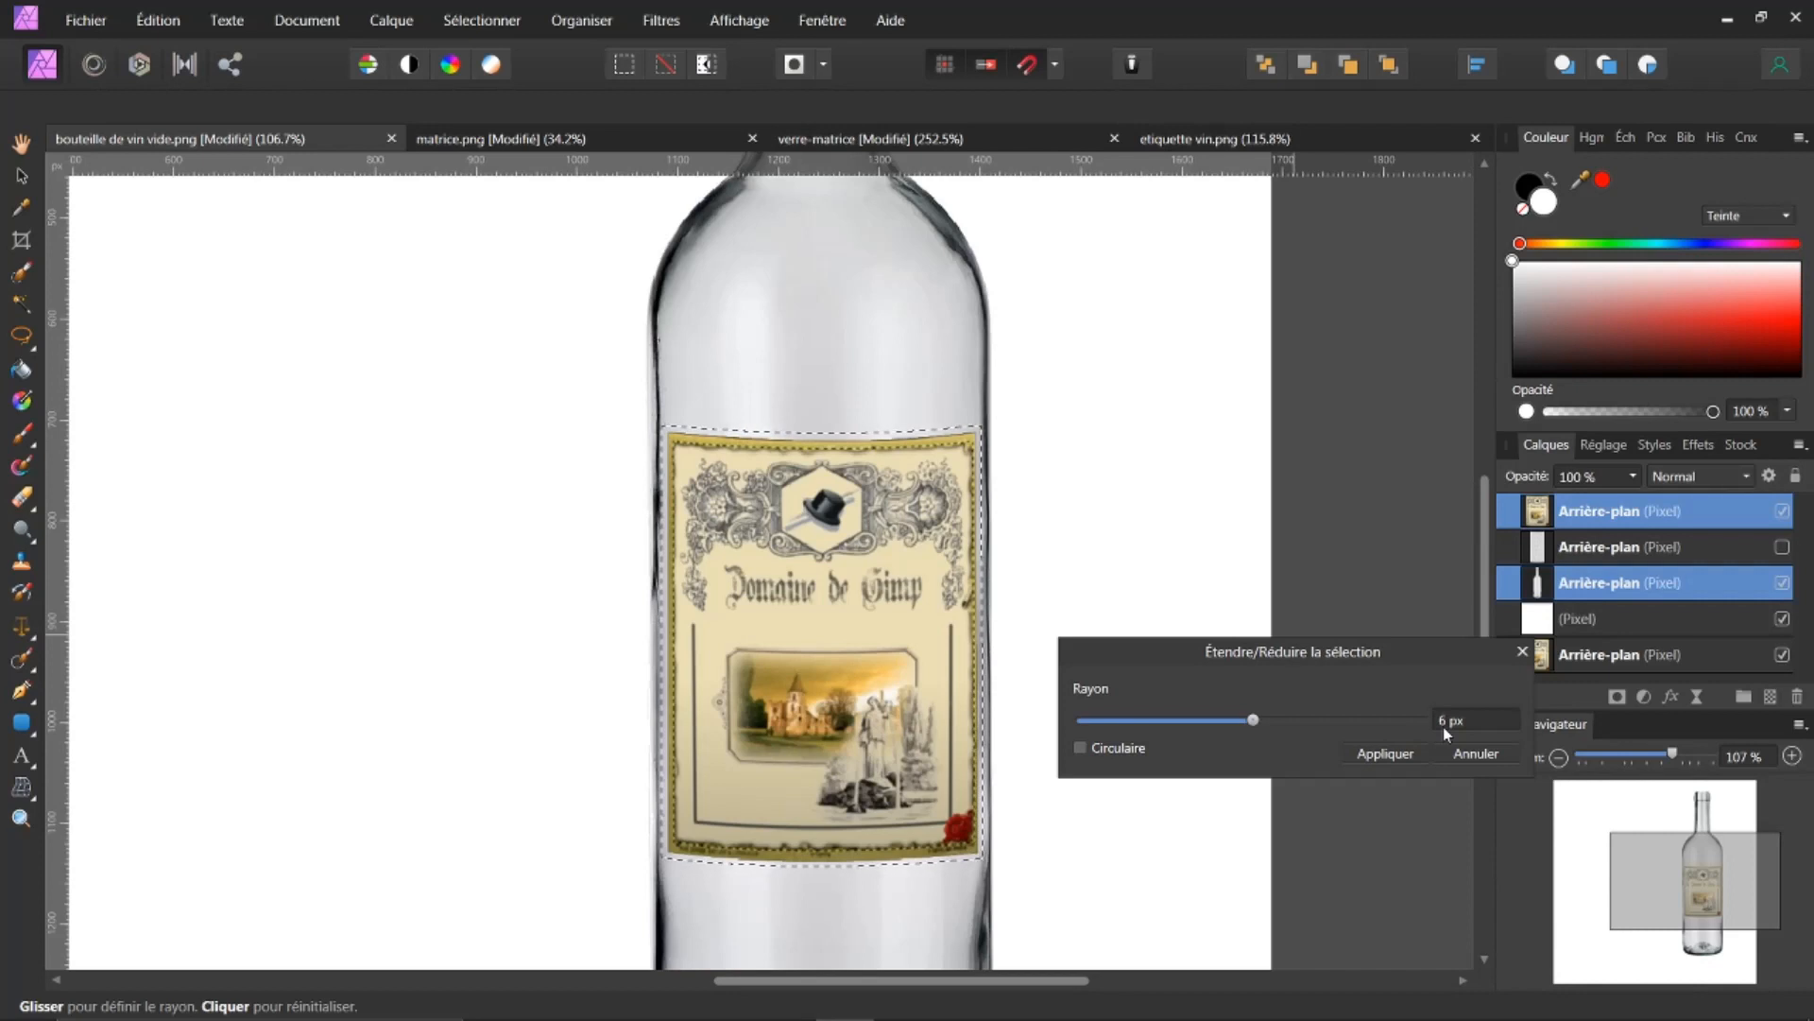
{"action": "left_click", "coordinate": [1392, 752]}
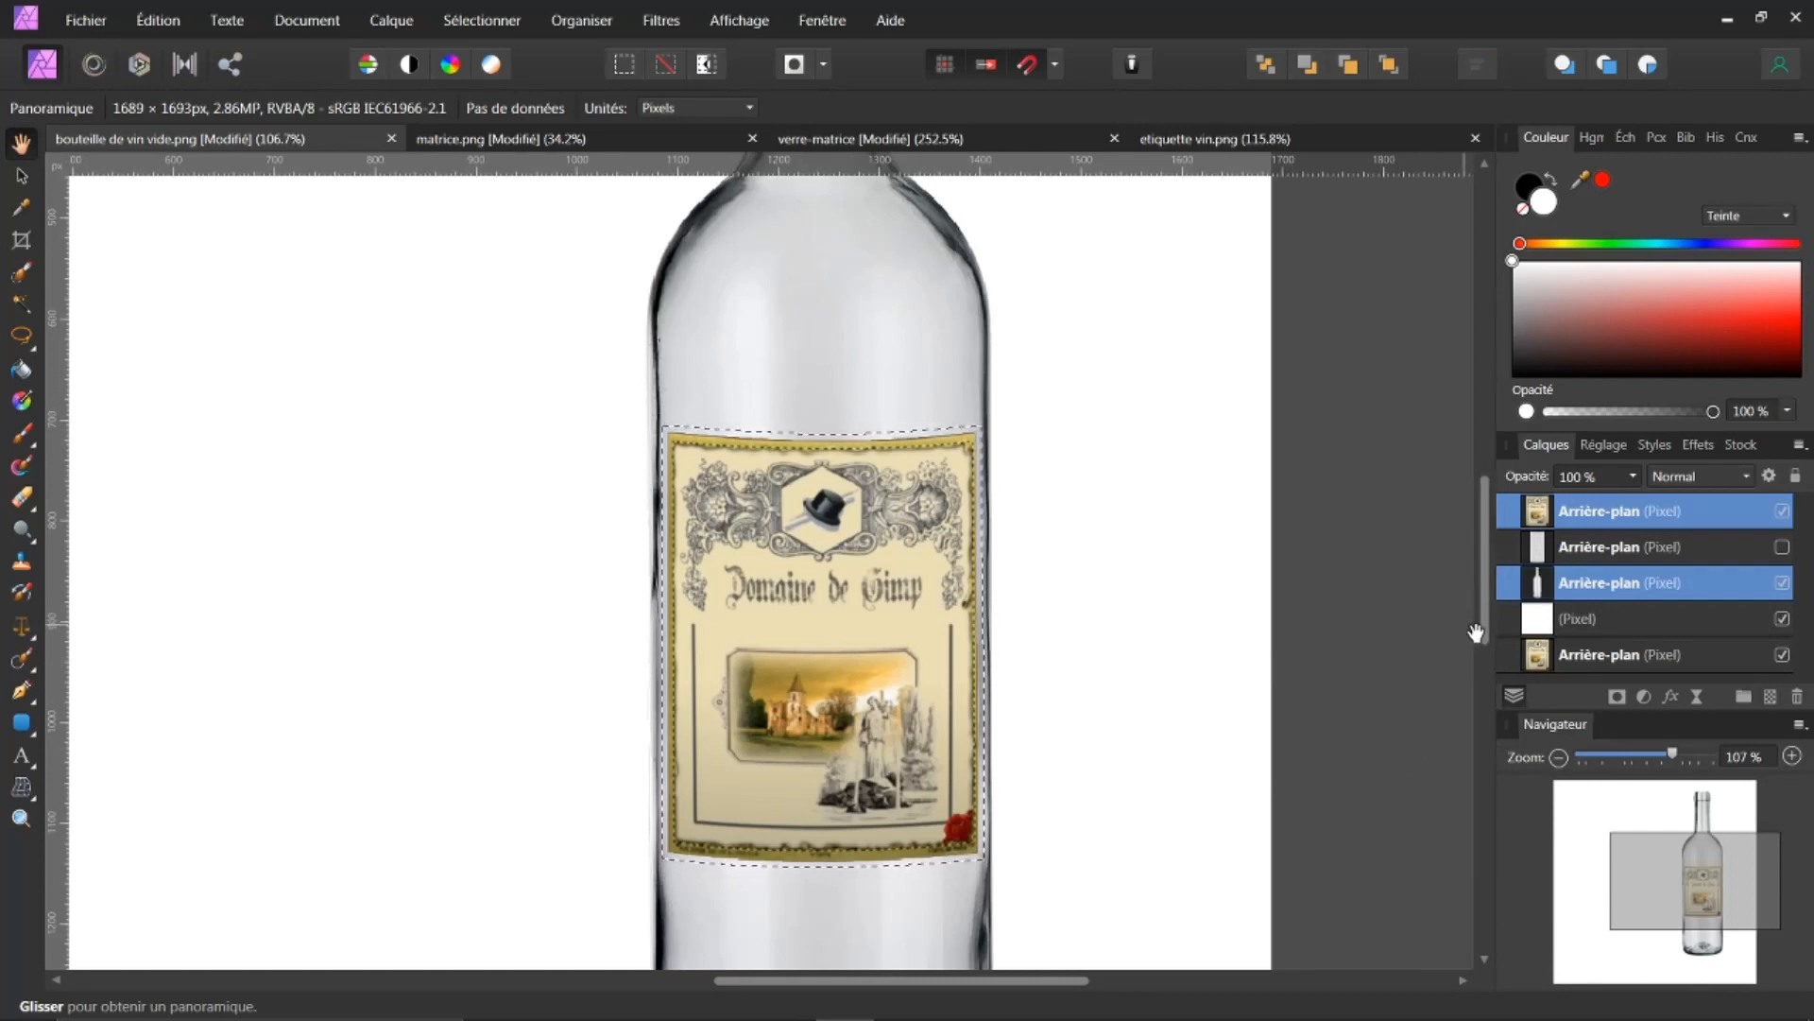
Step: Duplicate the selected area of the bottle layer onto a new layer, then deselect
{"action": "left_click", "coordinate": [1538, 584]}
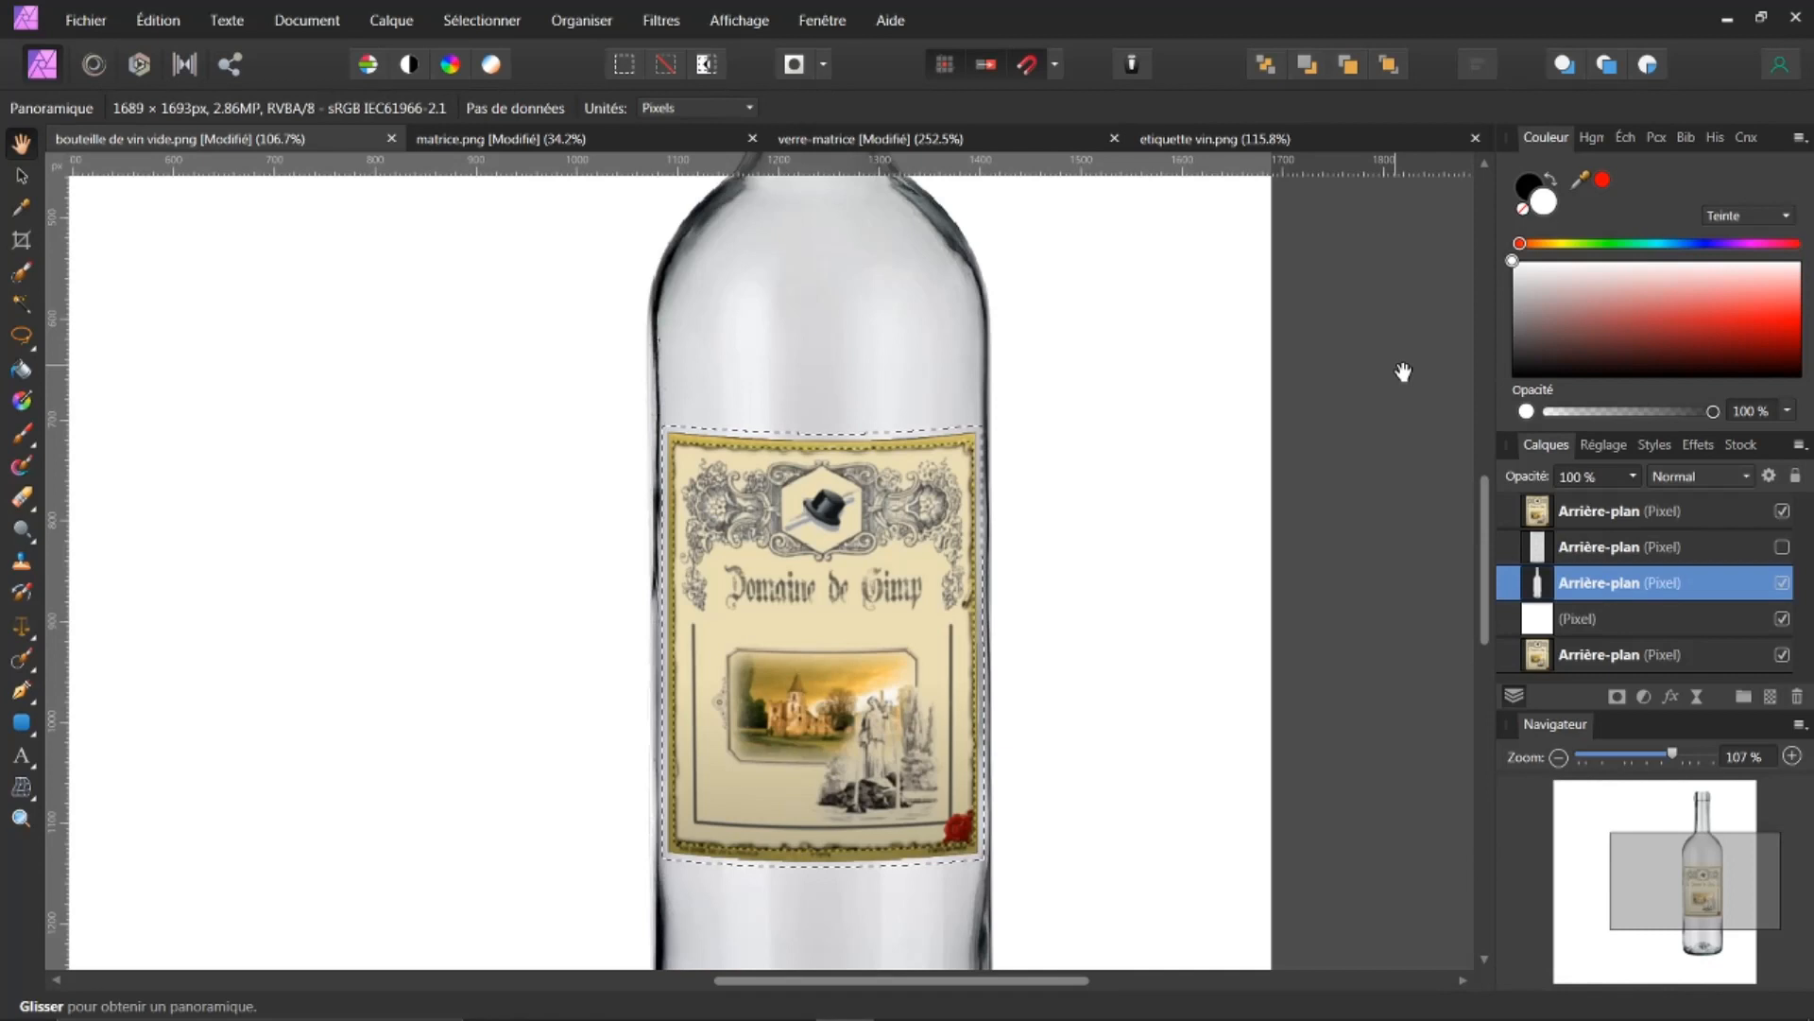
{"action": "key", "text": "ctrl+j"}
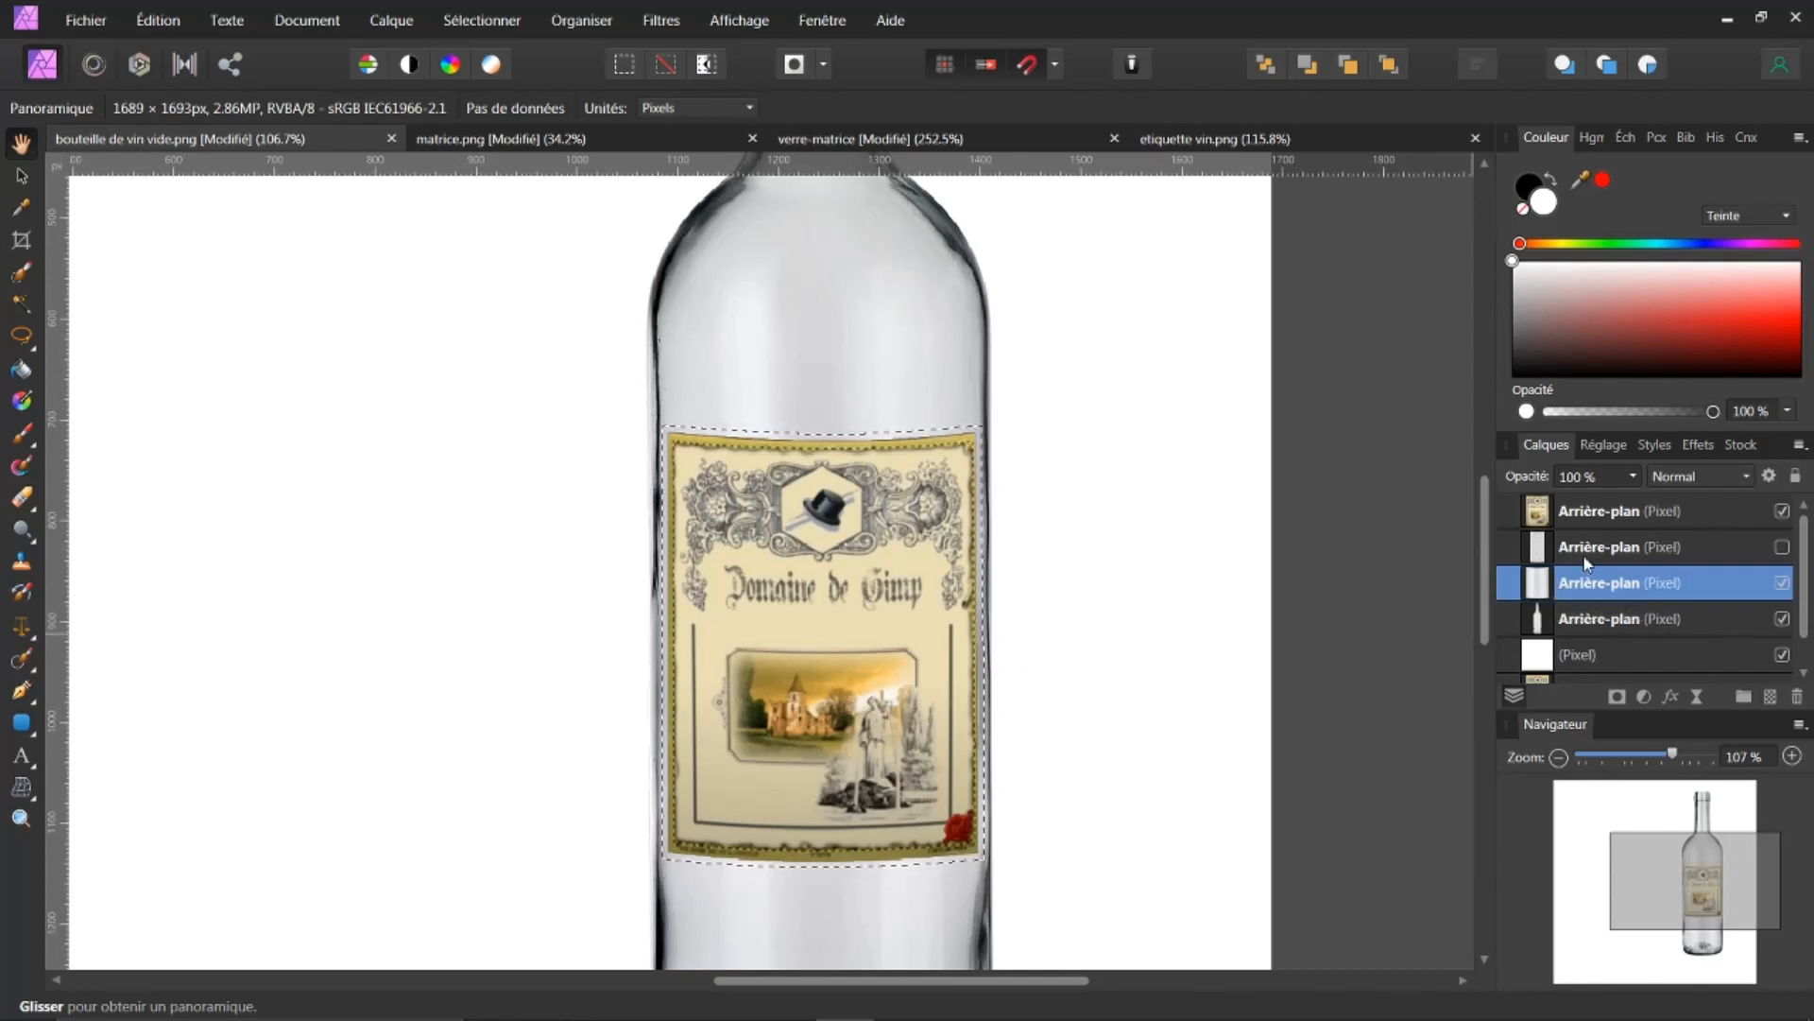
{"action": "left_click", "coordinate": [463, 27]}
{"action": "left_click", "coordinate": [480, 67]}
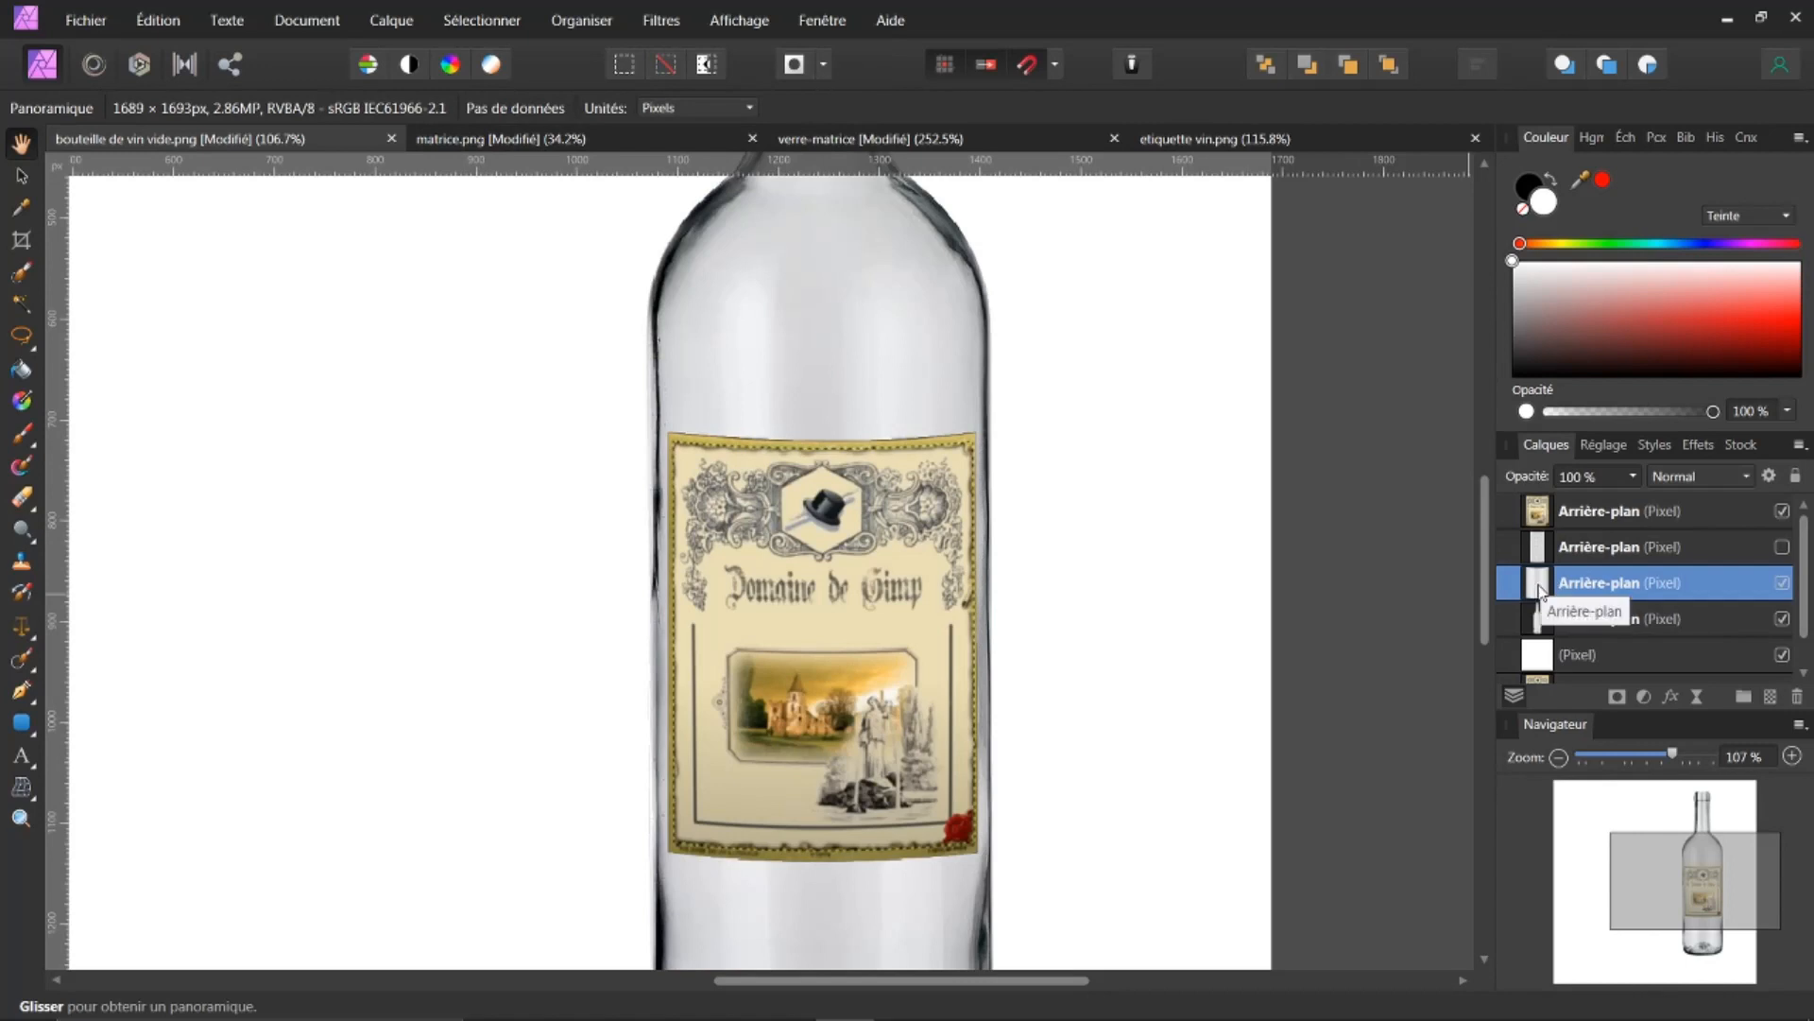
Step: Move the copied bottle piece to the top of the layer stack and check it against the bottle
{"action": "left_click_drag", "start_coordinate": [1546, 592], "coordinate": [1560, 534]}
{"action": "left_click_drag", "start_coordinate": [1564, 515], "coordinate": [1564, 496]}
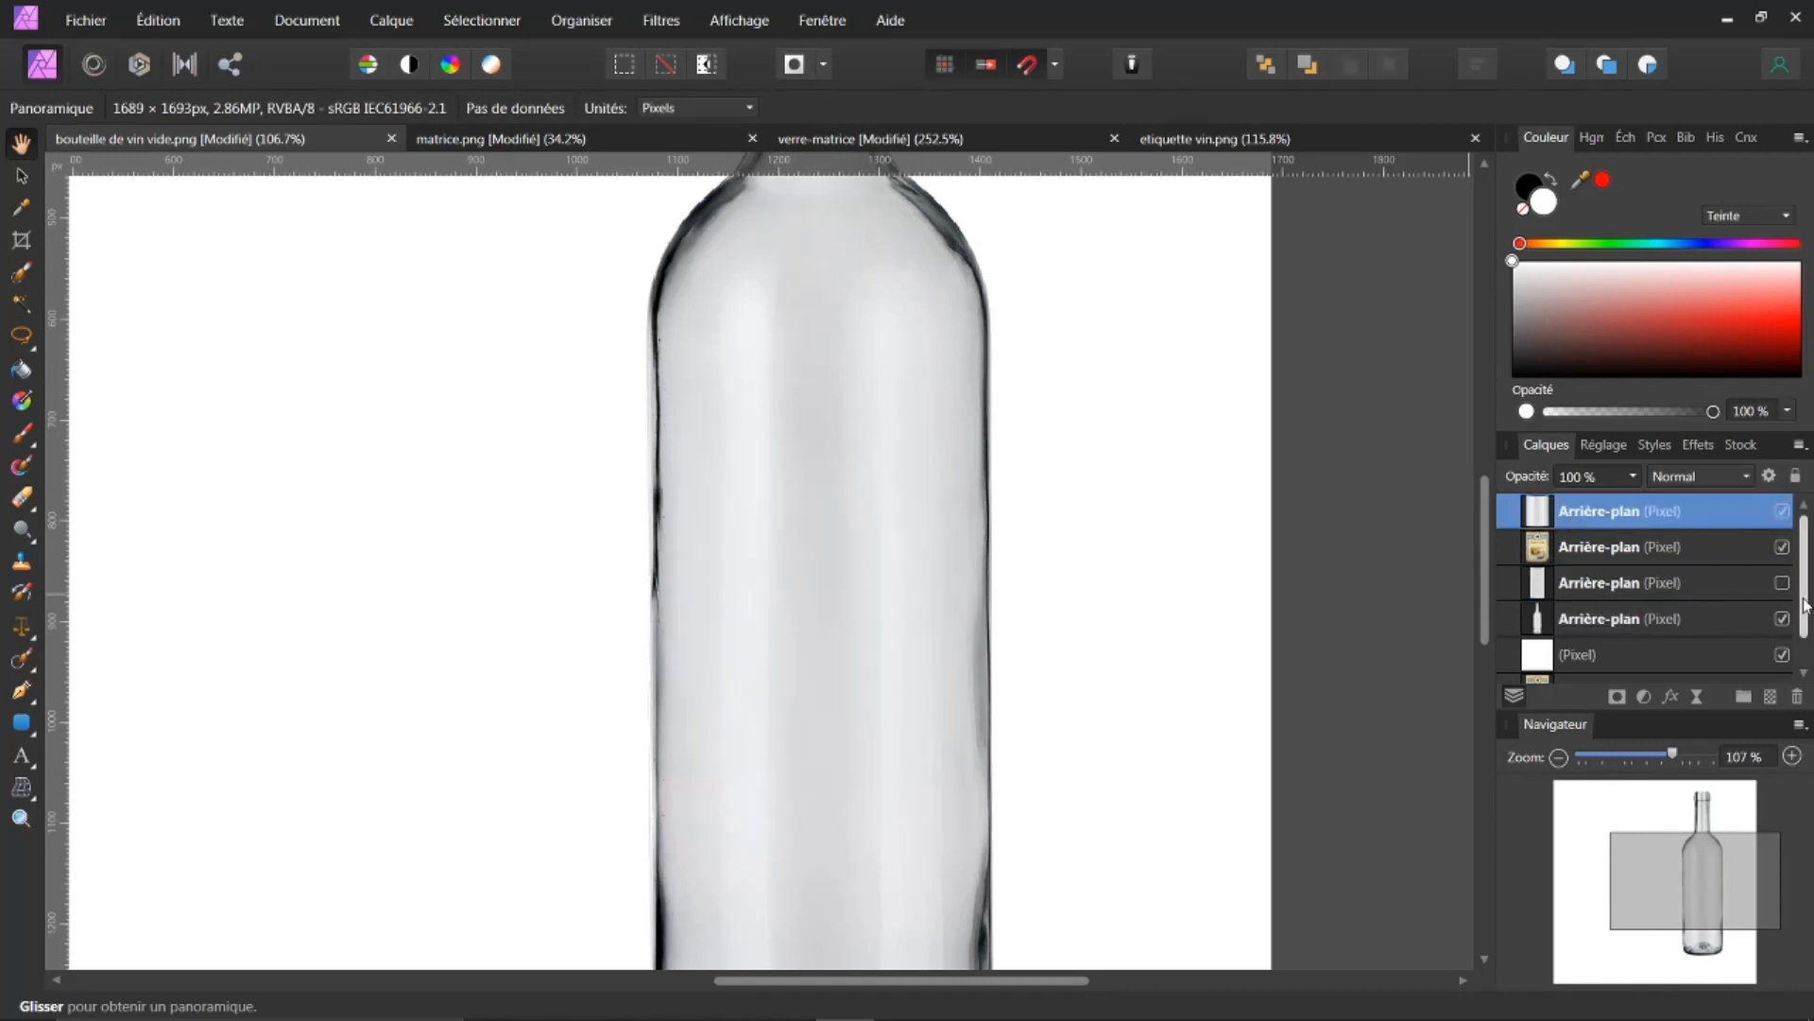
{"action": "left_click", "coordinate": [1781, 620]}
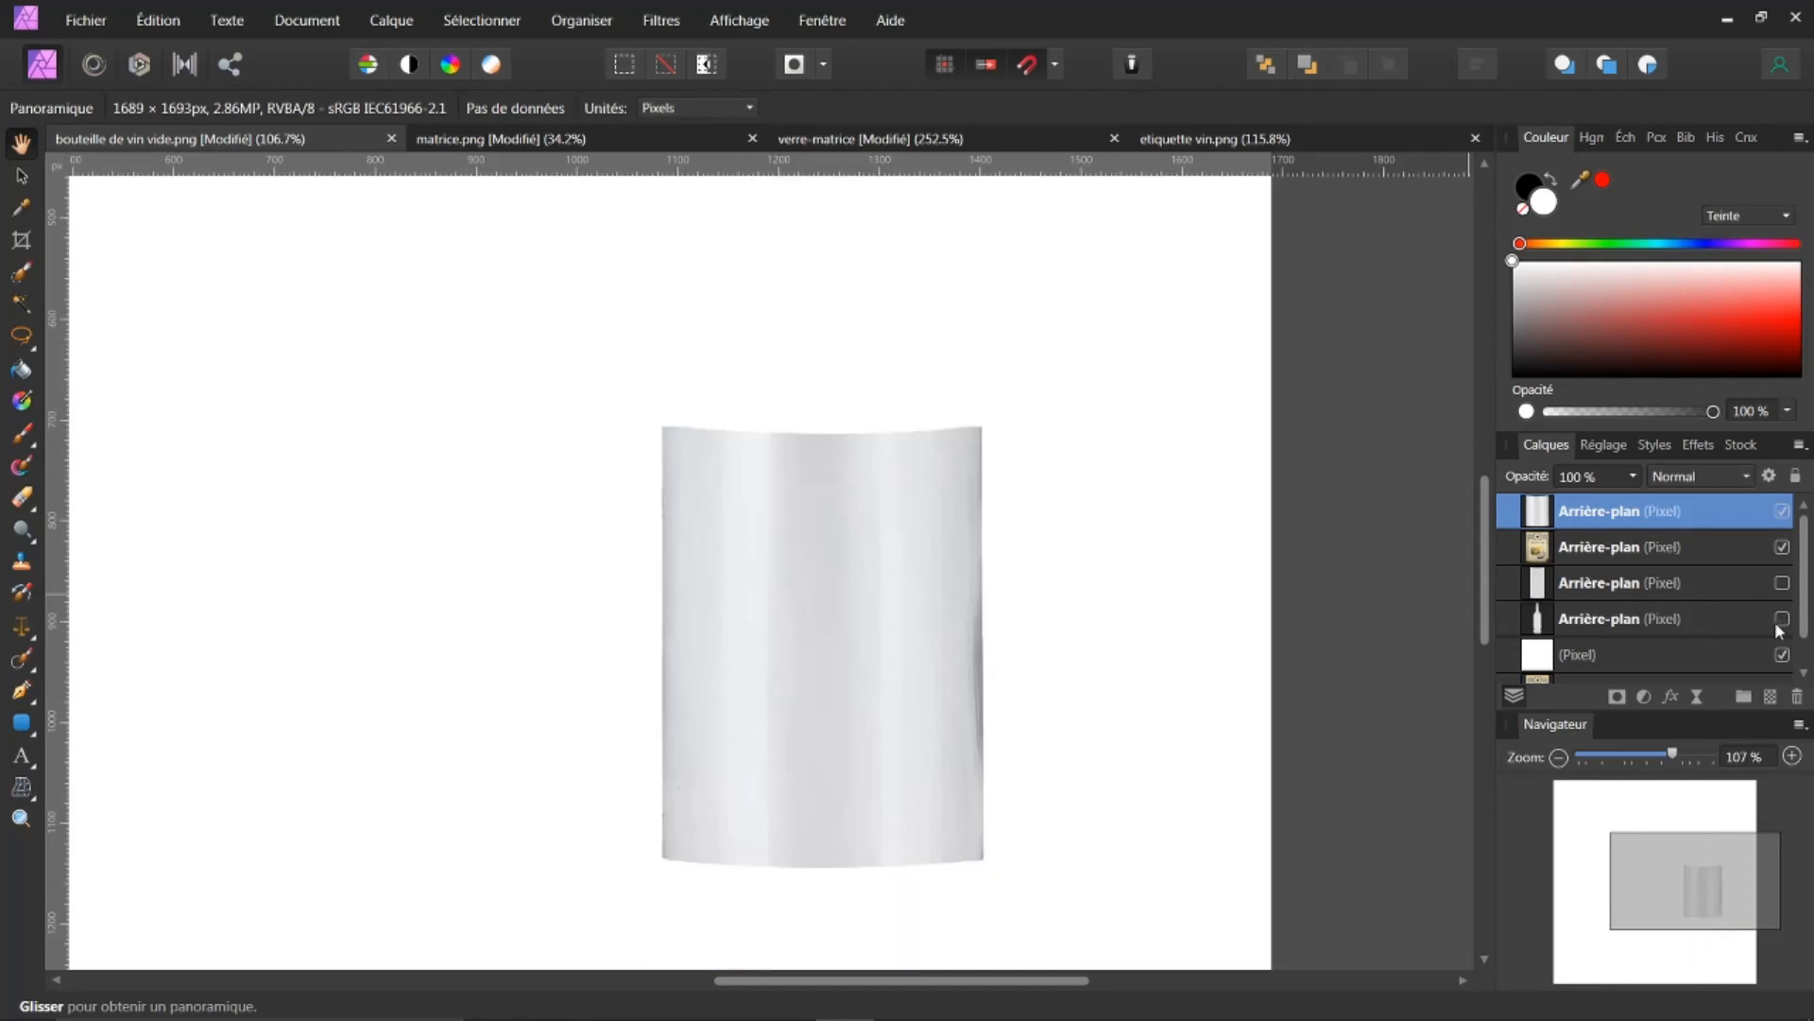
{"action": "left_click", "coordinate": [1781, 624]}
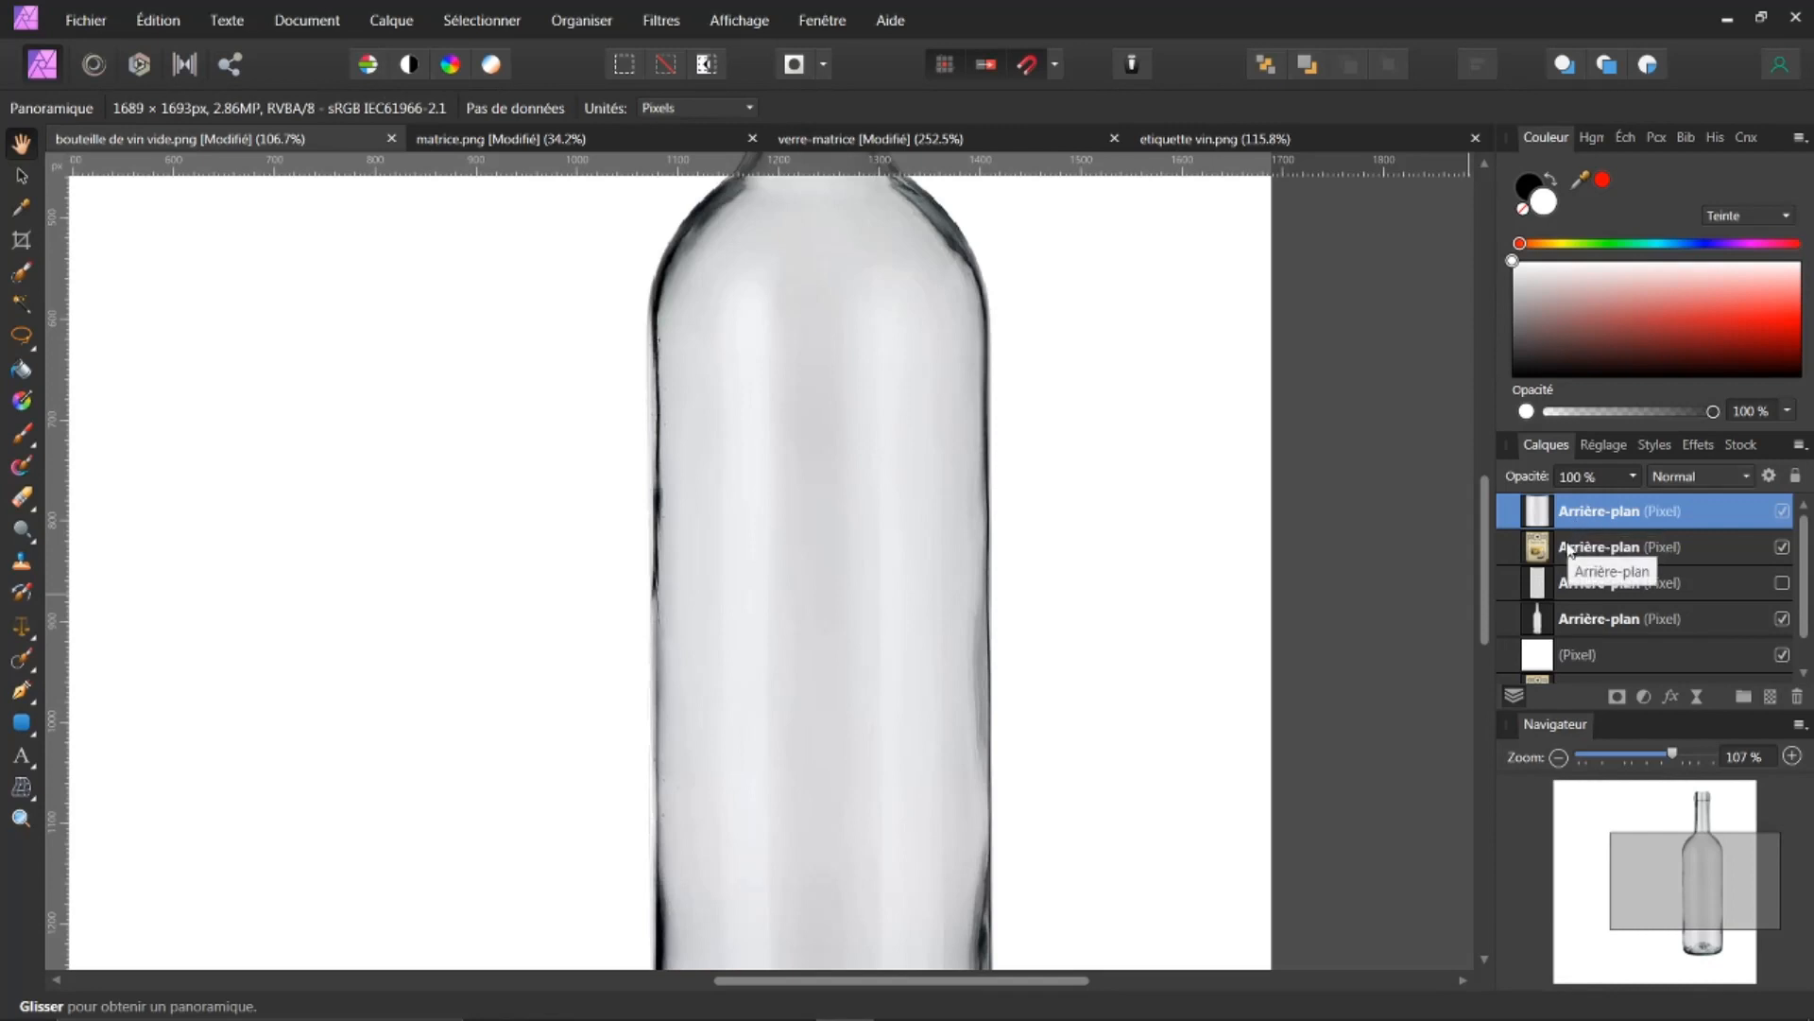
Step: Set the copy's source blend ranges to input 91.2 % and output 23.4 % so the label shows through
{"action": "left_click", "coordinate": [1770, 476]}
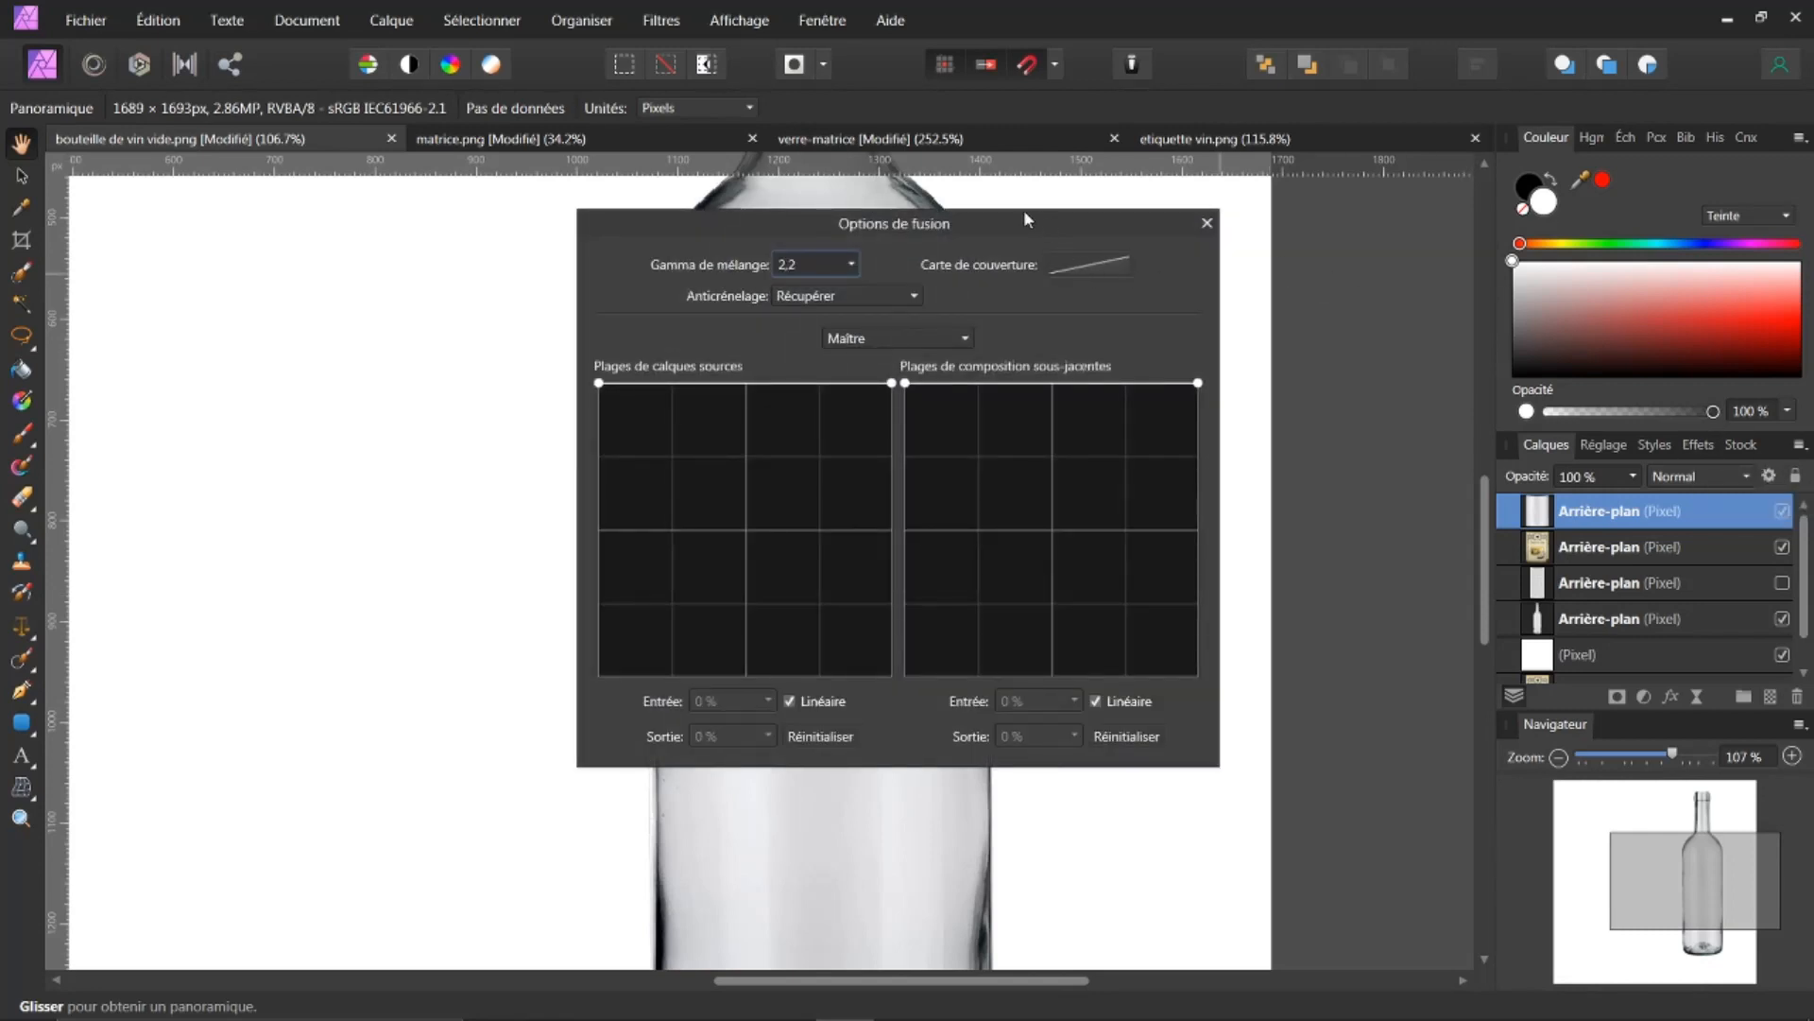
{"action": "left_click_drag", "start_coordinate": [1000, 225], "coordinate": [1536, 248]}
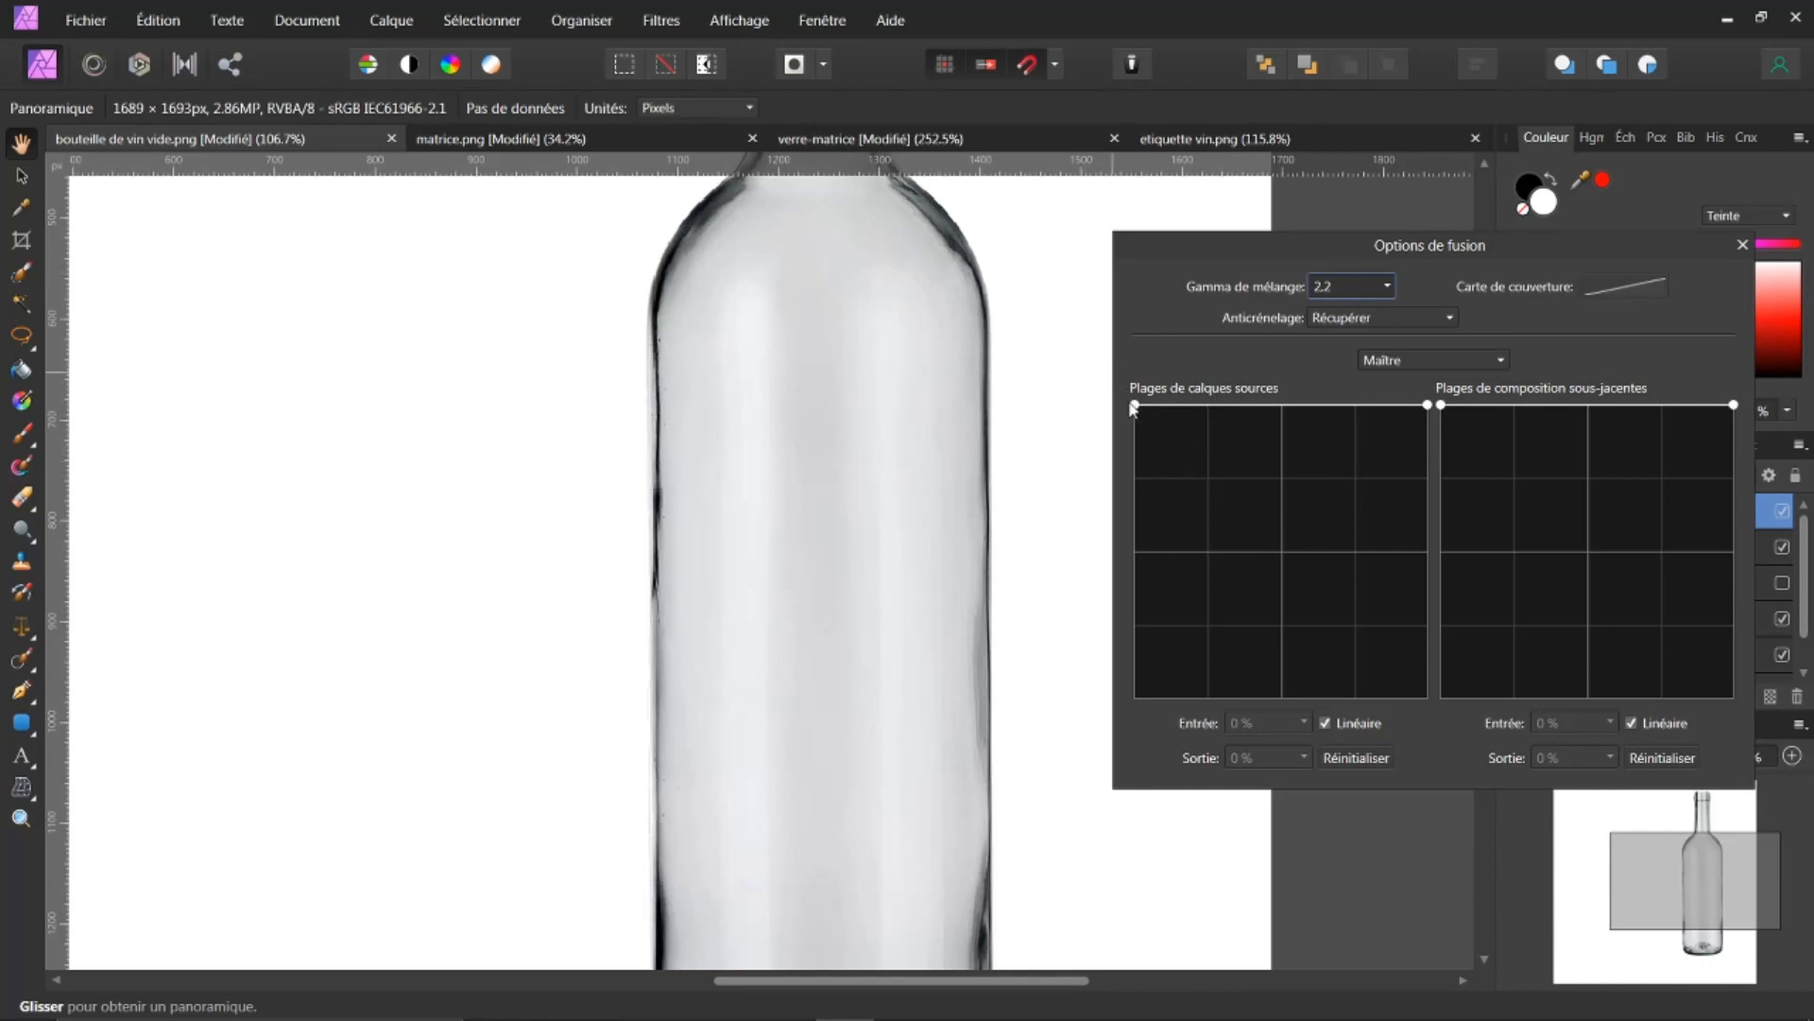
{"action": "left_click_drag", "start_coordinate": [1135, 405], "coordinate": [1411, 701]}
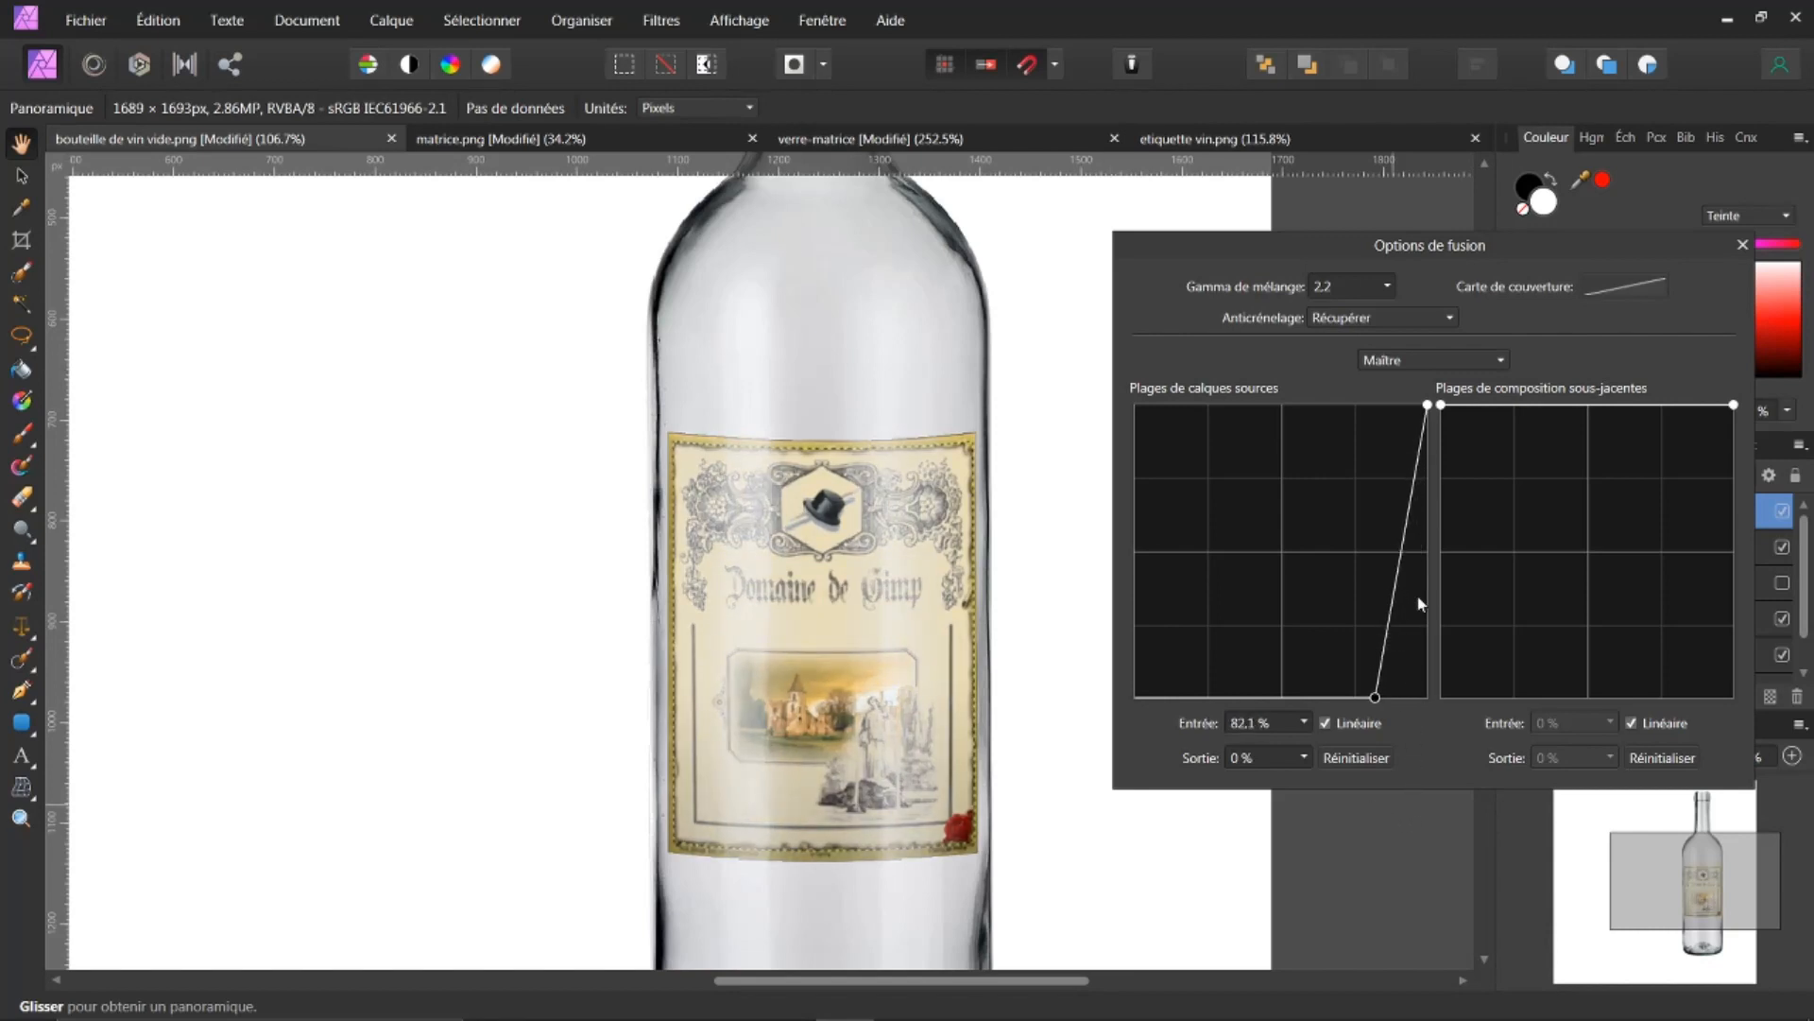
{"action": "left_click_drag", "start_coordinate": [1396, 588], "coordinate": [1401, 626]}
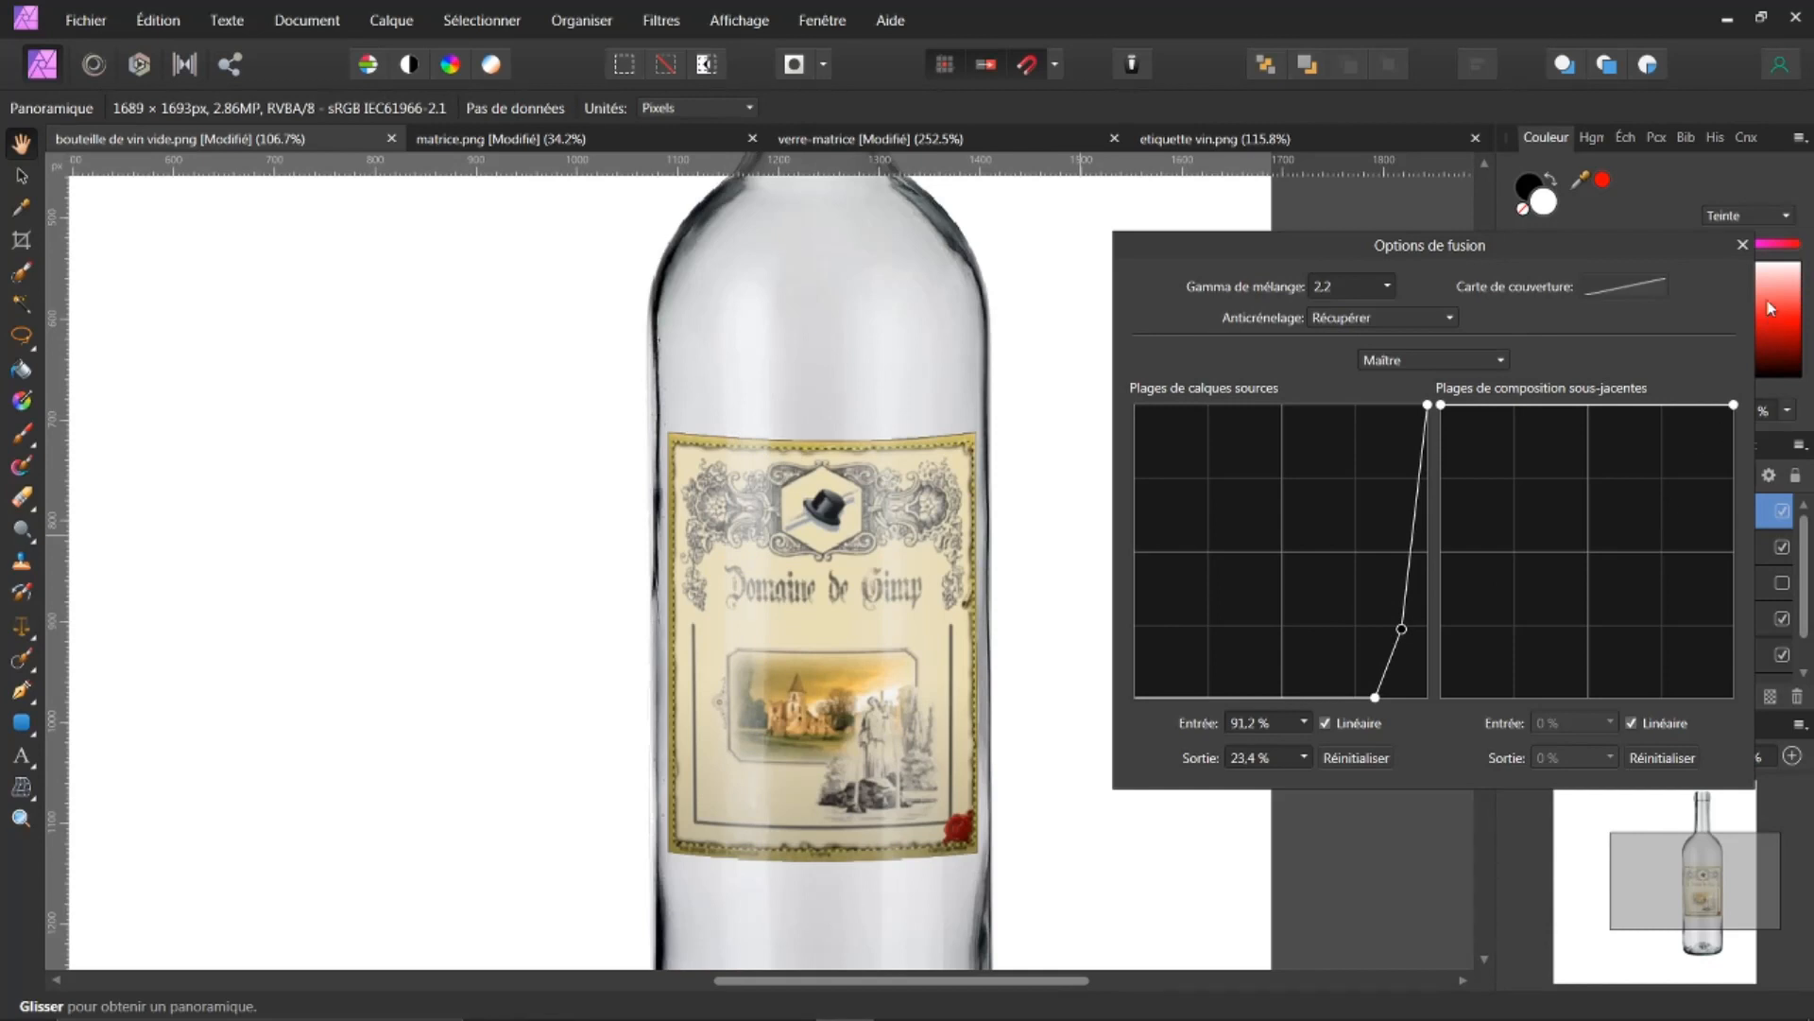
{"action": "left_click", "coordinate": [1743, 246]}
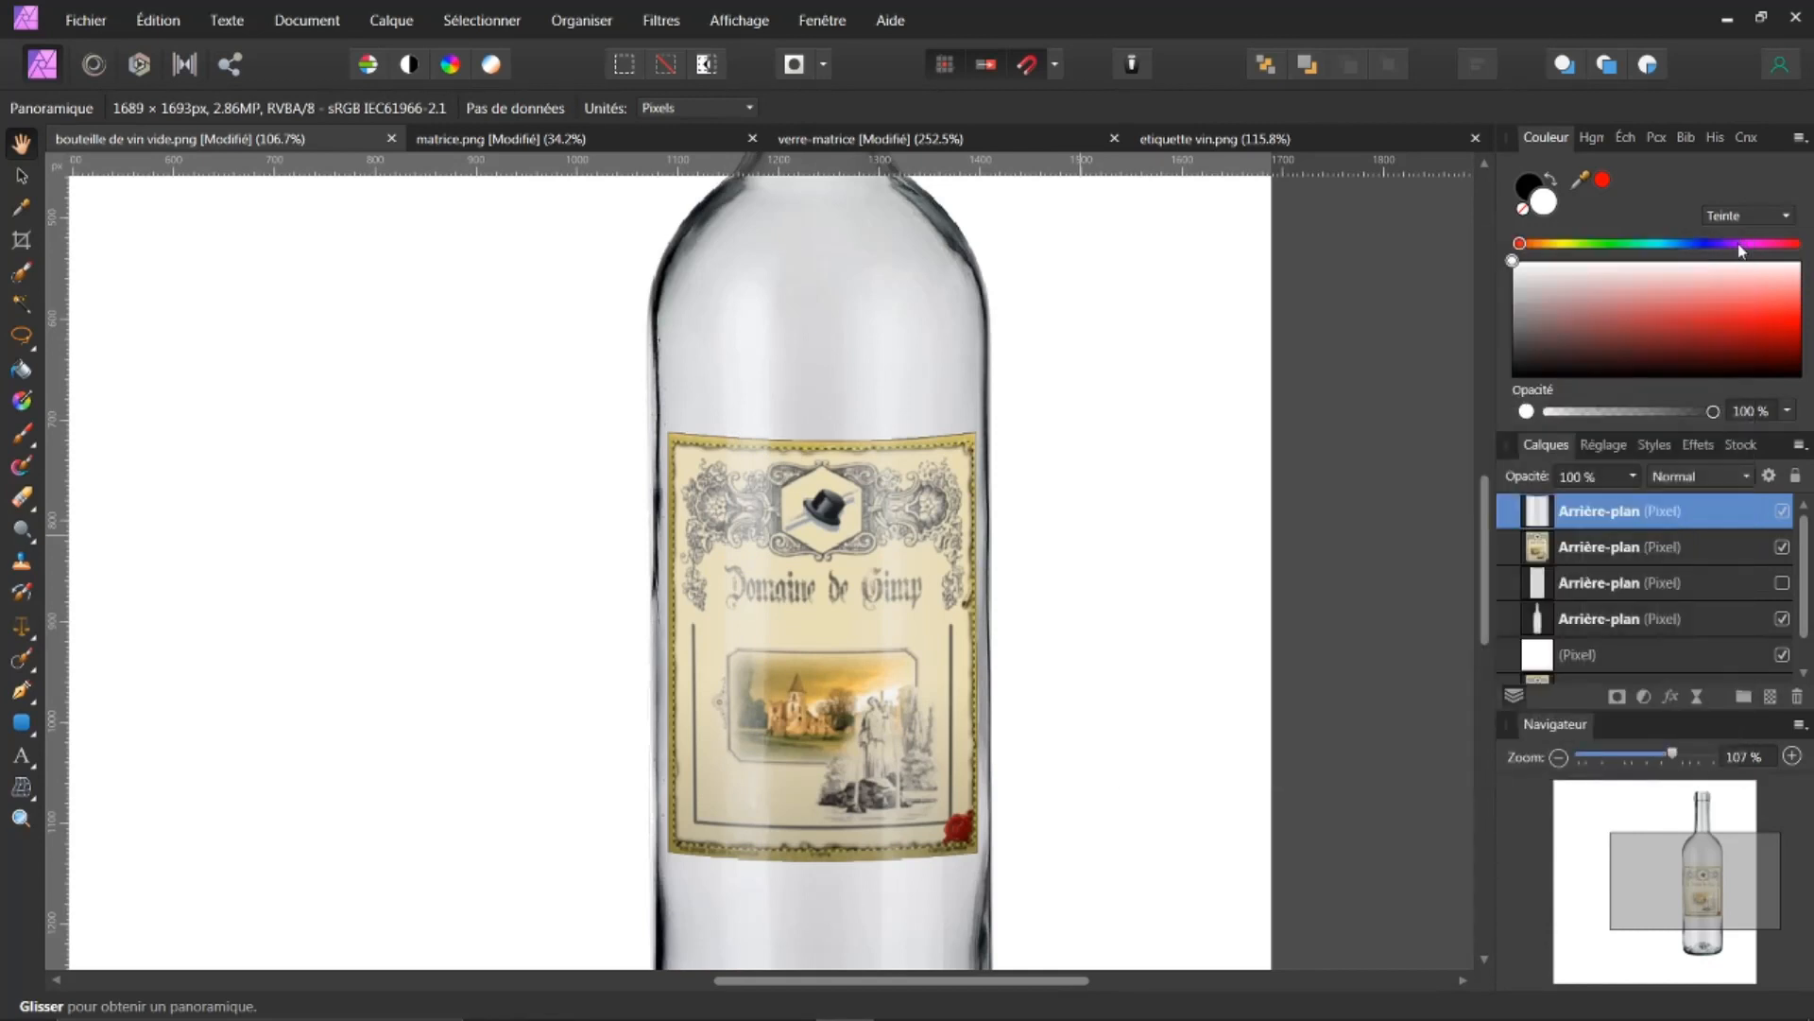
Step: Select the copy, label and bottle layers and rotate them together slightly clockwise
{"action": "scroll", "coordinate": [1164, 595], "scroll_direction": "down", "scroll_amount": 3}
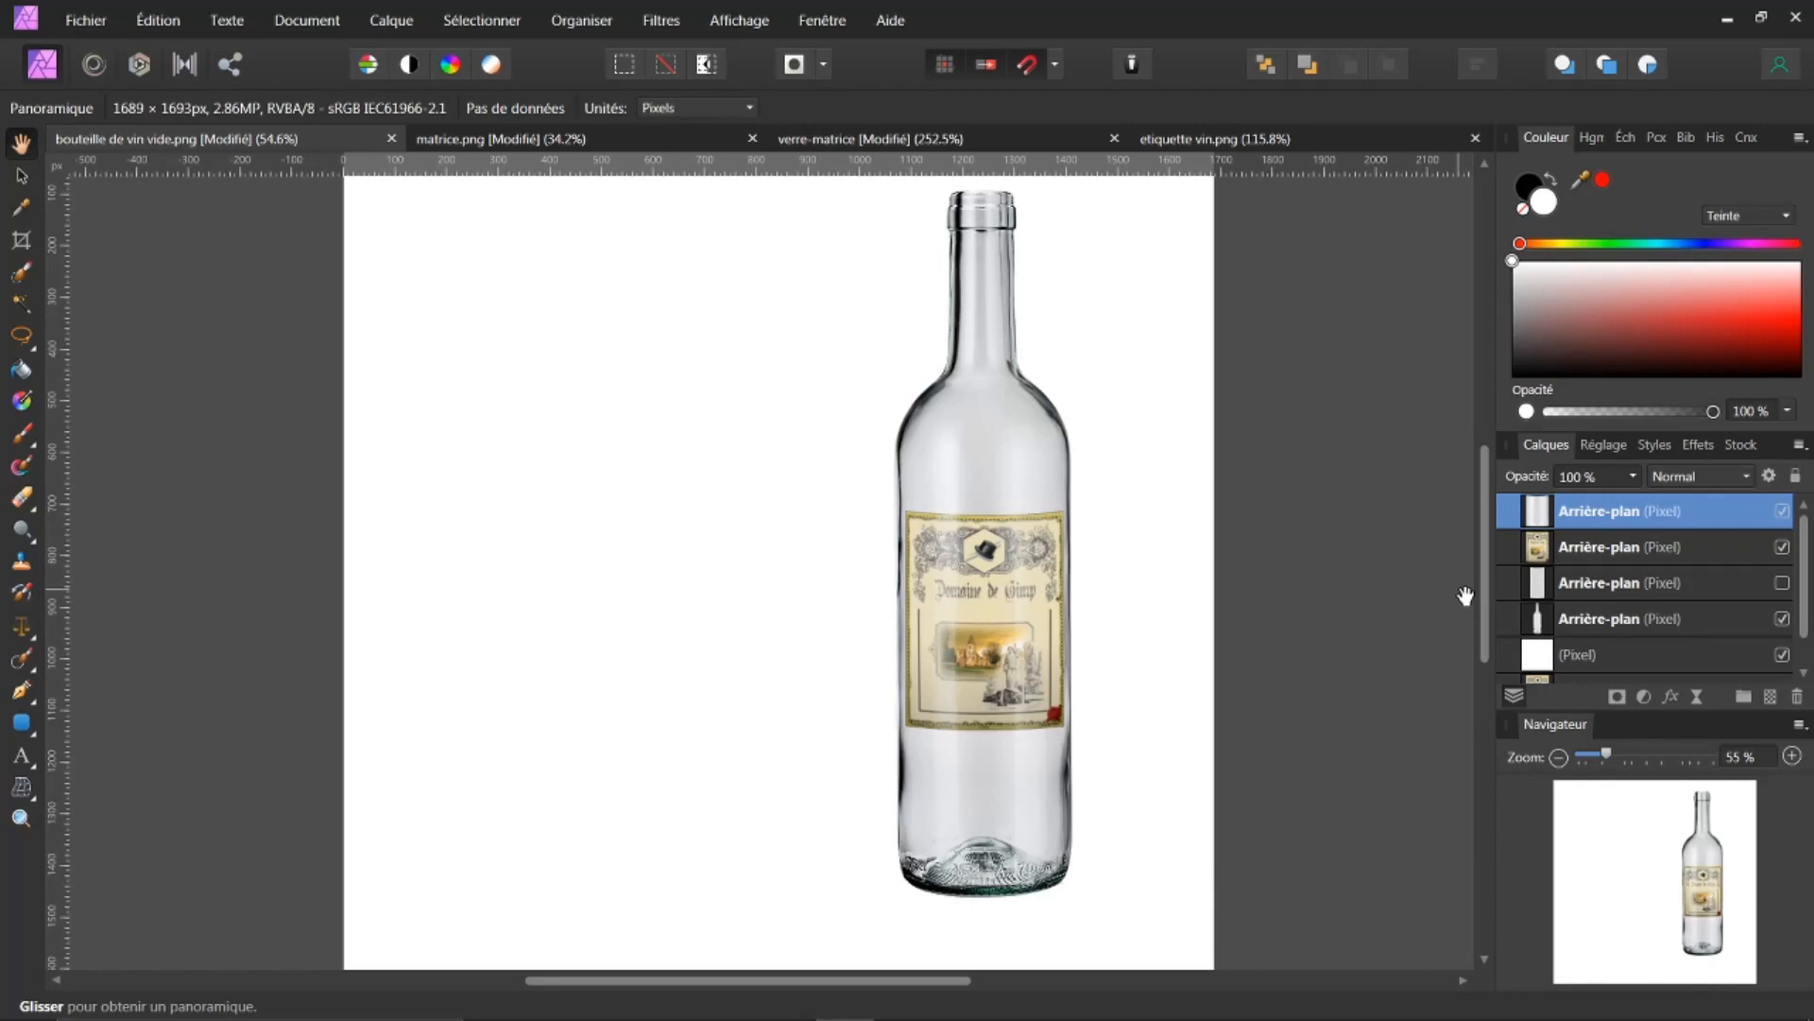
{"action": "left_click", "coordinate": [1587, 548], "text": "ctrl"}
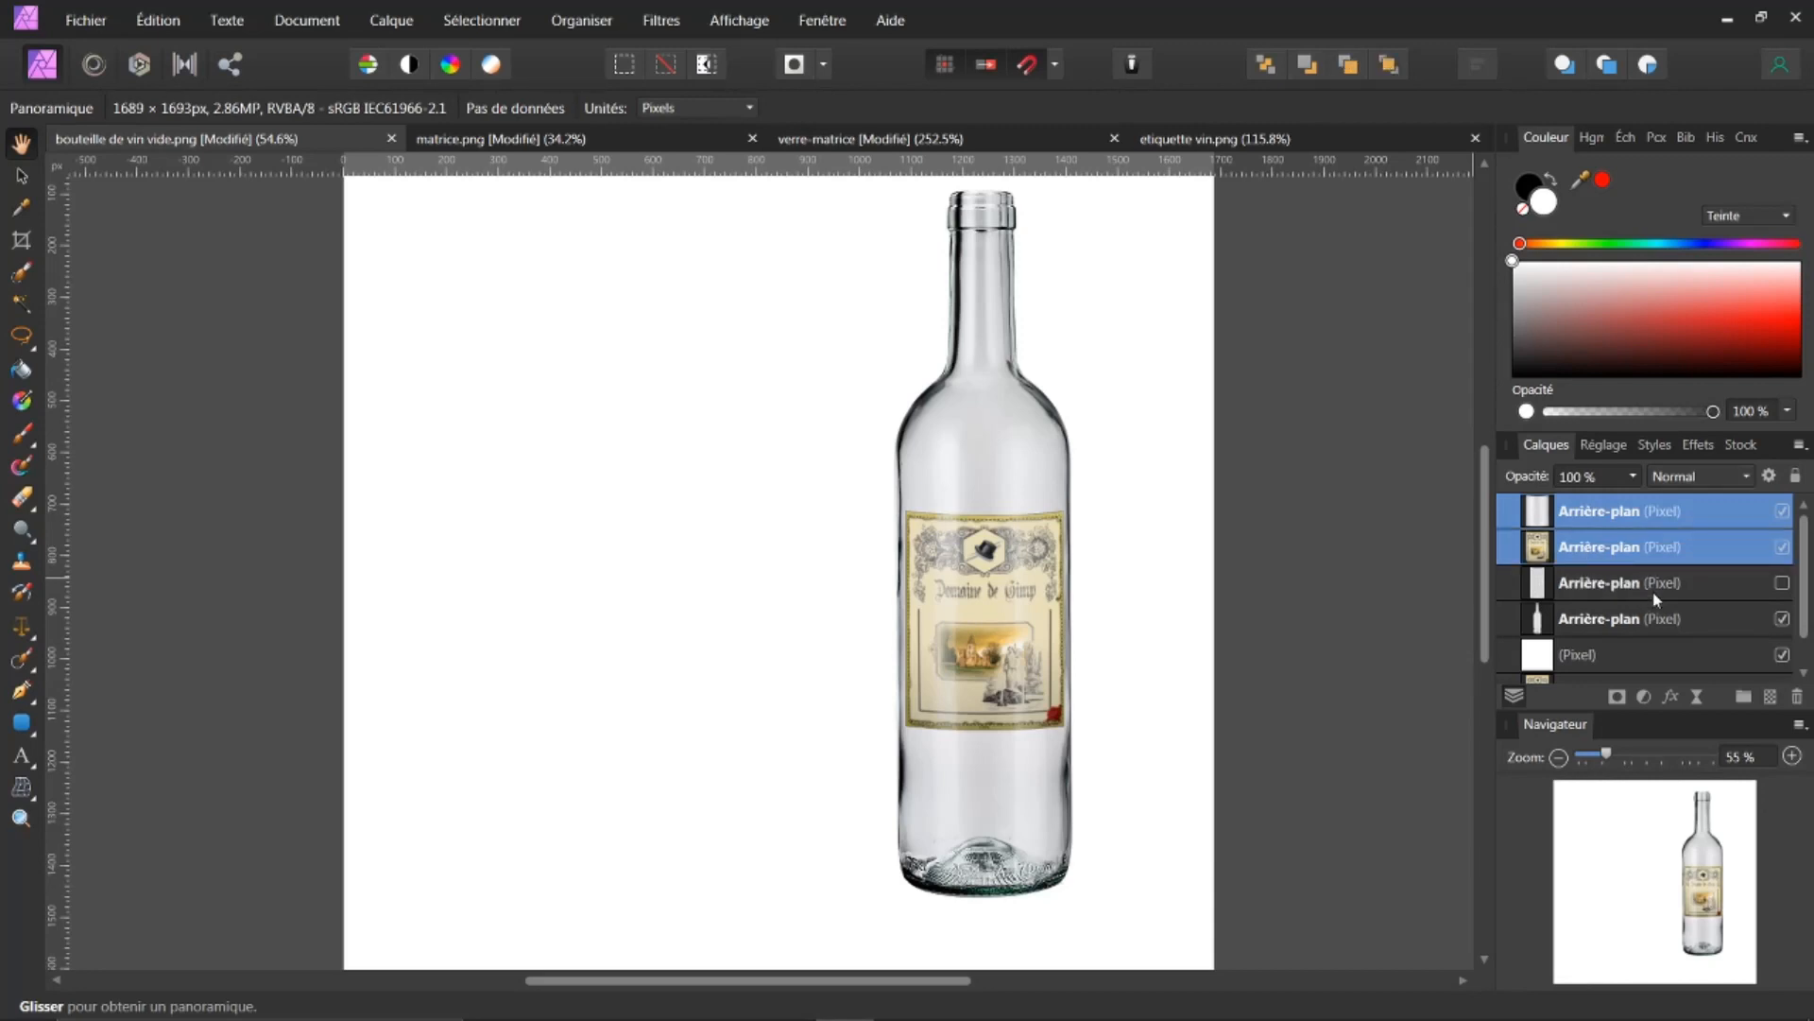
{"action": "left_click", "coordinate": [1591, 622], "text": "ctrl"}
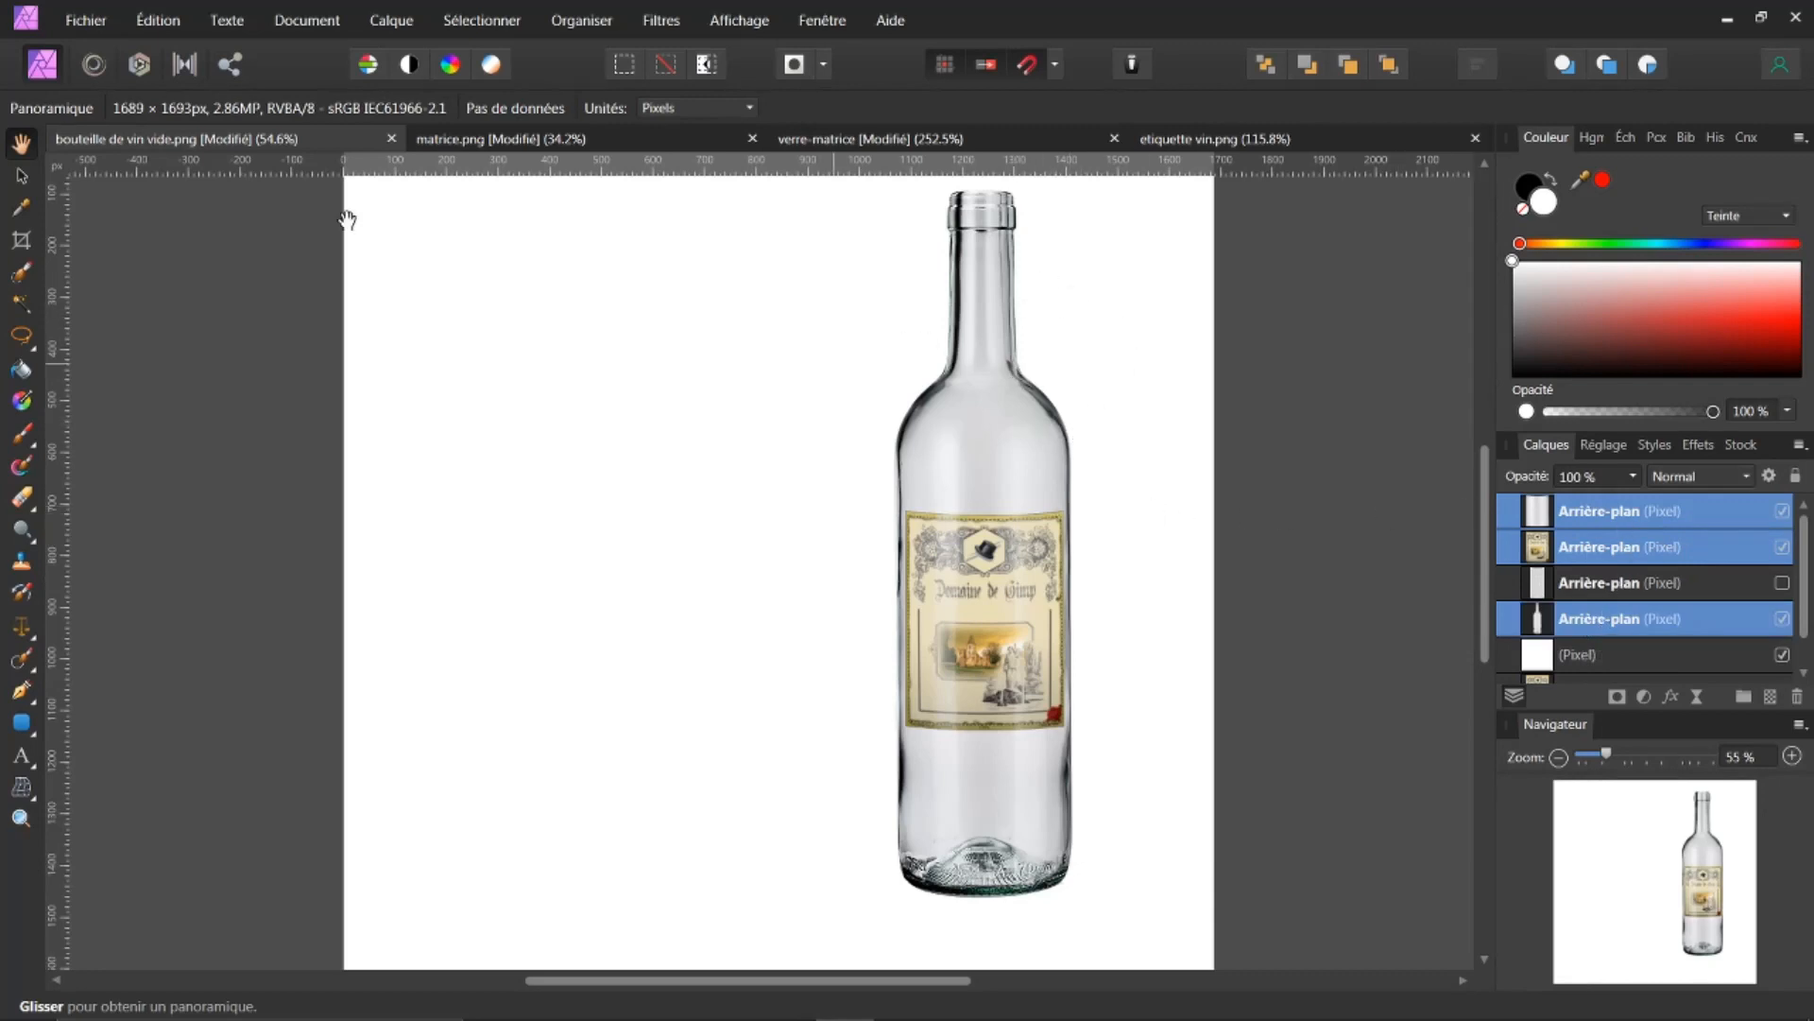
{"action": "left_click", "coordinate": [21, 176]}
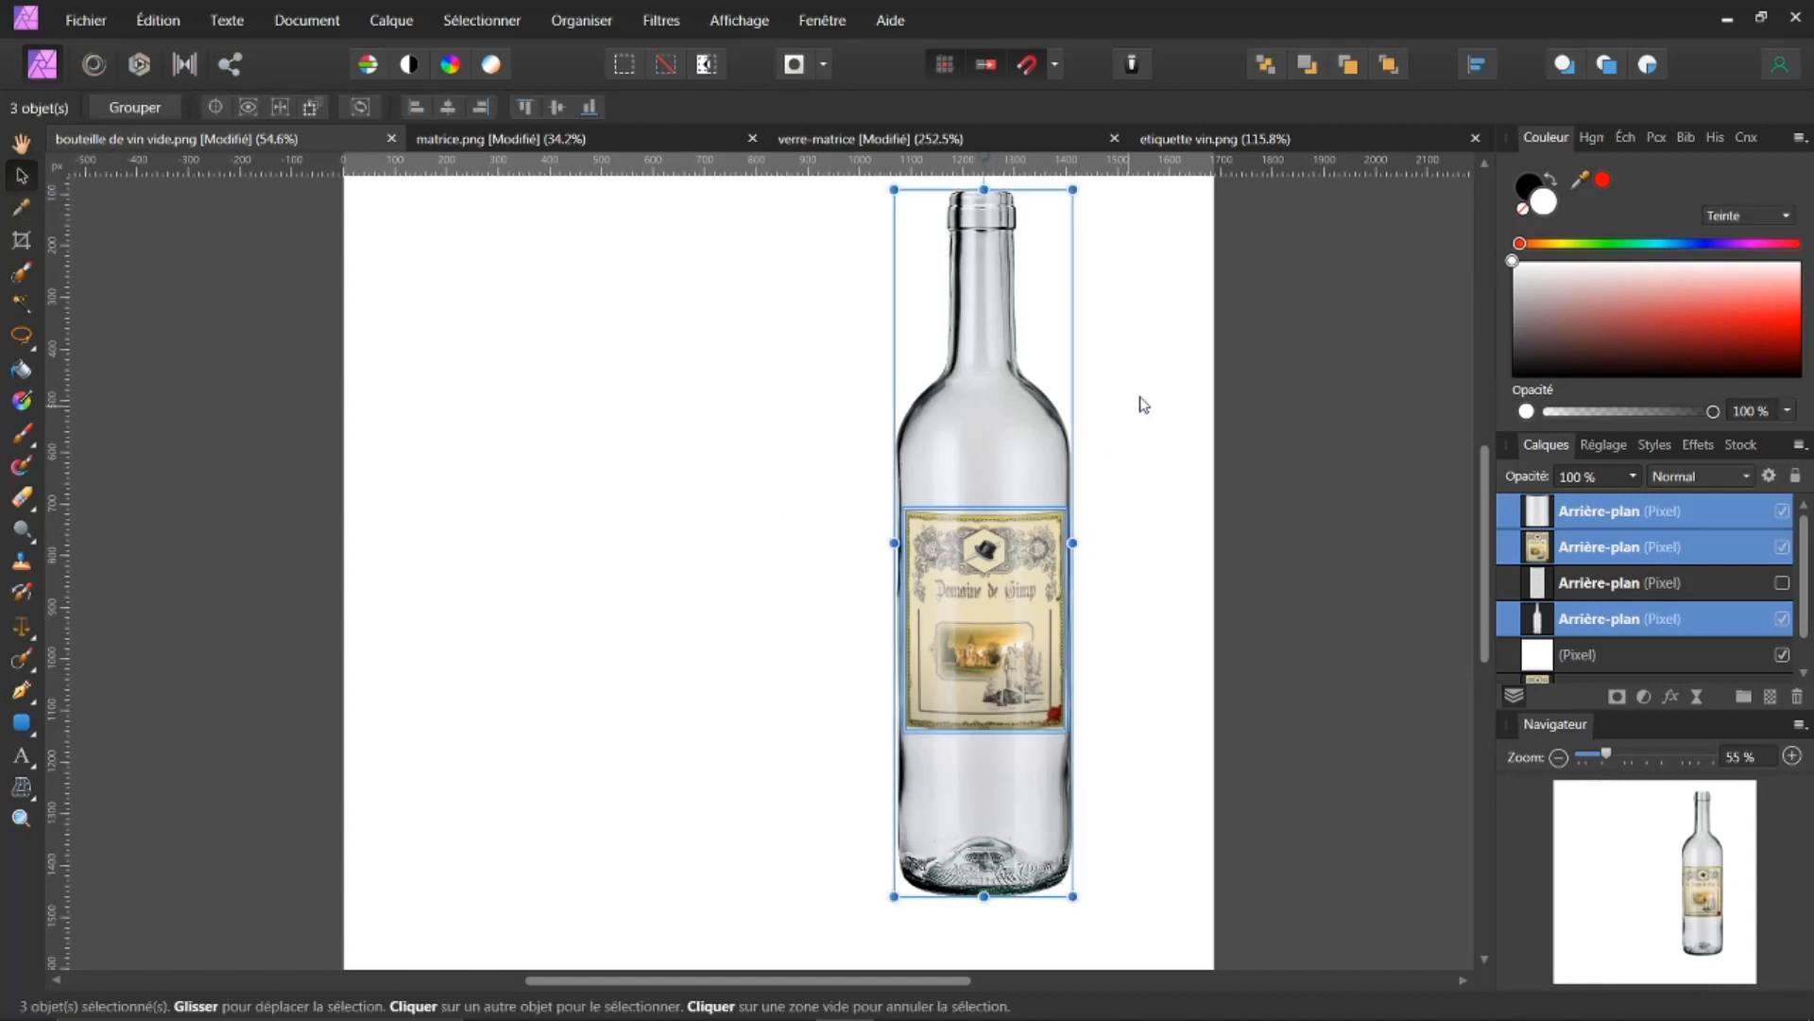
{"action": "scroll", "coordinate": [1418, 431], "scroll_direction": "up", "scroll_amount": 1}
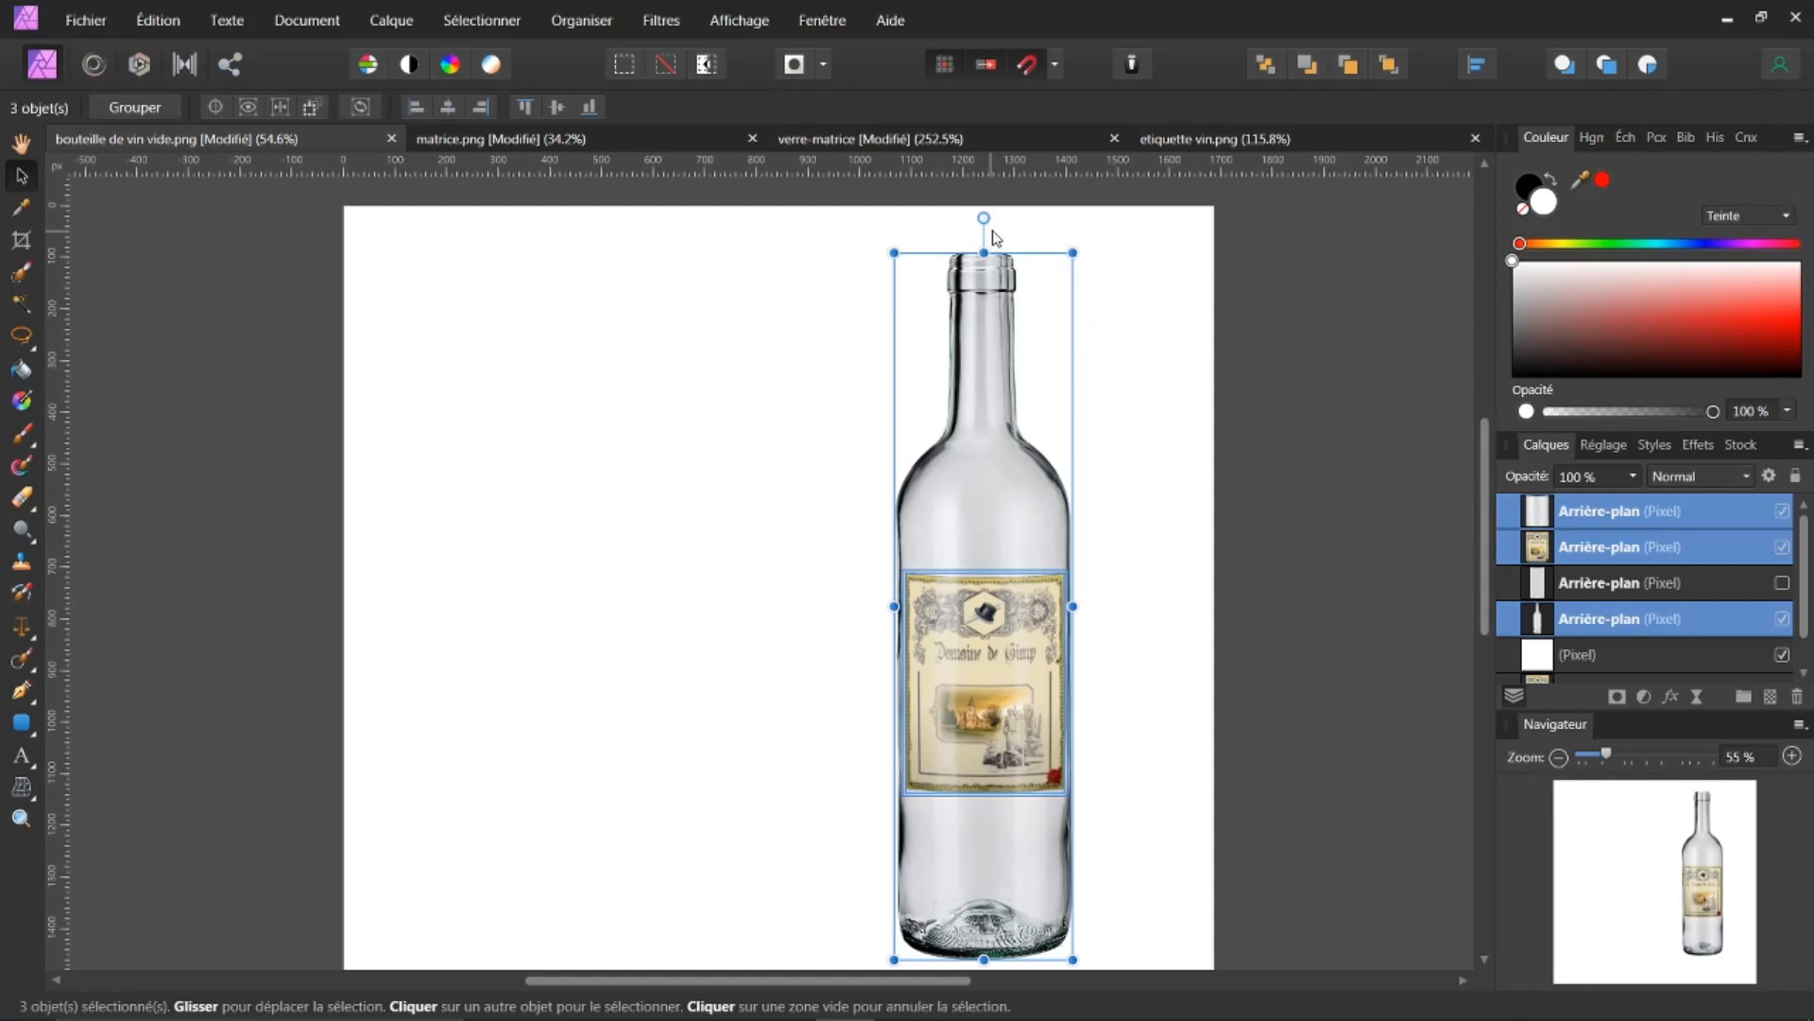
{"action": "mouse_move", "coordinate": [985, 217]}
{"action": "left_mouse_down"}
{"action": "mouse_move", "coordinate": [1016, 224]}
{"action": "mouse_move", "coordinate": [988, 228]}
{"action": "mouse_move", "coordinate": [1004, 237]}
{"action": "left_mouse_up"}
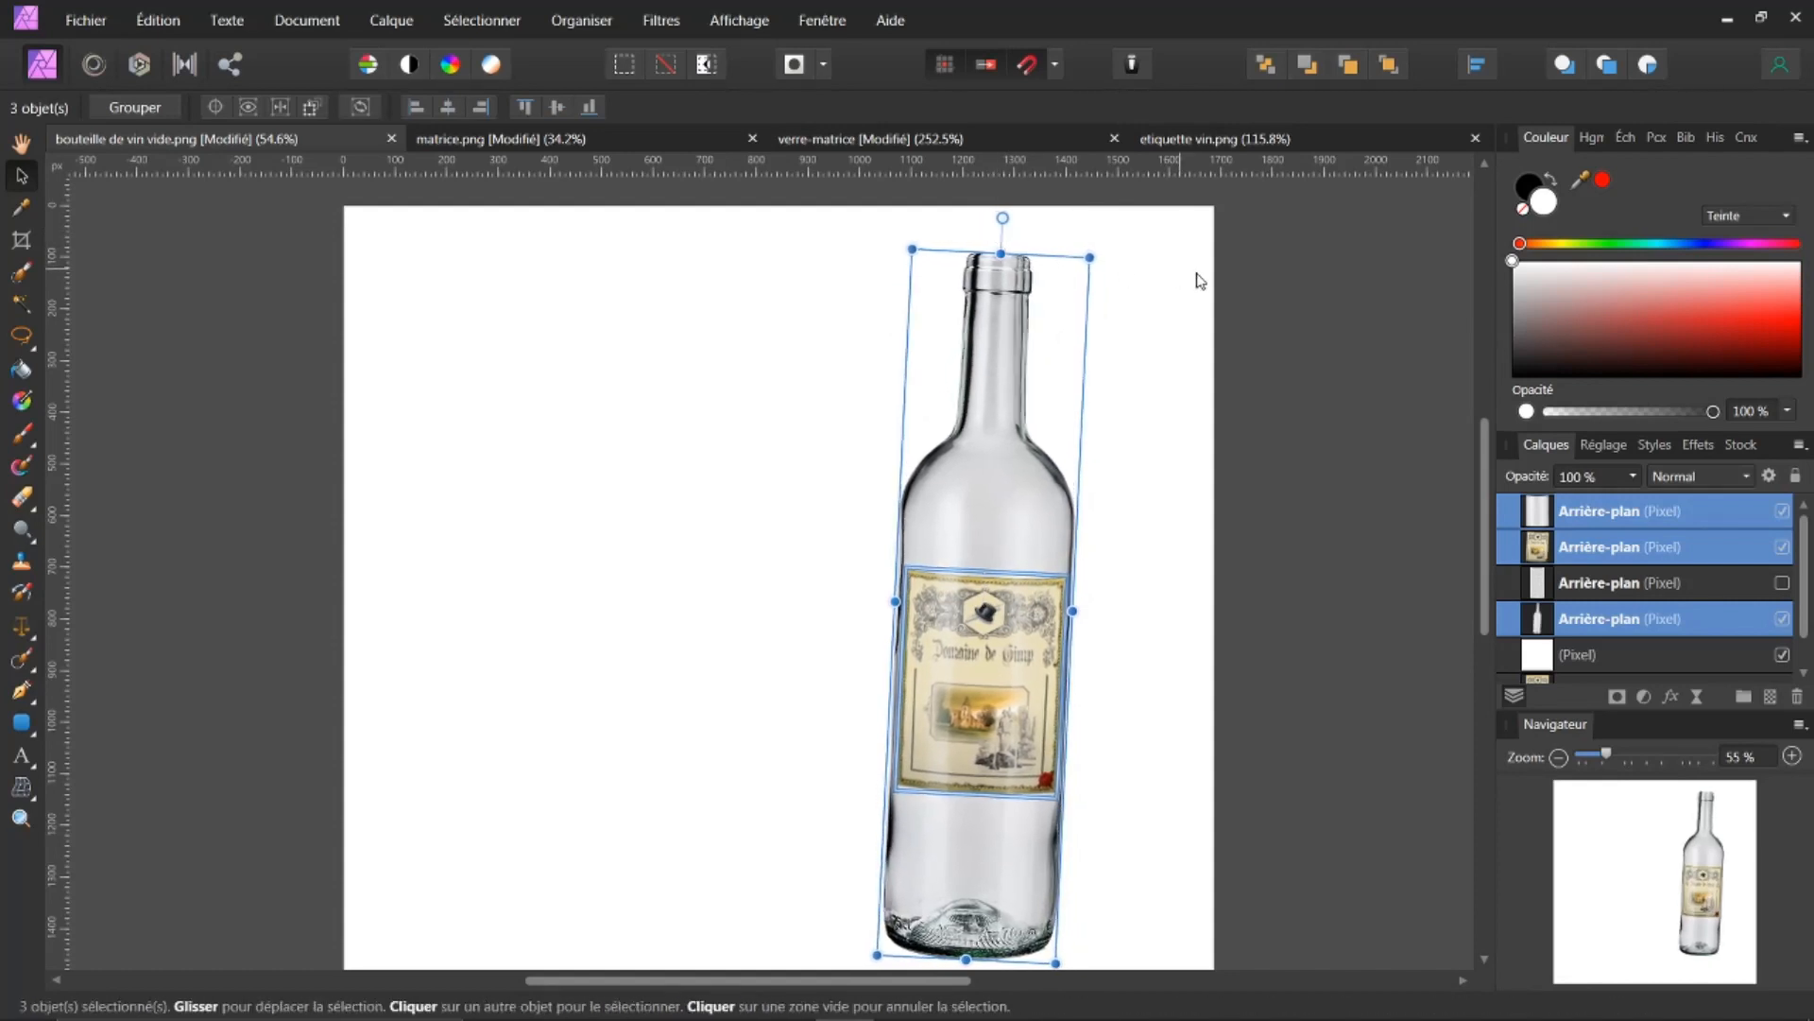
Step: Add a new pixel layer just above the white background layer
{"action": "left_click", "coordinate": [1538, 659]}
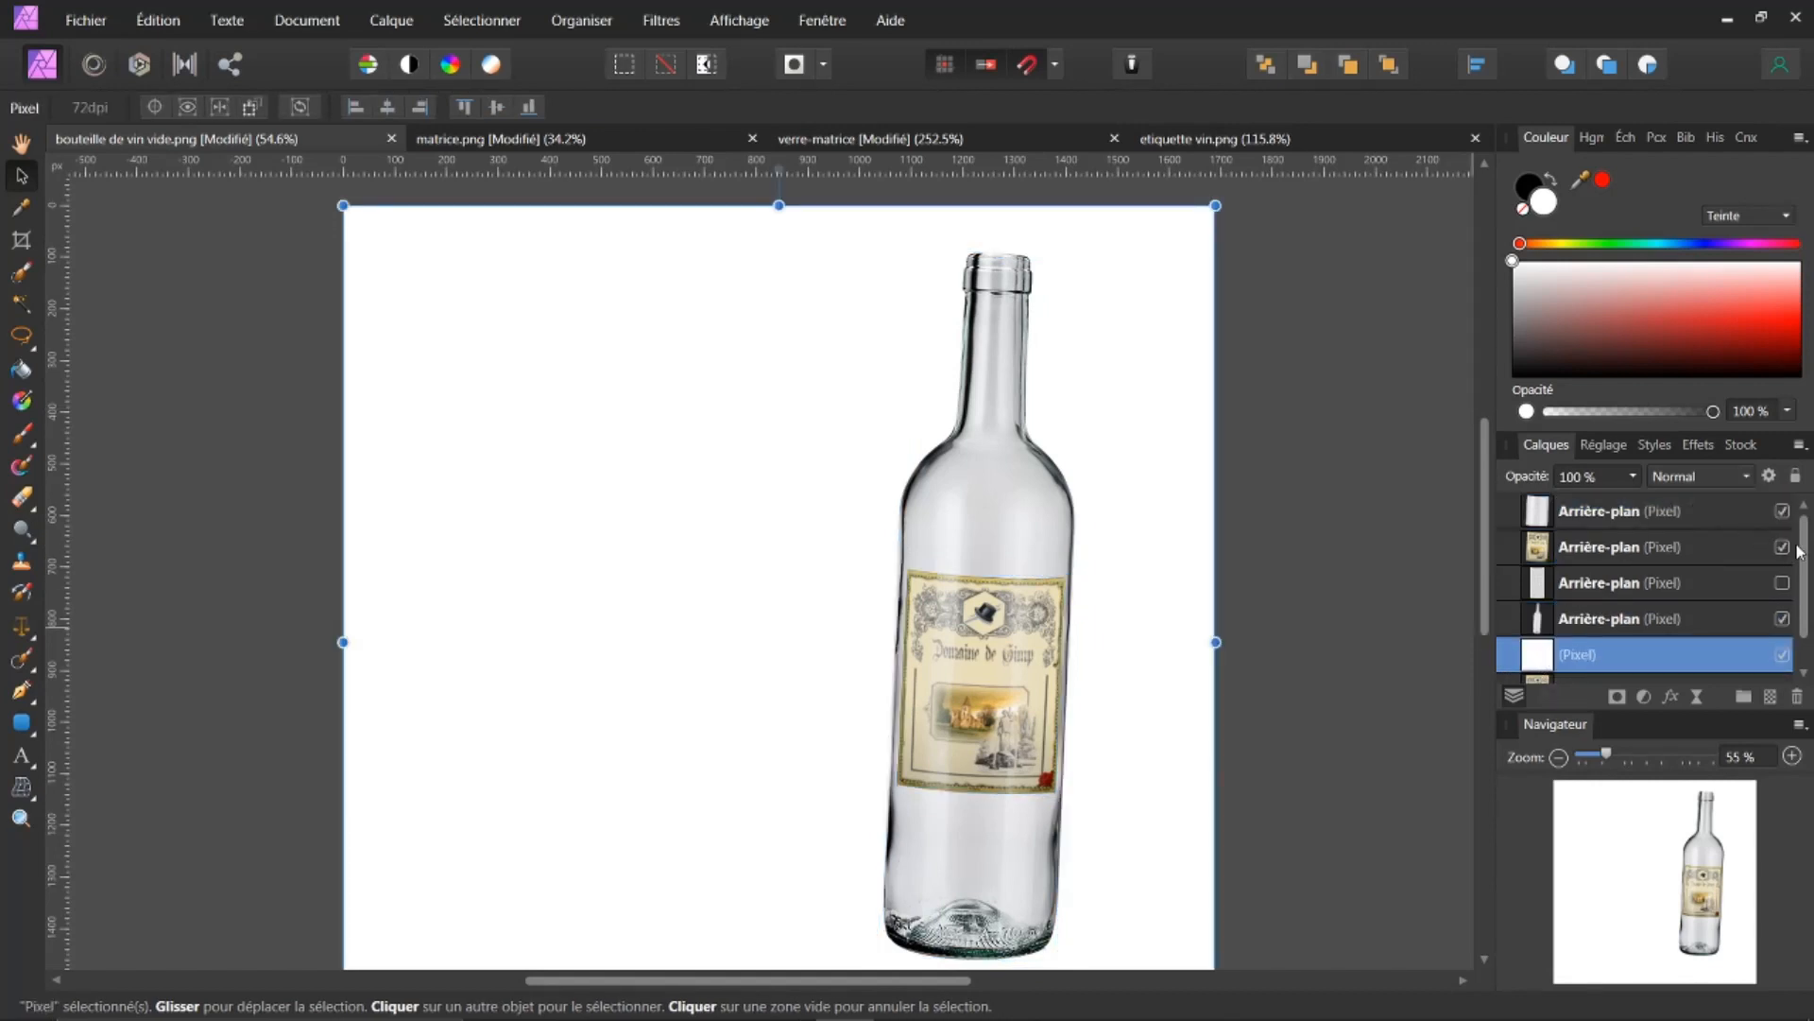
{"action": "left_click_drag", "start_coordinate": [1799, 553], "coordinate": [1800, 584]}
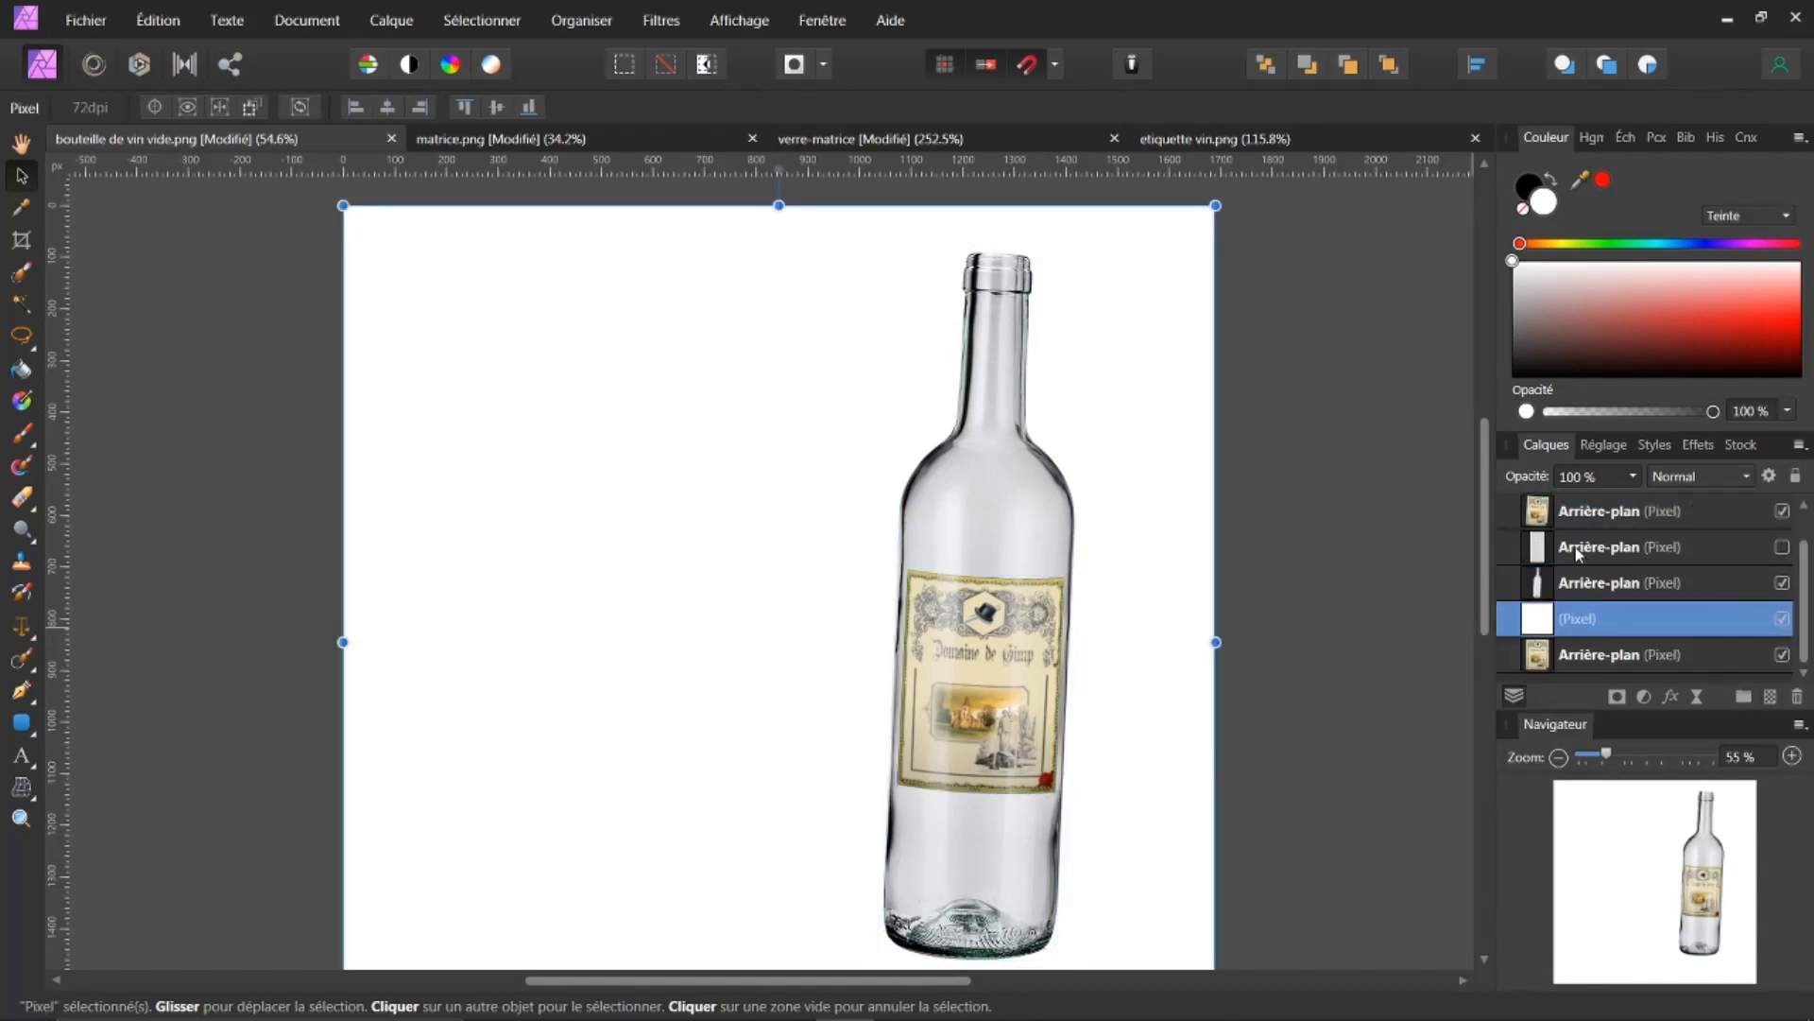
{"action": "scroll", "coordinate": [1487, 545], "scroll_direction": "down", "scroll_amount": 2}
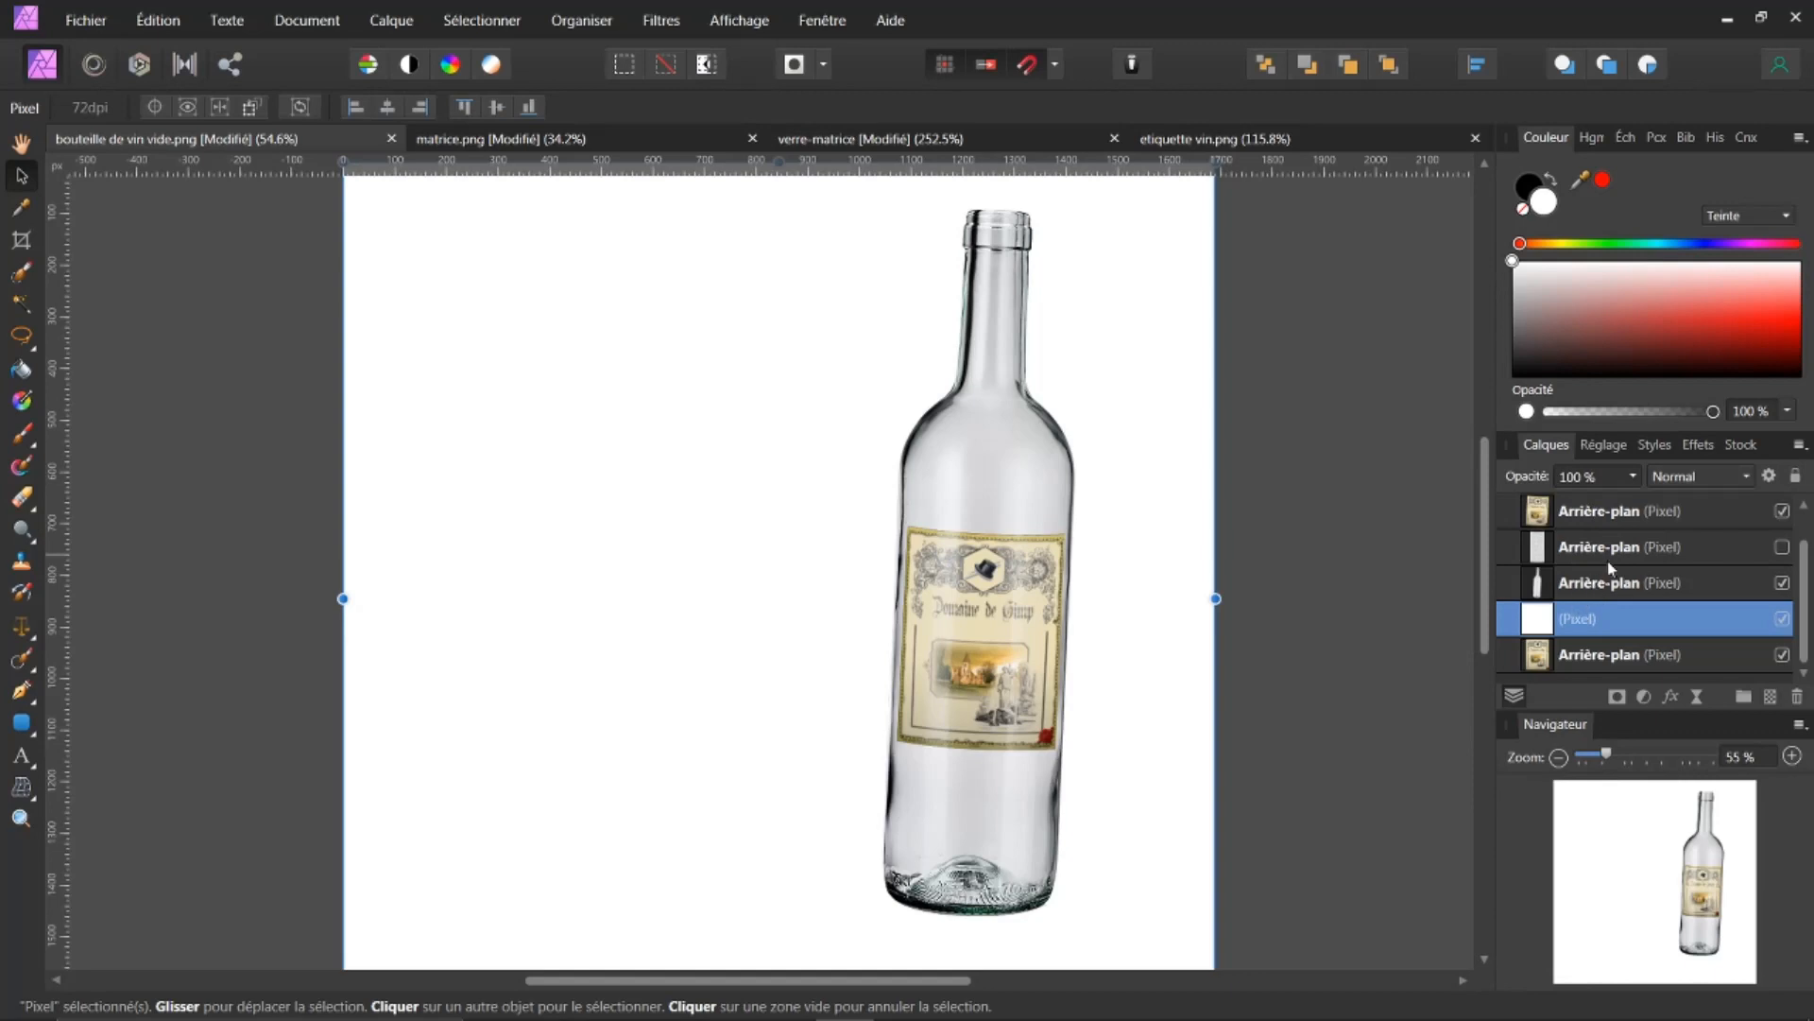
{"action": "scroll", "coordinate": [1608, 560], "scroll_direction": "up", "scroll_amount": 1}
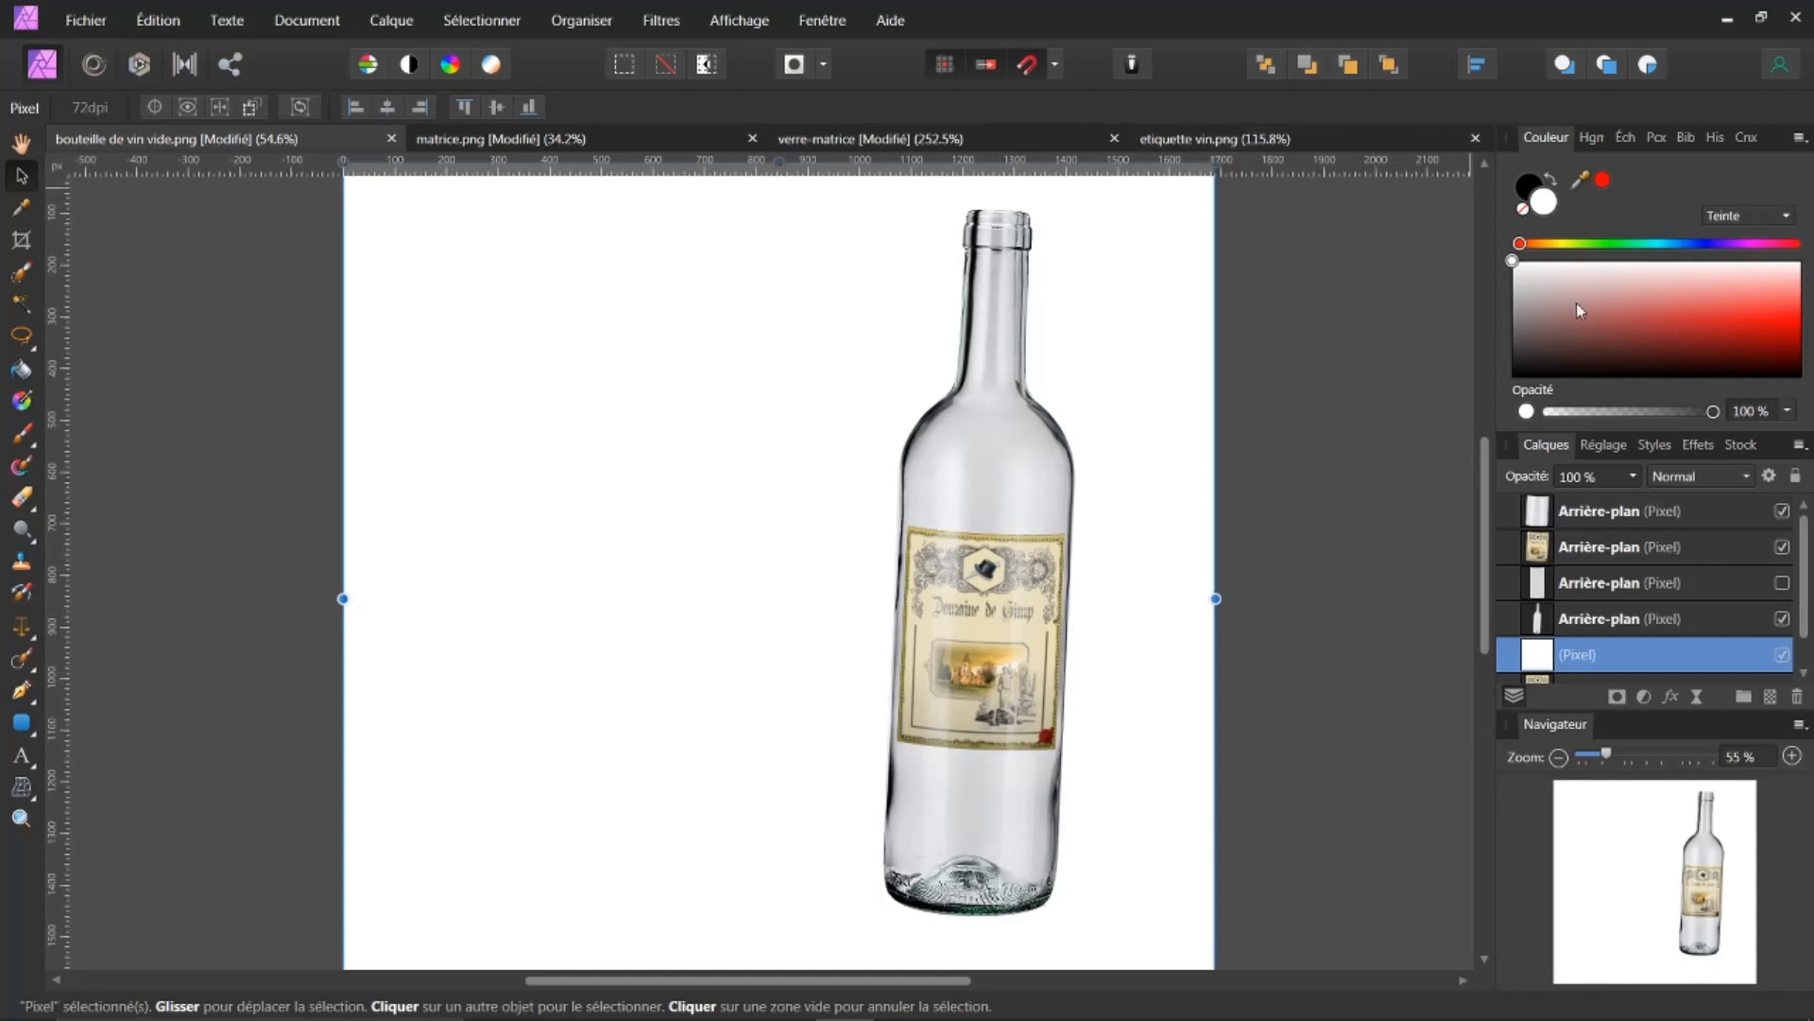
{"action": "left_click", "coordinate": [1771, 699]}
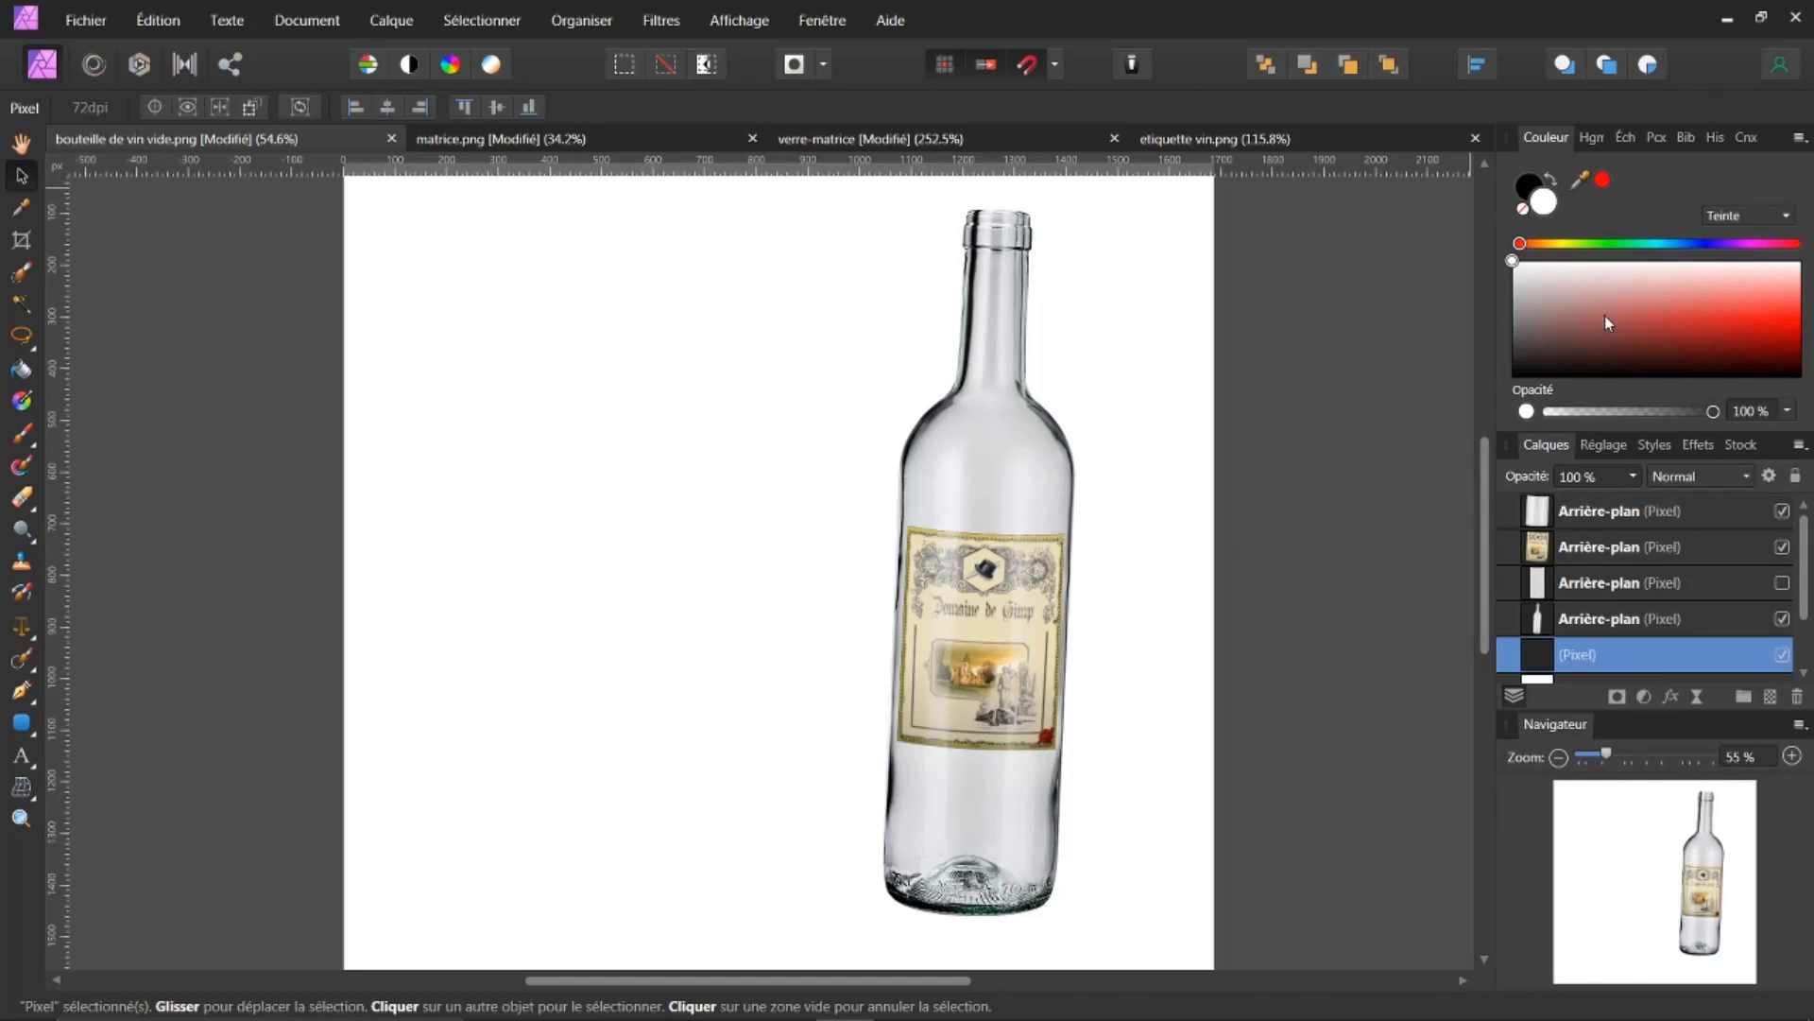
Step: Pick the Paint Brush tool and make black the painting colour
{"action": "left_click", "coordinate": [1551, 179]}
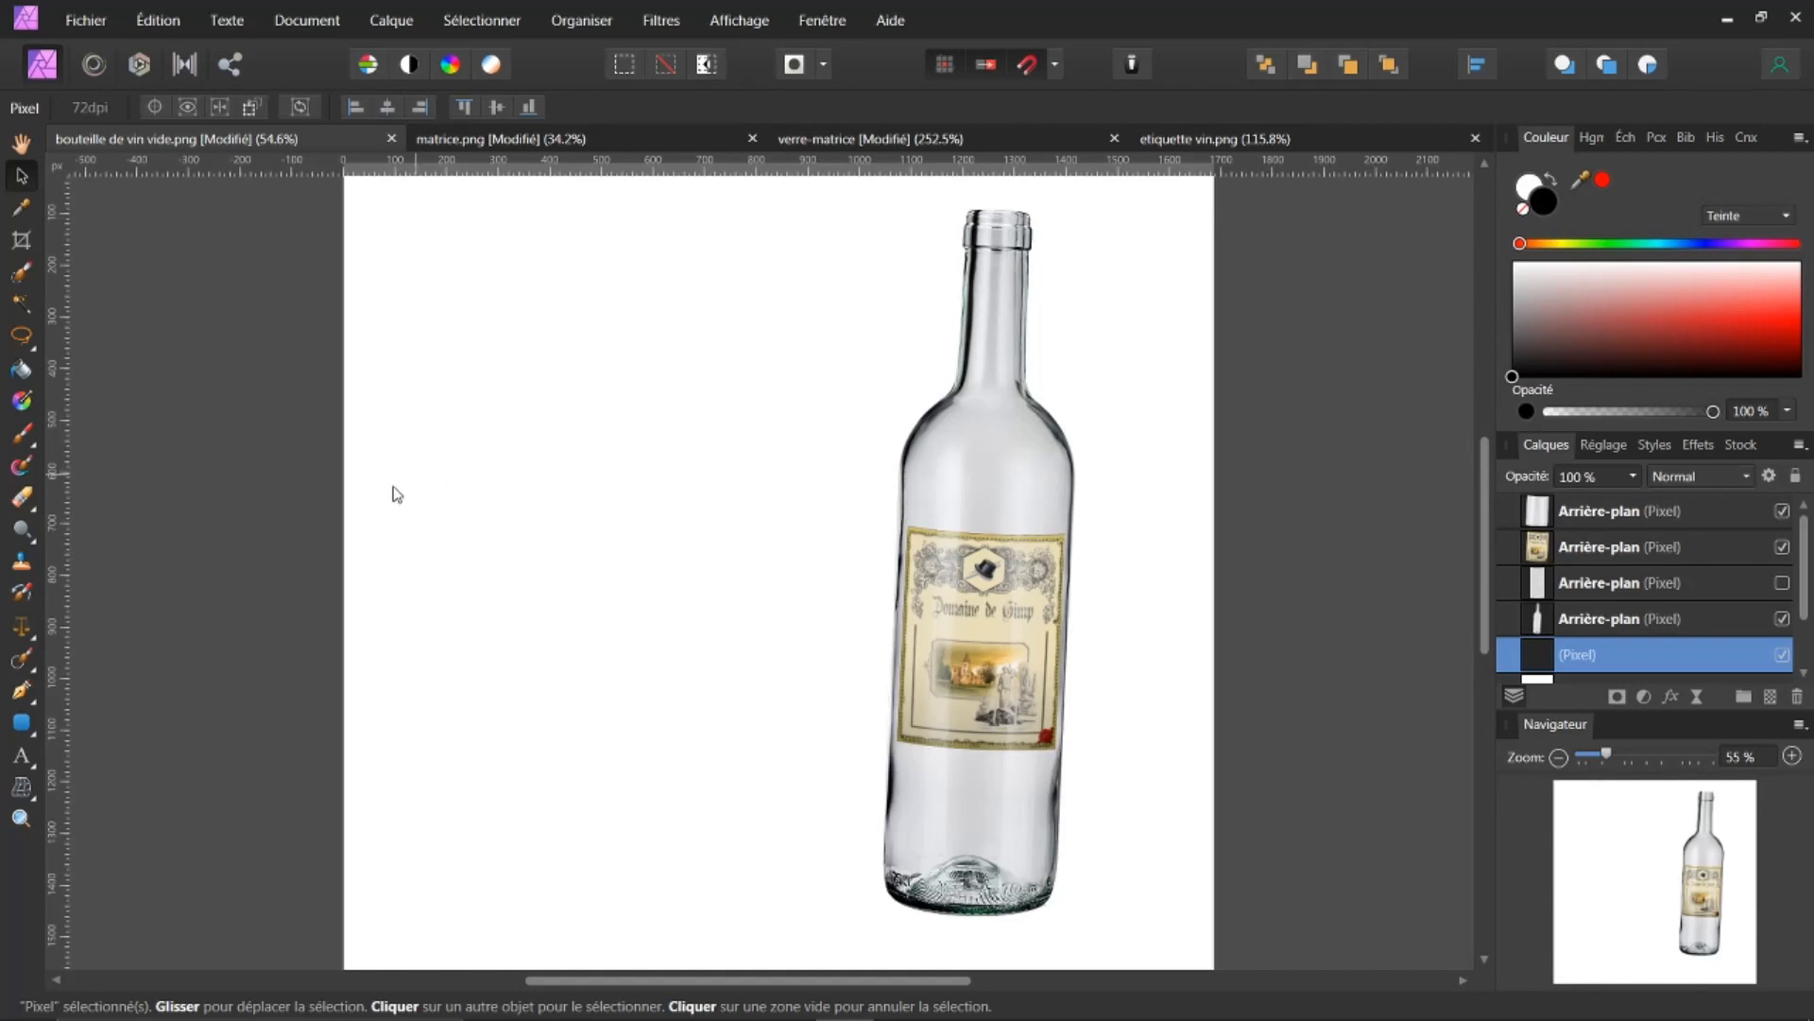
{"action": "left_click", "coordinate": [27, 437]}
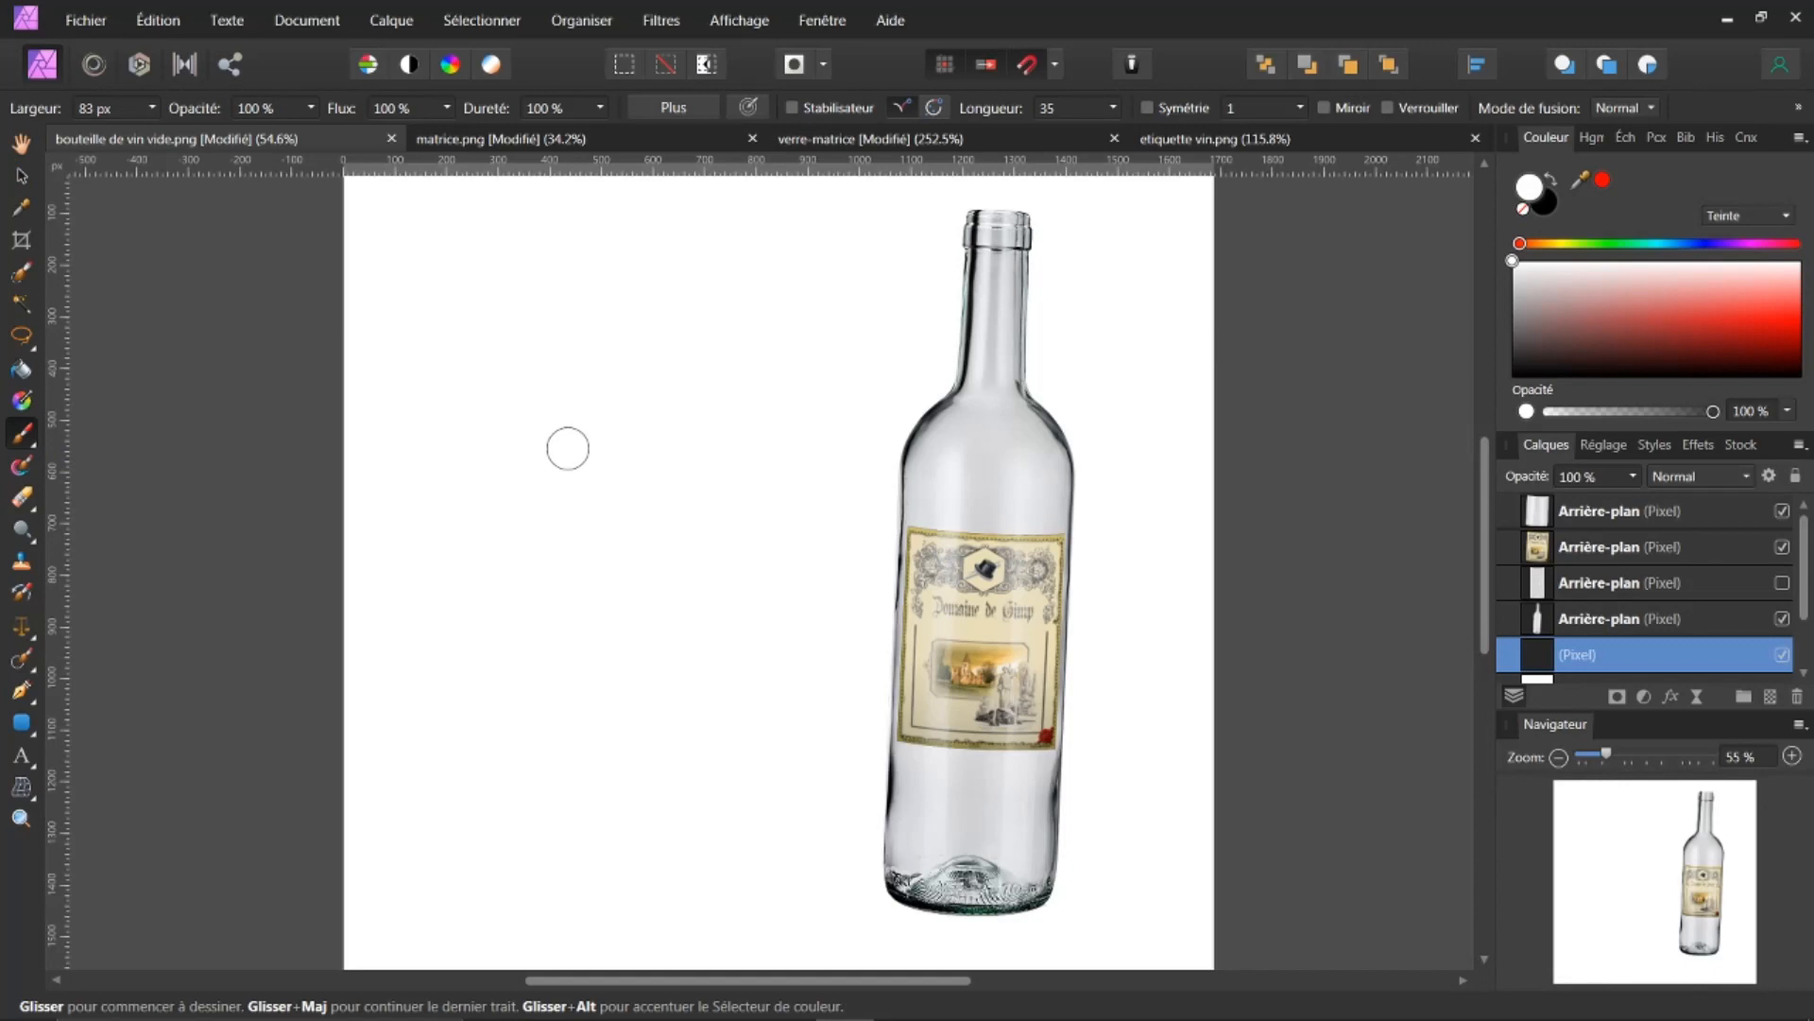
{"action": "left_click", "coordinate": [1552, 180]}
{"action": "left_click", "coordinate": [1544, 204]}
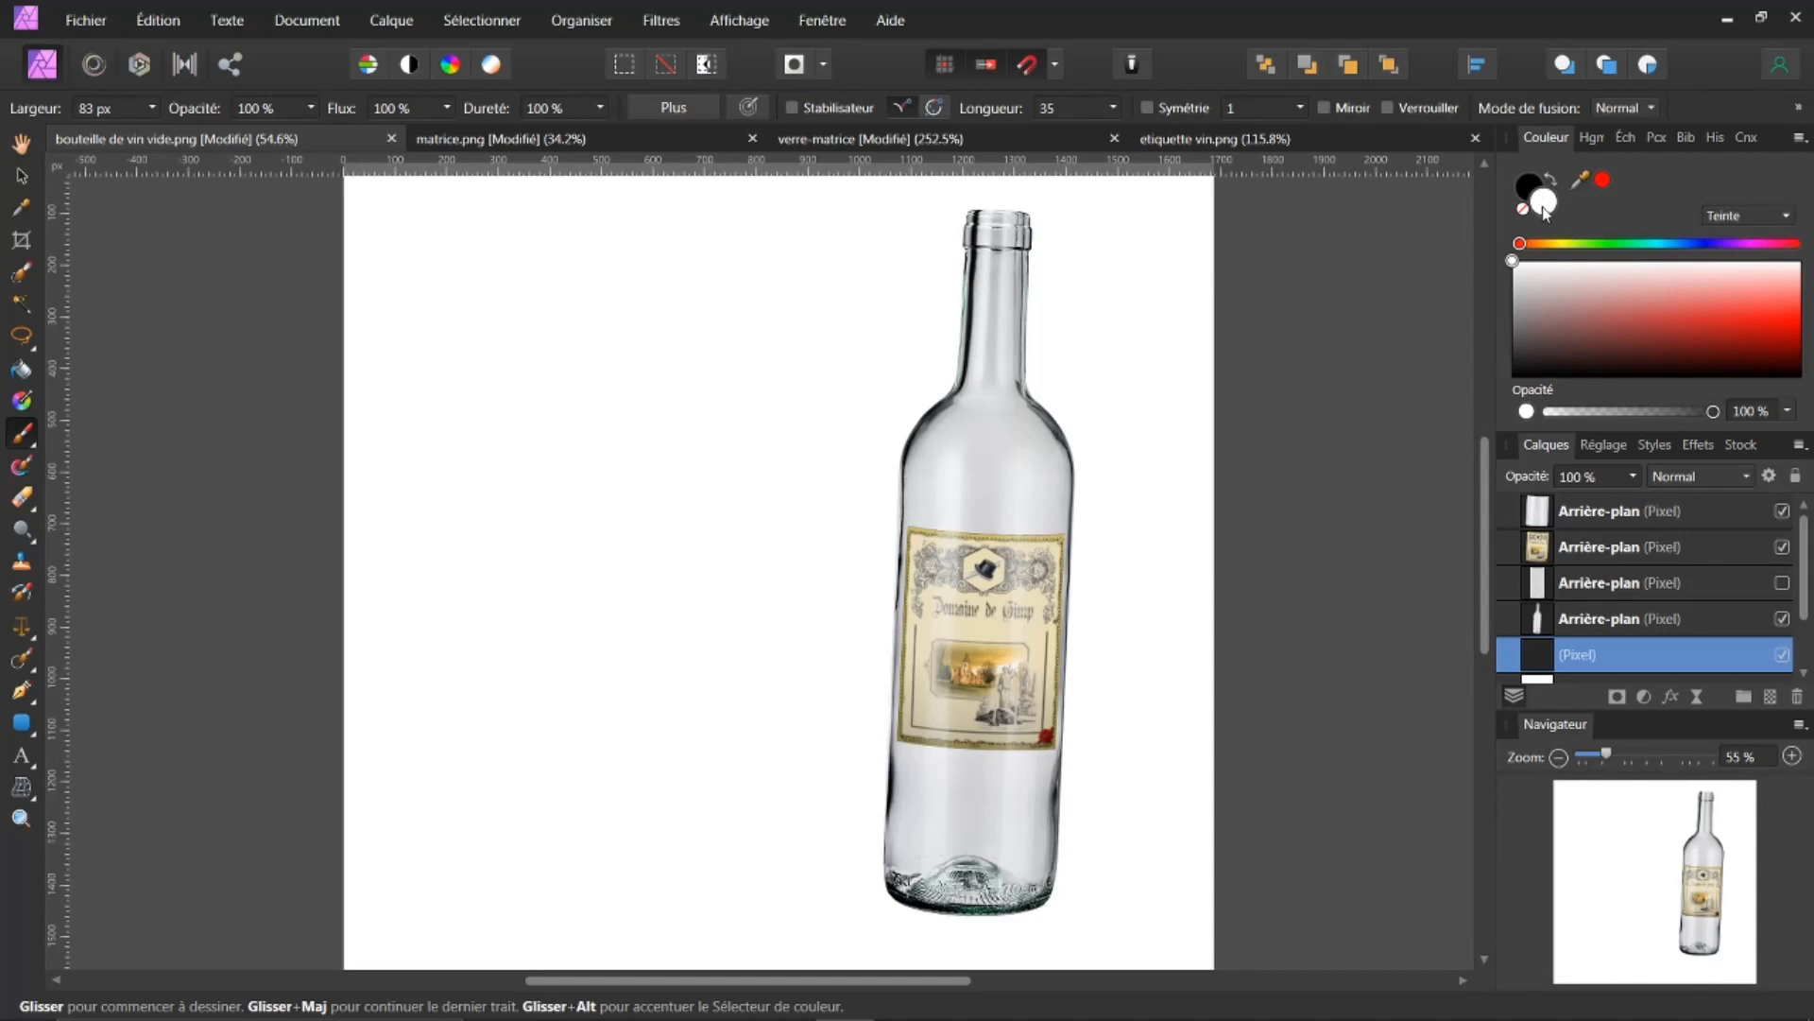
{"action": "left_click", "coordinate": [1555, 179]}
{"action": "left_click", "coordinate": [678, 418]}
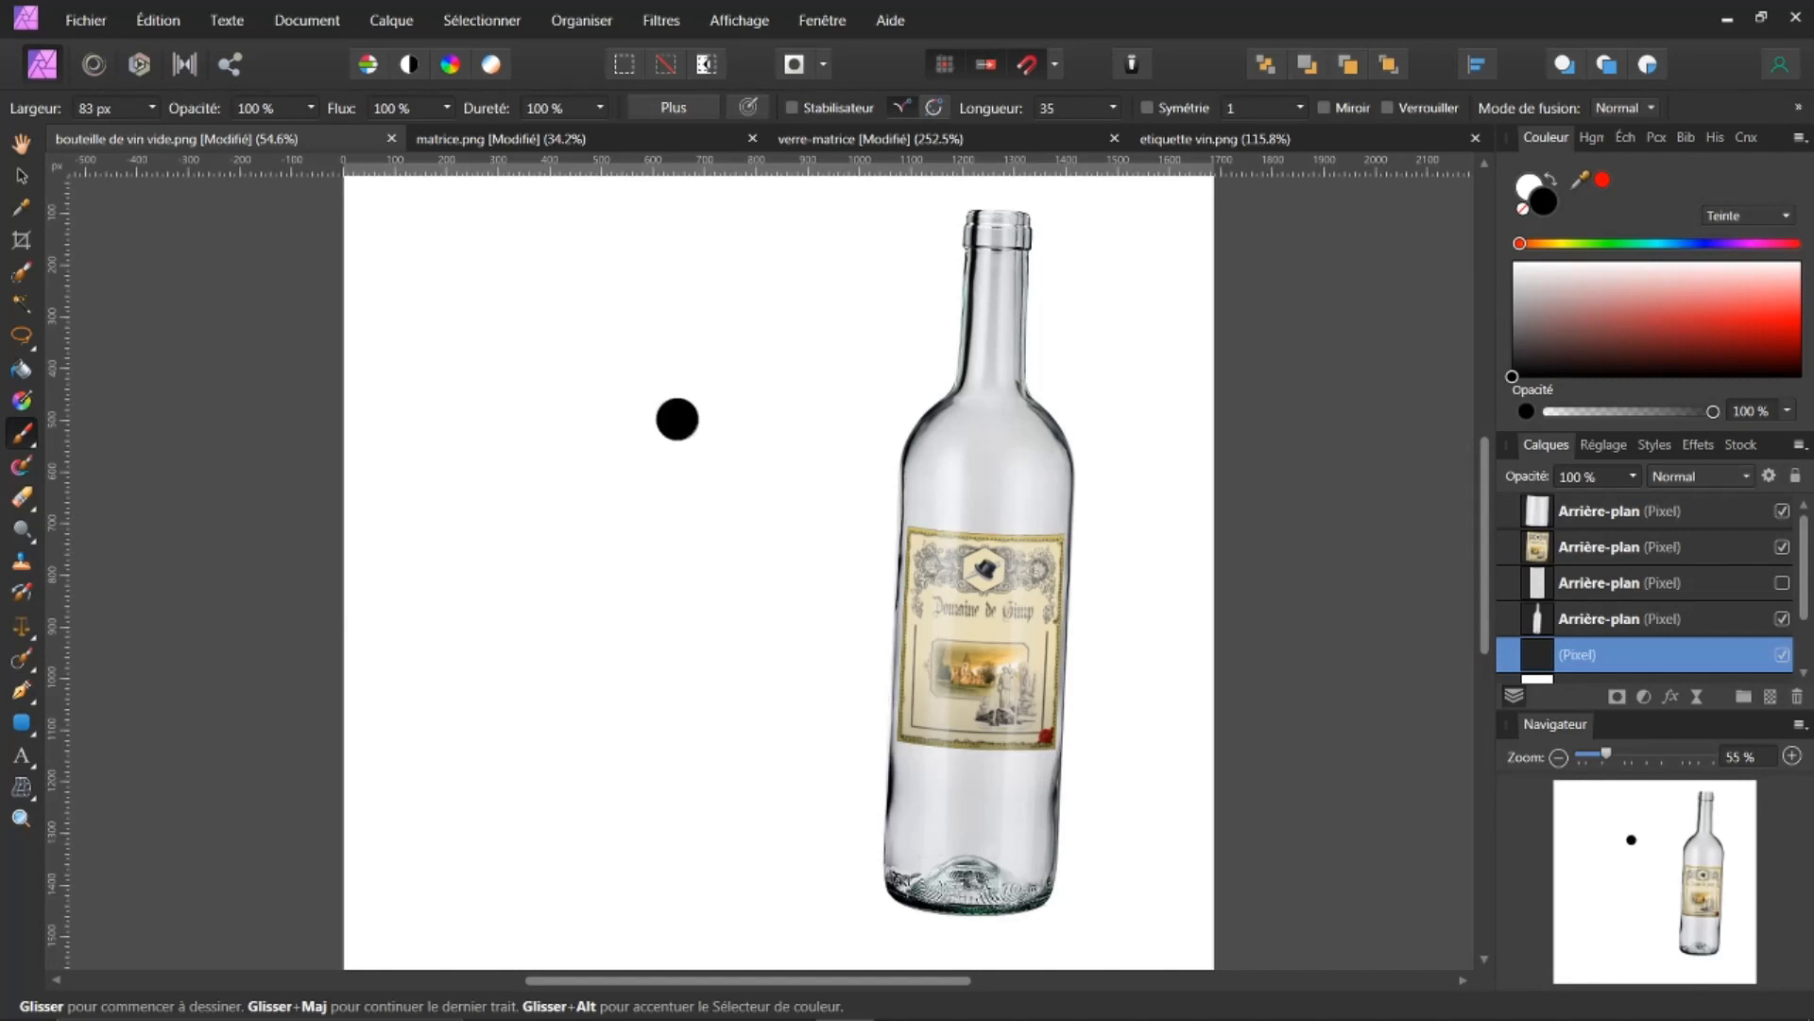
{"action": "key", "text": "ctrl+z"}
{"action": "left_click", "coordinate": [676, 427]}
{"action": "key", "text": "ctrl+z"}
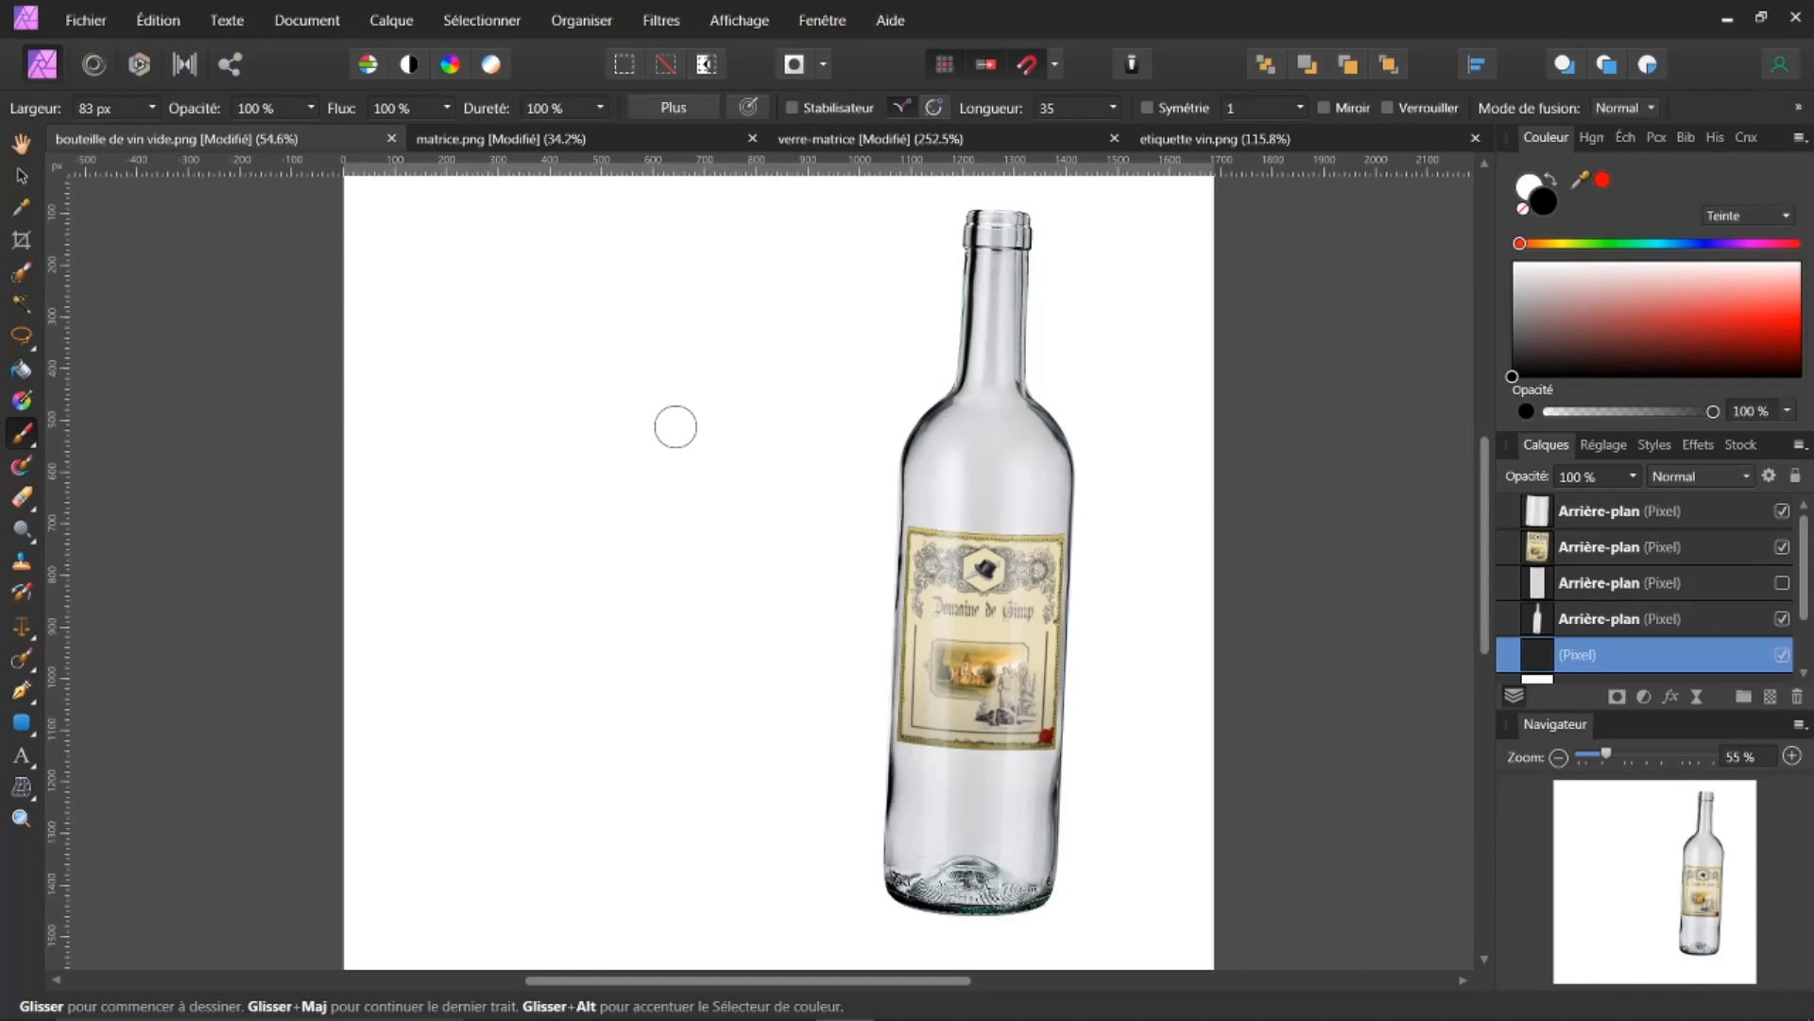
{"action": "left_click", "coordinate": [676, 427]}
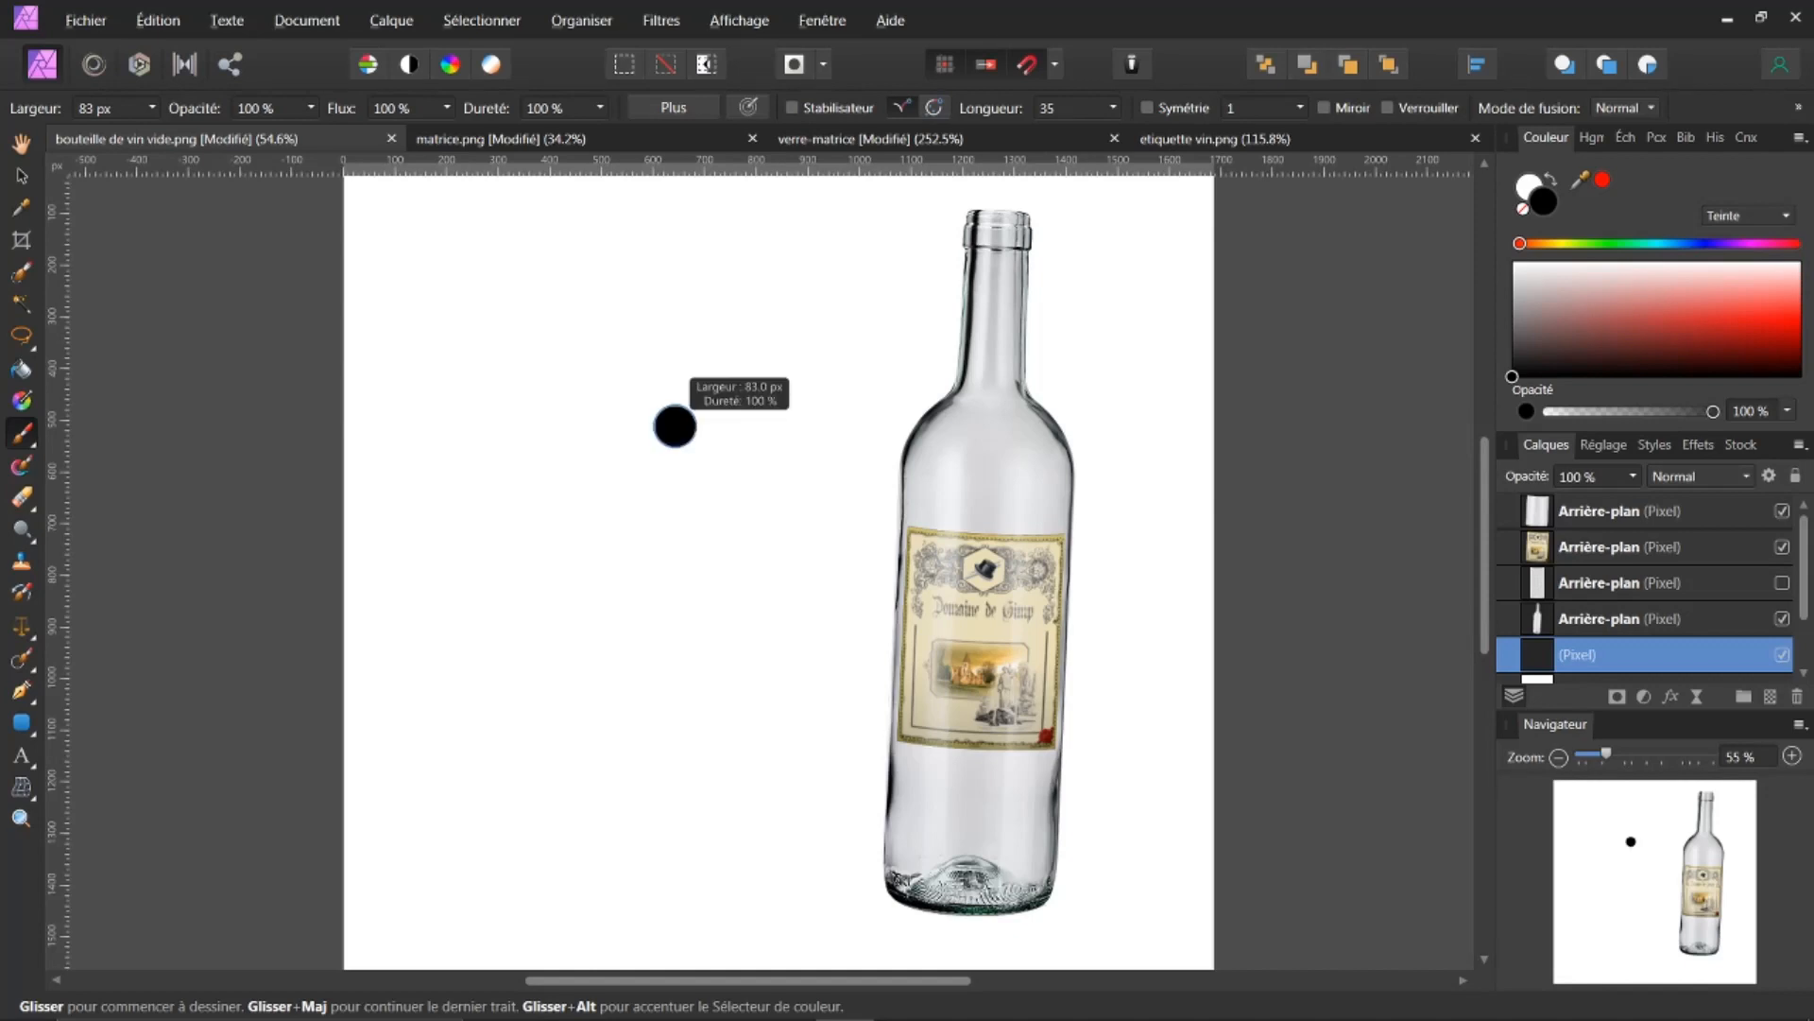
{"action": "key", "text": "ctrl+z"}
Step: Enlarge the brush to about 324 px and squash and rotate its tip into a flat horizontal ellipse
{"action": "mouse_move", "coordinate": [673, 426]}
{"action": "left_mouse_down"}
{"action": "mouse_move", "coordinate": [634, 426]}
{"action": "mouse_move", "coordinate": [701, 426]}
{"action": "left_mouse_up"}
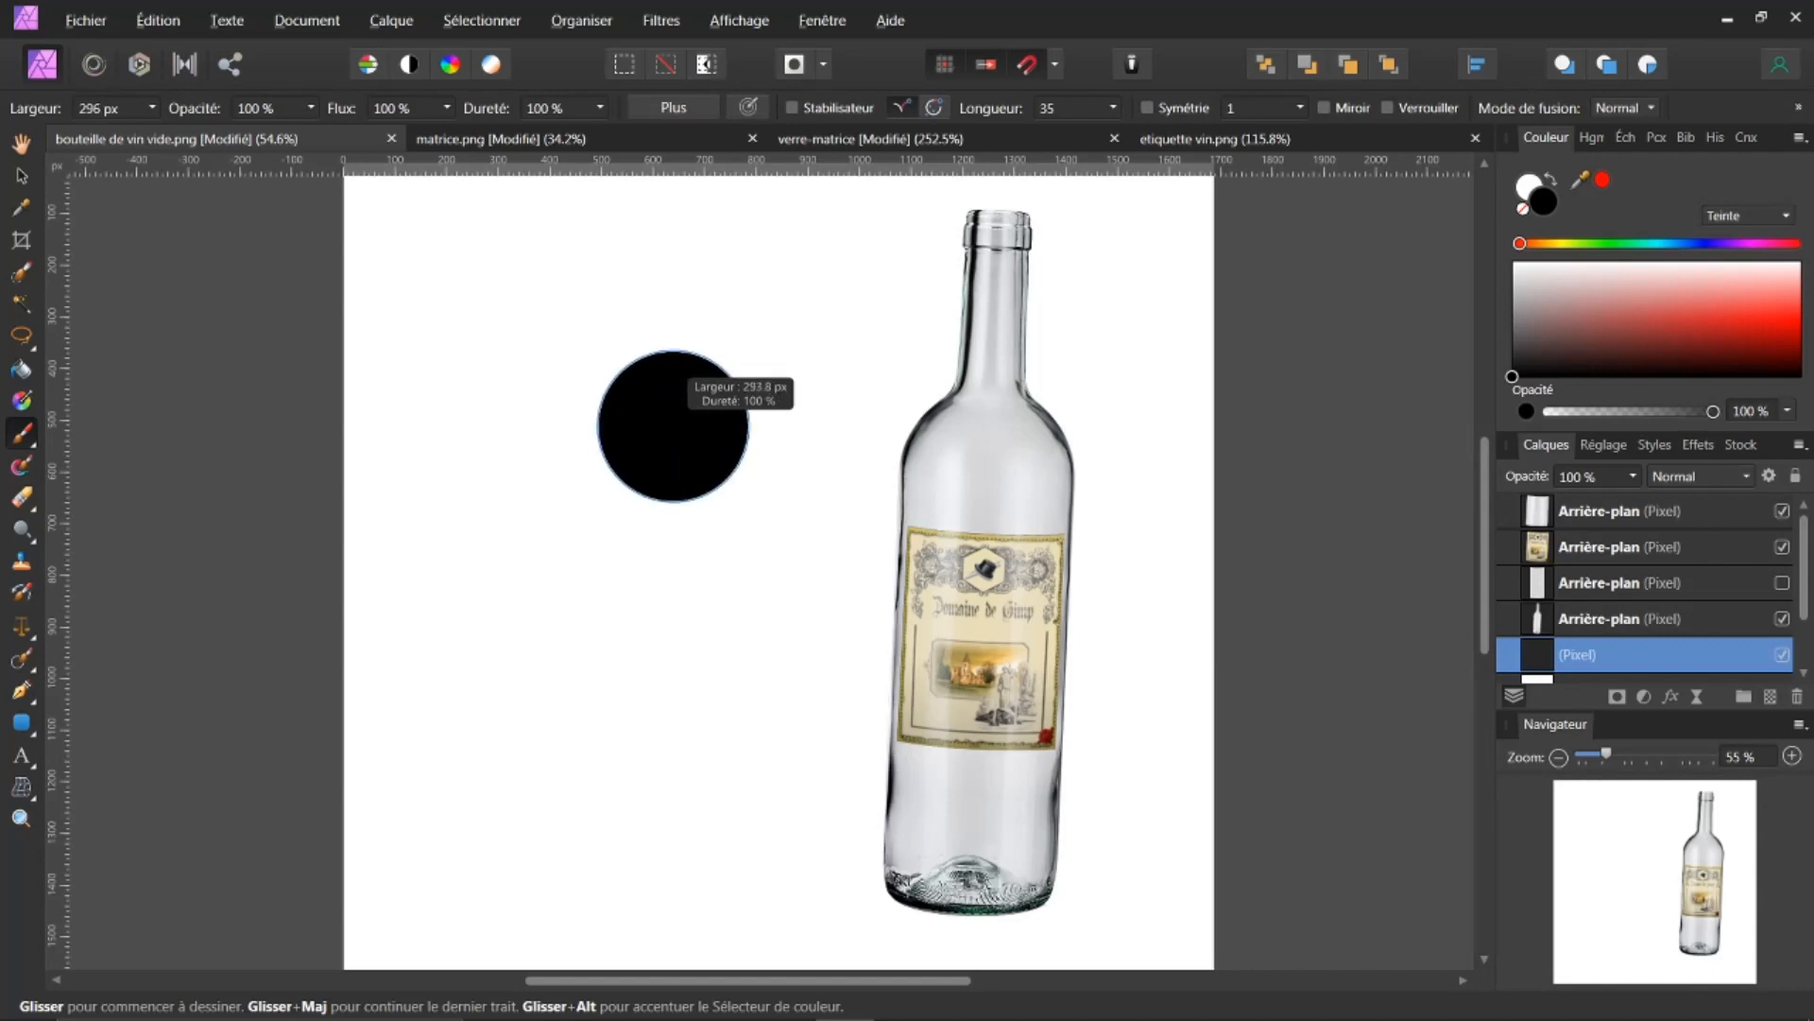
{"action": "left_click_drag", "start_coordinate": [673, 426], "coordinate": [663, 426]}
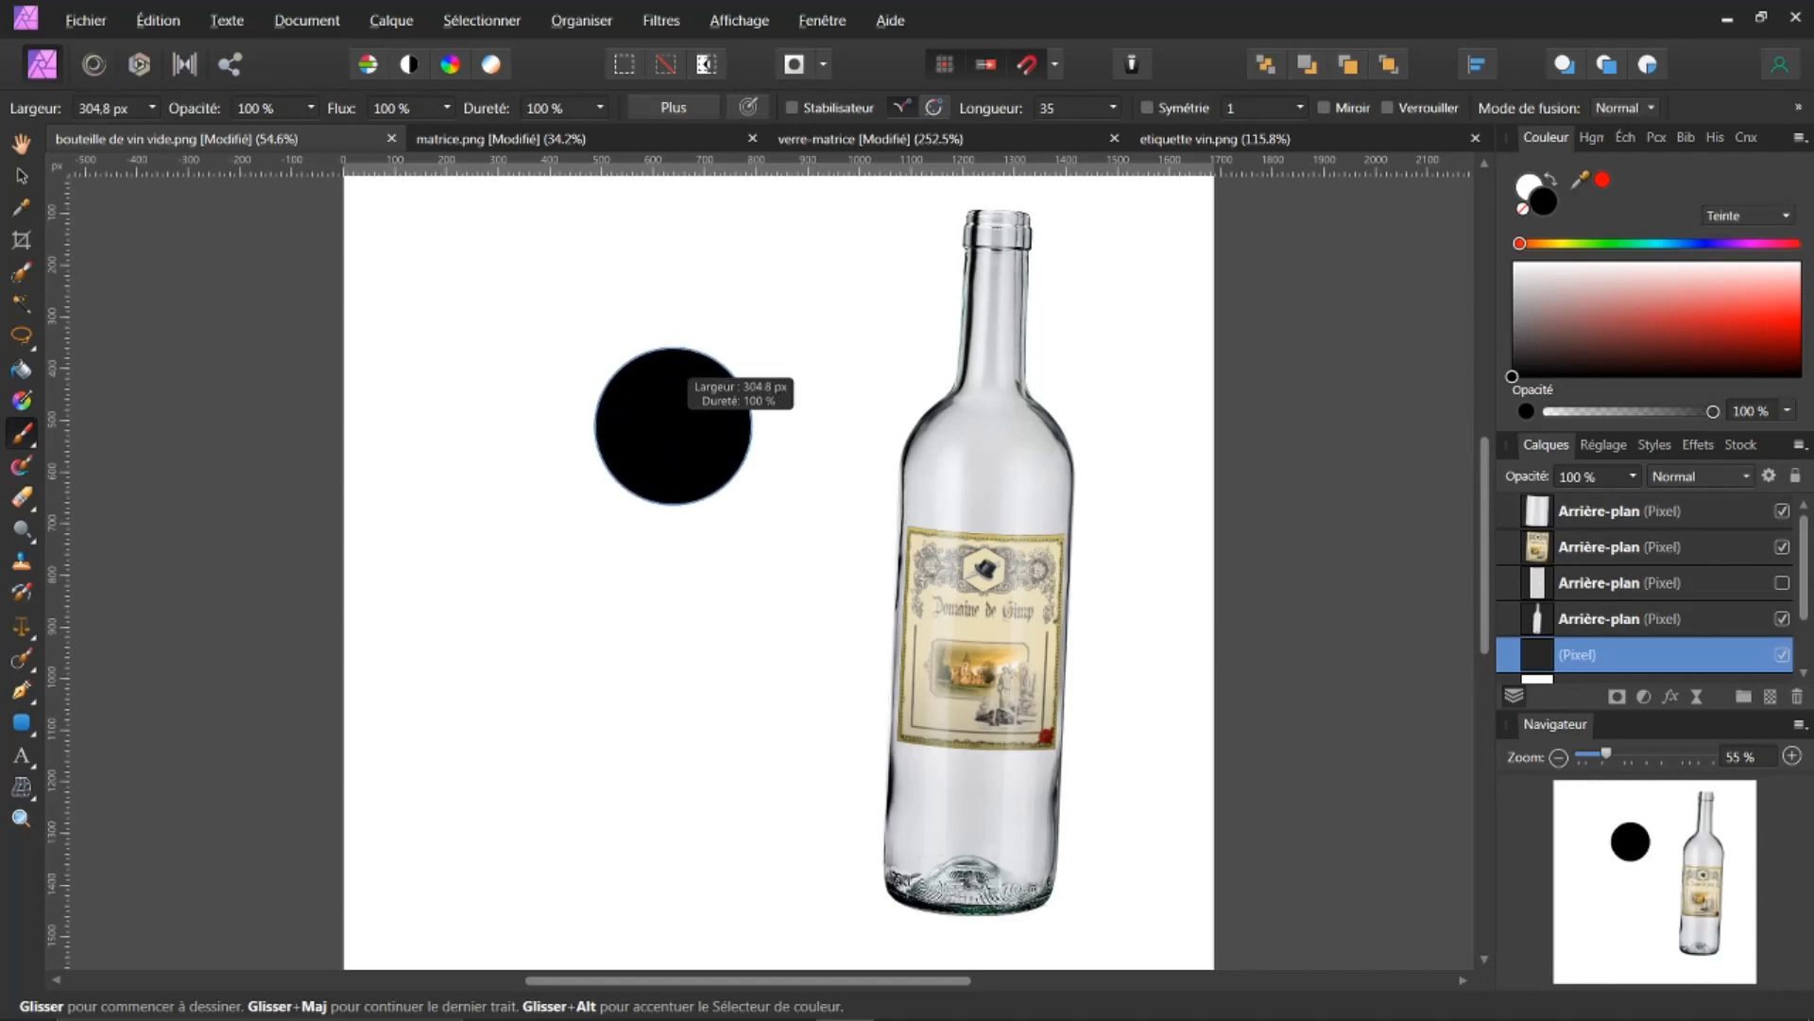
{"action": "mouse_move", "coordinate": [673, 425]}
{"action": "left_mouse_down"}
{"action": "mouse_move", "coordinate": [751, 421]}
{"action": "mouse_move", "coordinate": [730, 424]}
{"action": "mouse_move", "coordinate": [742, 402]}
{"action": "left_mouse_up"}
{"action": "key", "text": "shift"}
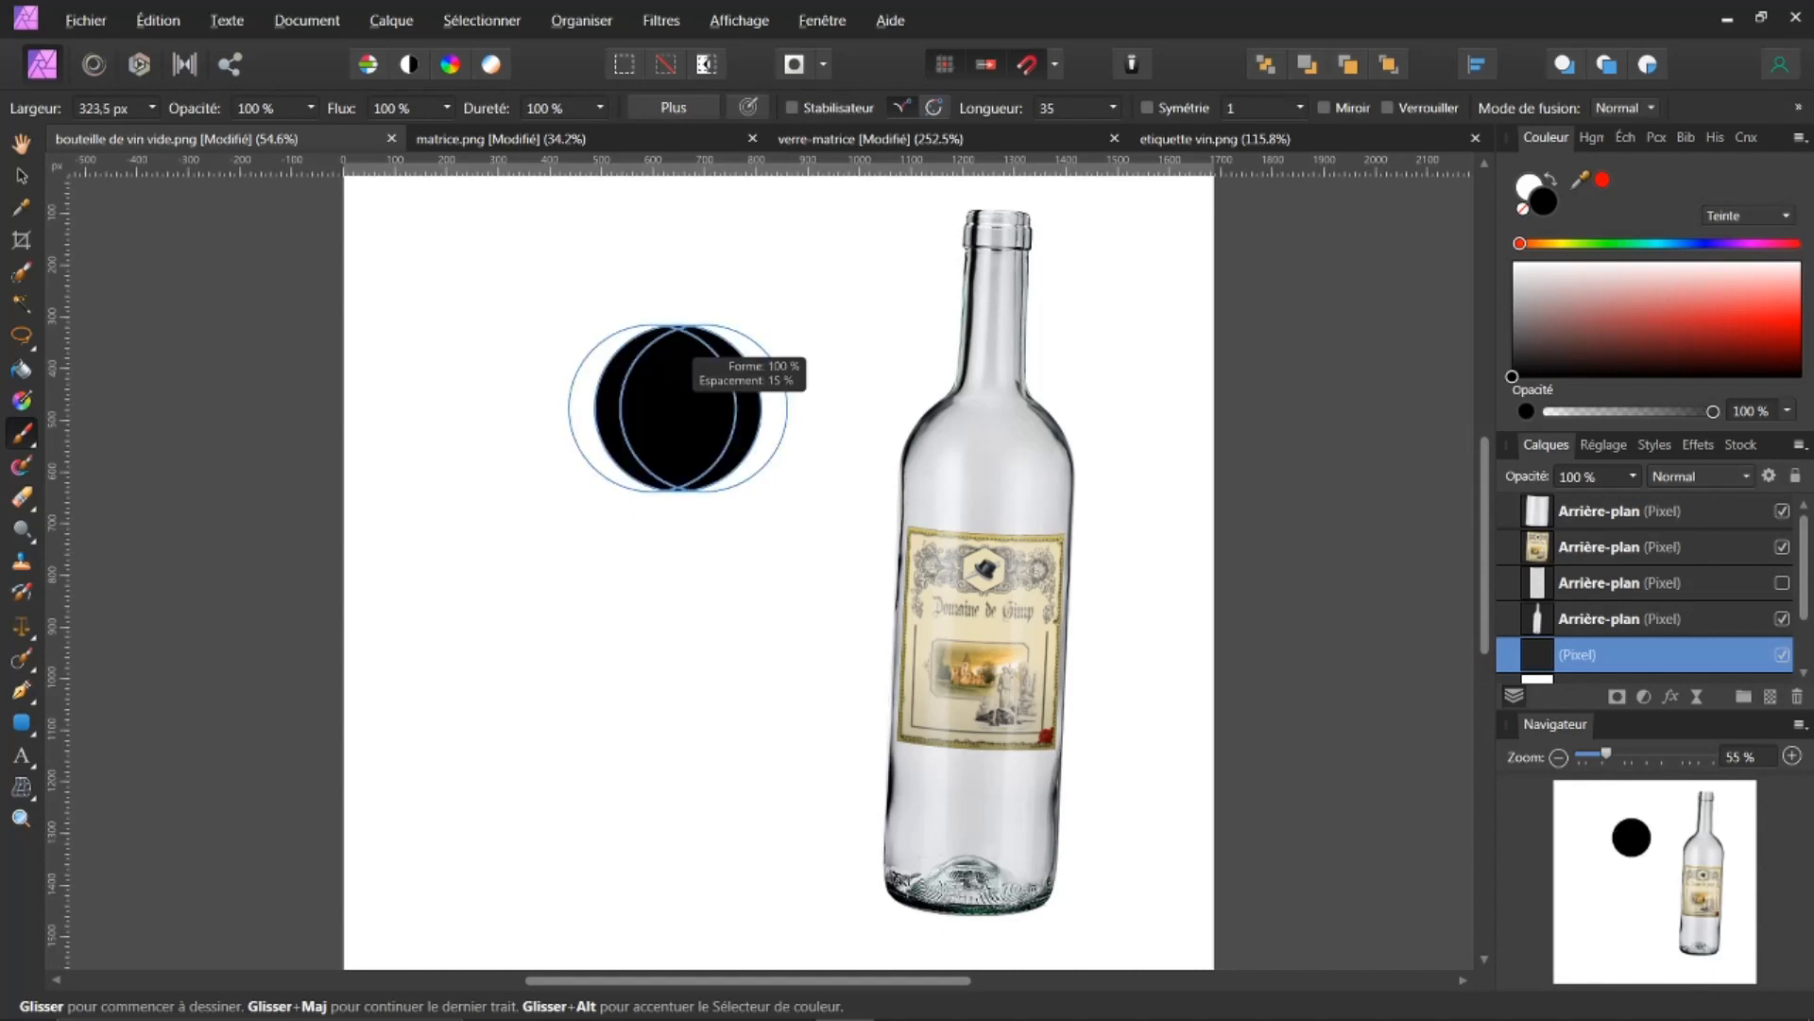
{"action": "left_click_drag", "start_coordinate": [675, 408], "coordinate": [601, 409]}
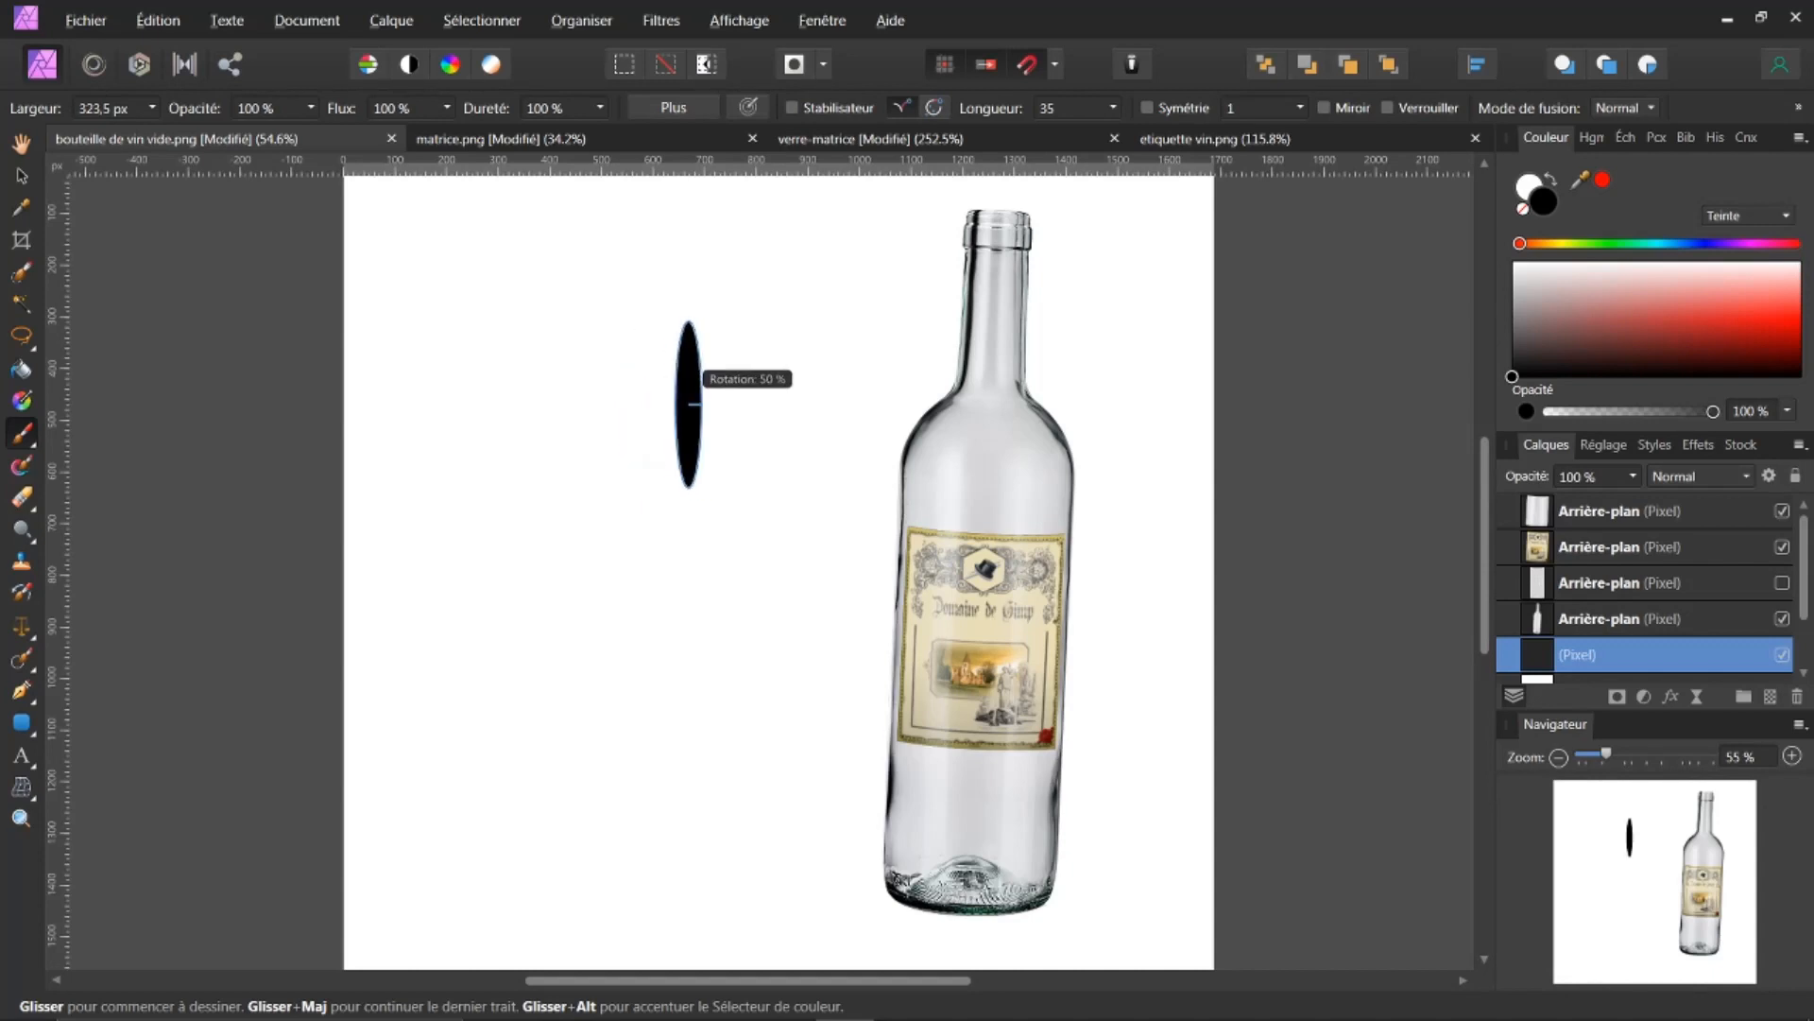
{"action": "left_click", "coordinate": [672, 414]}
{"action": "key", "text": "Right"}
{"action": "key", "text": "Right"}
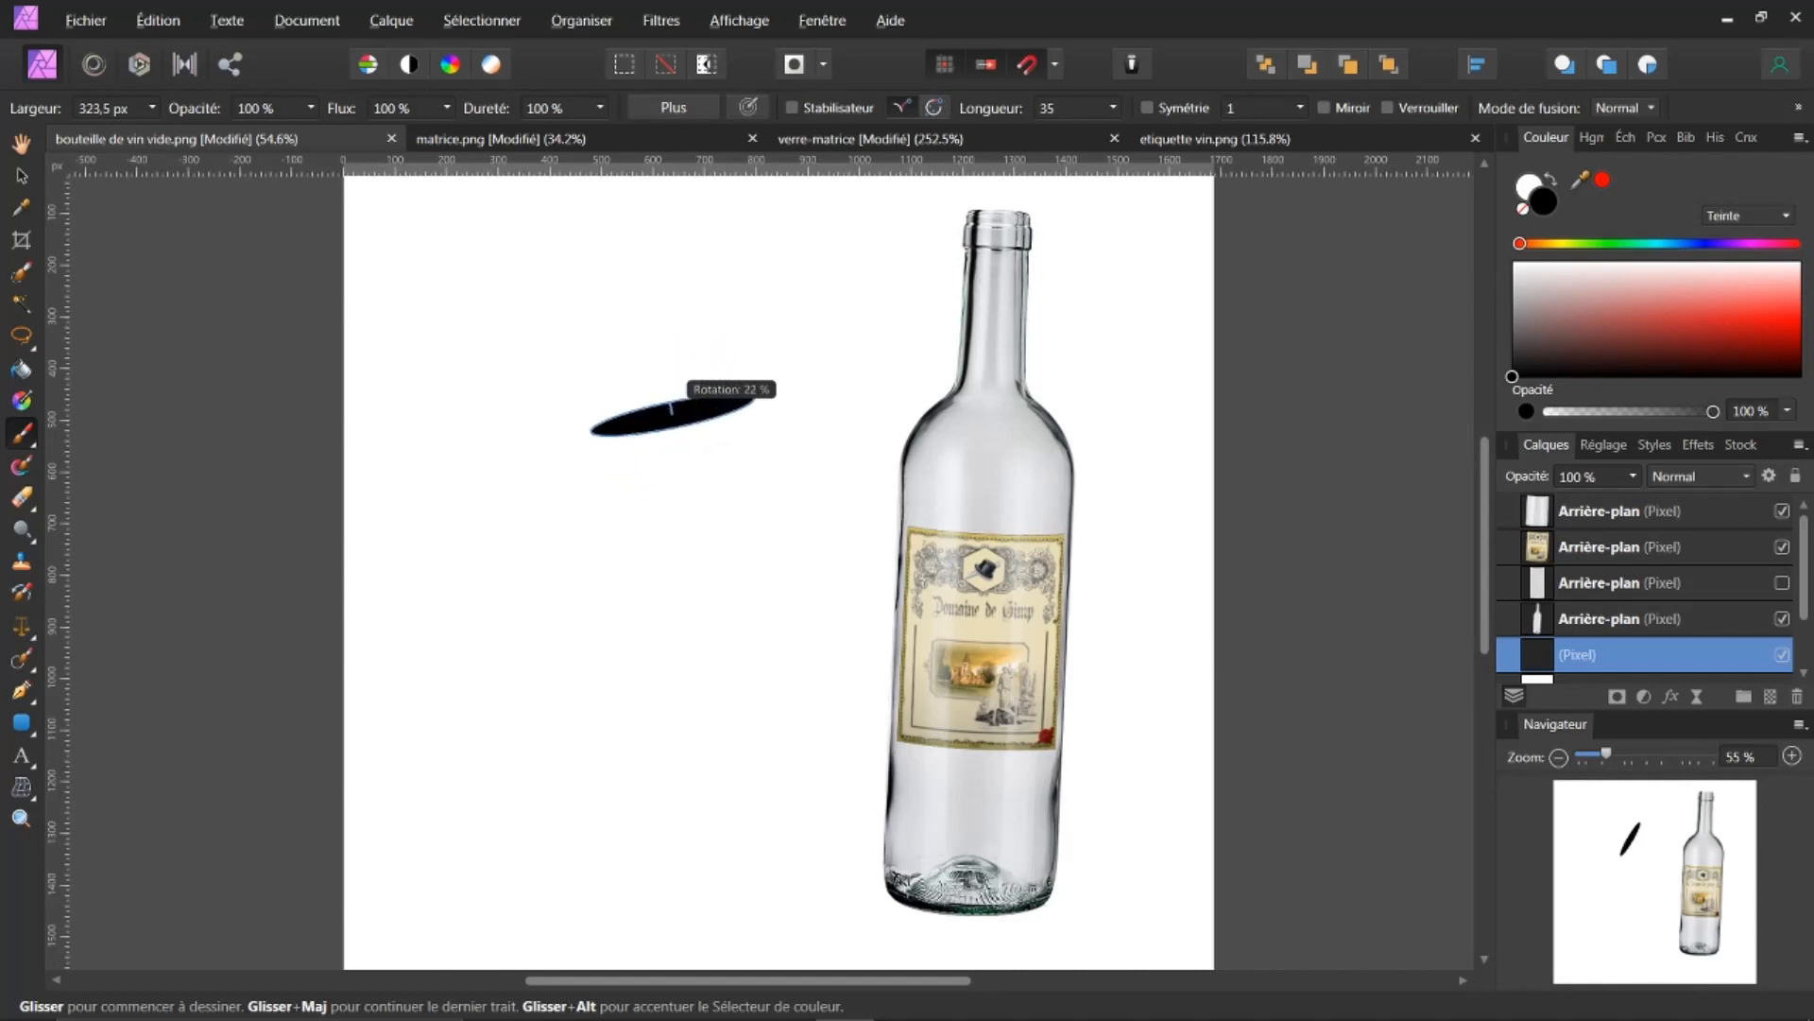
{"action": "key", "text": "Right"}
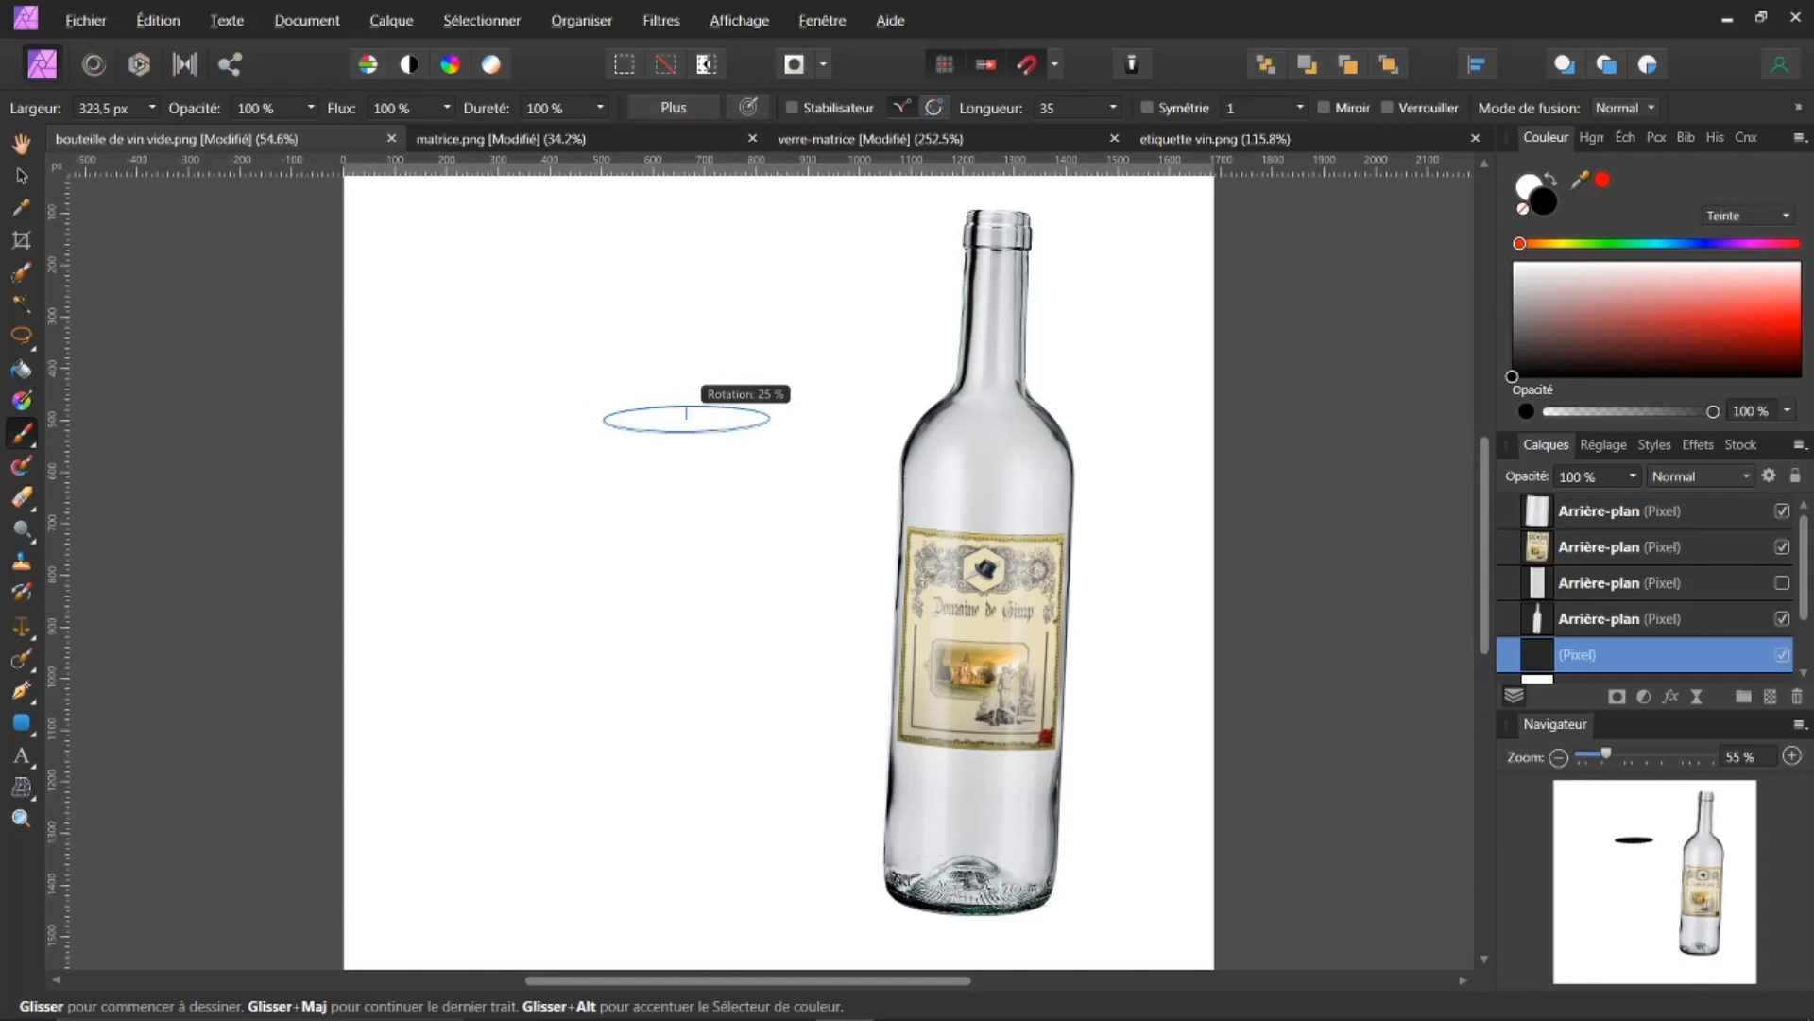
Step: Set the brush width to about 556 px, hardness to 3 % and flow to 93 %
{"action": "mouse_move", "coordinate": [671, 423]}
{"action": "left_mouse_down"}
{"action": "mouse_move", "coordinate": [719, 419]}
{"action": "mouse_move", "coordinate": [722, 445]}
{"action": "mouse_move", "coordinate": [766, 465]}
{"action": "left_mouse_up"}
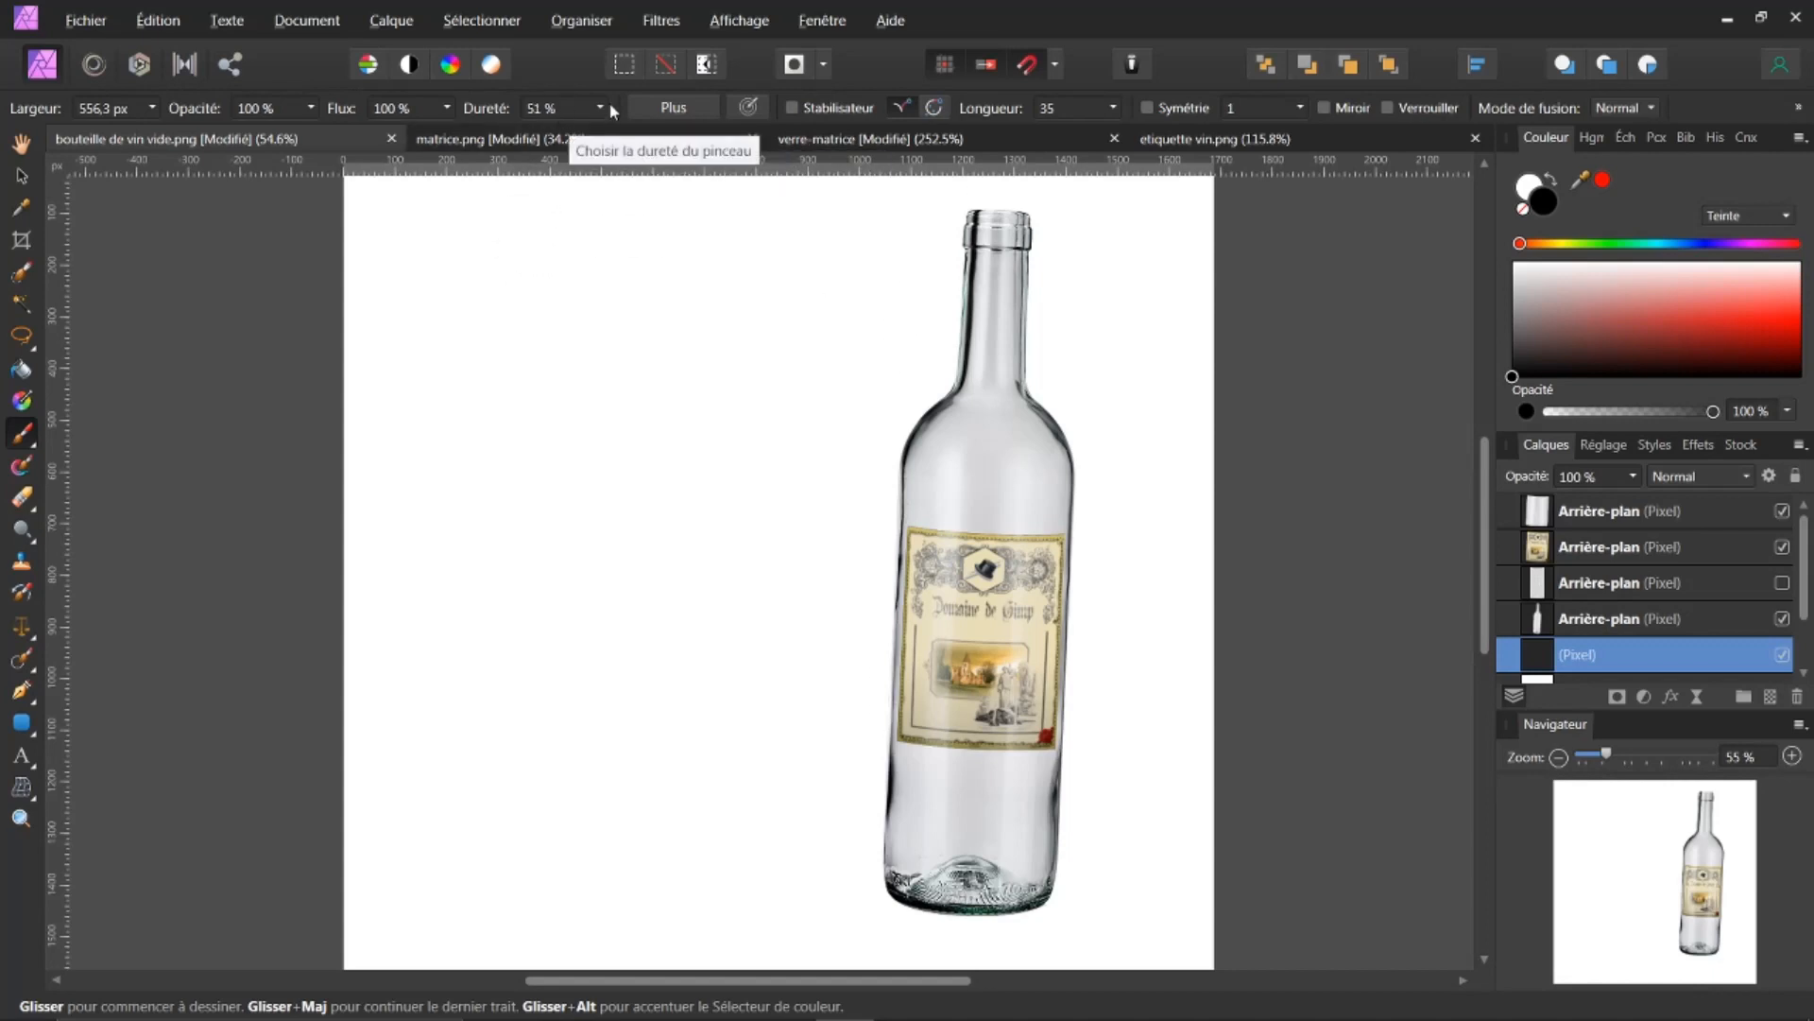
{"action": "left_click_drag", "start_coordinate": [489, 108], "coordinate": [420, 110]}
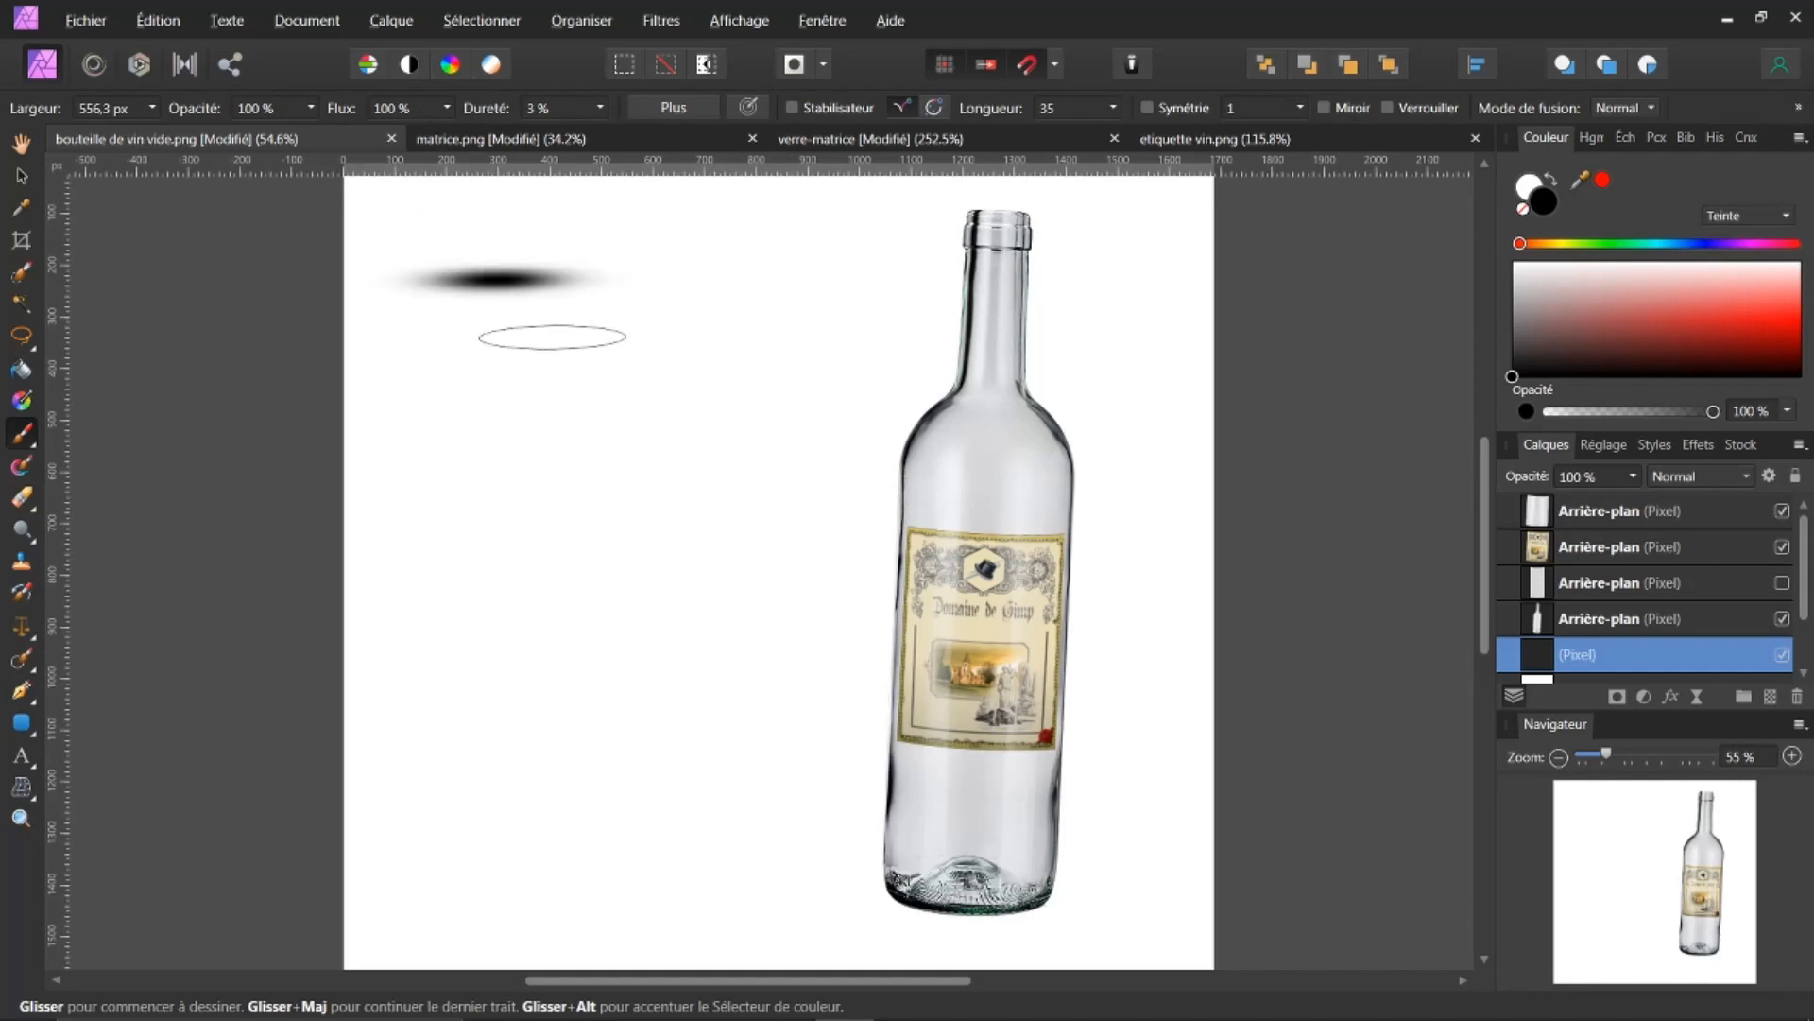
{"action": "left_click", "coordinate": [656, 483]}
{"action": "key", "text": "ctrl+z"}
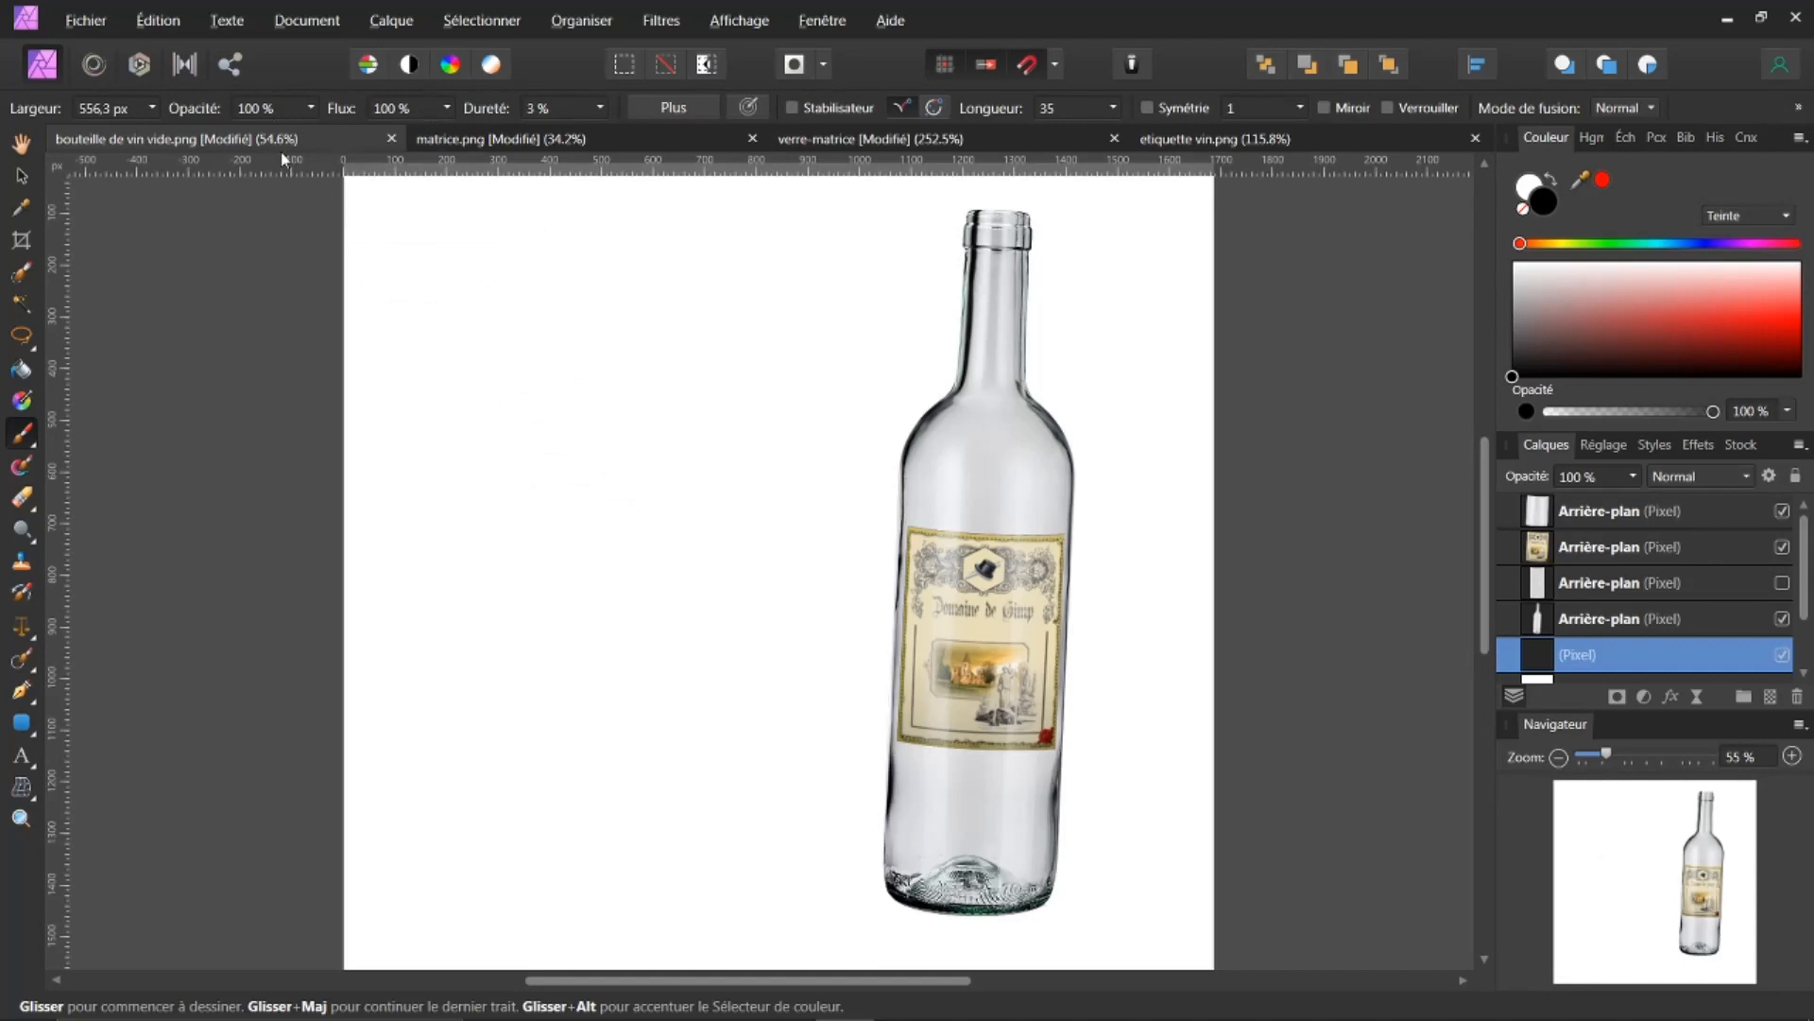
{"action": "left_click_drag", "start_coordinate": [343, 111], "coordinate": [332, 112]}
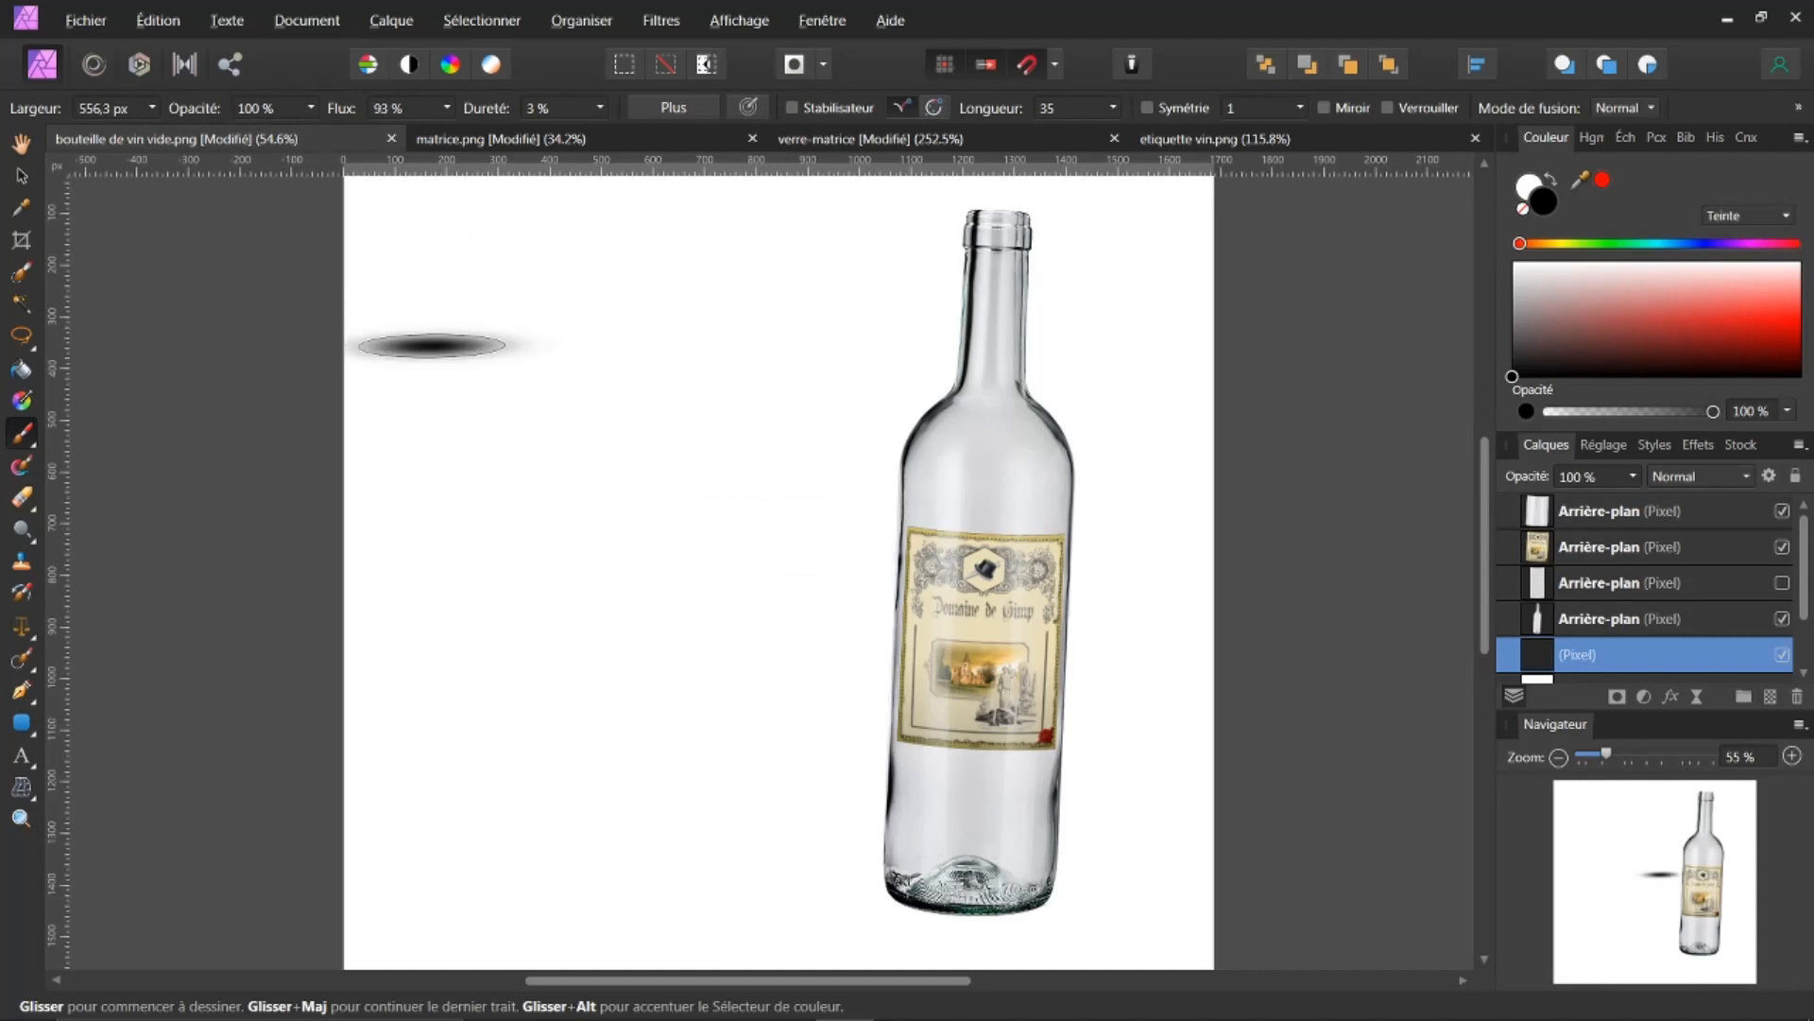
Step: Widen the brush to about 1004 px and paint a soft elliptical shadow under the bottle's base
{"action": "left_click_drag", "start_coordinate": [636, 511], "coordinate": [638, 512]}
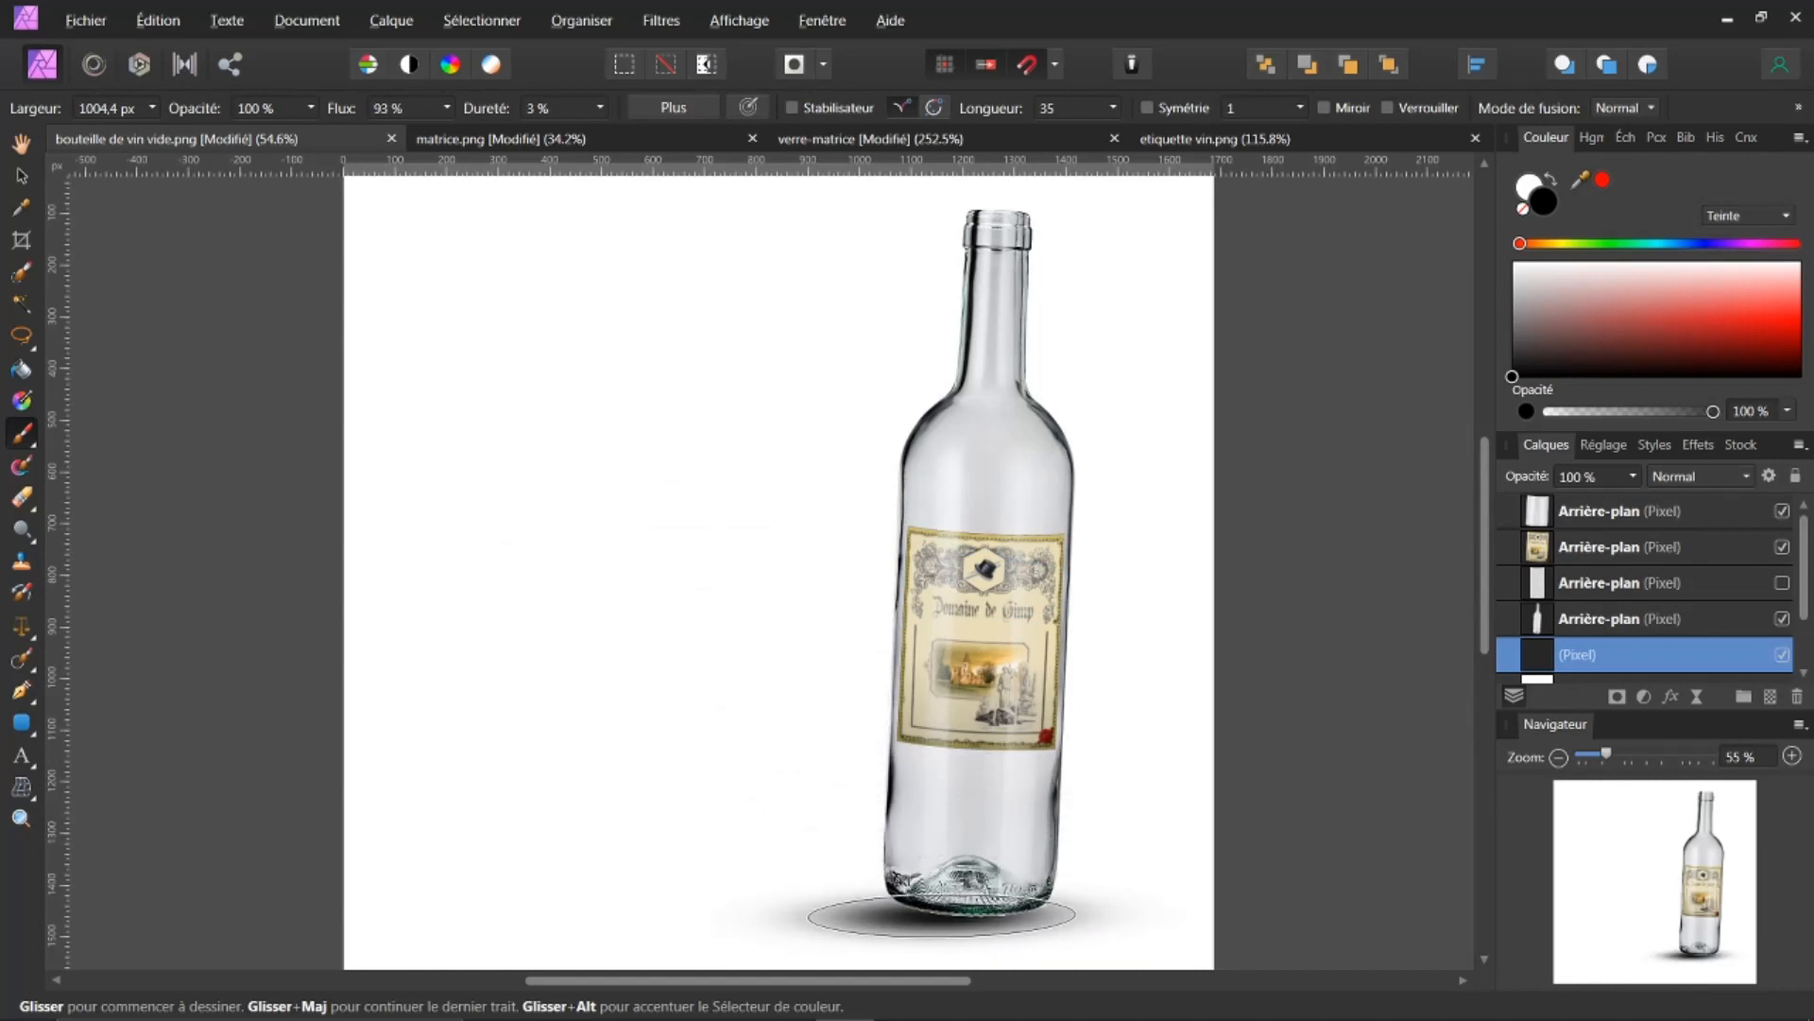
{"action": "left_click", "coordinate": [942, 916]}
{"action": "left_click", "coordinate": [743, 404]}
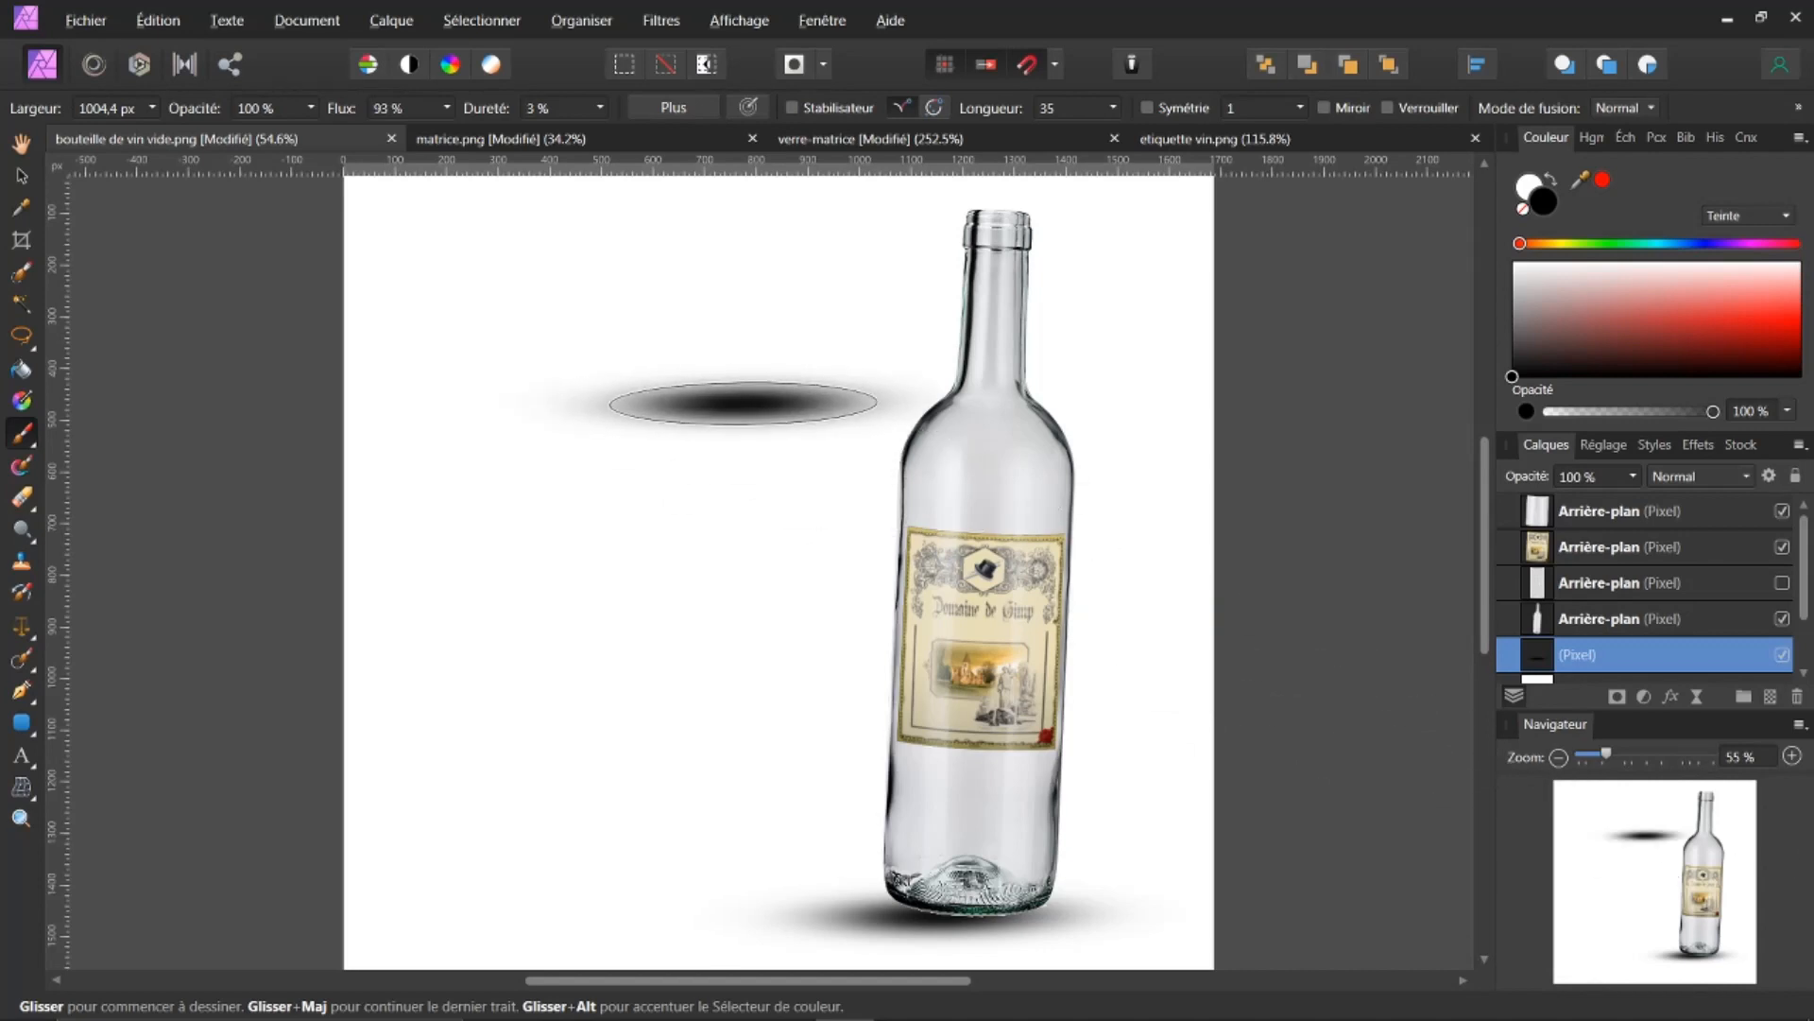
{"action": "key", "text": "ctrl+z"}
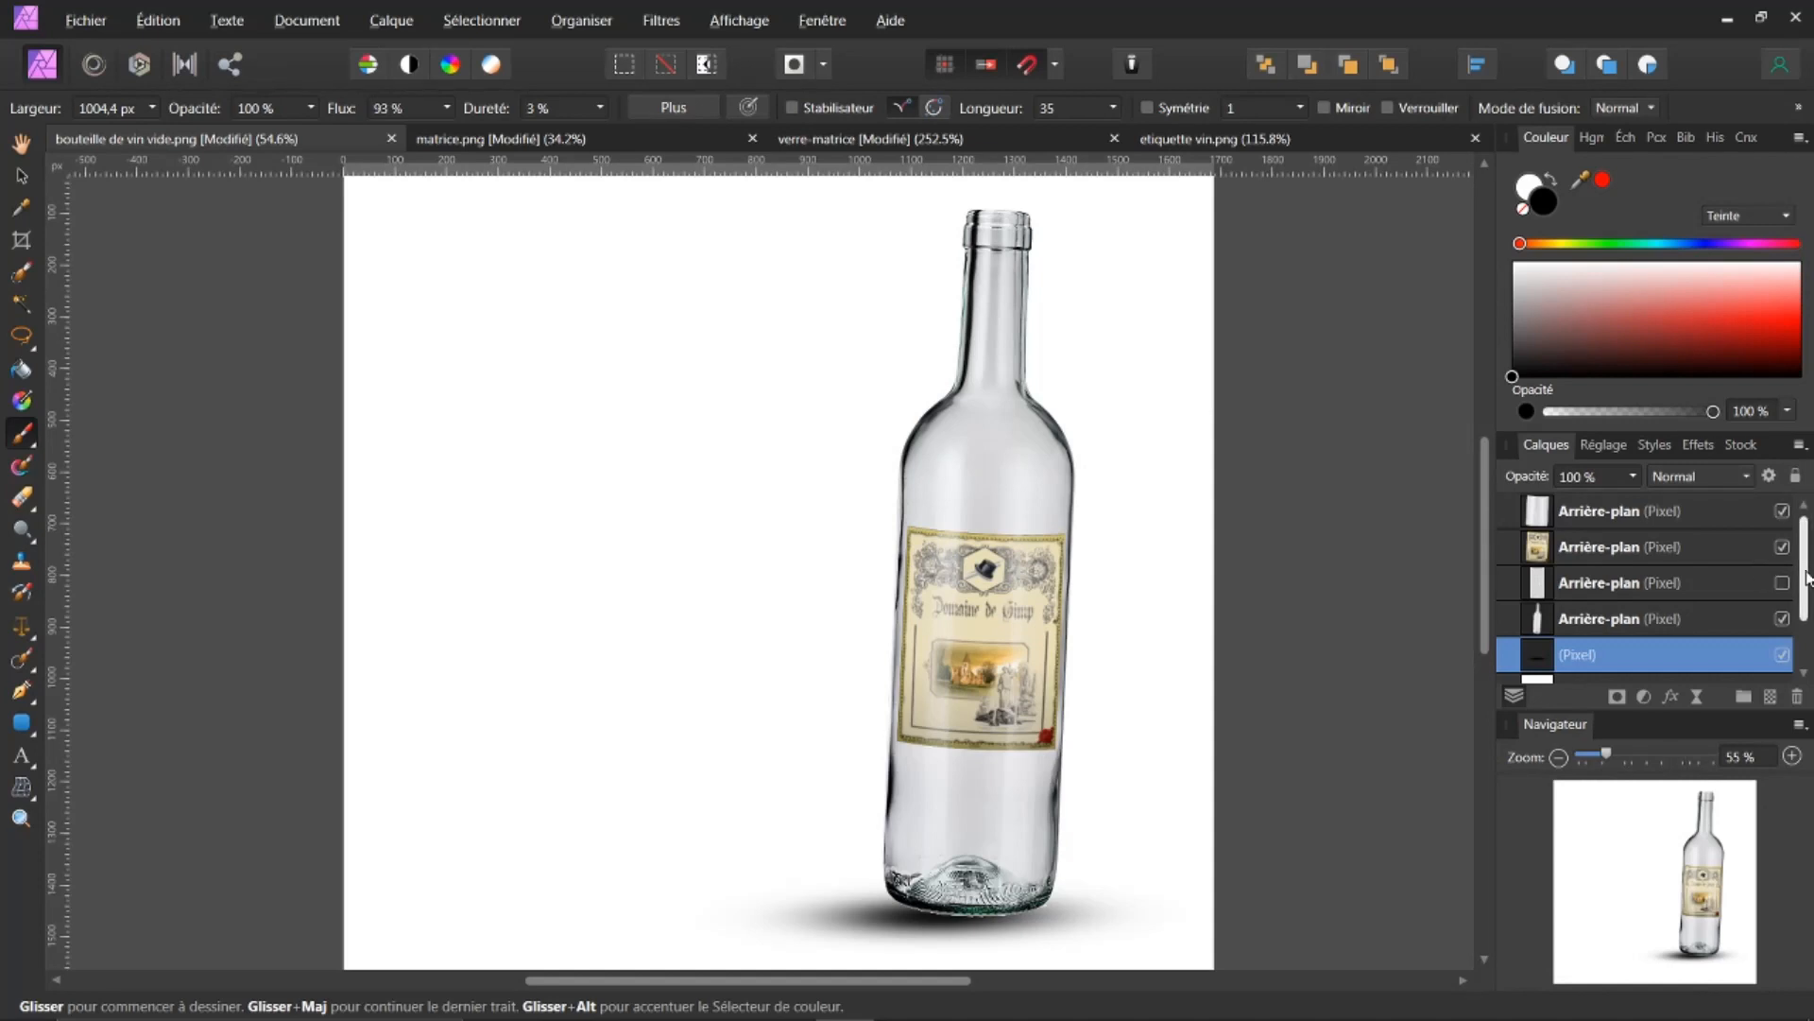
Step: Move the original label layer to the top of the stack and place the label beside the bottle
{"action": "left_click_drag", "start_coordinate": [1807, 578], "coordinate": [1807, 622]}
{"action": "left_click_drag", "start_coordinate": [1556, 654], "coordinate": [1562, 522]}
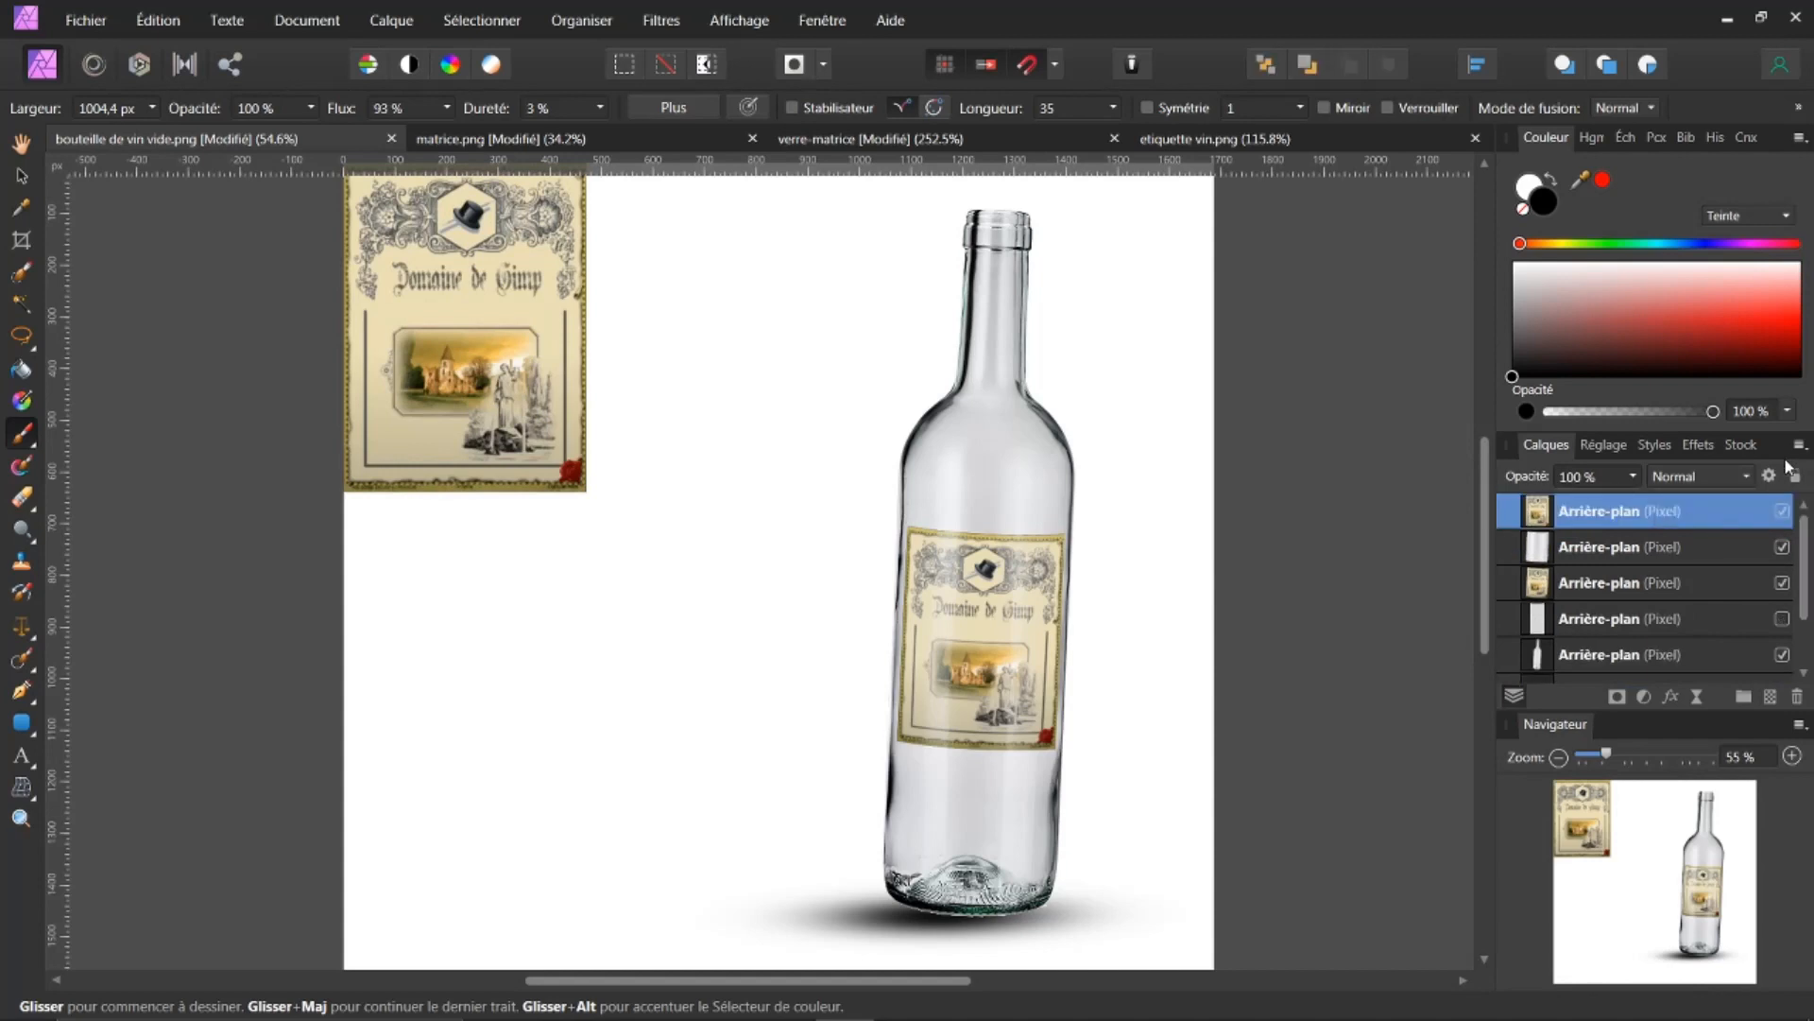
{"action": "left_click", "coordinate": [23, 176]}
{"action": "left_click_drag", "start_coordinate": [502, 278], "coordinate": [734, 431]}
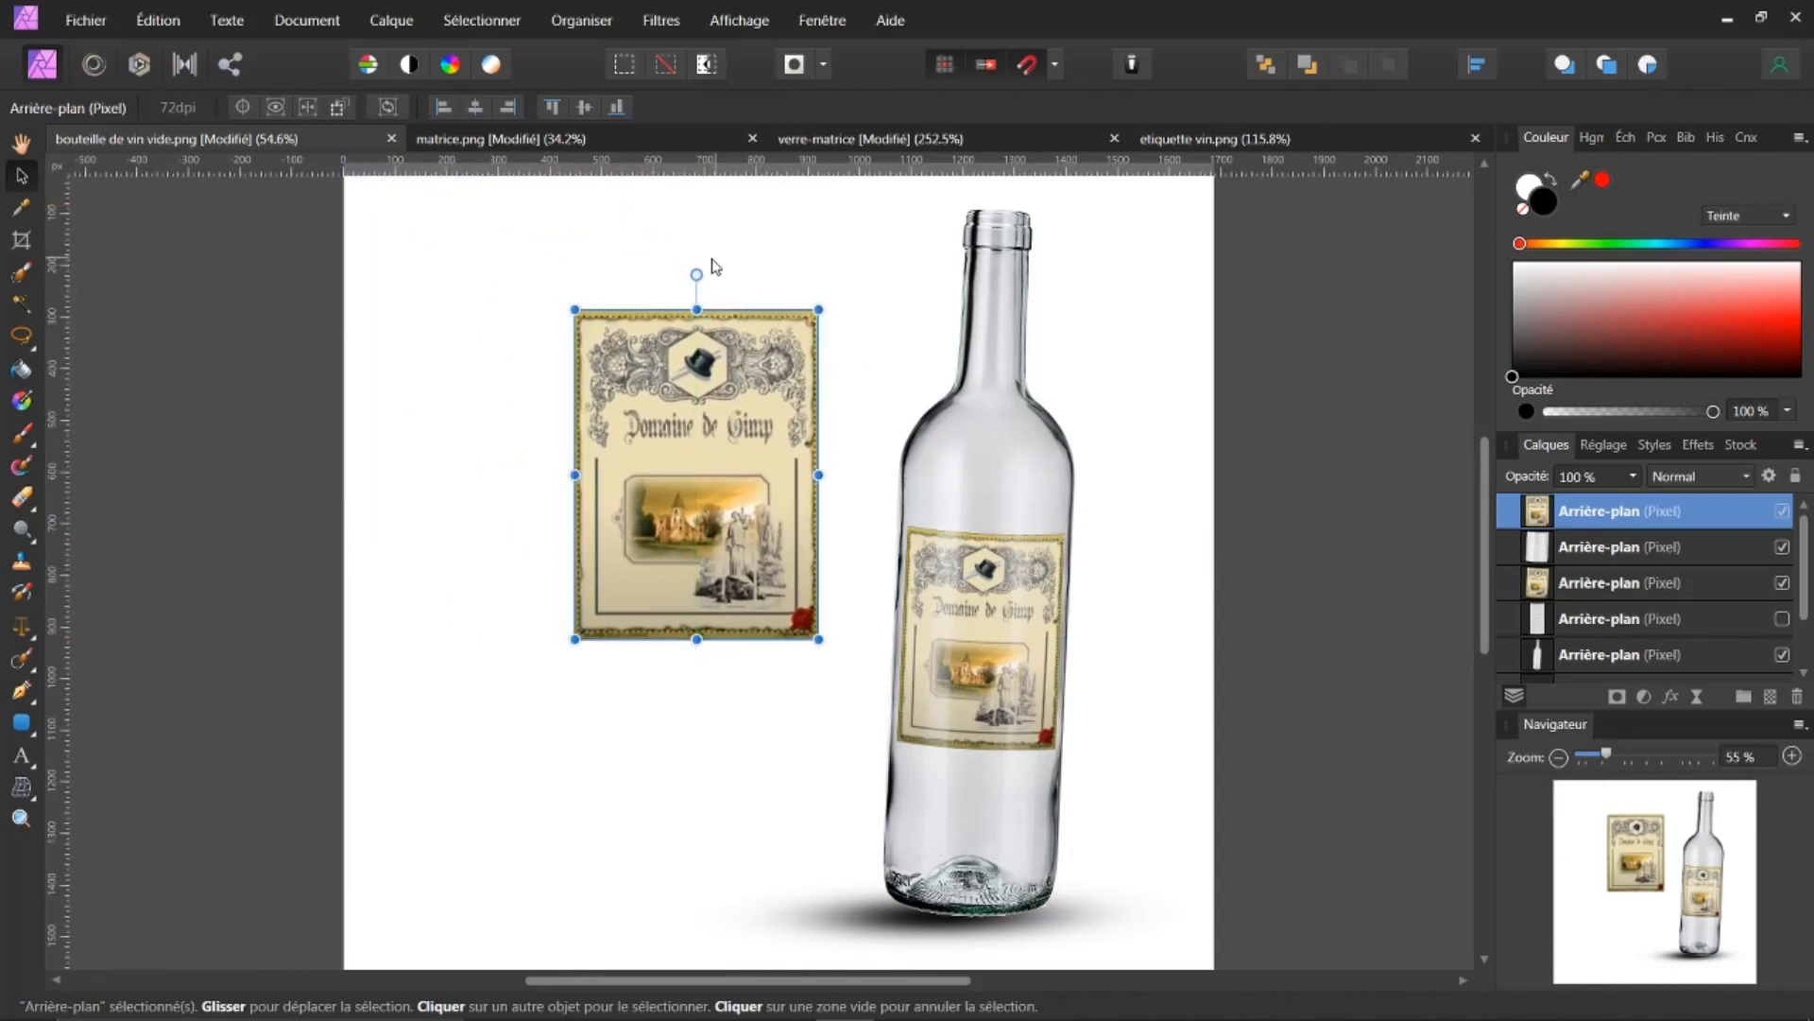
Step: Rotate the label counterclockwise and move it so it leans against the bottle
{"action": "left_click_drag", "start_coordinate": [696, 275], "coordinate": [633, 253]}
{"action": "left_click_drag", "start_coordinate": [672, 438], "coordinate": [740, 469]}
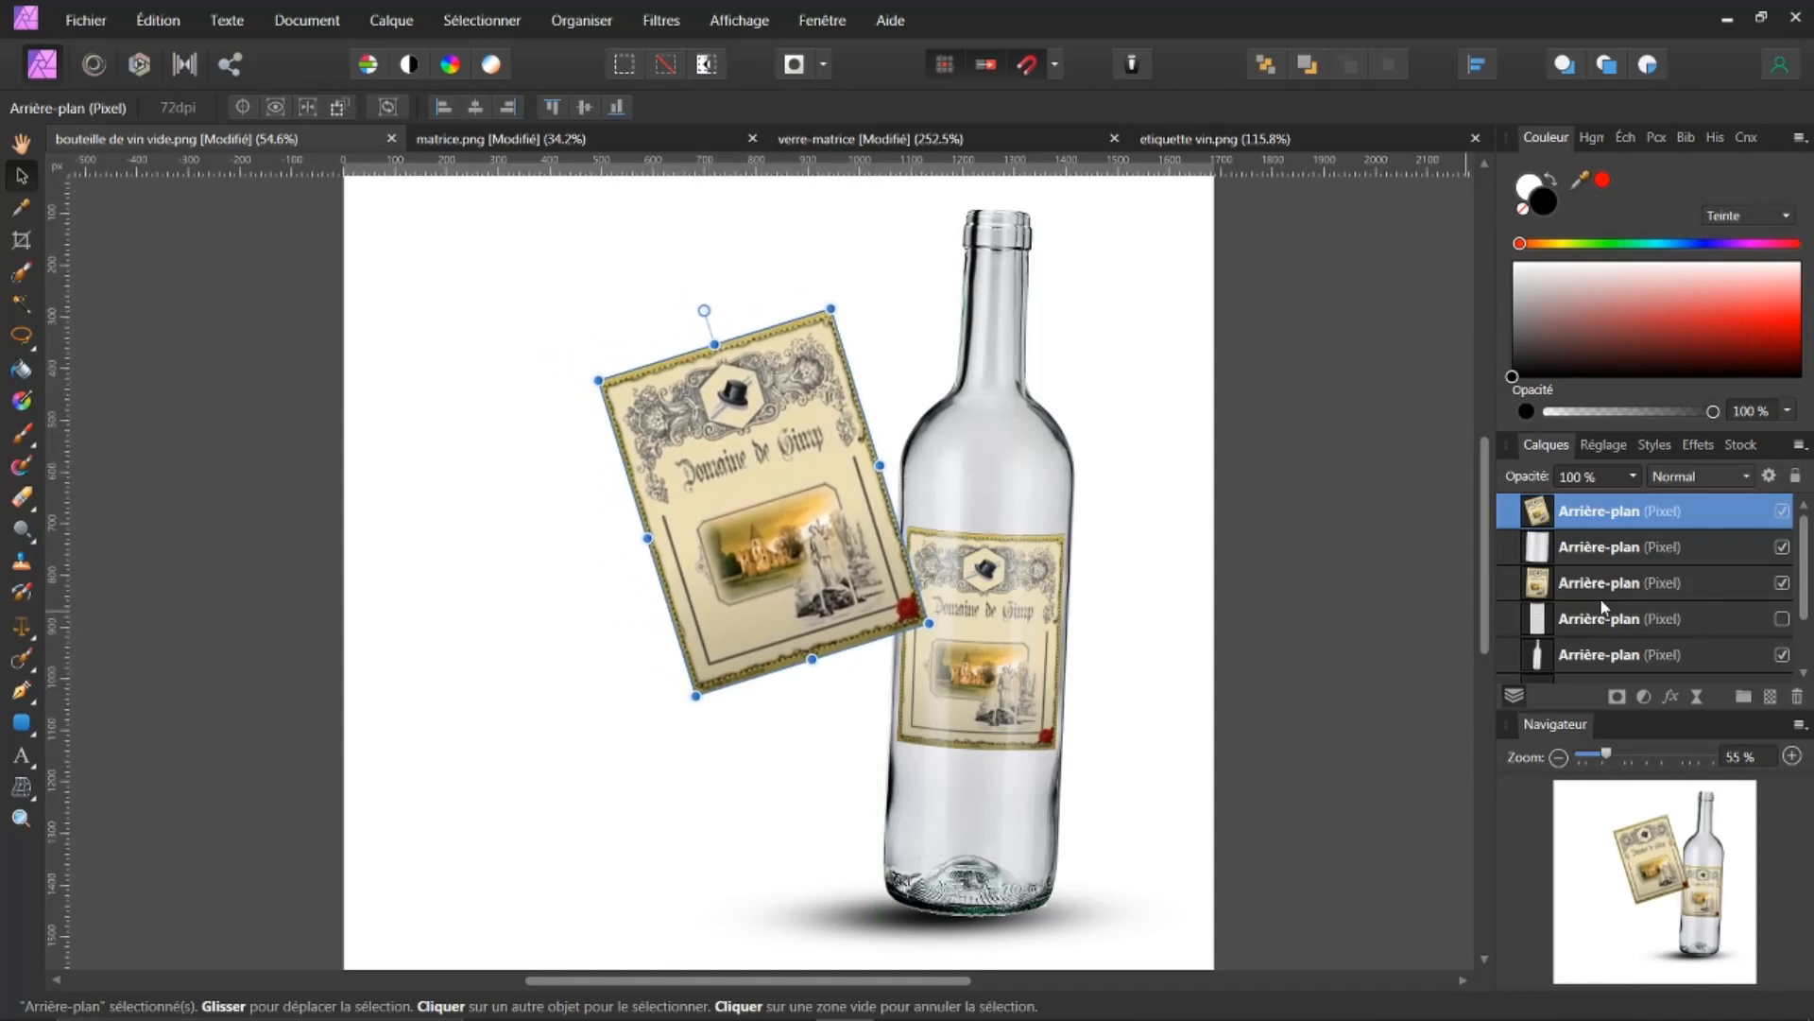
{"action": "left_click_drag", "start_coordinate": [1541, 518], "coordinate": [1561, 667]}
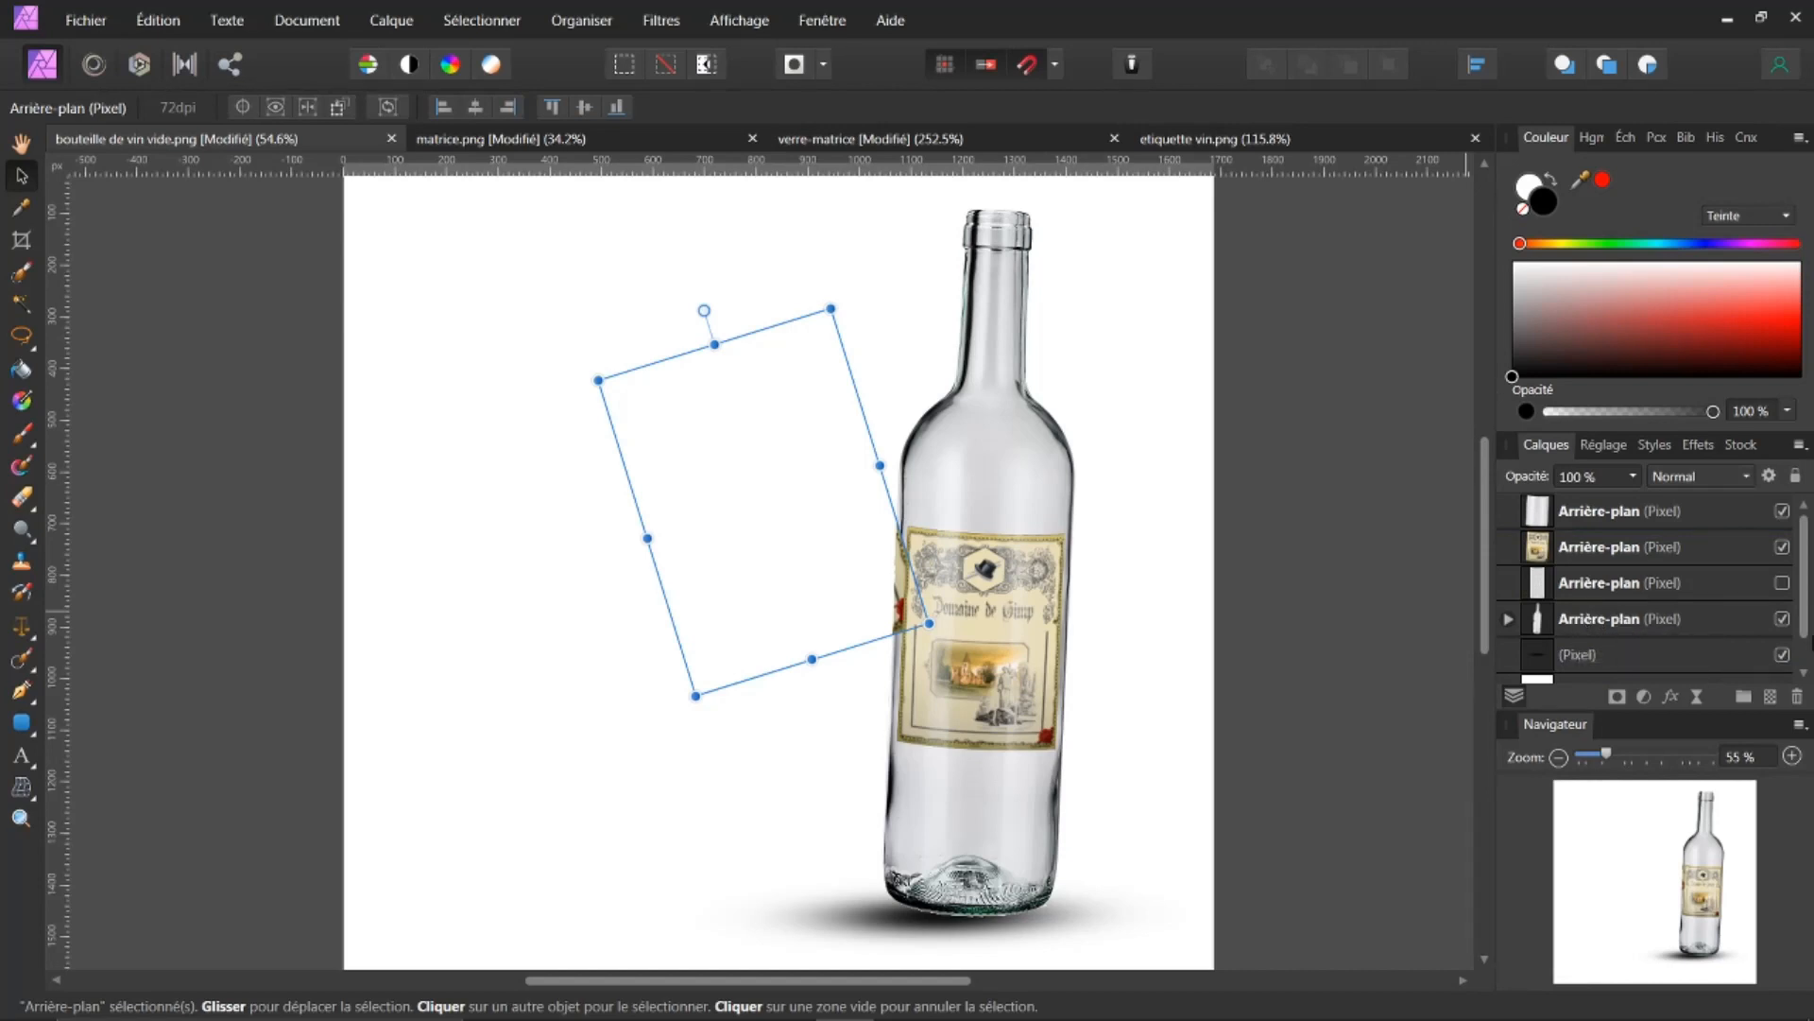
{"action": "scroll", "coordinate": [1778, 648], "scroll_direction": "down", "scroll_amount": 1}
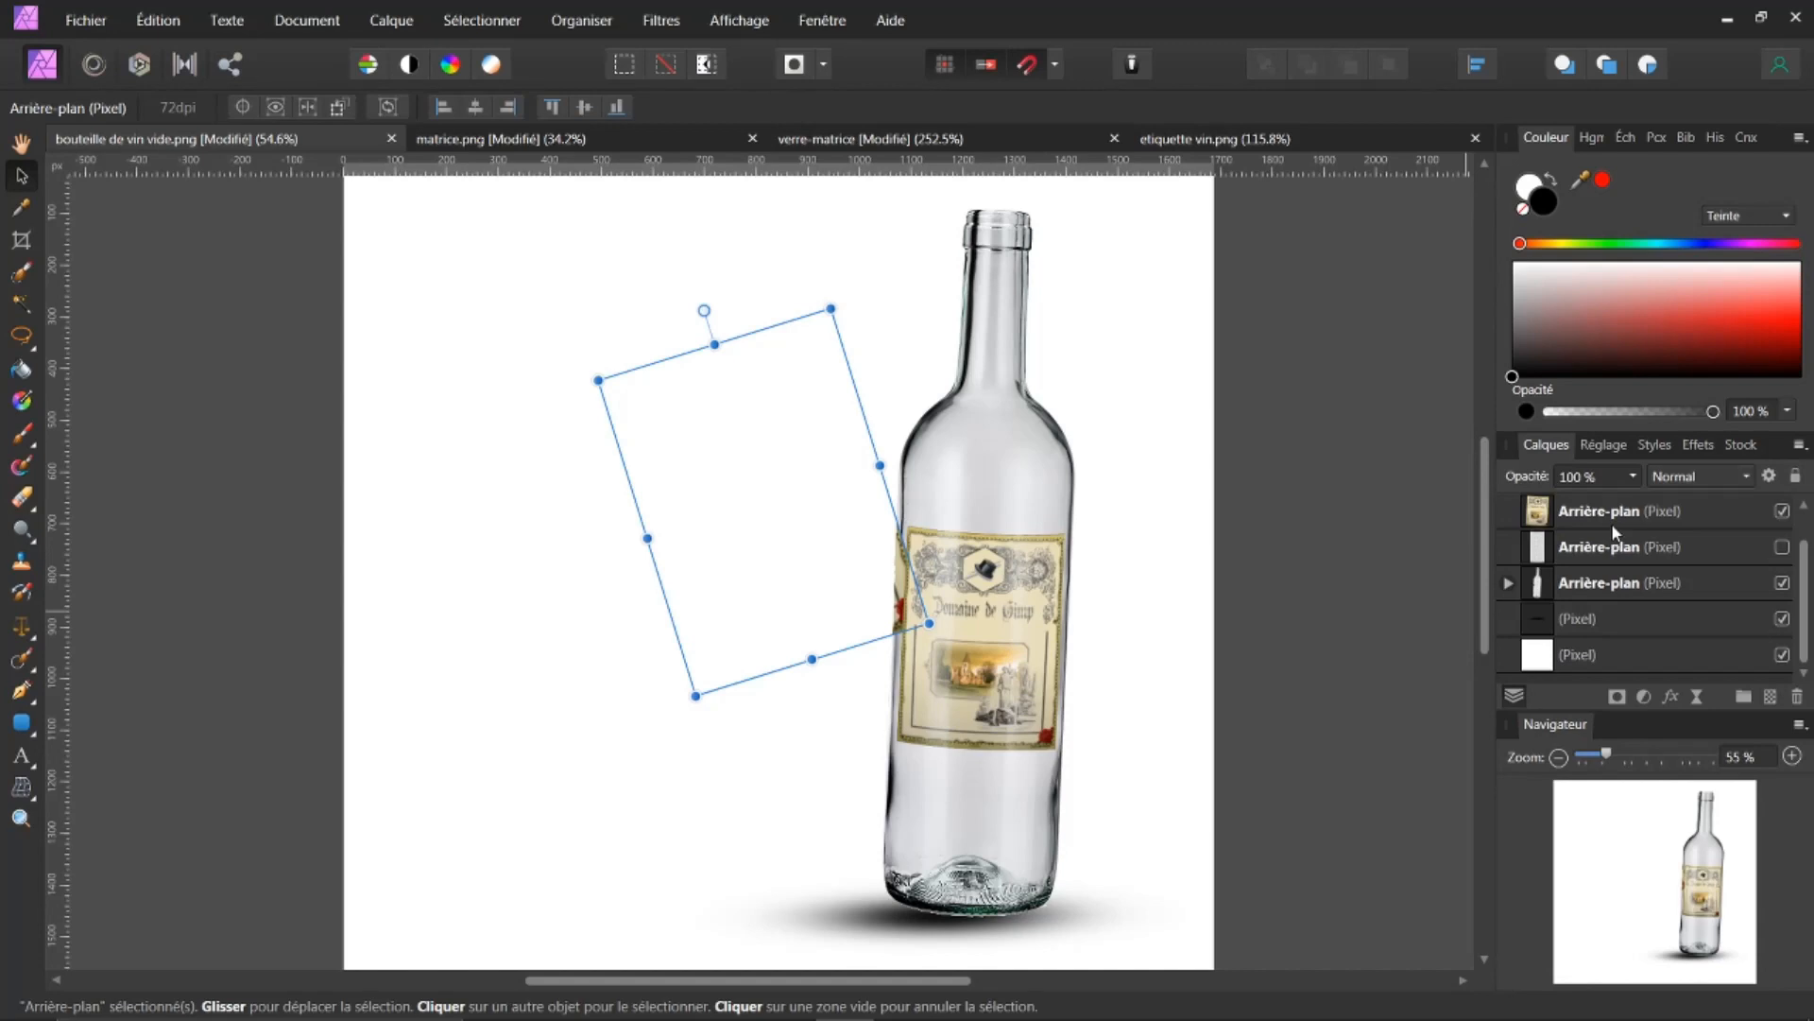
{"action": "left_click_drag", "start_coordinate": [1538, 606], "coordinate": [1618, 482]}
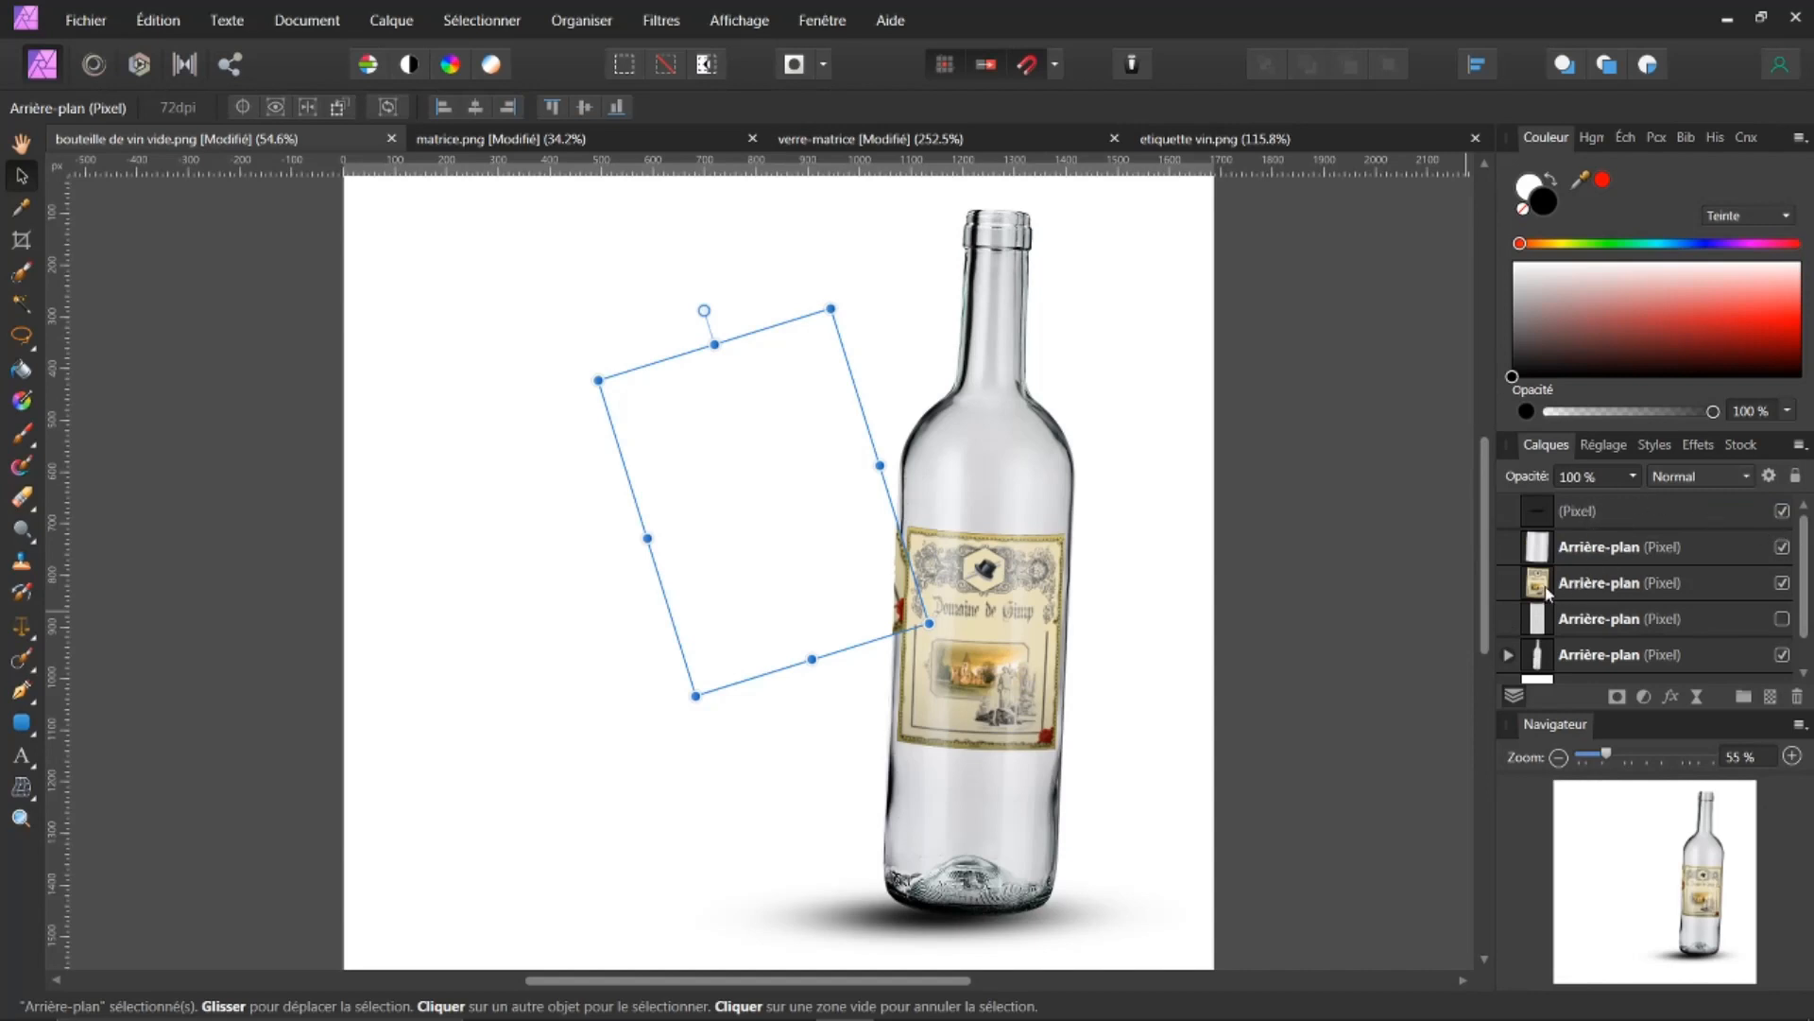
{"action": "scroll", "coordinate": [1706, 609], "scroll_direction": "down", "scroll_amount": 1}
{"action": "scroll", "coordinate": [1706, 610], "scroll_direction": "up", "scroll_amount": 1}
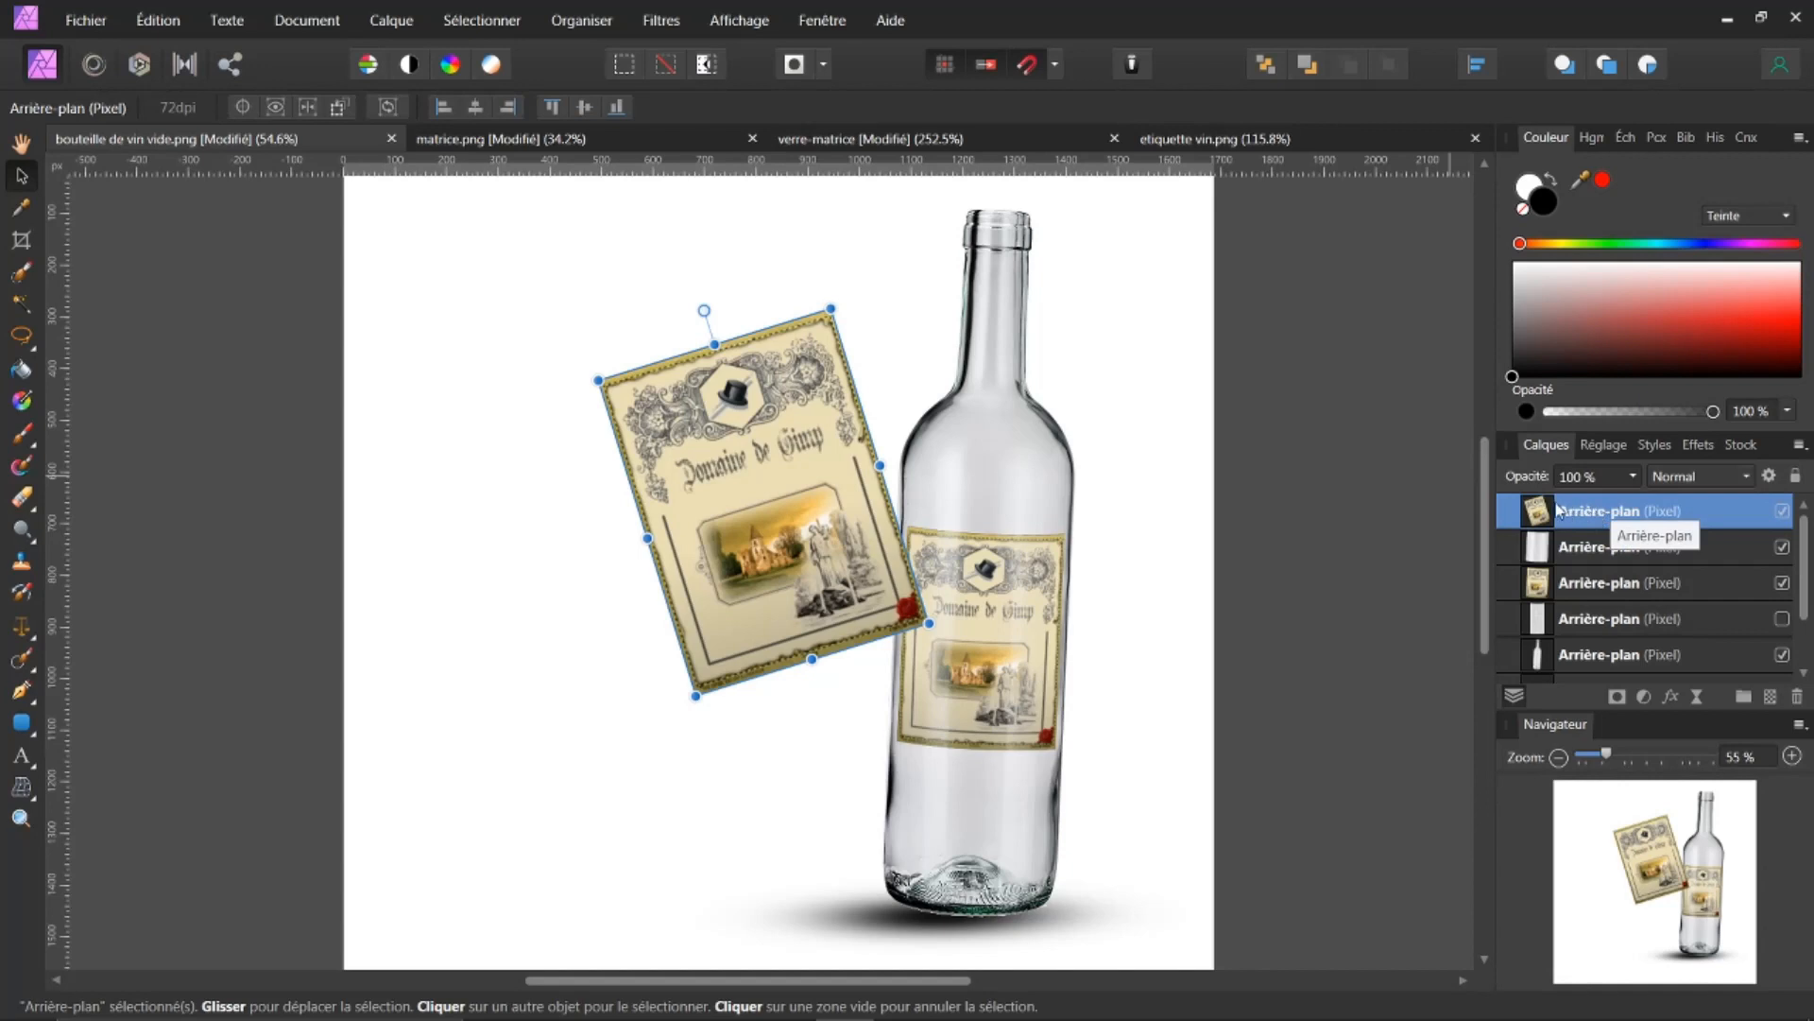
Step: Move the label layer below the bottle layers, above the shadow, and nudge the label slightly left
{"action": "left_click_drag", "start_coordinate": [1540, 510], "coordinate": [1536, 608]}
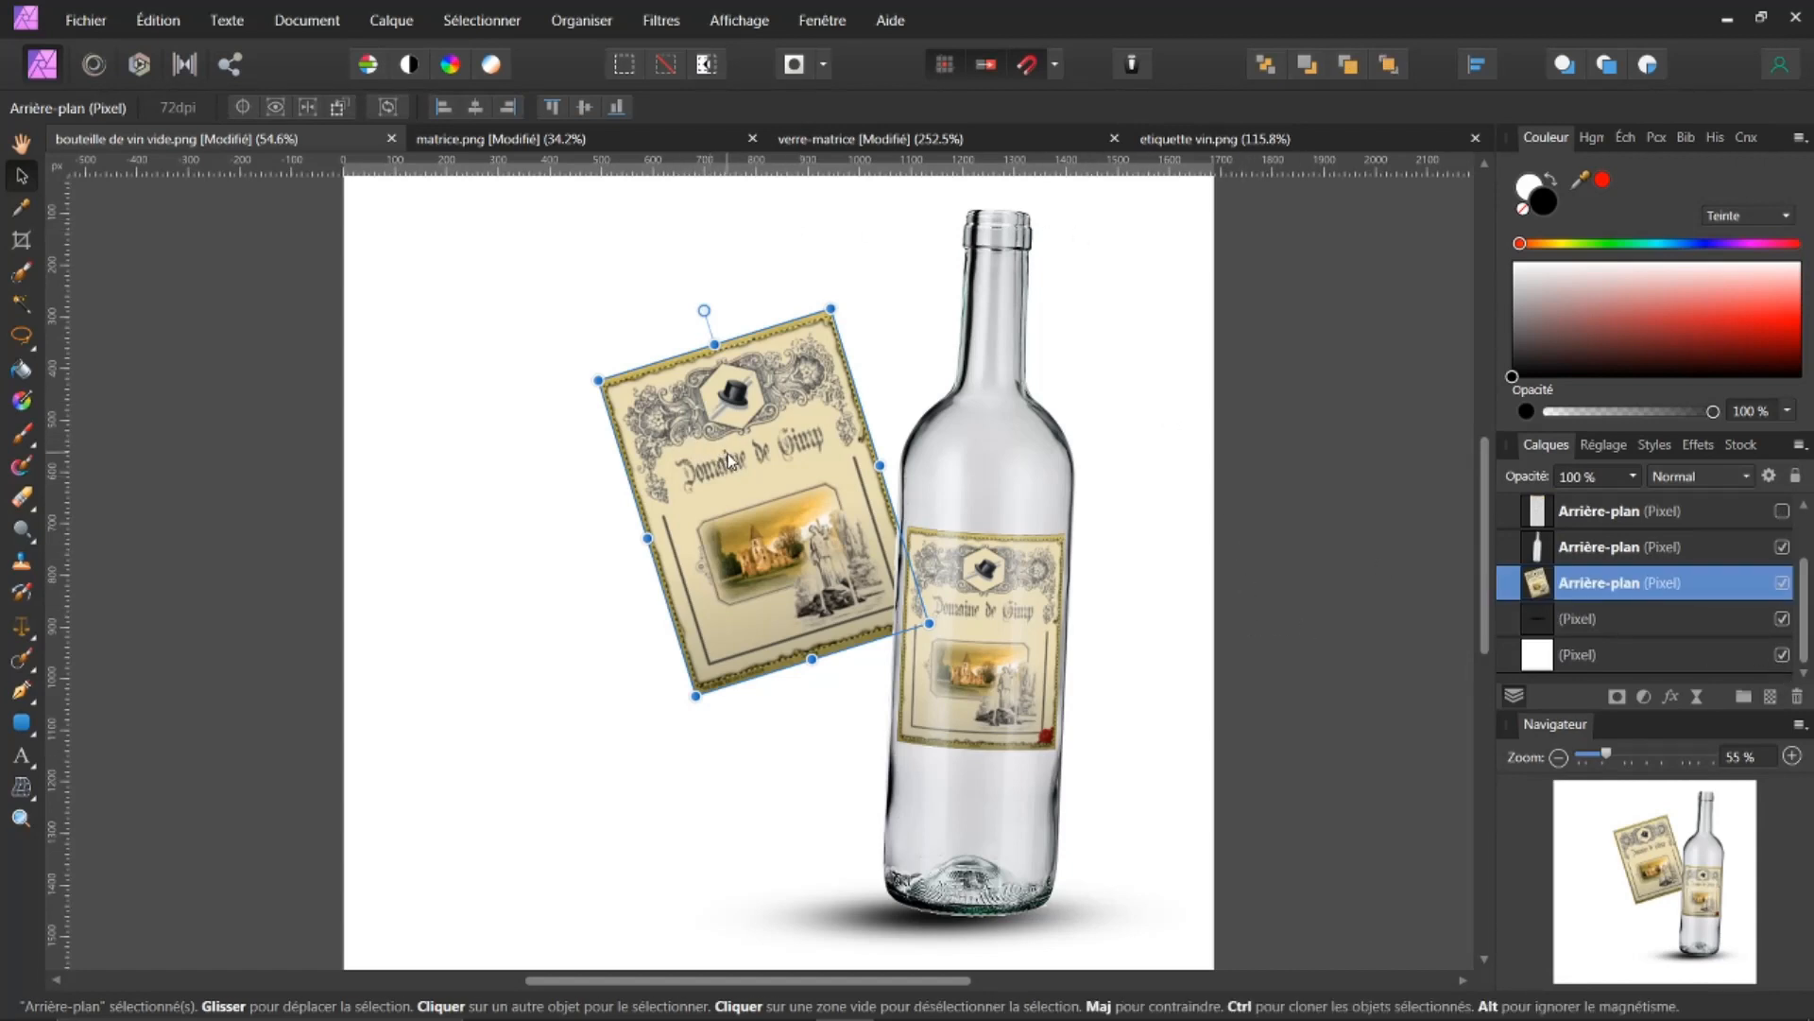
{"action": "left_click_drag", "start_coordinate": [735, 463], "coordinate": [718, 463]}
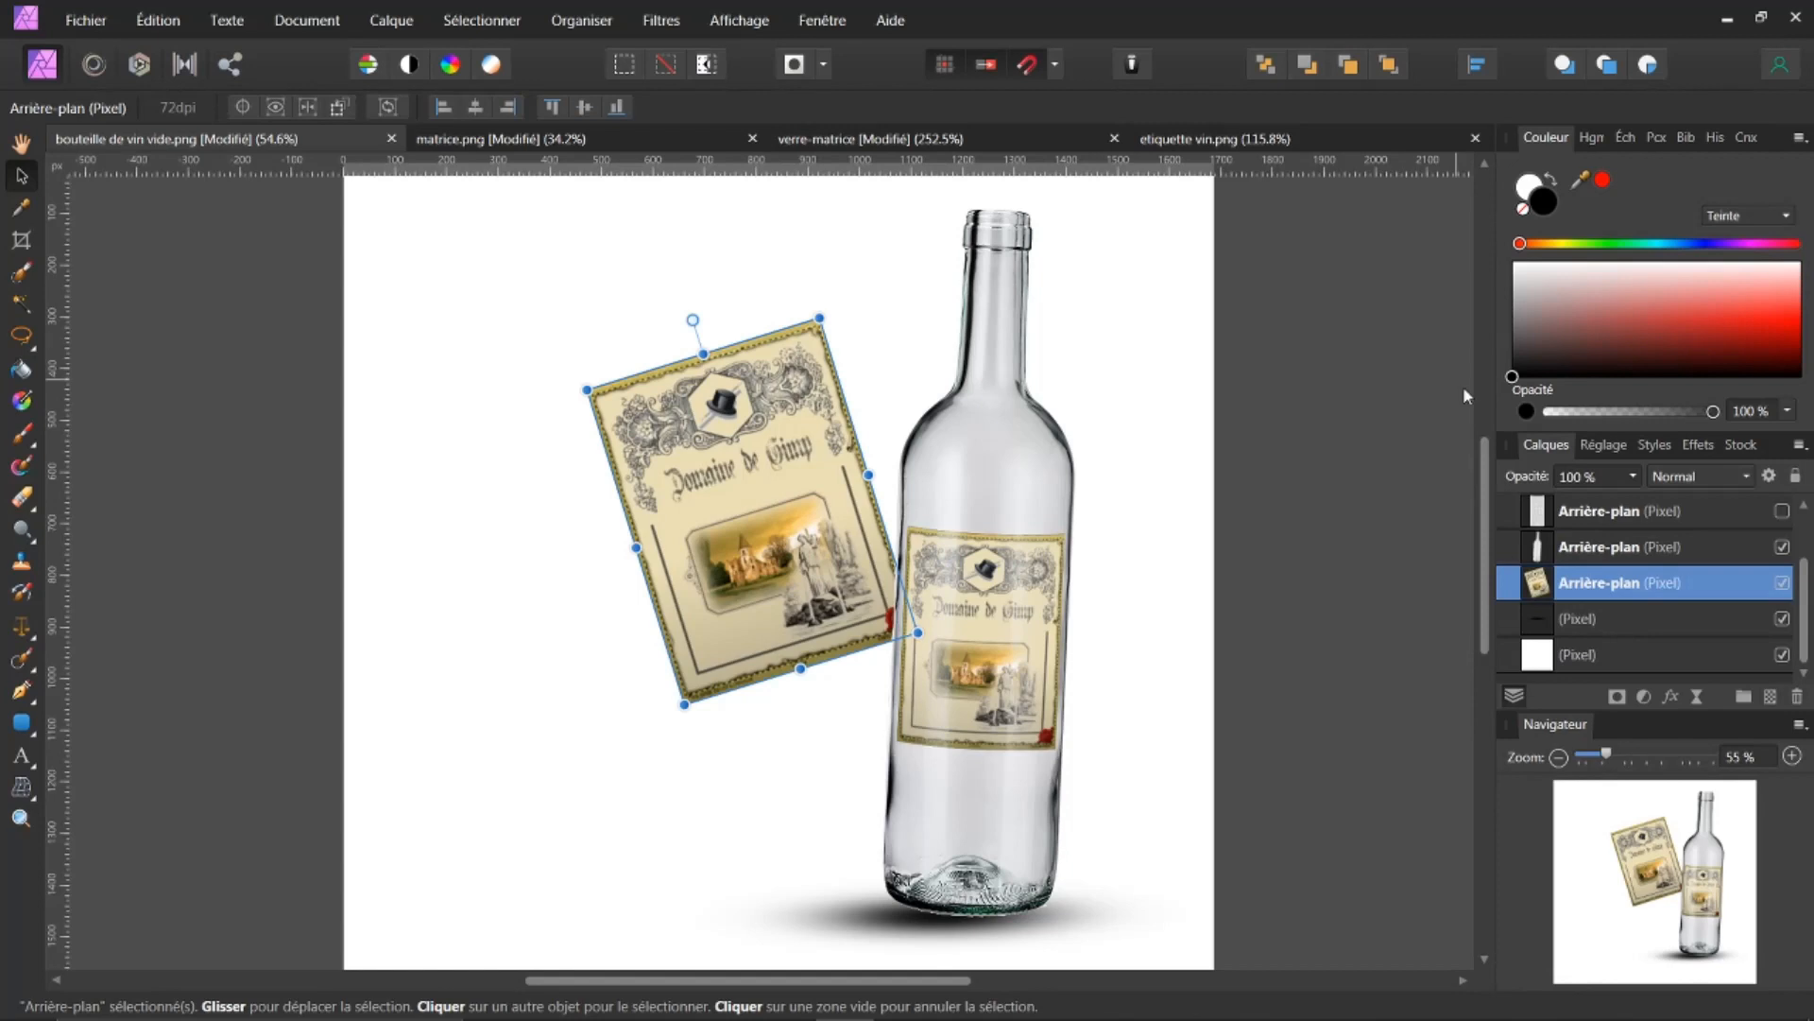
Step: Add an outer shadow to the leaning label with 55% opacity, 19.2 px radius, 7.3 px offset and 2% intensity
{"action": "left_click", "coordinate": [1671, 697]}
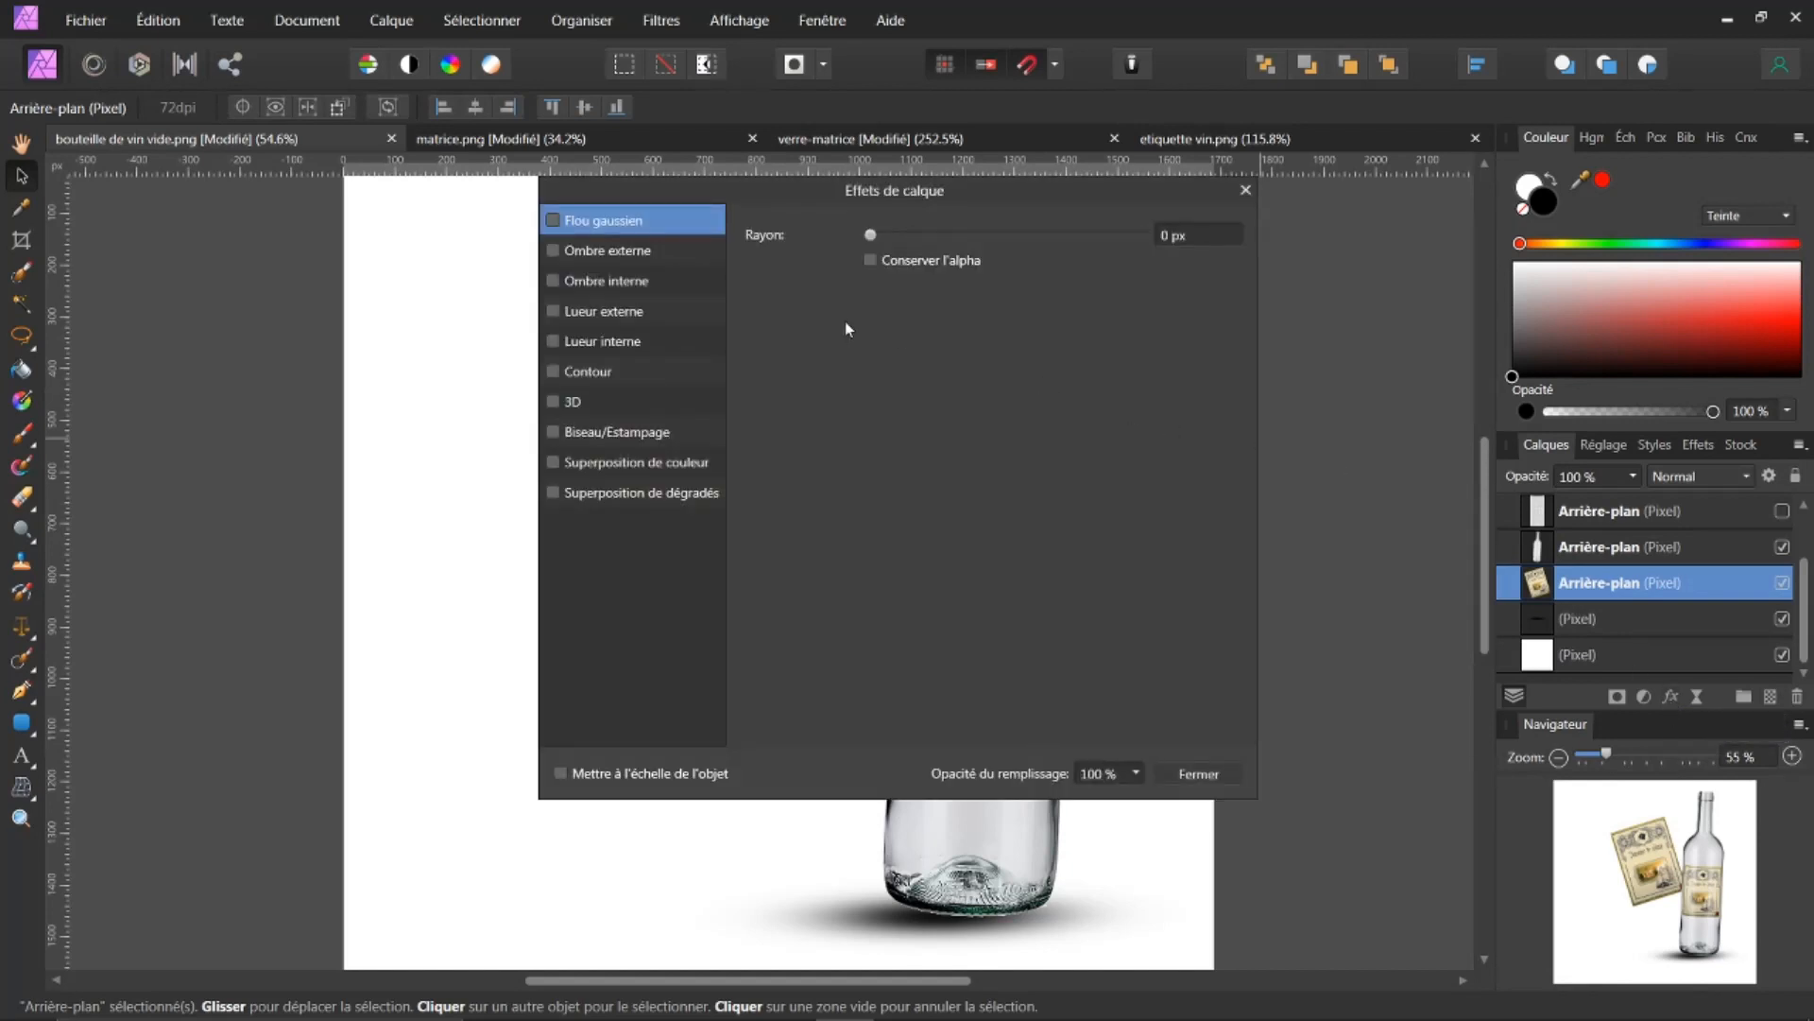
{"action": "left_click", "coordinate": [553, 251]}
{"action": "left_click_drag", "start_coordinate": [922, 189], "coordinate": [1439, 253]}
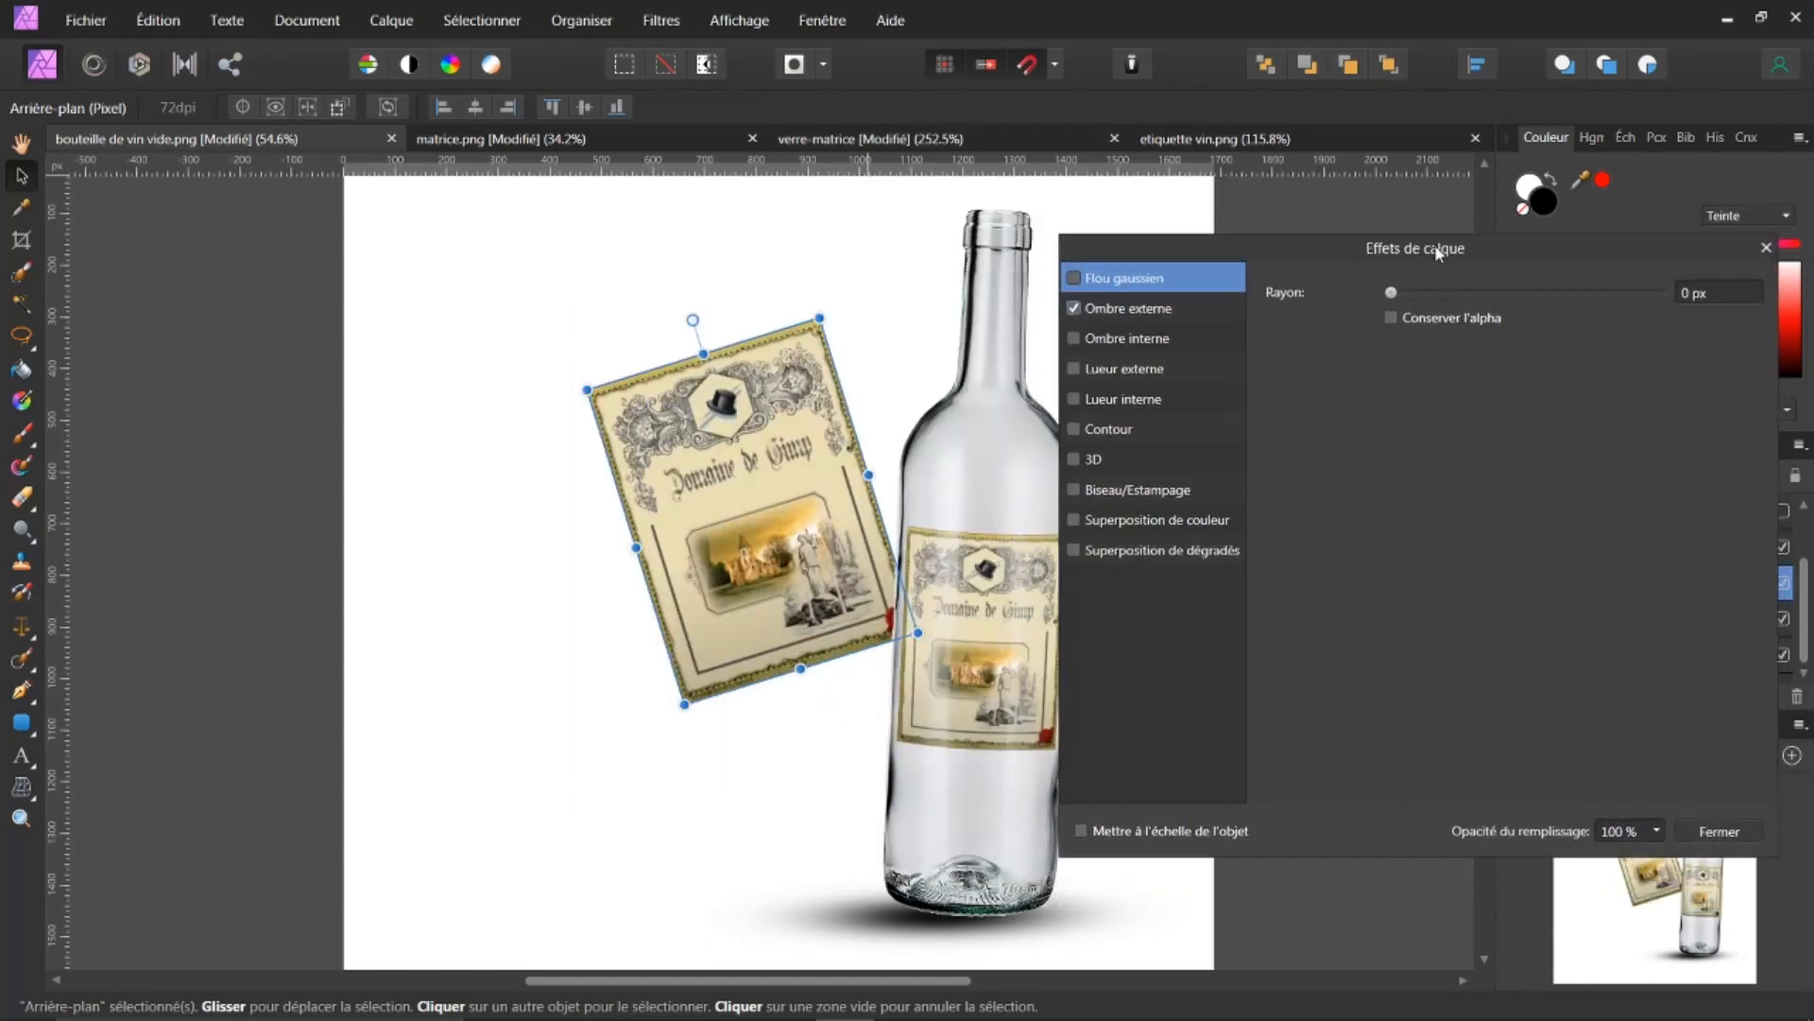
{"action": "left_click", "coordinate": [1125, 312]}
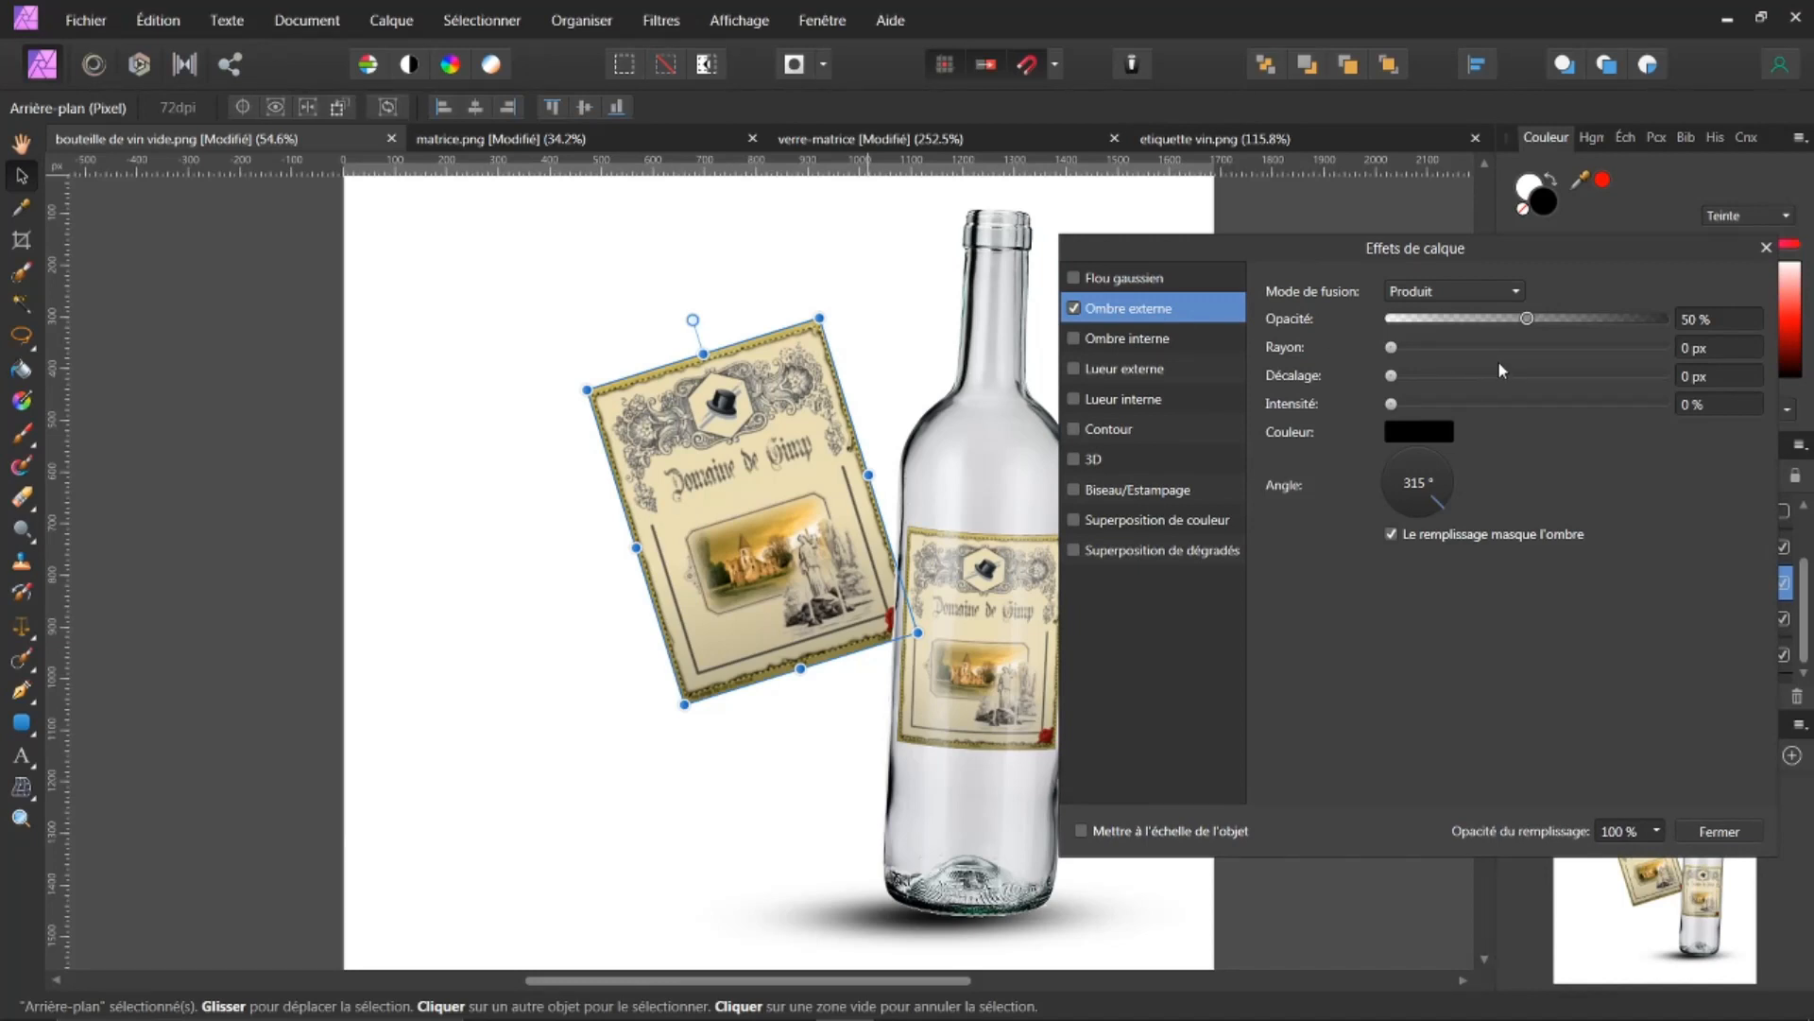
{"action": "left_click_drag", "start_coordinate": [1391, 348], "coordinate": [1681, 388]}
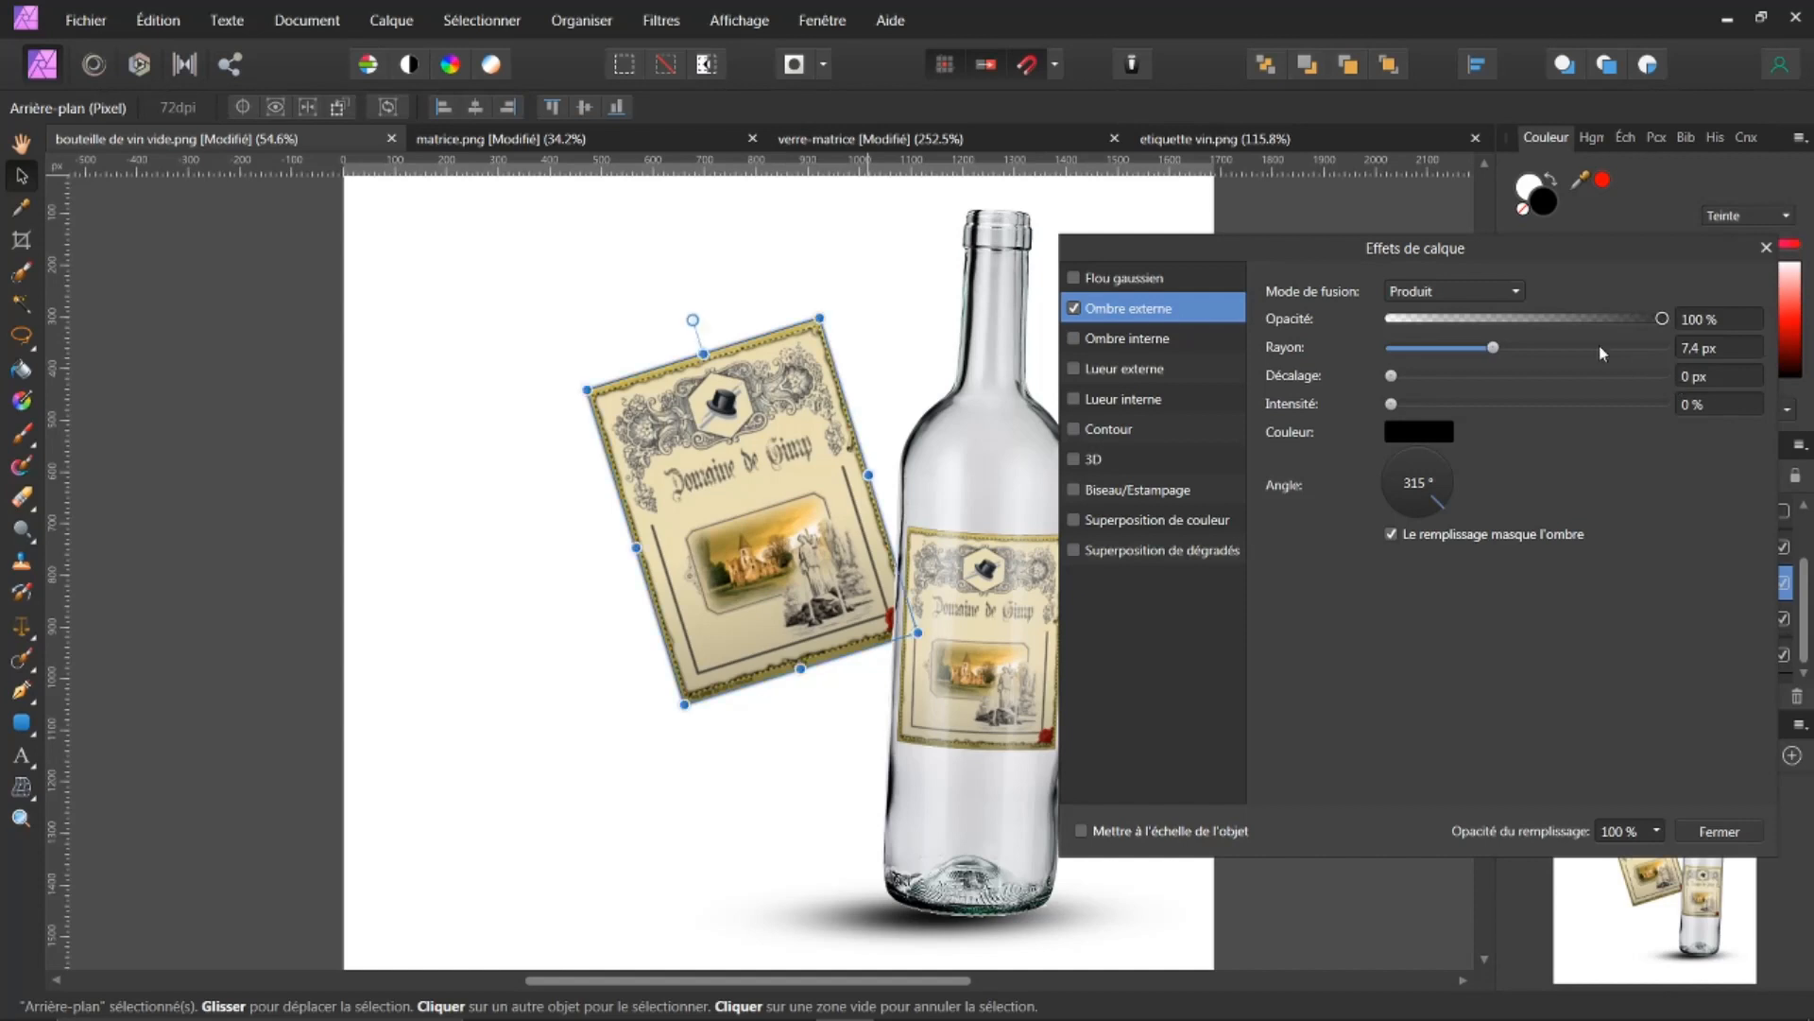
{"action": "left_click_drag", "start_coordinate": [1493, 347], "coordinate": [1569, 369]}
{"action": "left_click_drag", "start_coordinate": [1391, 375], "coordinate": [1493, 400]}
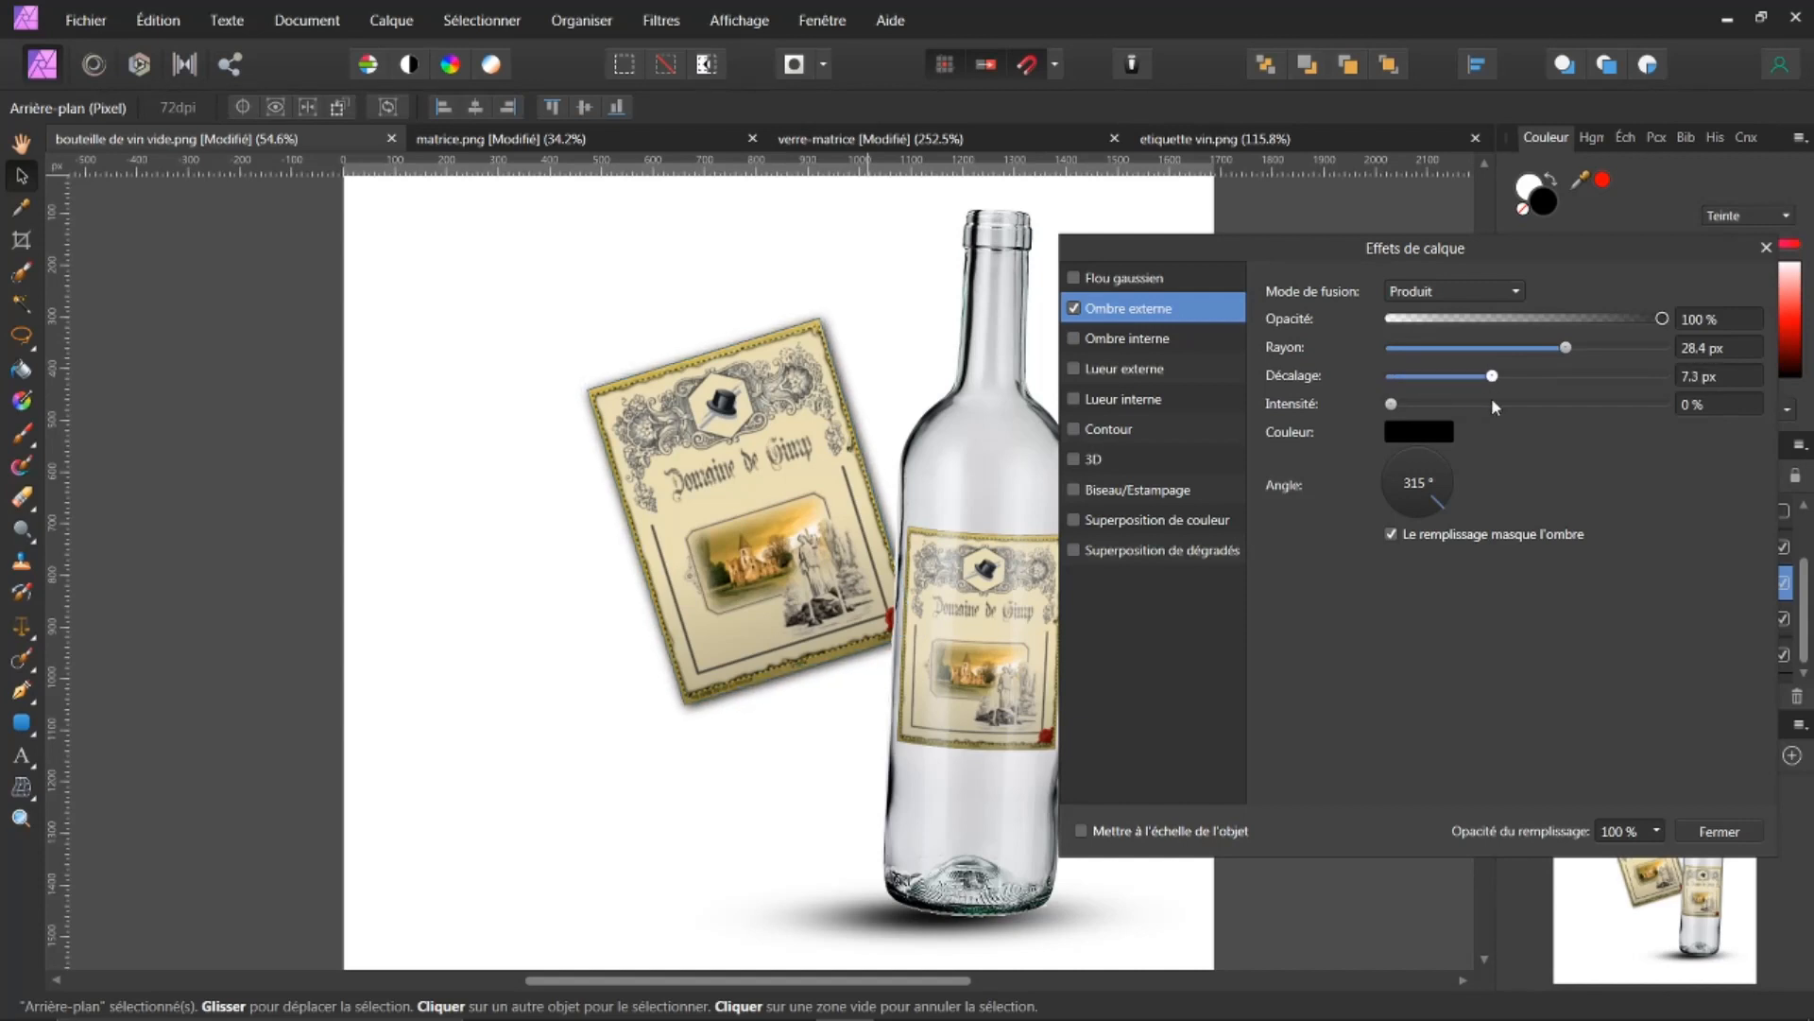
{"action": "left_click_drag", "start_coordinate": [1662, 318], "coordinate": [1597, 349]}
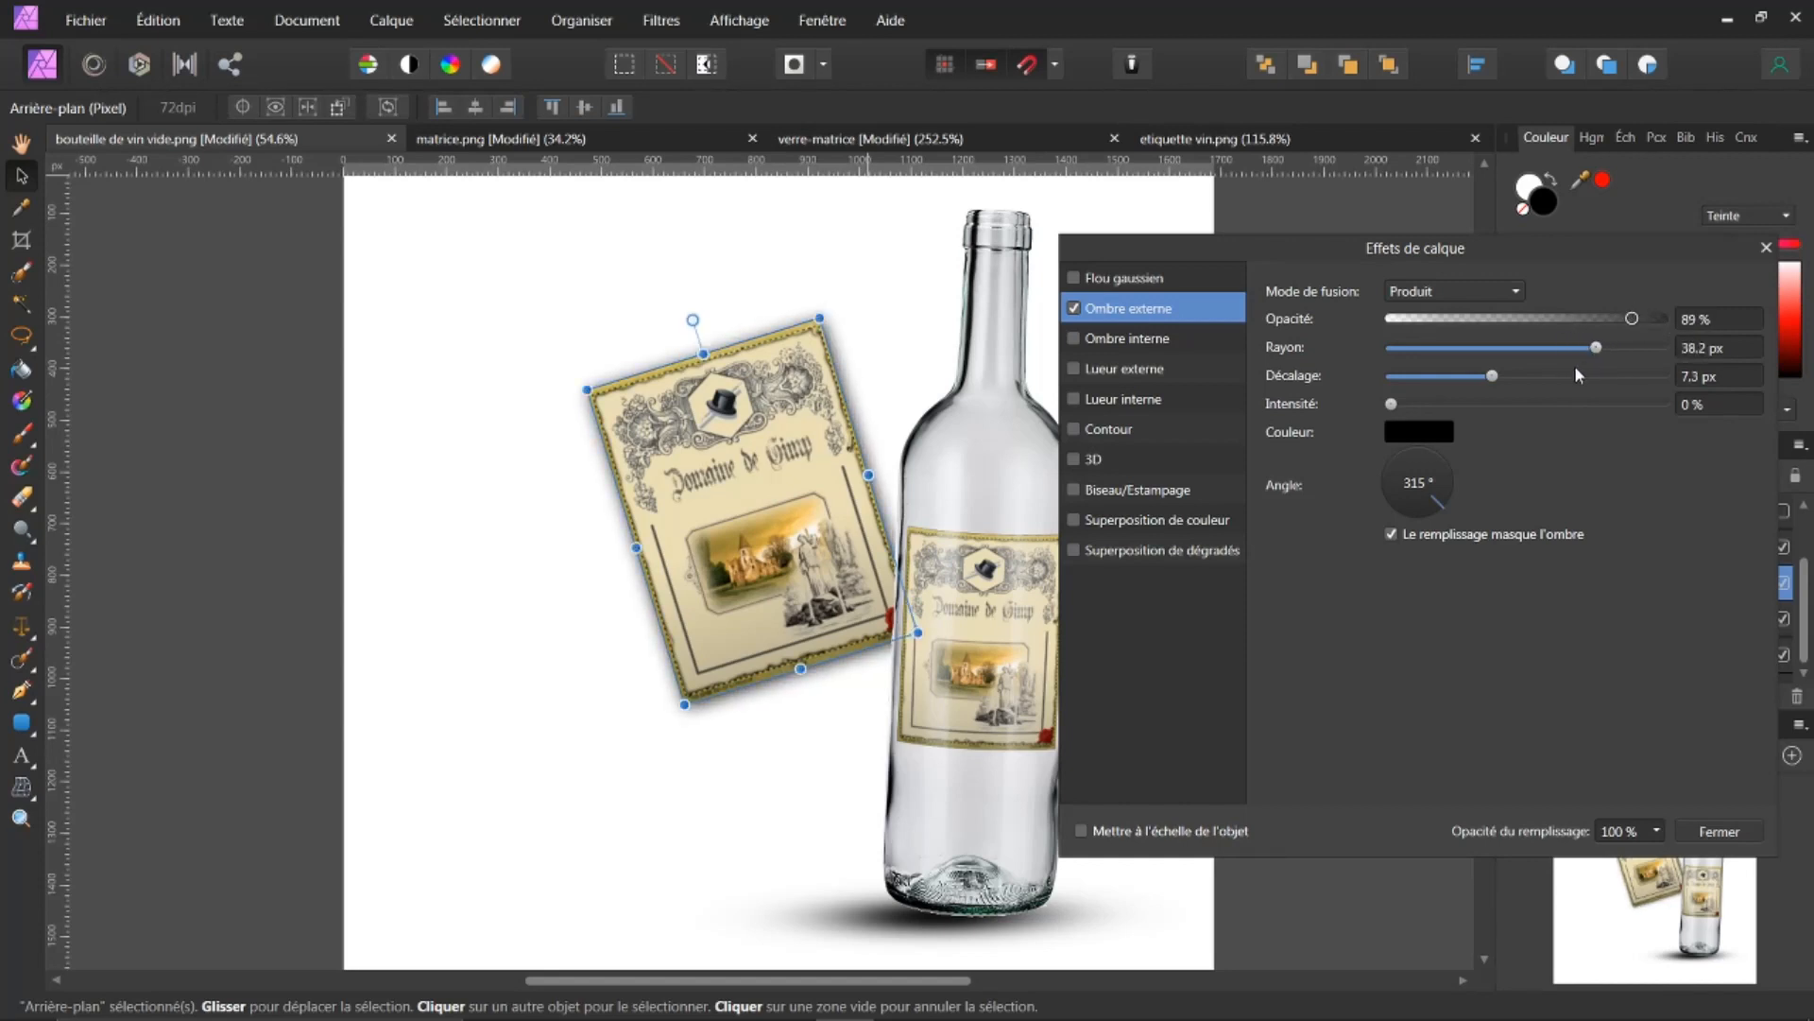
{"action": "mouse_move", "coordinate": [1393, 404]}
{"action": "left_mouse_down"}
{"action": "mouse_move", "coordinate": [1474, 418]}
{"action": "mouse_move", "coordinate": [1398, 400]}
{"action": "left_mouse_up"}
{"action": "left_click_drag", "start_coordinate": [1596, 347], "coordinate": [1539, 348]}
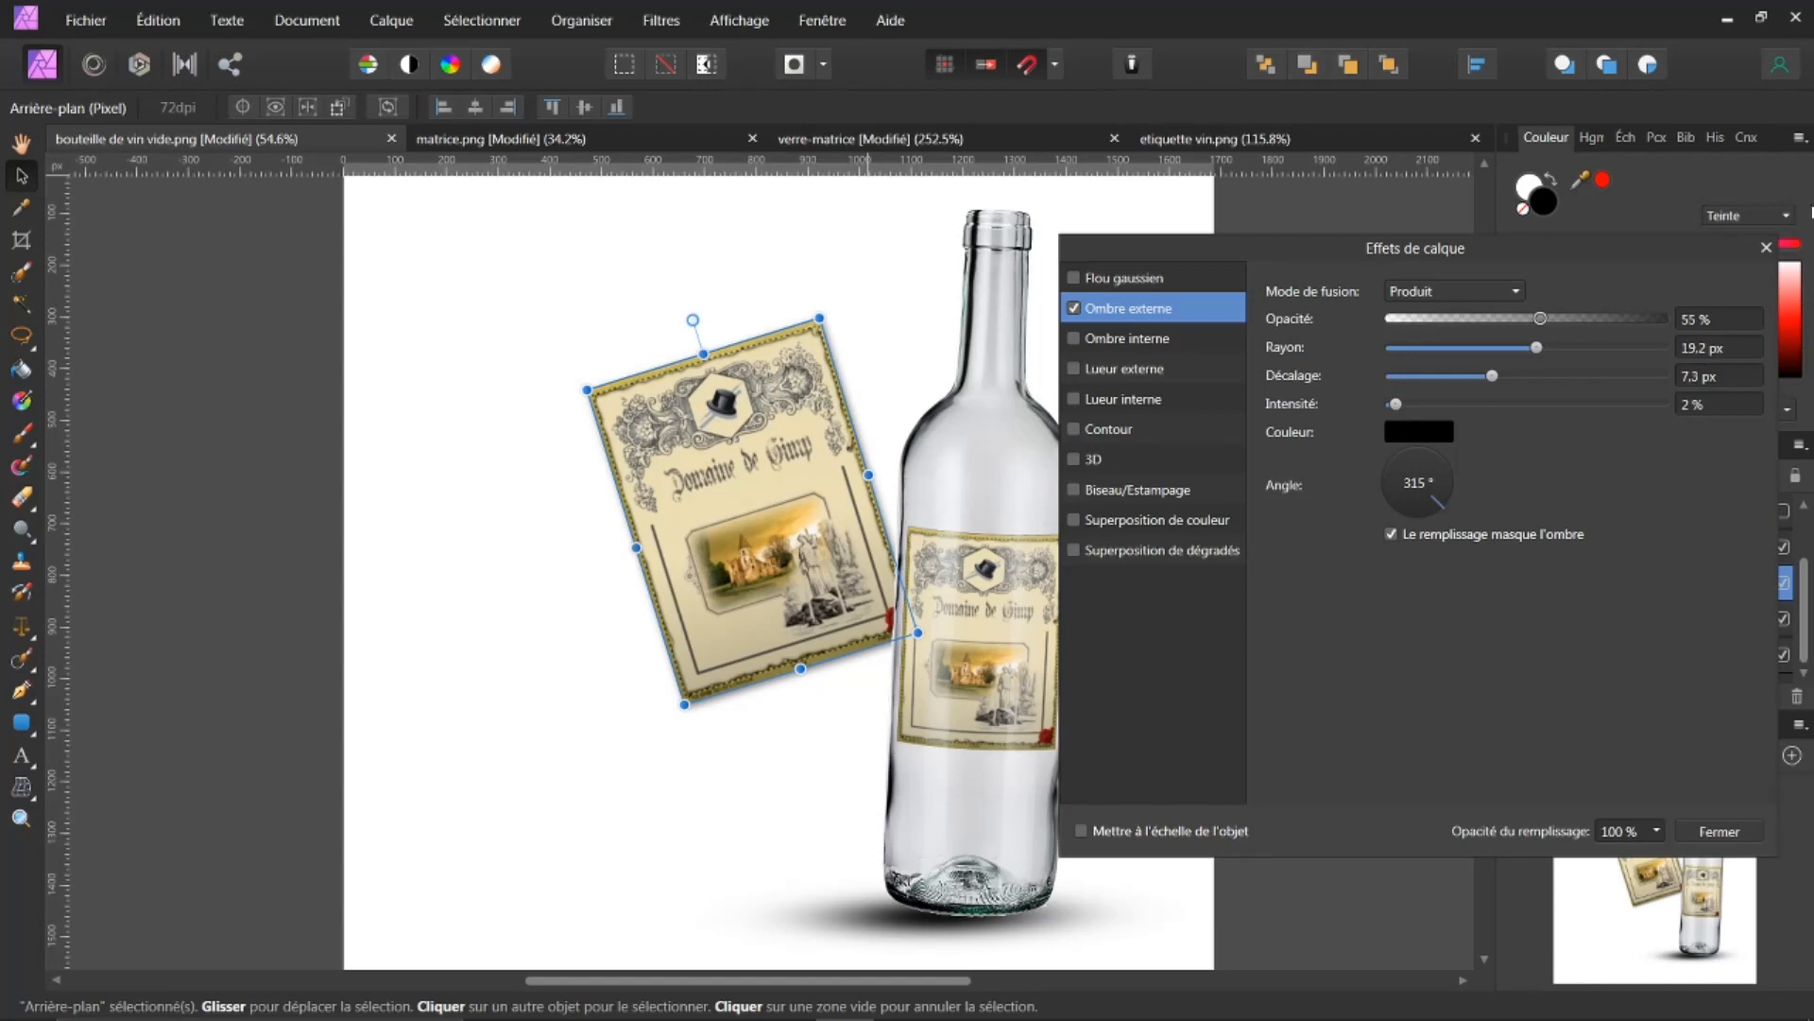
{"action": "left_click", "coordinate": [1765, 248]}
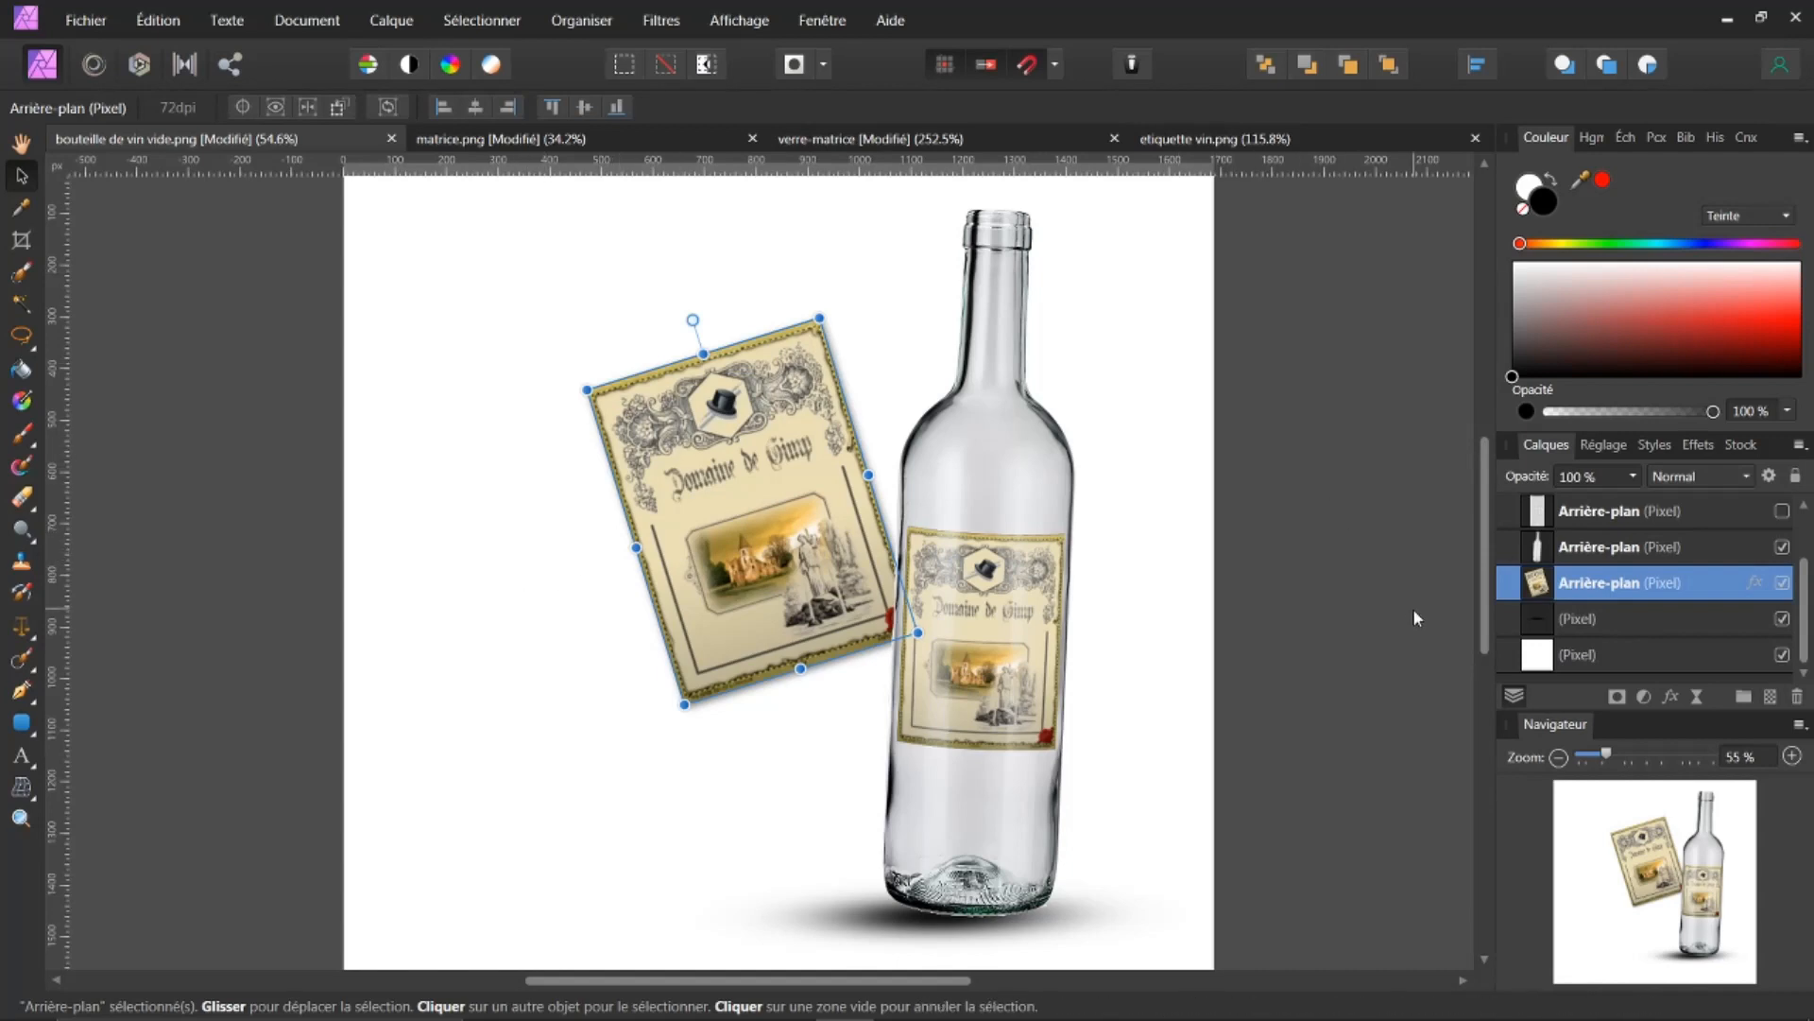
Step: Crop the canvas to 1268 × 1547 px, trimming empty space from the left side and bottom
{"action": "left_click", "coordinate": [1538, 654]}
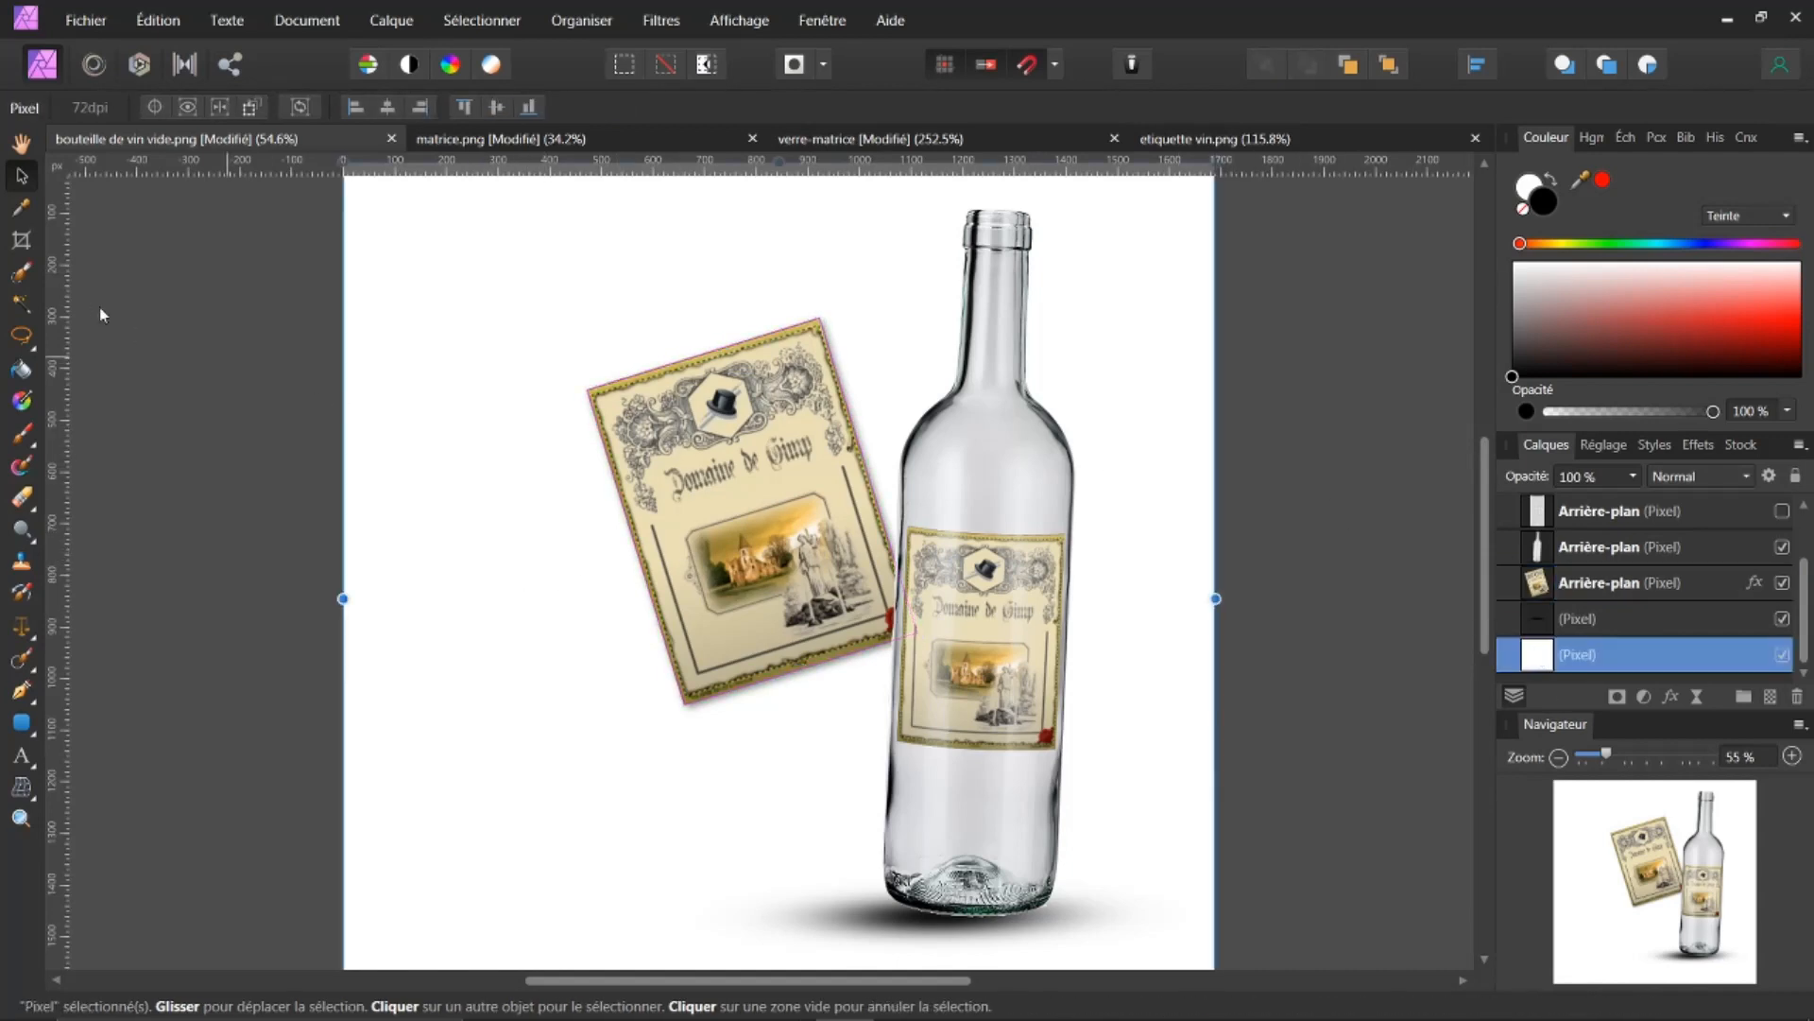
{"action": "left_click", "coordinate": [22, 240]}
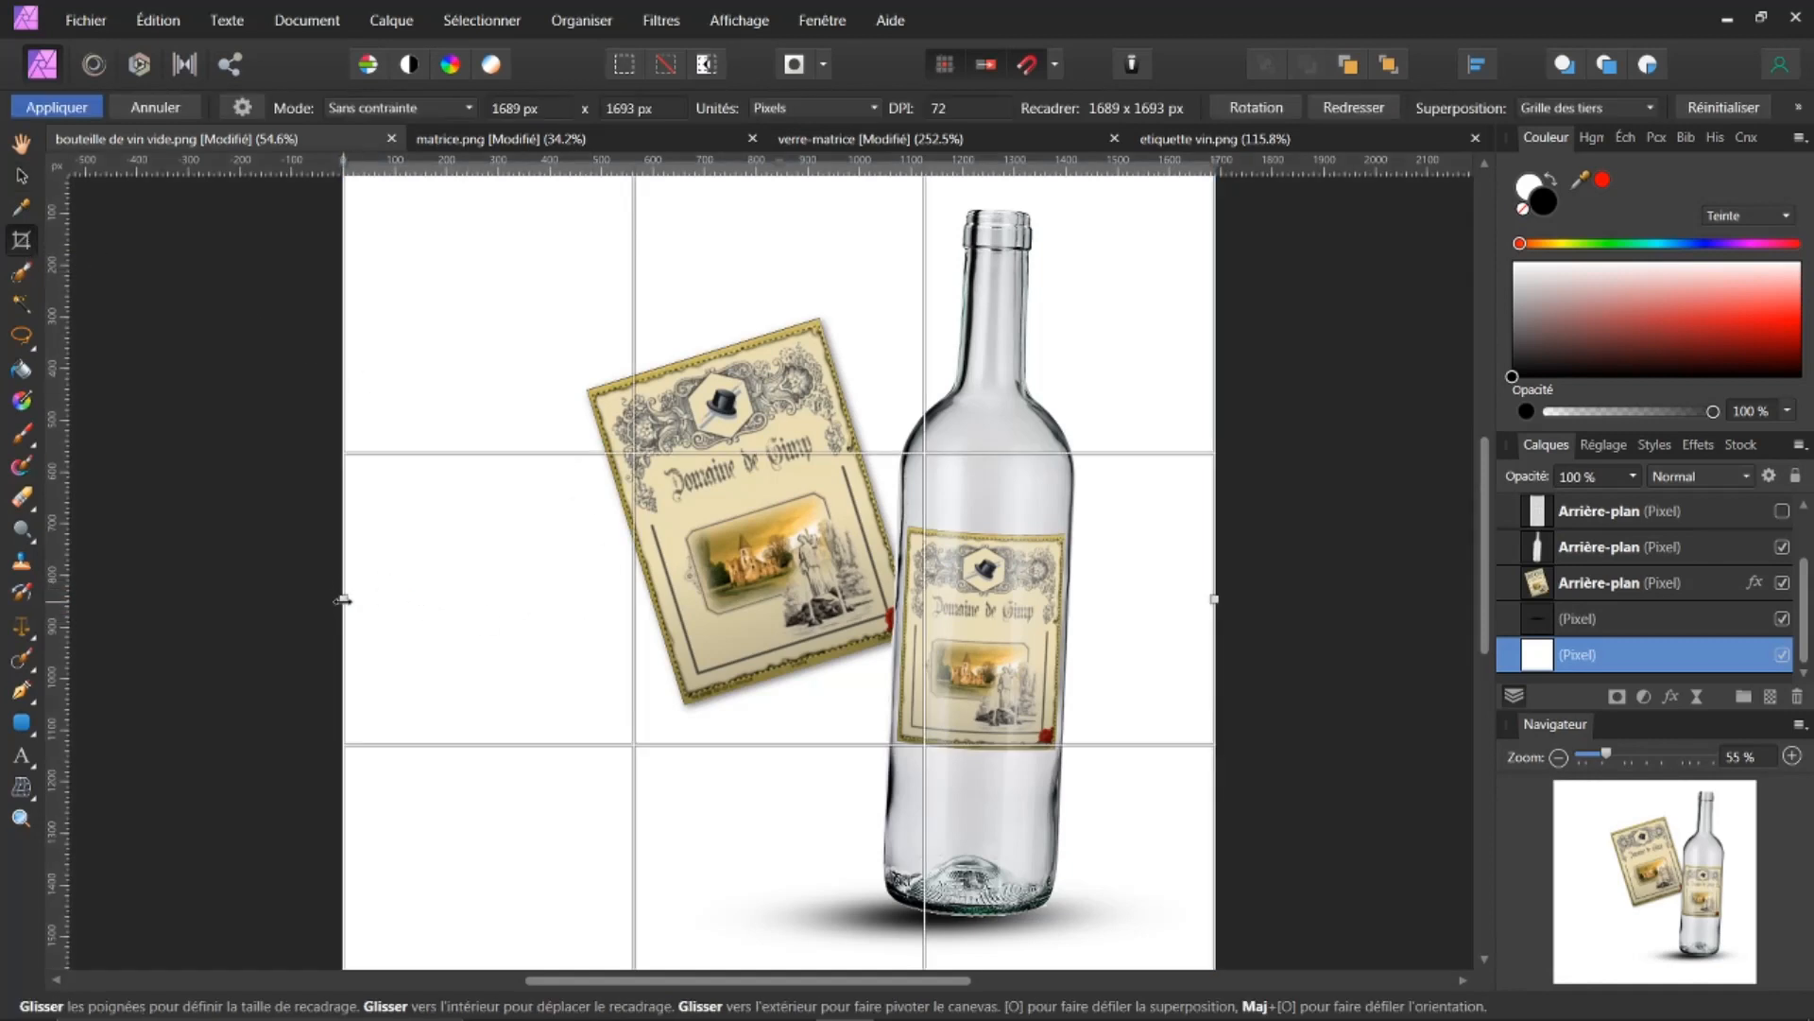
{"action": "left_click_drag", "start_coordinate": [343, 601], "coordinate": [560, 655]}
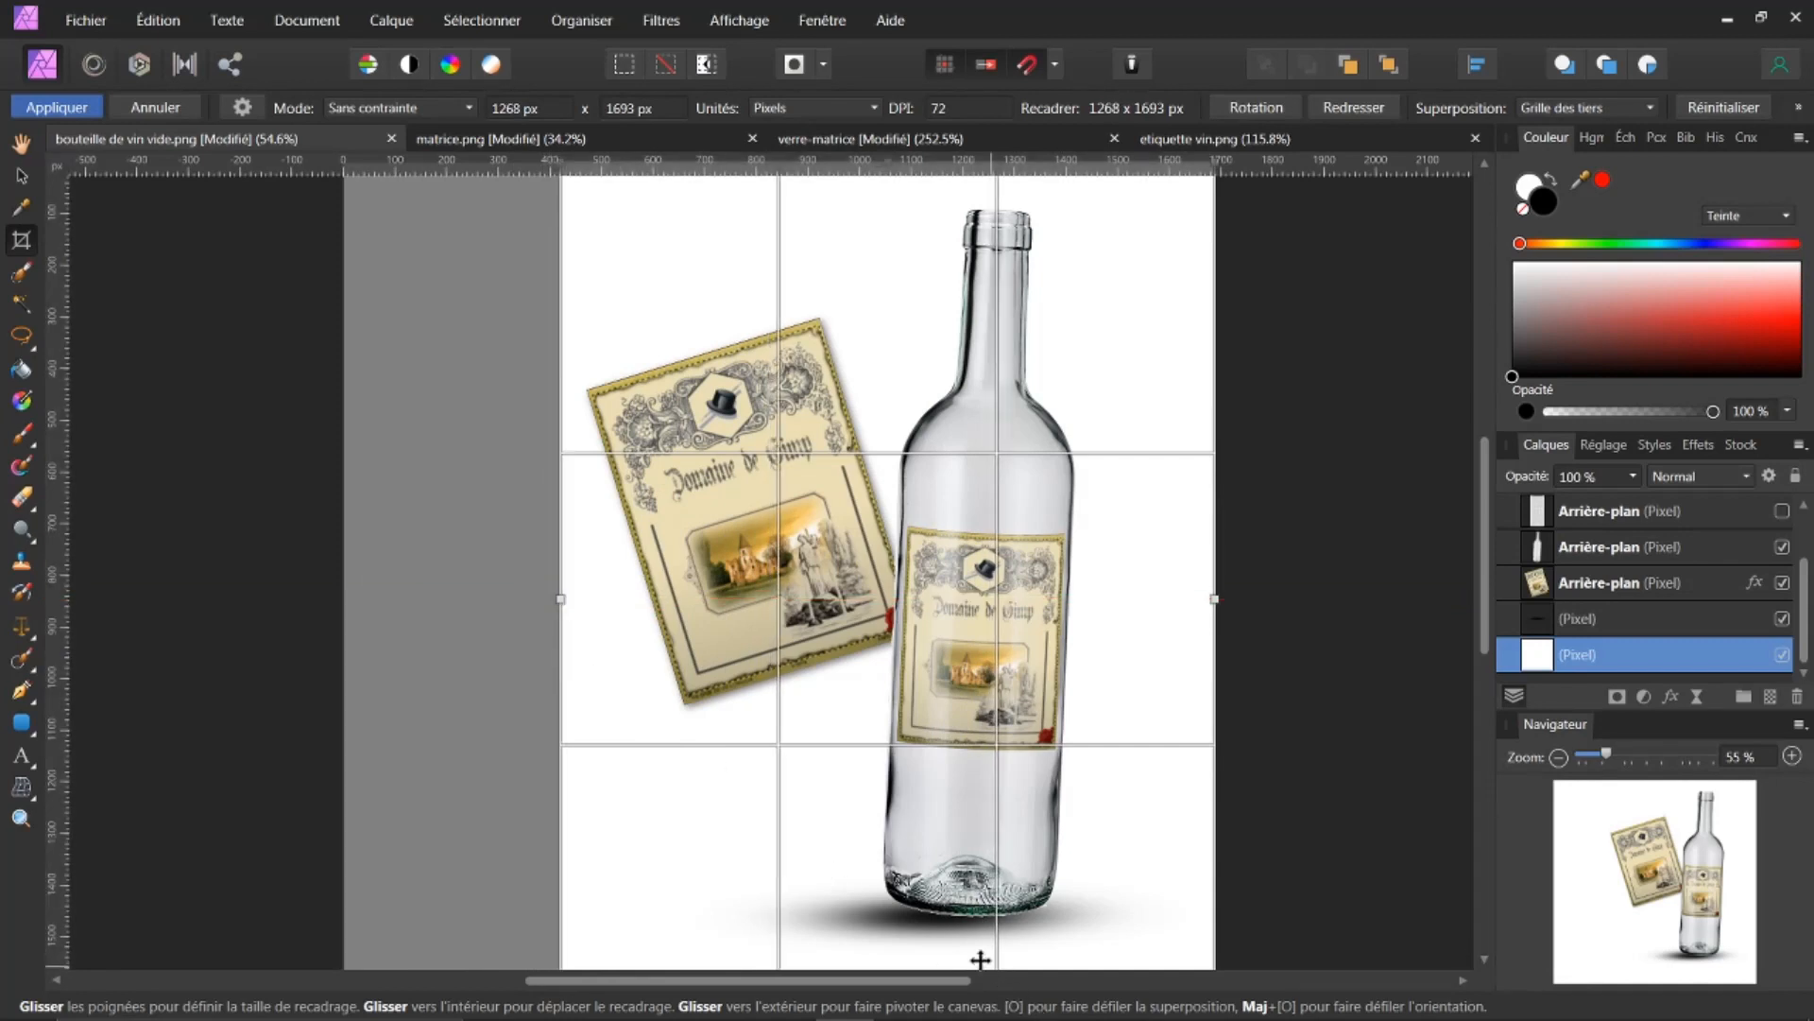
{"action": "left_click_drag", "start_coordinate": [1486, 621], "coordinate": [1480, 684]}
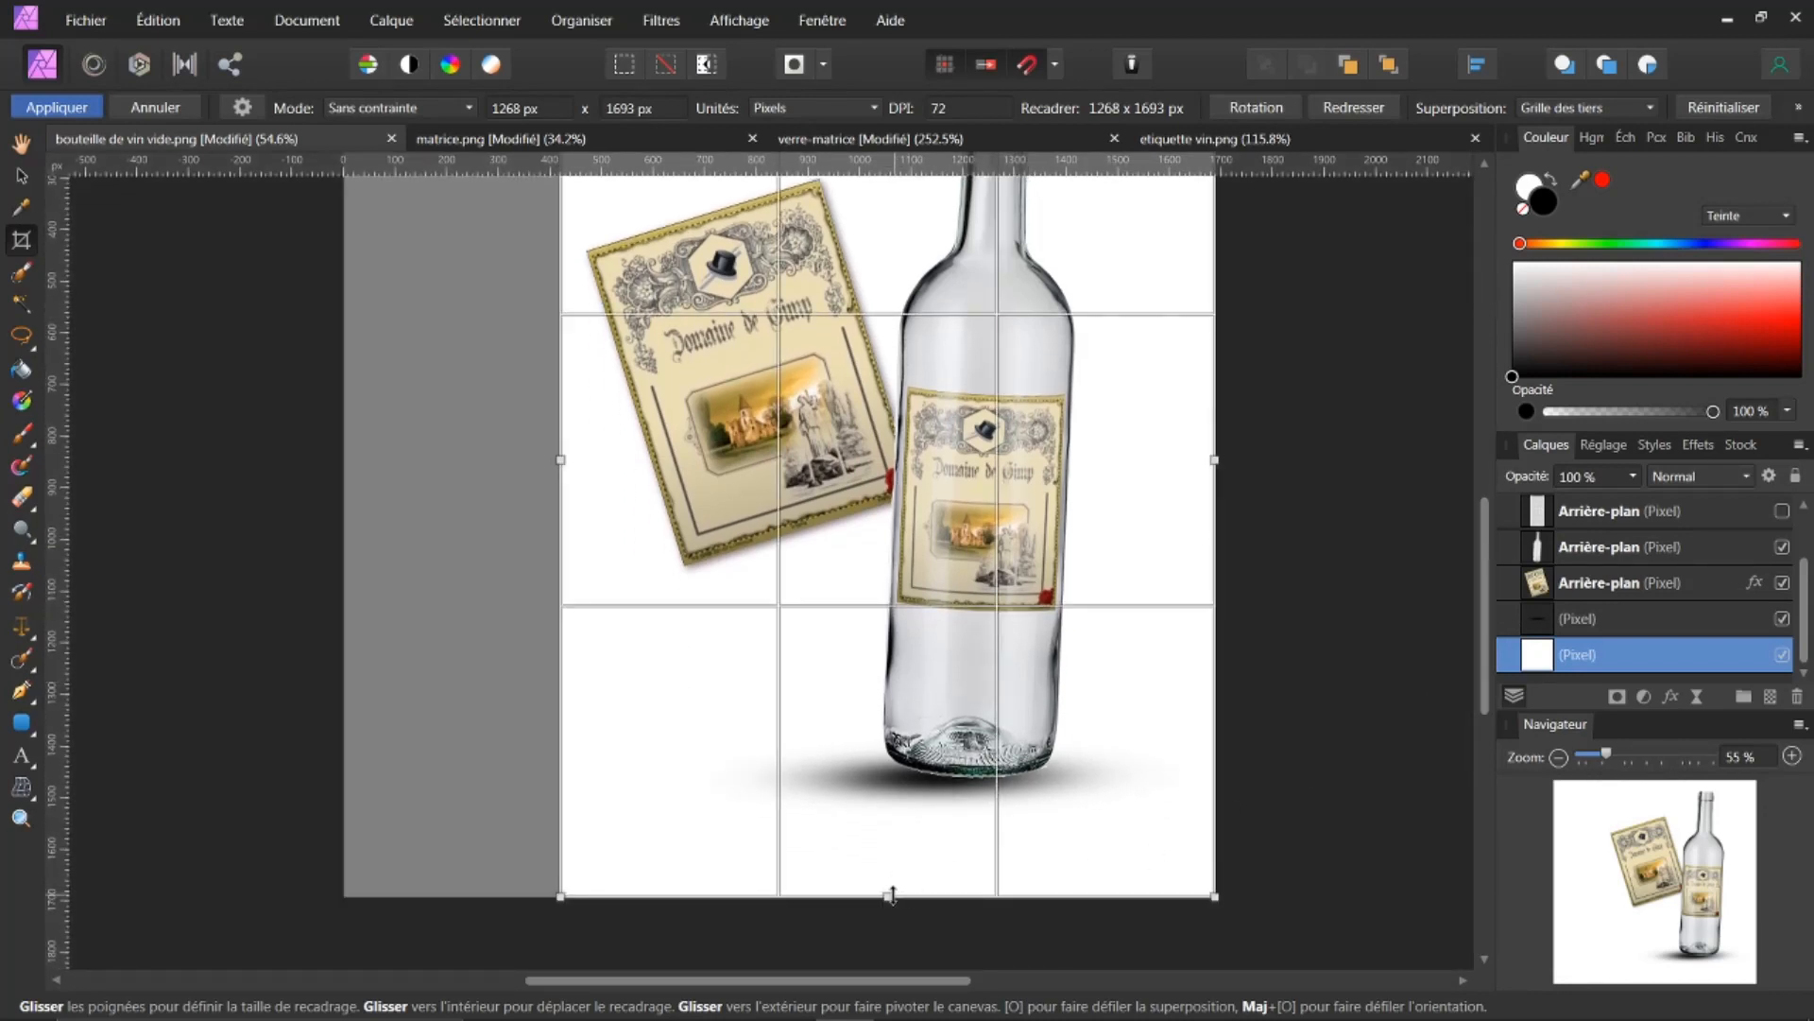
{"action": "left_click_drag", "start_coordinate": [888, 894], "coordinate": [866, 820]}
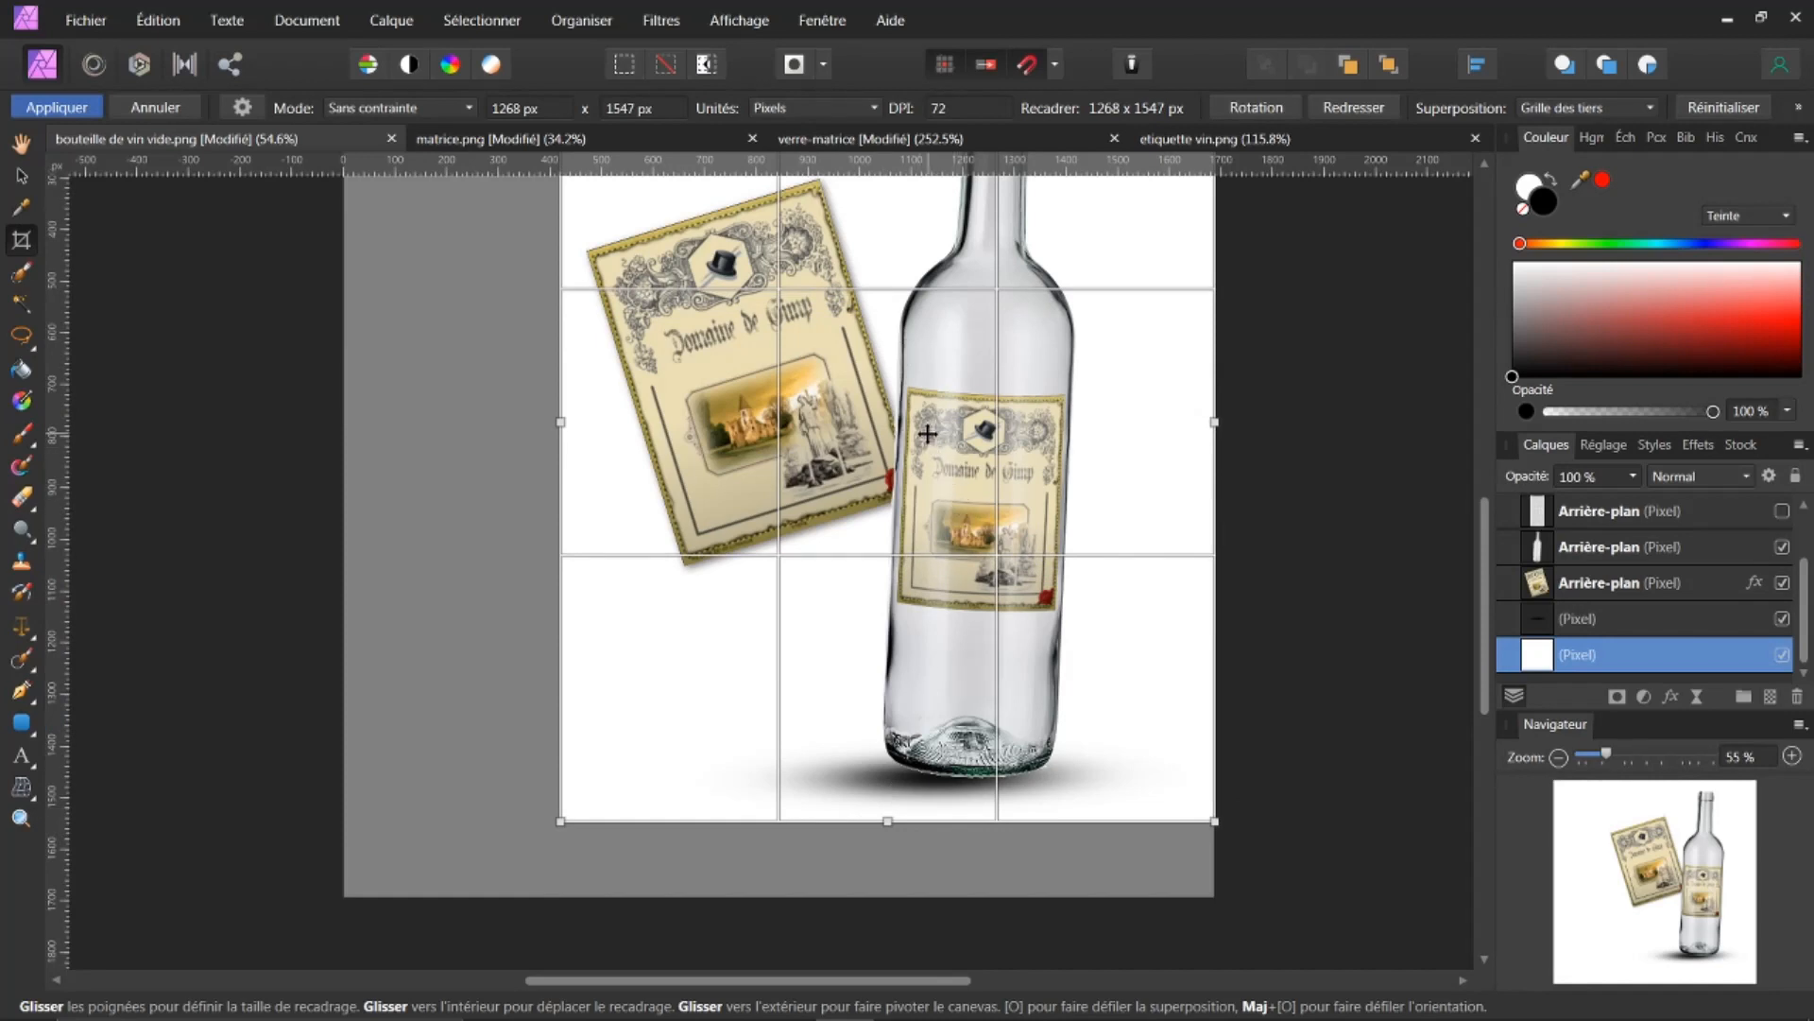
{"action": "left_click", "coordinate": [81, 111]}
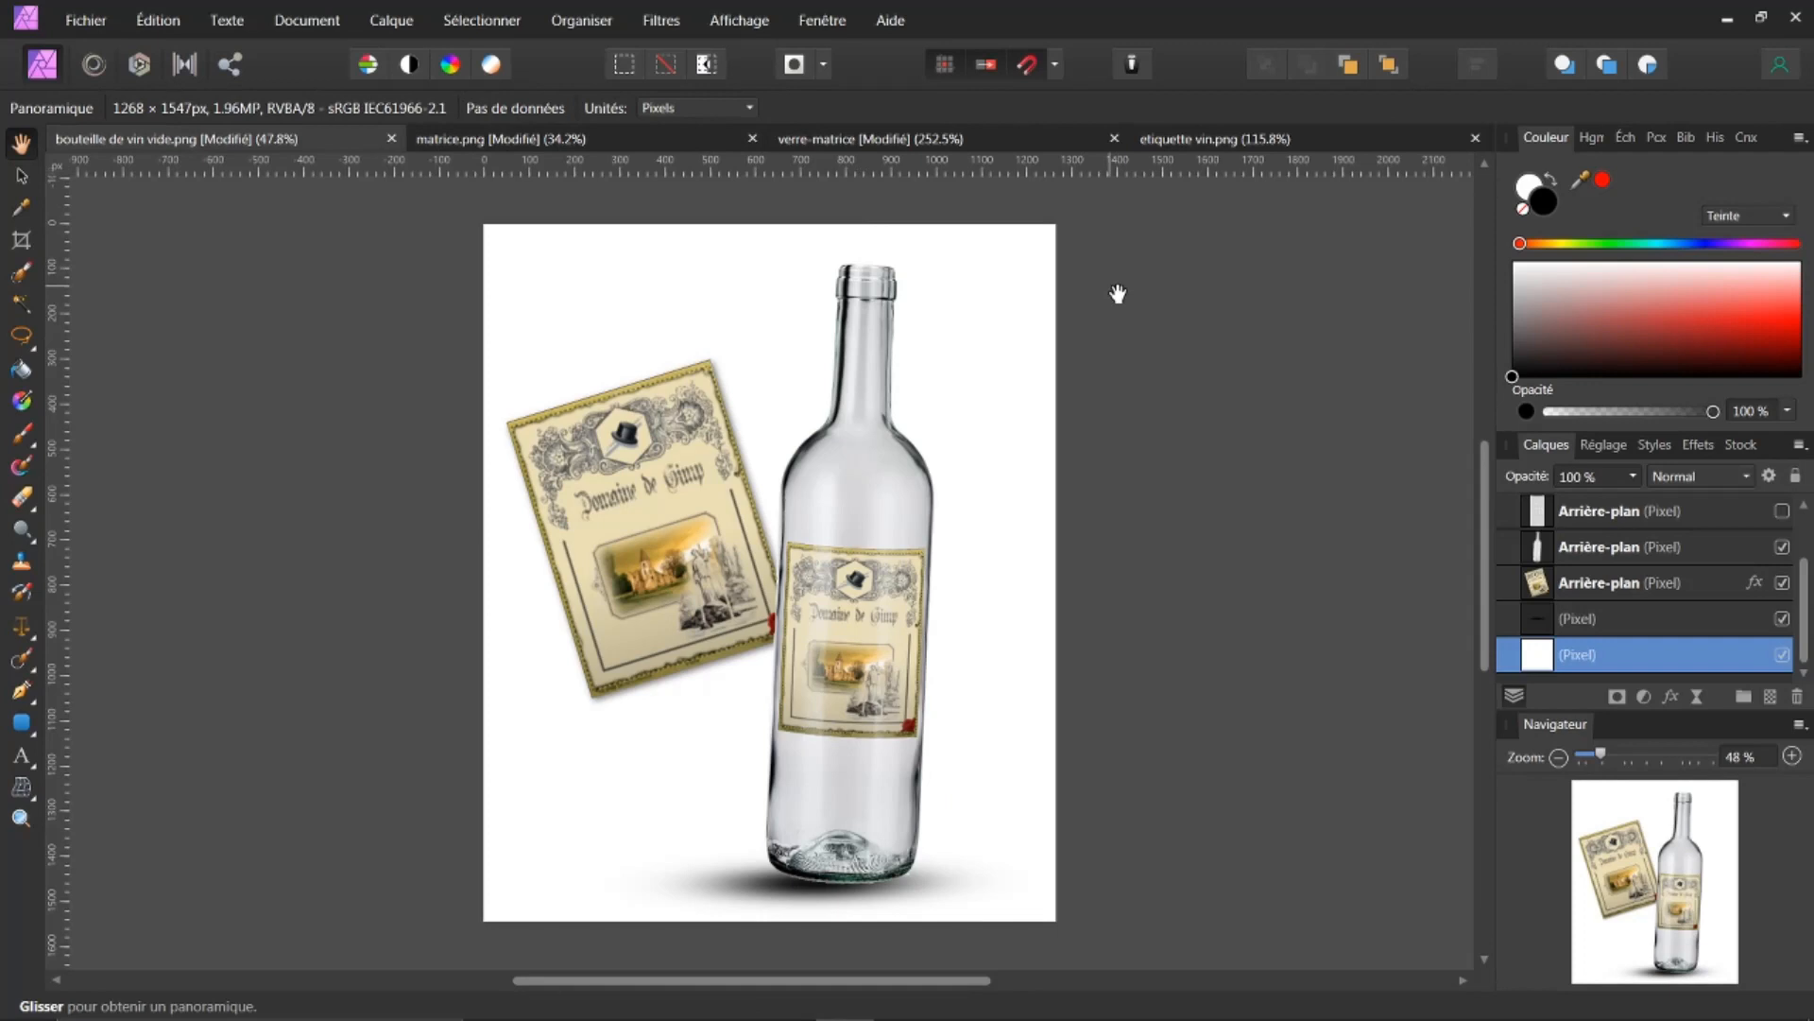